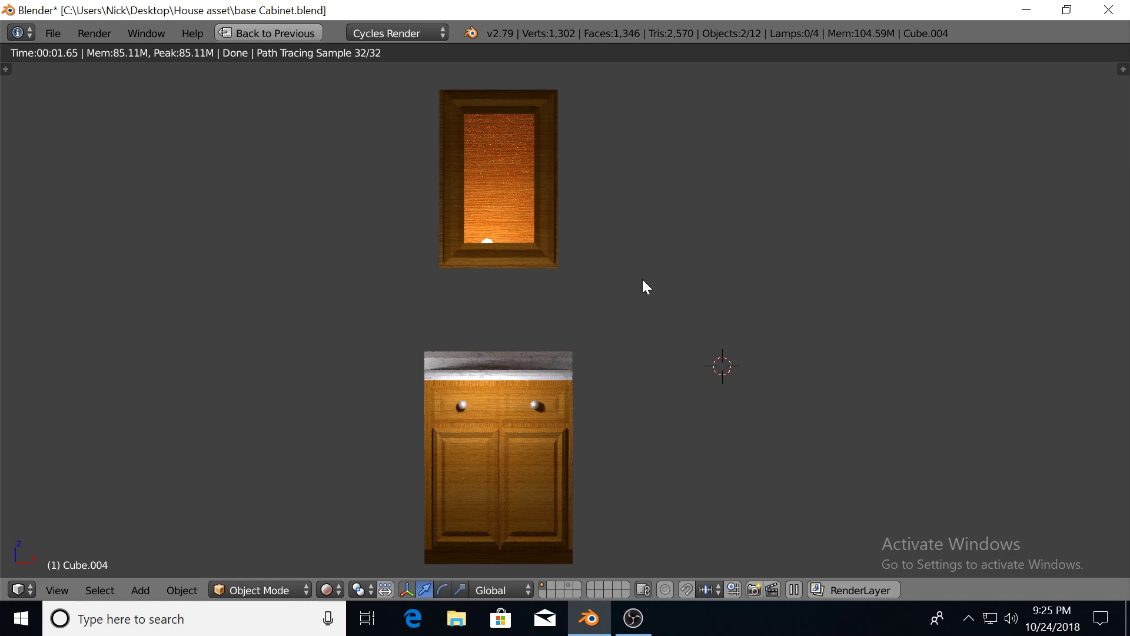
Switch the viewport from rendered to solid shading with an angled close-up of the base cabinet
scroll(626, 350, "down", 1)
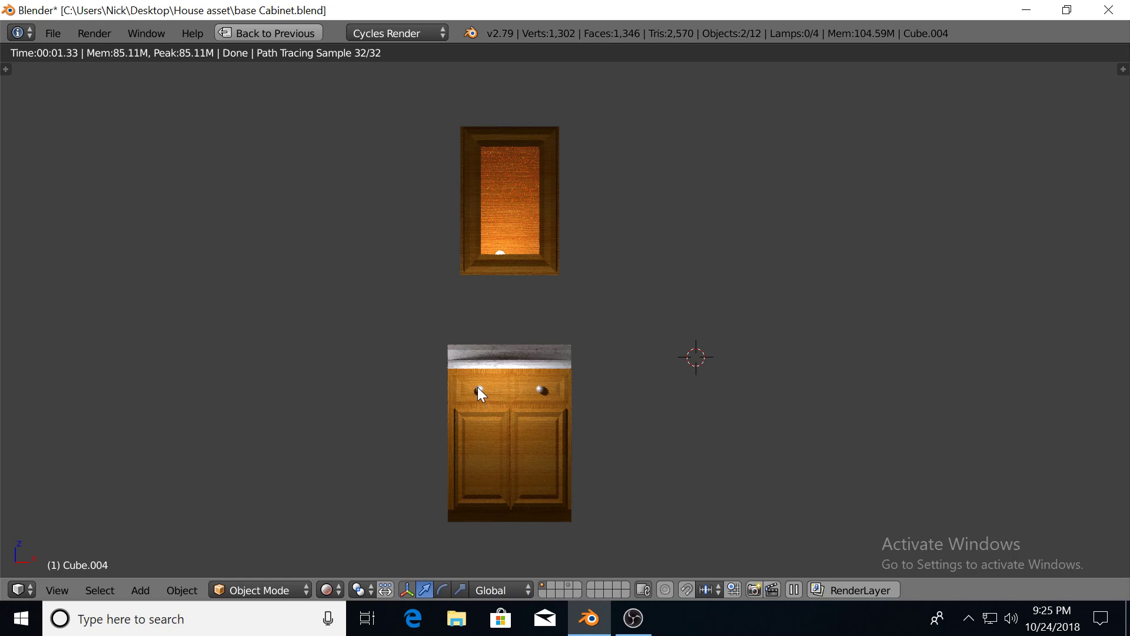
key("Escape")
middle_click_drag(482, 416, 522, 312)
scroll(566, 460, "up", 3)
scroll(467, 353, "up", 3)
right_click(405, 385)
right_click(545, 350, "shift")
right_click(464, 288, "shift")
right_click(448, 274, "shift")
right_click(482, 324, "shift")
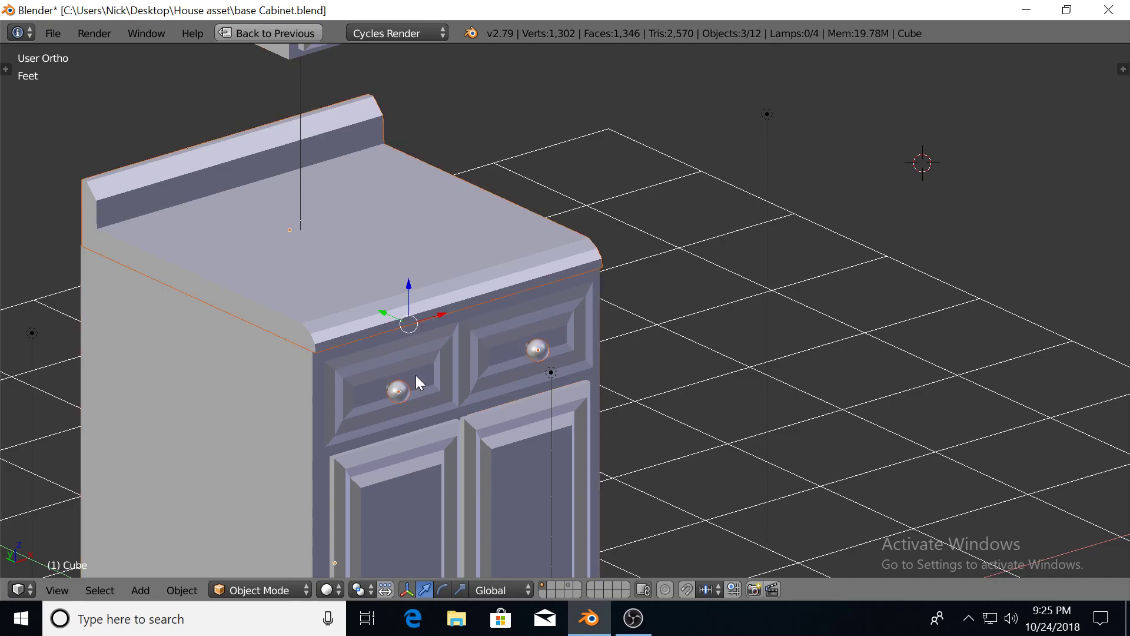
Join the two drawer knobs with the base cabinet body into one object
right_click(398, 393)
right_click(533, 351, "shift")
right_click(492, 371, "shift")
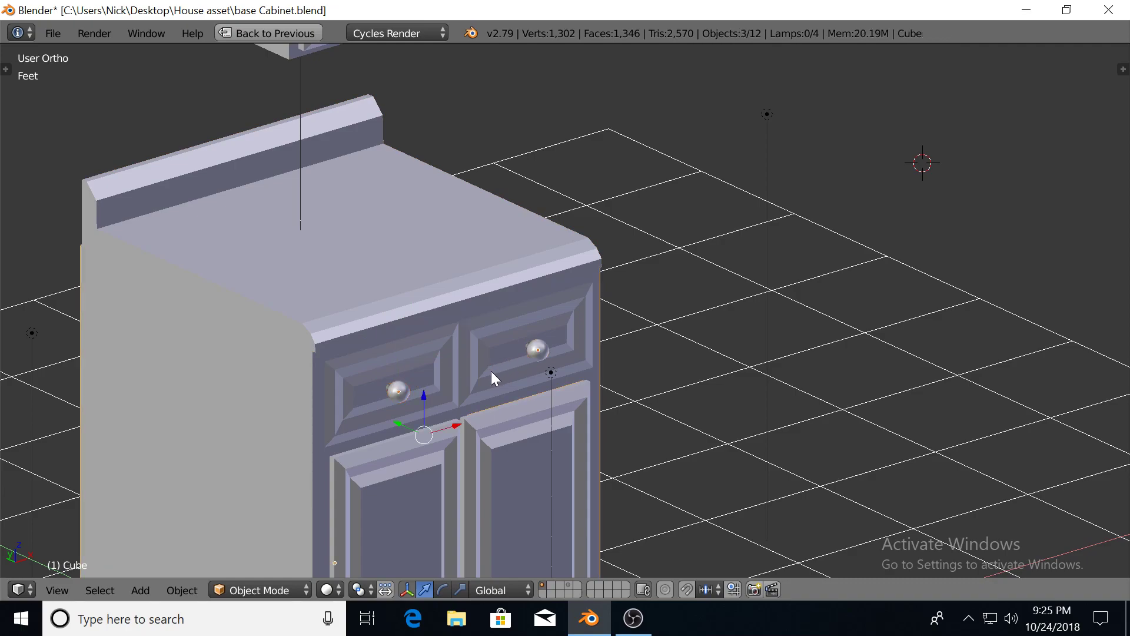
key("ctrl+j")
Test the join by moving the base cabinet body along the X axis
middle_click_drag(421, 418, 373, 508)
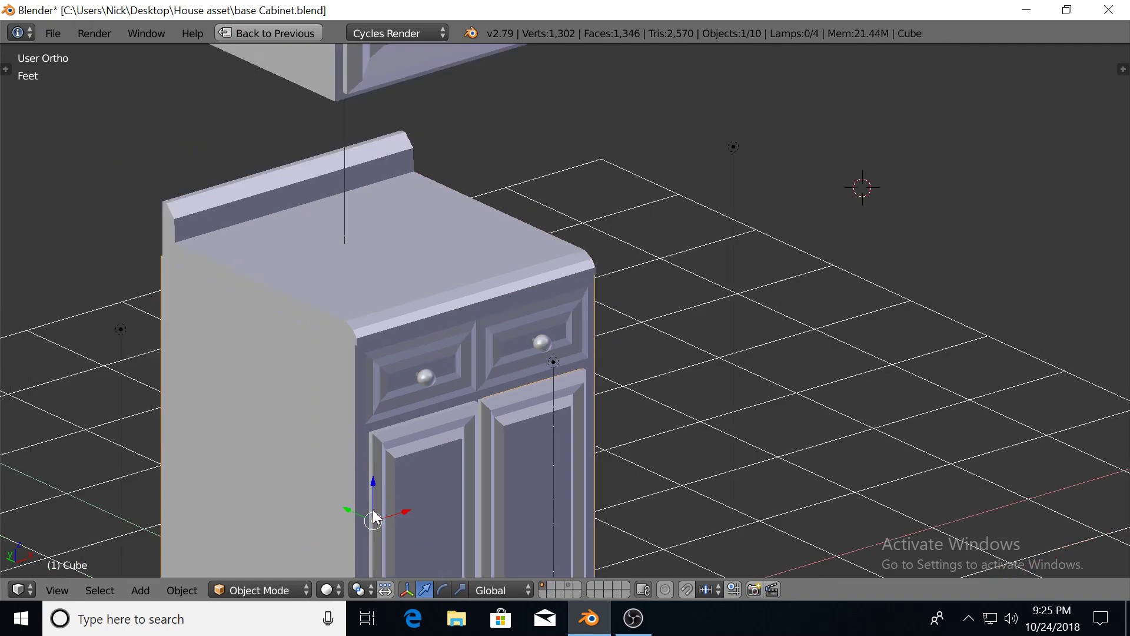
key("g")
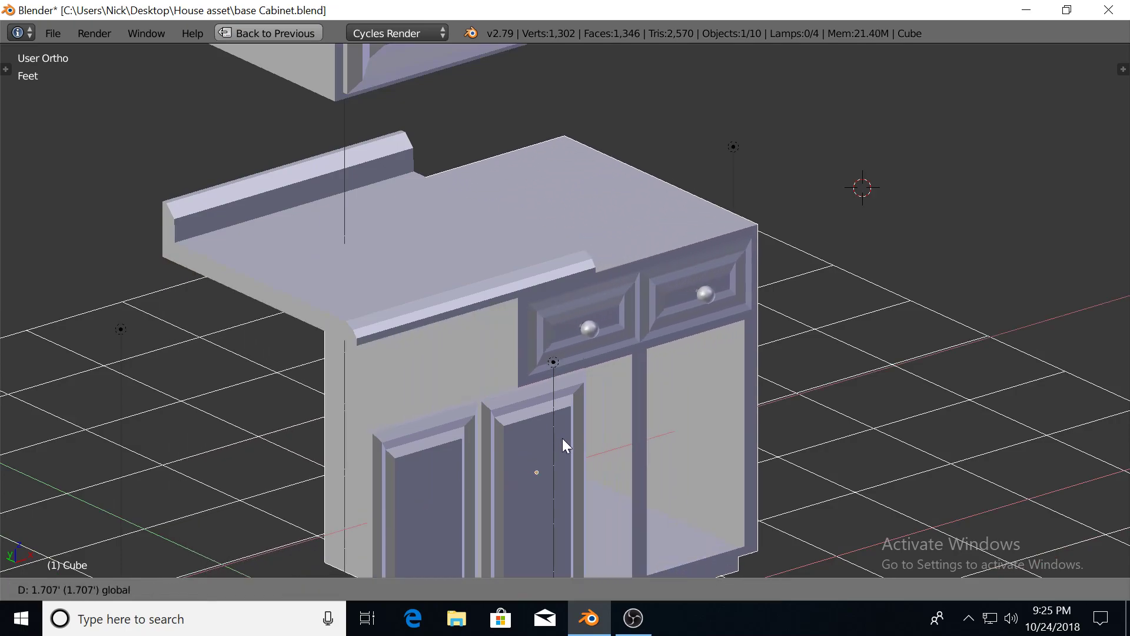
left_click(557, 429)
Select the upper cabinet's body and door and move them along the X axis, clear of the base cabinet
middle_click_drag(557, 427, 477, 195)
scroll(505, 318, "down", 2)
right_click(477, 195, "shift")
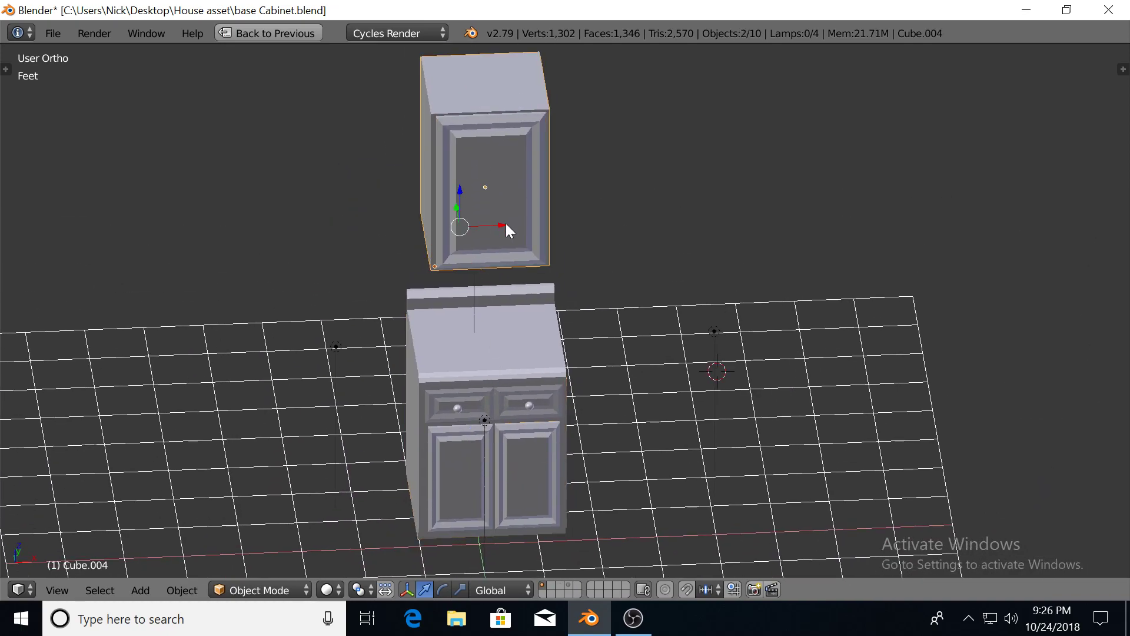
key("g")
left_click(682, 241)
scroll(571, 353, "up", 2)
middle_click_drag(571, 357, 637, 291, "shift")
right_click(533, 286)
right_click(450, 371, "shift")
right_click(479, 370, "shift")
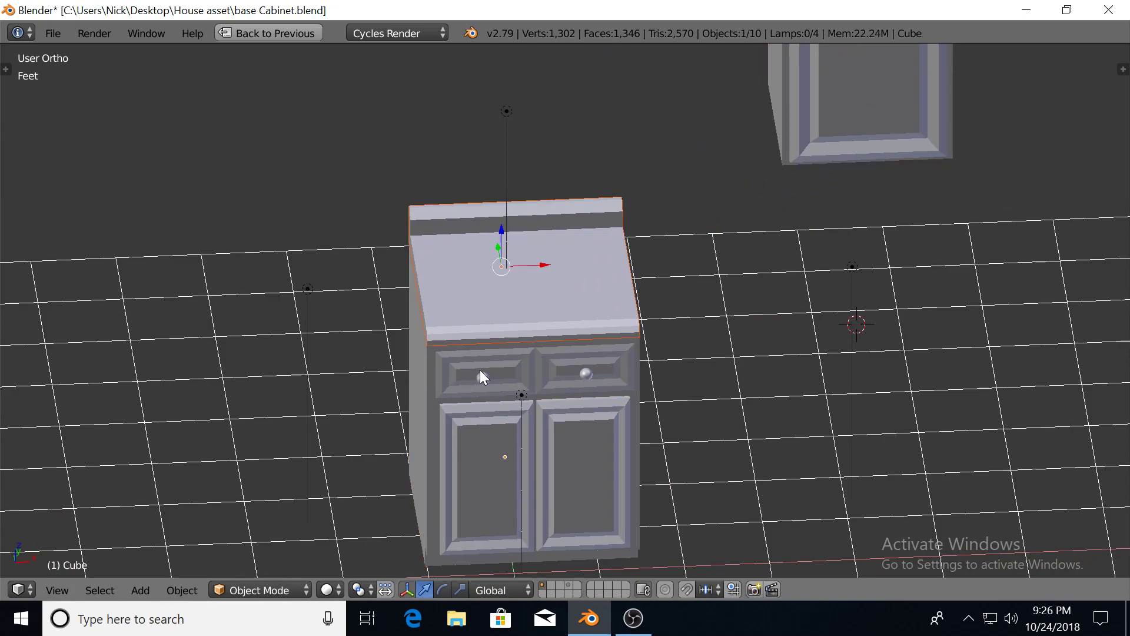
scroll(462, 381, "down", 2)
middle_click_drag(462, 381, 504, 347)
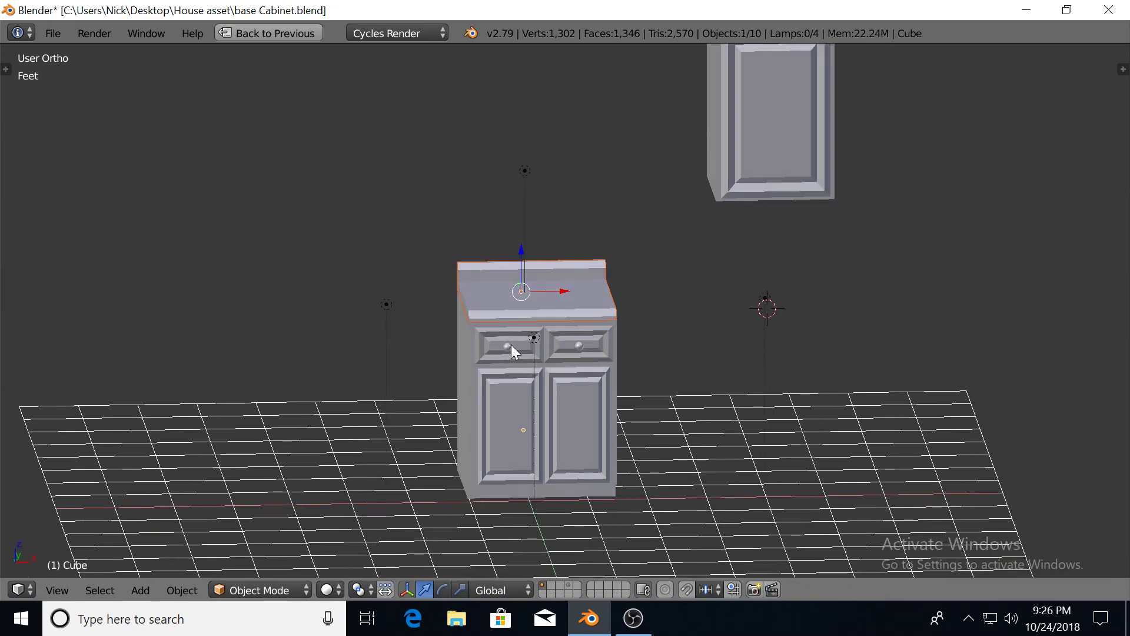
Select all four point lamps around the base cabinet and hide them
right_click(534, 336)
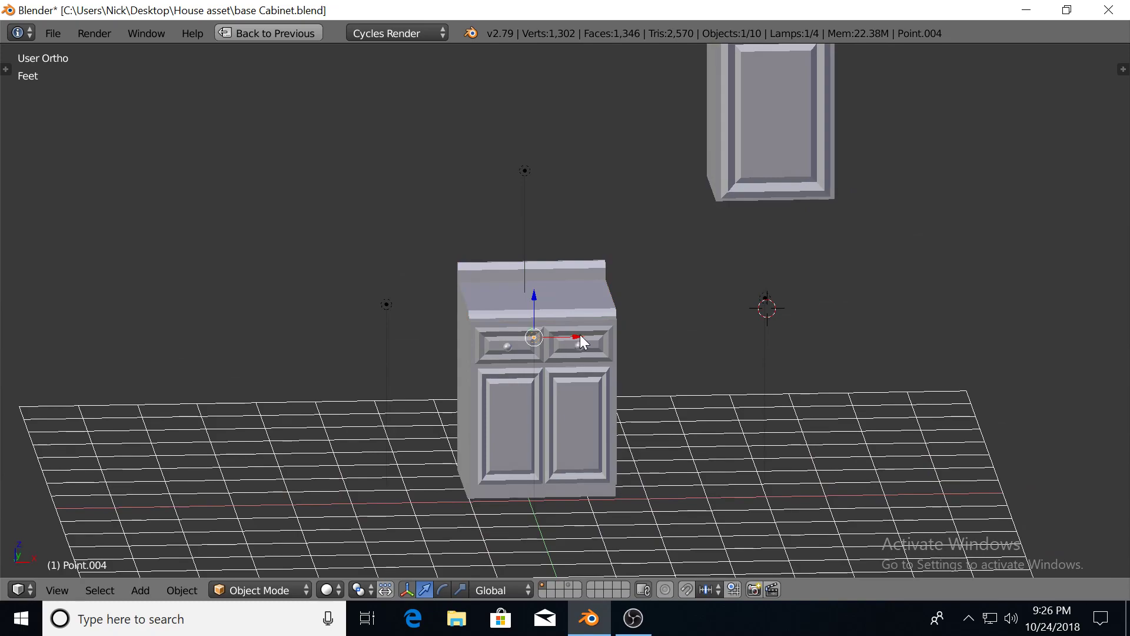
right_click(386, 306, "shift")
right_click(525, 171, "shift")
right_click(760, 301, "shift")
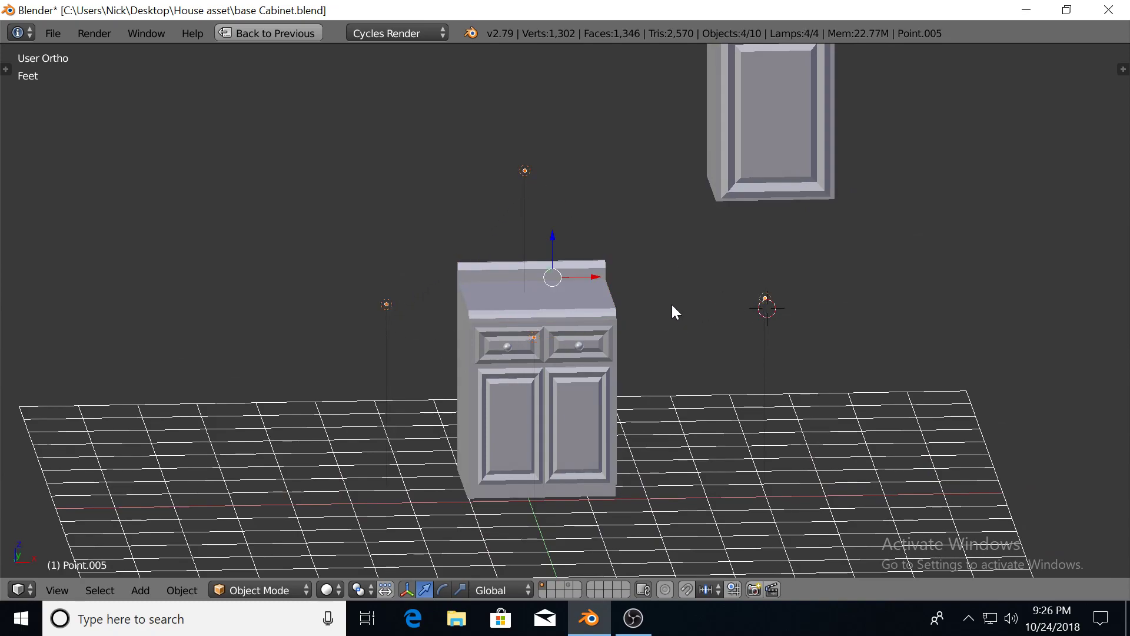
key("h")
scroll(544, 372, "up", 2)
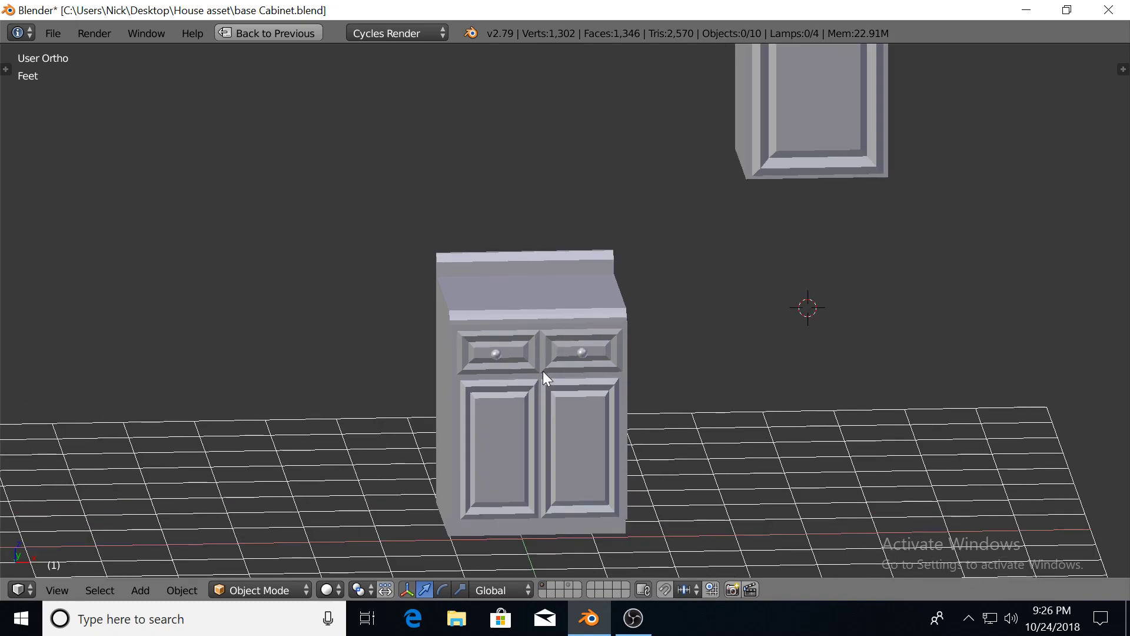
Box-select all parts of the base cabinet and duplicate them about 4.7 ft in the negative X direction
key("a")
key("a")
key("b")
left_click_drag(394, 205, 669, 499)
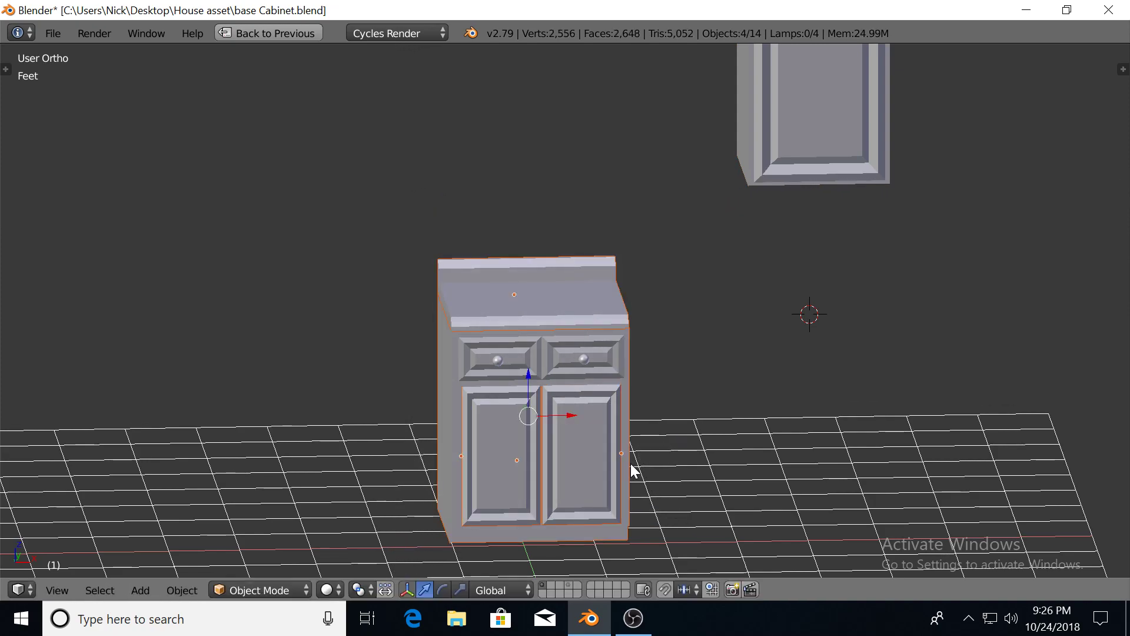
key("shift+d")
key("x")
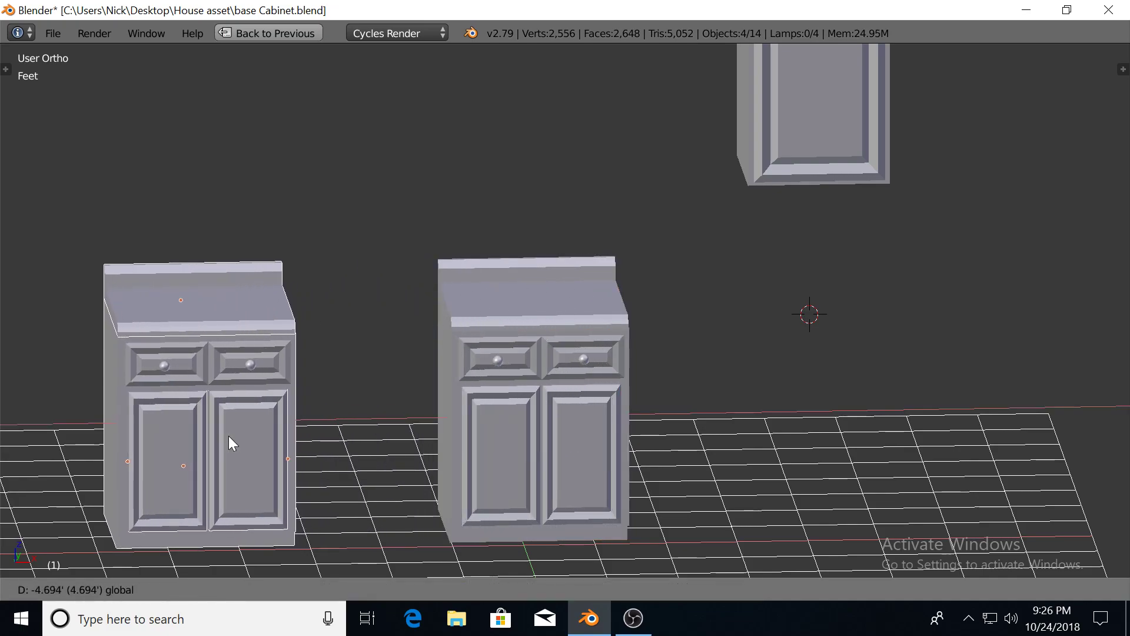
left_click(229, 435)
middle_click_drag(249, 419, 454, 414, "shift")
key("a")
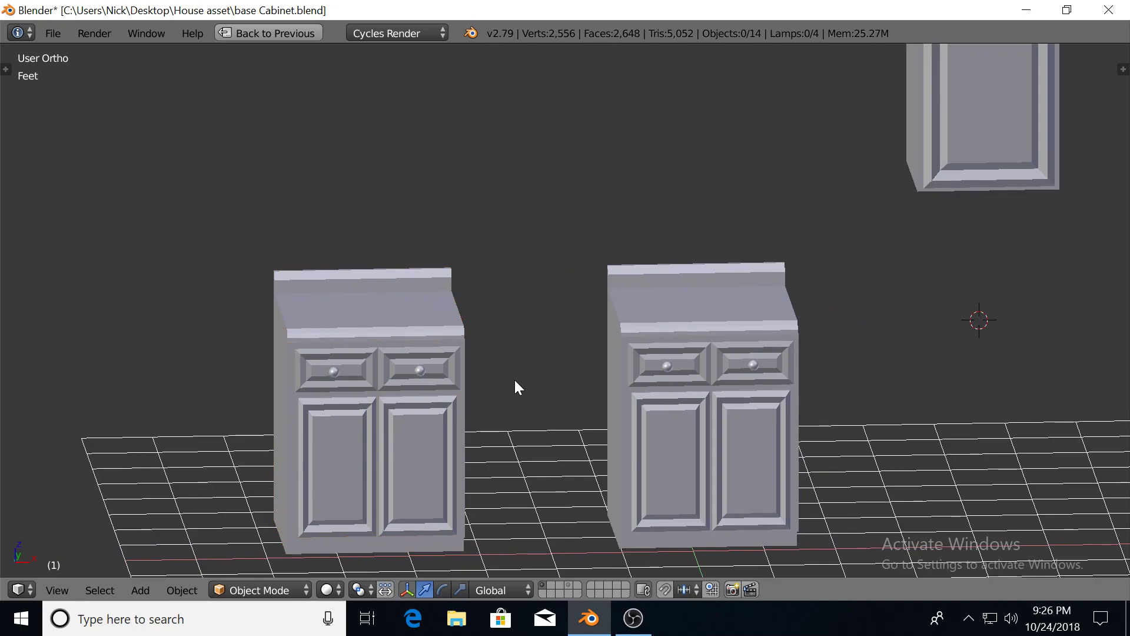
Unhide the point lamps and display the two base cabinets in the front orthographic view
key("alt+h")
scroll(540, 345, "down", 1)
middle_click_drag(499, 335, 645, 327, "shift")
scroll(644, 327, "up", 2)
key("KP_1")
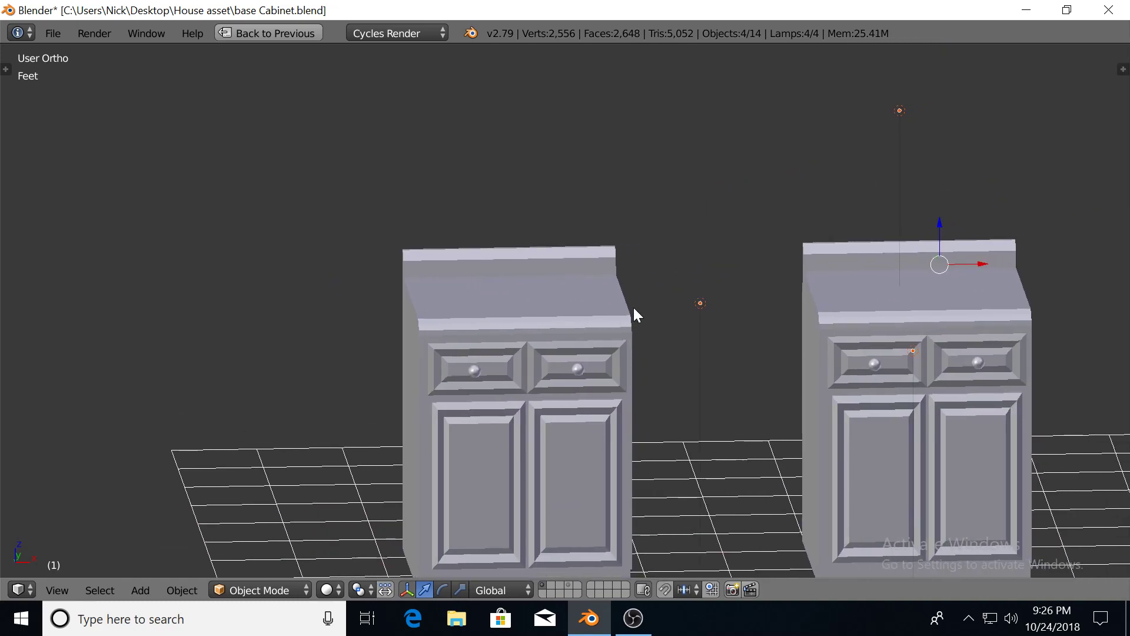
scroll(600, 320, "down", 1)
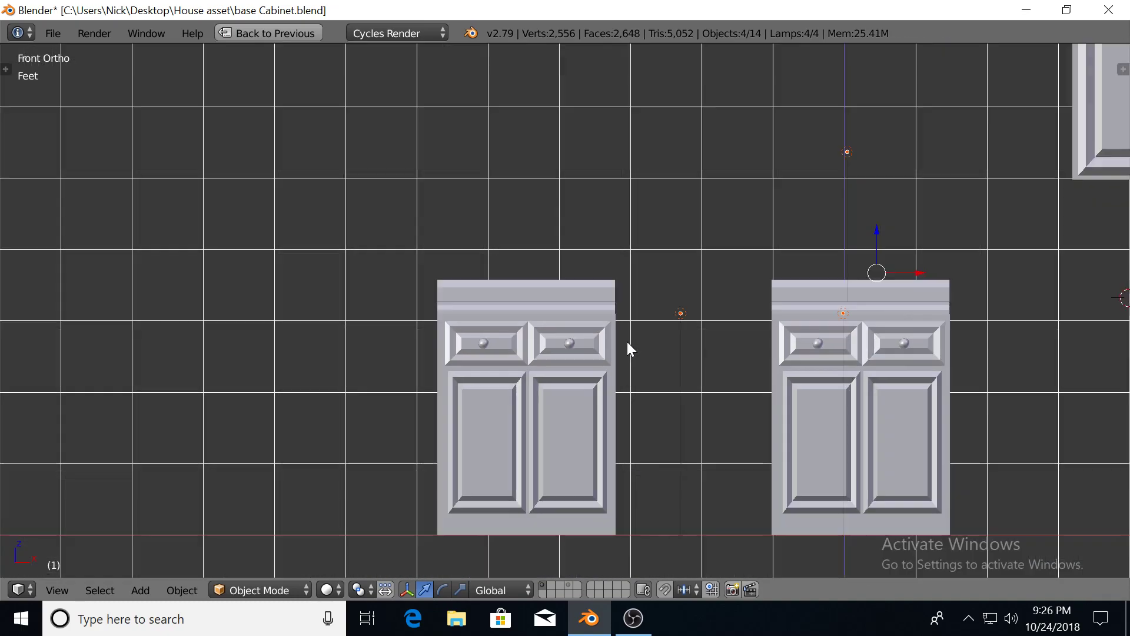
scroll(475, 266, "up", 1)
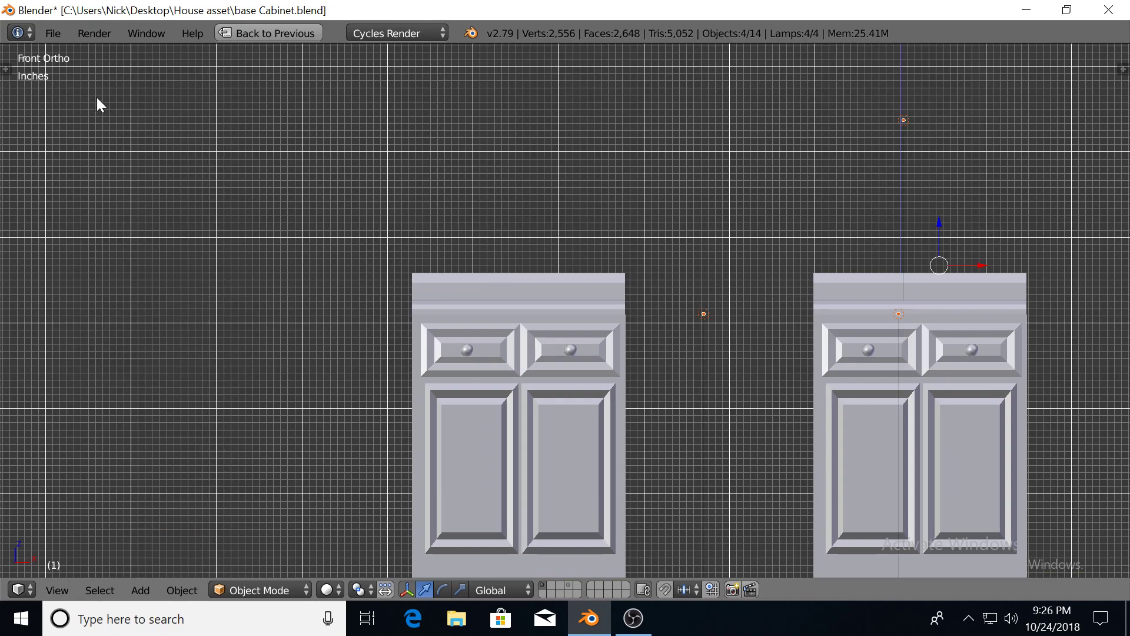
Add a cube mesh and move it along the X axis in front of the duplicated base cabinet
scroll(529, 291, "up", 2)
middle_click_drag(530, 291, 563, 341, "shift")
scroll(570, 307, "down", 1)
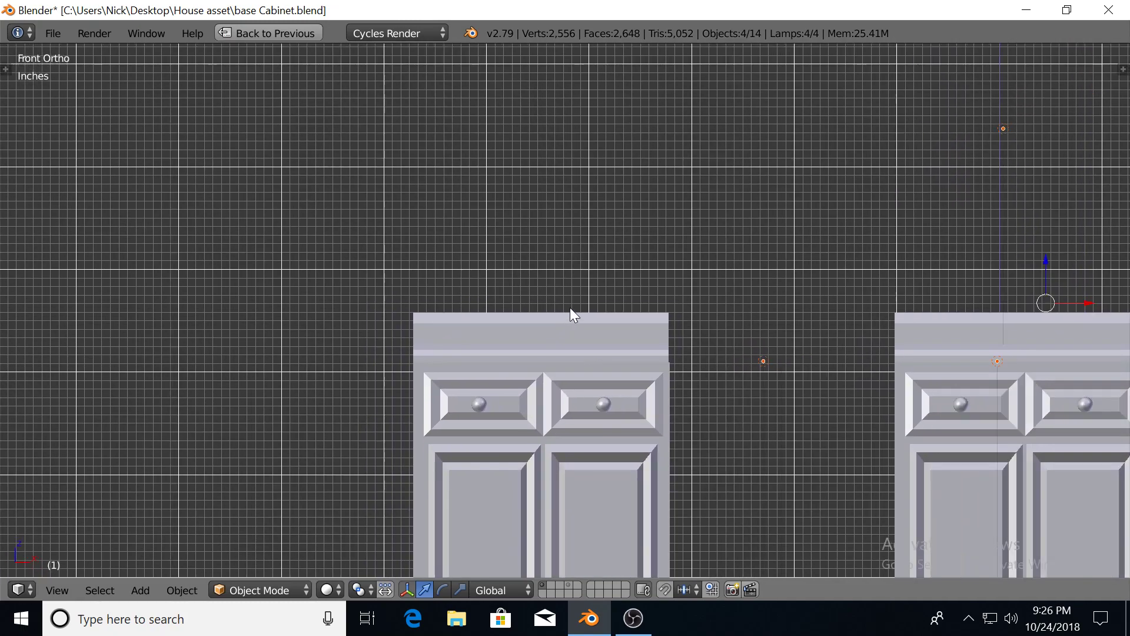
scroll(570, 308, "down", 1)
middle_click_drag(575, 298, 555, 328, "shift")
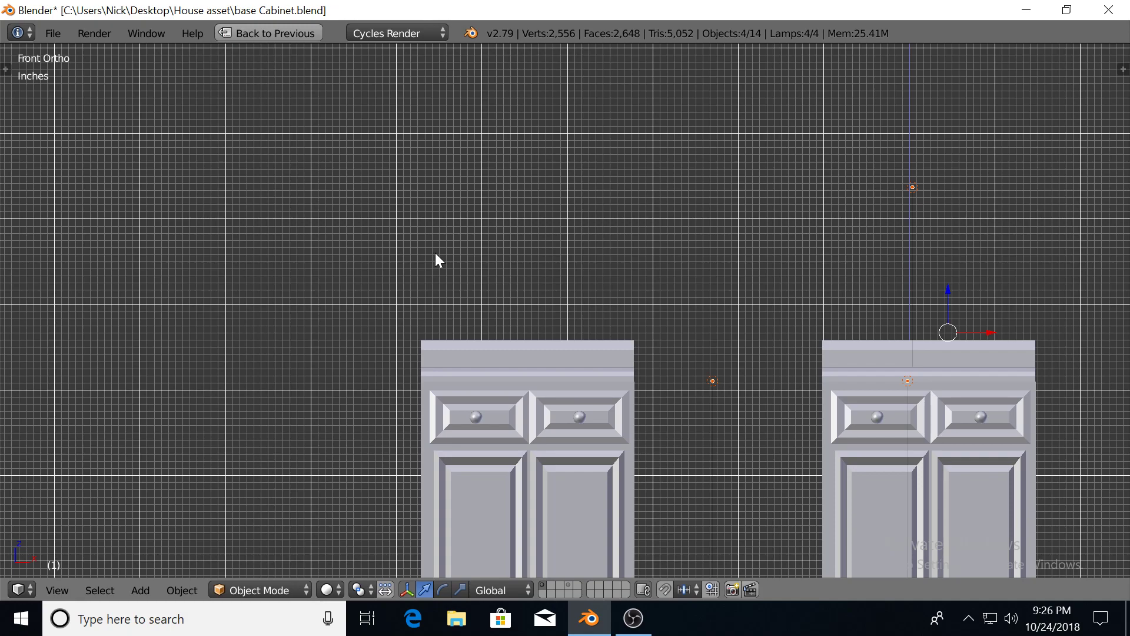
key("shift+a")
mouse_move(435, 253)
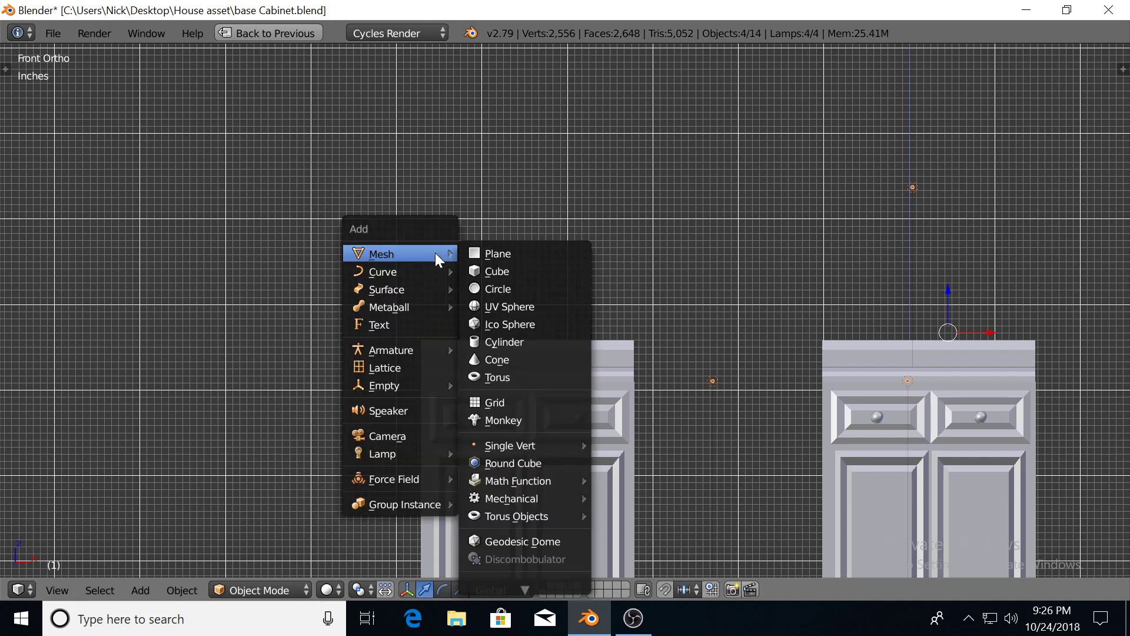
left_click(510, 270)
scroll(640, 305, "down", 3)
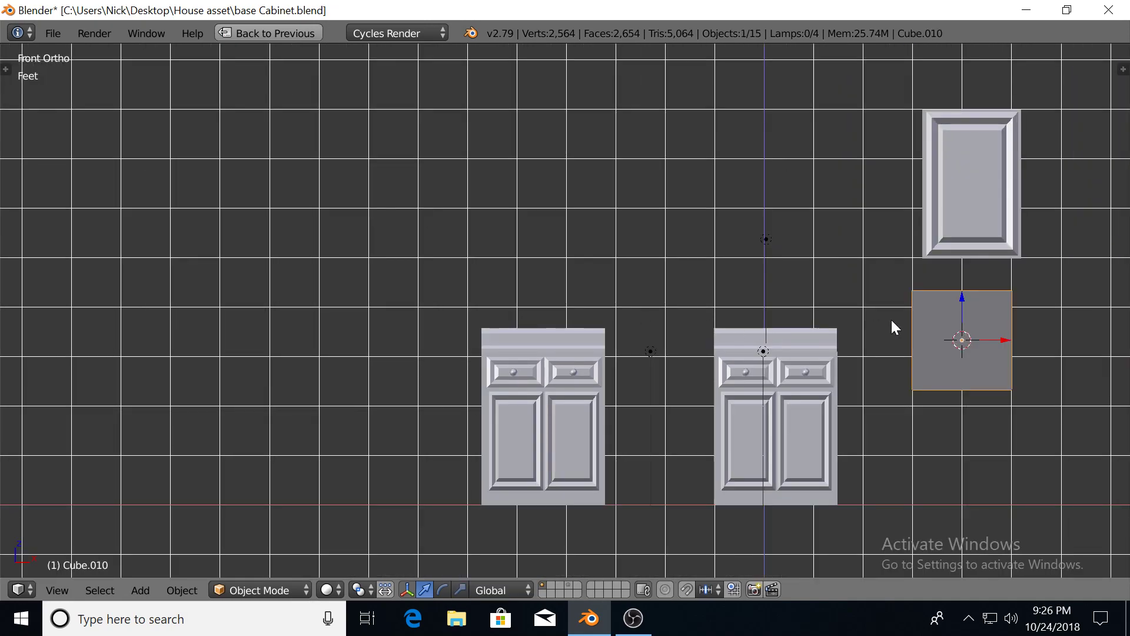
left_click_drag(992, 338, 591, 327)
scroll(591, 327, "up", 3)
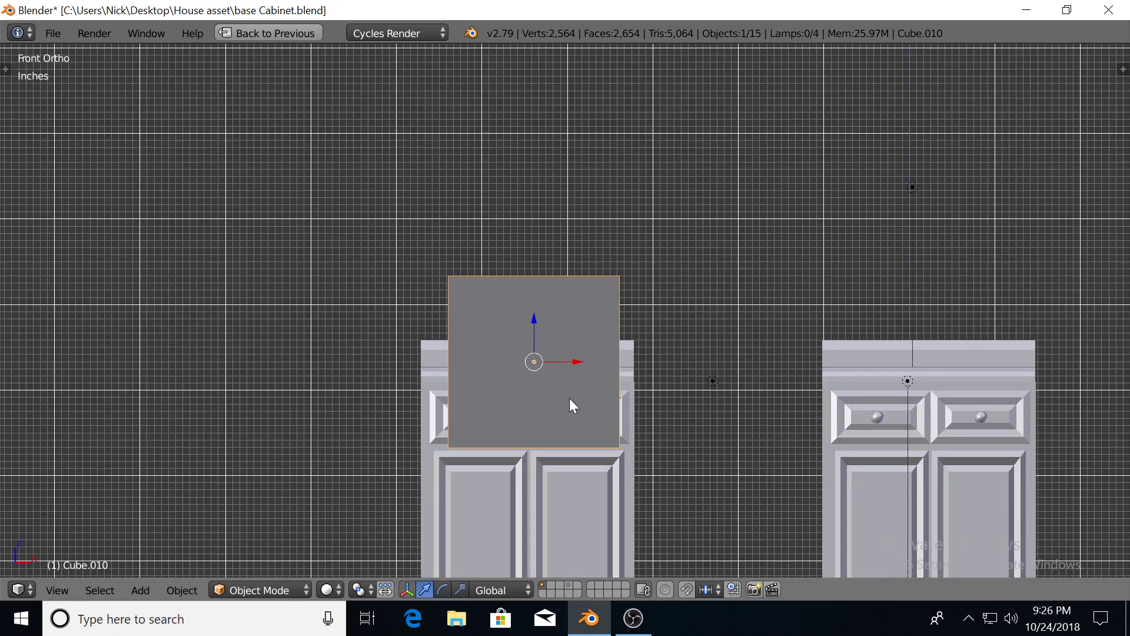
Scale the cube along X to nearly the duplicated cabinet's width and center it on the cabinet along X
key("s")
key("x")
key("Escape")
key("s")
key("x")
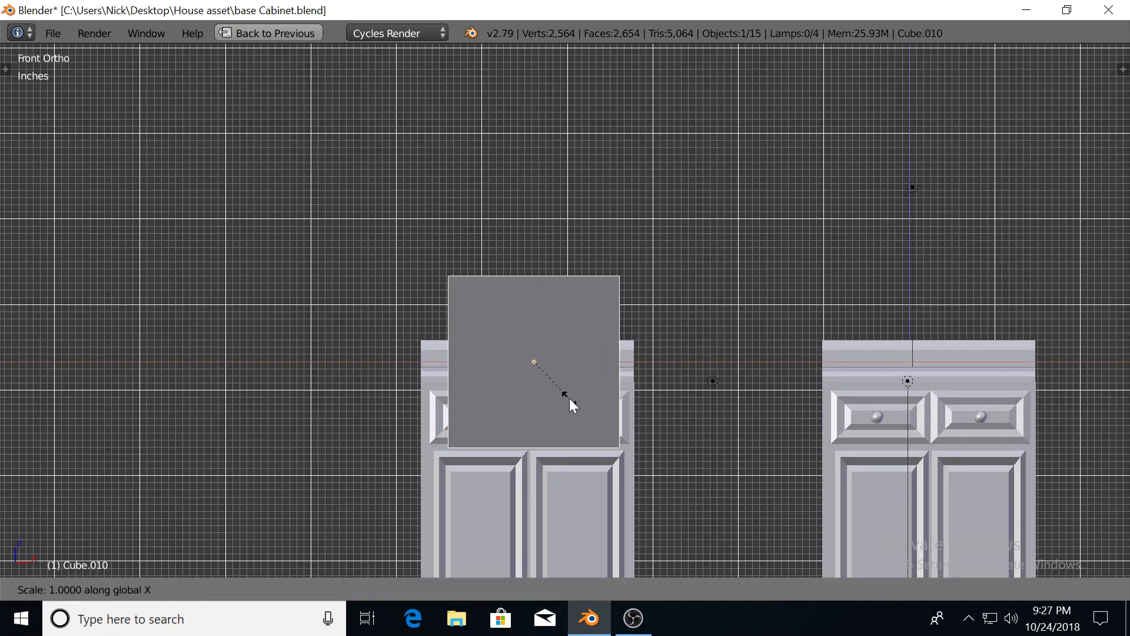
left_click(582, 397)
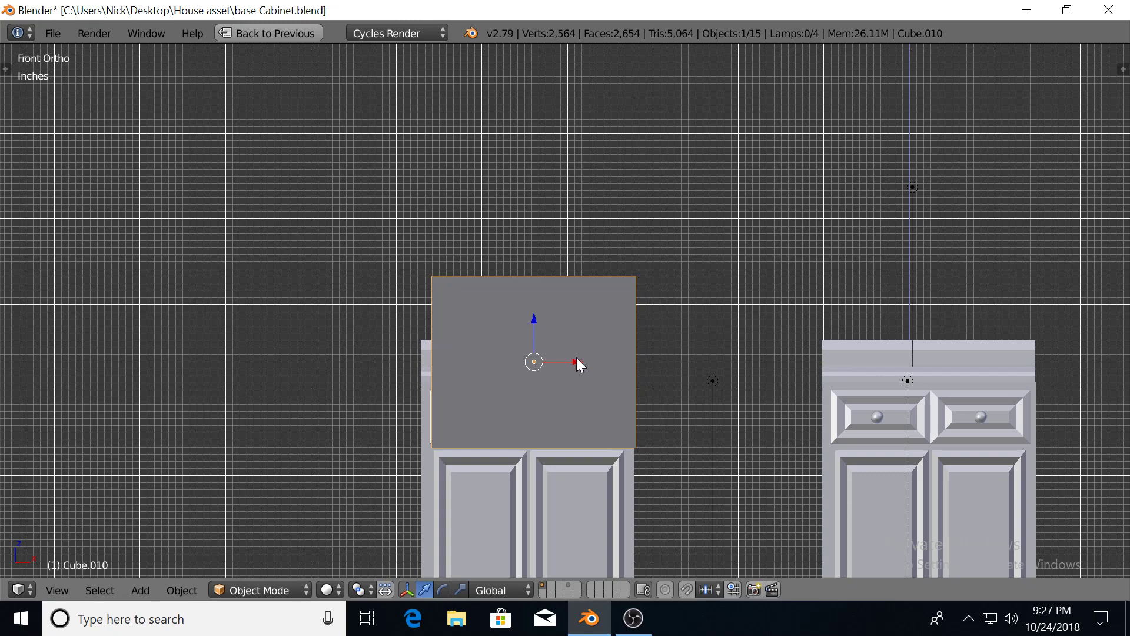
key("g")
key("x")
left_click(570, 358)
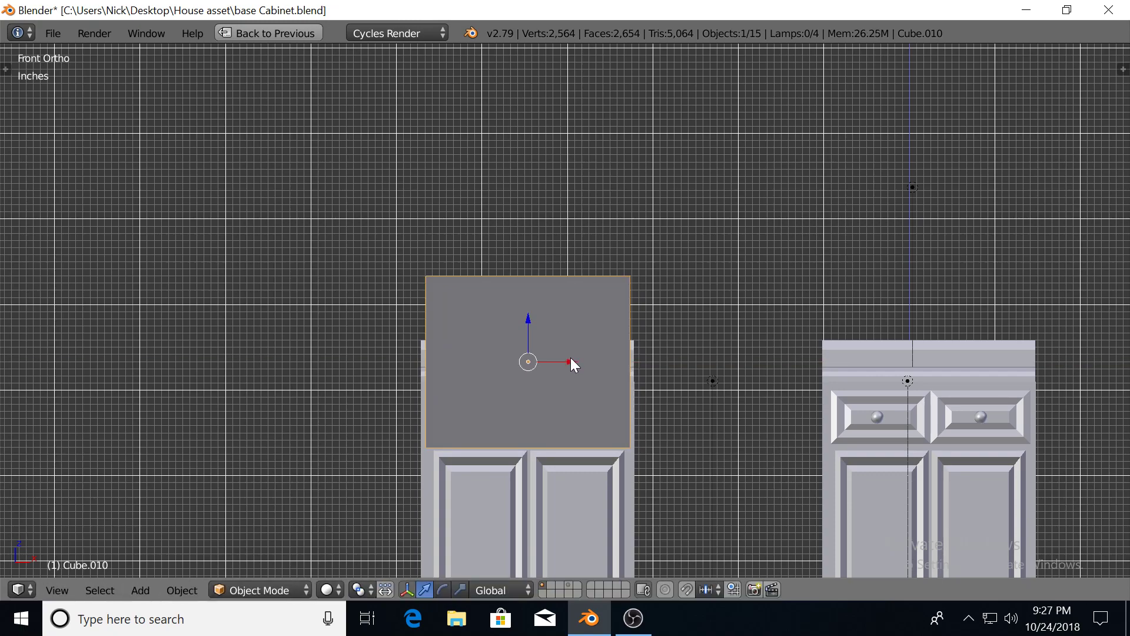
Move the cube along Y over the countertop and scale it along Y to fit the counter's depth in front of the backsplash
key("KP_3")
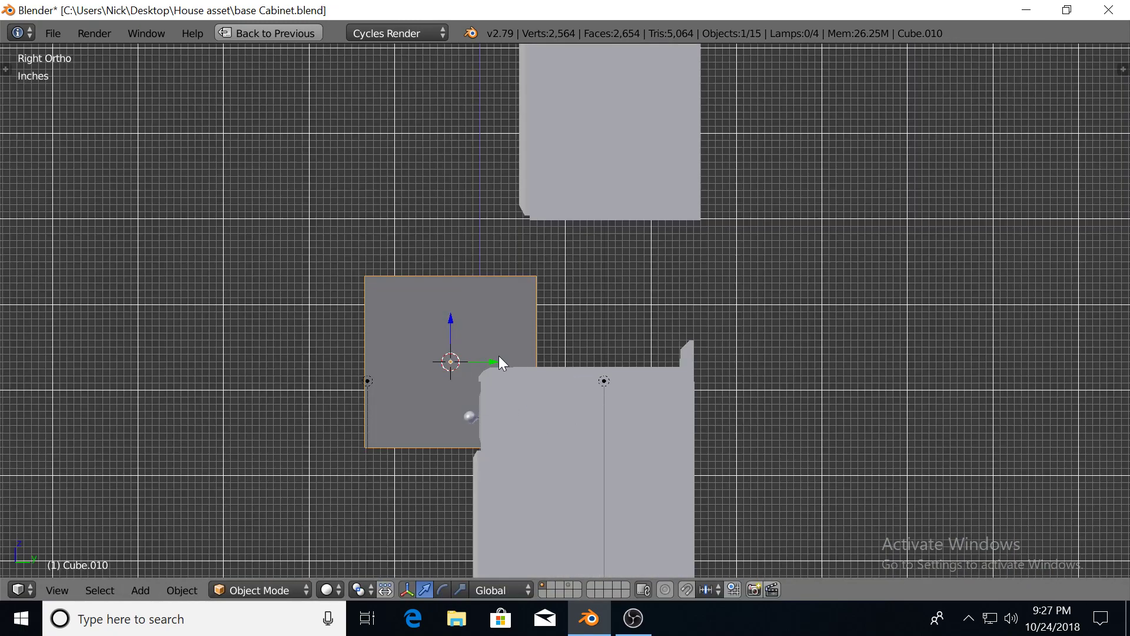
left_click_drag(494, 356, 609, 356)
key("ctrl+KP_3")
left_click_drag(525, 363, 502, 363)
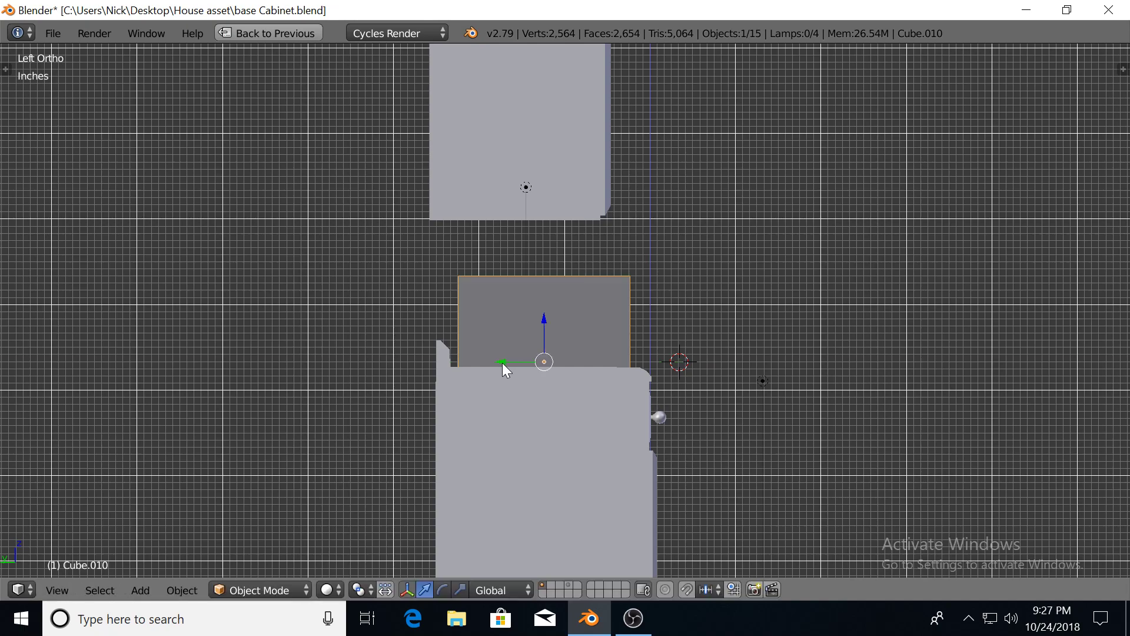
key("s")
key("y")
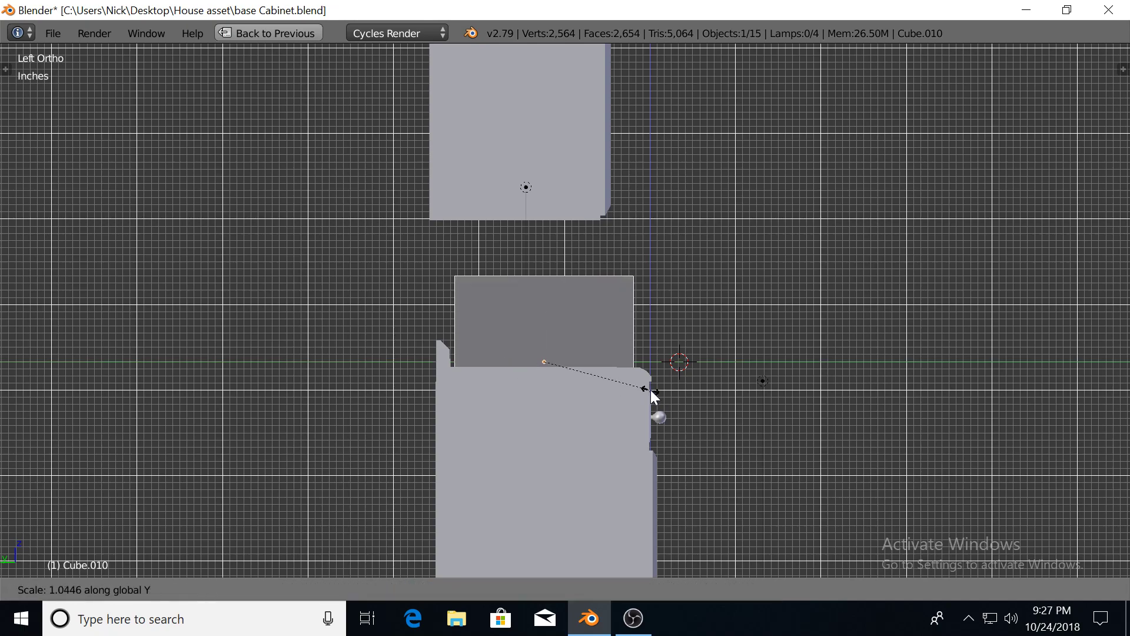
left_click(651, 389)
In the front view, raise the cube about 1.7 ft along Z so it sits clear above the duplicated cabinet
key("KP_1")
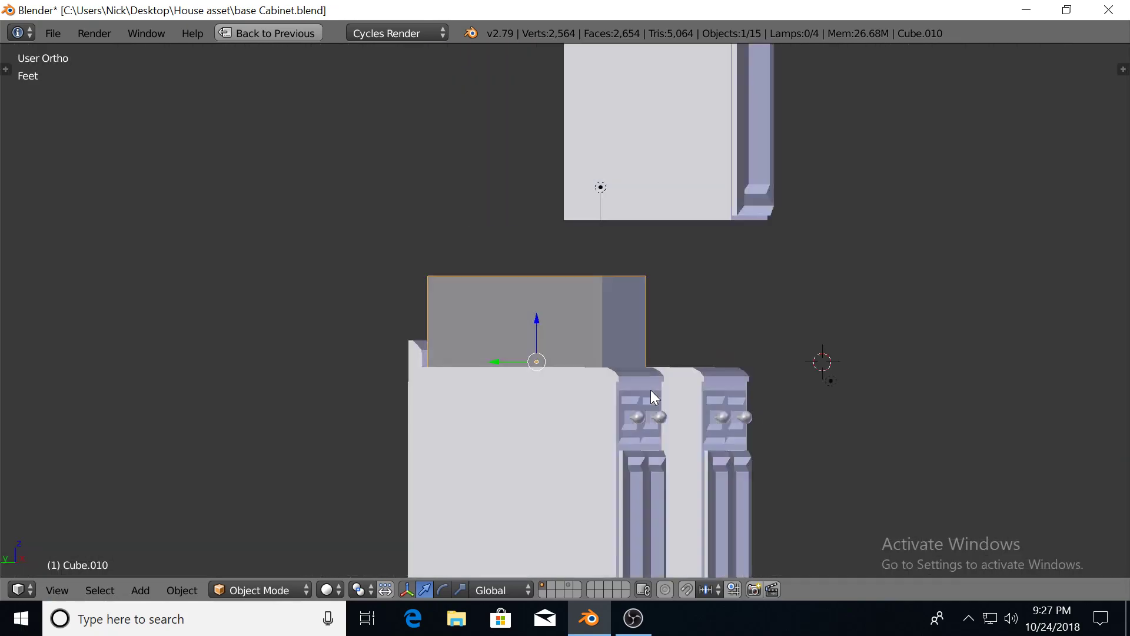
scroll(633, 415, "down", 2)
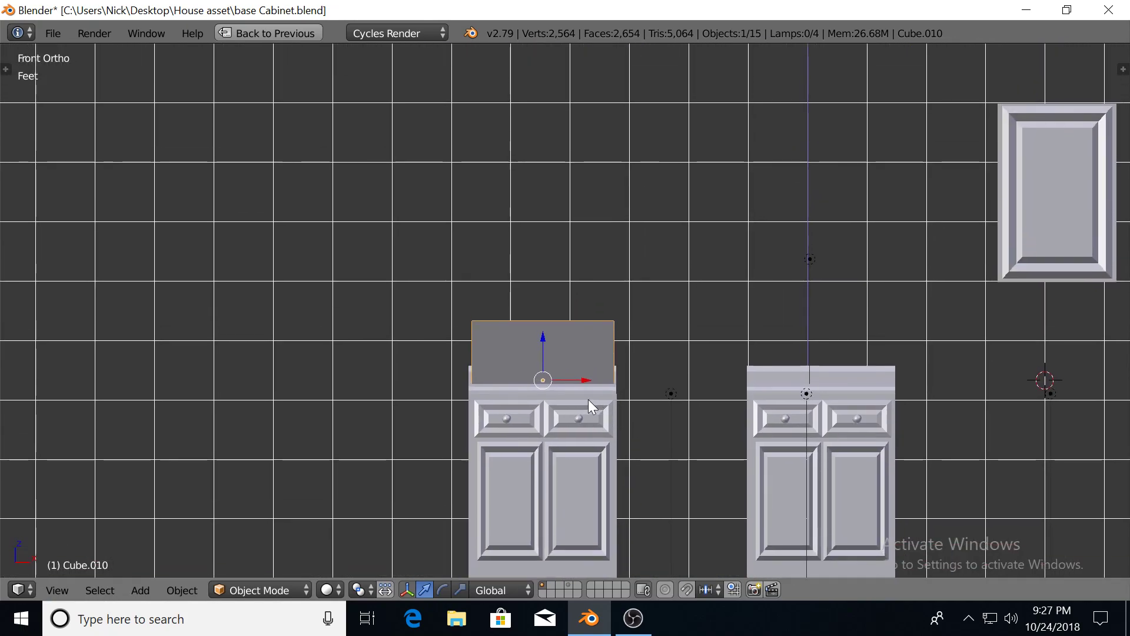
key("g")
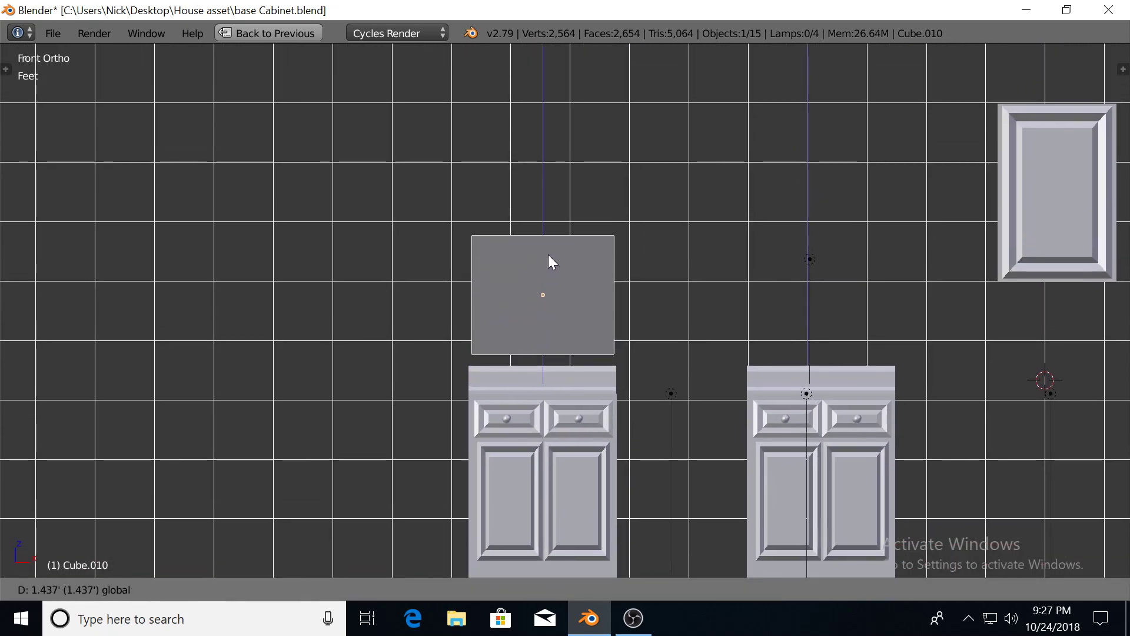
left_click(548, 260)
key("g")
key("z")
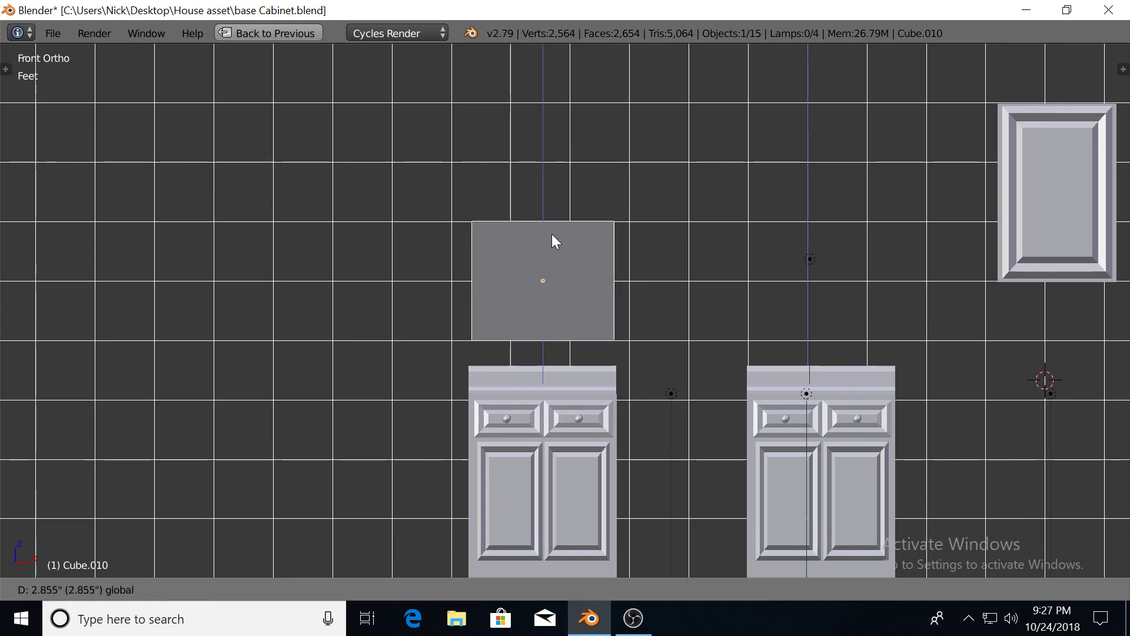
left_click(552, 234)
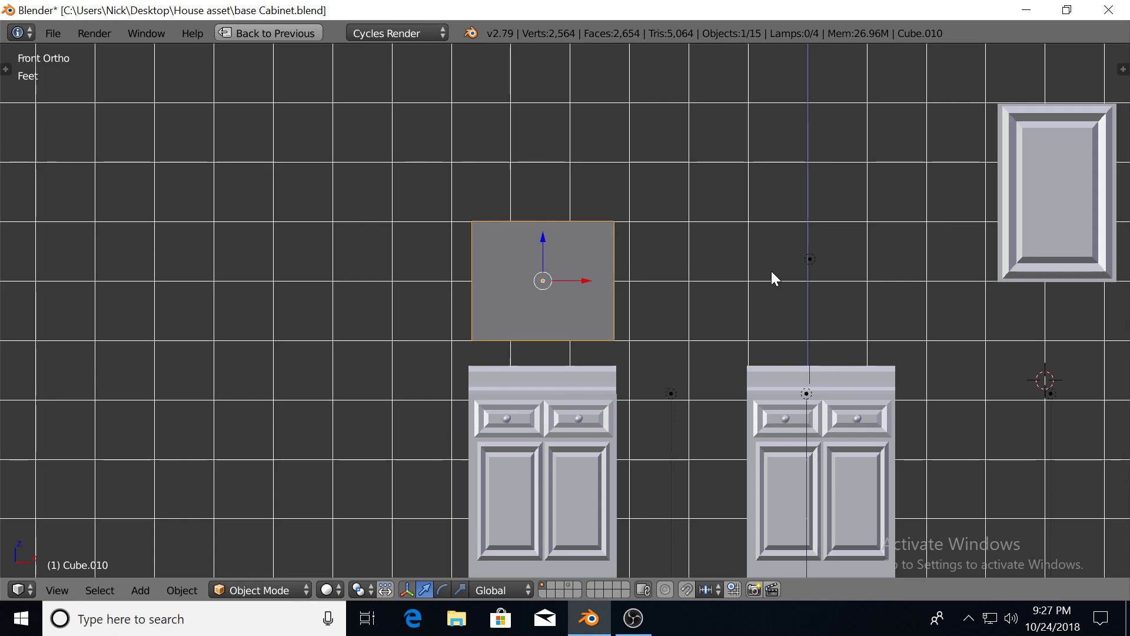
Scale the cube down along the Z axis to about two thirds of its height
key("s")
key("z")
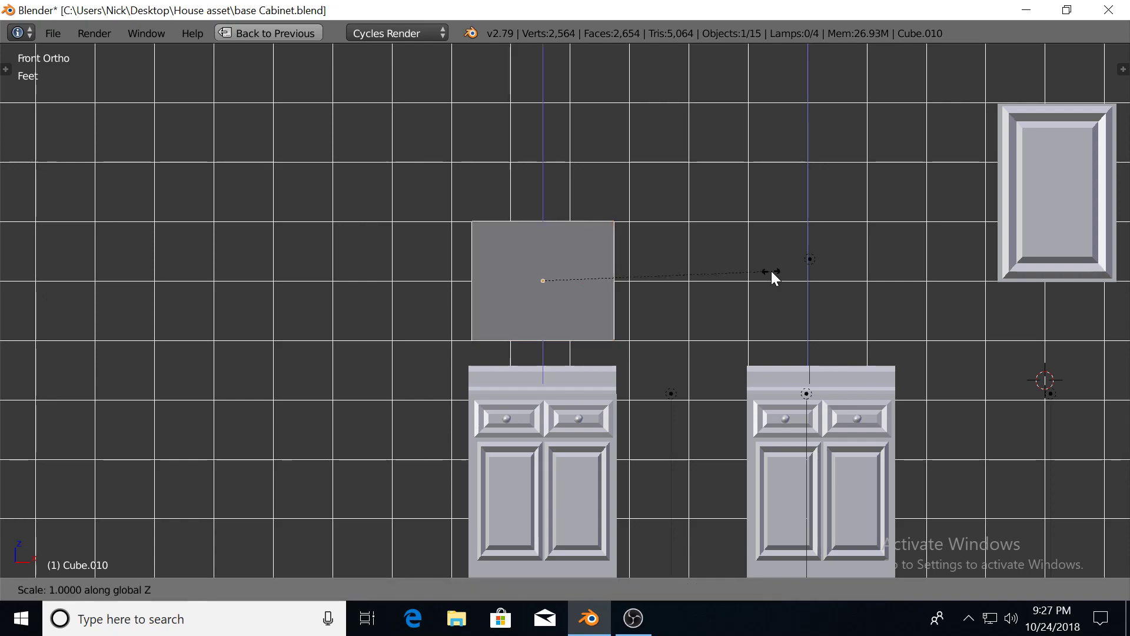
left_click(698, 275)
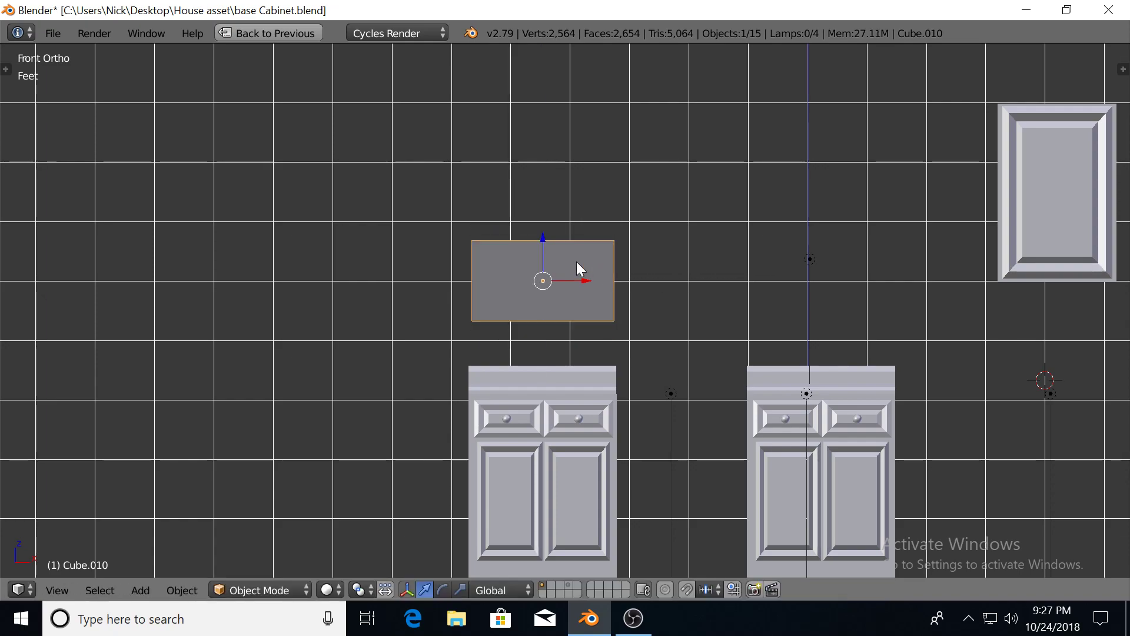
Lower the cube along Z until its lower part sinks into the duplicated cabinet's countertop
key("g")
key("z")
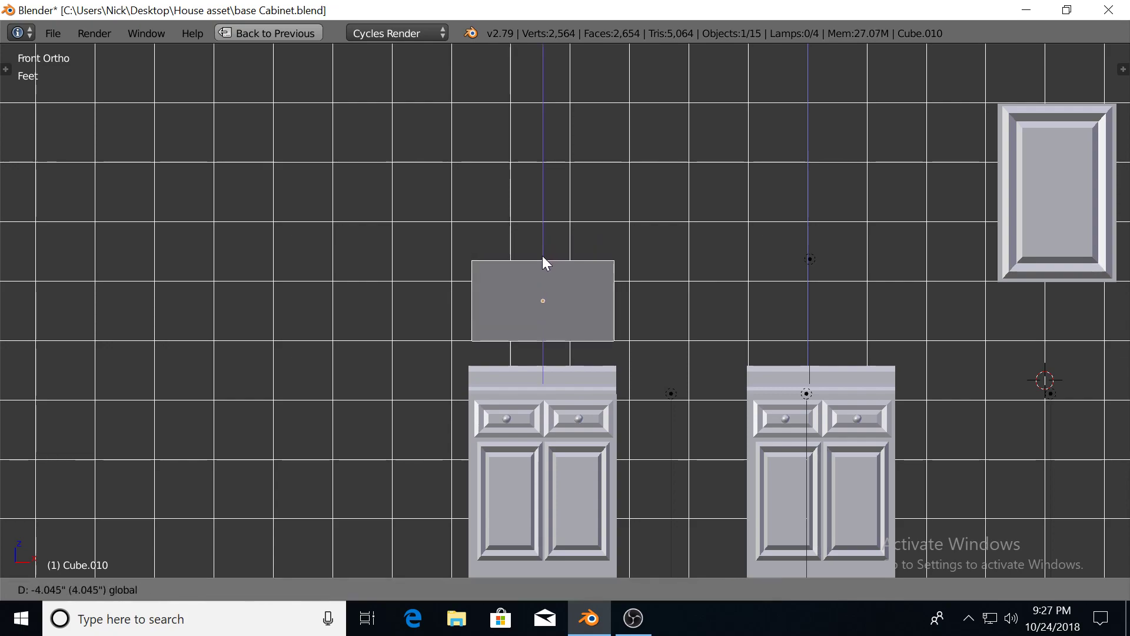
left_click(543, 256)
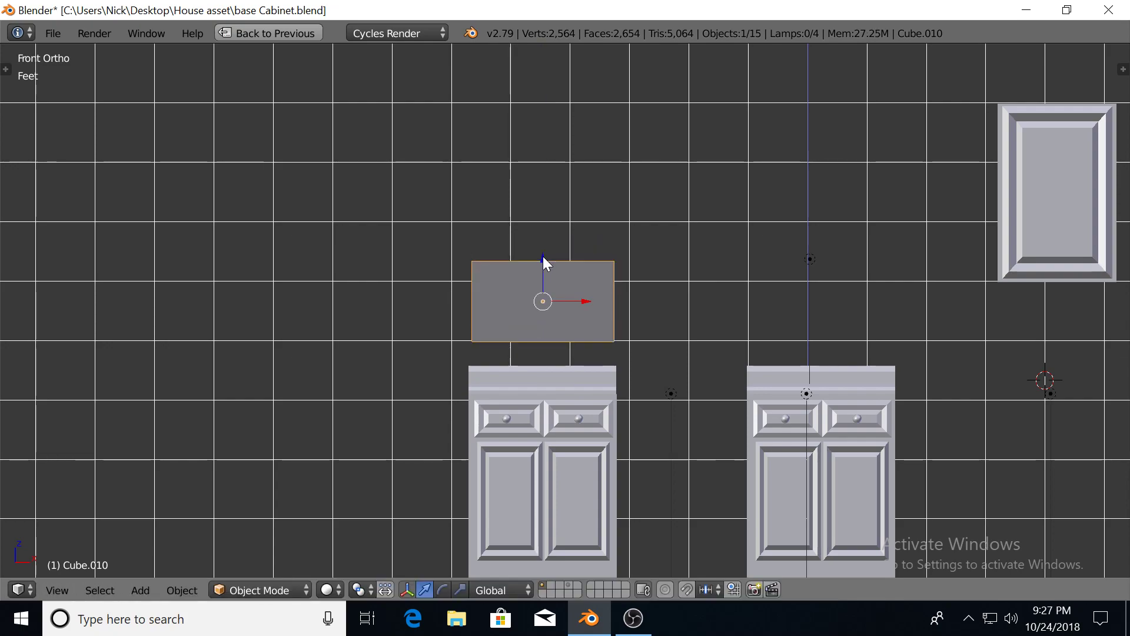
left_click(534, 257)
key("g")
key("z")
left_click(535, 319)
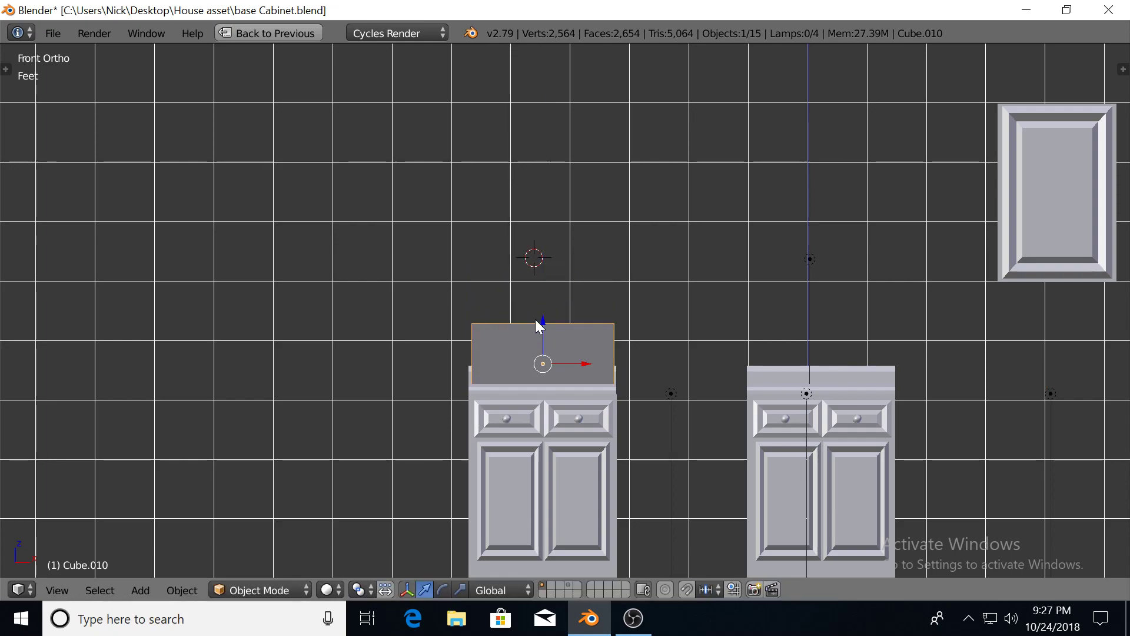
In wireframe shading, adjust the cube's height position and scale it along Z to about three quarters of its height
key("z")
key("g")
key("z")
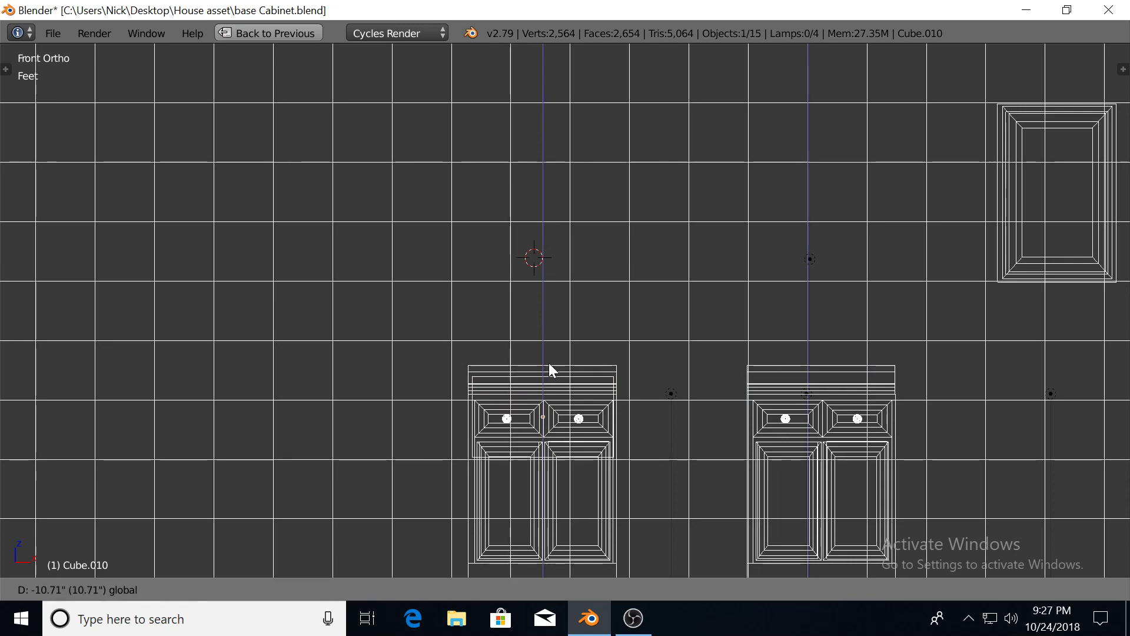
left_click(553, 300)
key("s")
key("z")
left_click(682, 305)
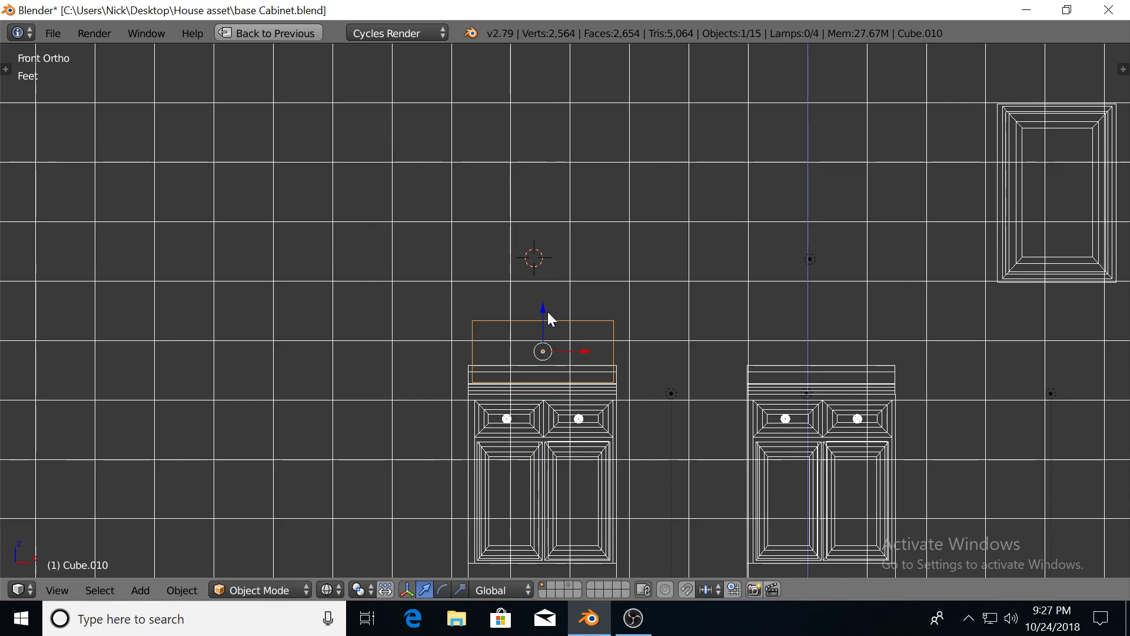
Lower the cube about 11.9" along Z to just below the countertop surface and scale it about 1.05 along Z
key("g")
key("z")
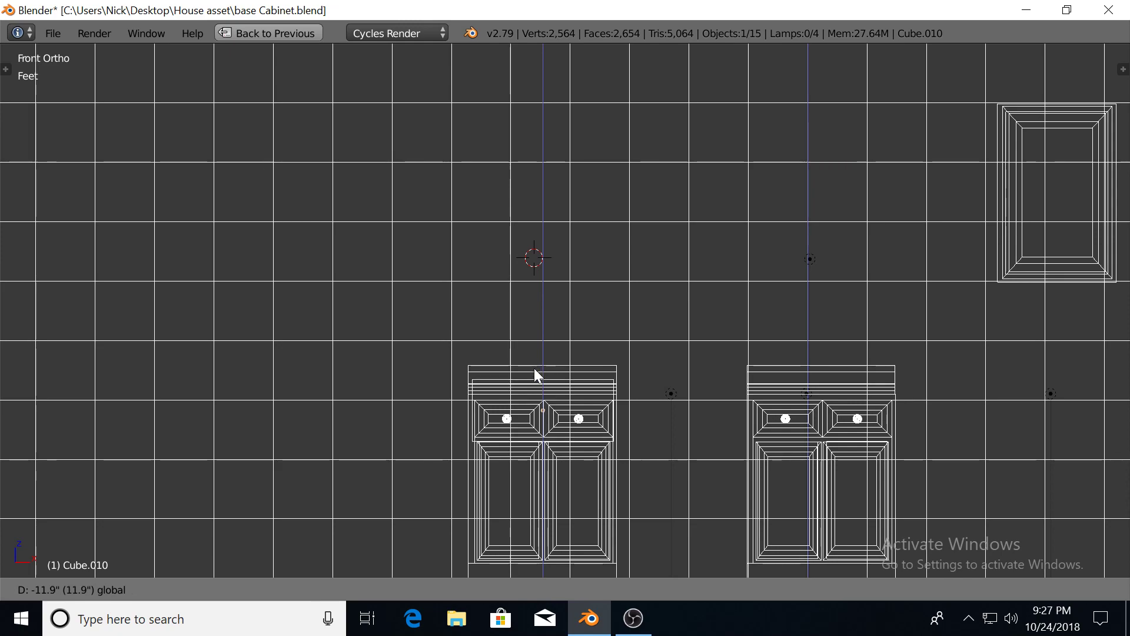
left_click(534, 368)
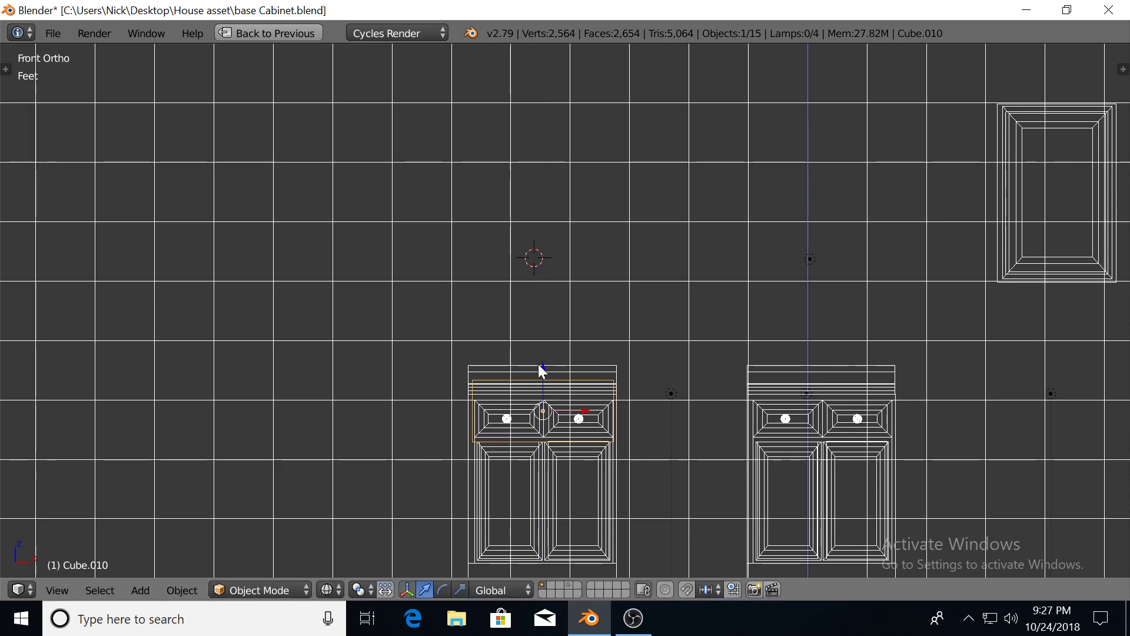
key("s")
key("z")
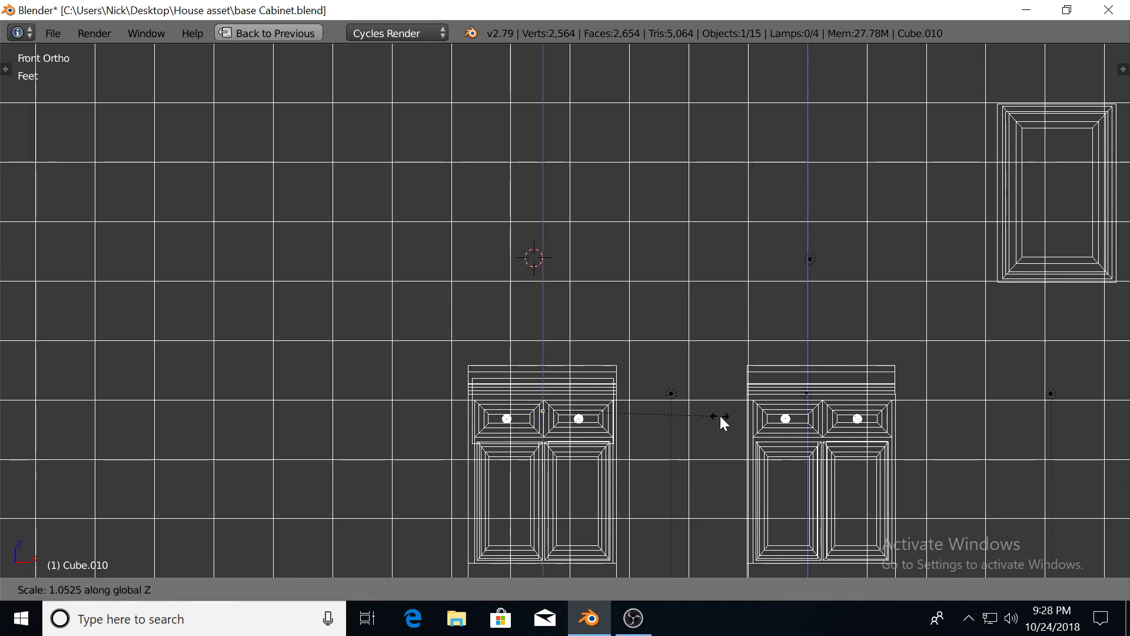
left_click(719, 416)
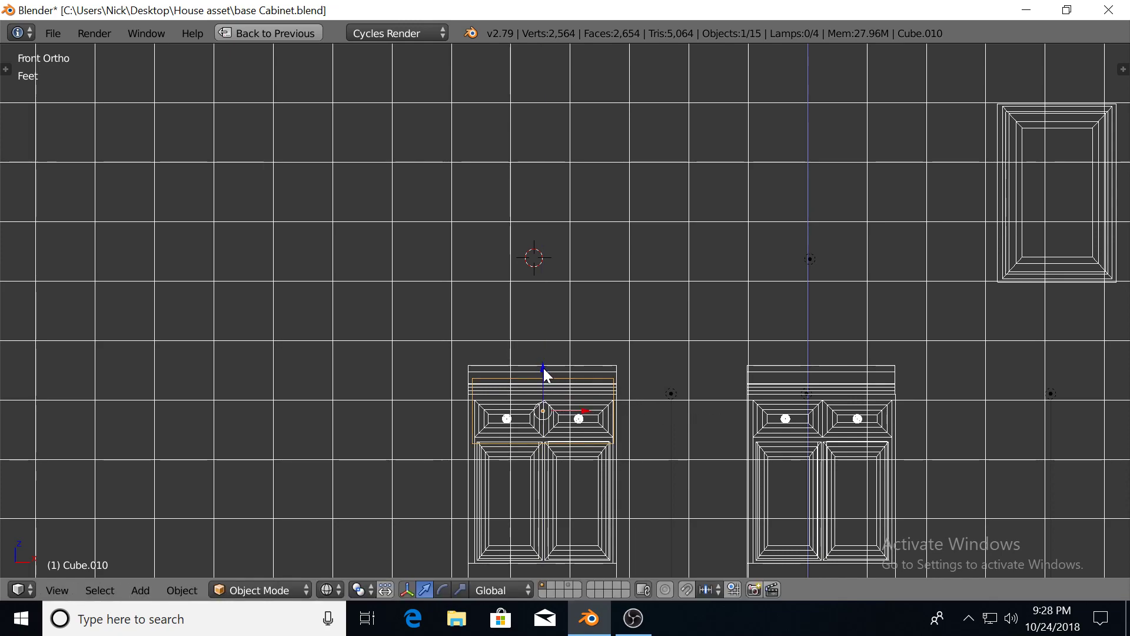
Raise the cube along Z so it protrudes above the backsplash, and return to solid shading
key("g")
key("z")
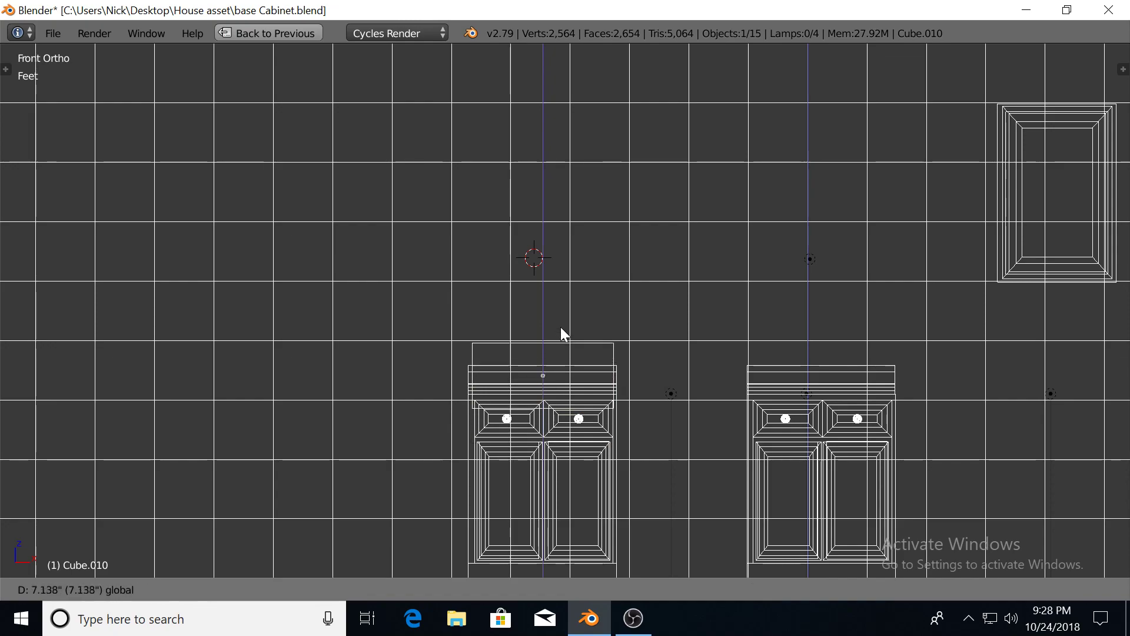
left_click(564, 298)
key("z")
From the top view, add a centered front-to-back loop cut that halves the cube in edit mode, and switch to face selection
scroll(578, 298, "up", 2)
middle_click_drag(578, 299, 601, 358)
key("KP_7")
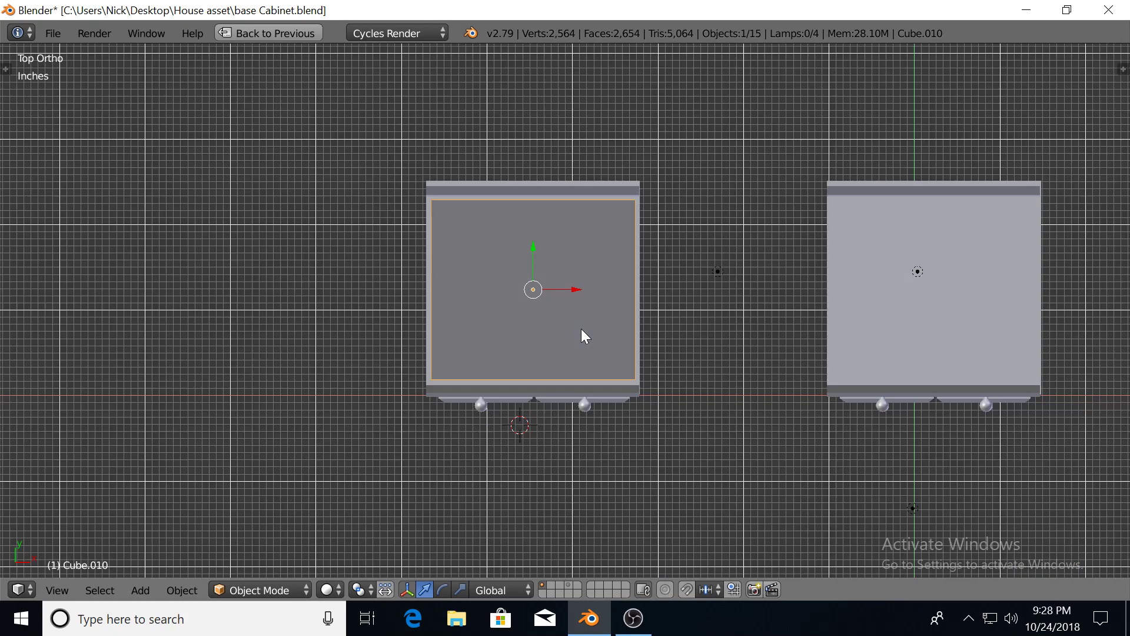
key("Tab")
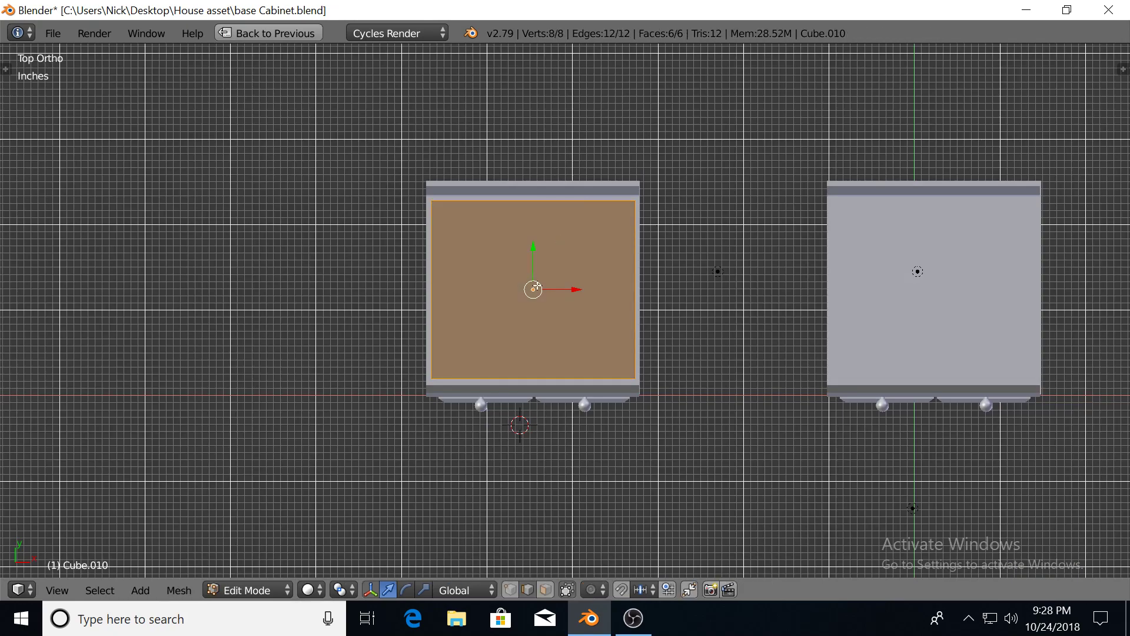
key("ctrl+r")
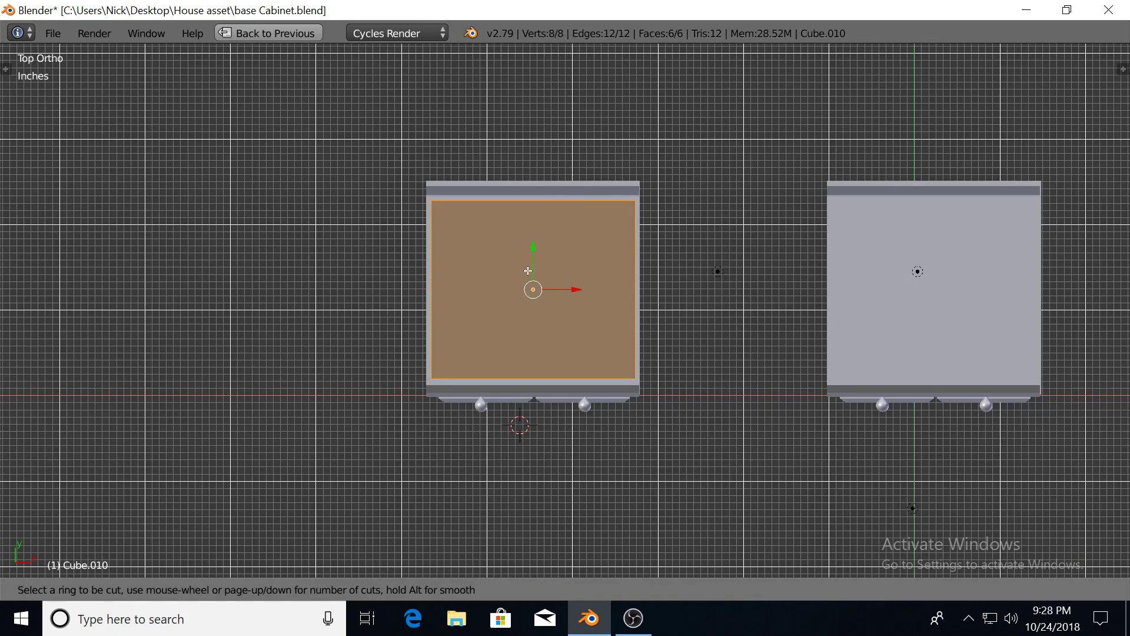
left_click(532, 203)
right_click(532, 203)
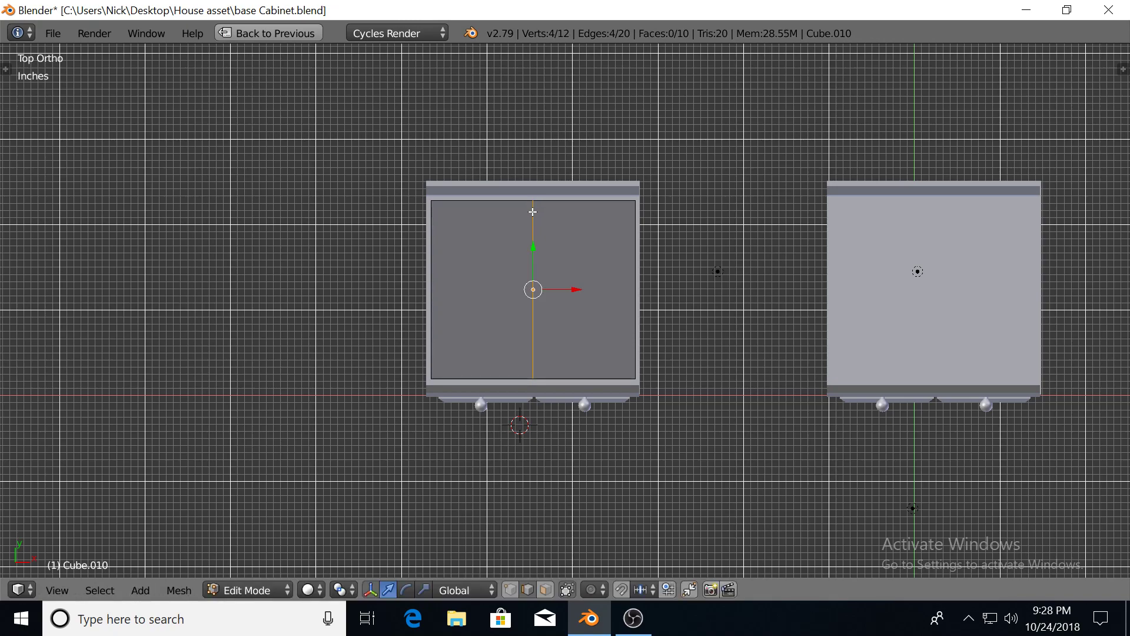
middle_click_drag(547, 307, 481, 294, "shift")
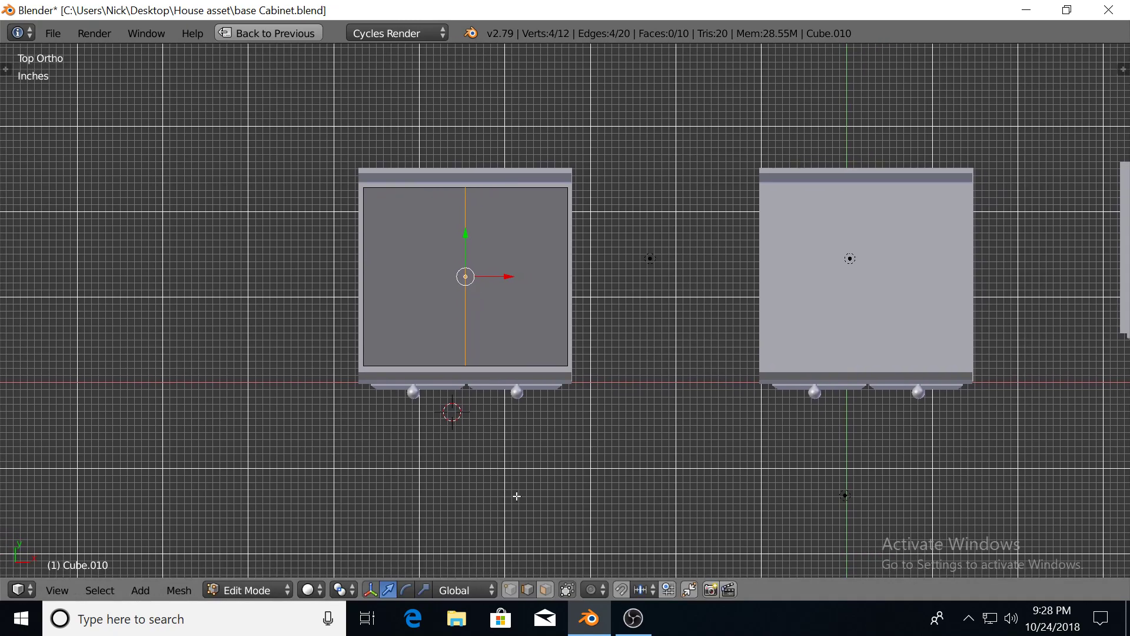
left_click(545, 590)
right_click(516, 276)
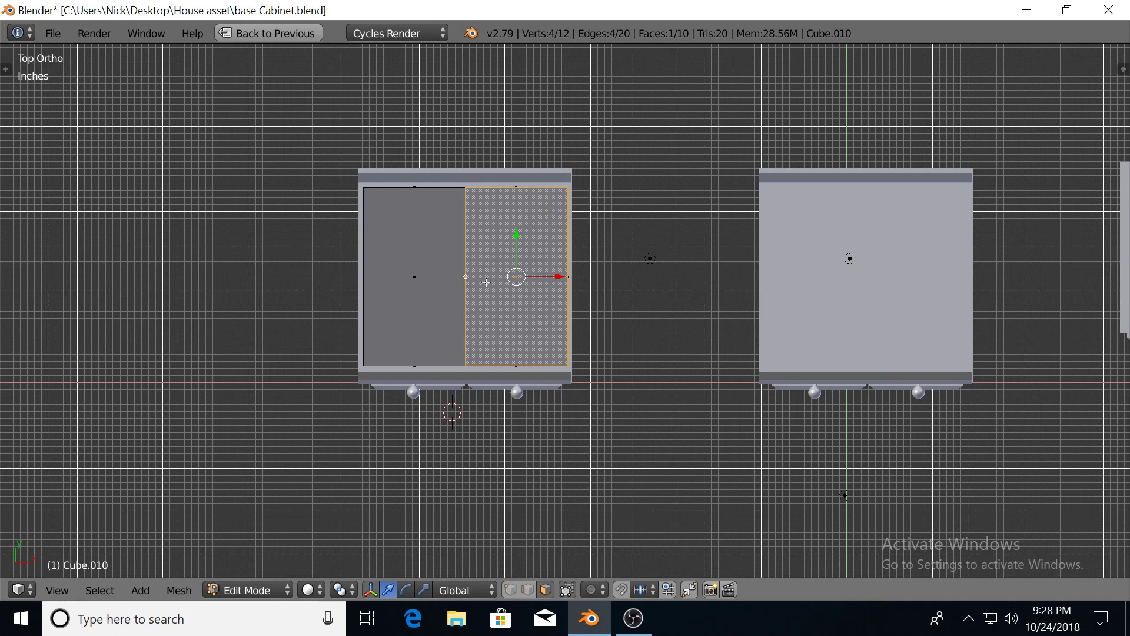
scroll(489, 276, "up", 1)
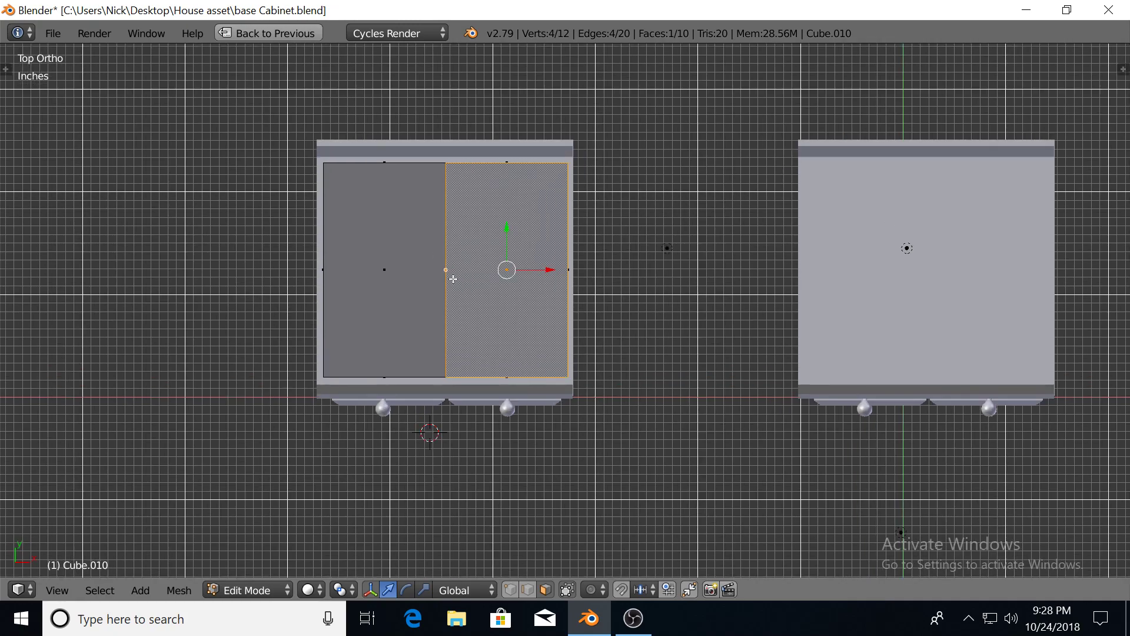
middle_click_drag(392, 279, 448, 286, "shift")
right_click(424, 270, "shift")
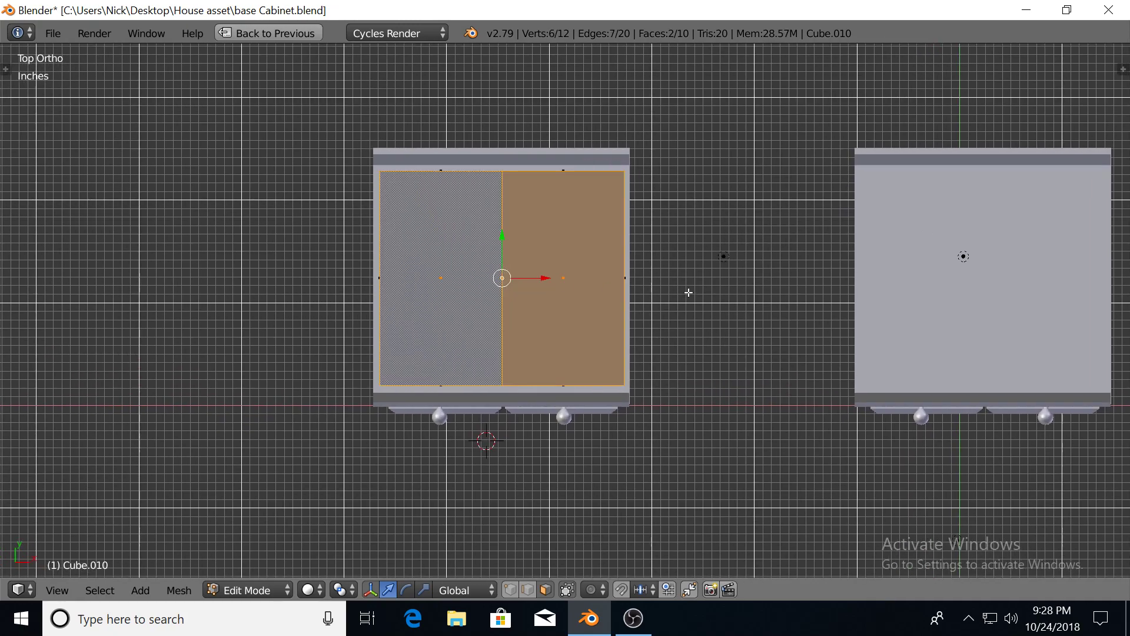
key("i")
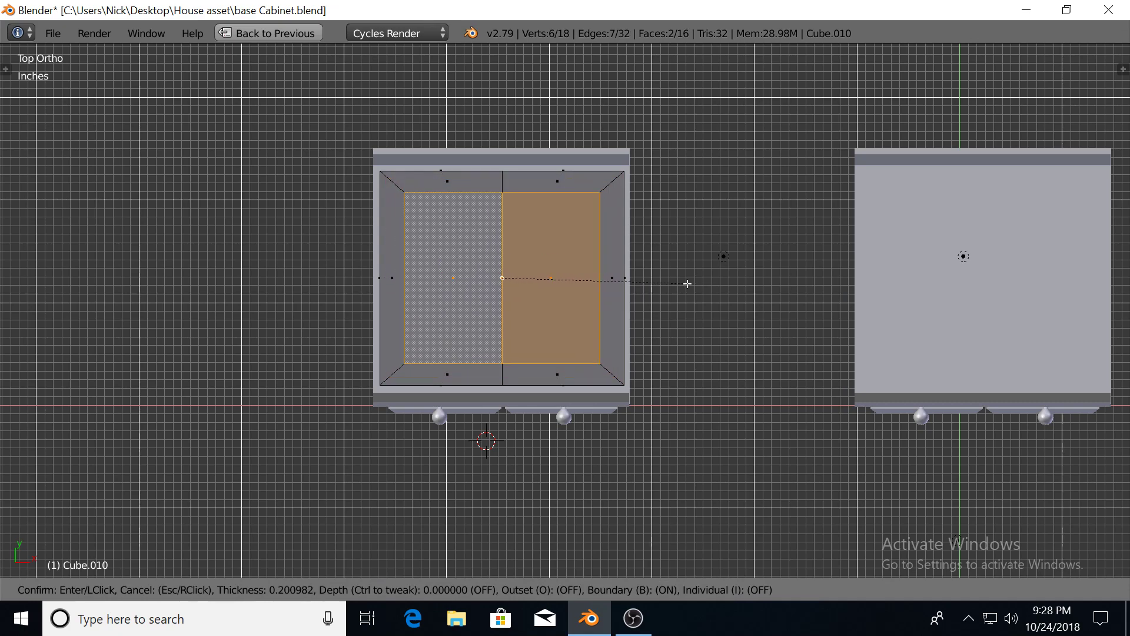
right_click(687, 284)
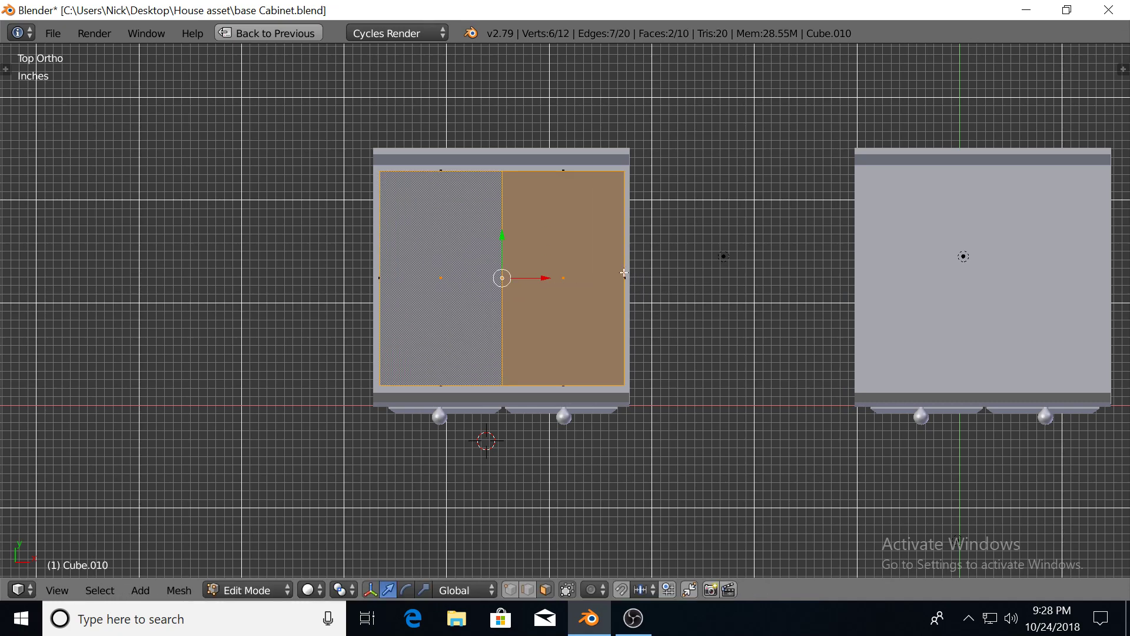
In wireframe shading, inset only the cube's right-hand top face to leave a narrow rim around it
right_click(577, 273)
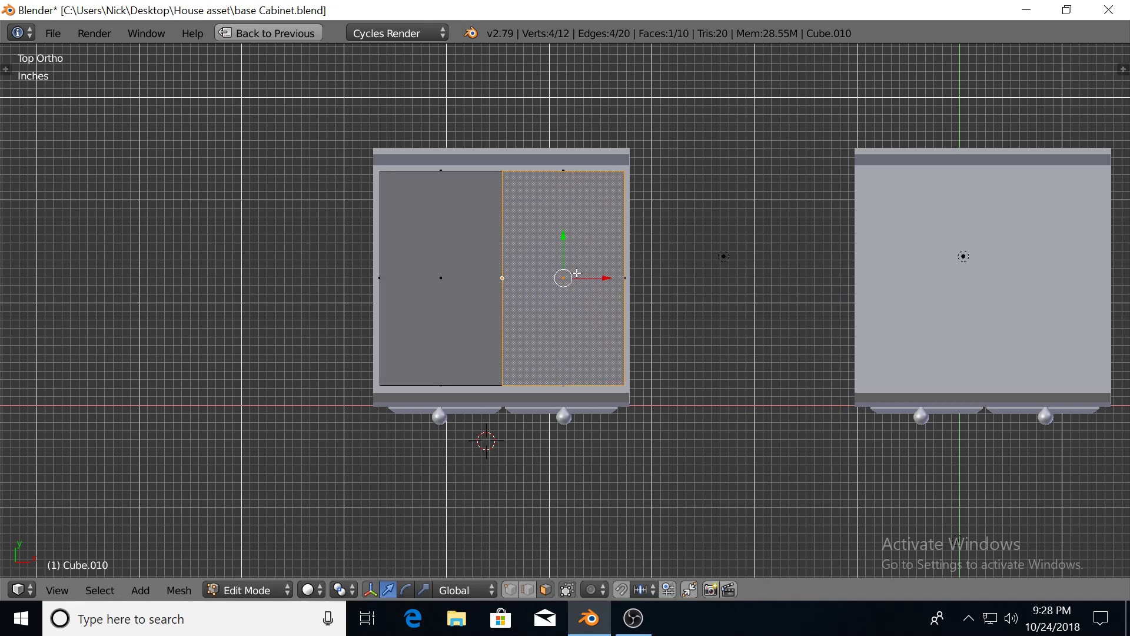
key("i")
right_click(692, 281)
key("z")
key("i")
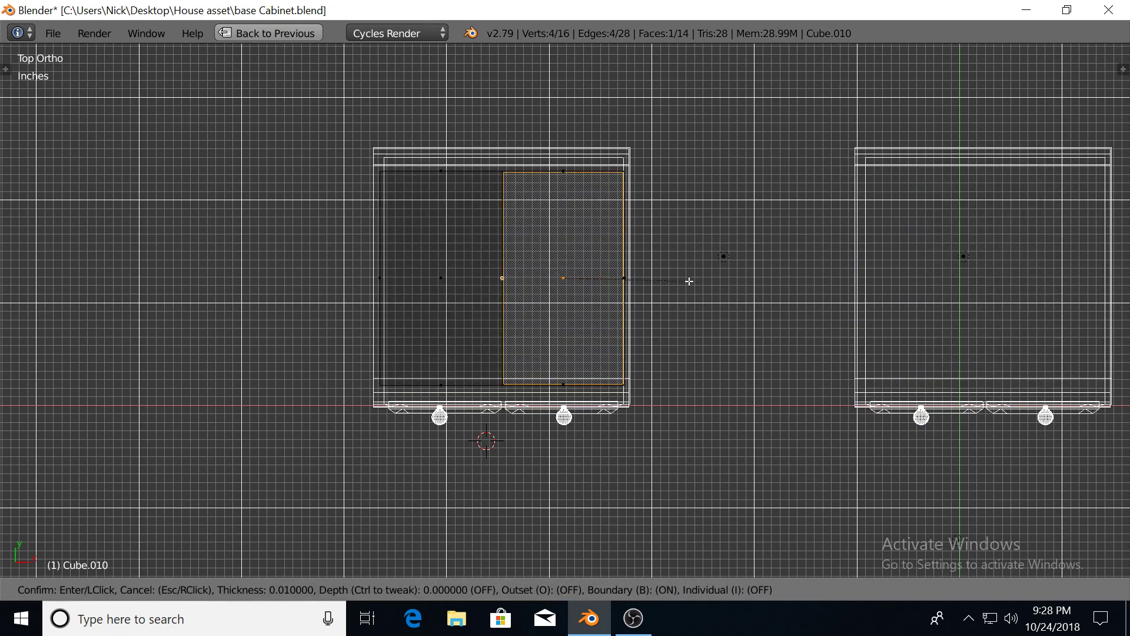
right_click(681, 279)
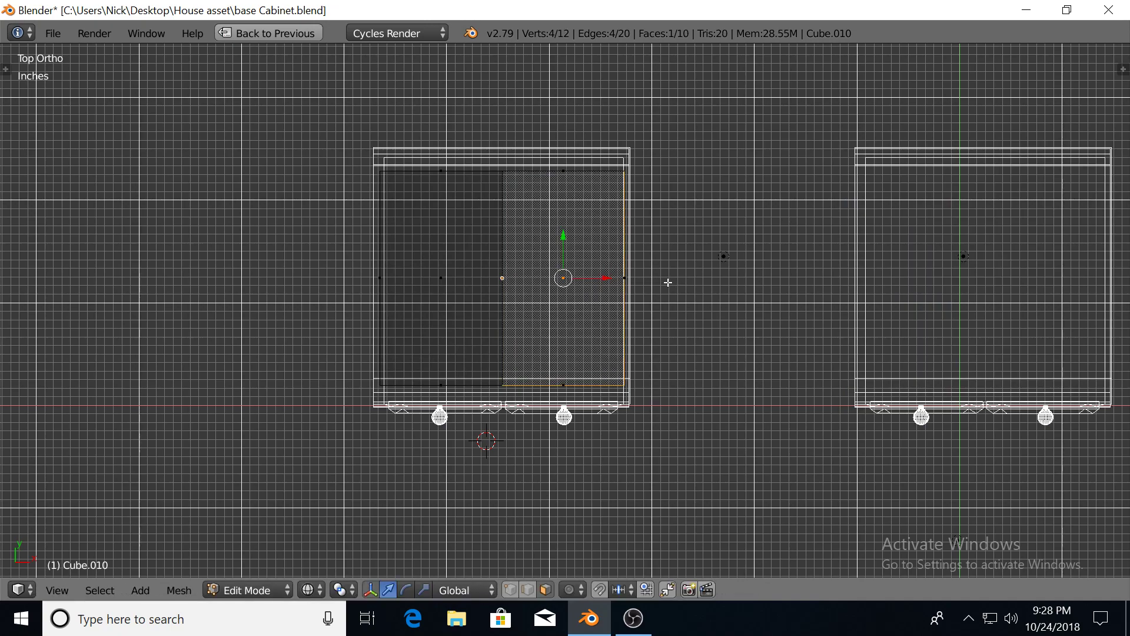
scroll(668, 282, "up", 4)
middle_click_drag(605, 321, 572, 337, "shift")
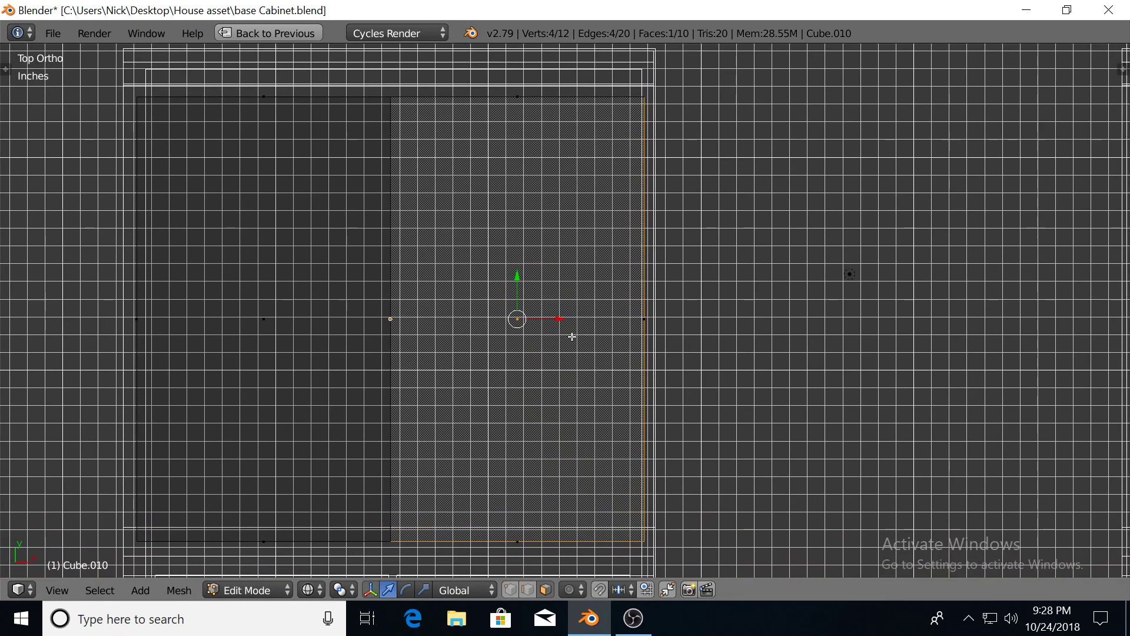
key("i")
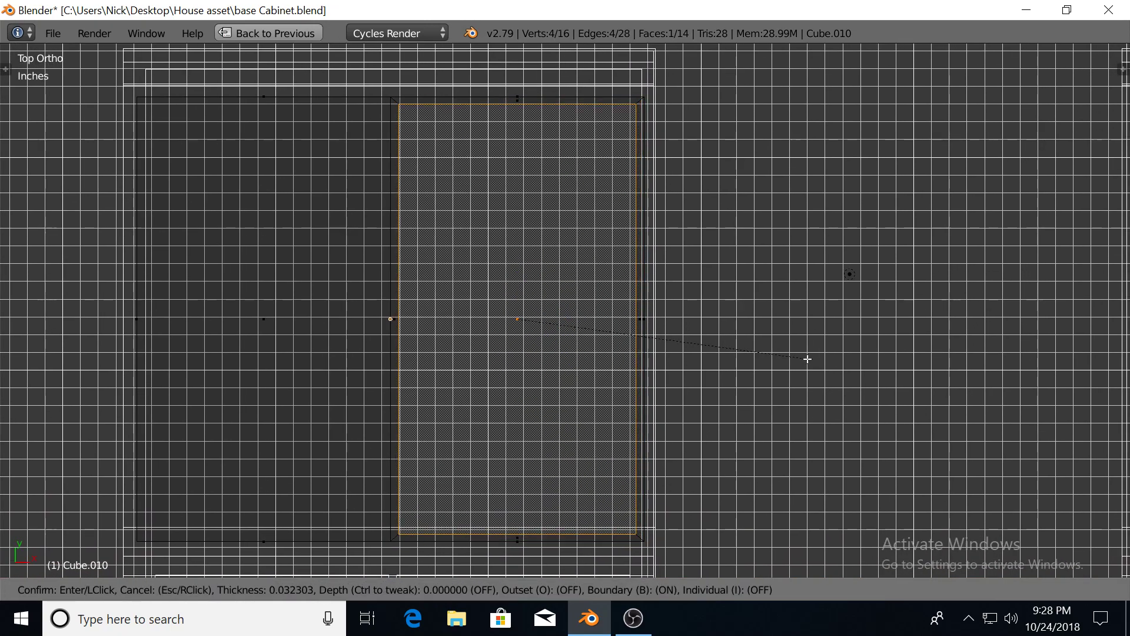
left_click(802, 356)
Inset the same top face two more times, making the last inset about 0.036 thick
key("i")
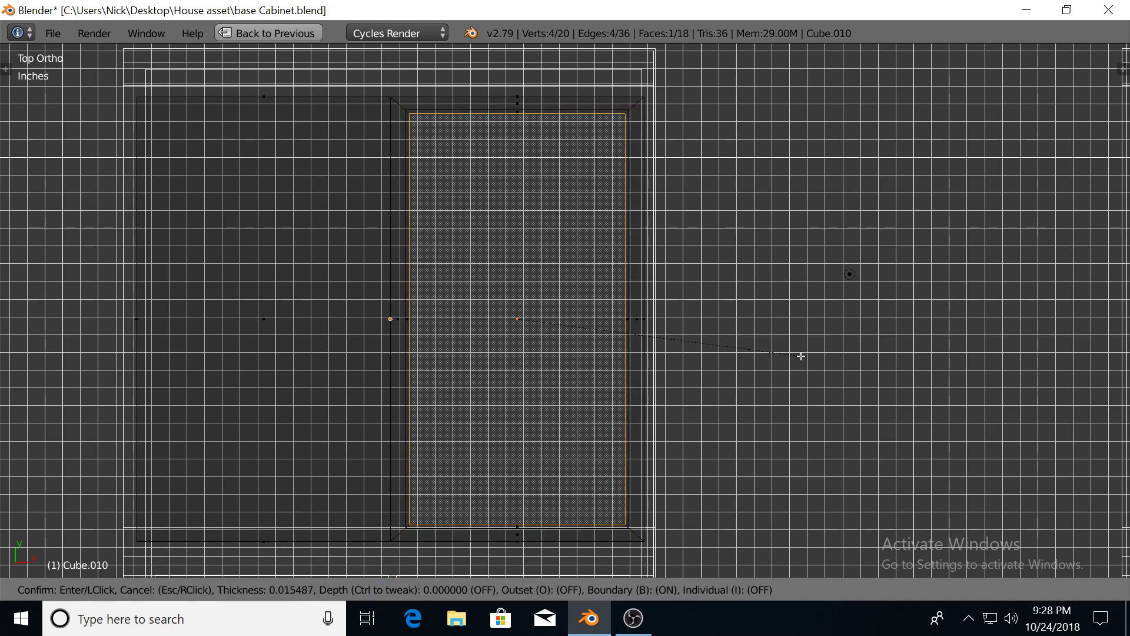
left_click(798, 354)
key("i")
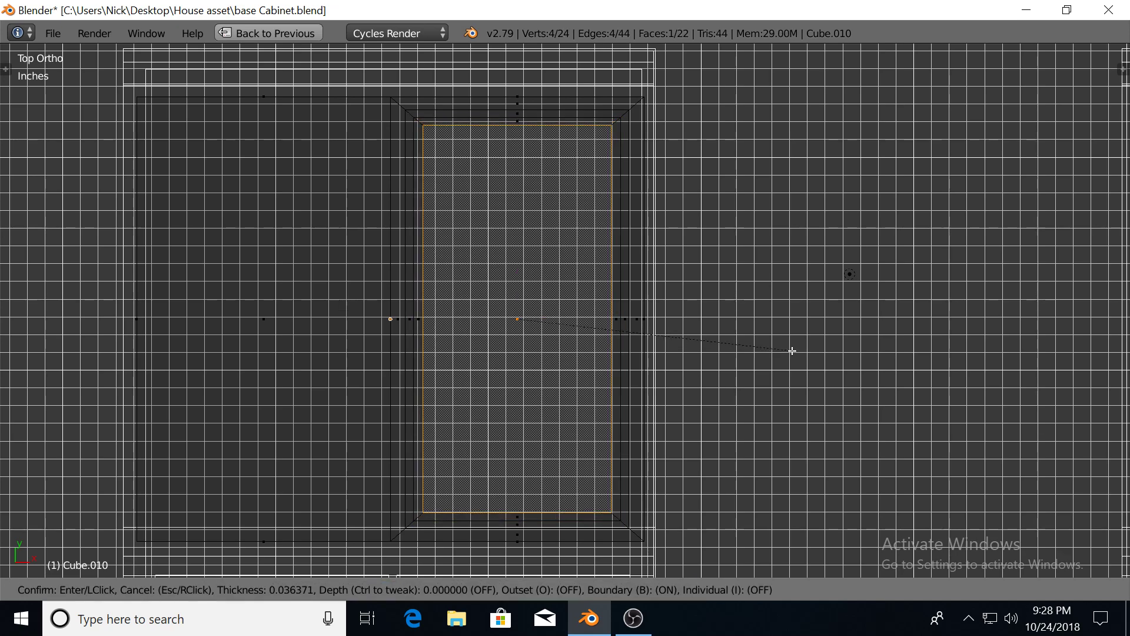
left_click(792, 351)
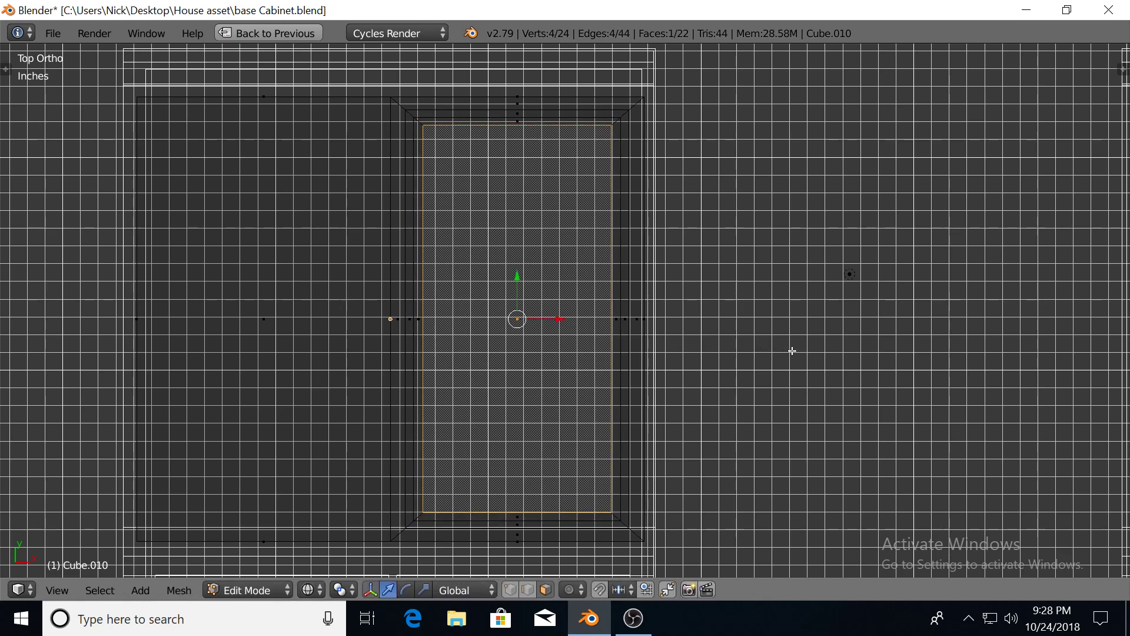
Try to inset the cube's left-hand top face by about 0.09, and undo that inset
right_click(285, 313)
key("i")
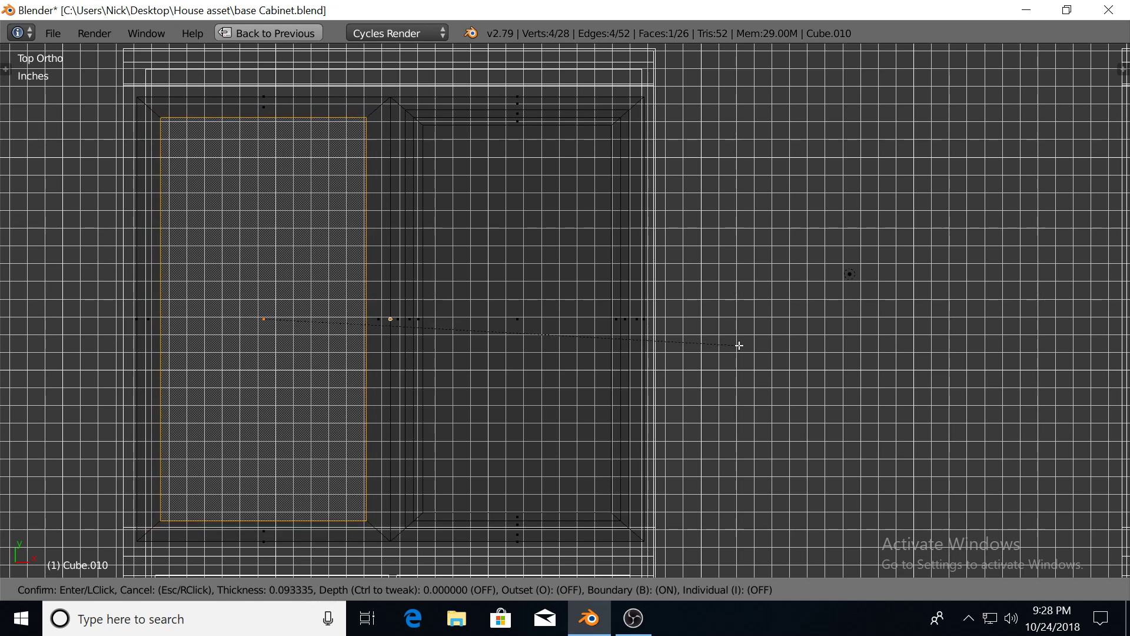
left_click(739, 346)
key("i")
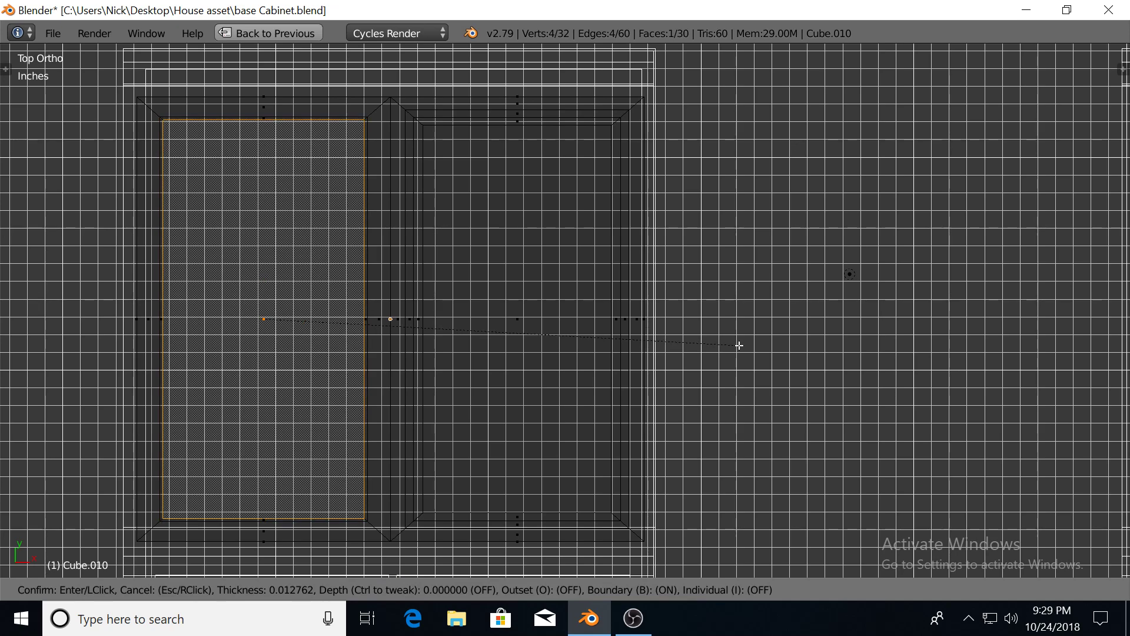
key("Escape")
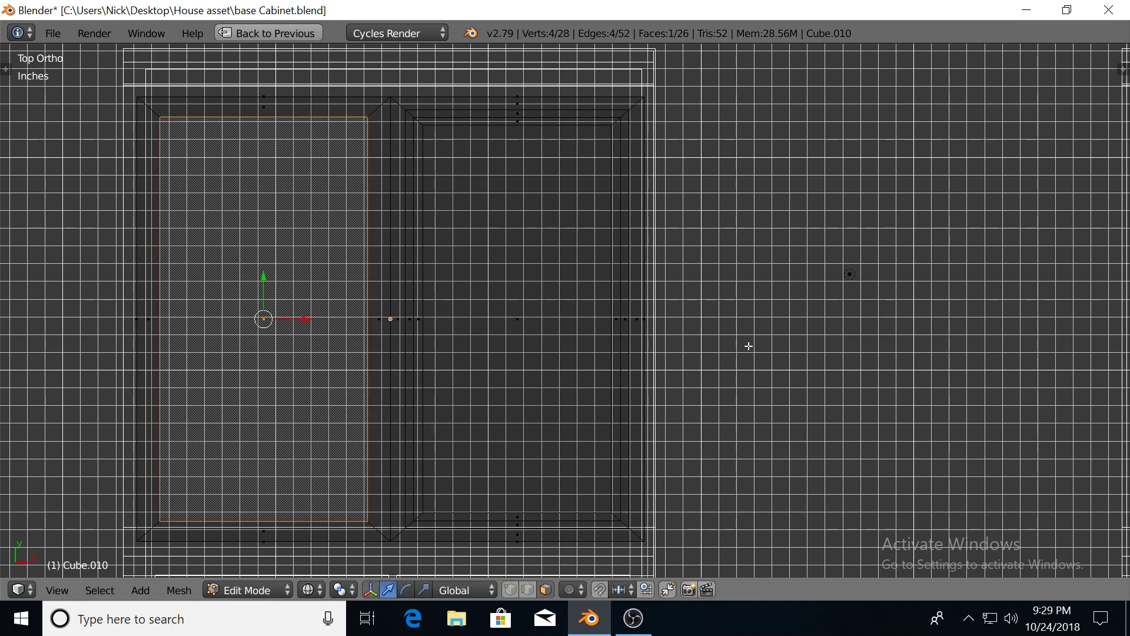
key("ctrl+z")
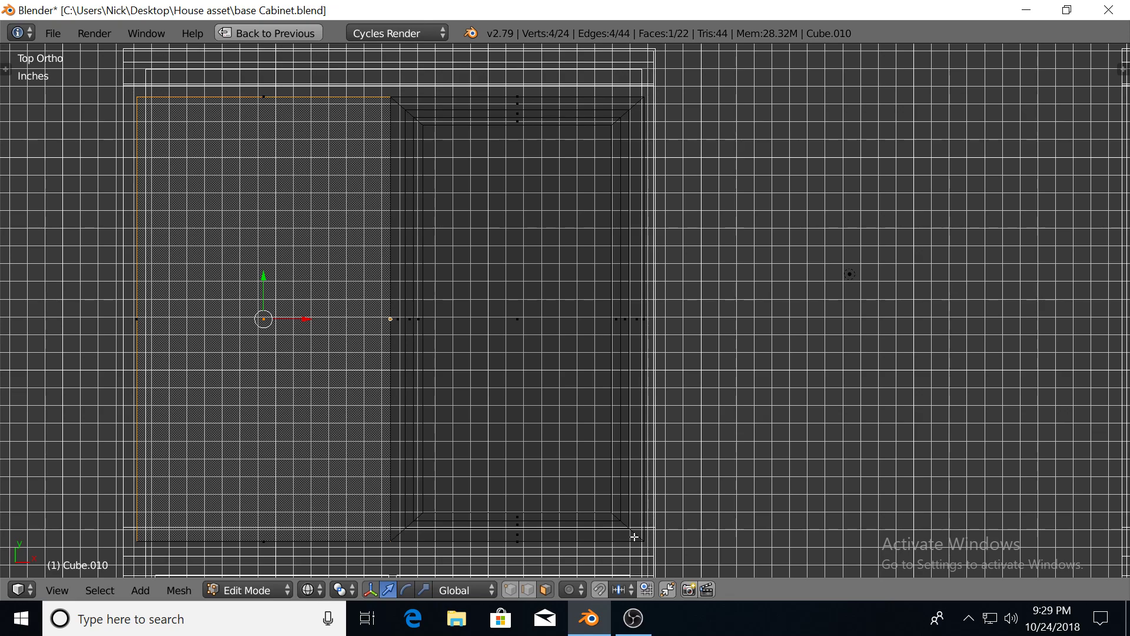
Leave edit mode and move the cube along X until it lies clear beside the duplicated cabinet, shown in solid shading
middle_click_drag(620, 532, 538, 416)
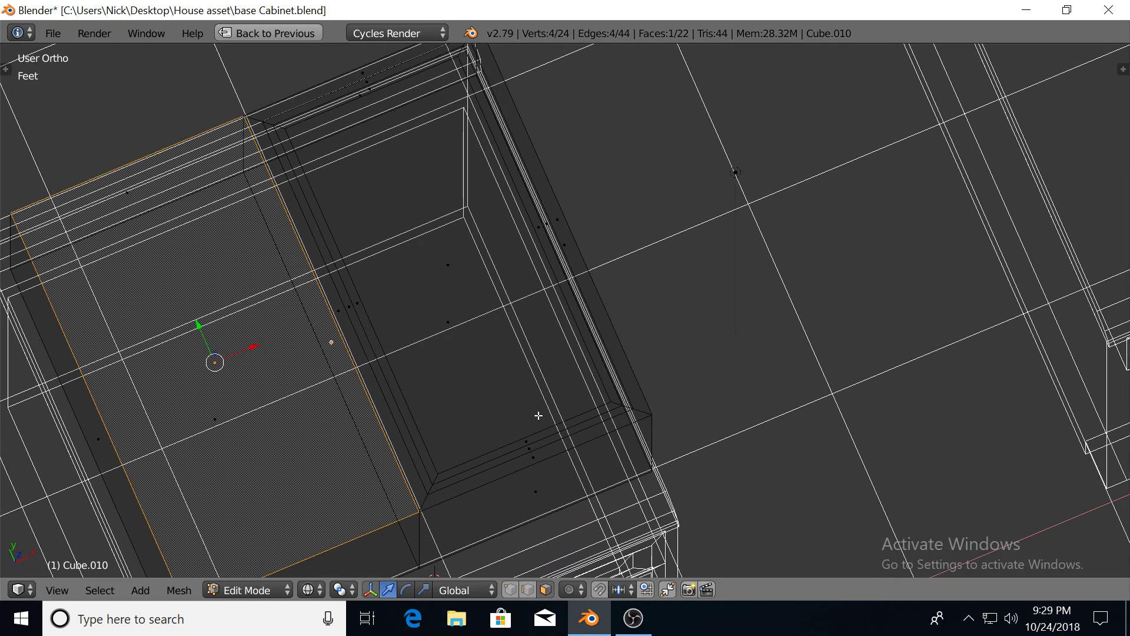
key("KP_7")
scroll(435, 366, "down", 3)
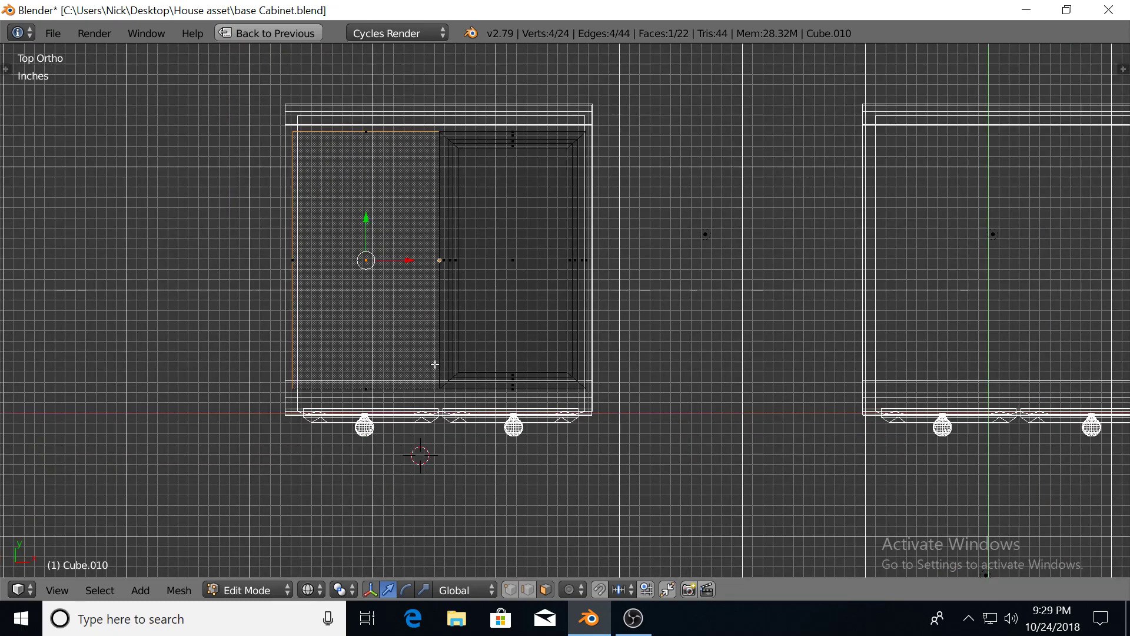
middle_click_drag(435, 366, 477, 419, "shift")
key("Tab")
left_click_drag(522, 313, 201, 315)
middle_click_drag(201, 315, 428, 310, "shift")
key("z")
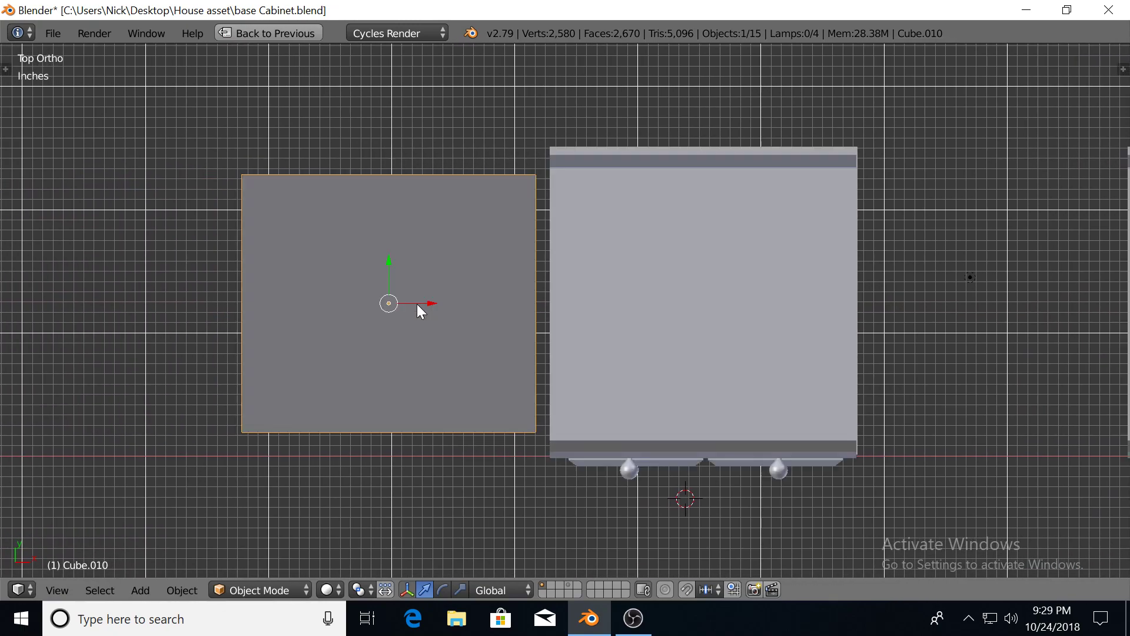
In edit mode with wireframe shading, inset the cube's left-hand top face to leave a narrow rim around it
key("z")
scroll(400, 314, "up", 1)
middle_click_drag(407, 313, 535, 233, "shift")
key("Tab")
scroll(428, 351, "up", 2)
scroll(485, 374, "up", 3)
middle_click_drag(395, 434, 463, 432, "shift")
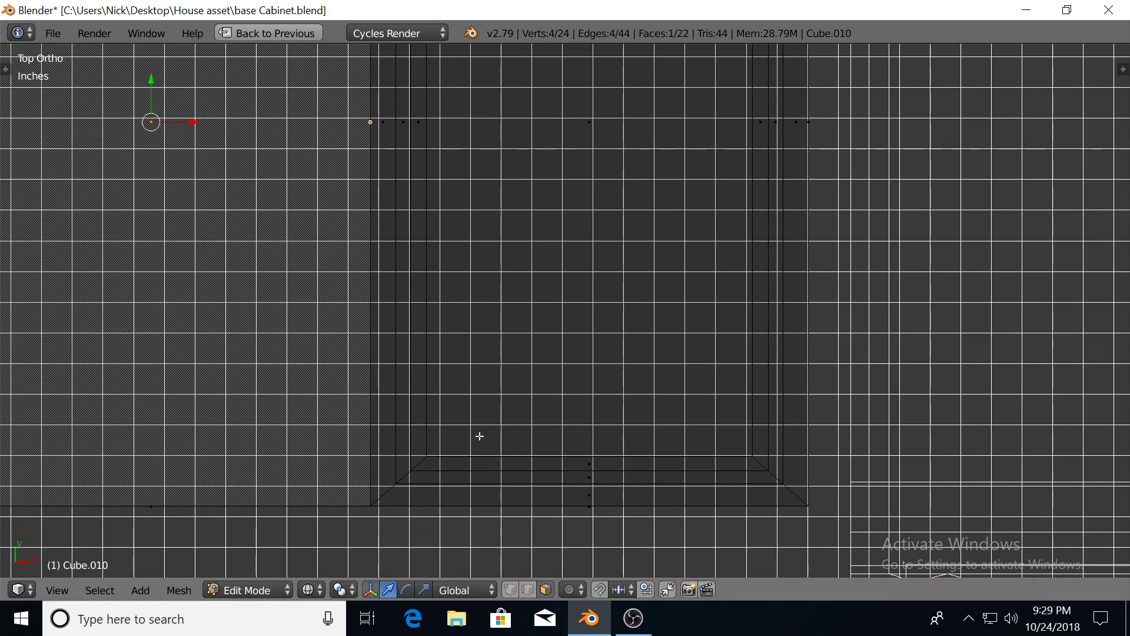
key("i")
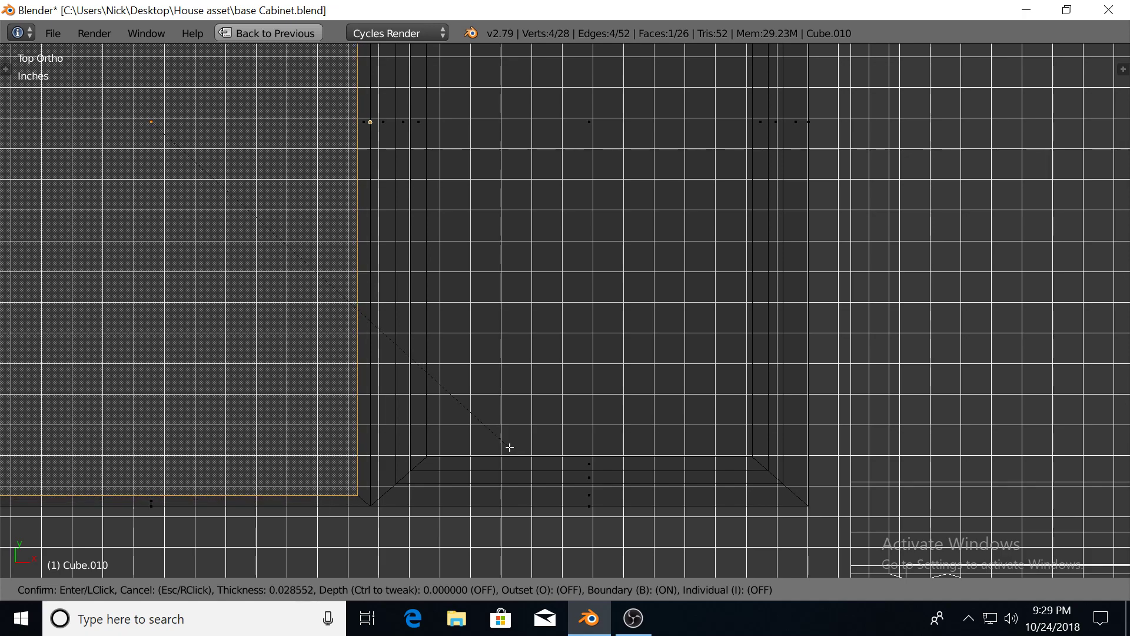
left_click(499, 446)
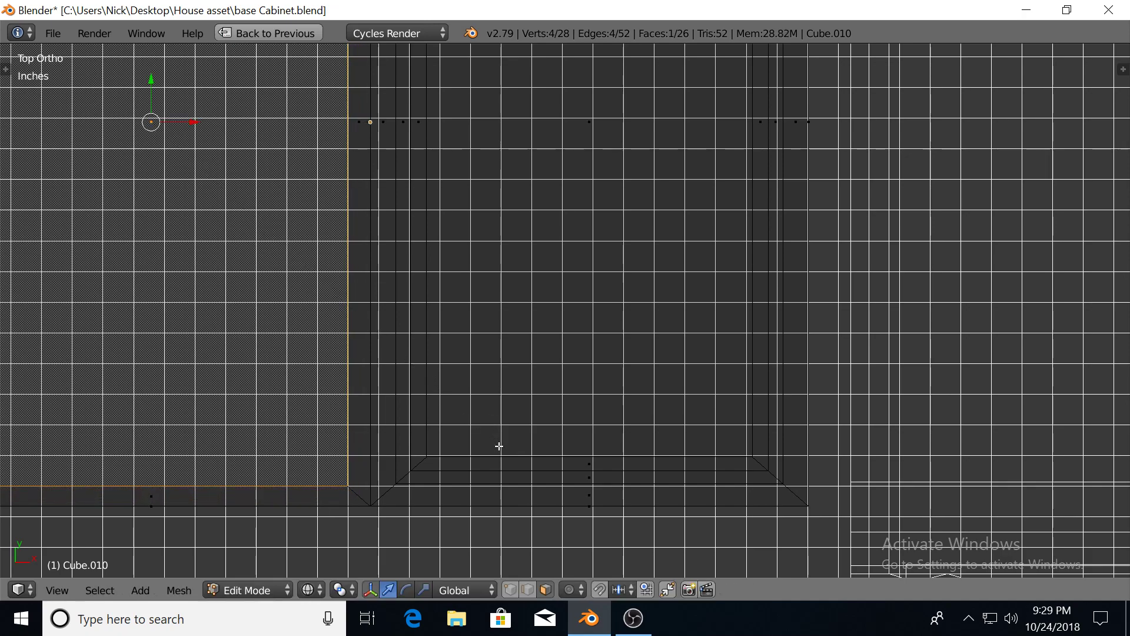
Inset the left-hand top face two more times, by about 0.03 and about 0.045, to match the right-hand rim
key("i")
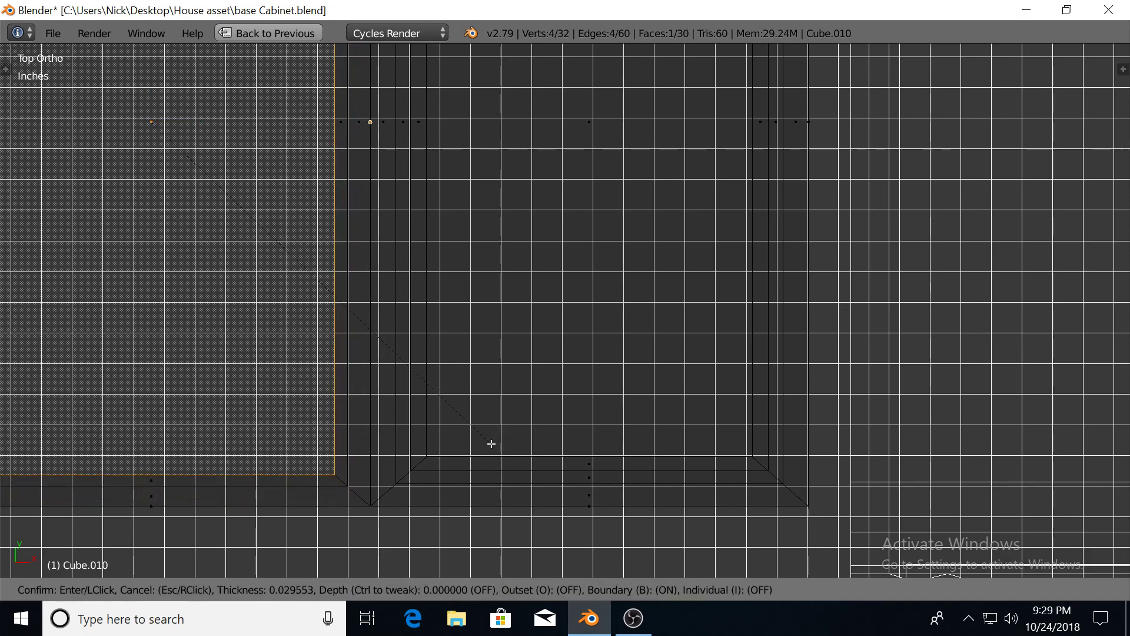
left_click(489, 443)
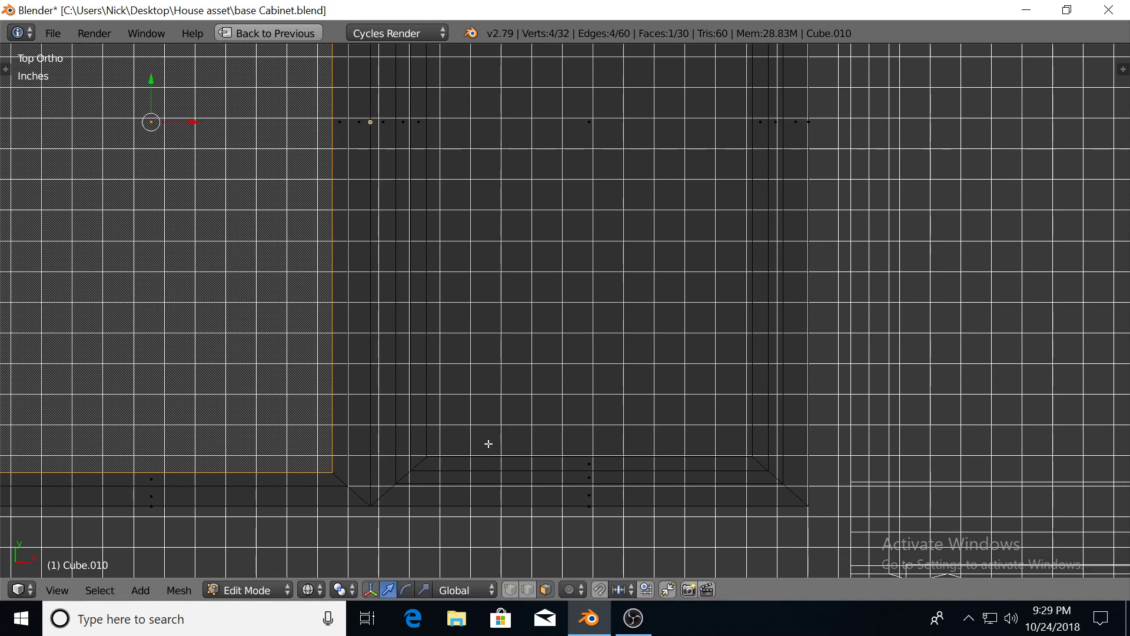
key("i")
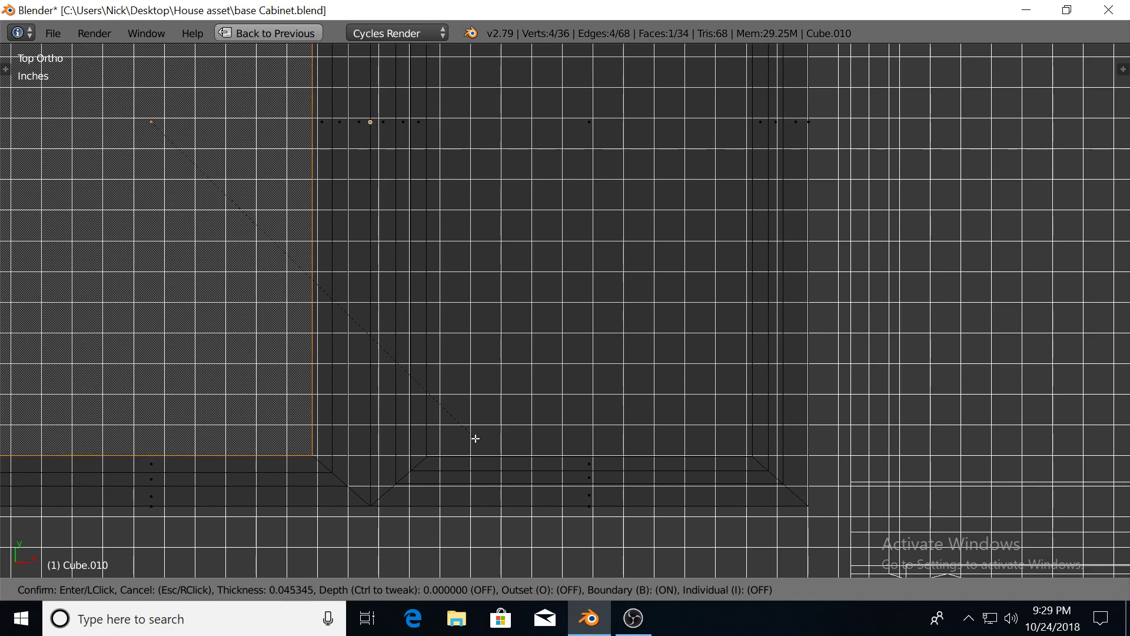
left_click(476, 439)
scroll(485, 440, "down", 3)
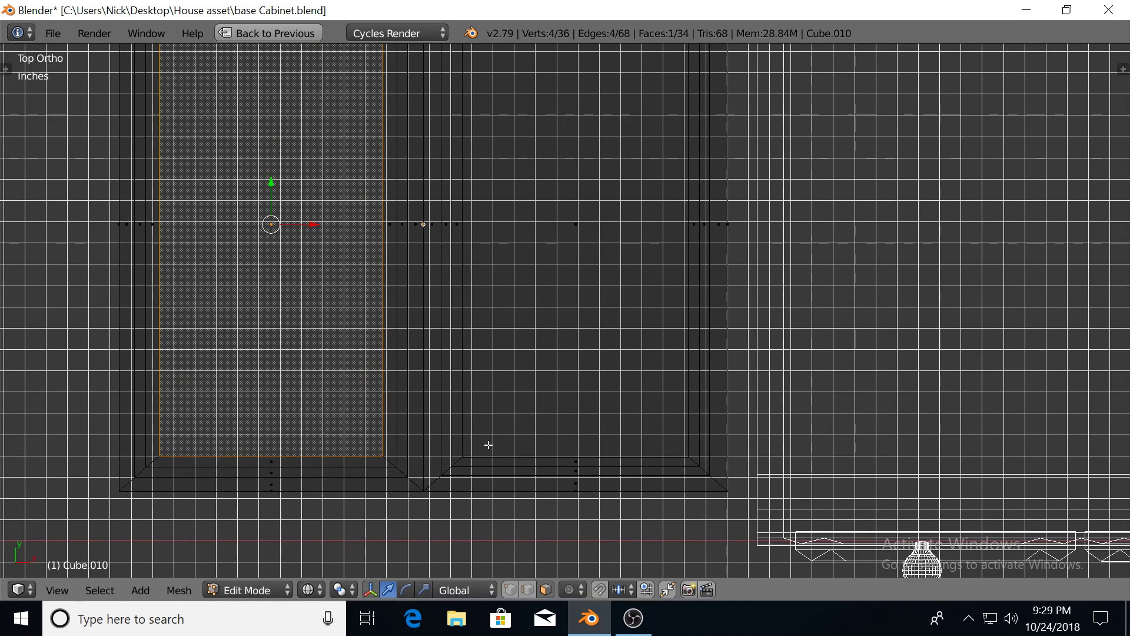
In solid shading, extrude both innermost top faces straight down to form two basins
middle_click_drag(489, 443, 506, 393)
key("z")
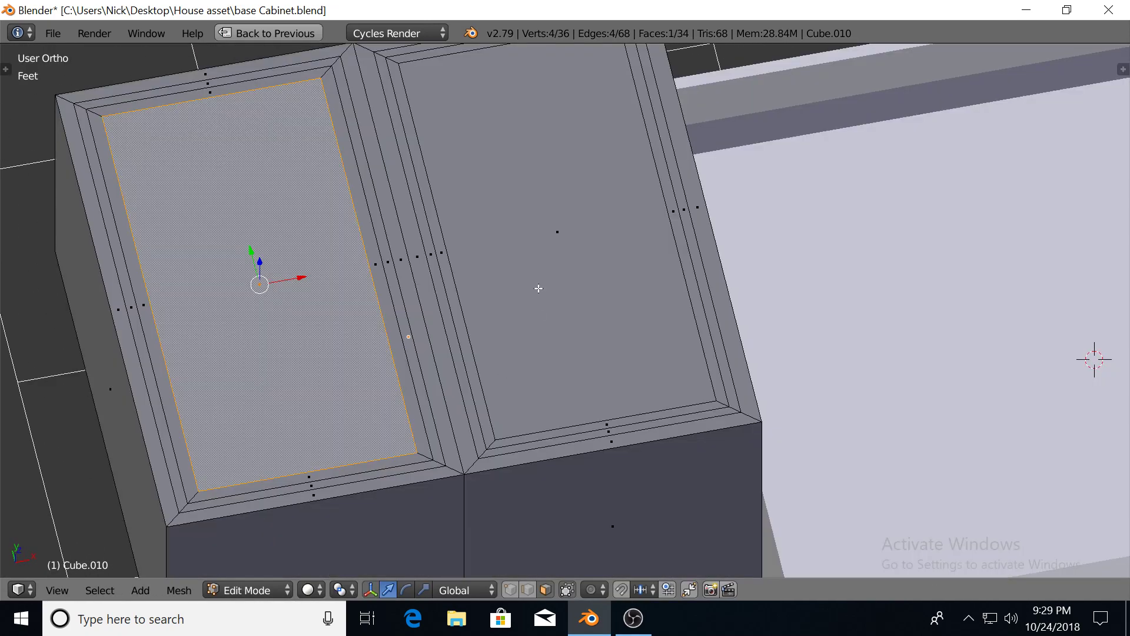
right_click(552, 223, "shift")
right_click(276, 286, "shift")
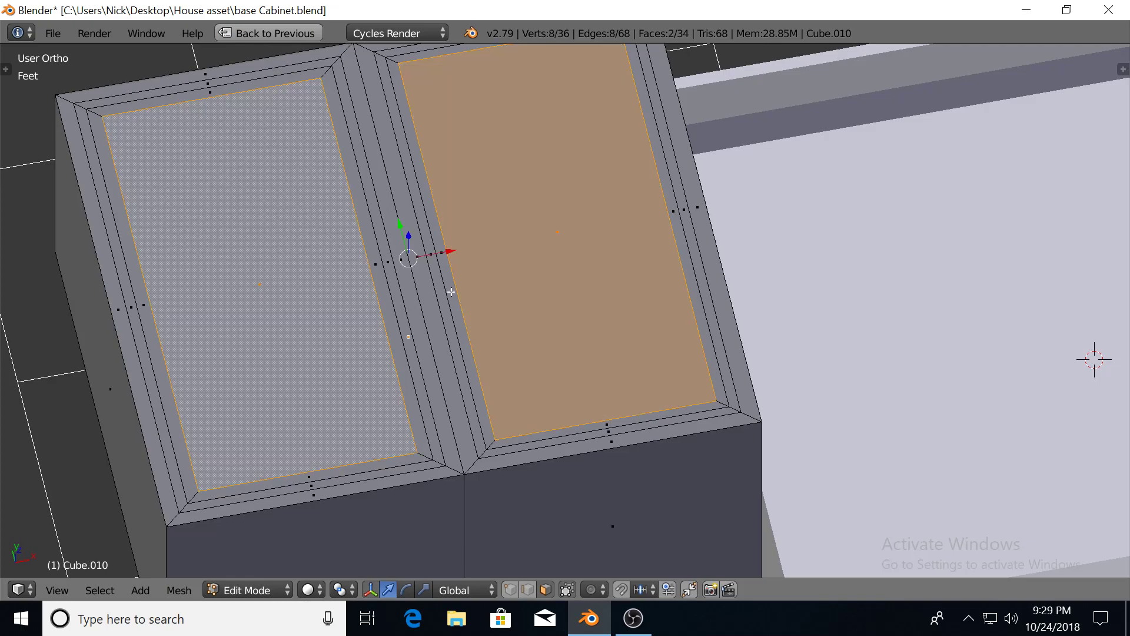
key("e")
middle_click_drag(401, 248, 407, 266)
left_click_drag(401, 256, 400, 328)
Delete the cube's six outer side faces all the way around, keeping the rims and the two basins
middle_click_drag(504, 361, 460, 305, "shift")
middle_click_drag(408, 391, 575, 386)
left_click(371, 411)
left_click(574, 381, "shift")
left_click(127, 390, "shift")
left_click(618, 383, "shift")
middle_click_drag(708, 379, 648, 383)
left_click(667, 413, "shift")
left_click(860, 431, "shift")
middle_click_drag(921, 436, 867, 429)
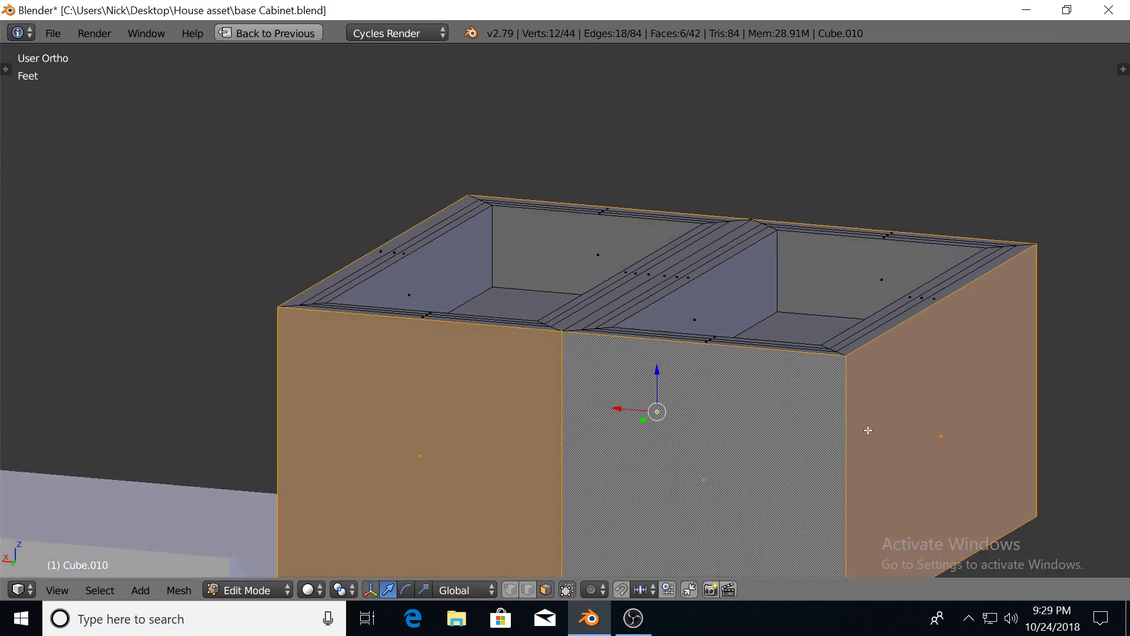
key("x")
left_click(849, 419)
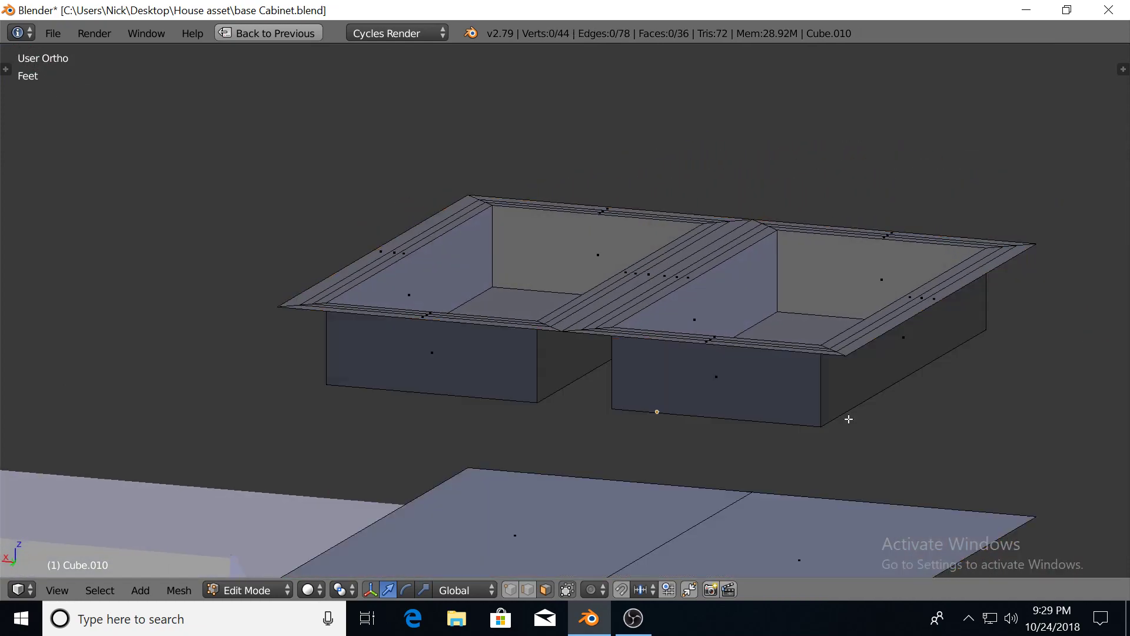
Select the outermost edge loop of the sink rim in edge mode and lower it slightly along Z
middle_click_drag(849, 419, 563, 384)
scroll(534, 417, "up", 2)
scroll(544, 418, "down", 1)
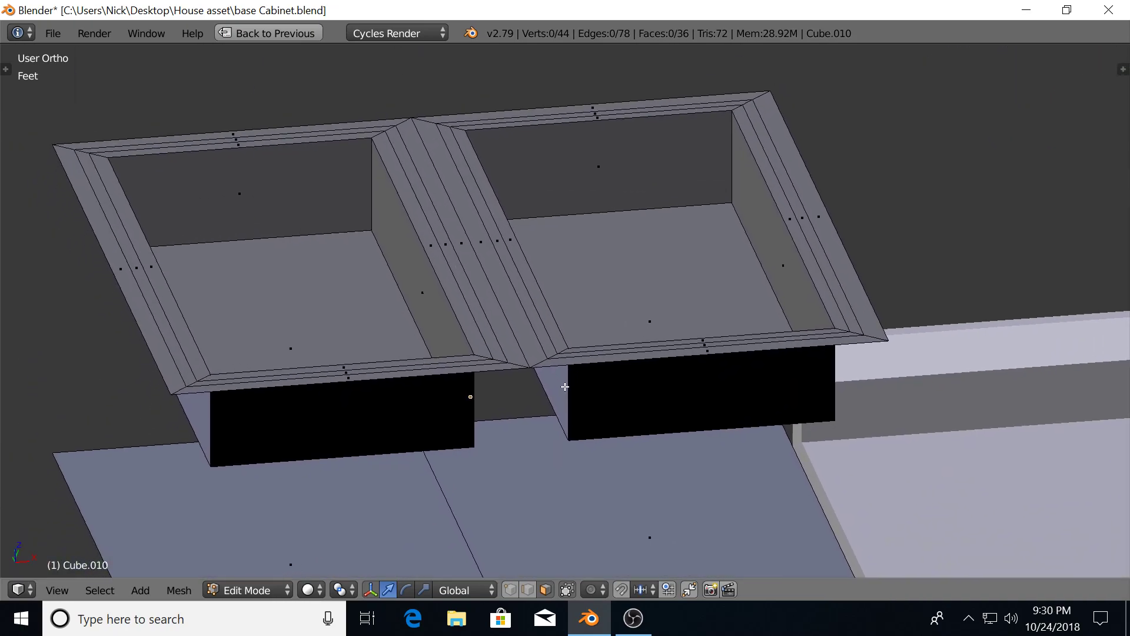
key("KP_1")
scroll(578, 382, "down", 2)
scroll(577, 383, "up", 2)
middle_click_drag(577, 382, 582, 404)
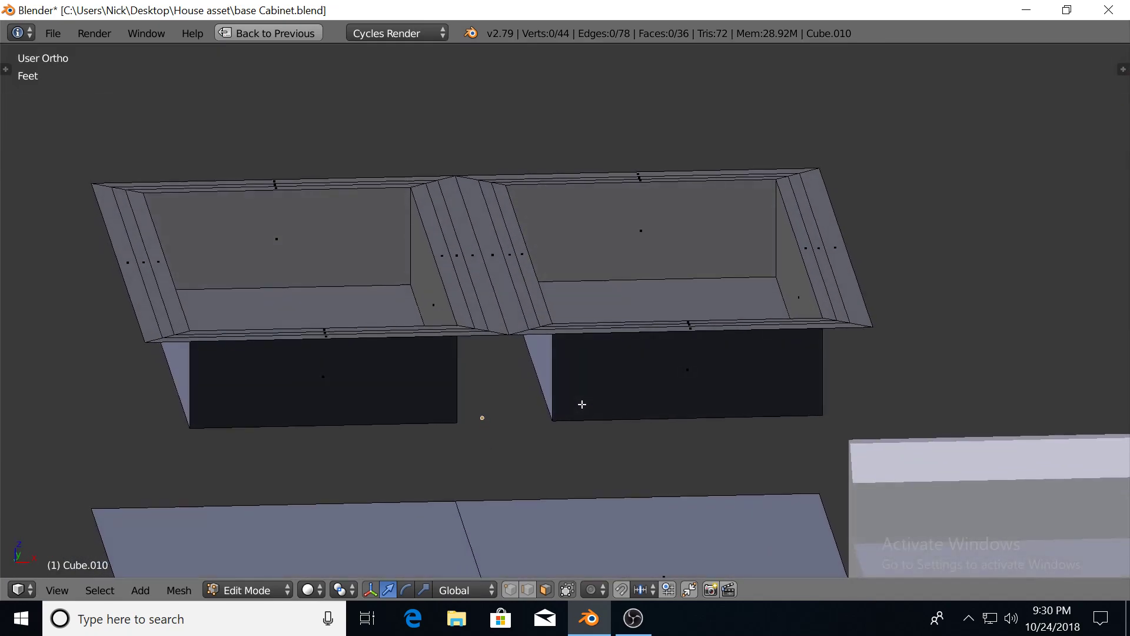
scroll(524, 384, "up", 3)
middle_click_drag(532, 390, 570, 401)
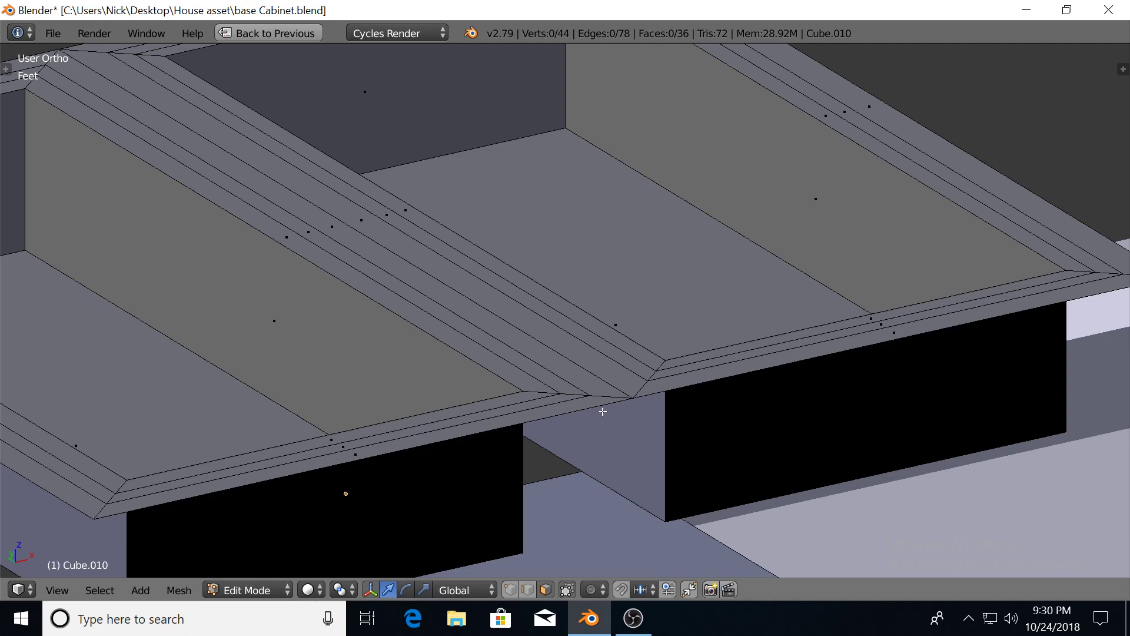
left_click(528, 589)
right_click(564, 414, "alt")
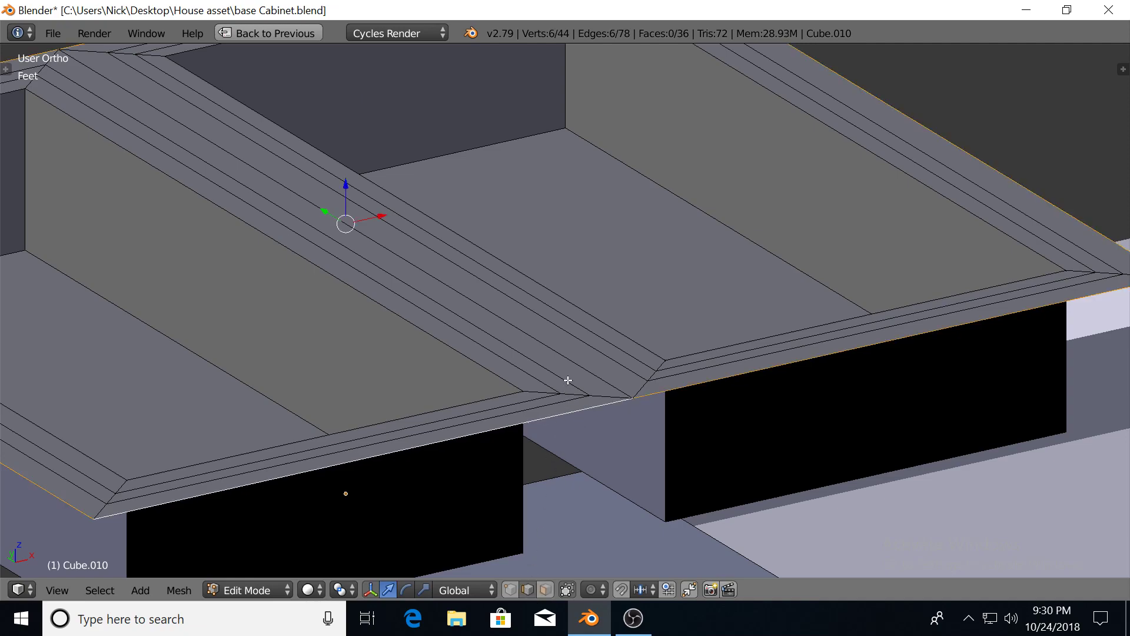
mouse_move(348, 182)
left_mouse_down()
mouse_move(356, 188)
mouse_move(346, 193)
left_mouse_up()
Select the second inset edge loop around both basins and raise the loops slightly along Z to form a ridge
right_click(398, 244)
middle_click_drag(436, 279, 431, 299)
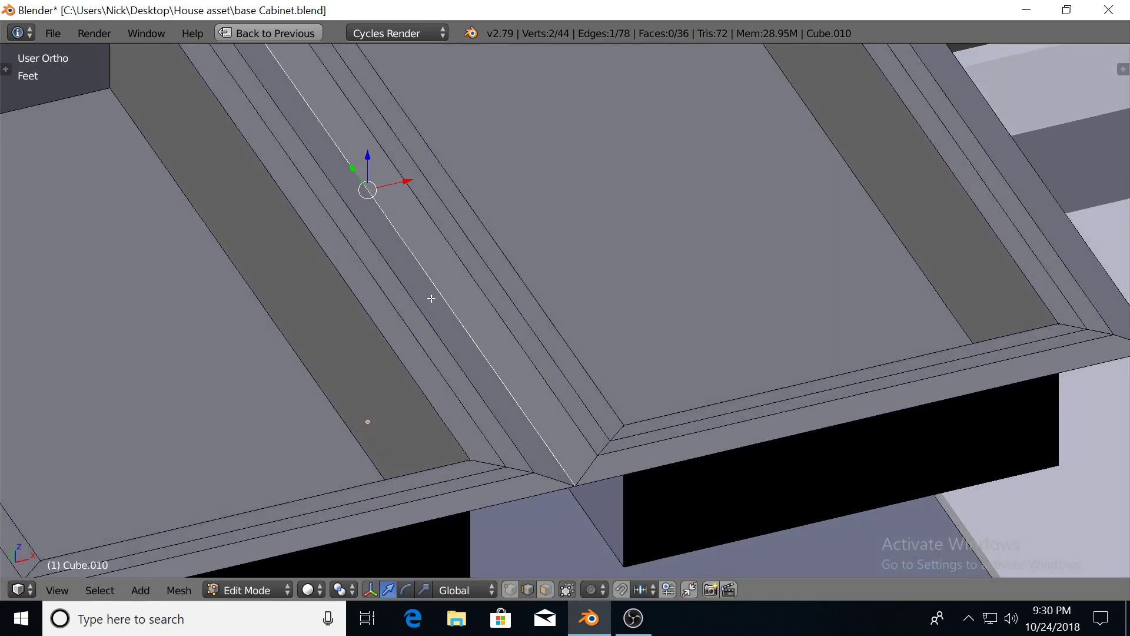
right_click(483, 438, "alt")
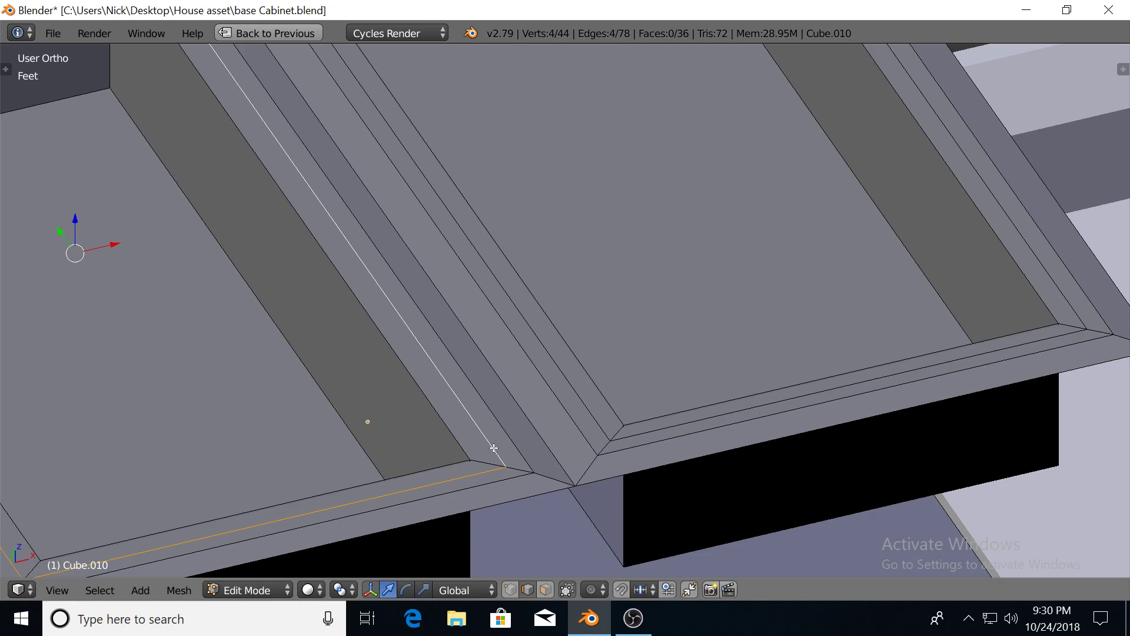
right_click(580, 402, "alt+shift")
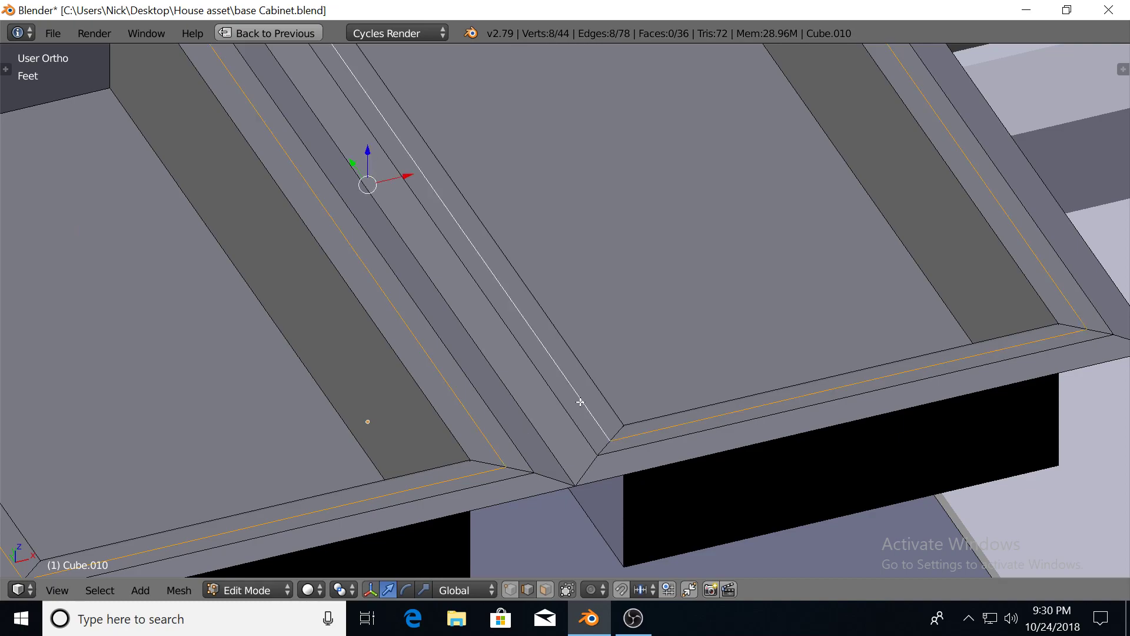
key("g")
left_click(368, 148)
Bevel the top inner edge loops of both basins with an offset of about 0.027 and one segment
middle_click_drag(396, 235, 512, 391)
right_click(466, 360, "alt")
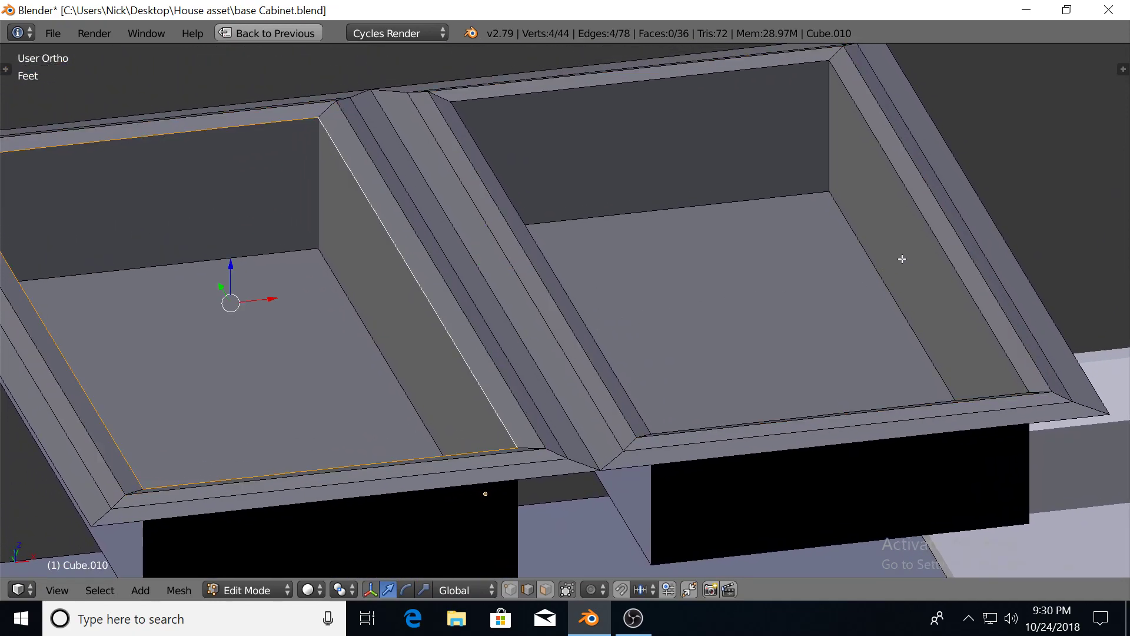
right_click(932, 233, "alt+shift")
middle_click_drag(838, 247, 731, 292)
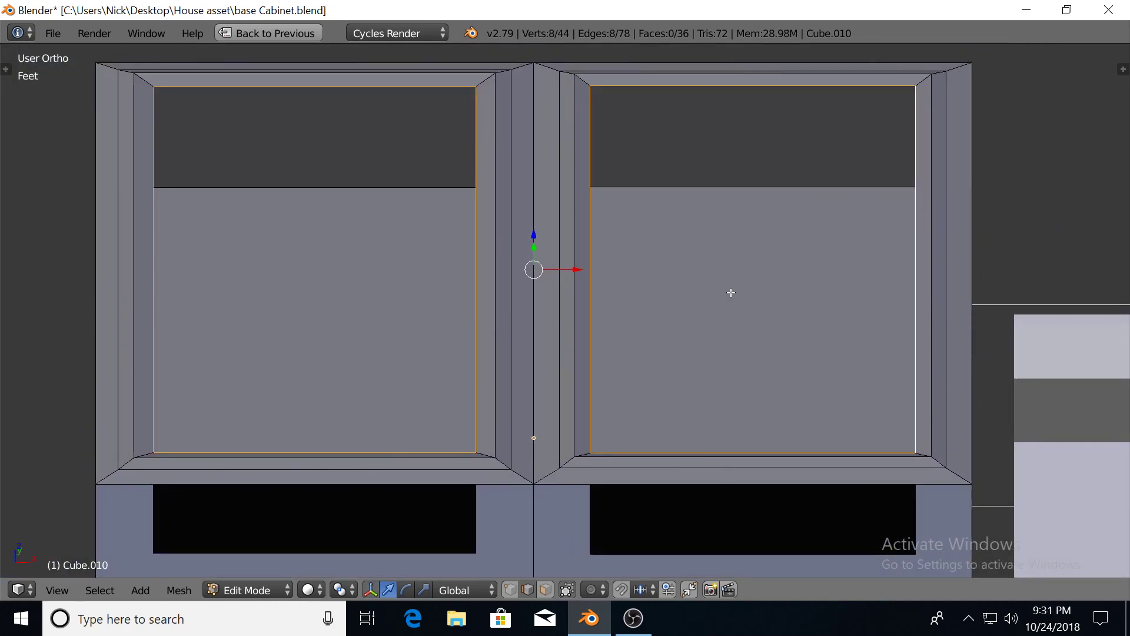
key("ctrl+b")
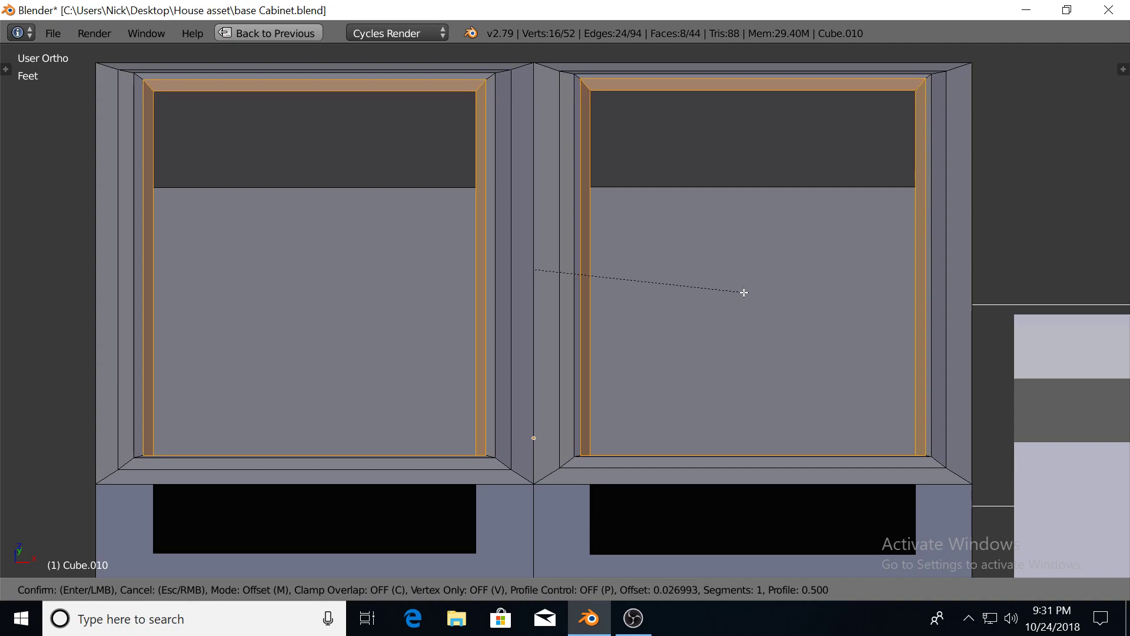
left_click(704, 292)
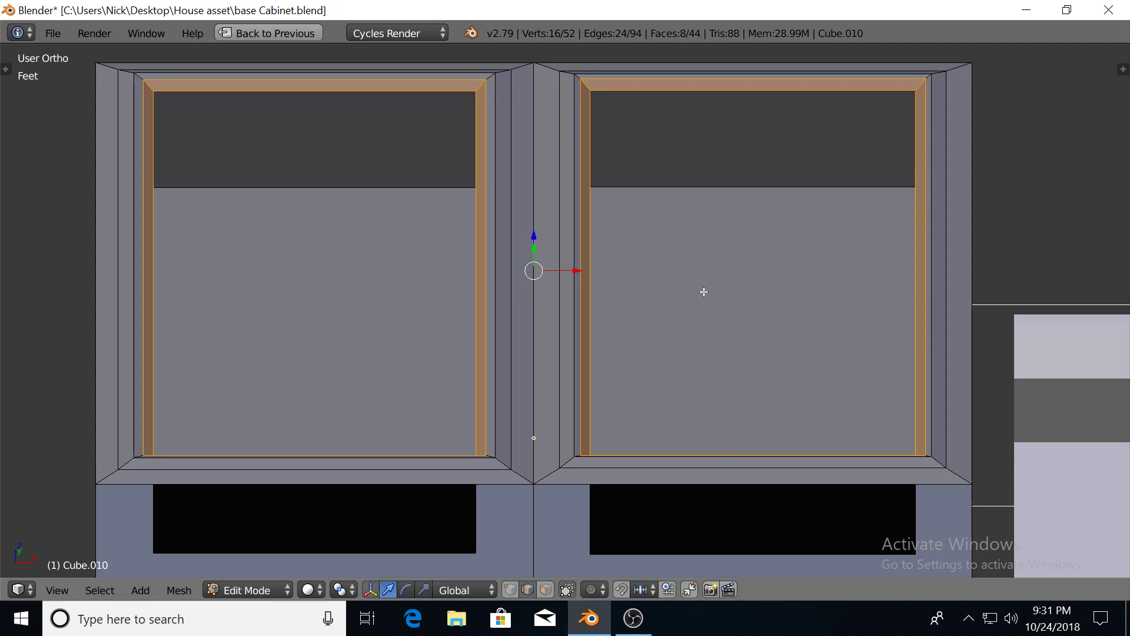
Bevel the lower edge loops of the new chamfers in both basins with an offset of about 0.021
right_click(590, 273, "alt")
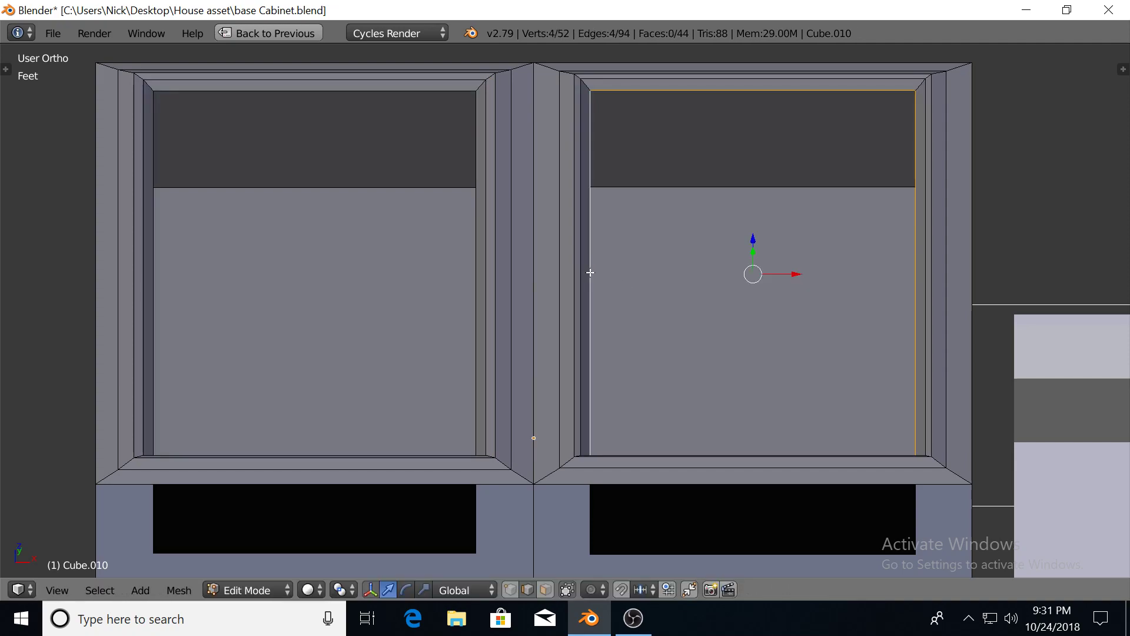
right_click(475, 291, "alt+shift")
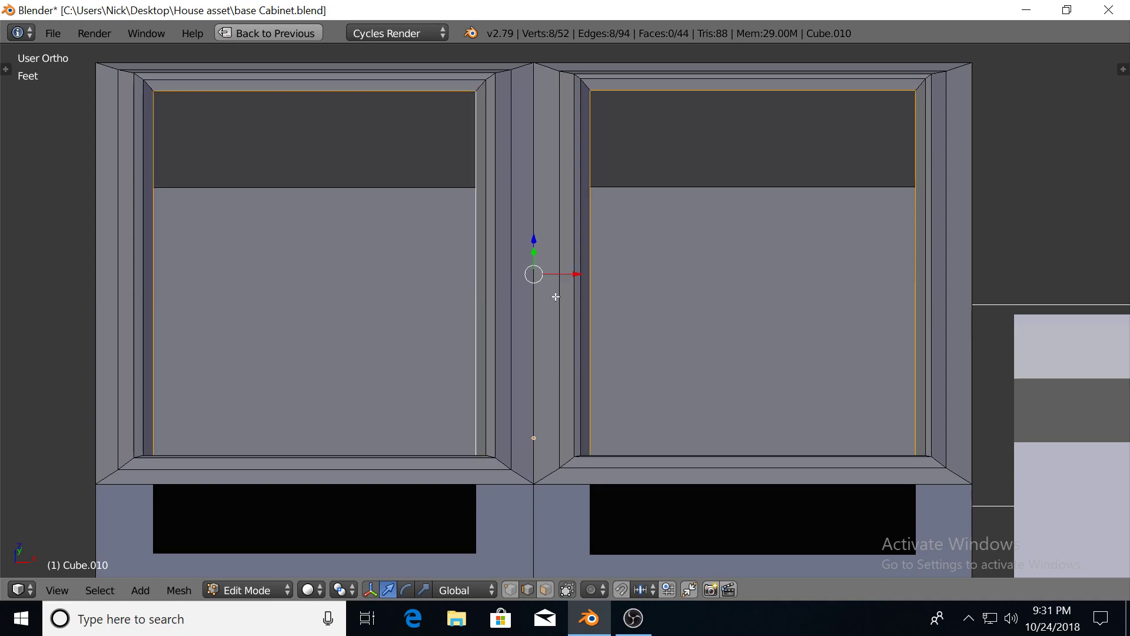
key("ctrl+b")
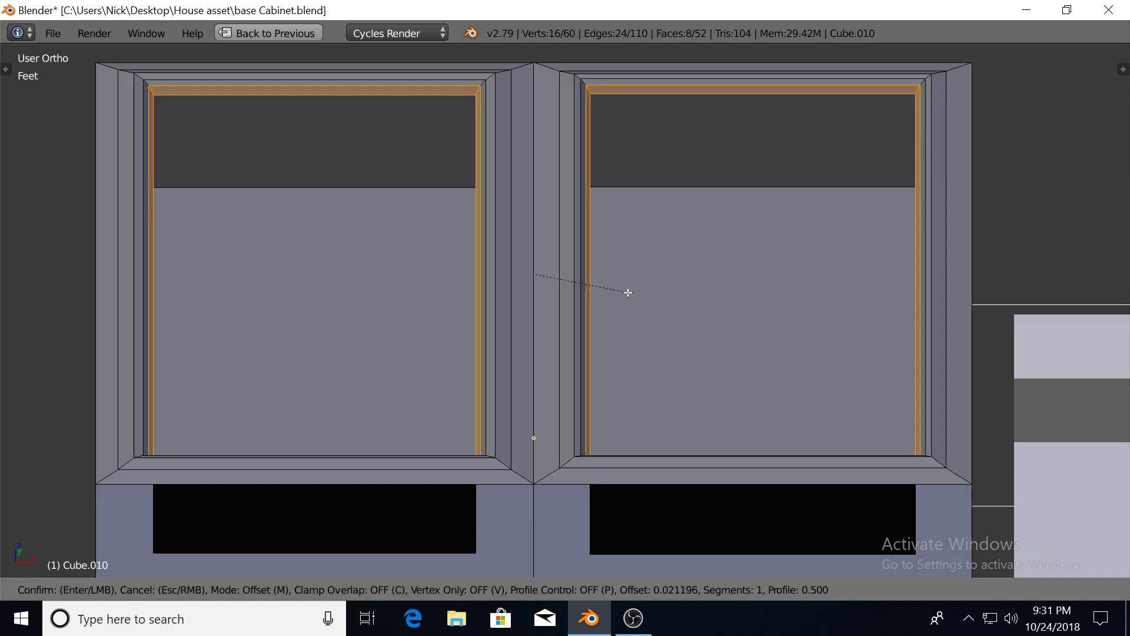
left_click(628, 292)
middle_click_drag(618, 272, 671, 277)
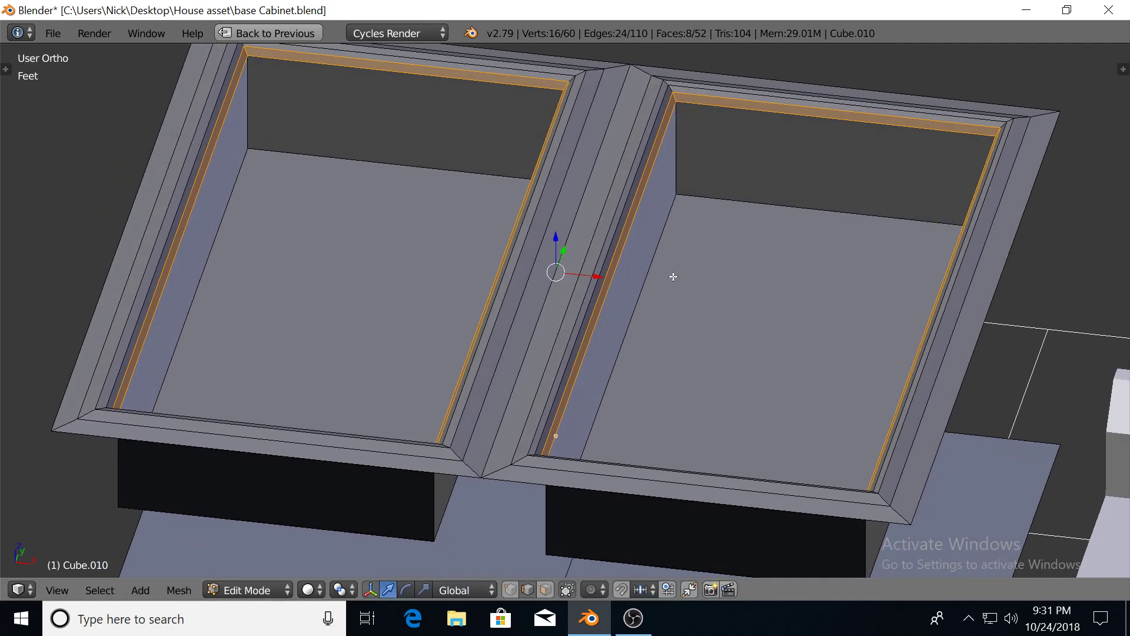
Select the bottom faces of both basins in face mode and bevel their surrounding edges with one segment
right_click(730, 204)
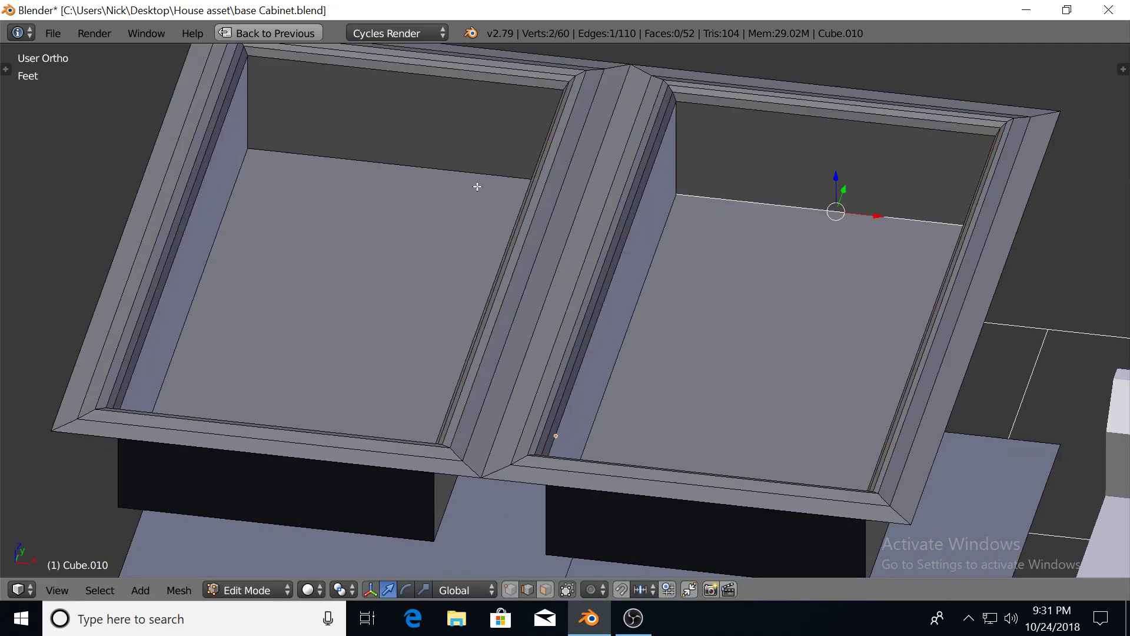
right_click(447, 171, "shift")
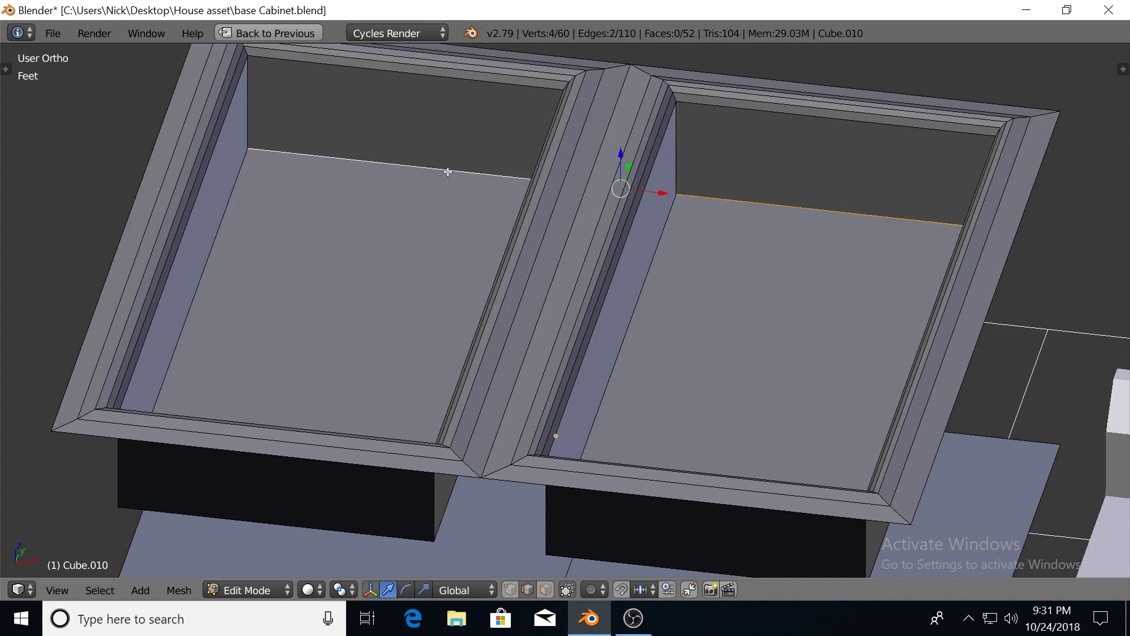
middle_click_drag(400, 235, 413, 304)
scroll(412, 305, "down", 6)
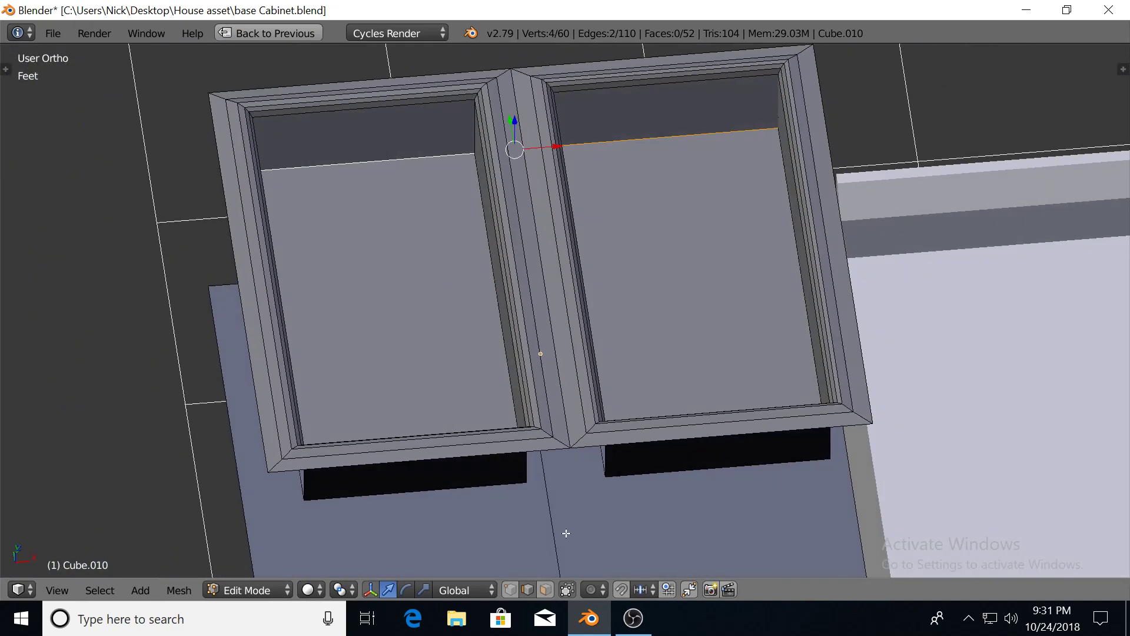
left_click(545, 589)
left_click(438, 322)
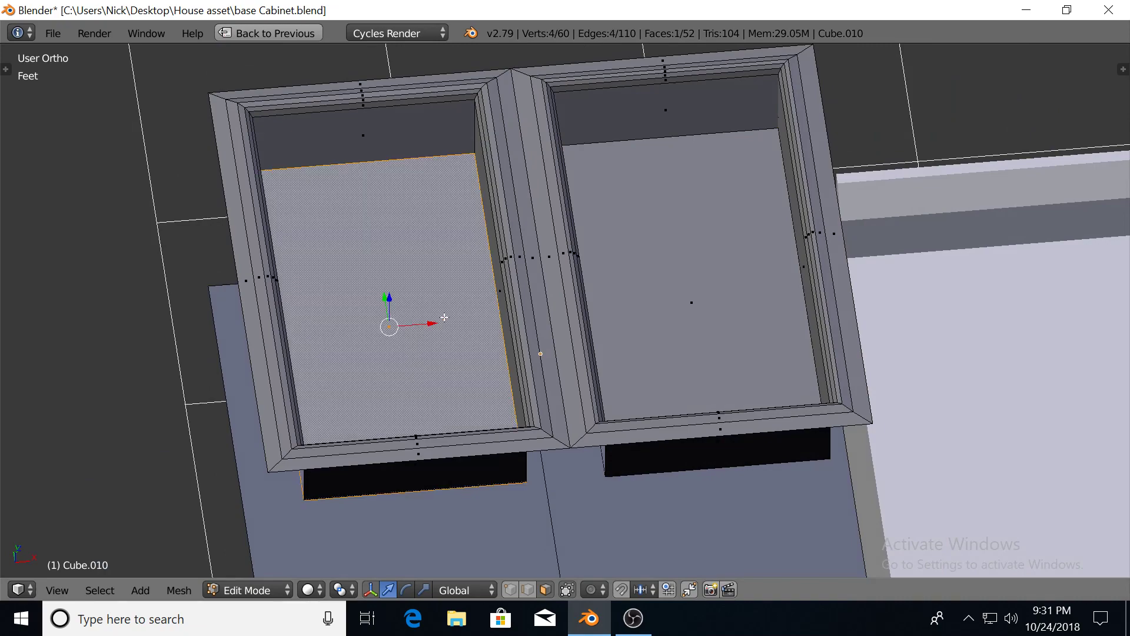
left_click(647, 273, "shift")
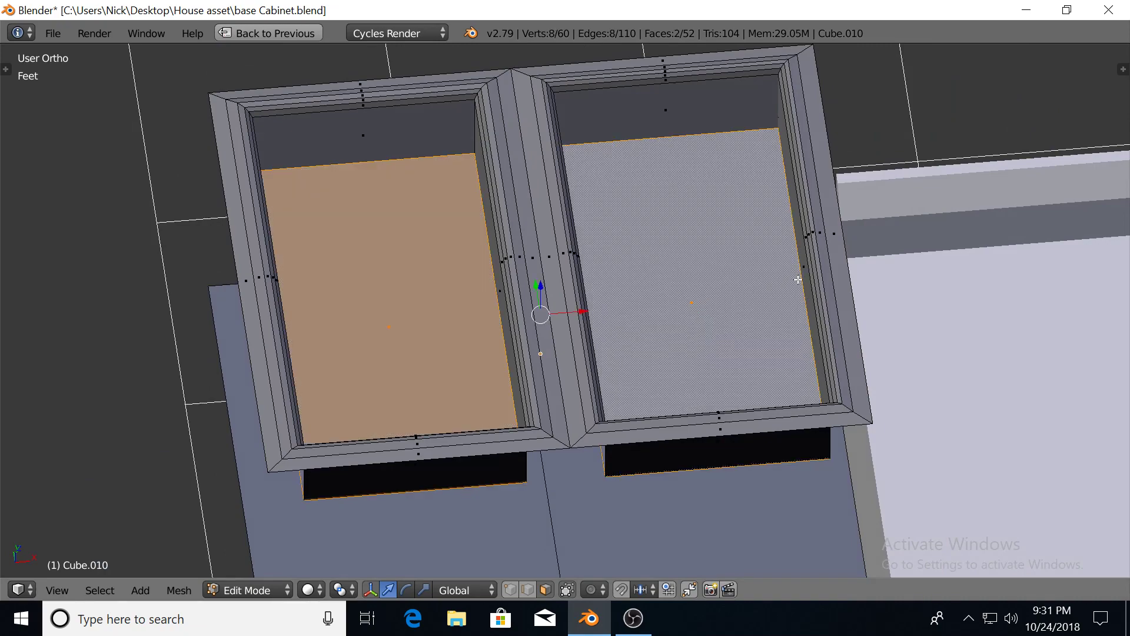
key("i")
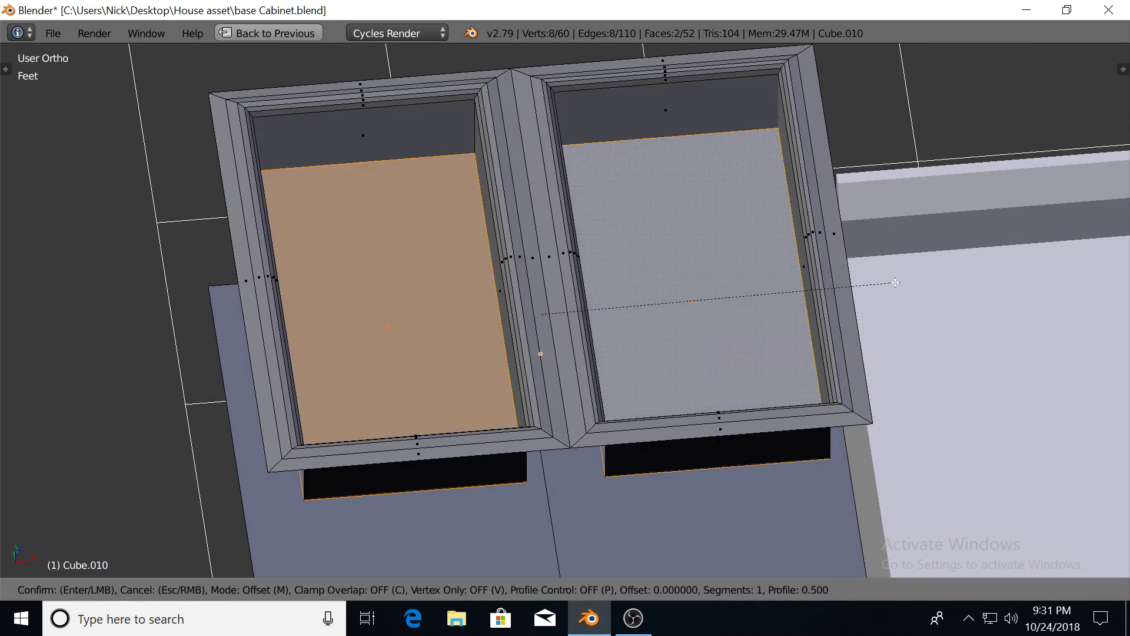
left_click(904, 283)
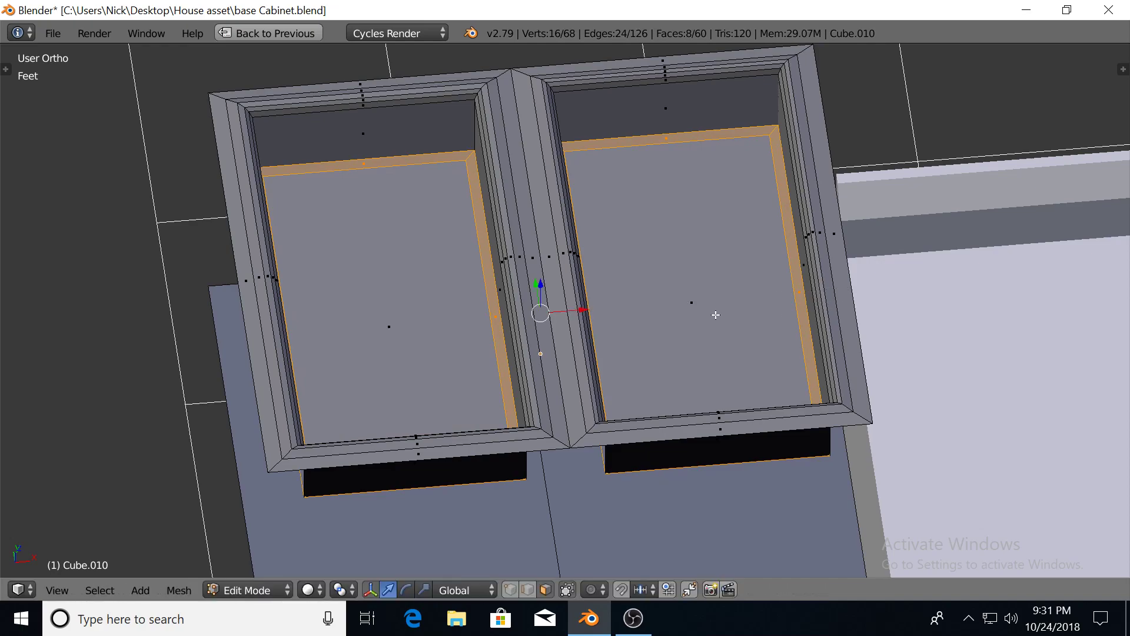
Reselect the bottom faces of both basins and bevel their edges a second time with one segment
right_click(717, 316)
right_click(388, 310, "shift")
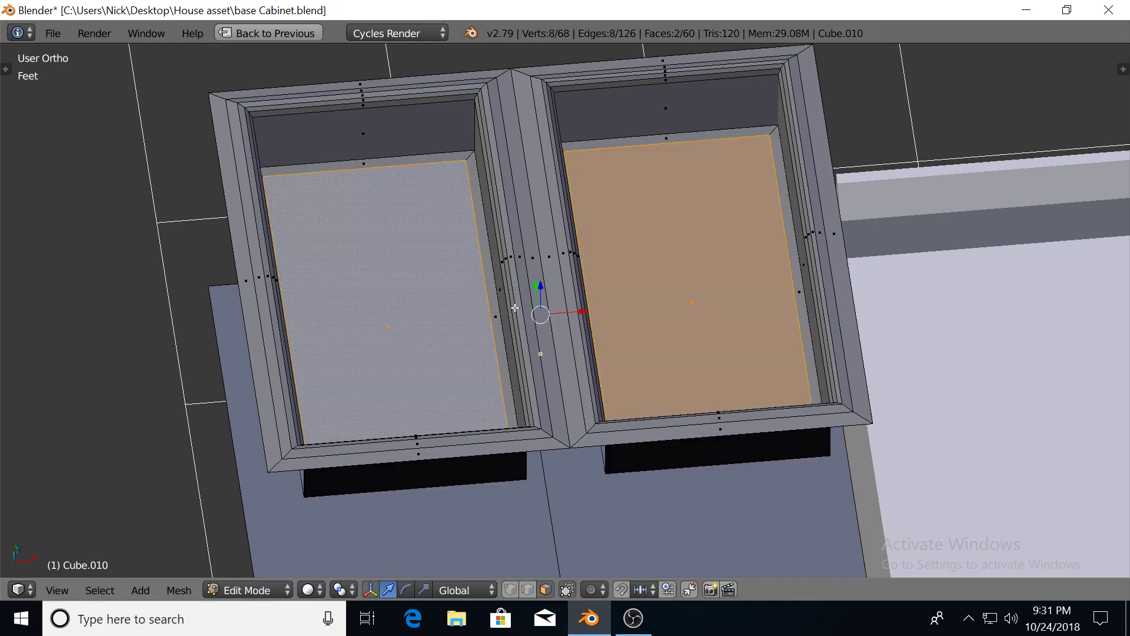
key("ctrl+b")
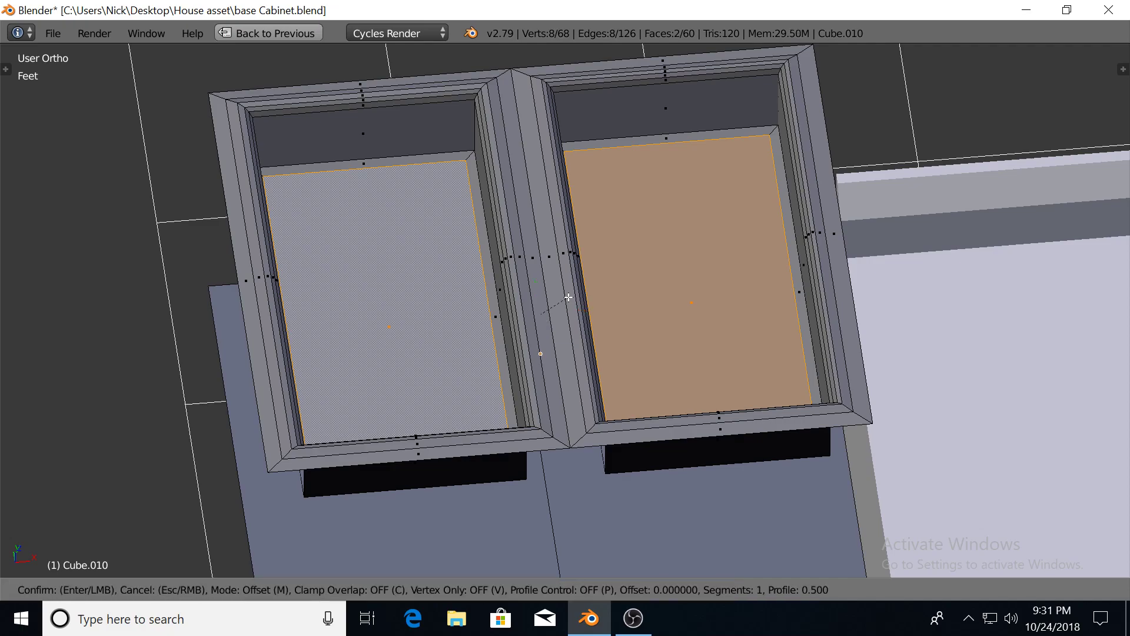
left_click(579, 297)
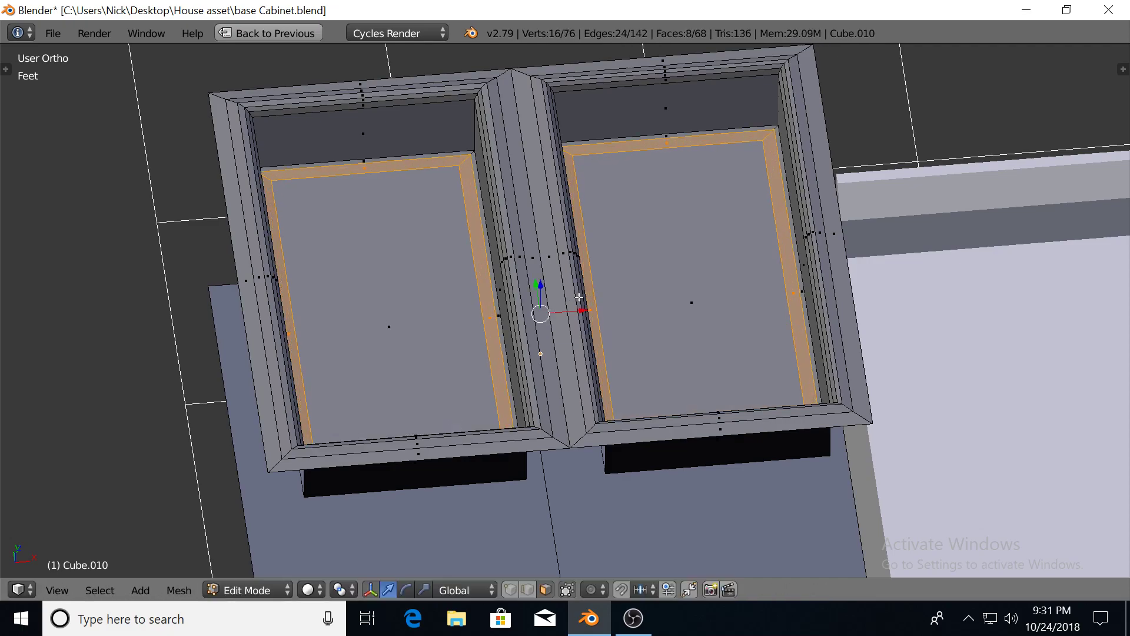
Lower the new bevel strips around both basin floors about 0.2 inch along Z and return to Object Mode
mouse_move(528, 289)
middle_mouse_down()
mouse_move(533, 279)
mouse_move(541, 302)
middle_mouse_up()
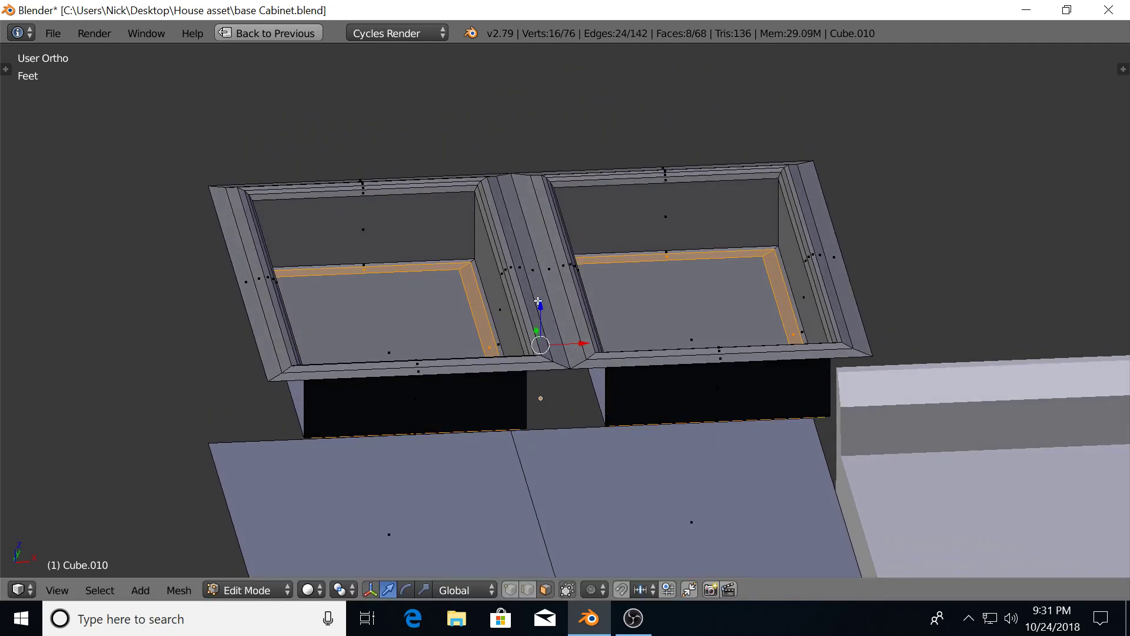
key("e")
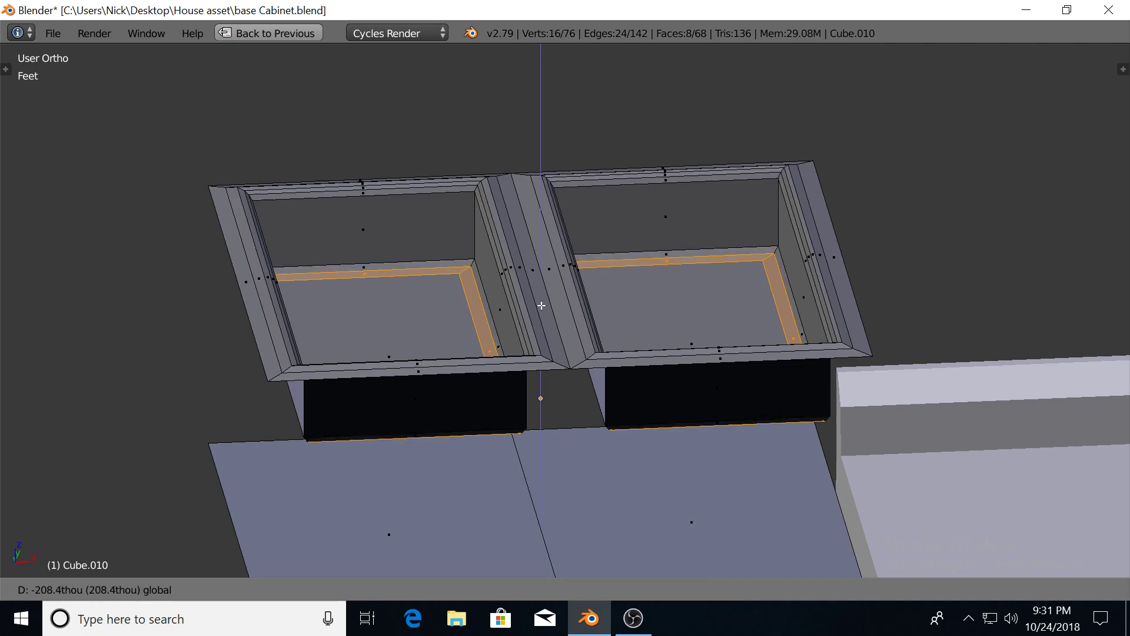
left_click(541, 305)
middle_click_drag(540, 286, 538, 274)
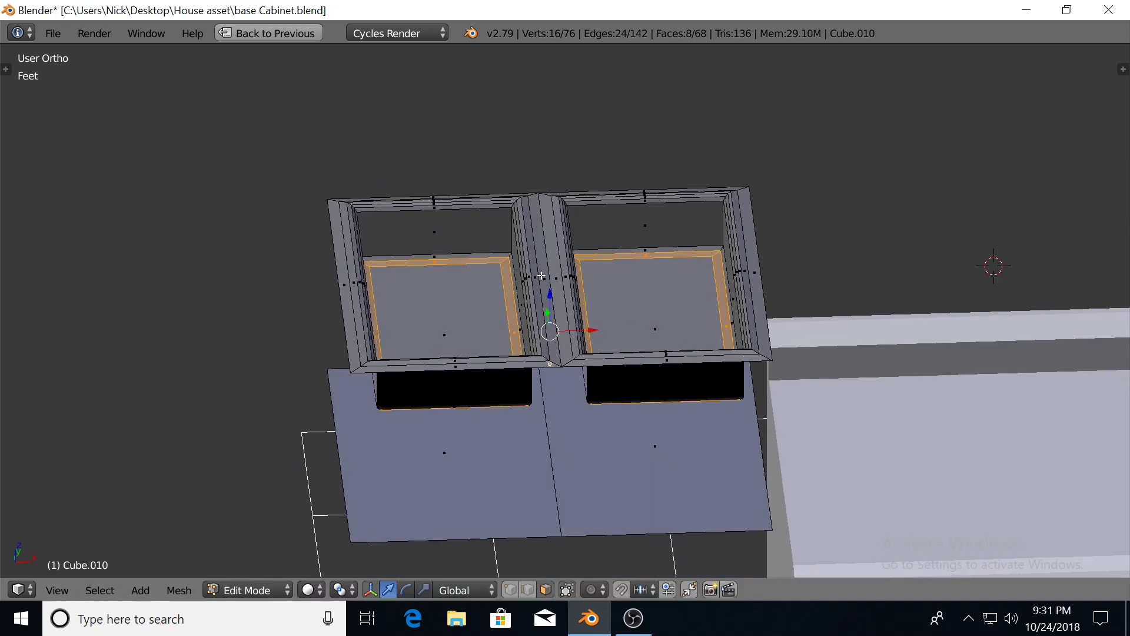
scroll(516, 304, "up", 2)
mouse_move(514, 306)
middle_mouse_down()
mouse_move(542, 317)
mouse_move(522, 316)
mouse_move(517, 295)
mouse_move(500, 302)
mouse_move(492, 256)
middle_mouse_up()
key("Tab")
scroll(519, 313, "down", 2)
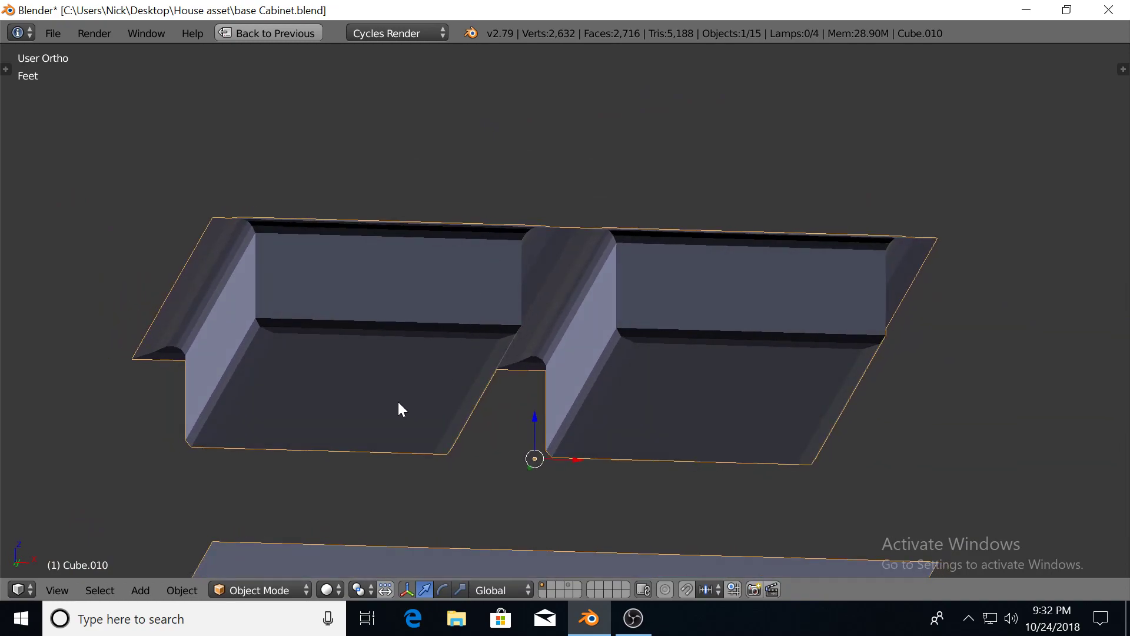
Select the bottom faces of both basins from below in Edit Mode, inset them, and lower the inset faces along Z
key("Tab")
right_click(368, 403)
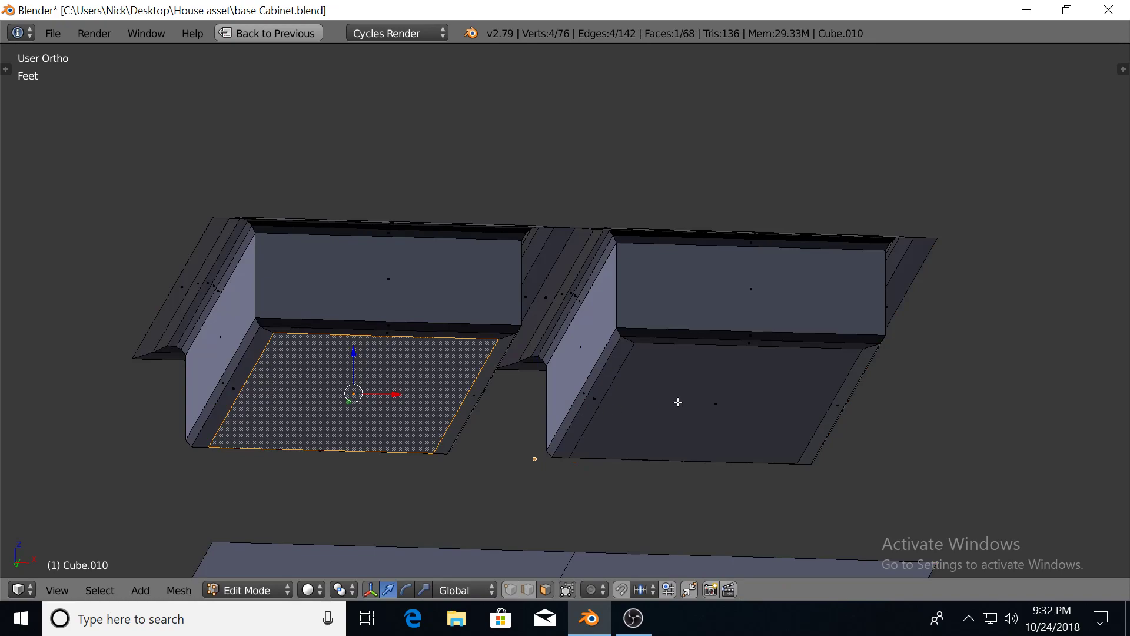
right_click(762, 401, "shift")
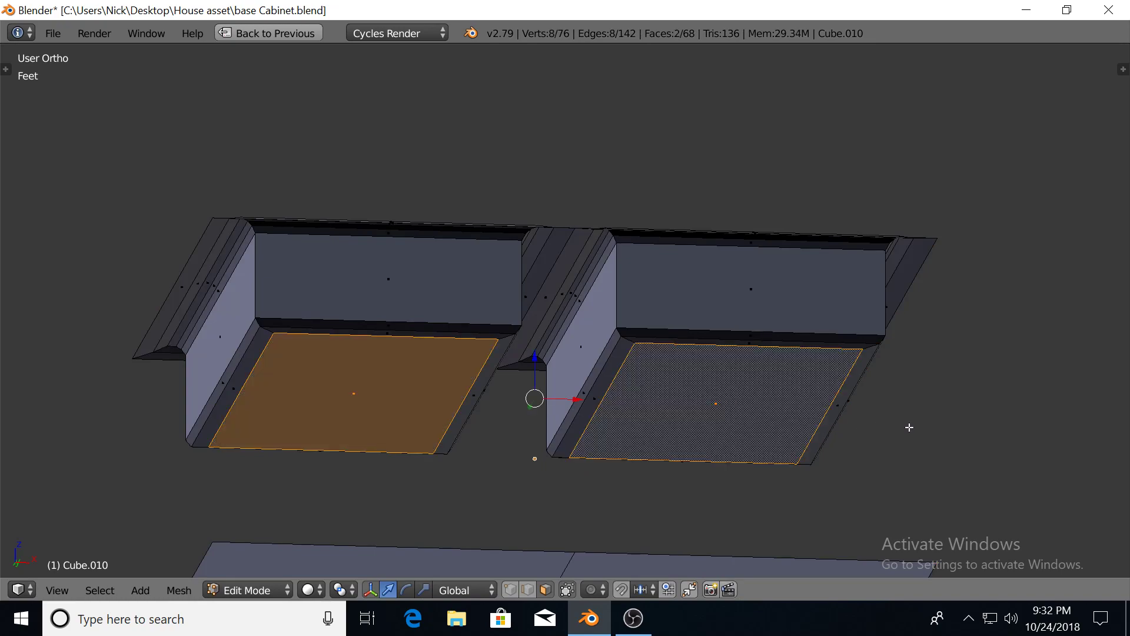
key("i")
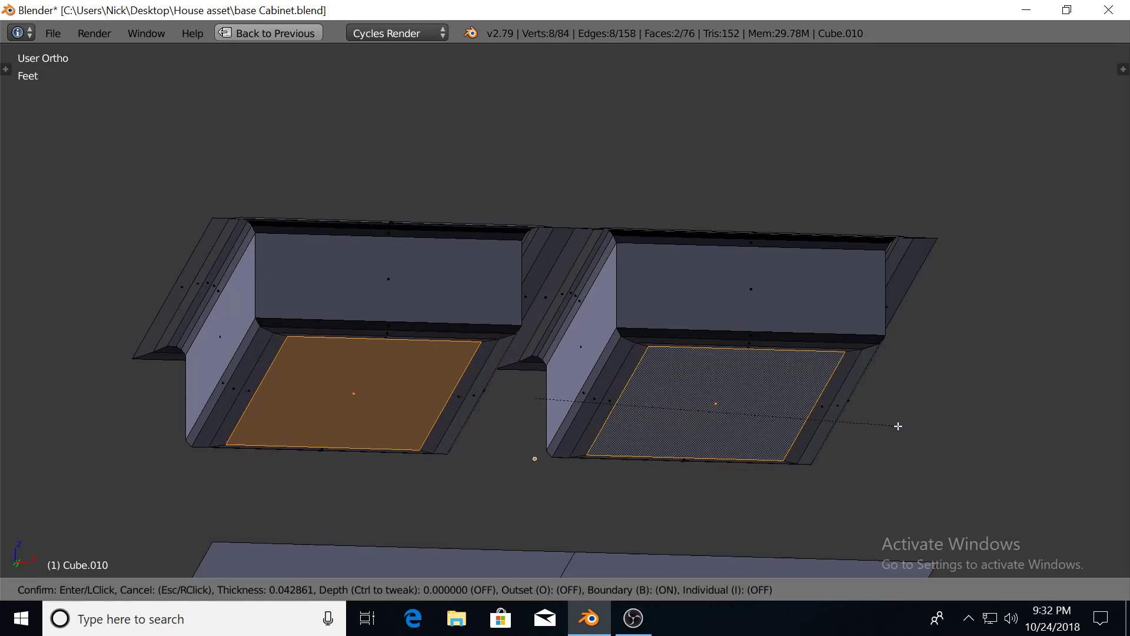
left_click(893, 426)
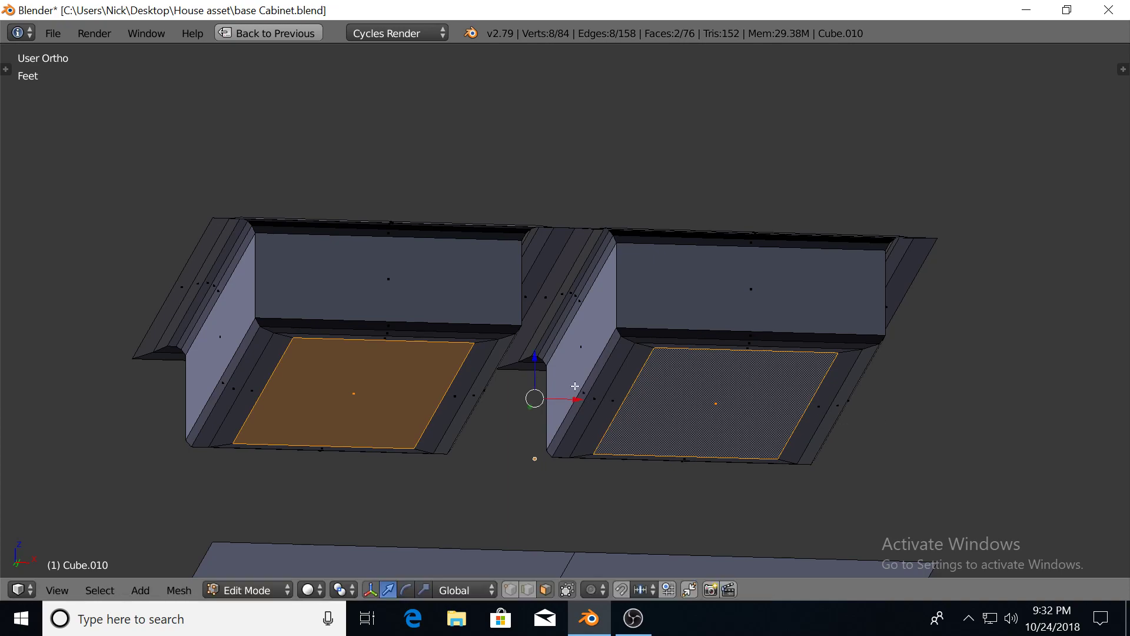
left_click_drag(535, 355, 535, 374)
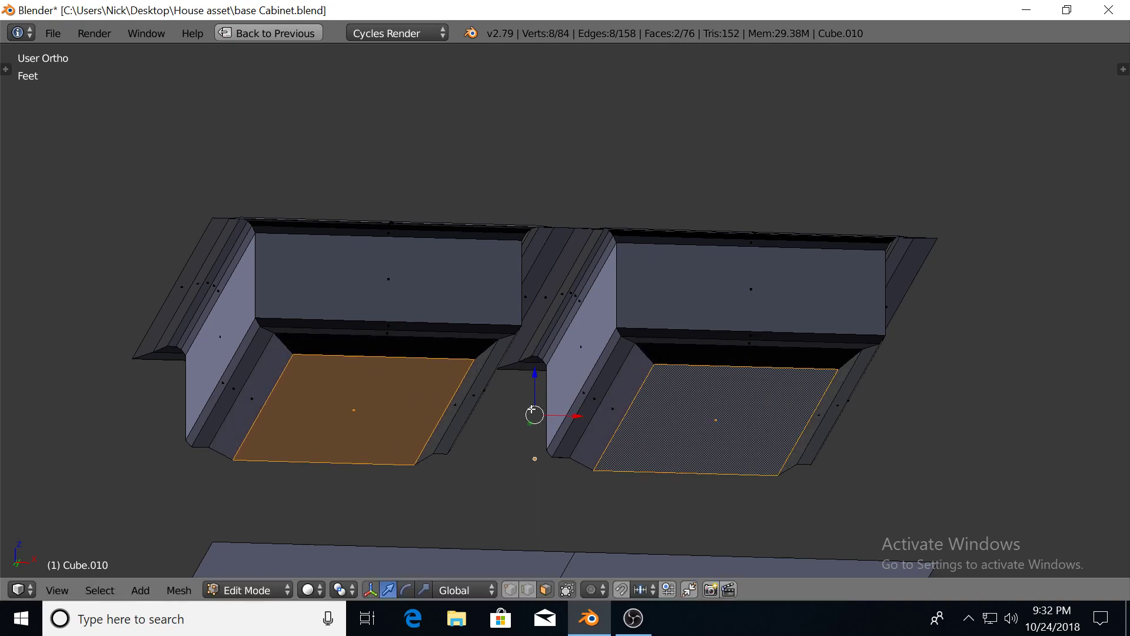
Bevel the edges around the lowered inset faces of both basins with one segment
key("ctrl+b")
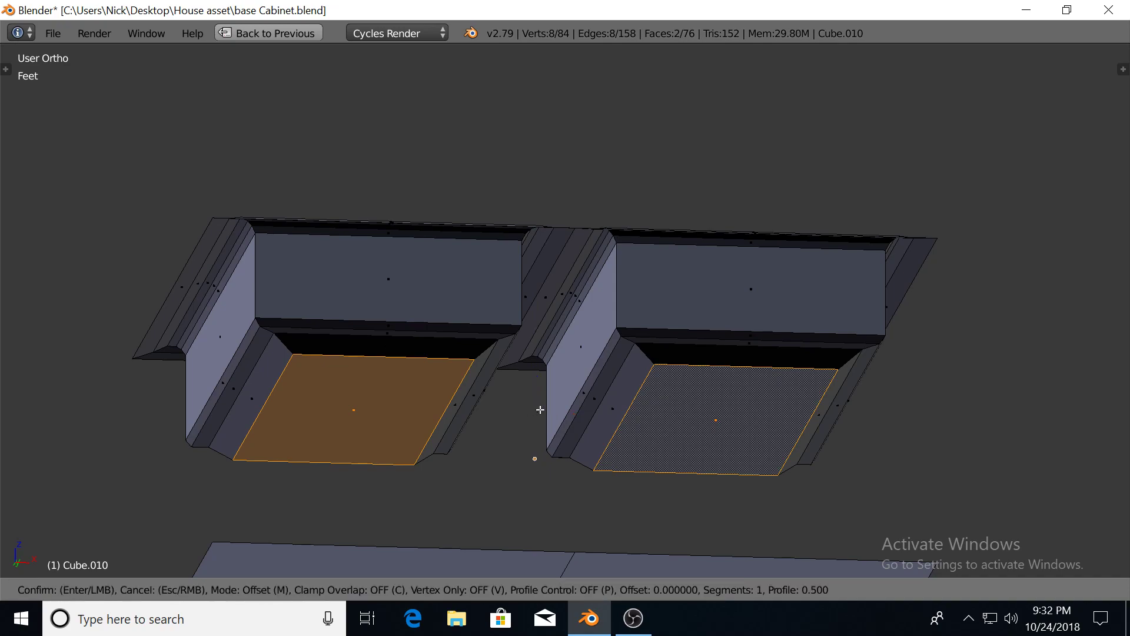
mouse_move(549, 415)
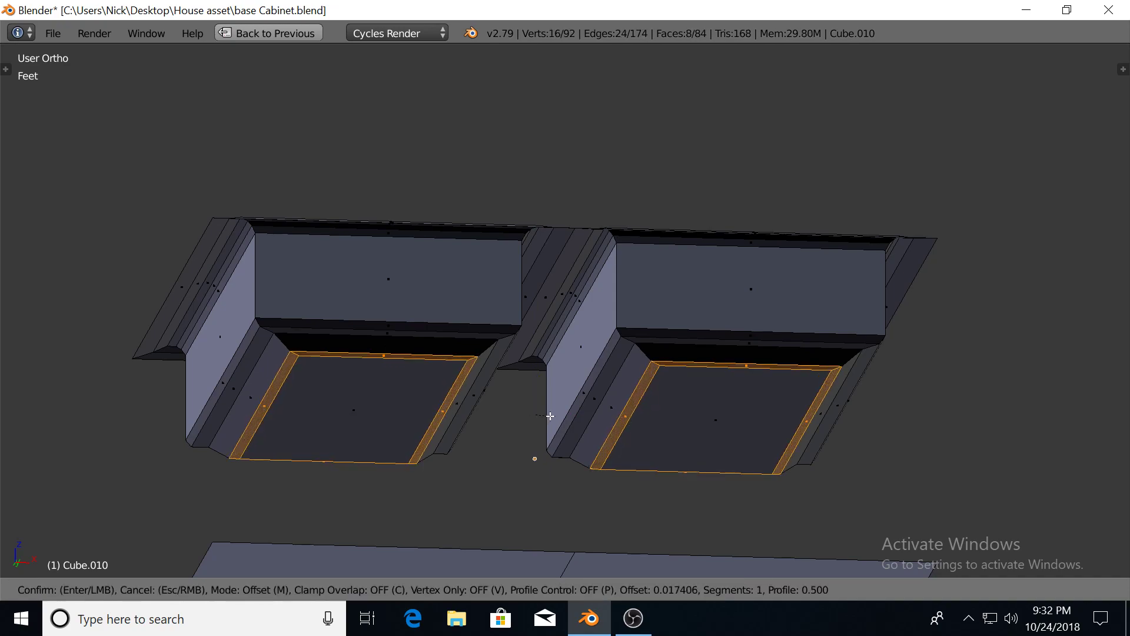
left_click(556, 415)
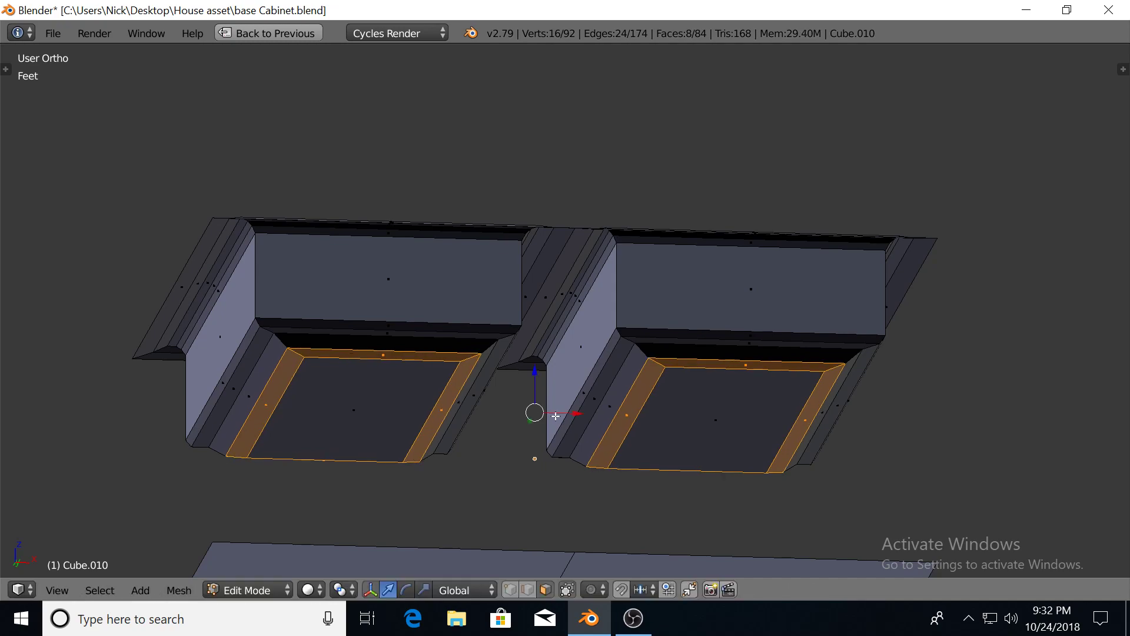
Select the innermost floor face of each basin and lower both slightly along Z
left_click(365, 407)
left_click(734, 424, "shift")
middle_click_drag(734, 424, 597, 418)
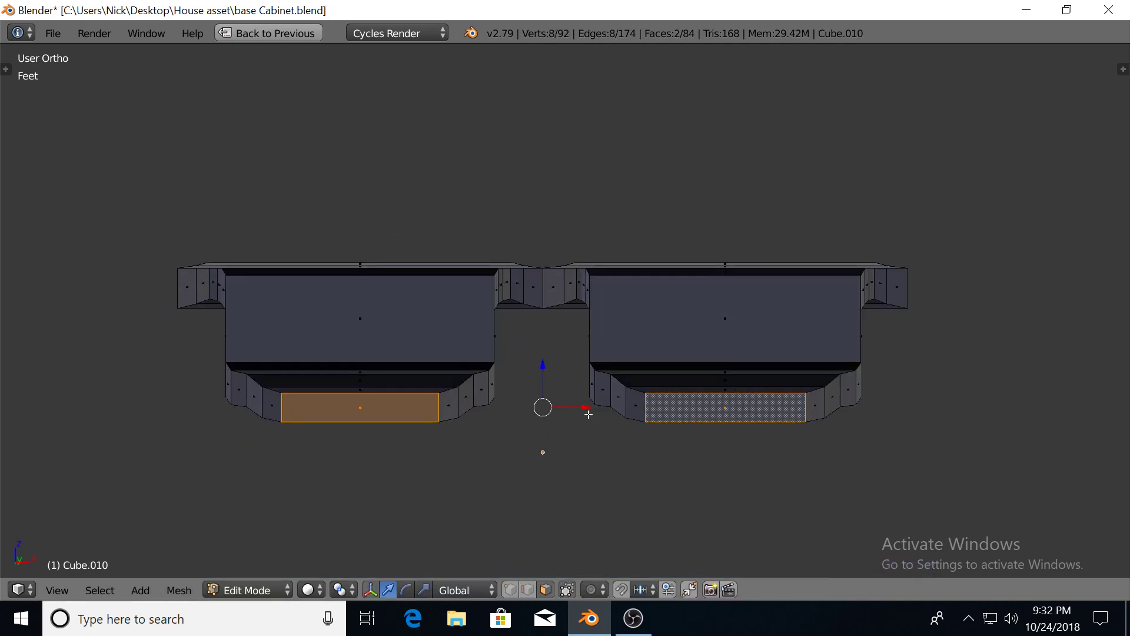
left_click_drag(547, 366, 549, 380)
Examine the stepped floors, walls and rim of both basins from above and from several sides
middle_click_drag(497, 399, 487, 363)
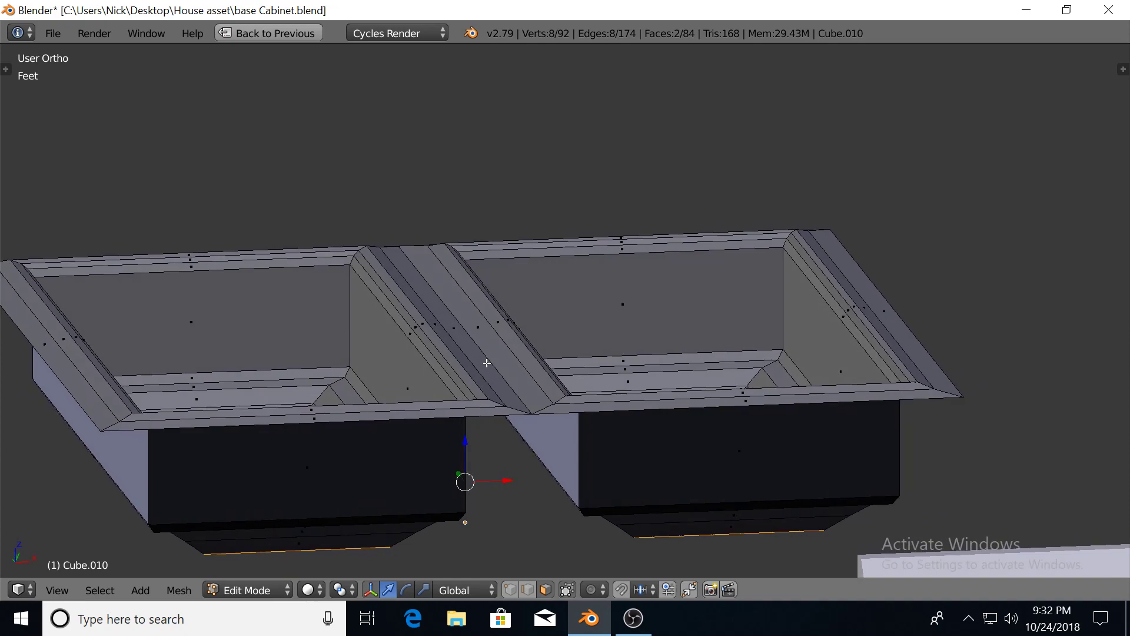
scroll(494, 347, "down", 2)
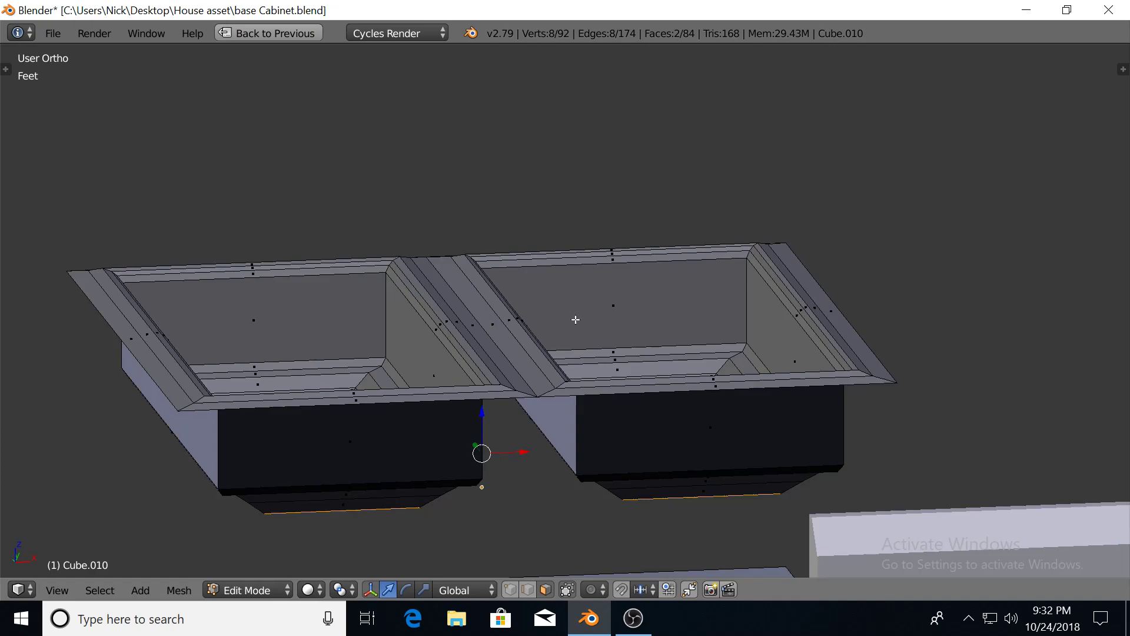
scroll(575, 319, "down", 1)
middle_click_drag(599, 313, 583, 325)
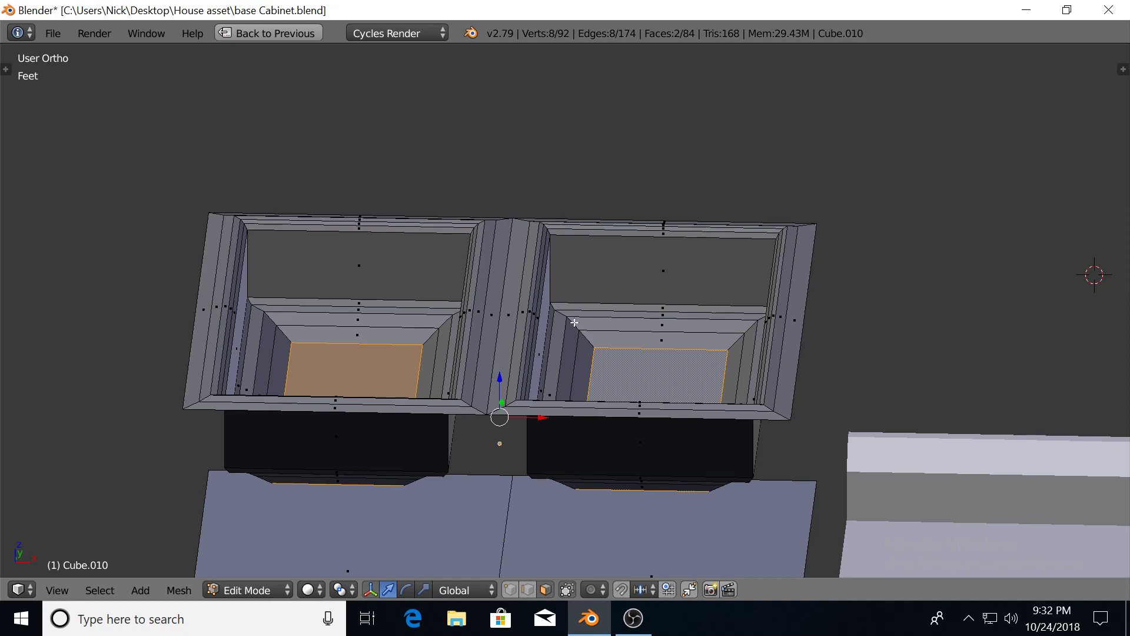
middle_click_drag(341, 321, 367, 323)
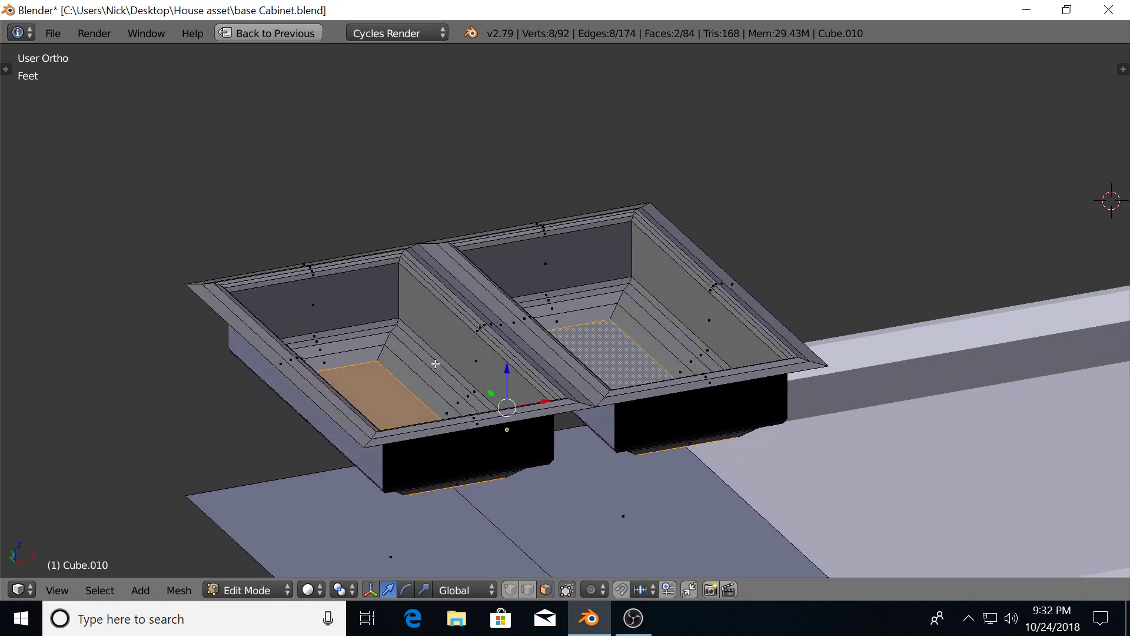
scroll(459, 369, "up", 1)
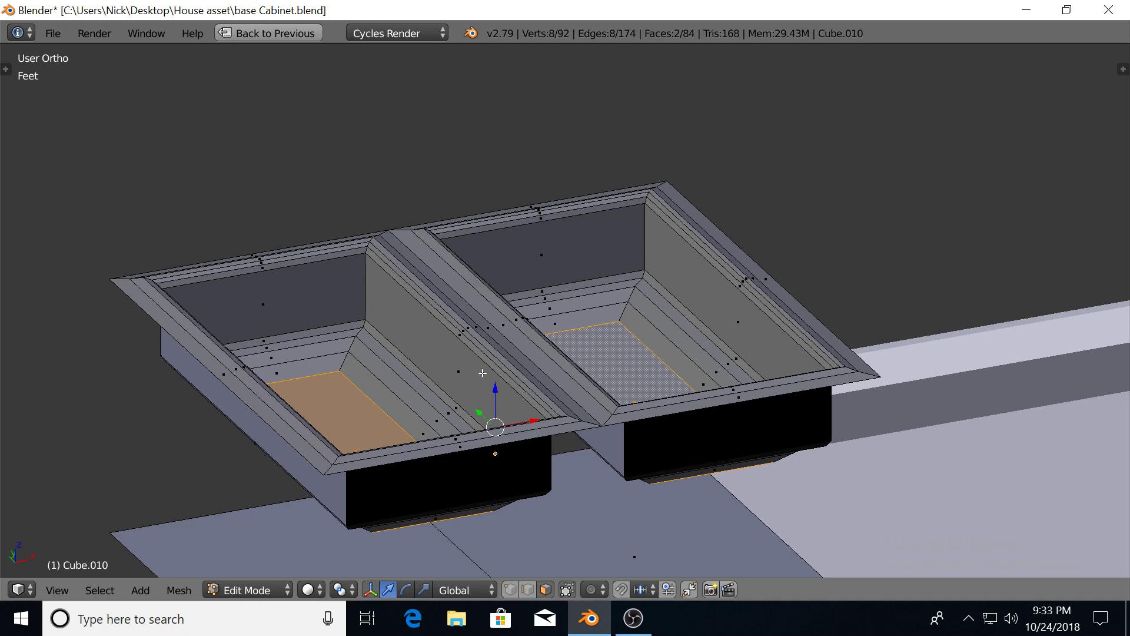
middle_click_drag(478, 353, 514, 359)
scroll(457, 375, "down", 1)
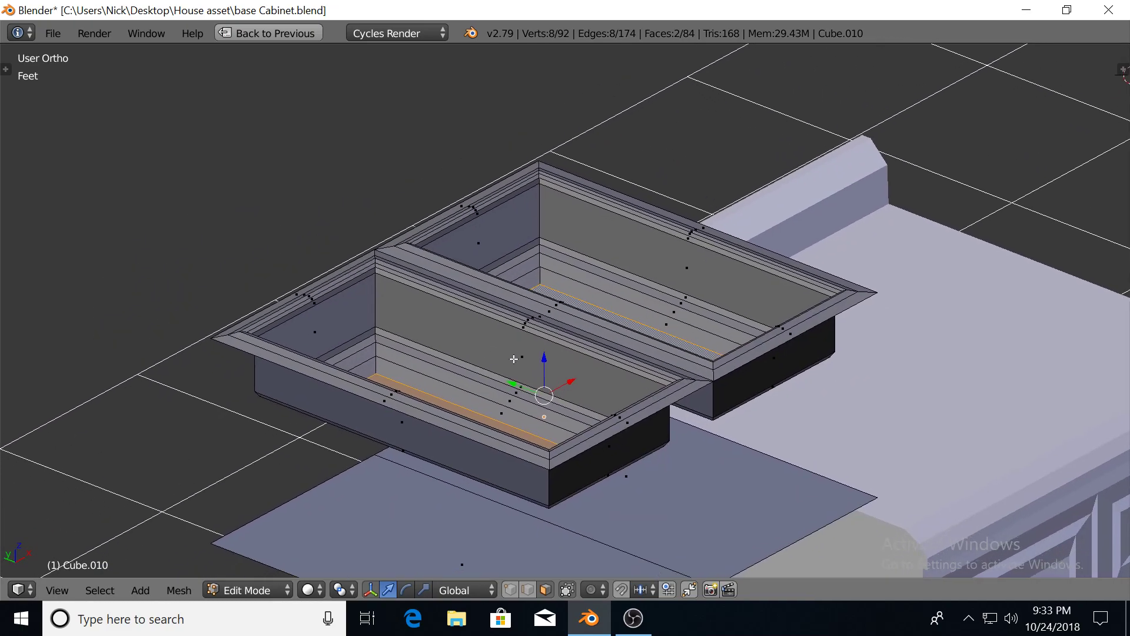
Switch the sink to Object Mode and apply smooth shading to it
key("Tab")
key("Tab")
key("Tab")
key("t")
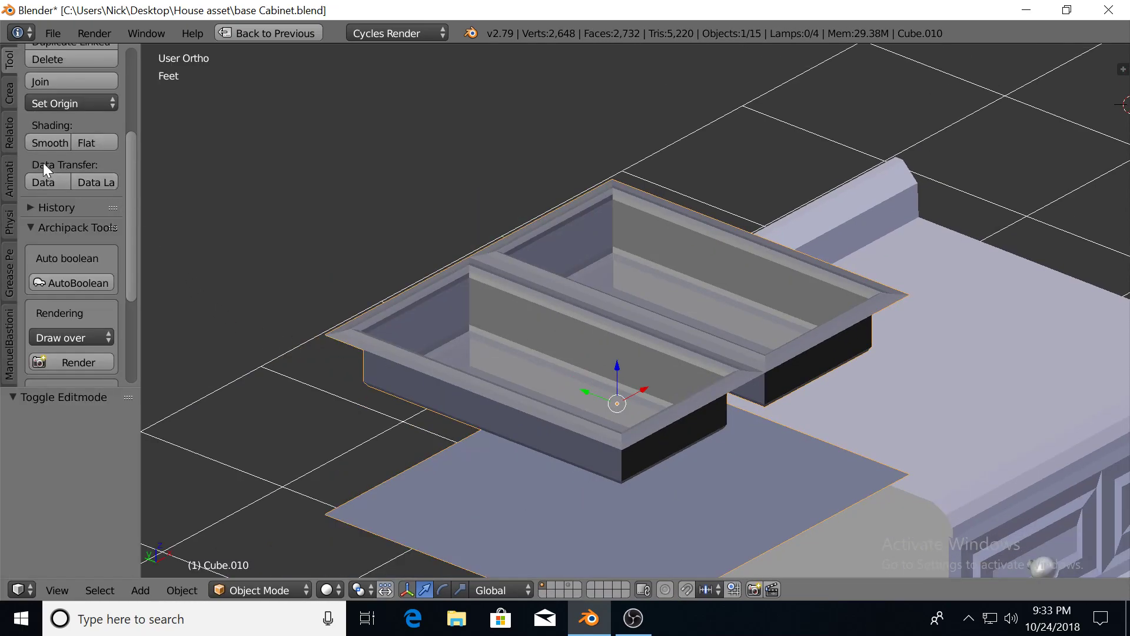
left_click(45, 143)
Preview the smooth-shaded sink in perspective with rendered shading, then return to the solid orthographic view
middle_click_drag(589, 295, 643, 341)
scroll(616, 333, "up", 2)
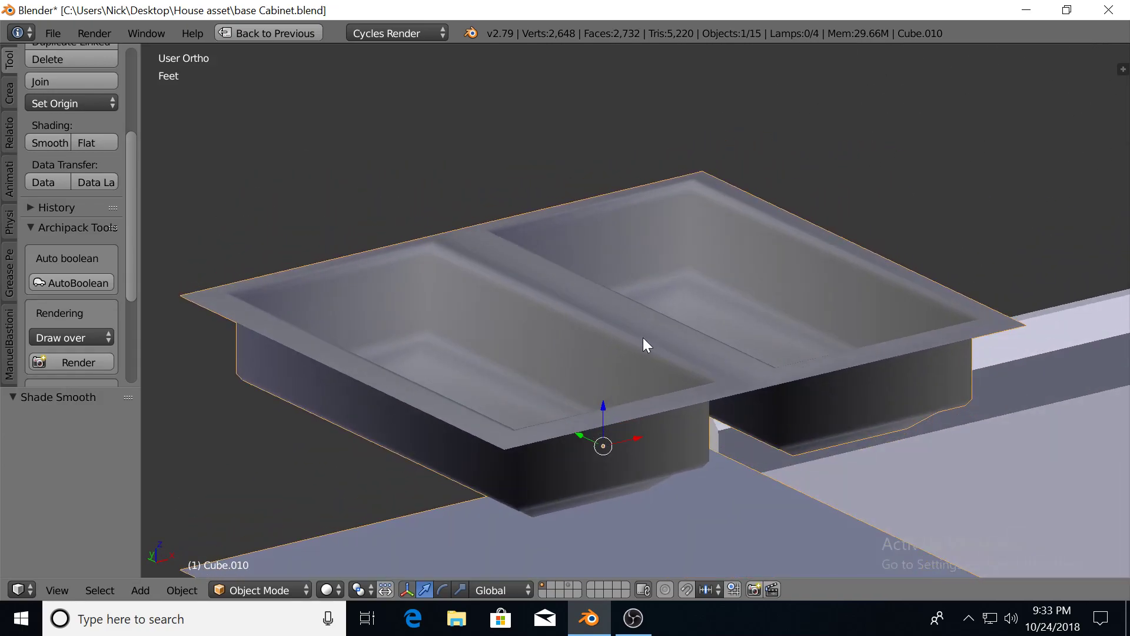
key("KP_5")
key("shift+z")
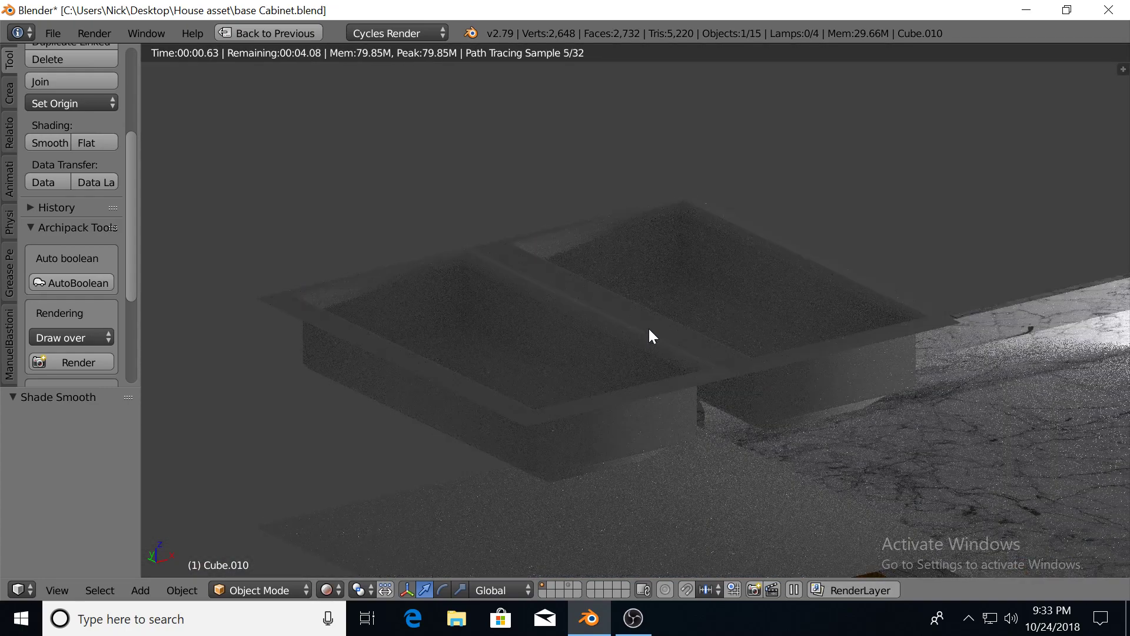
middle_click_drag(669, 342, 689, 341)
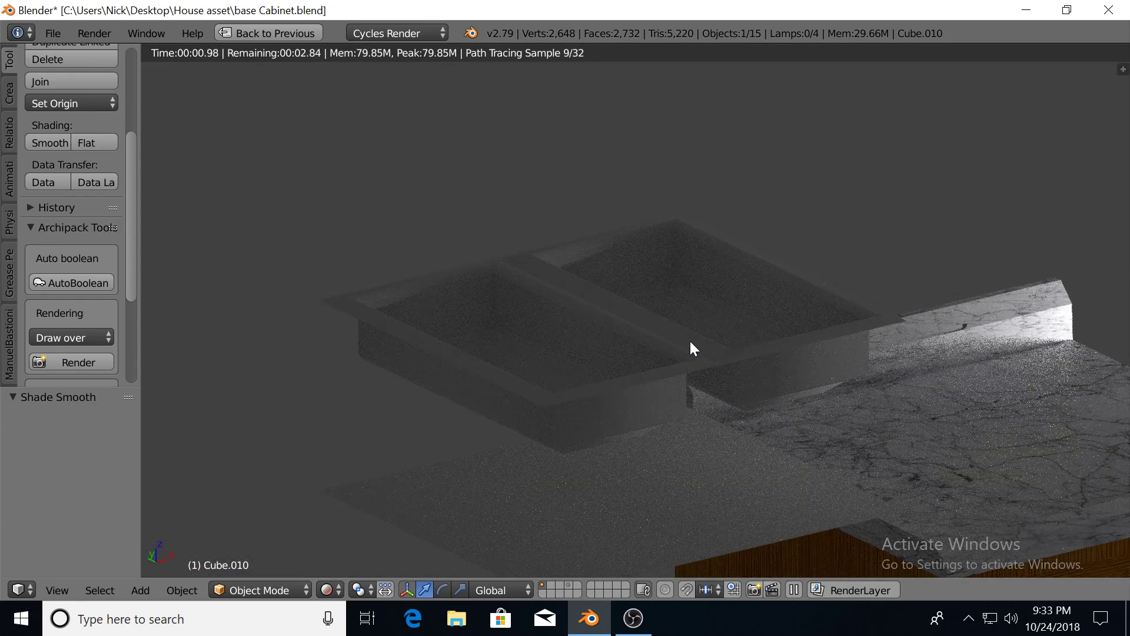
scroll(690, 341, "down", 3)
key("shift+z")
key("KP_5")
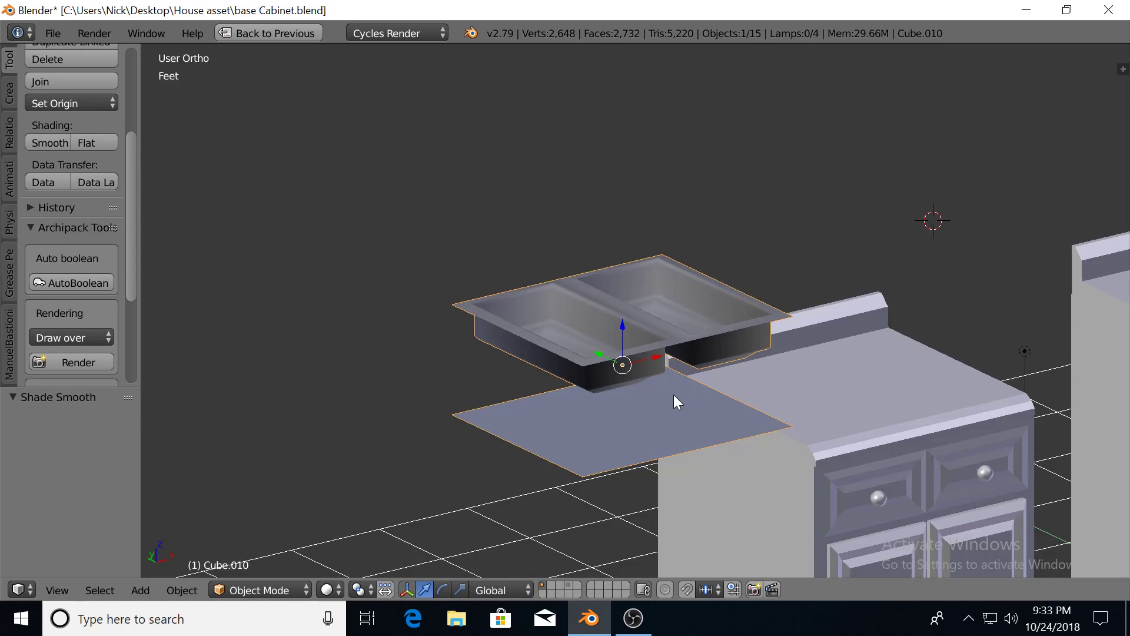
Delete the two leftover flat faces beneath the sink and return to Object Mode
key("Tab")
right_click(653, 415)
right_click(575, 440, "shift")
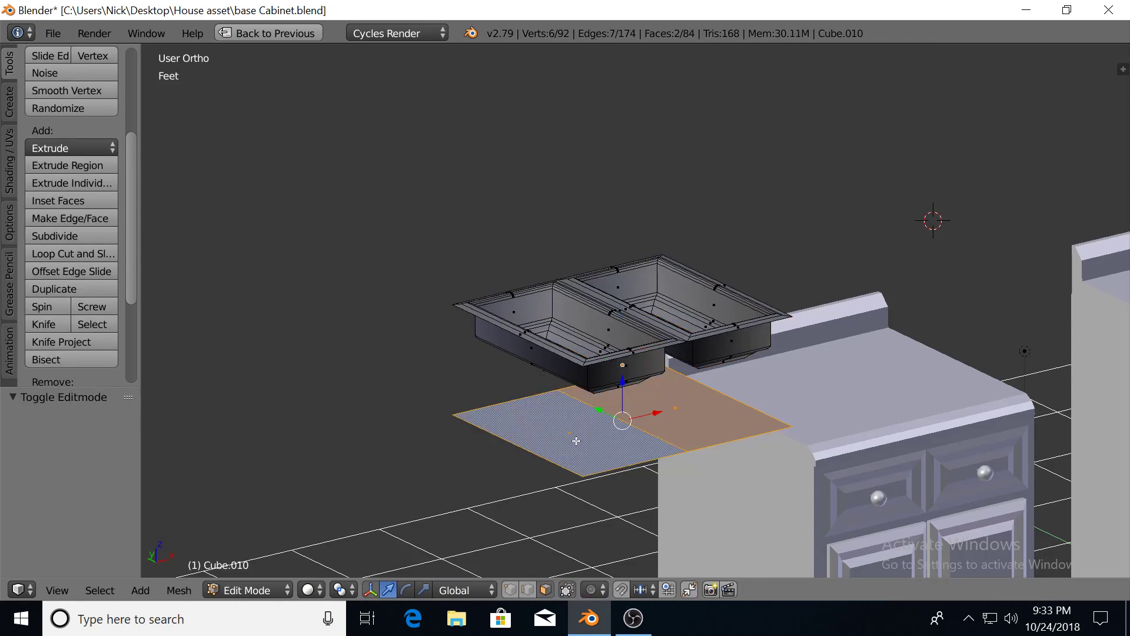
key("x")
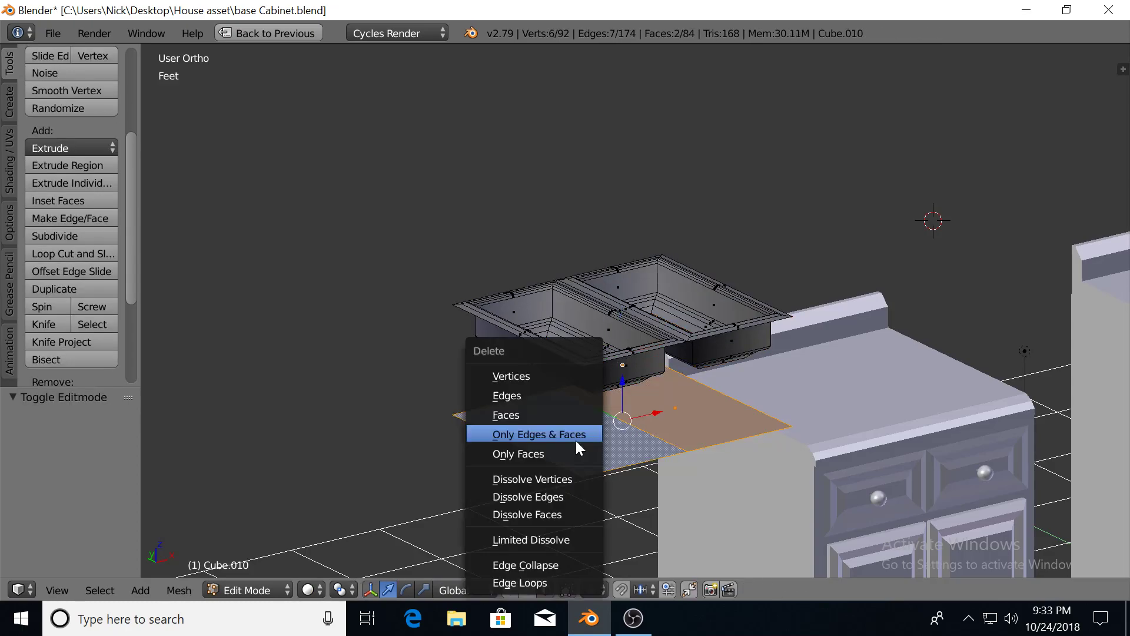
left_click(559, 414)
key("Tab")
Move the sink -8.48 inches along X, away from the cabinet, and snap the 3D cursor to it
middle_click_drag(662, 403, 666, 412)
left_click_drag(658, 363, 606, 390)
middle_click_drag(607, 391, 610, 358)
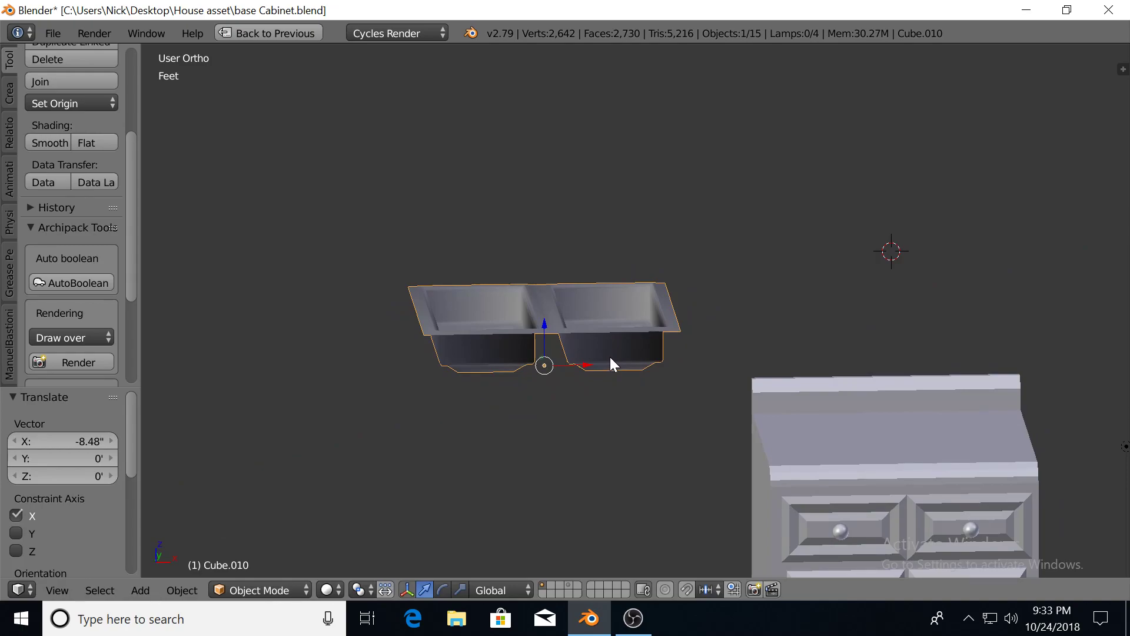
key("shift+s")
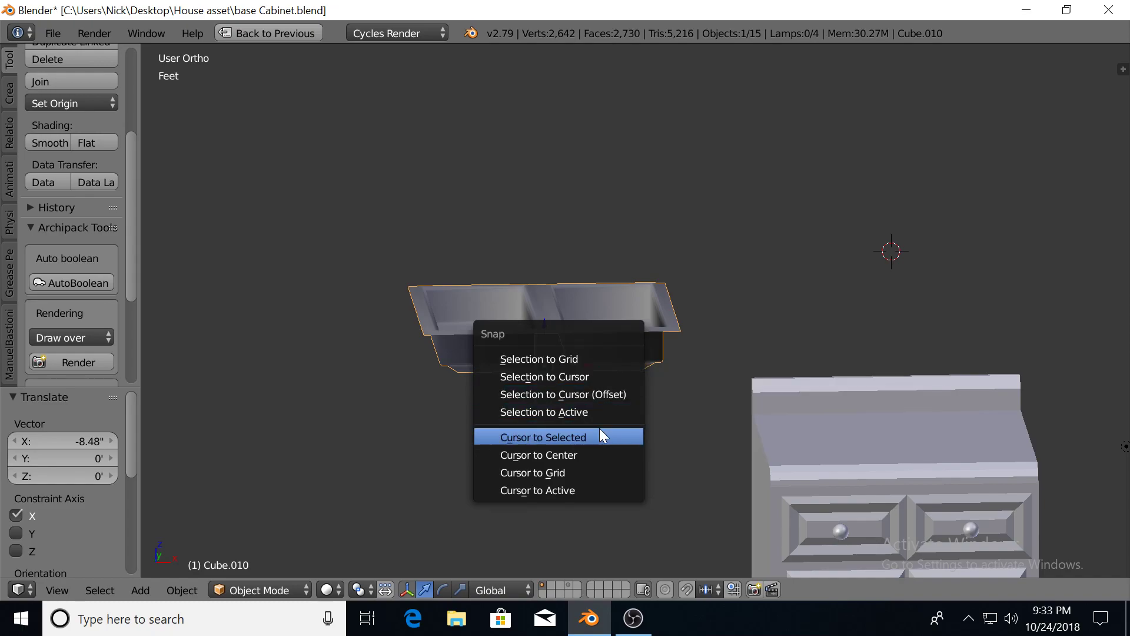
left_click(588, 439)
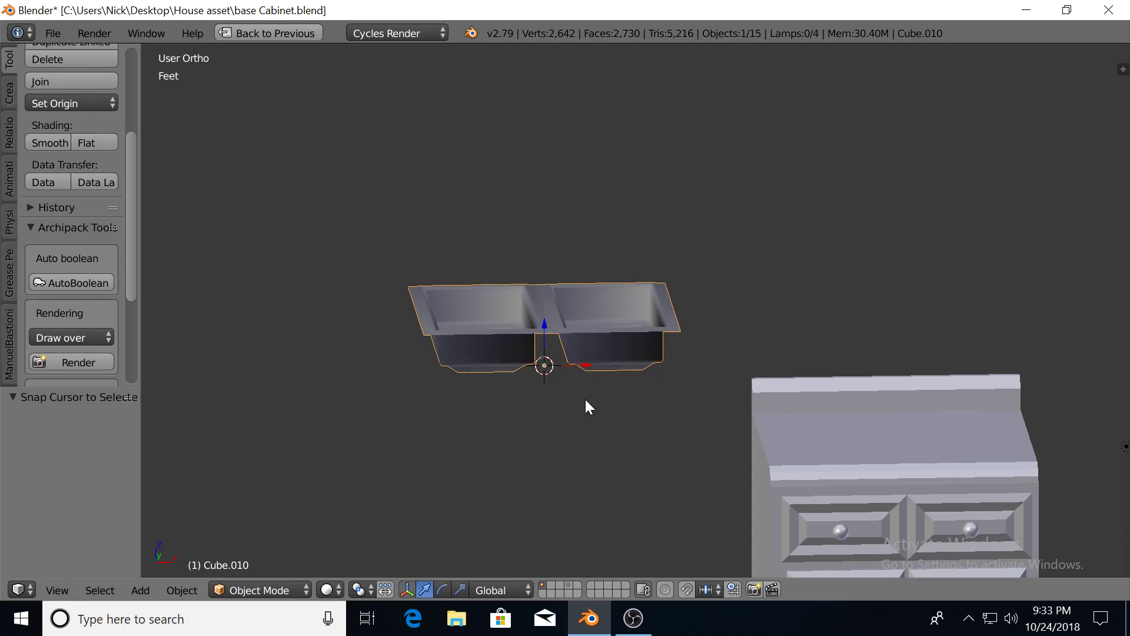
Add a cube at the 3D cursor around the sink and scale it by 1.182 along X
key("shift+a")
key("shift+a")
left_click(588, 152)
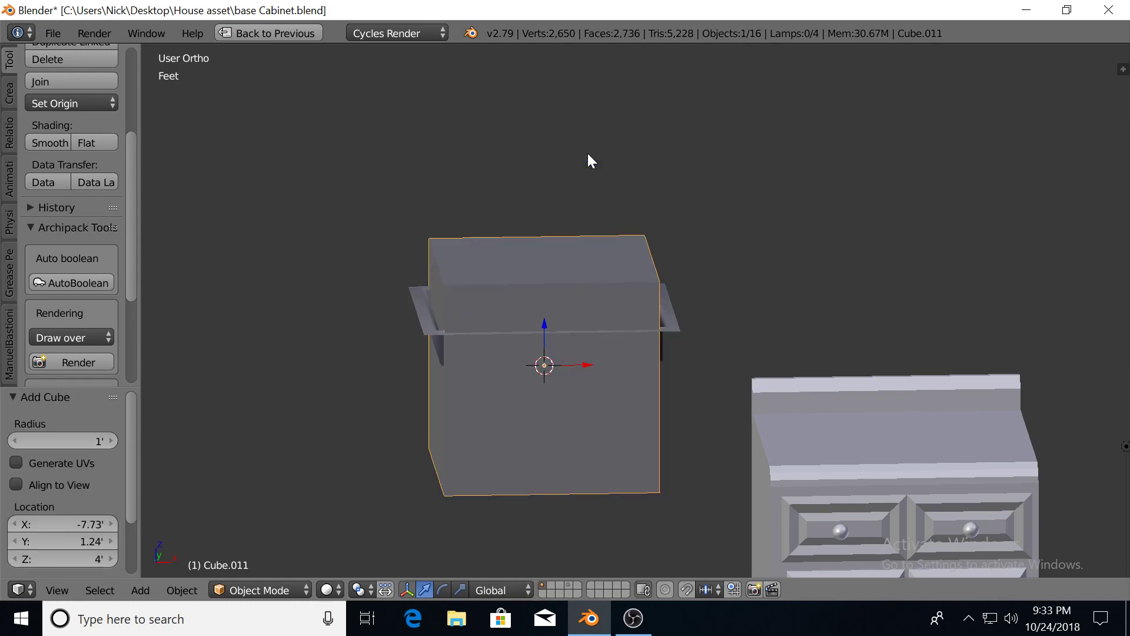
key("s")
key("x")
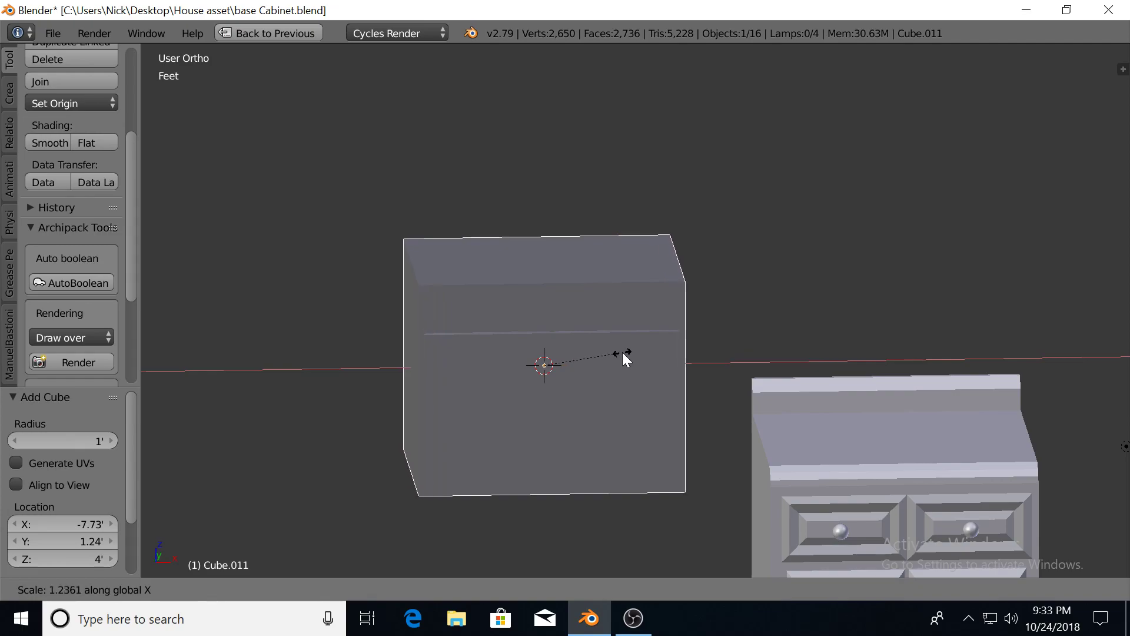
left_click(615, 352)
middle_click_drag(553, 350, 638, 399)
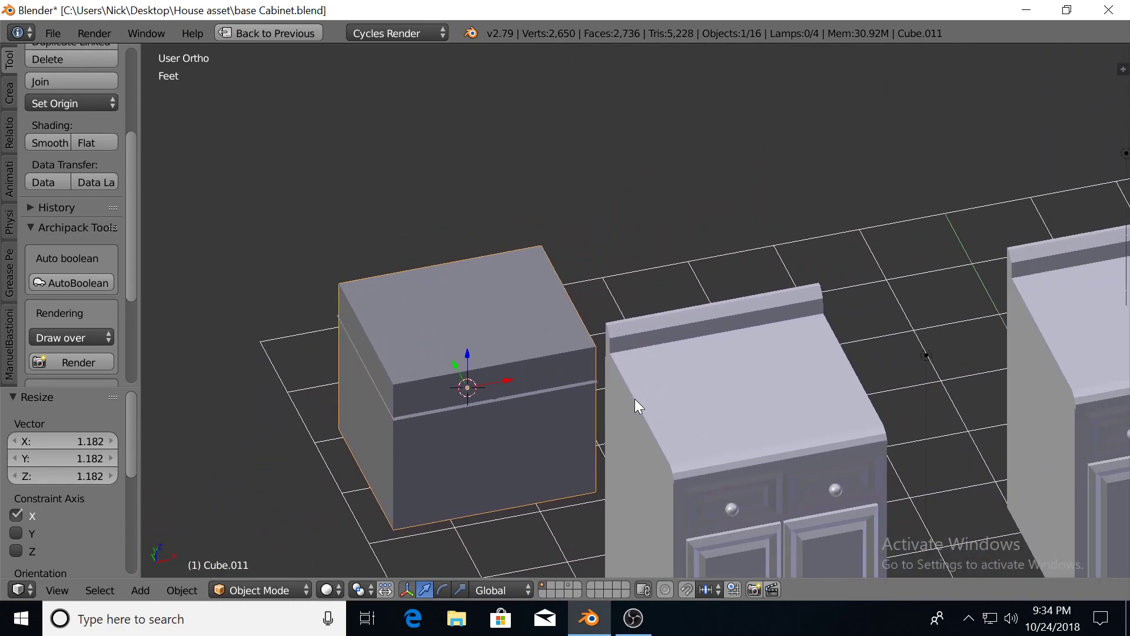
Scale the cube around the sink by about 0.54 along Z and raise it 2.72 inches
key("s")
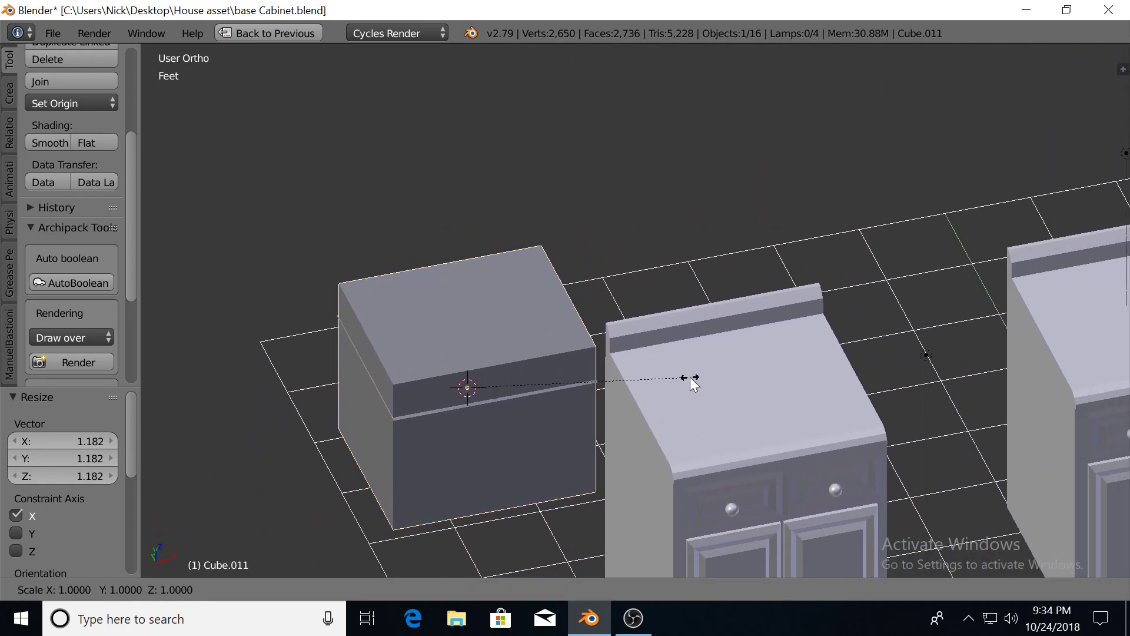
key("z")
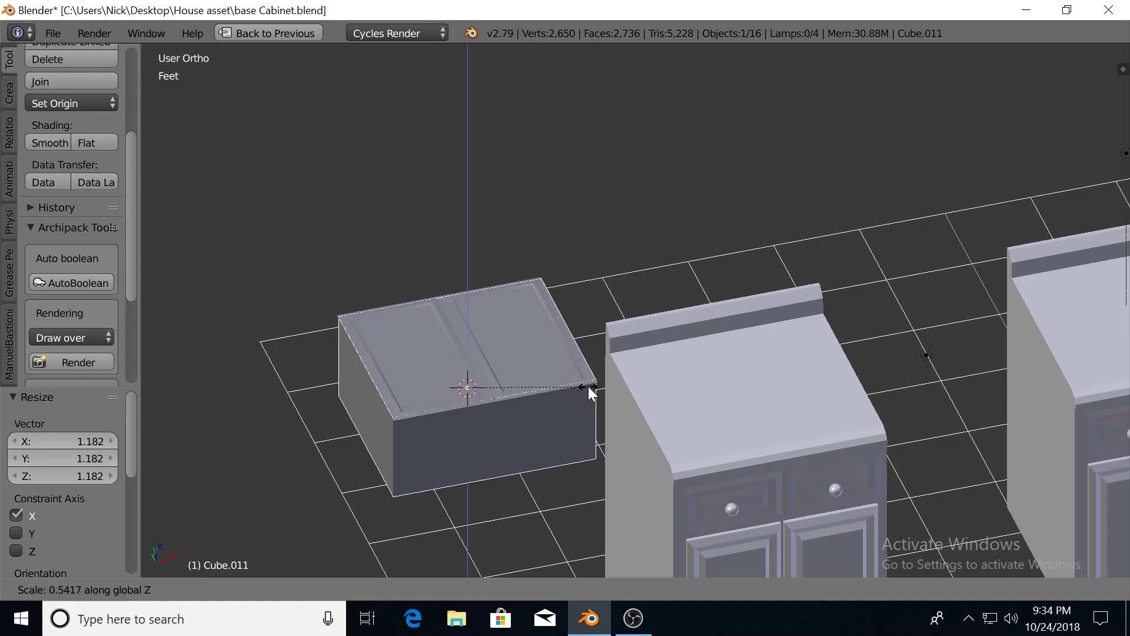
left_click(594, 391)
key("g")
key("z")
left_click(476, 337)
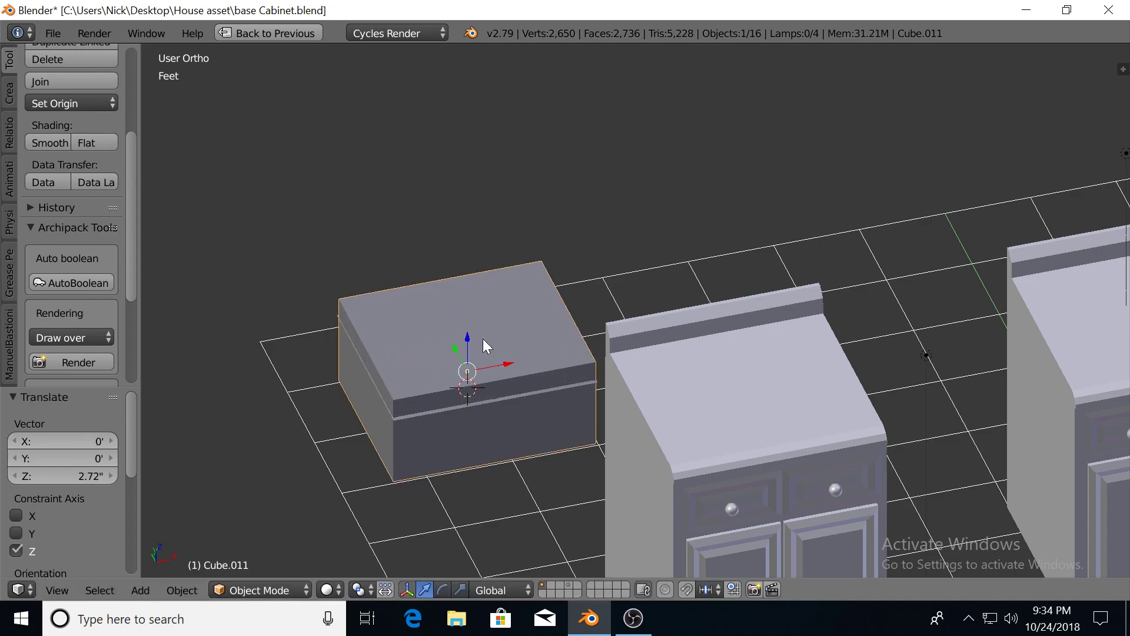
Move the cube 3.31 feet along X over the copied cabinet and lower it 1.47 feet into the countertop
key("g")
key("x")
left_click(860, 344)
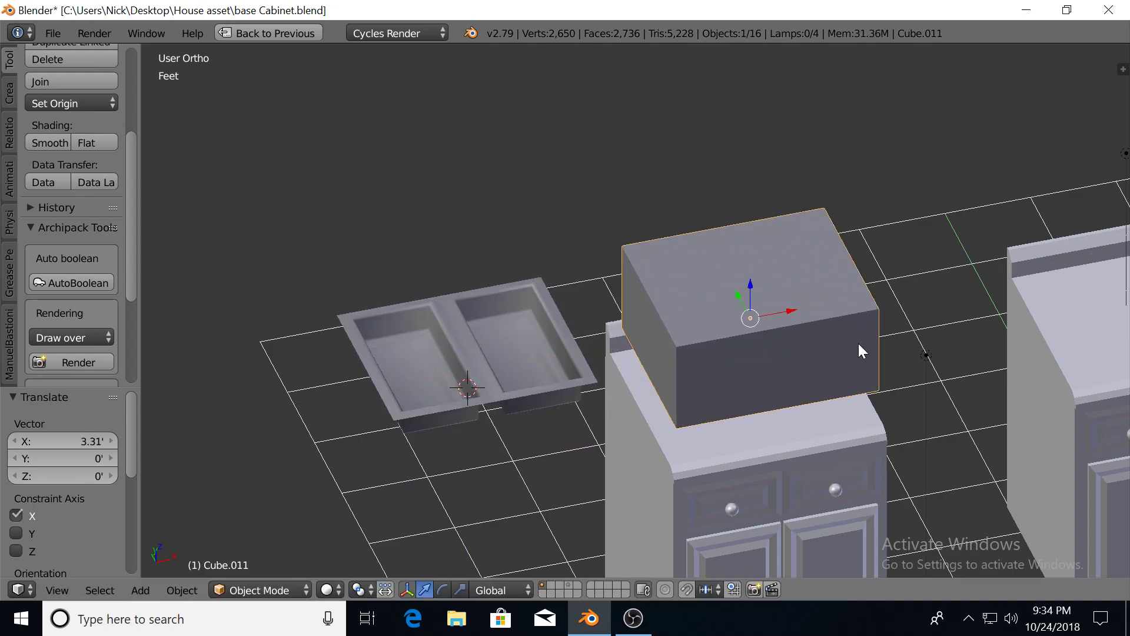
middle_click_drag(860, 343, 735, 301, "shift")
key("KP_1")
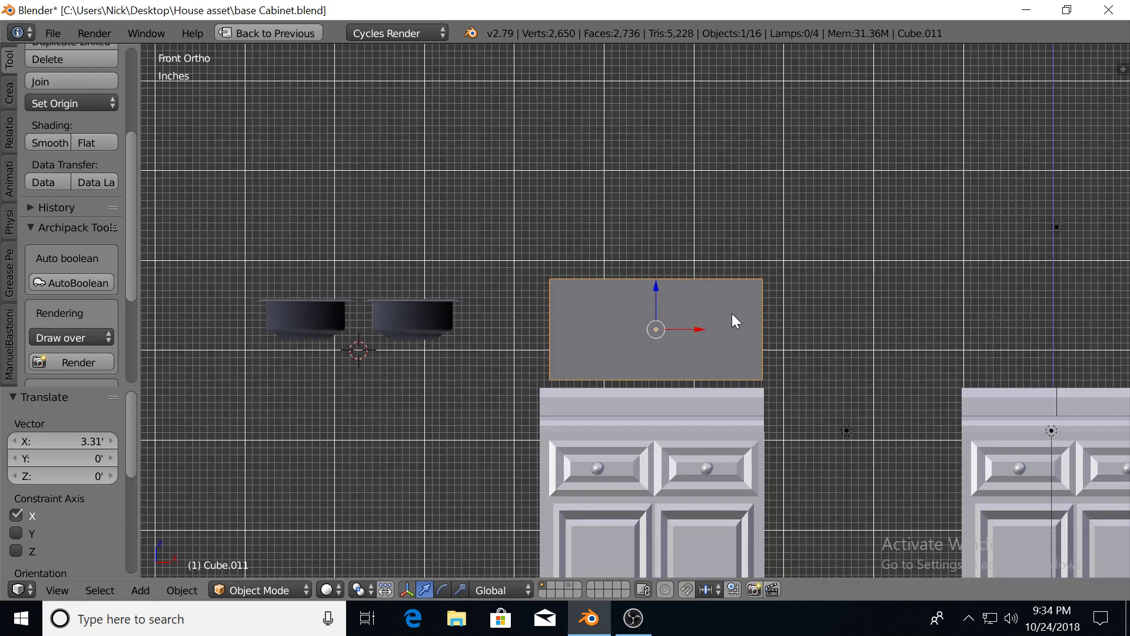
key("g")
key("z")
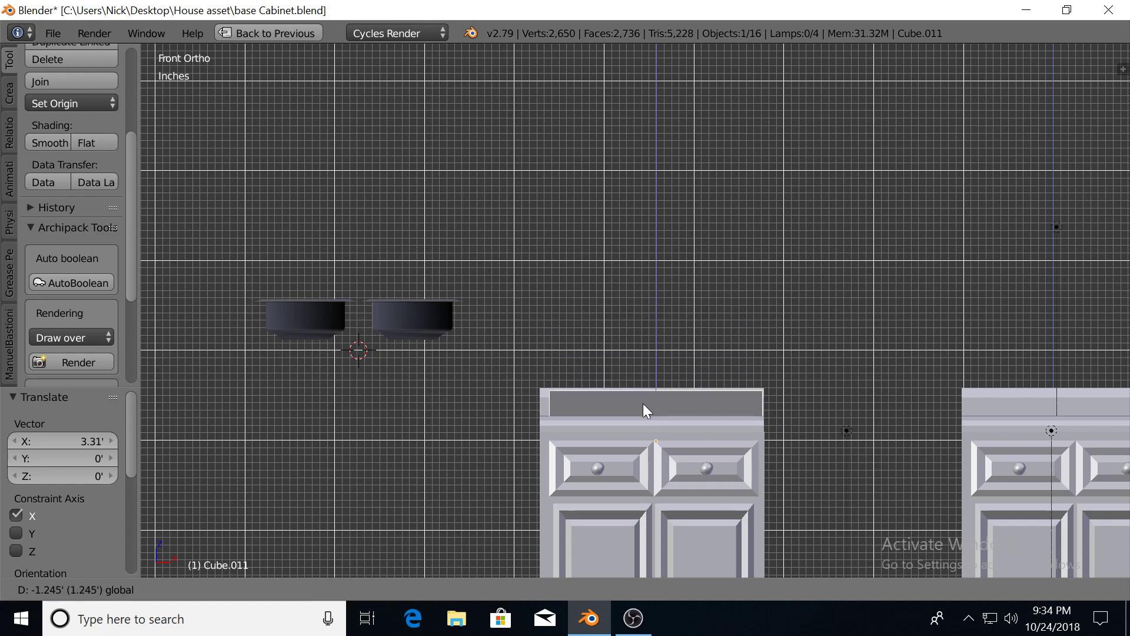
left_click(641, 422)
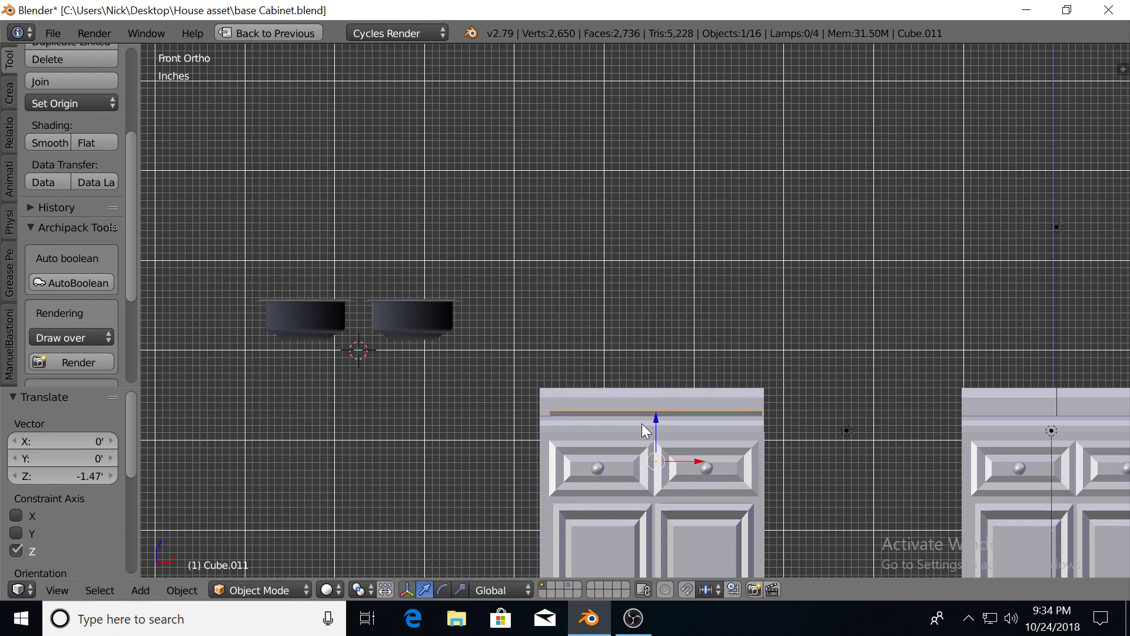
Fine-tune the cube's placement on the countertop along Y and by -629 thou along X
key("KP_3")
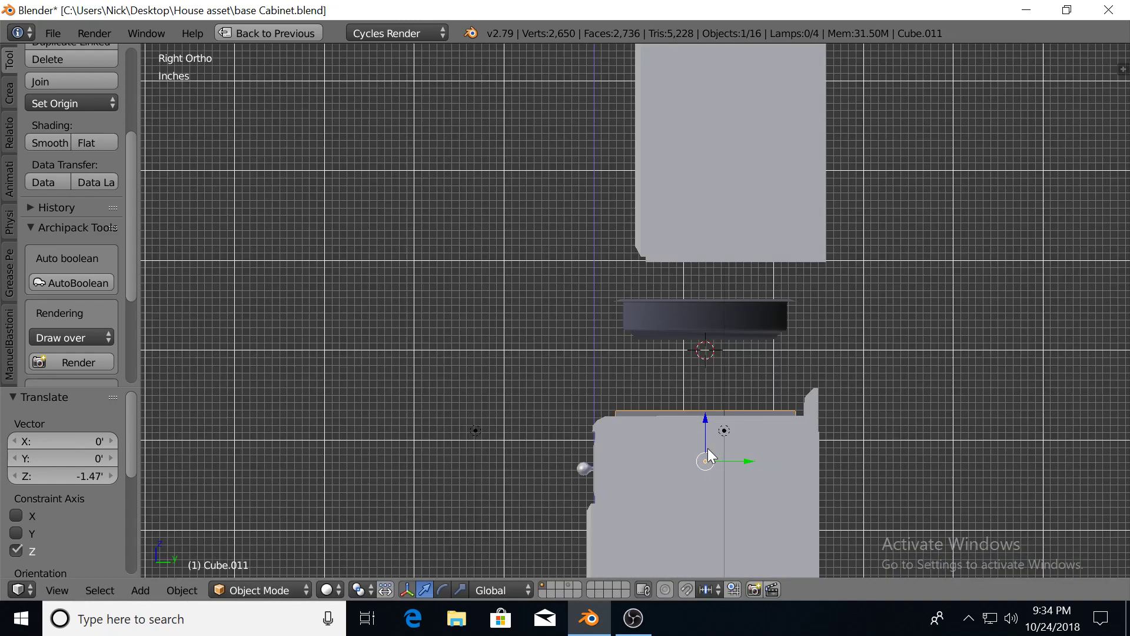
left_click_drag(750, 464, 751, 463)
middle_click_drag(745, 459, 828, 541)
left_click_drag(693, 313, 689, 313)
middle_click_drag(697, 328, 596, 342)
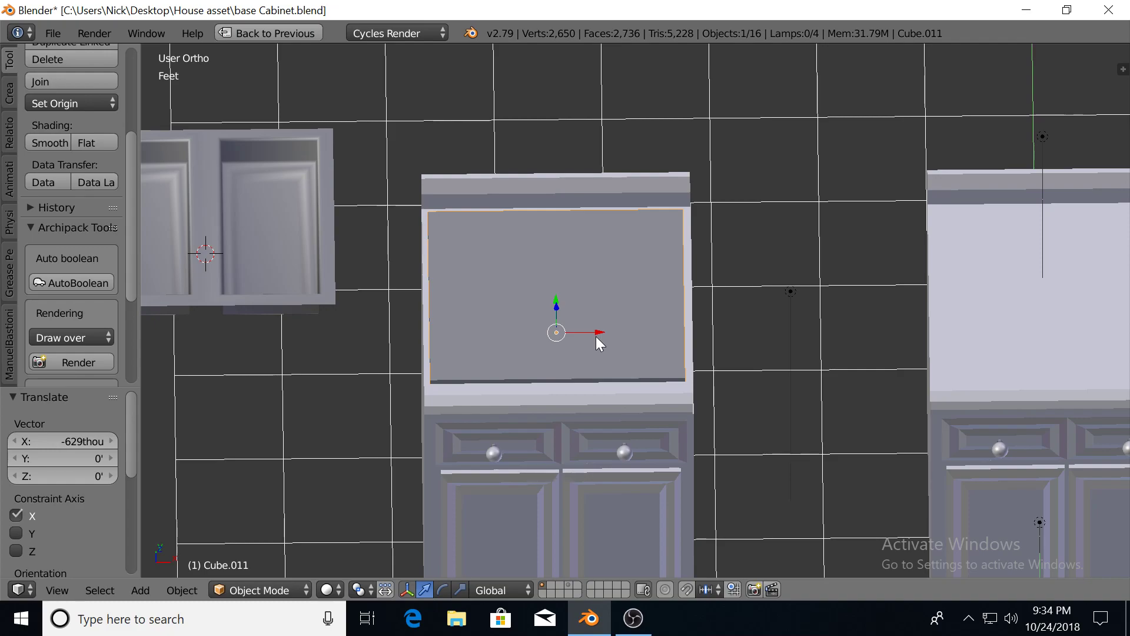
Select the copied cabinet's body, restore the multi-editor layout and hide the tool shelf
mouse_move(487, 390)
middle_mouse_down()
mouse_move(476, 387)
mouse_move(503, 371)
mouse_move(508, 383)
middle_mouse_up()
right_click(479, 397)
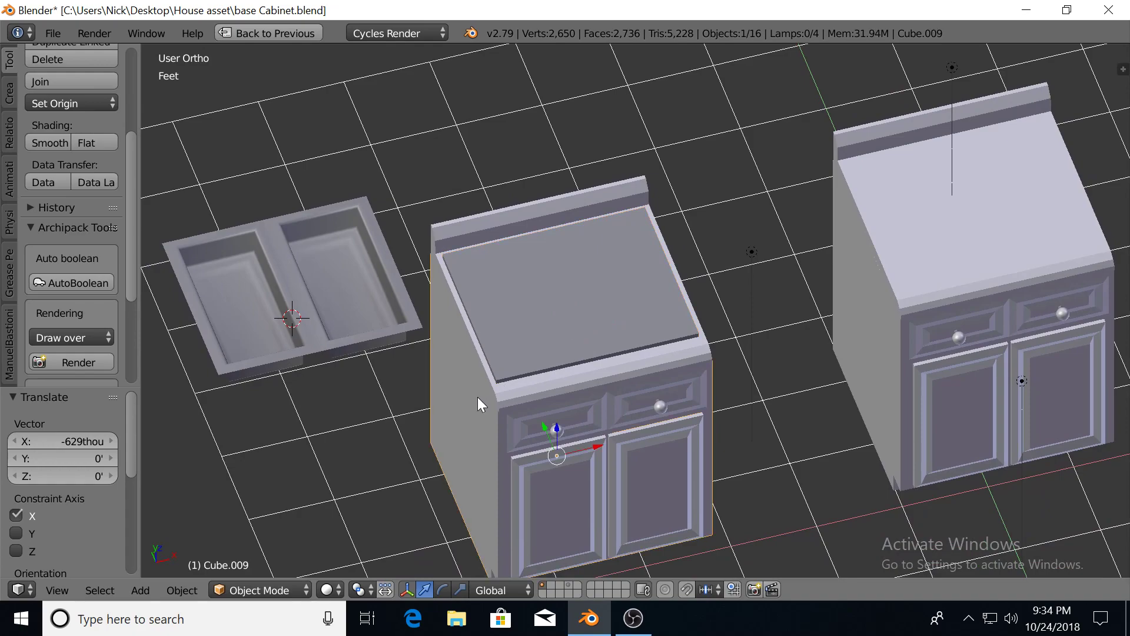
key("ctrl+Up")
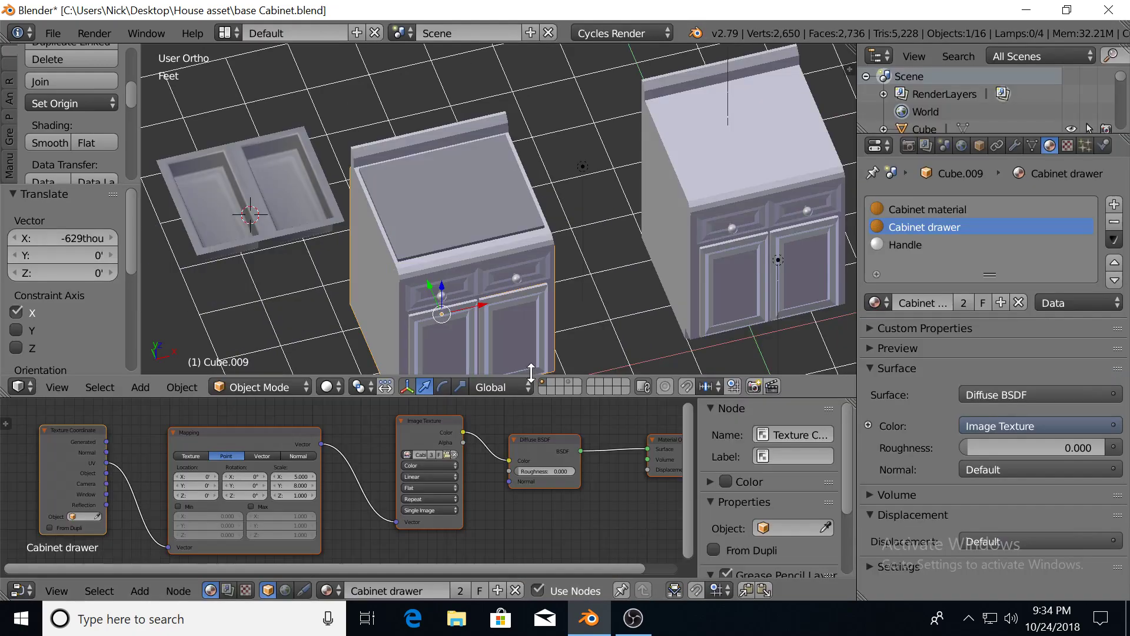
scroll(607, 268, "down", 2)
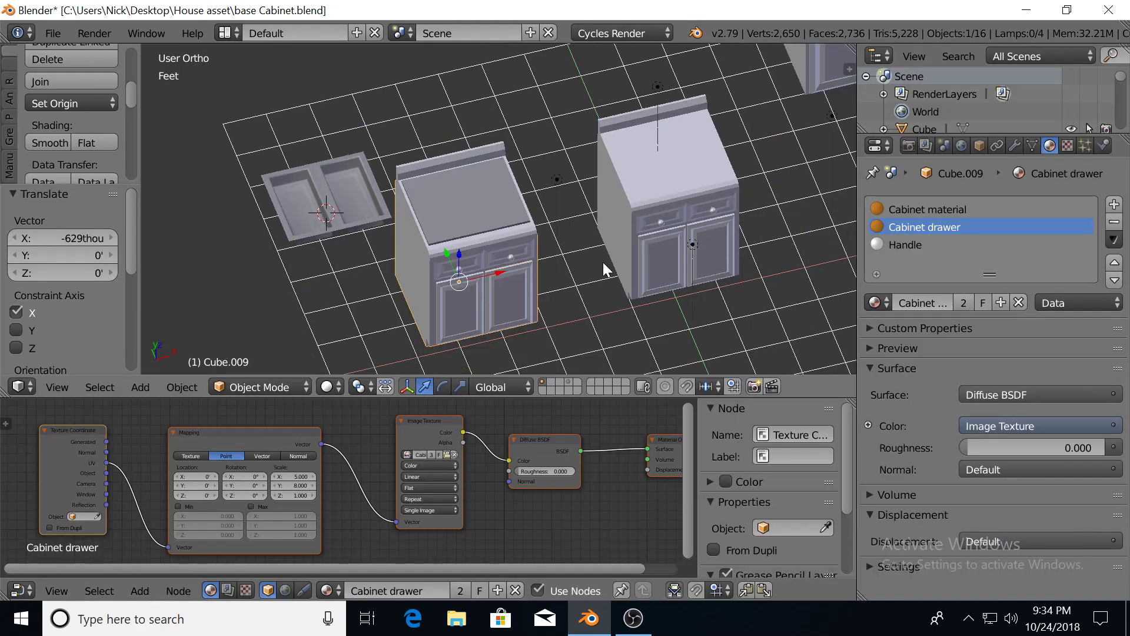
middle_click_drag(602, 260, 586, 238, "shift")
key("t")
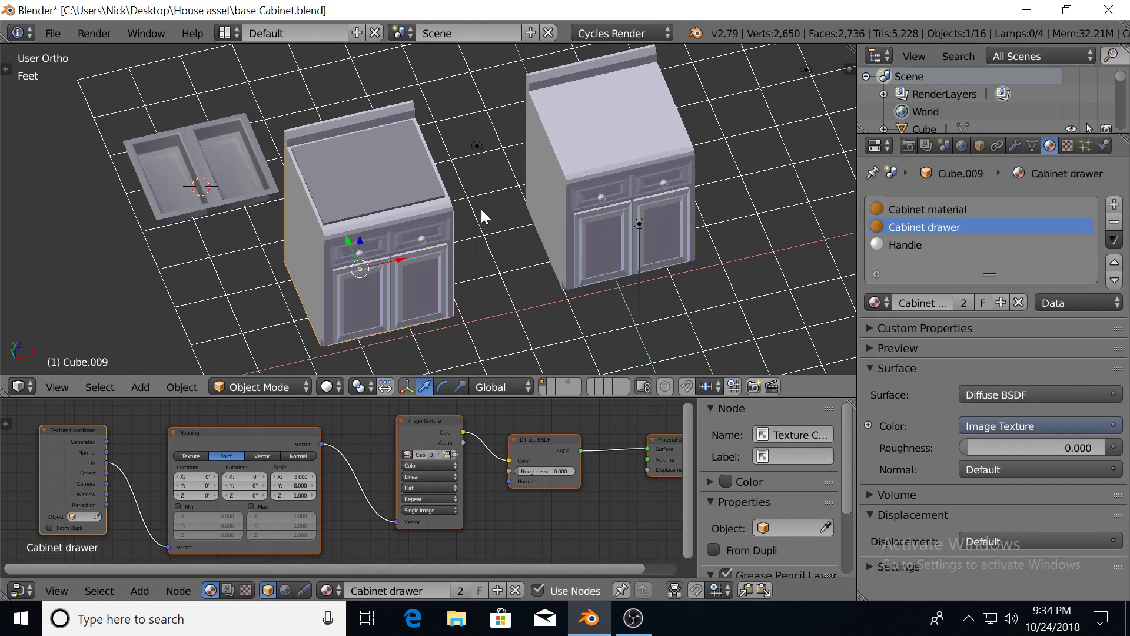
middle_click_drag(385, 242, 426, 231, "shift")
scroll(427, 206, "up", 2)
middle_click_drag(439, 190, 471, 220, "shift")
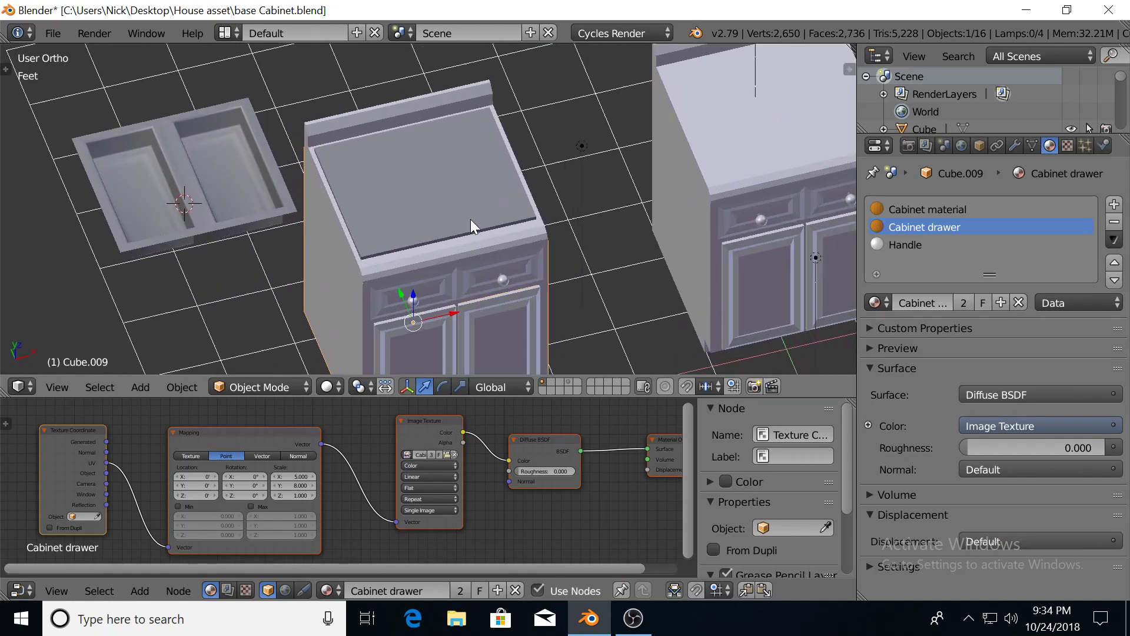
scroll(471, 221, "up", 1)
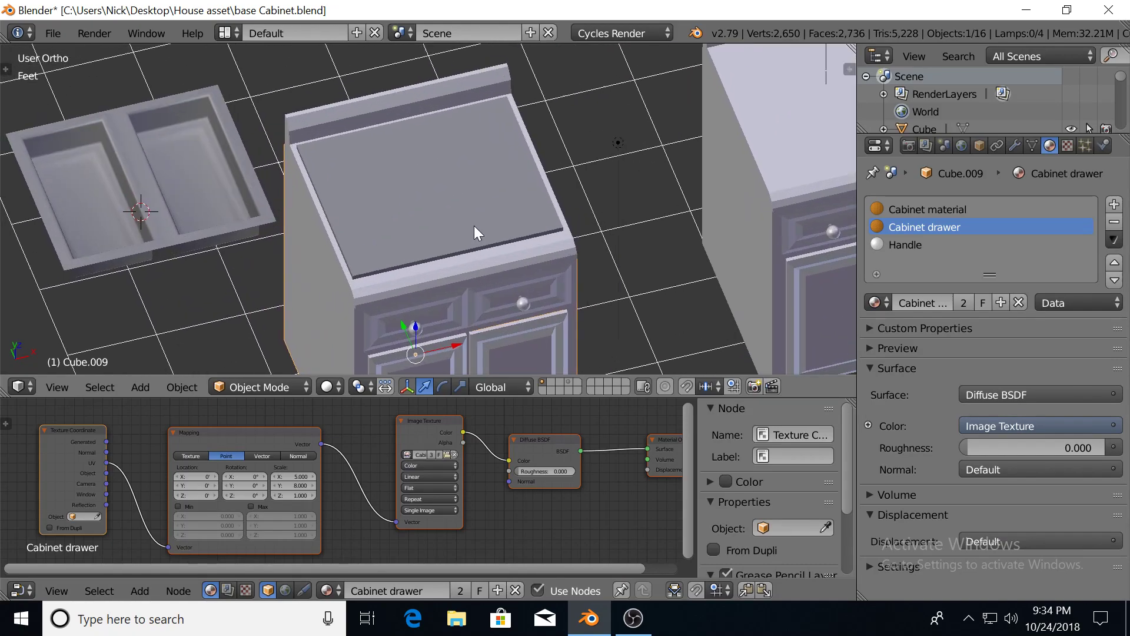
Cut the cube out of the cabinet body with a Boolean modifier set to Difference, and apply it
left_click(1013, 146)
left_click(962, 200)
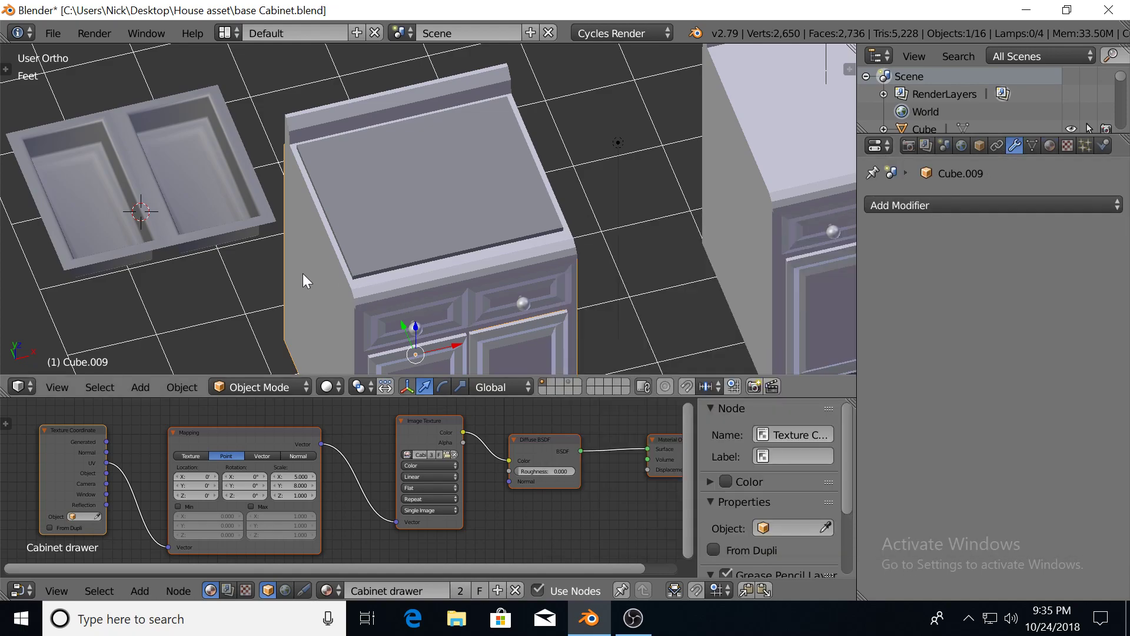
left_click(870, 203)
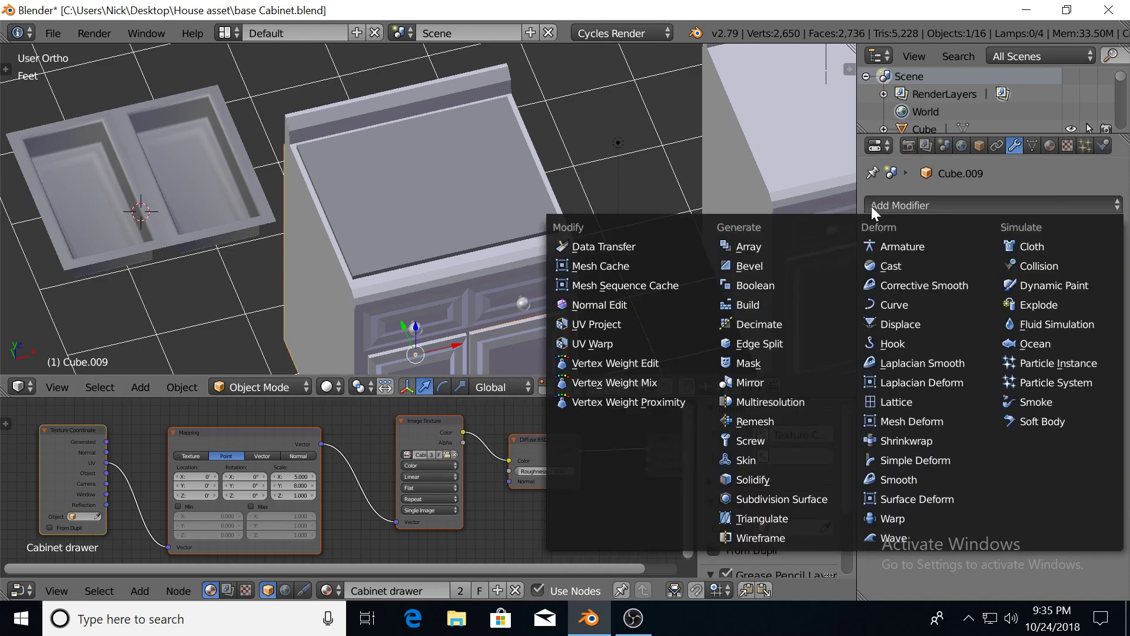
left_click(773, 292)
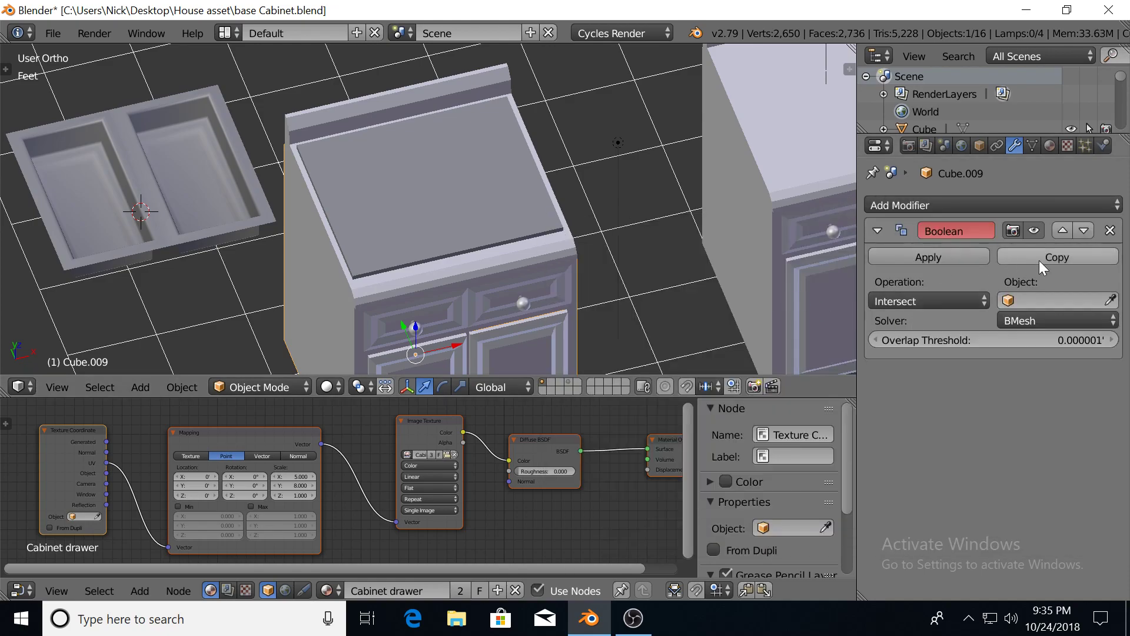
left_click(927, 304)
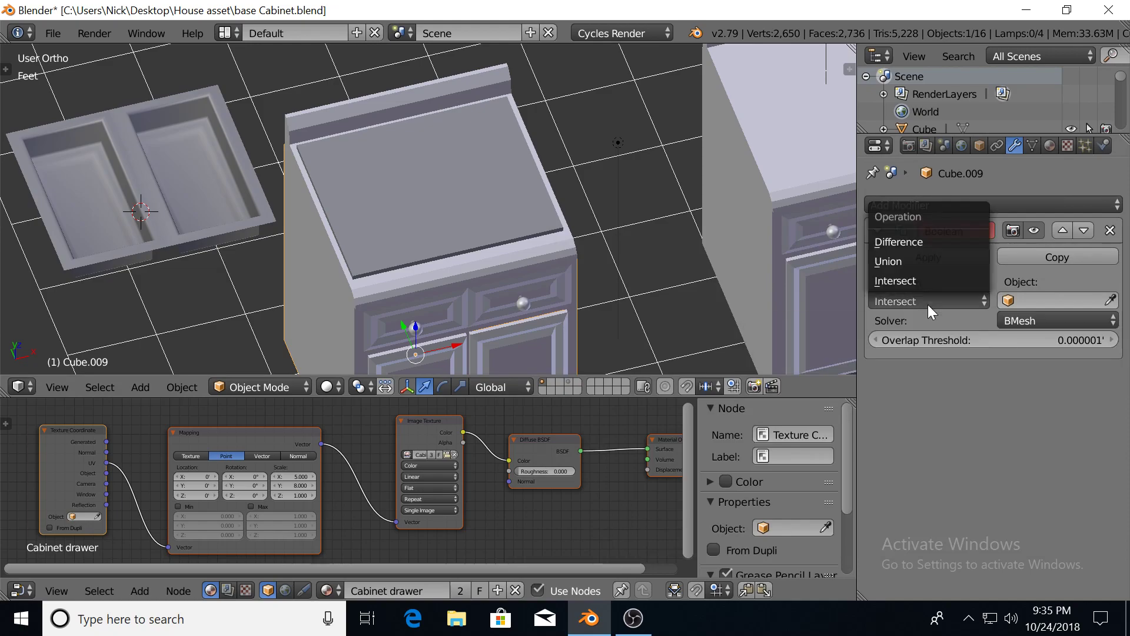
left_click(924, 246)
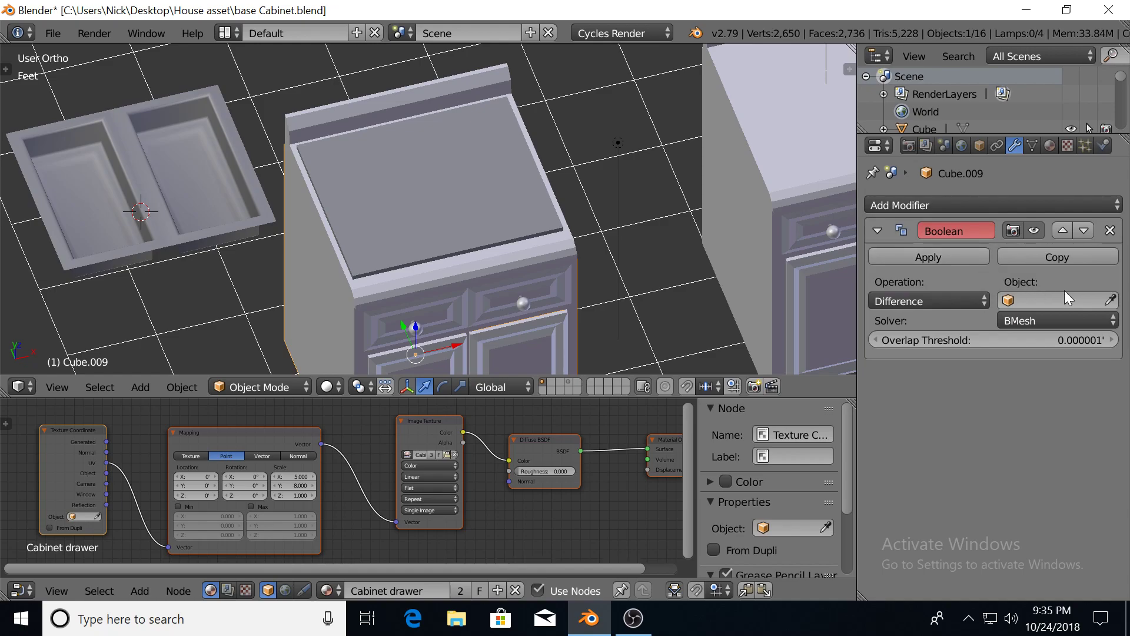
left_click(416, 188)
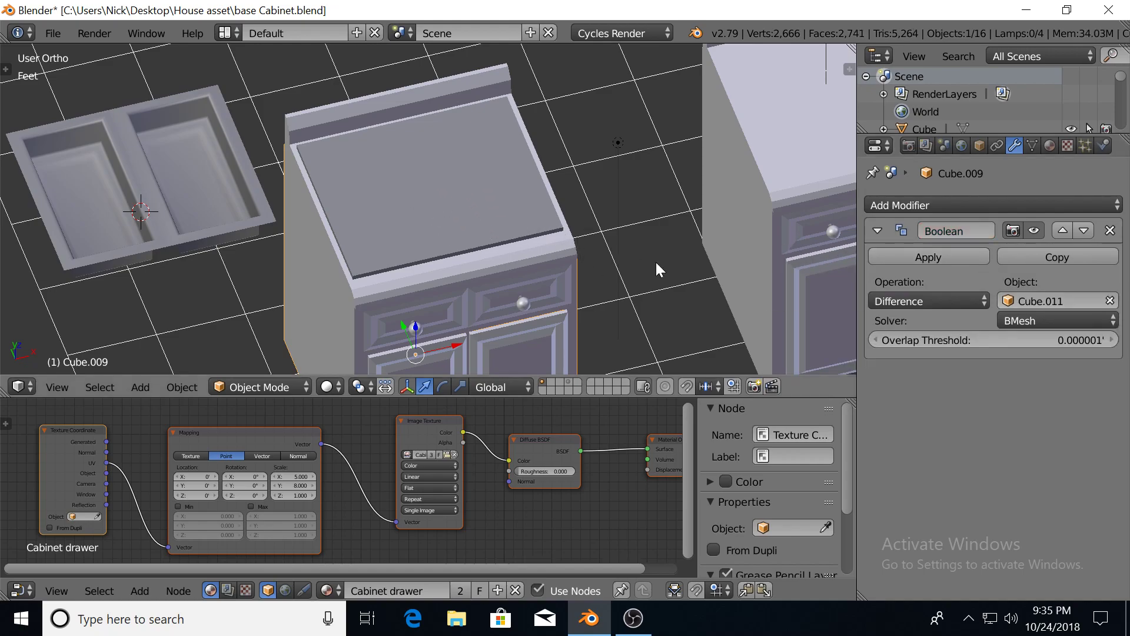
left_click(880, 256)
Move the cutting cube aside along X and inspect the countertop's mesh in Edit Mode
right_click(435, 218)
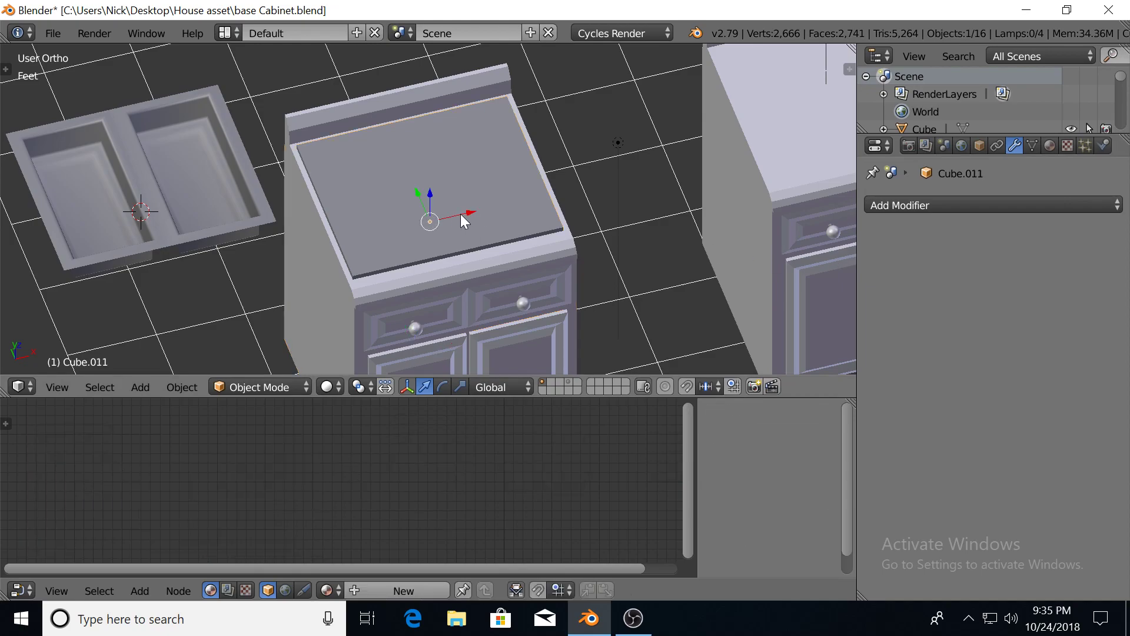
left_click_drag(474, 213, 698, 186)
middle_click_drag(392, 262, 446, 264)
right_click(388, 249)
key("Tab")
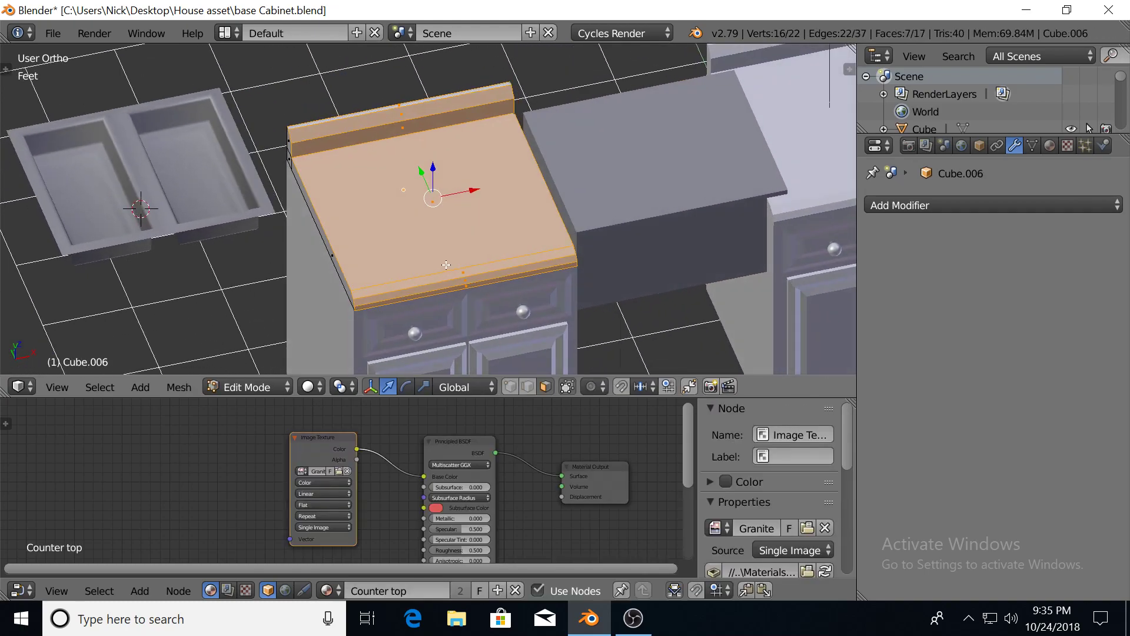
key("Tab")
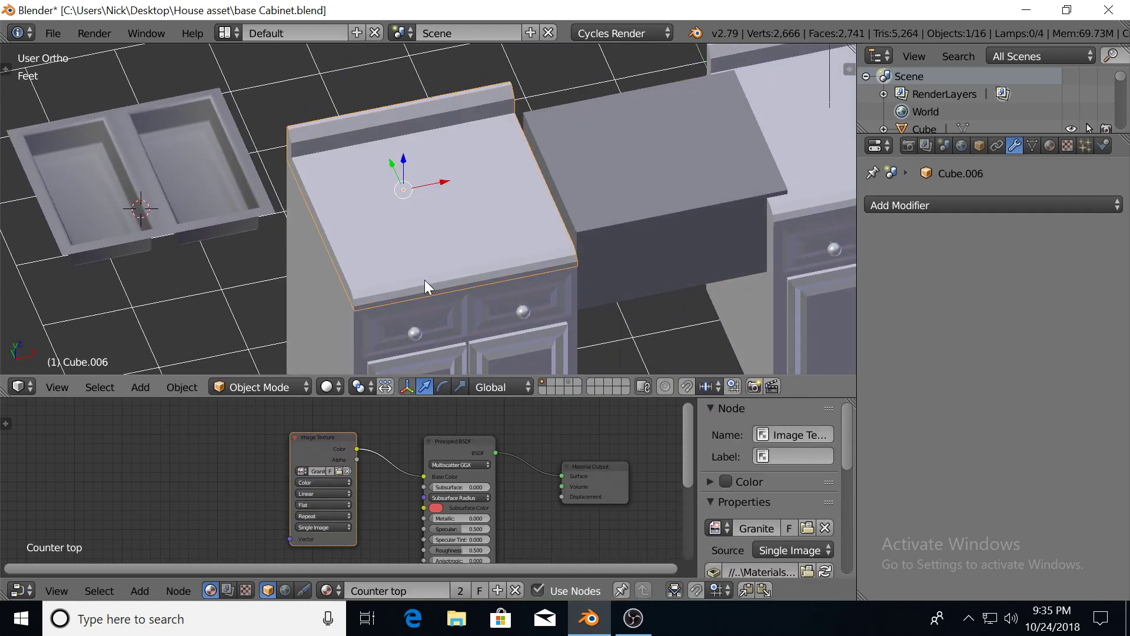
Undo the cutting cube's sideways move
right_click(630, 188)
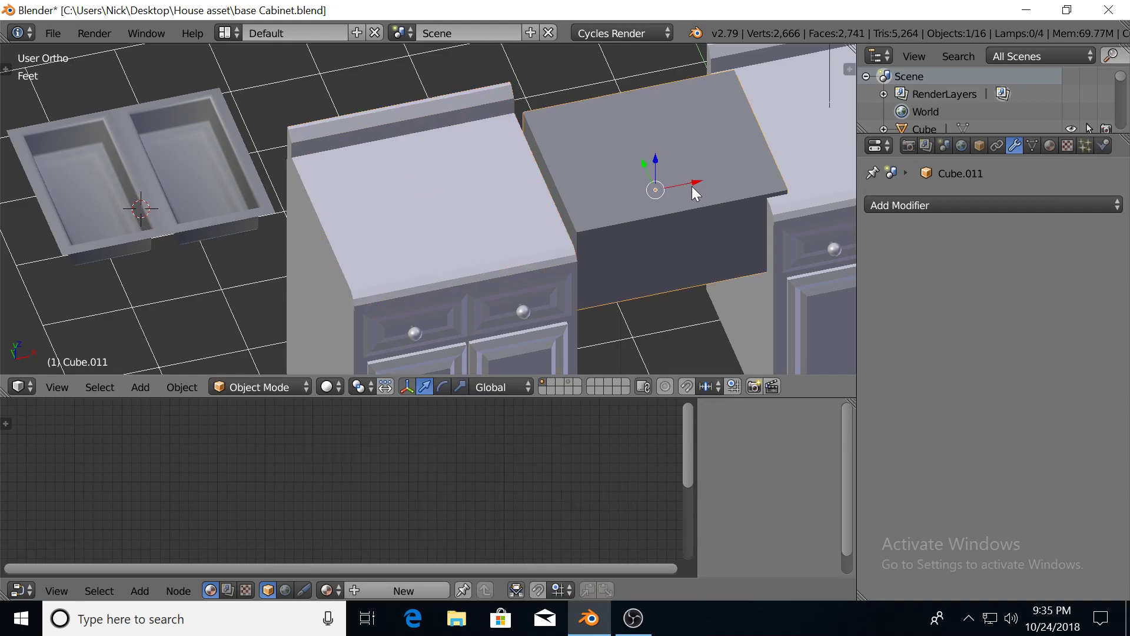
key("ctrl+z")
key("ctrl+z")
key("ctrl+z")
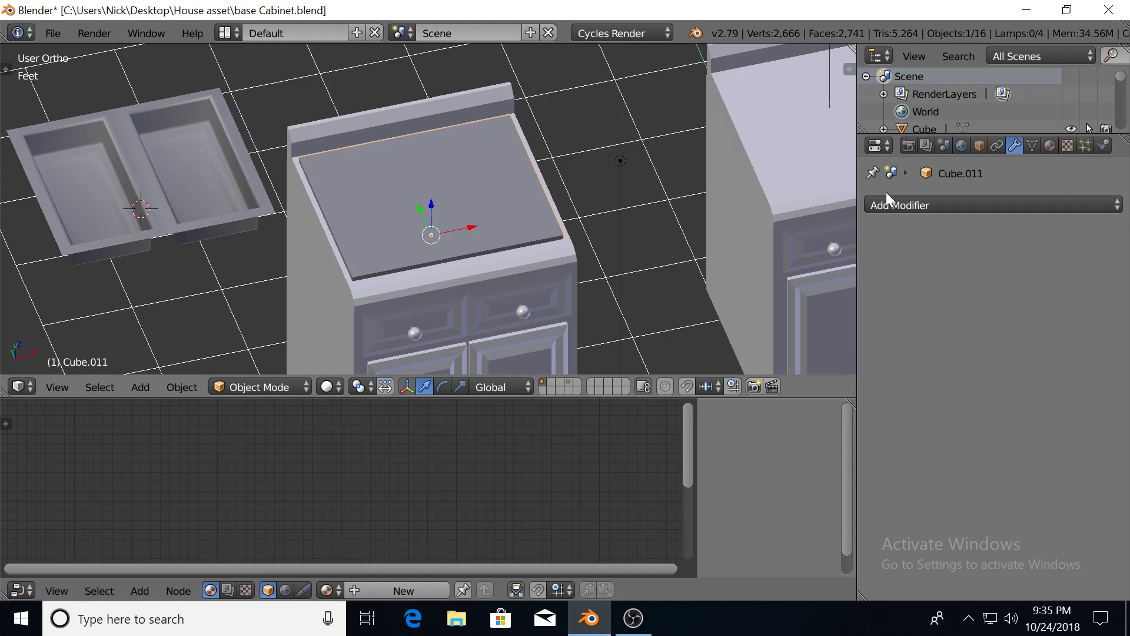
Add a Boolean modifier set to Difference to the cutting cube
left_click(1006, 200)
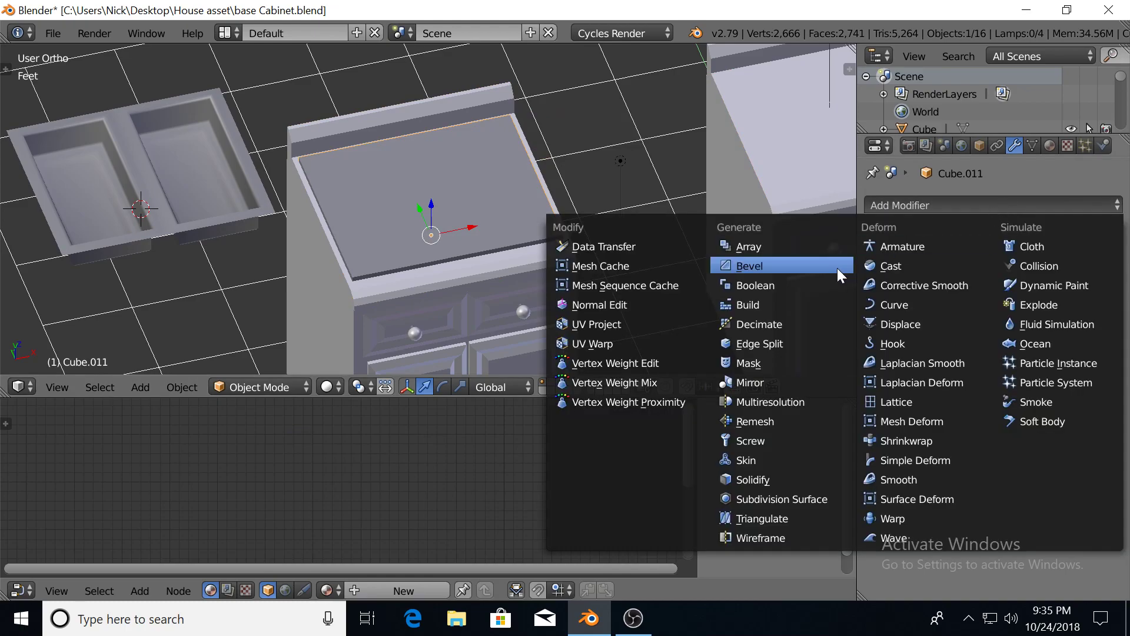
left_click(789, 291)
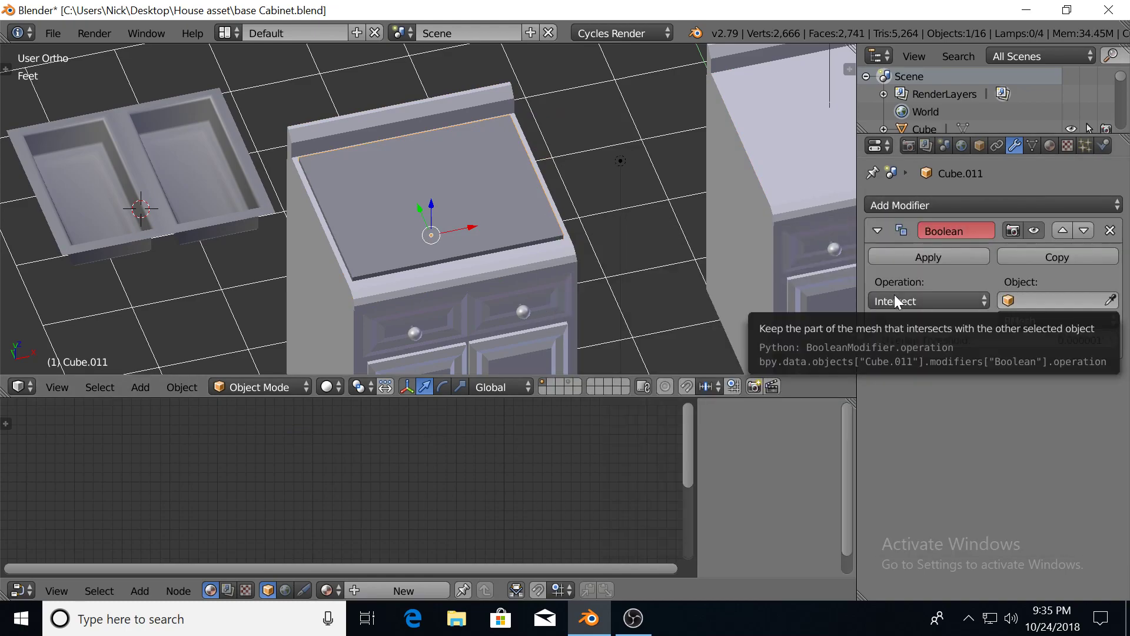
left_click(955, 303)
left_click(939, 233)
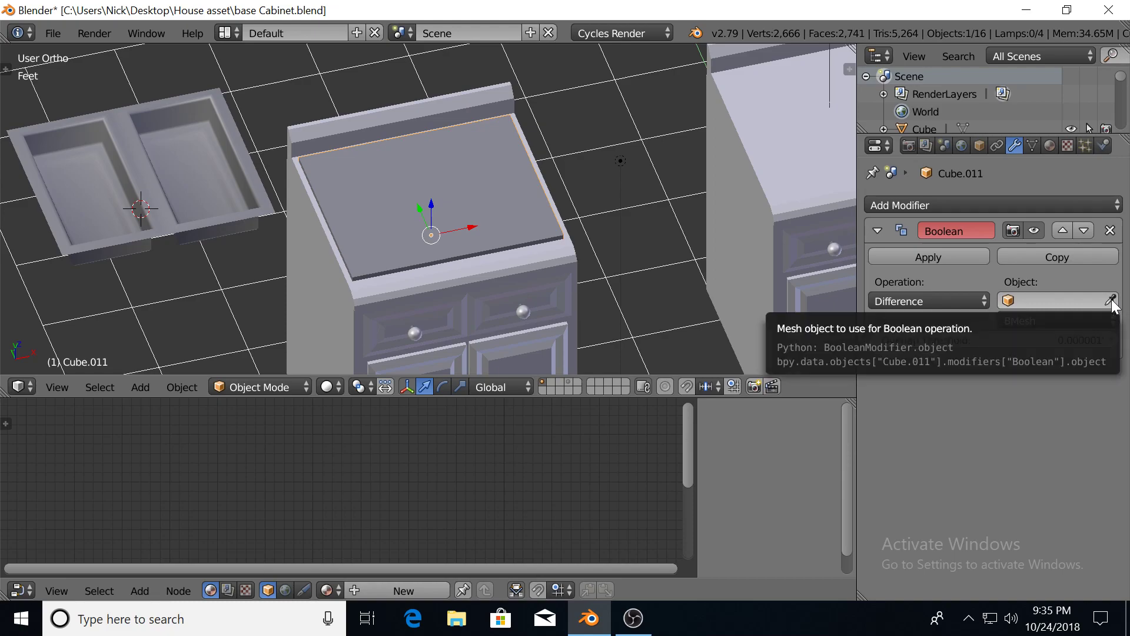
Cut the cube out of the countertop with a Boolean modifier set to Difference, and apply it
right_click(318, 133)
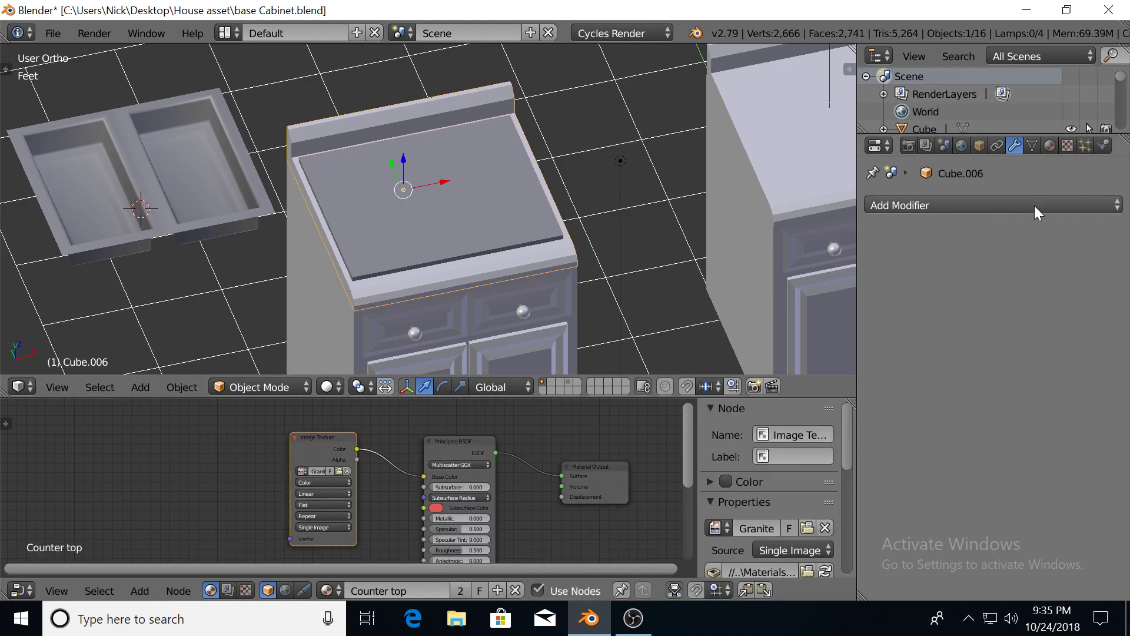
left_click(995, 206)
left_click(768, 285)
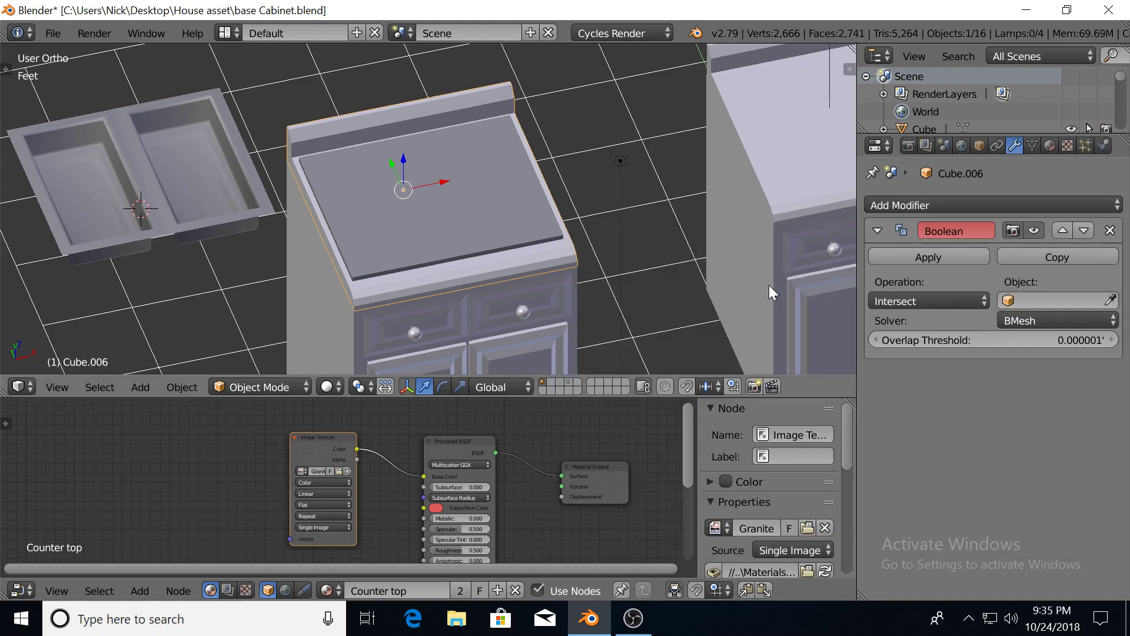
left_click(948, 299)
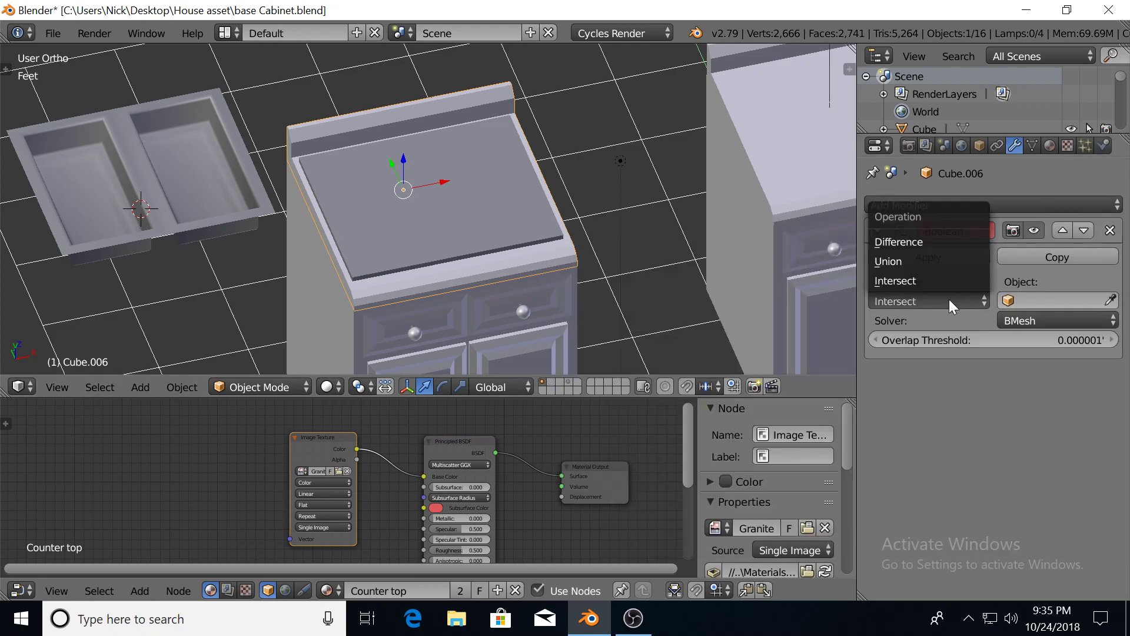
left_click(938, 240)
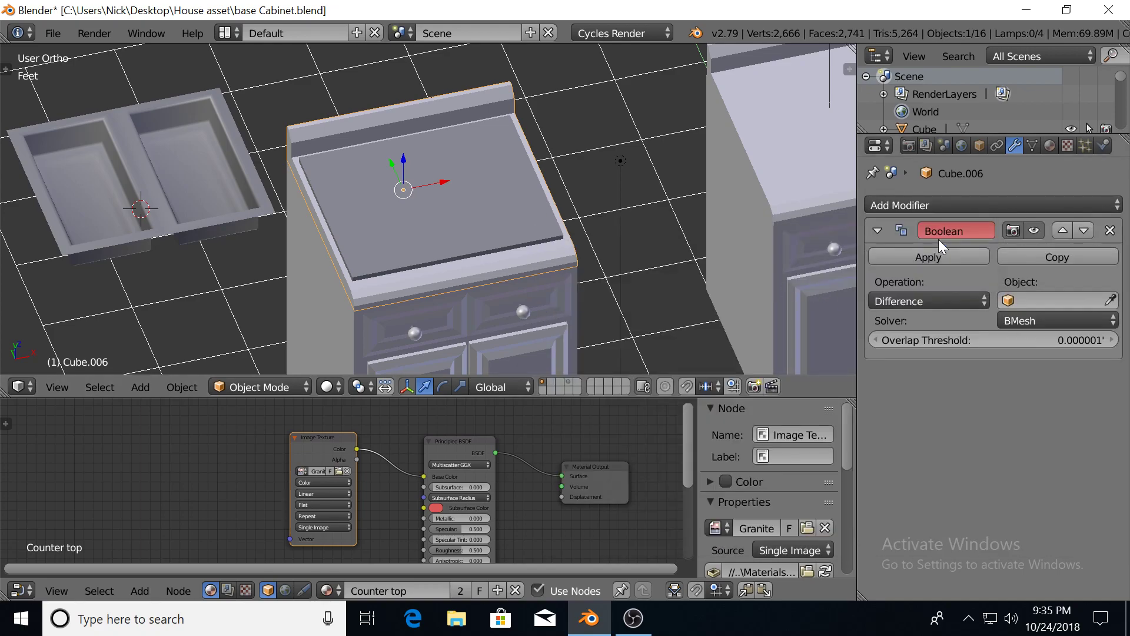
left_click(1110, 299)
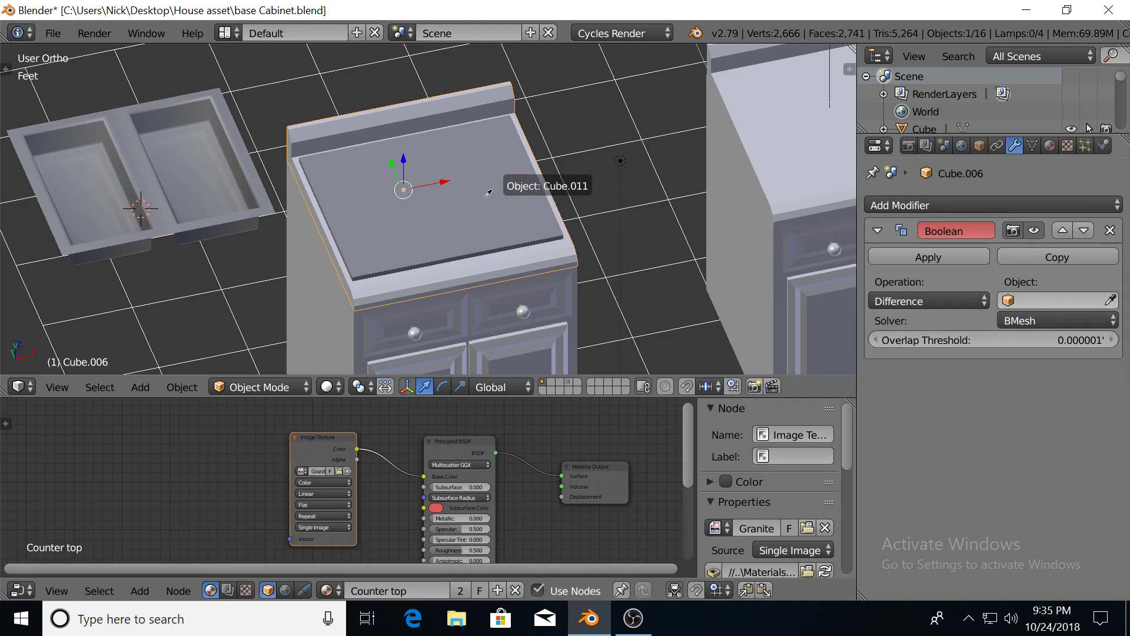
left_click(483, 197)
left_click(941, 255)
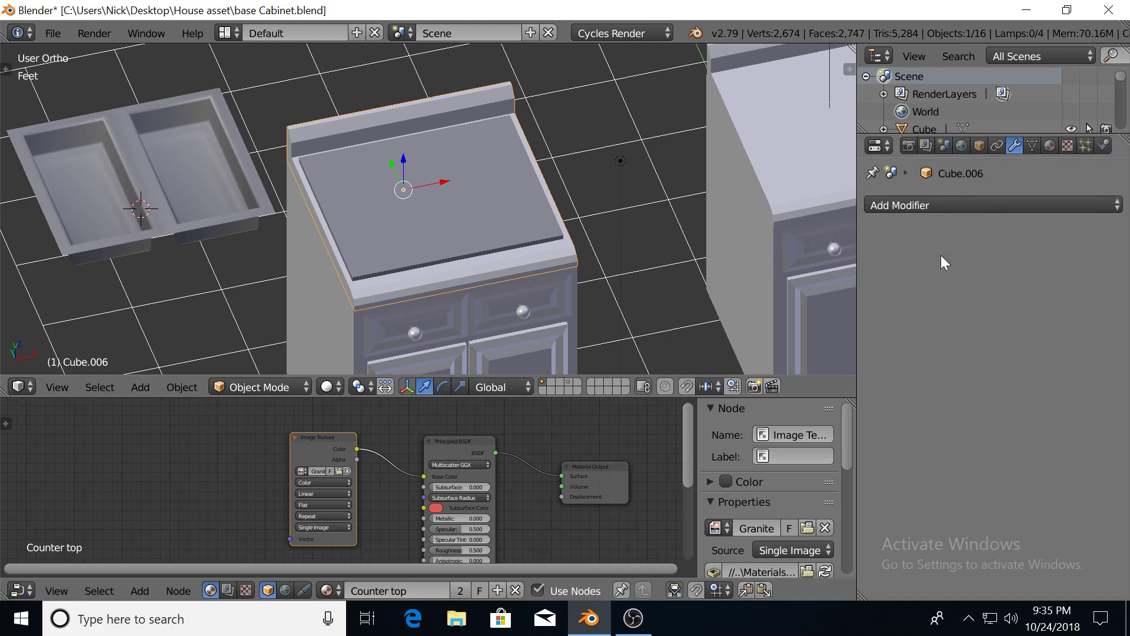
Delete the cutting cube from the countertop opening
left_click_drag(446, 185, 634, 170)
right_click(633, 164)
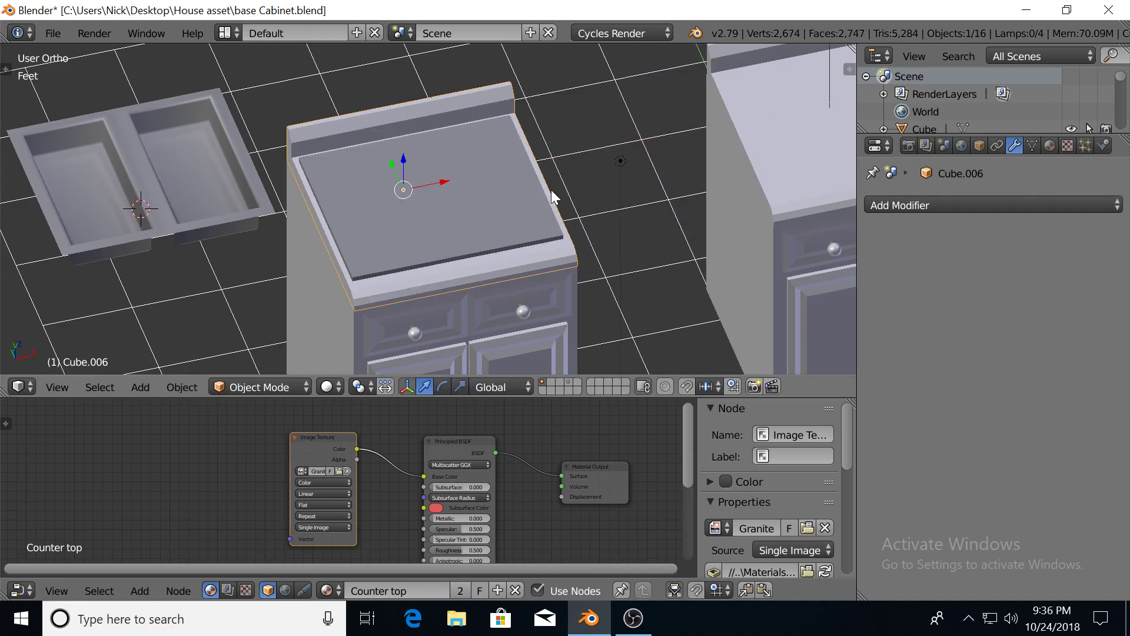
right_click(504, 203)
left_click_drag(471, 227, 740, 173)
key("x")
left_click(737, 171)
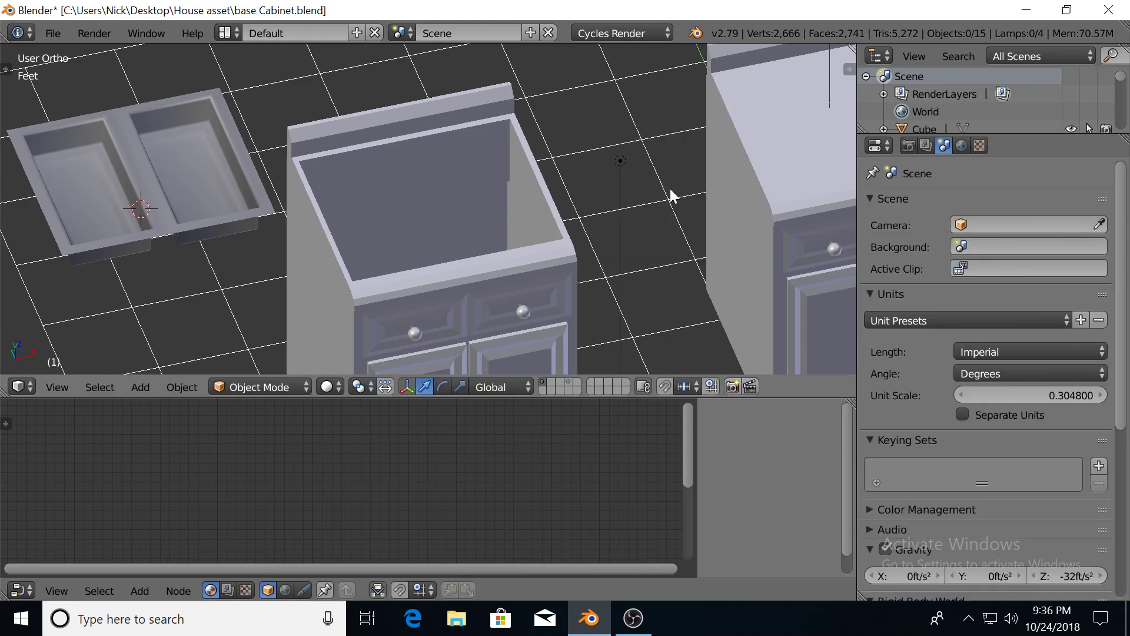
Move the double-basin sink along X over the cut-out cabinet and lower it along Z toward the opening
scroll(612, 206, "up", 3)
middle_click_drag(552, 228, 304, 187)
right_click(289, 179)
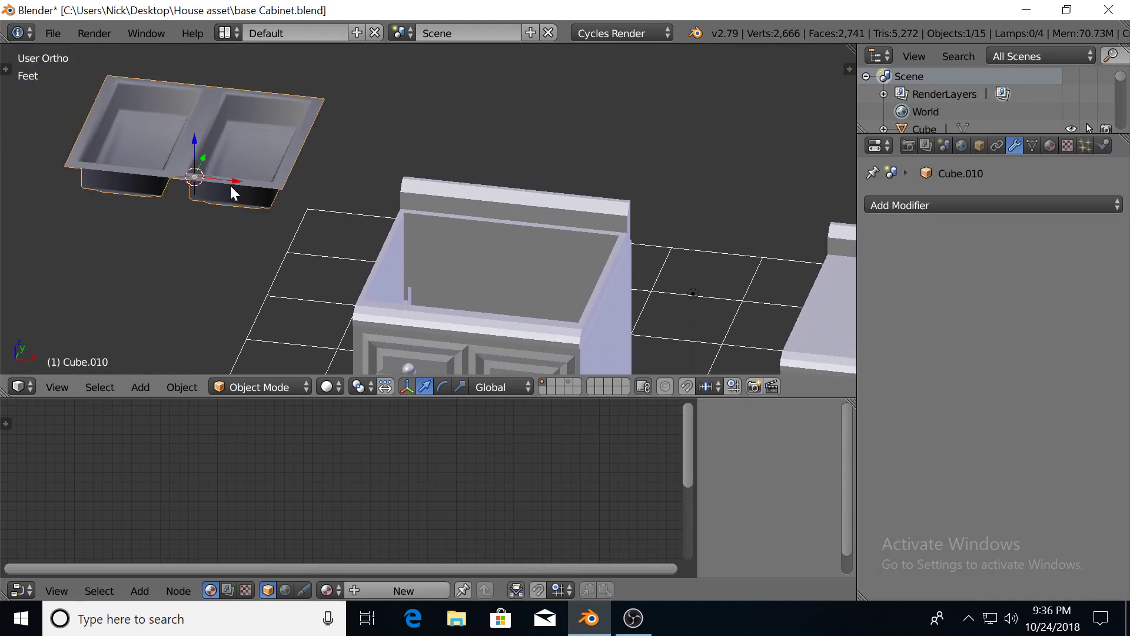
key("g")
key("x")
left_click(504, 217)
key("g")
key("z")
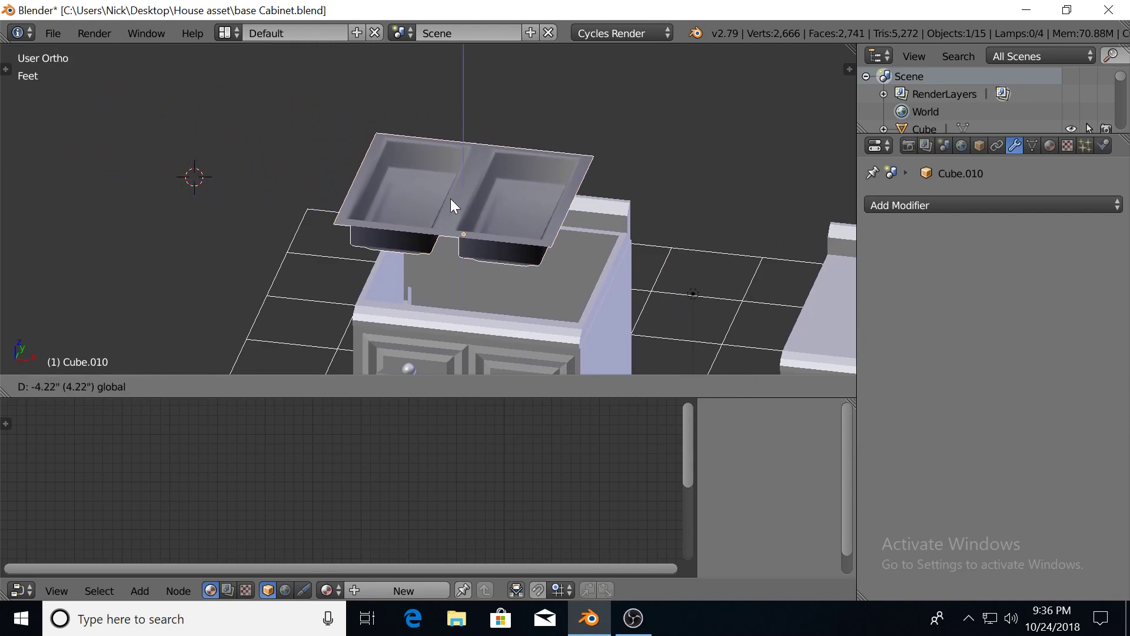
left_click(460, 260)
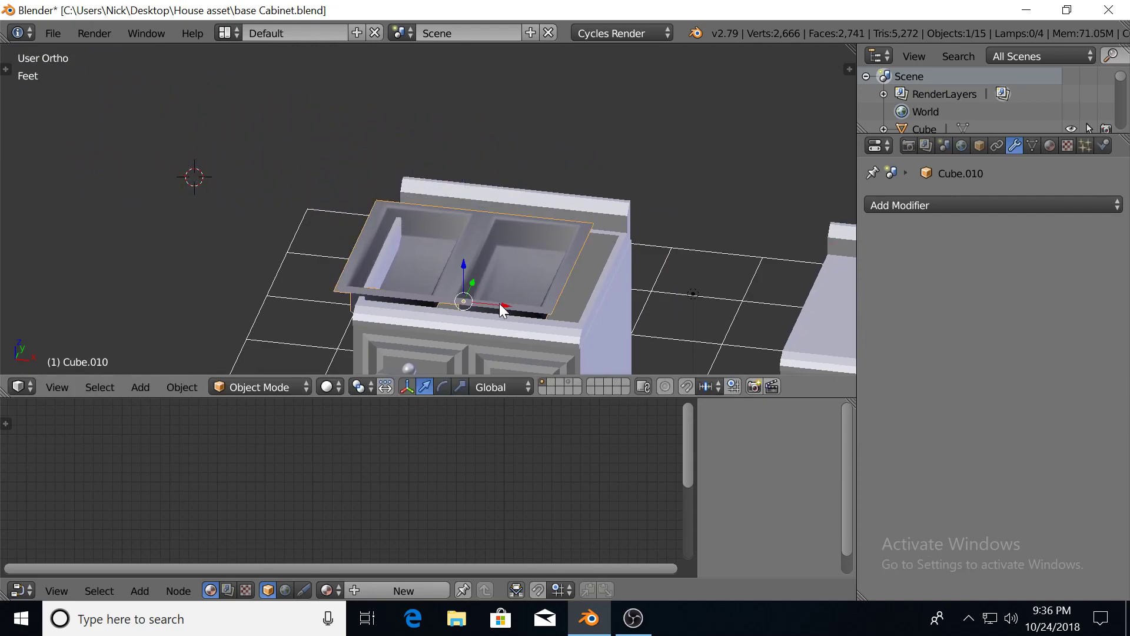
Shift the sink farther along X to line up with the opening and lower it about 1.4 inches into the countertop
key("g")
key("x")
left_click(528, 317)
middle_click_drag(525, 316, 478, 264)
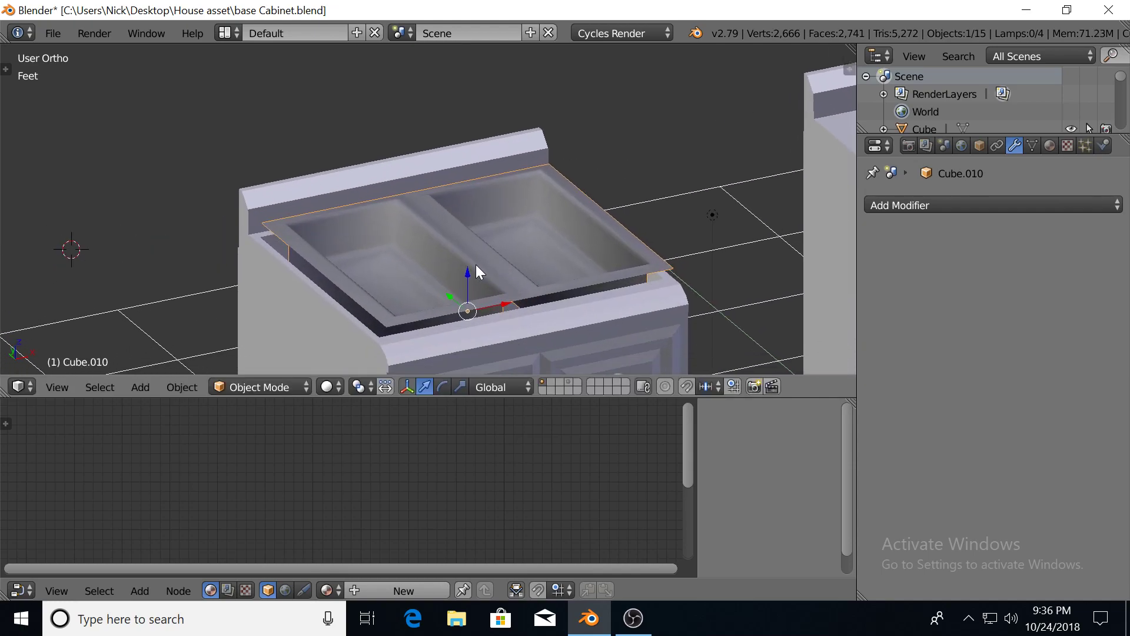
key("g")
key("z")
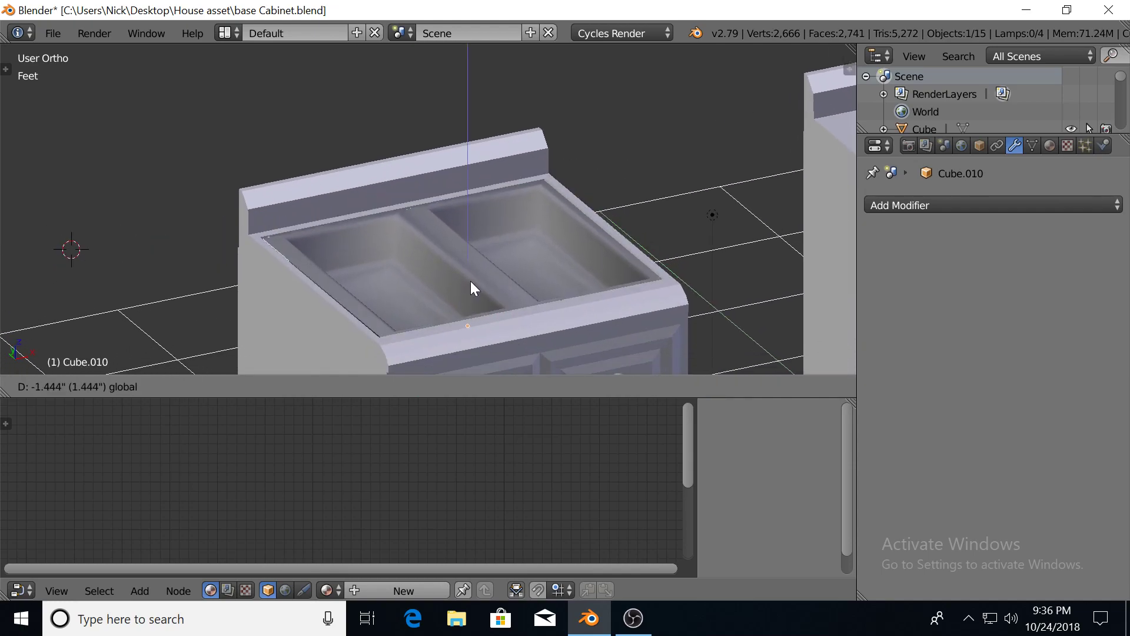
left_click(471, 280)
Nudge the sink about 0.1 inch along negative X and scale it to about 1.03 along X to fill the opening
middle_click_drag(588, 285, 564, 296)
scroll(532, 295, "up", 3)
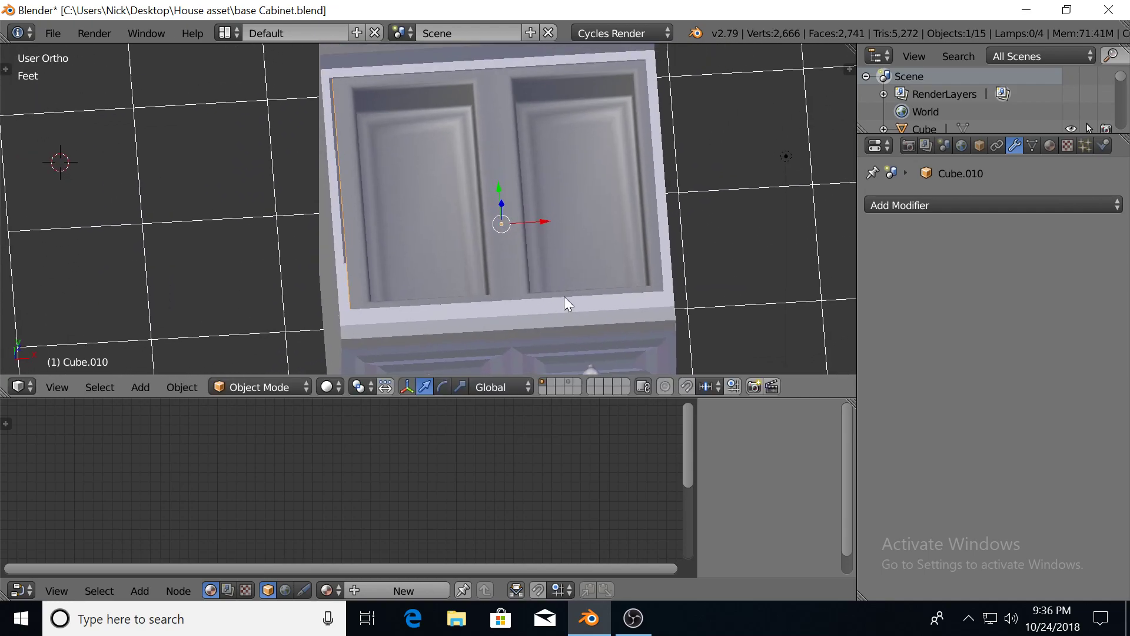
key("g")
key("x")
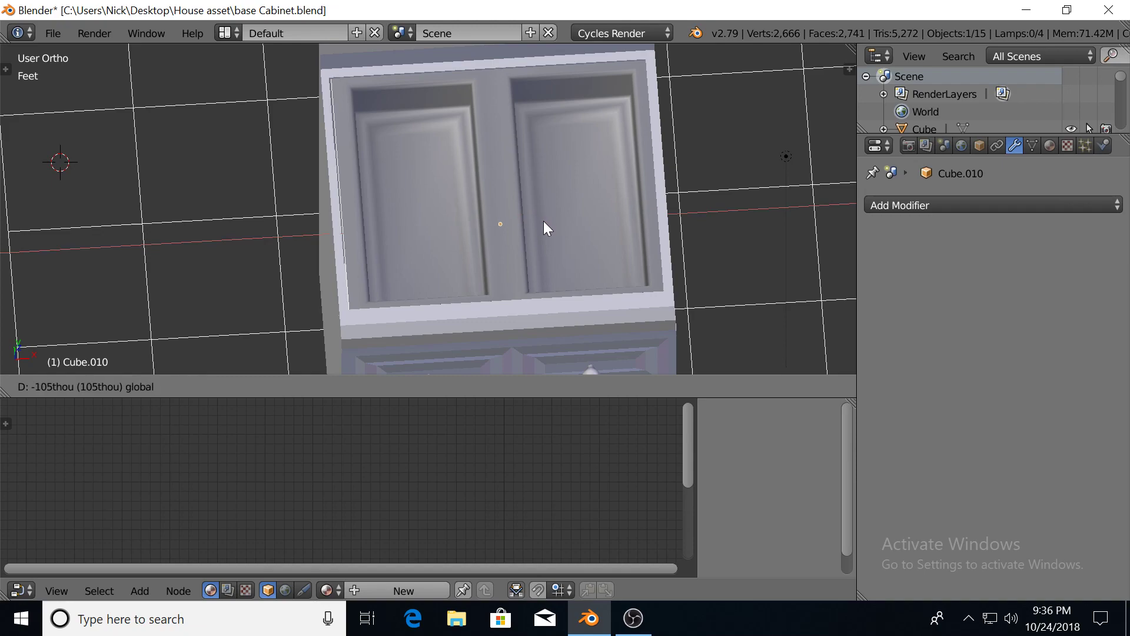
left_click(542, 220)
key("s")
key("x")
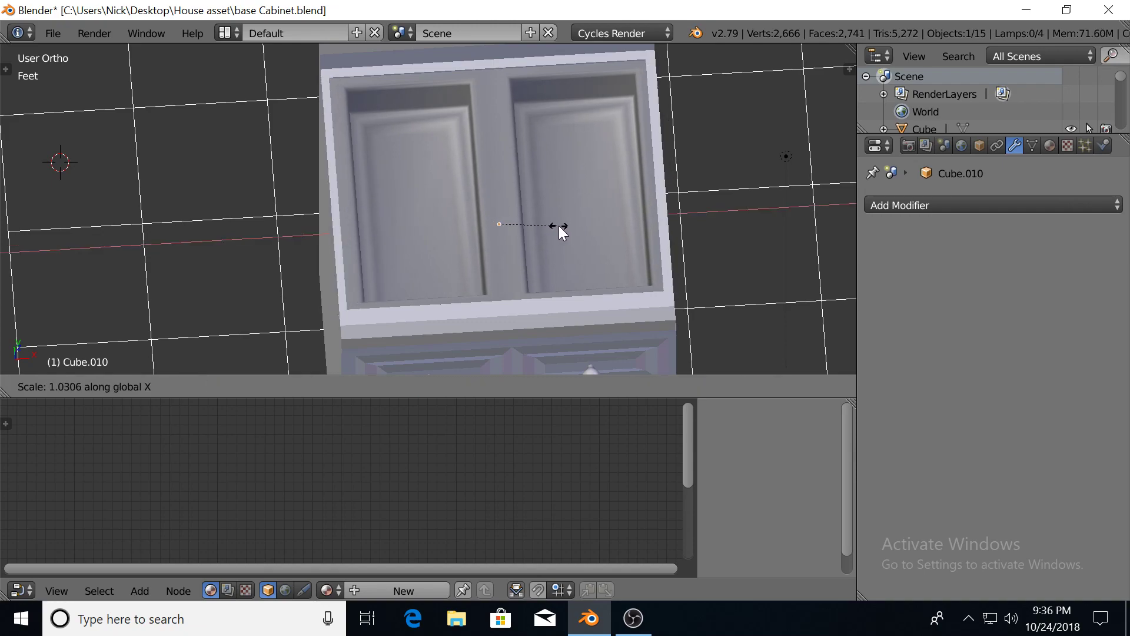
left_click(559, 224)
Raise the sink about 0.23 inches along Z in the countertop opening and check the fit in a rendered preview
middle_click_drag(542, 230, 441, 248)
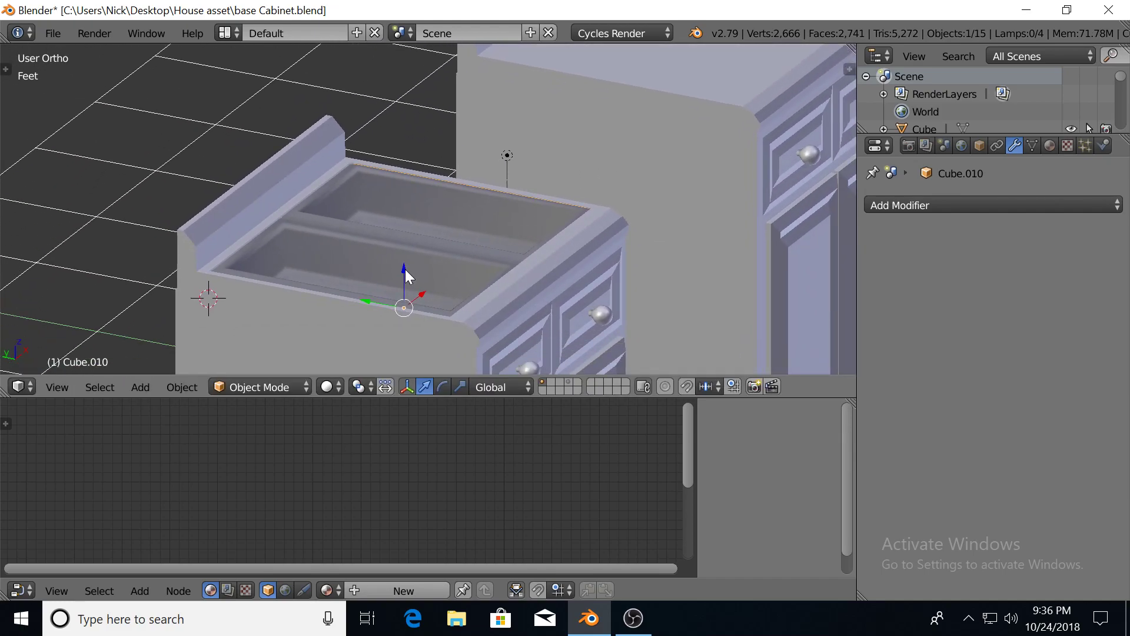
key("g")
key("z")
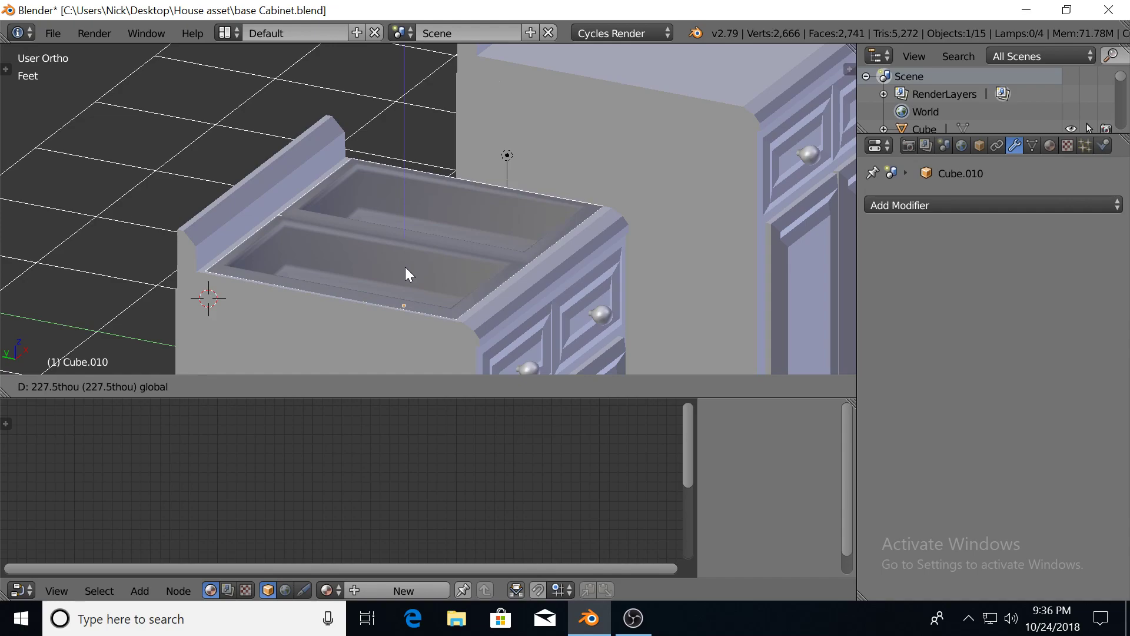
left_click(405, 269)
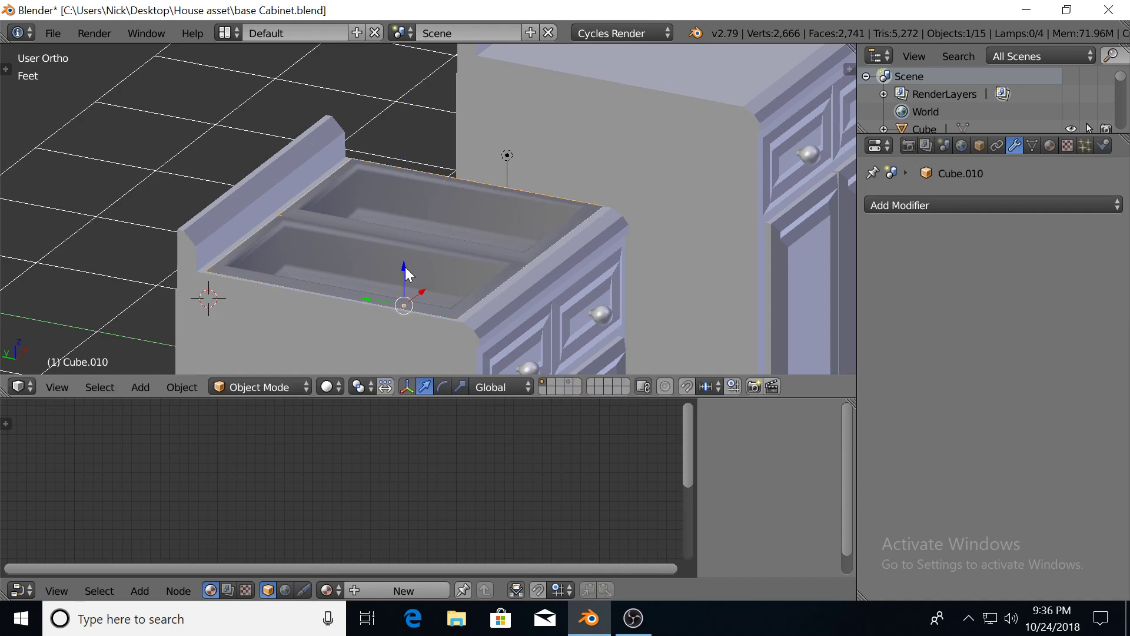
mouse_move(484, 252)
middle_mouse_down()
mouse_move(531, 247)
mouse_move(492, 272)
mouse_move(479, 262)
mouse_move(590, 259)
mouse_move(568, 252)
middle_mouse_up()
key("shift+z")
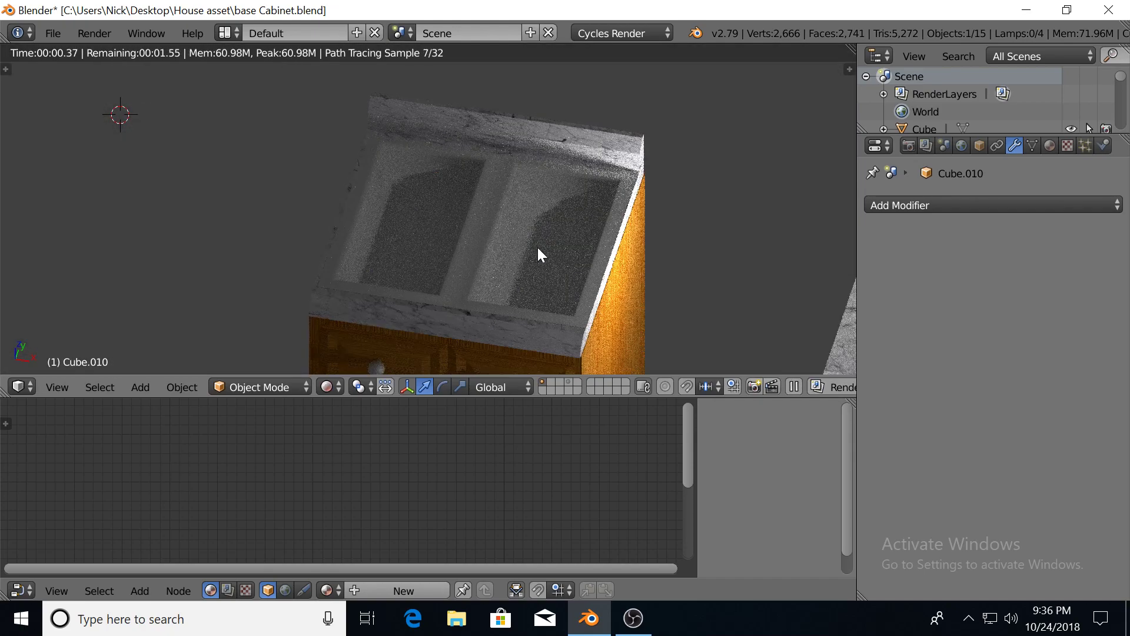
mouse_move(492, 271)
middle_mouse_down()
mouse_move(373, 274)
mouse_move(450, 274)
mouse_move(440, 273)
middle_mouse_up()
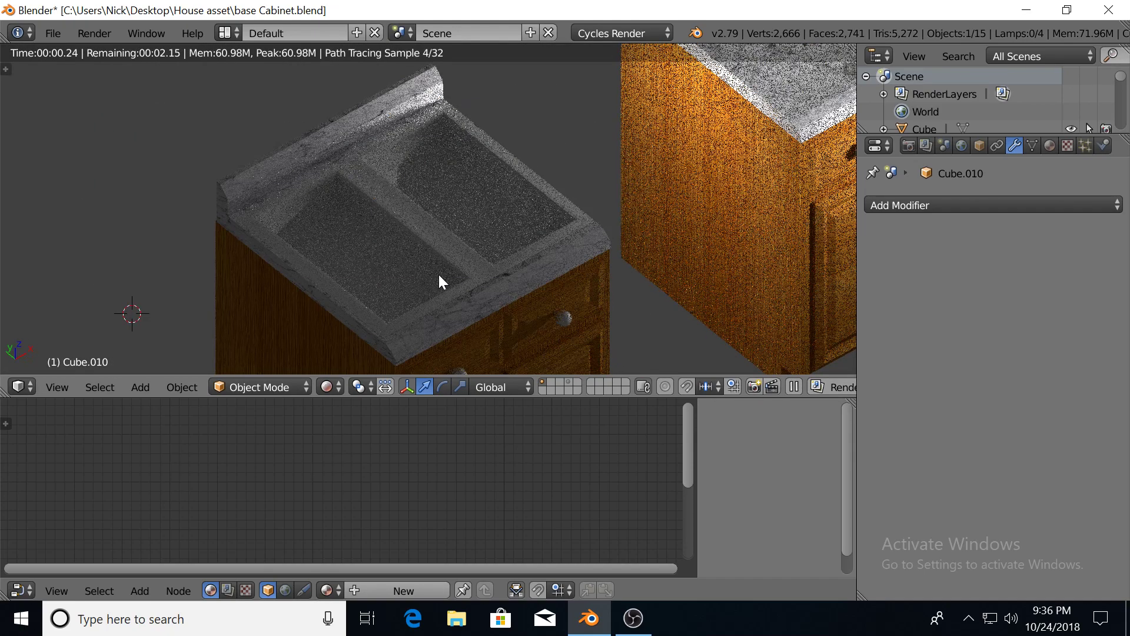
key("shift+z")
Create a new material named Sink on the sink object
scroll(431, 274, "up", 4)
right_click(421, 192)
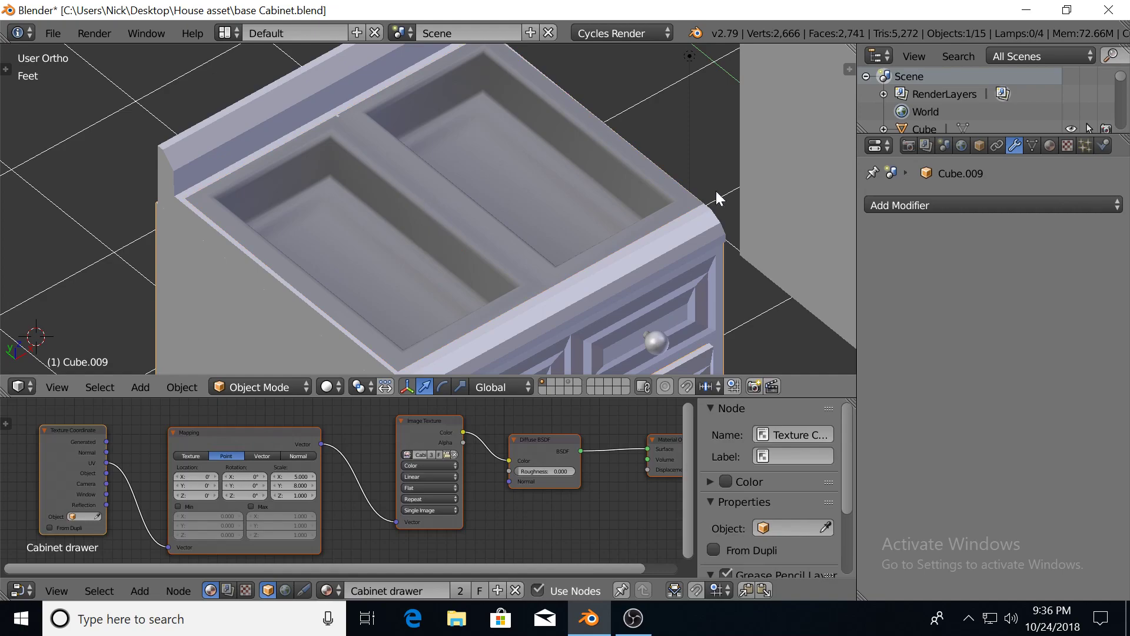
left_click(976, 202)
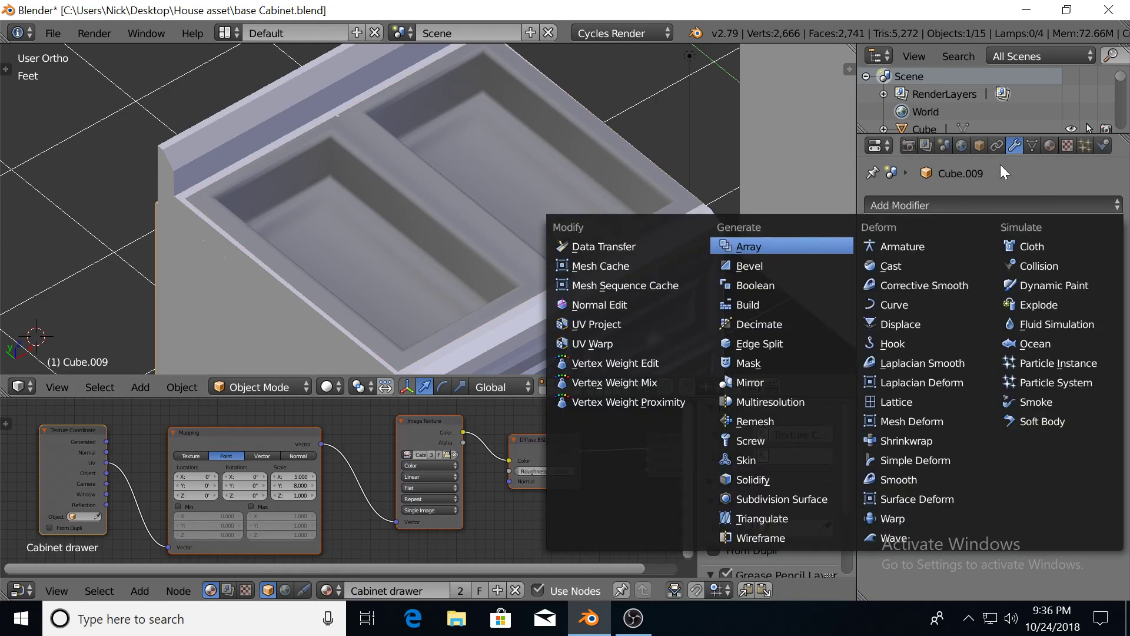
left_click(1045, 142)
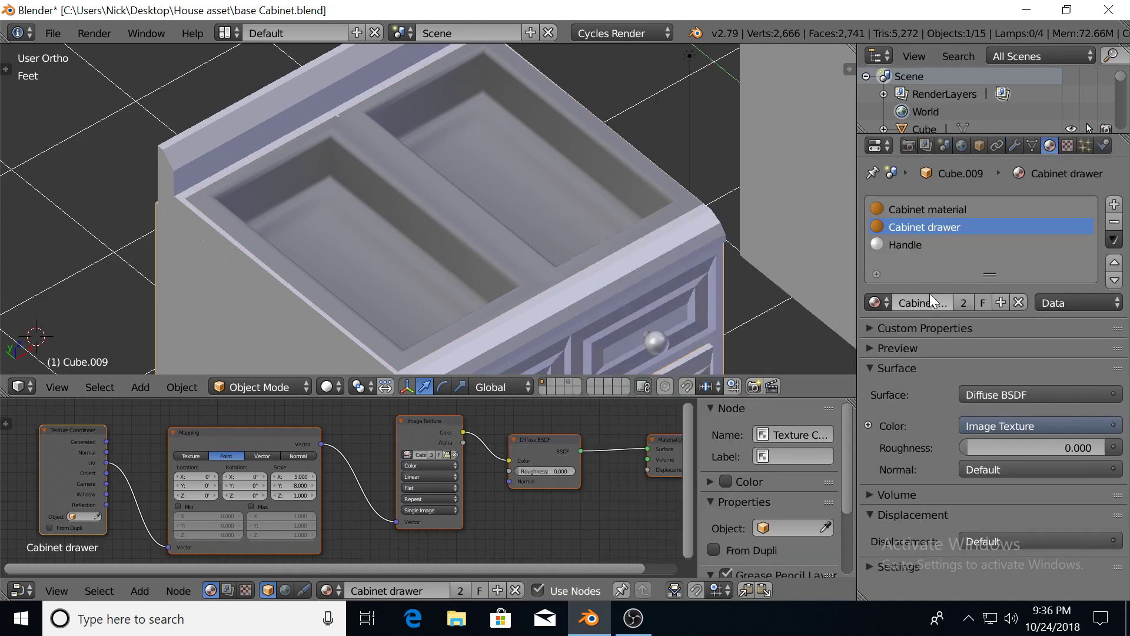
right_click(433, 193)
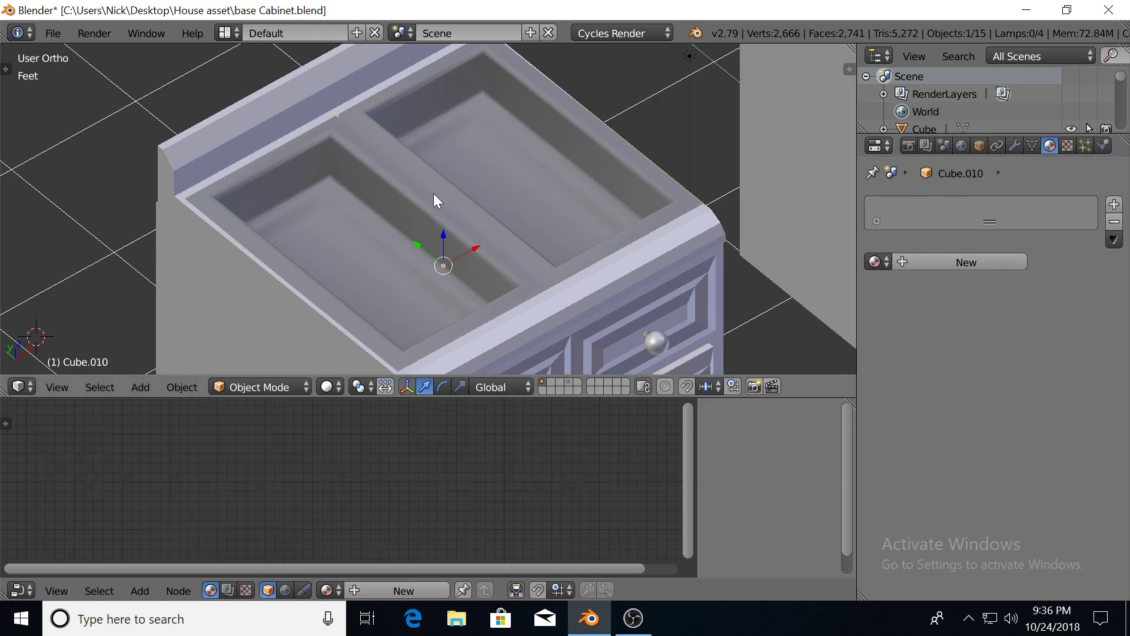
left_click(905, 260)
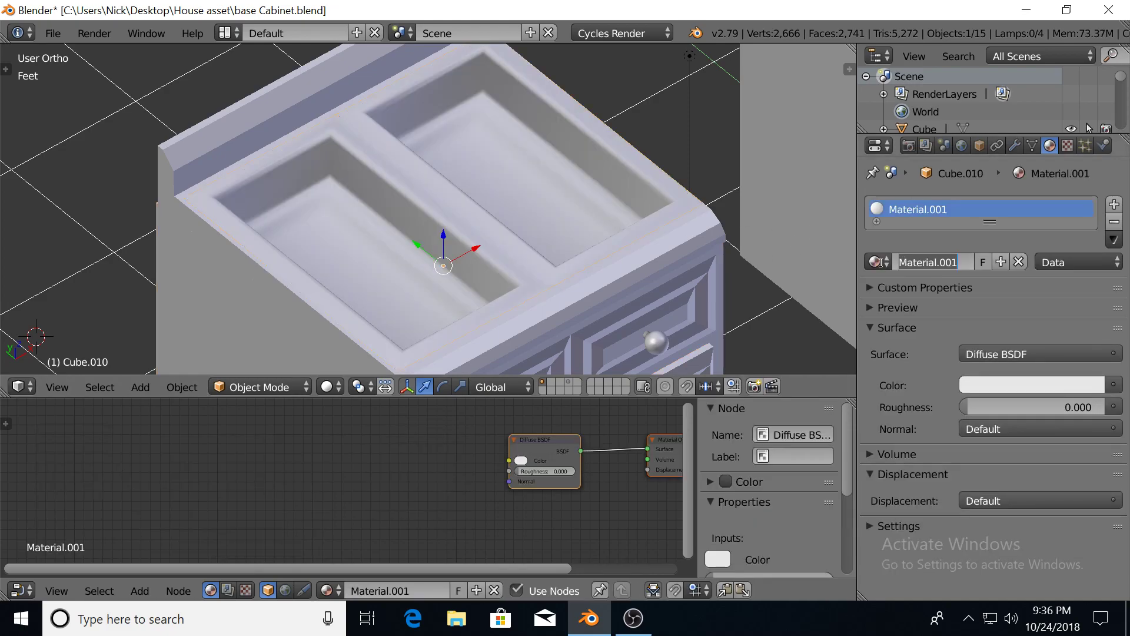
type("Sink")
key("Return")
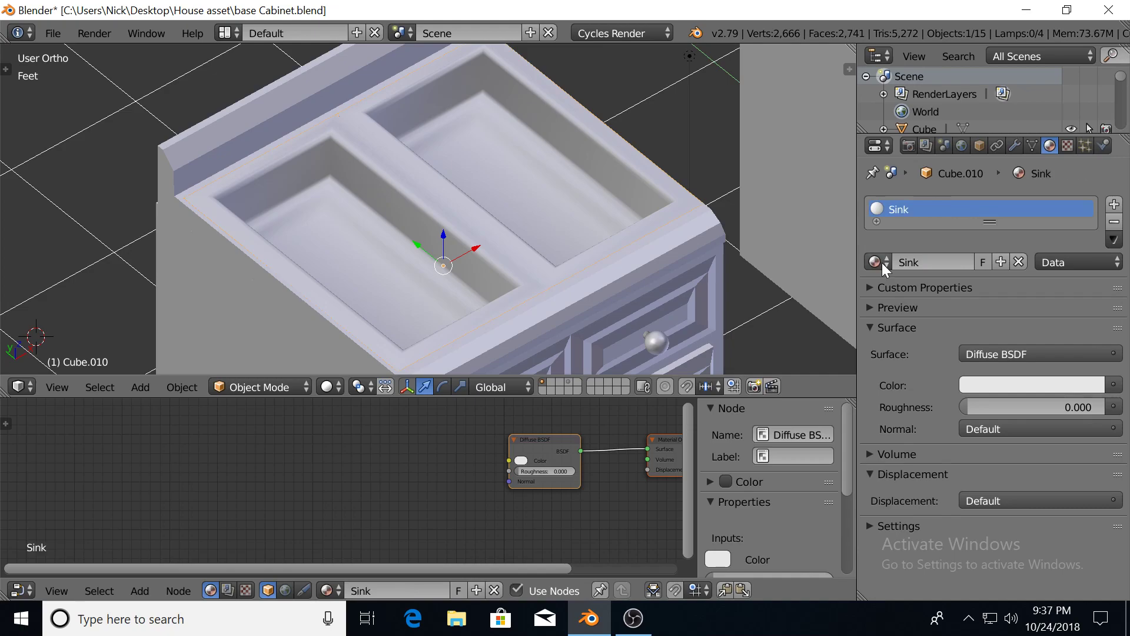
Change the Sink material's surface shader to Anisotropic BSDF and darken its color to gray
left_click(1013, 353)
scroll(919, 104, "up", 5)
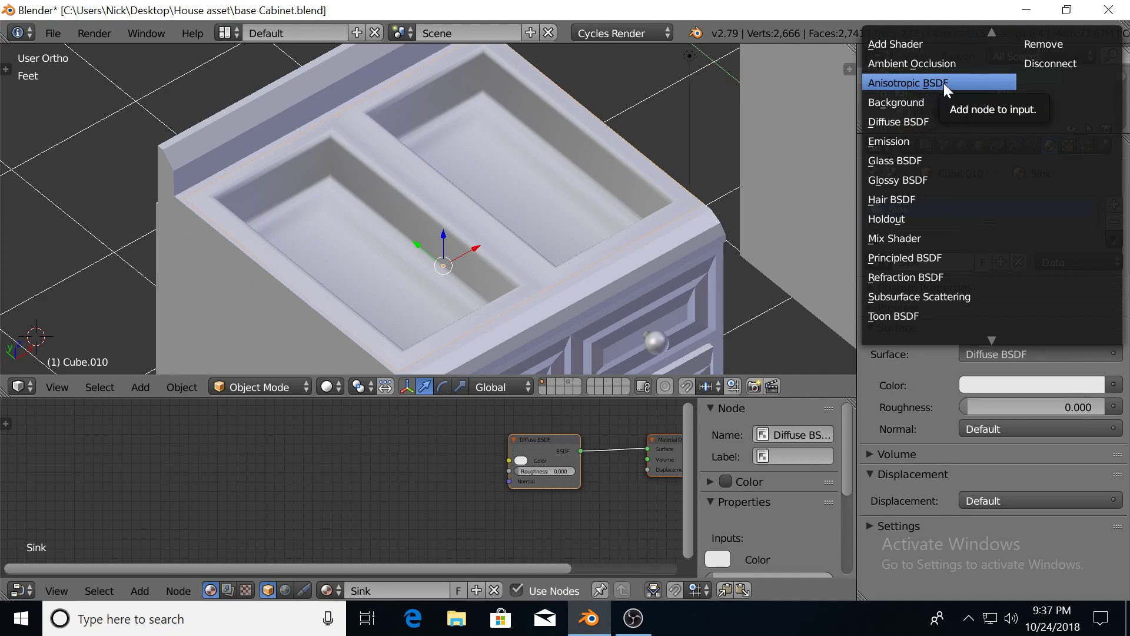
left_click(944, 83)
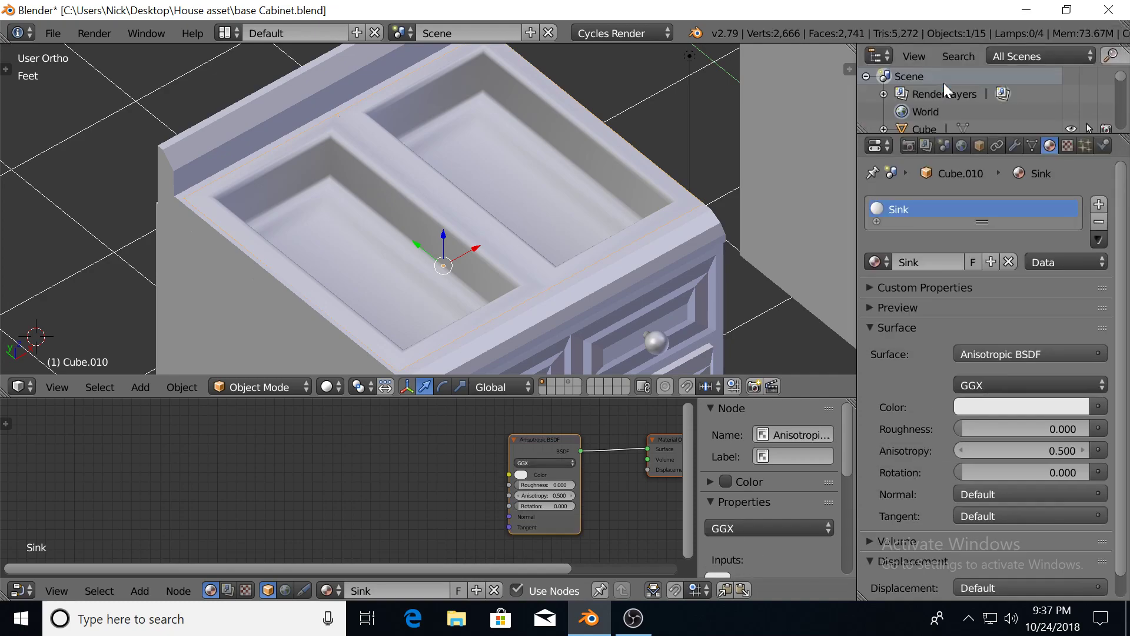
left_click(996, 408)
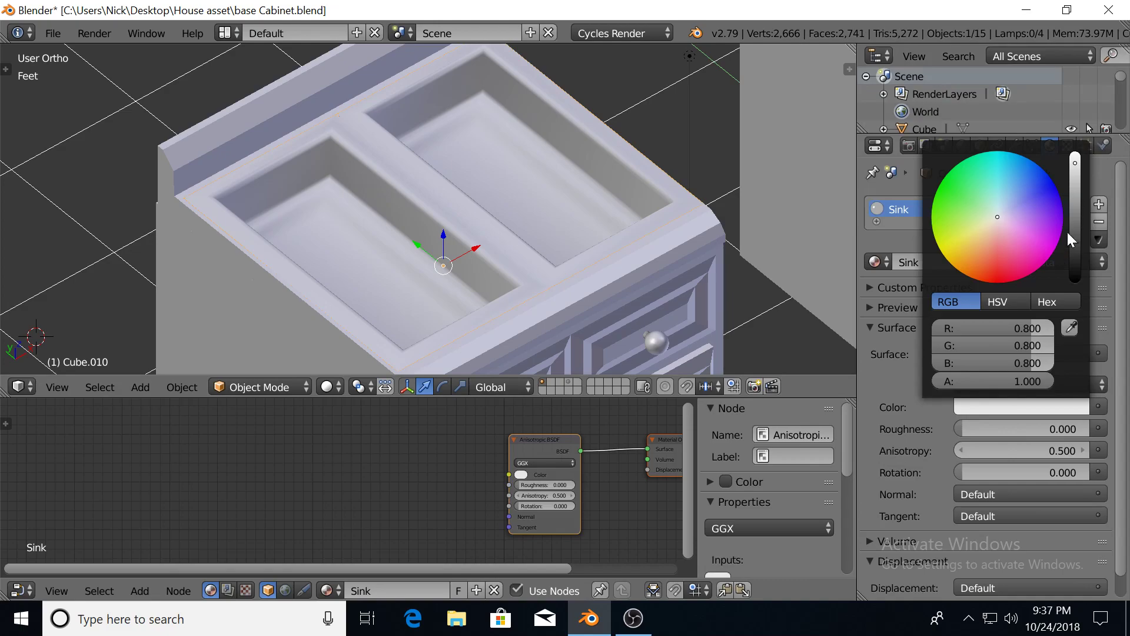
left_click_drag(1075, 207, 1075, 211)
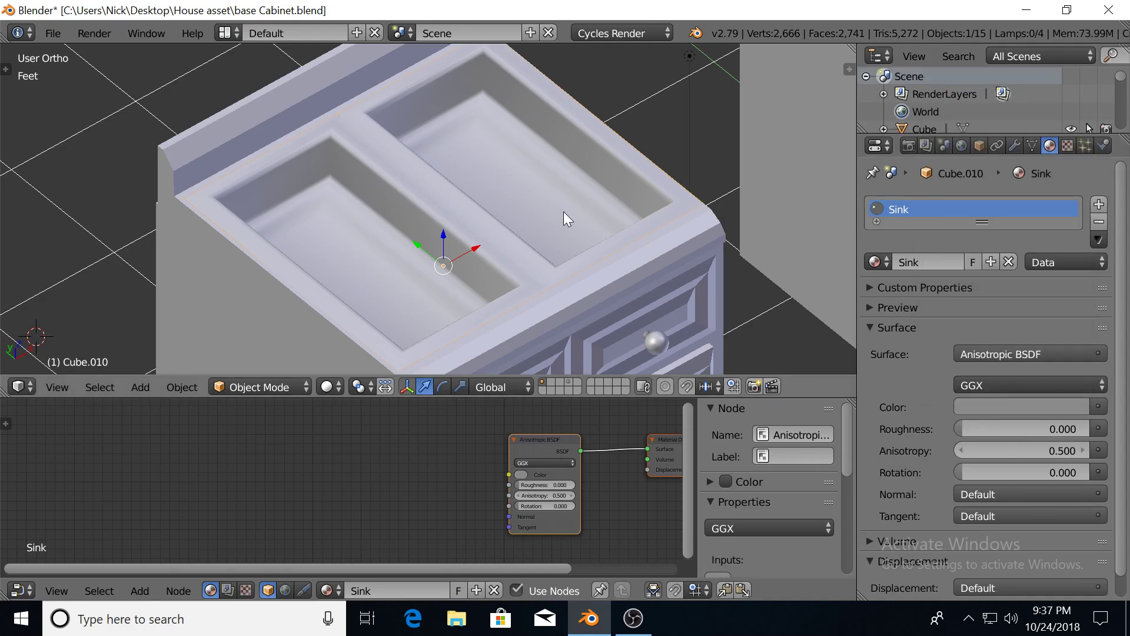
Using a rendered preview, lighten the Sink material's color to about 0.69 gray and set its roughness to about 0.304
key("shift+z")
middle_click_drag(549, 220, 700, 227)
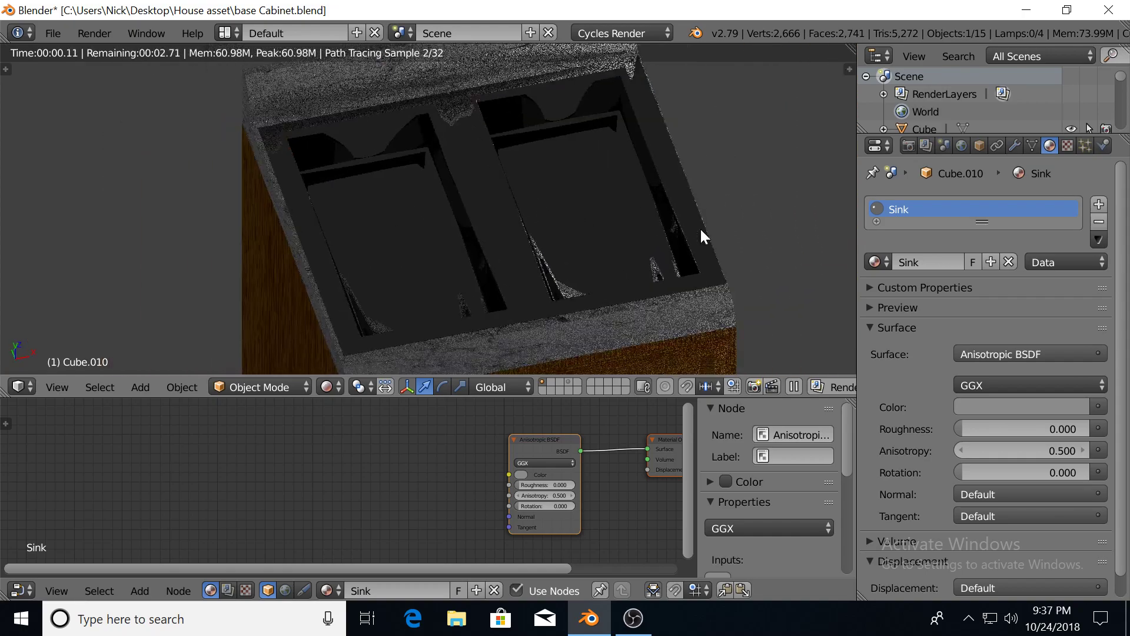
left_click(1021, 406)
left_click_drag(1078, 214, 1074, 155)
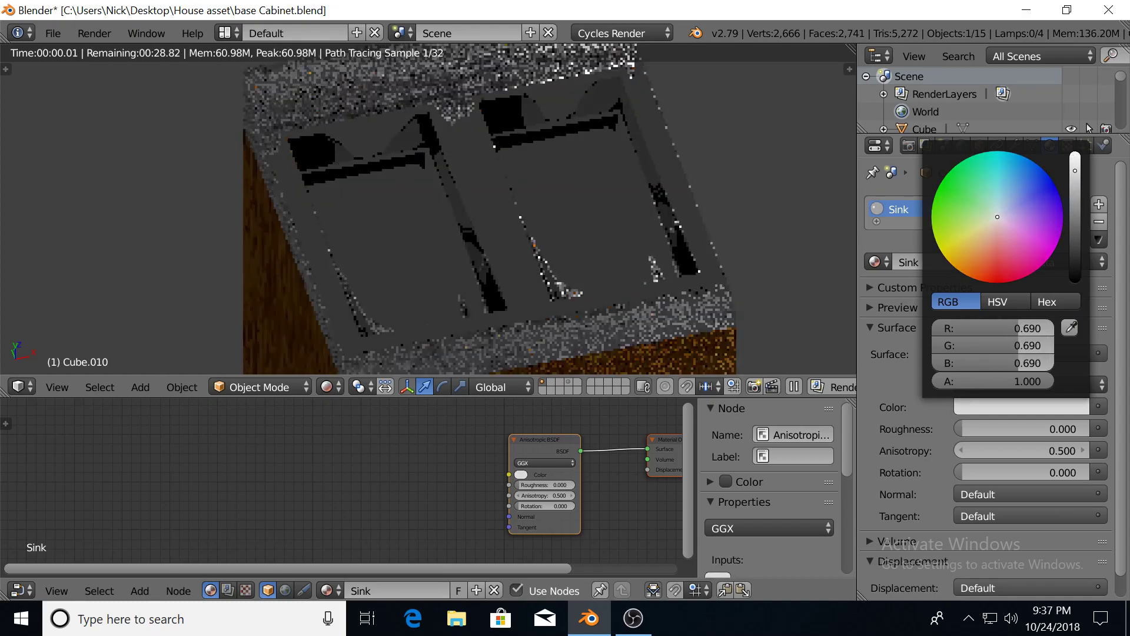
left_click_drag(1001, 429, 1043, 428)
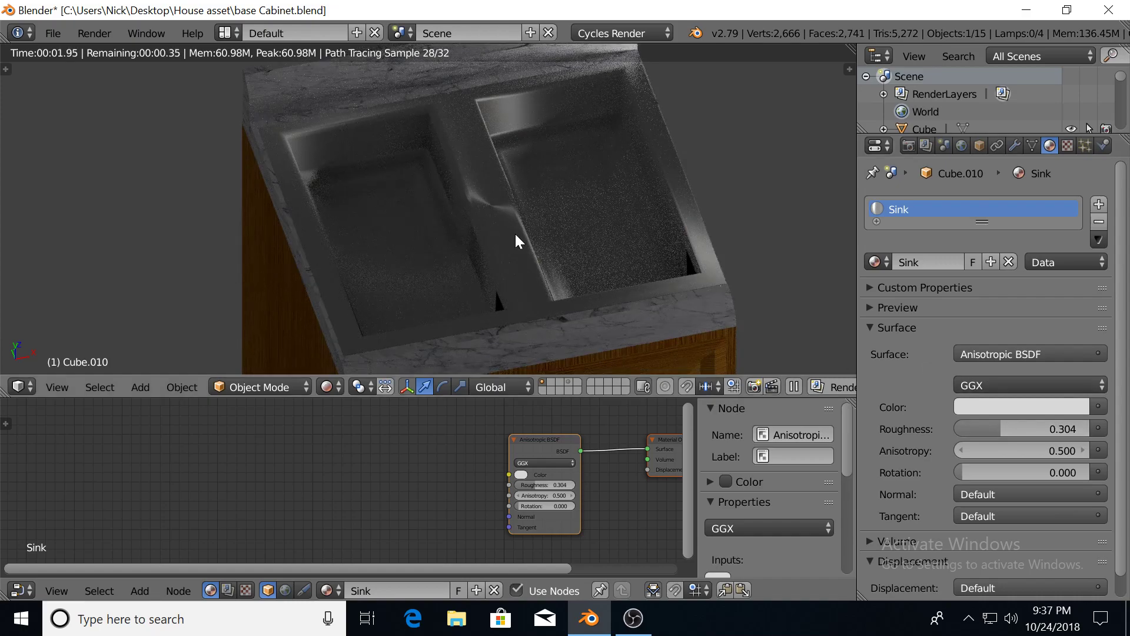
scroll(516, 241, "up", 1)
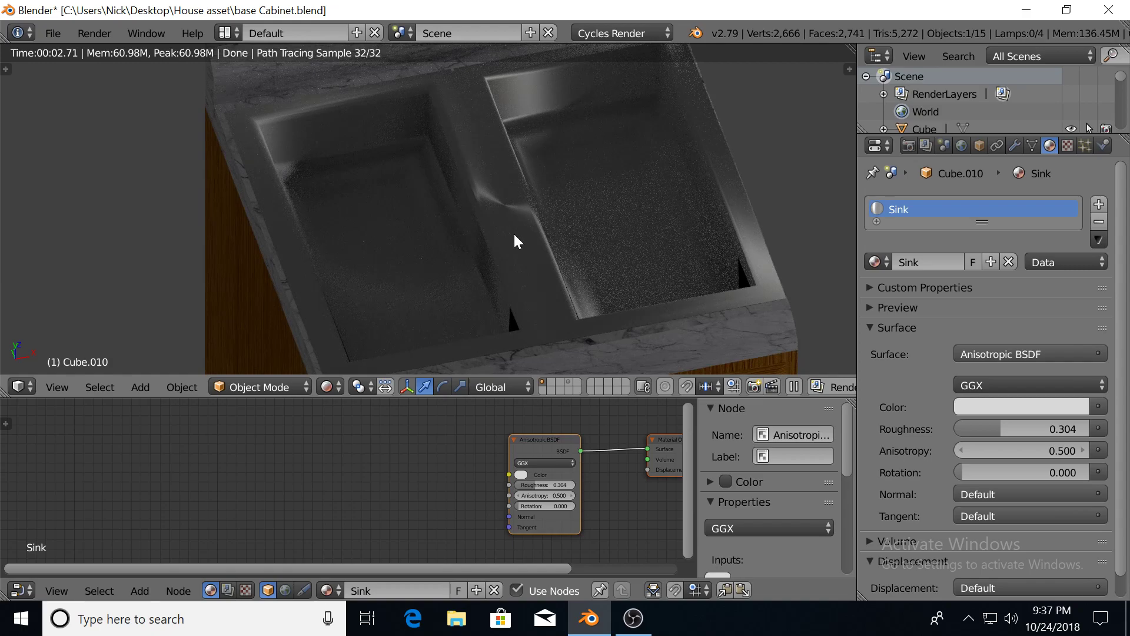
scroll(529, 215, "down", 1)
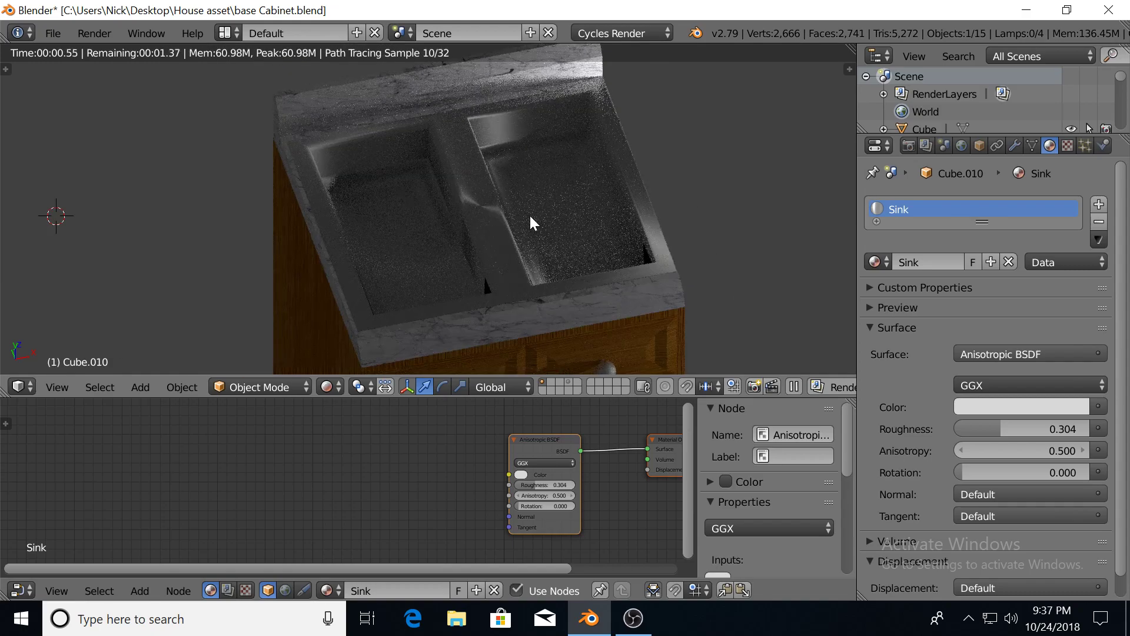
scroll(530, 218, "down", 4)
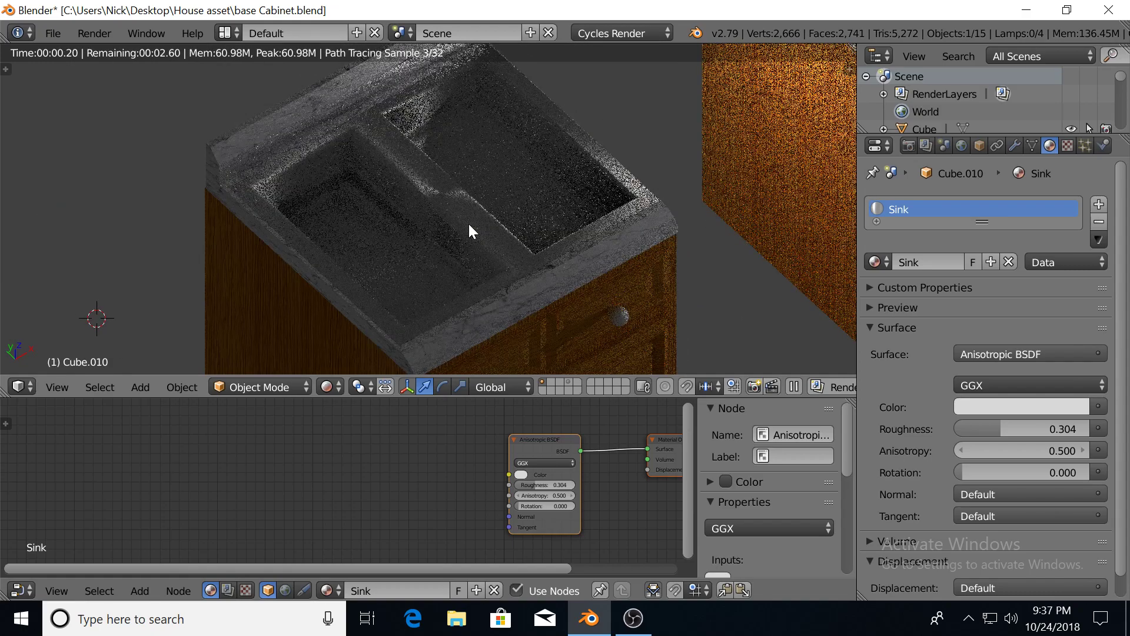
key("shift+z")
Move the wall cabinet and its door along X so they sit centered above the plain base cabinet
scroll(580, 218, "down", 1)
middle_click_drag(581, 218, 599, 193)
scroll(603, 187, "down", 6)
middle_click_drag(655, 148, 598, 223, "shift")
right_click(712, 135)
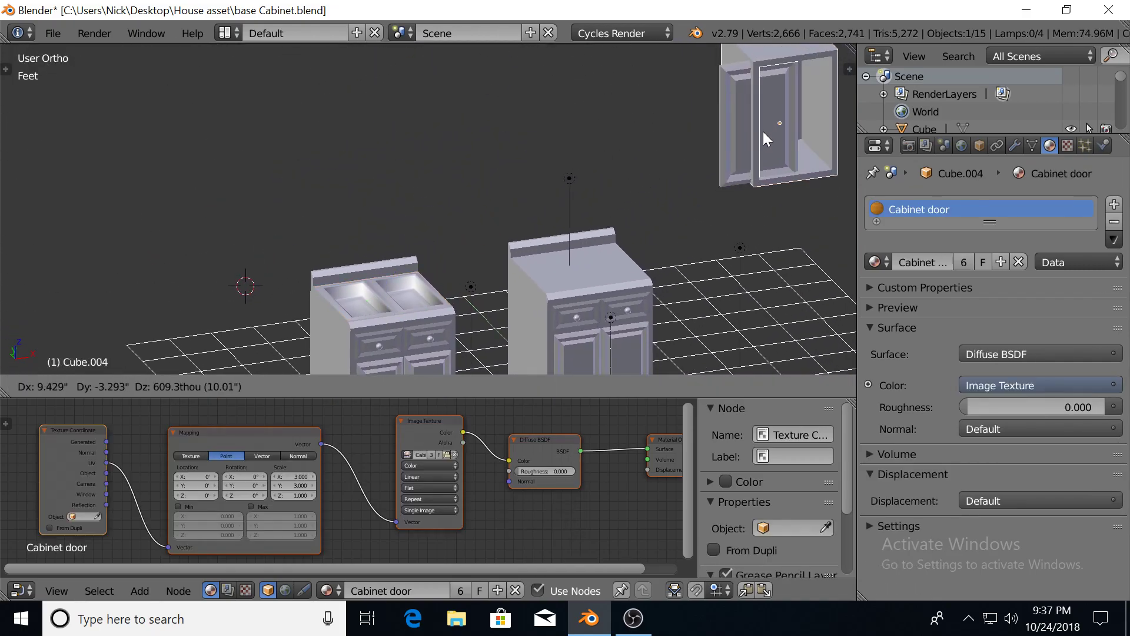
right_click(777, 124, "shift")
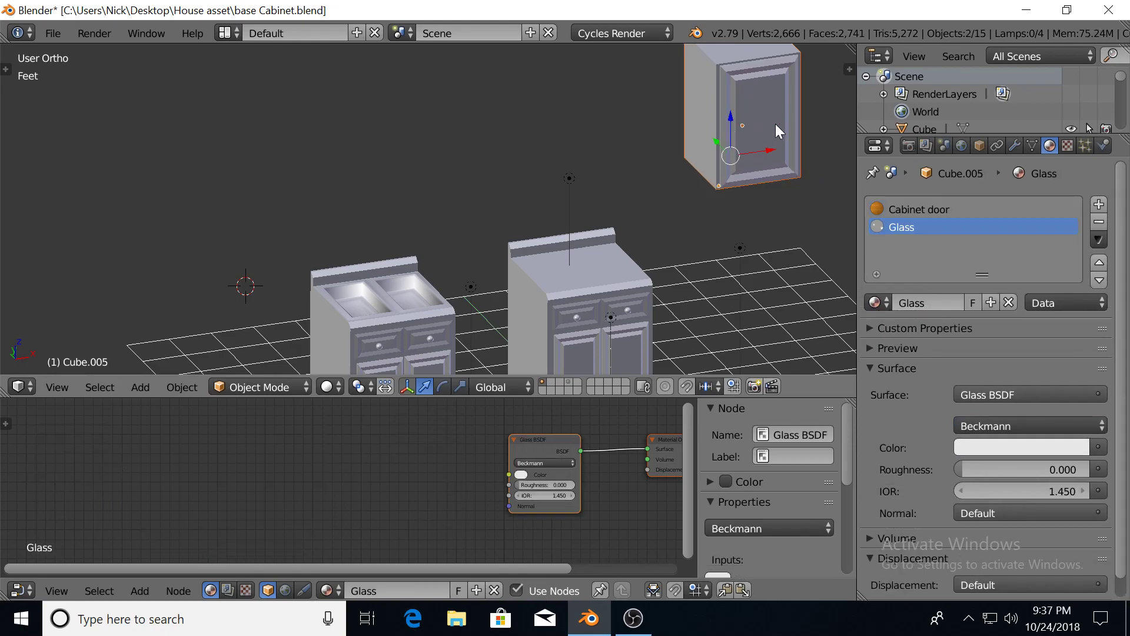
key("g")
left_click(633, 175)
key("KP_1")
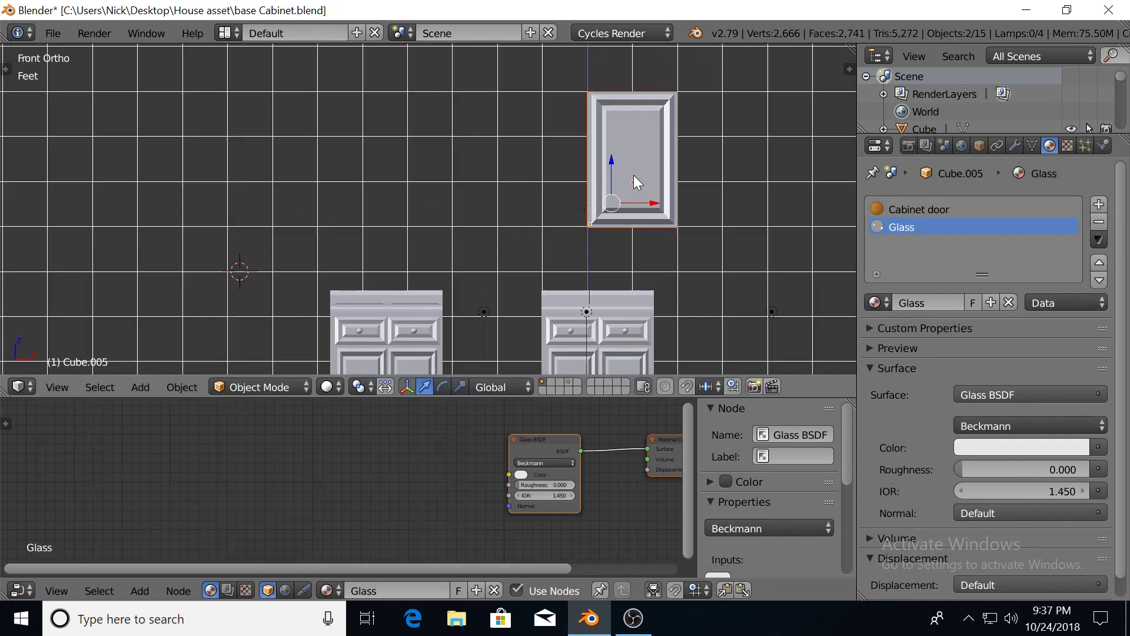
key("g")
key("x")
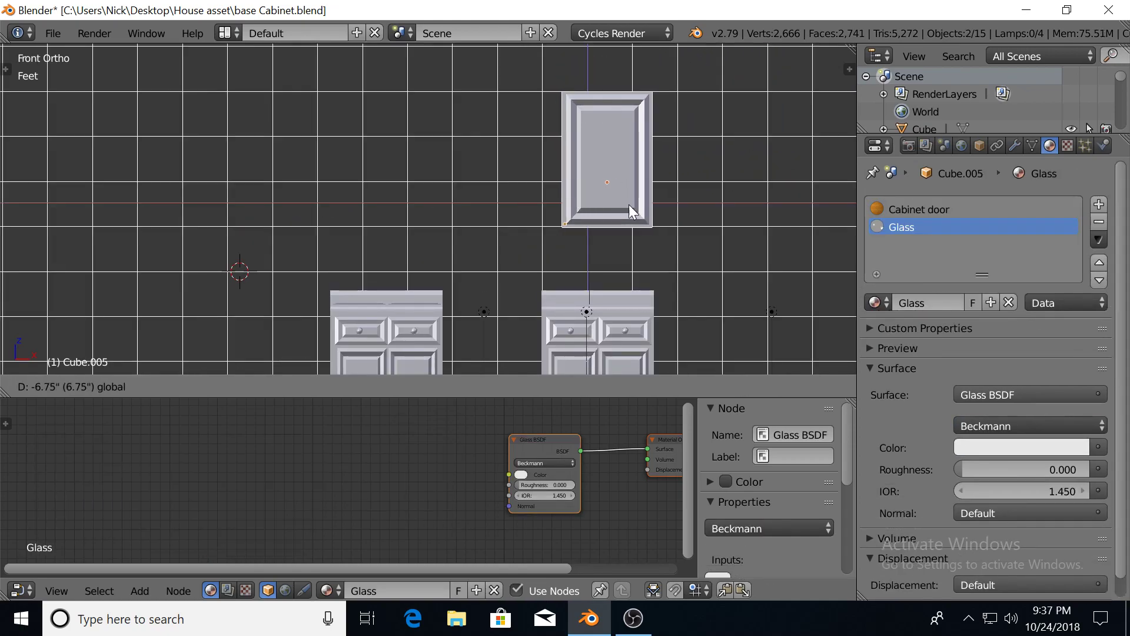
left_click(620, 204)
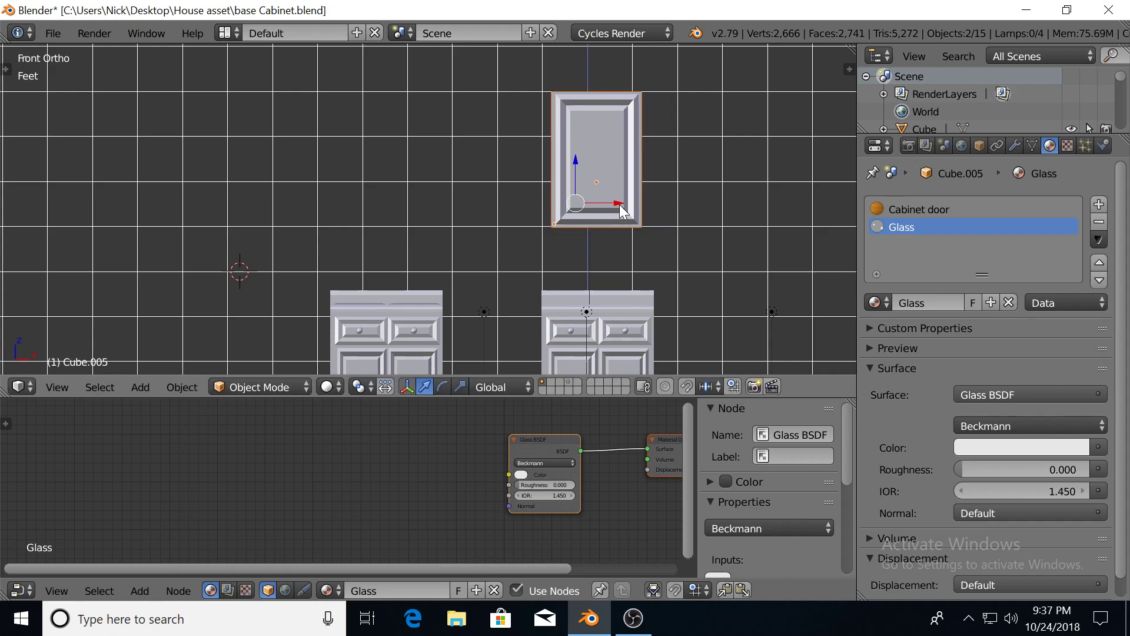
Duplicate the wall cabinet and door about 4.8 ft along negative X, above the sink base cabinet
key("shift+d")
key("x")
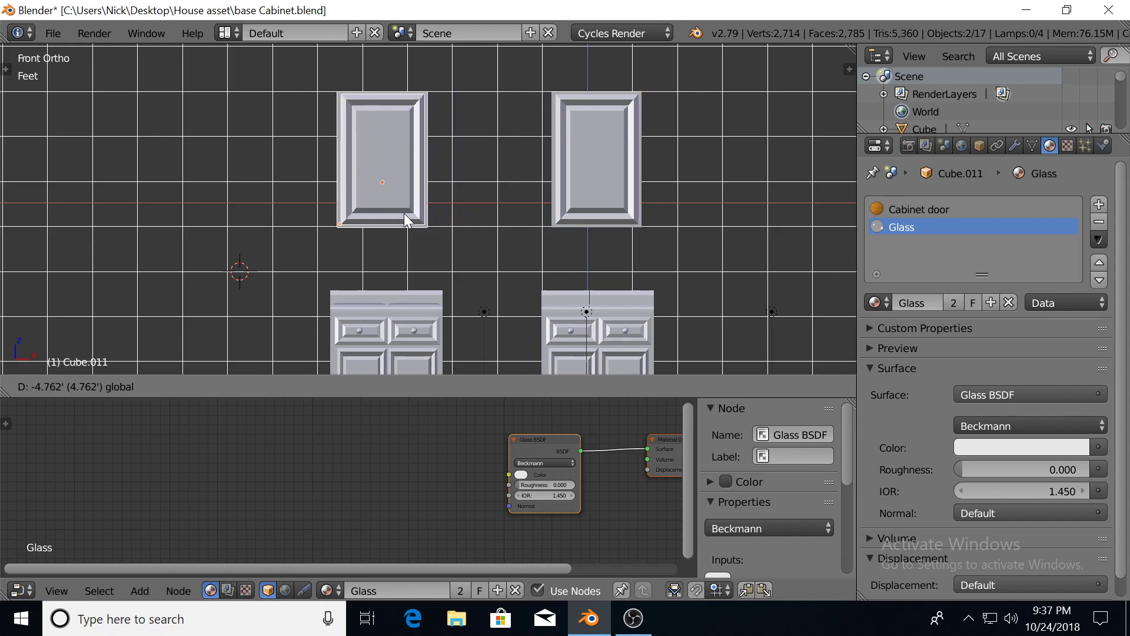
left_click(402, 213)
Select the sink base cabinet with its sink, drawers and doors, and slide it along X against the neighboring base cabinet
mouse_move(412, 216)
middle_mouse_down()
mouse_move(415, 291)
mouse_move(422, 201)
middle_mouse_up()
right_click(394, 262, "shift")
right_click(433, 236, "shift")
scroll(412, 218, "up", 3)
right_click(393, 252, "shift")
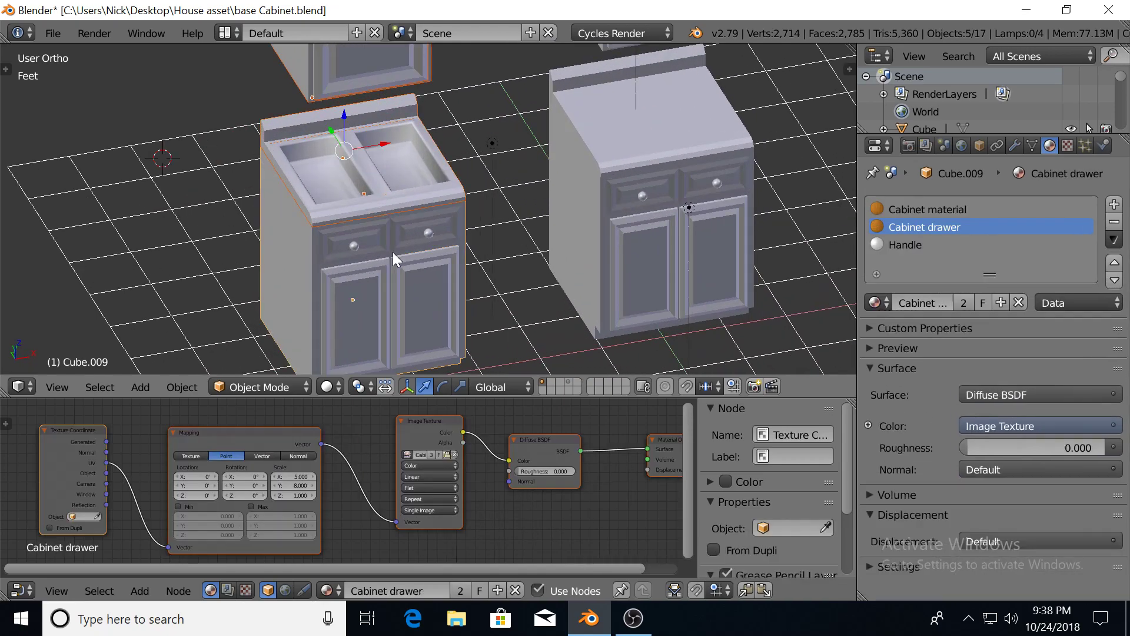
right_click(380, 285, "shift")
right_click(418, 287, "shift")
left_click_drag(394, 190, 531, 178)
Shift the original wall cabinet and its door slightly along positive X, away from the copied wall cabinet
middle_click_drag(652, 156, 544, 214)
scroll(662, 126, "down", 2)
scroll(545, 221, "up", 1)
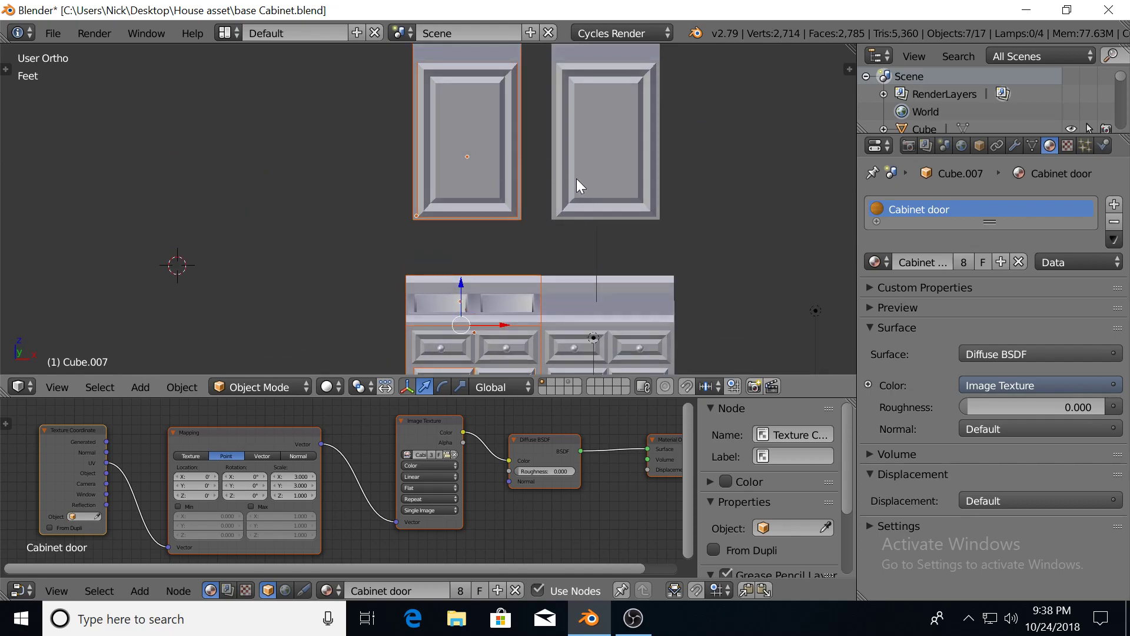
middle_click_drag(603, 176, 574, 192, "shift")
right_click(593, 102)
right_click(597, 75, "shift")
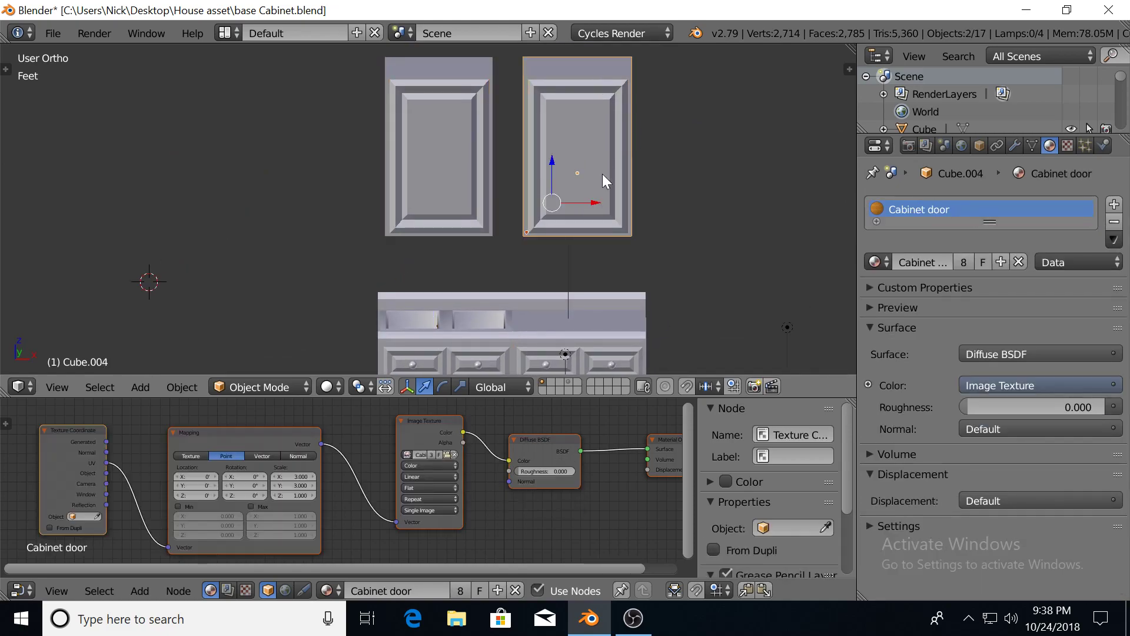
left_click_drag(595, 200, 618, 200)
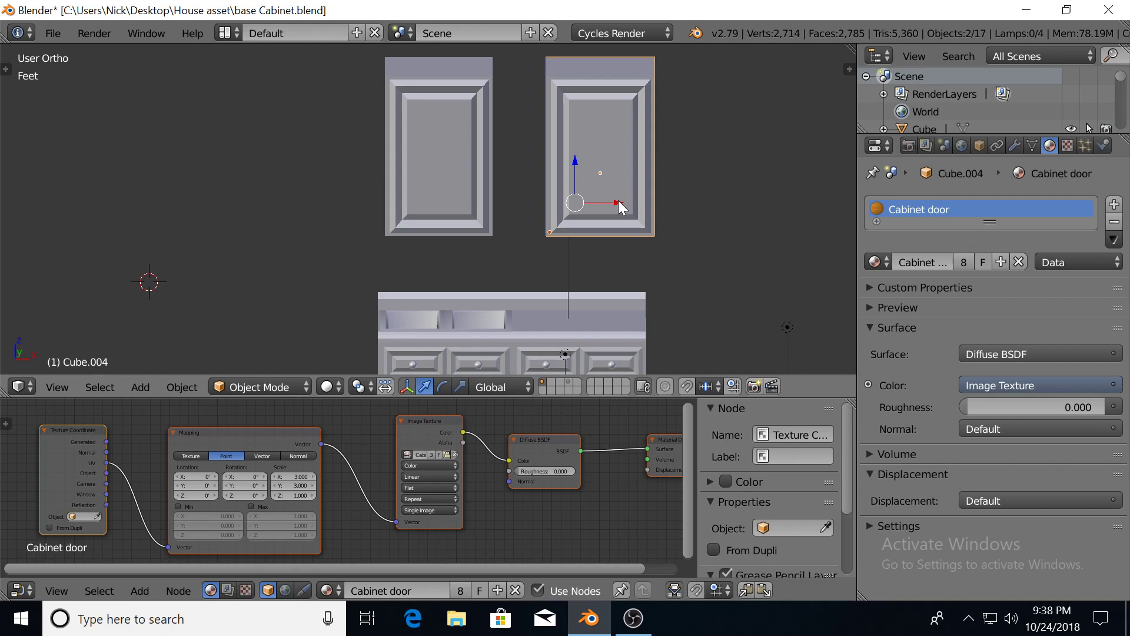
Slide the copied wall cabinet and door along X until it butts against the original wall cabinet
right_click(439, 120)
right_click(434, 69)
left_click_drag(463, 202, 515, 202)
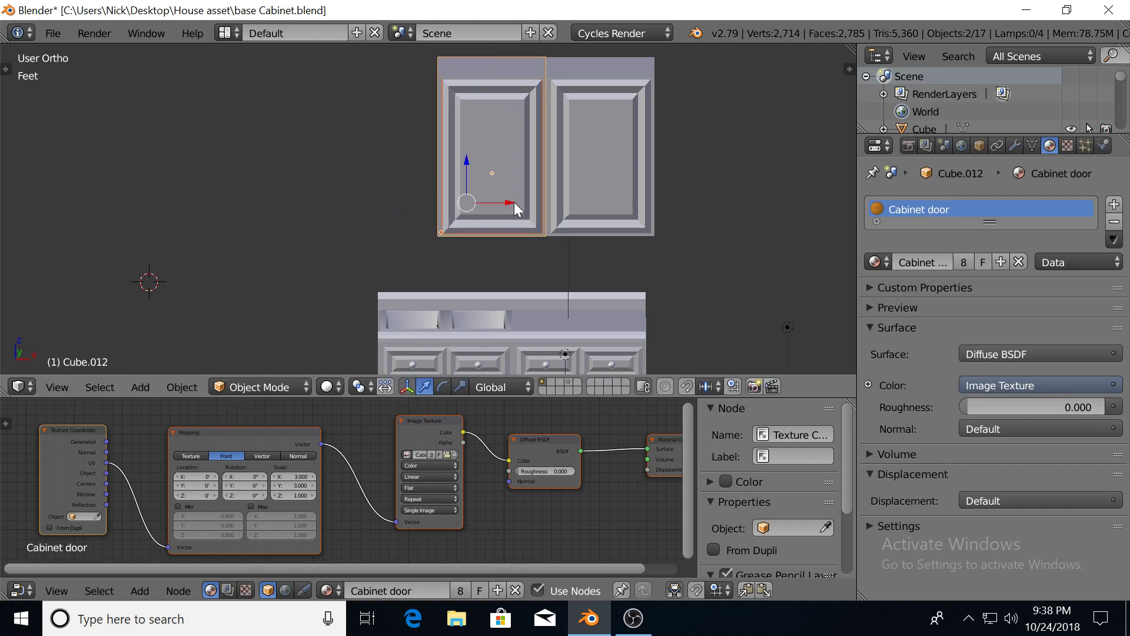
Duplicate the copied wall cabinet and door about 2 ft along negative X to make a row of three
key("shift+d")
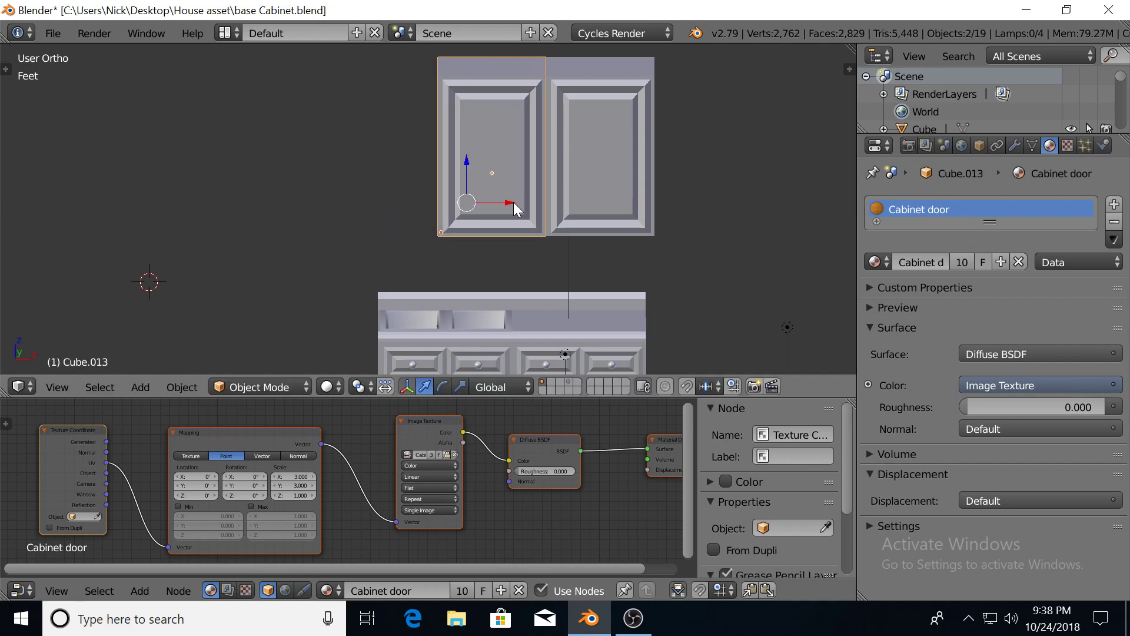
key("x")
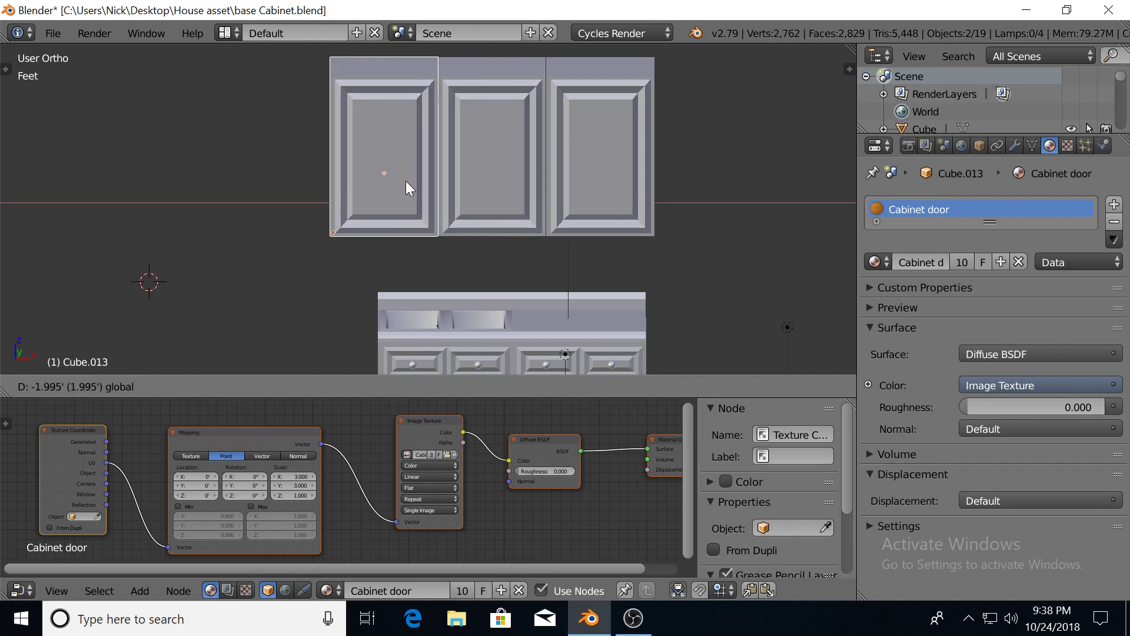
left_click(405, 182)
Nudge the middle wall cabinet and door slightly along X to close the seam, and check it in a rendered preview
right_click(496, 171)
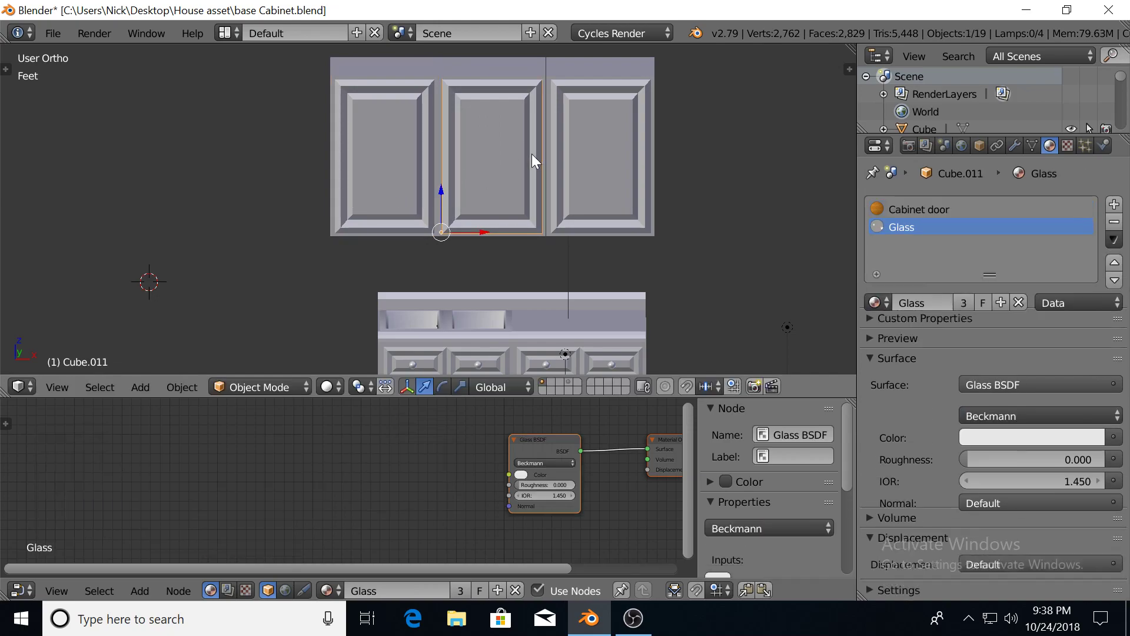
right_click(521, 85, "shift")
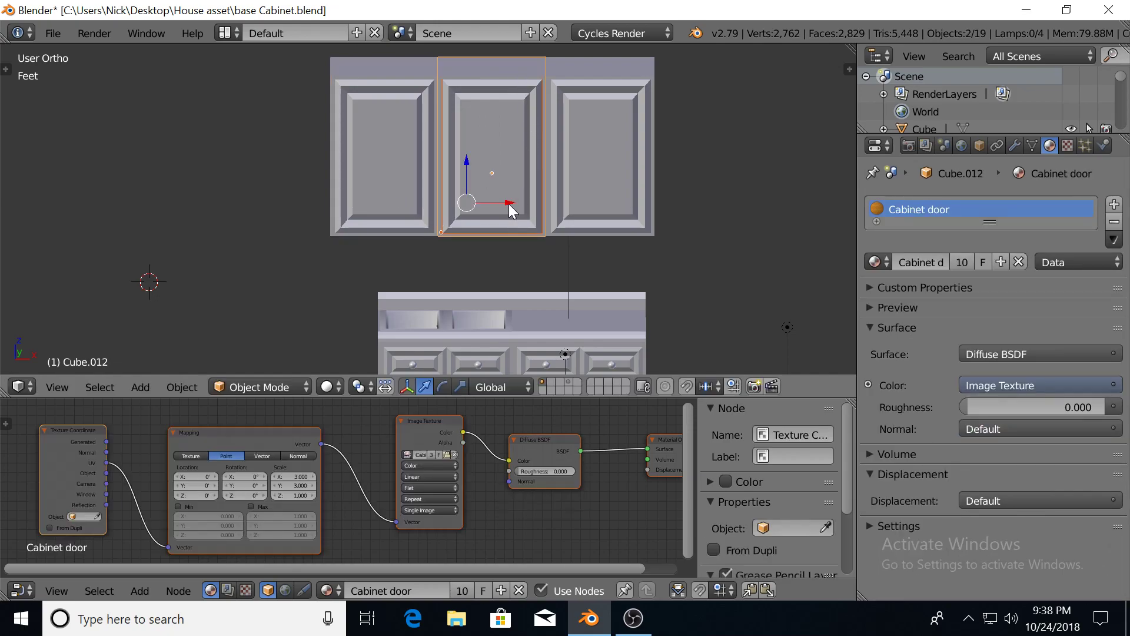
left_click_drag(509, 205, 510, 204)
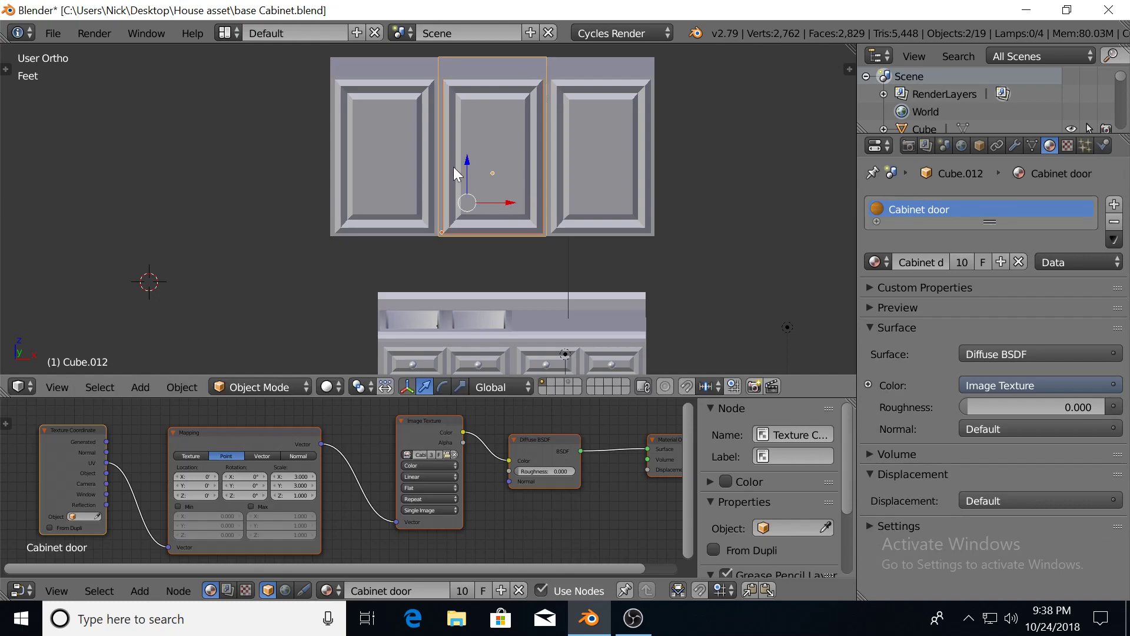
scroll(485, 133, "down", 1)
key("shift+z")
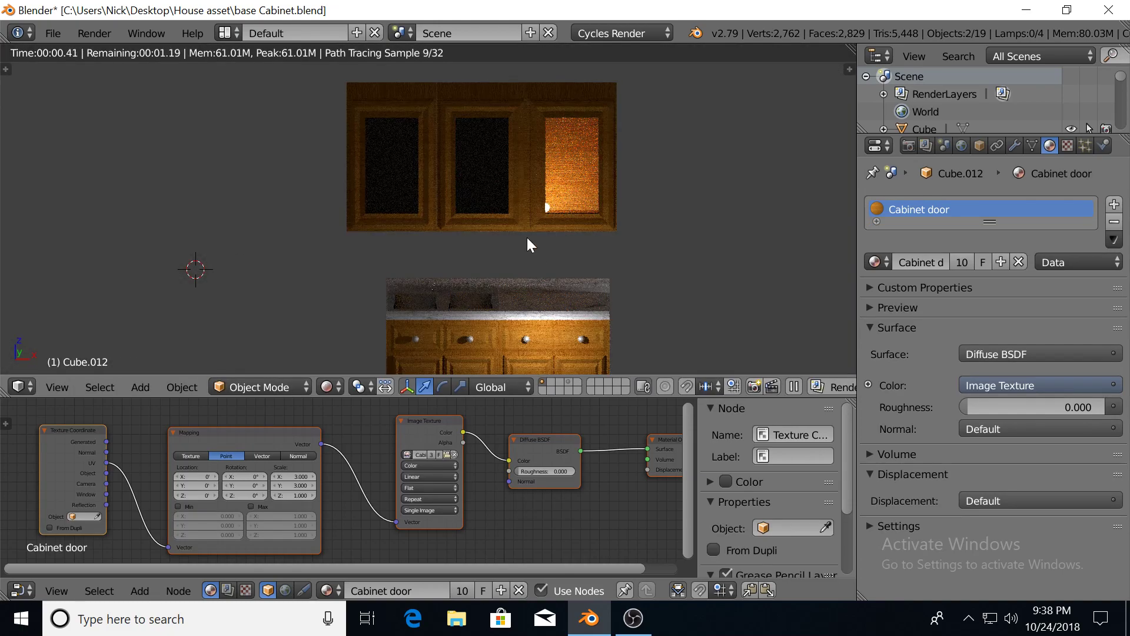
key("shift+z")
Select all three wall cabinets with their doors and shift the row slightly along positive X above the base cabinets
right_click(563, 122)
key("ctrl+z")
right_click(557, 86, "shift")
right_click(393, 106, "shift")
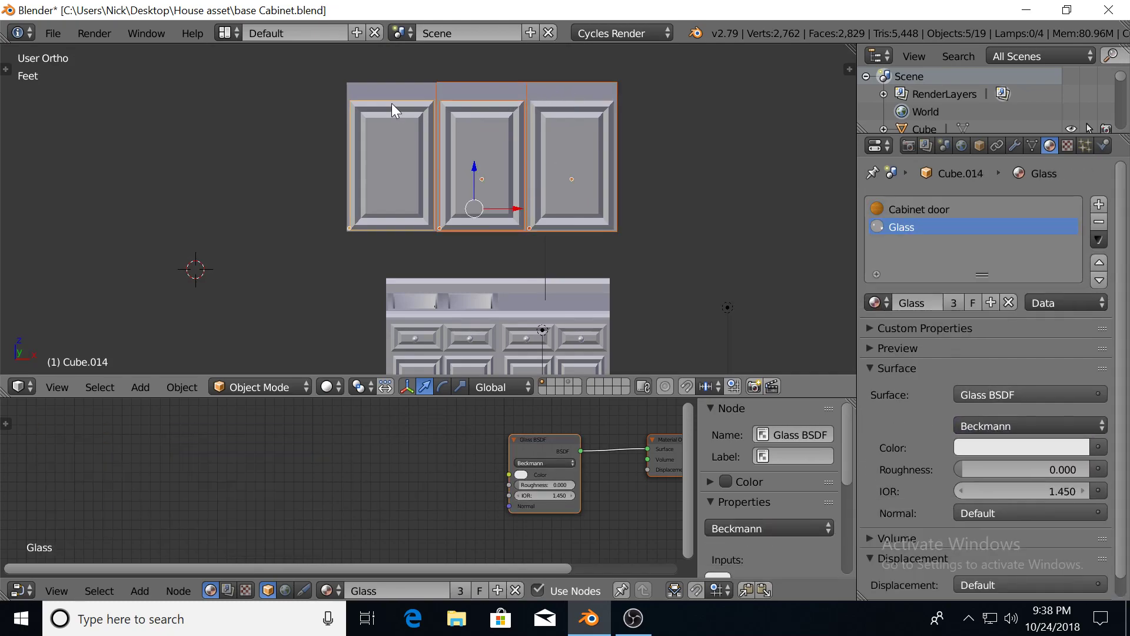
left_click_drag(500, 203, 509, 199)
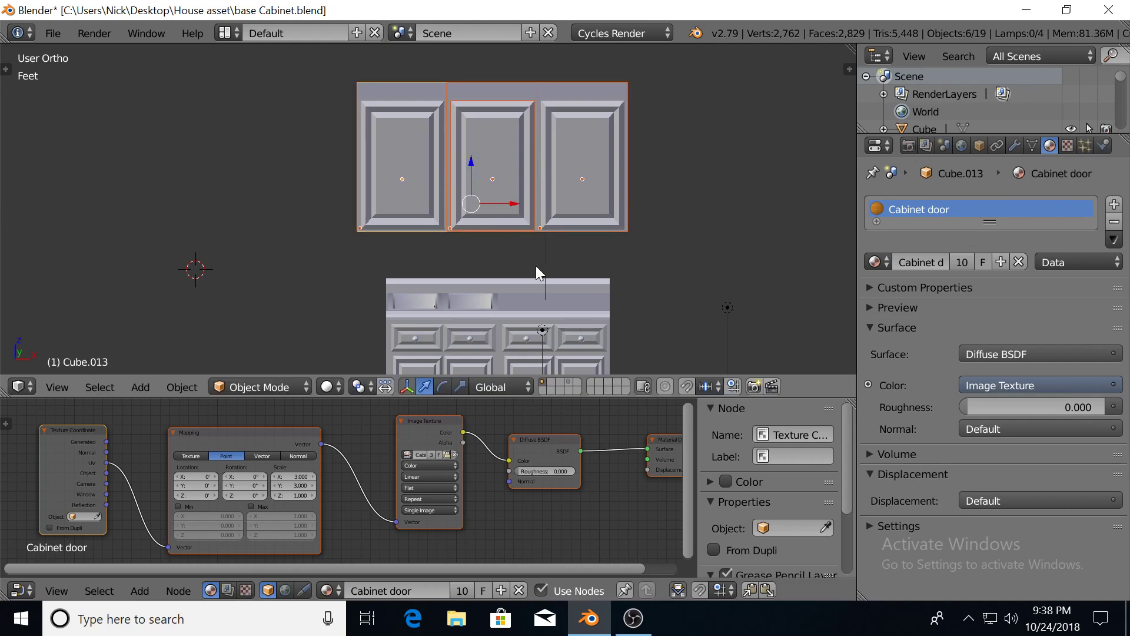
Examine the wall and base cabinet arrangement from the front and at an angle in a rendered preview
key("KP_1")
scroll(513, 213, "up", 2)
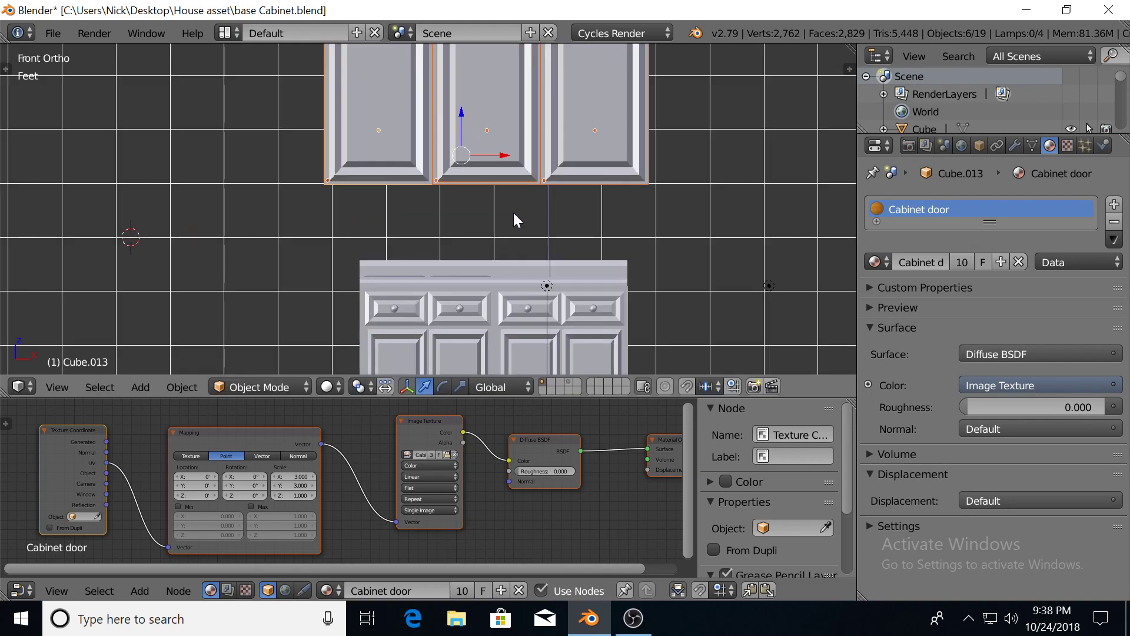
scroll(514, 215, "down", 3)
key("shift+z")
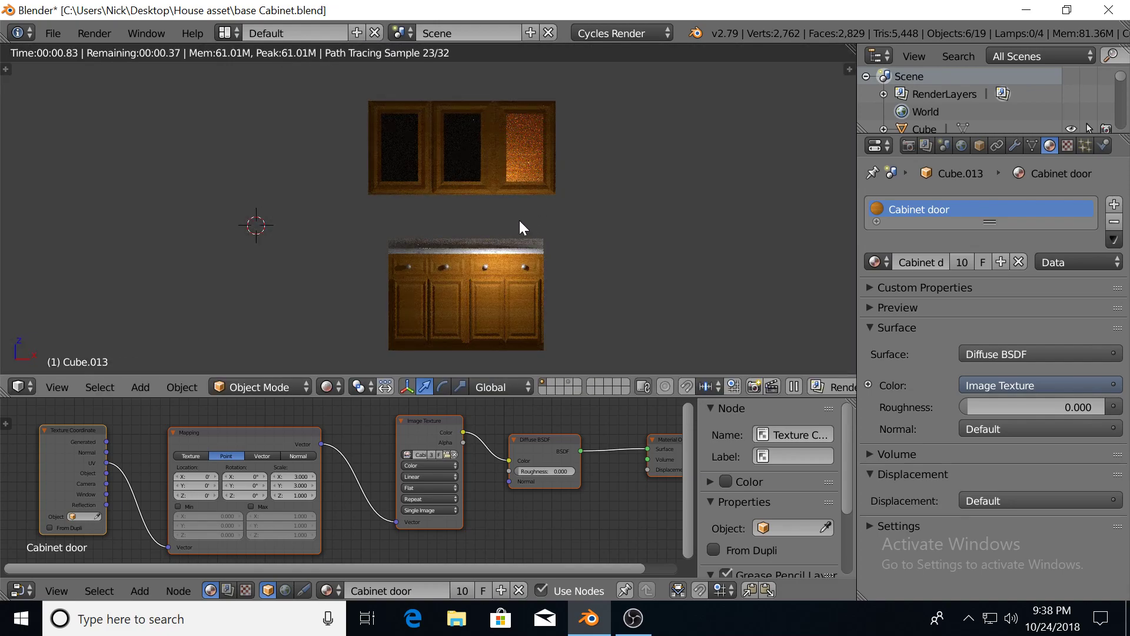
scroll(519, 220, "up", 1)
scroll(510, 228, "up", 1)
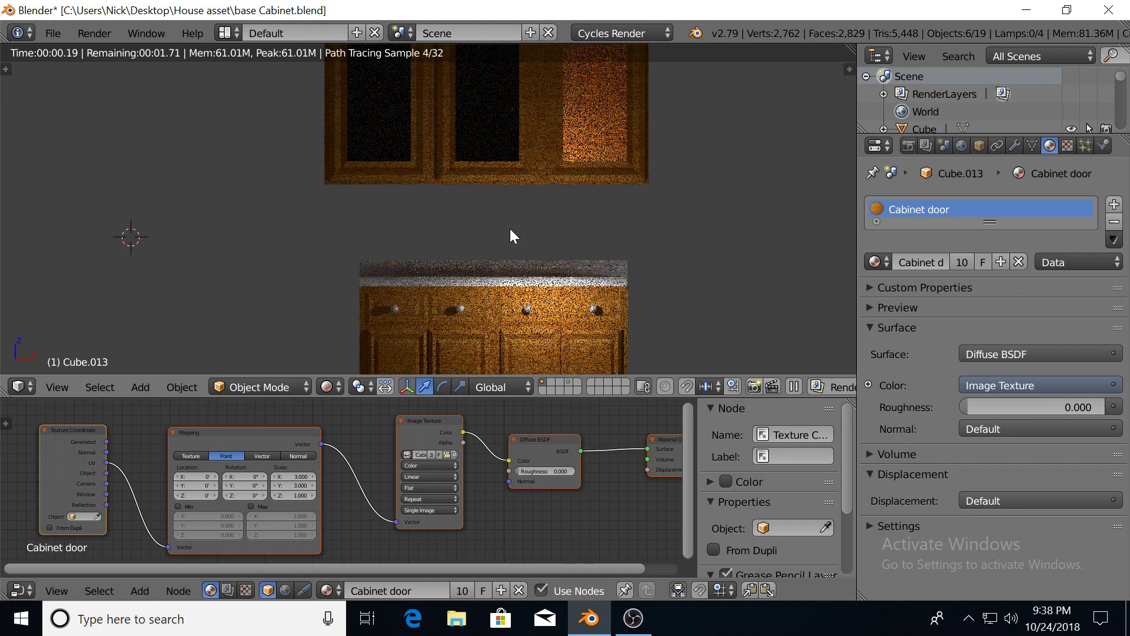
middle_click_drag(509, 228, 533, 268)
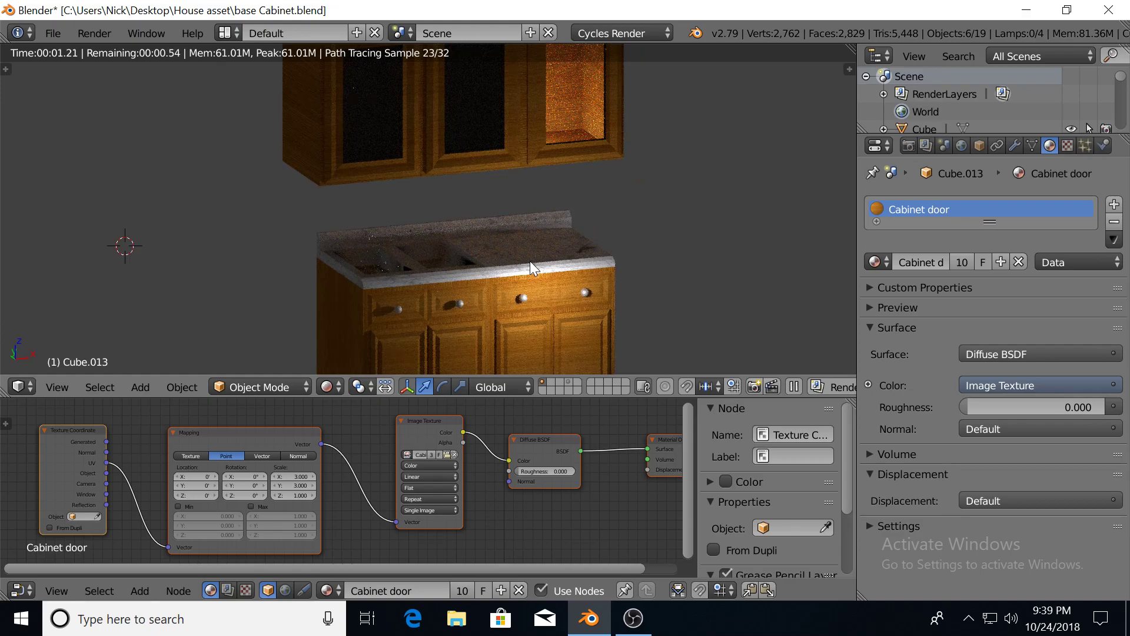
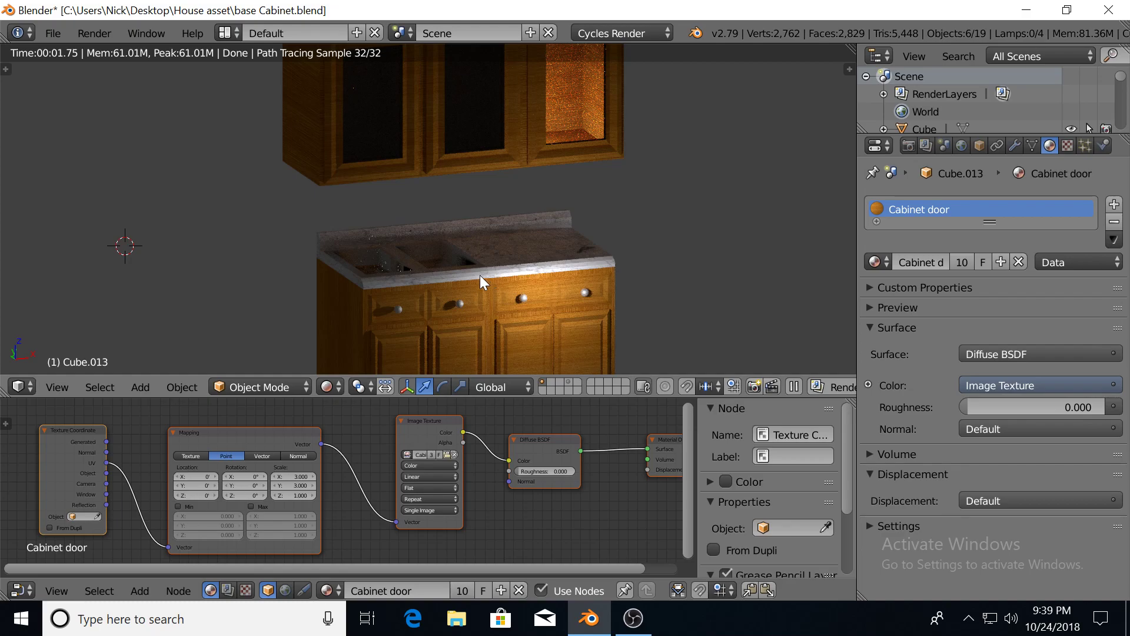
key("shift+z")
Move the sink along negative X out of the countertop, clear of the base cabinet
right_click(409, 256)
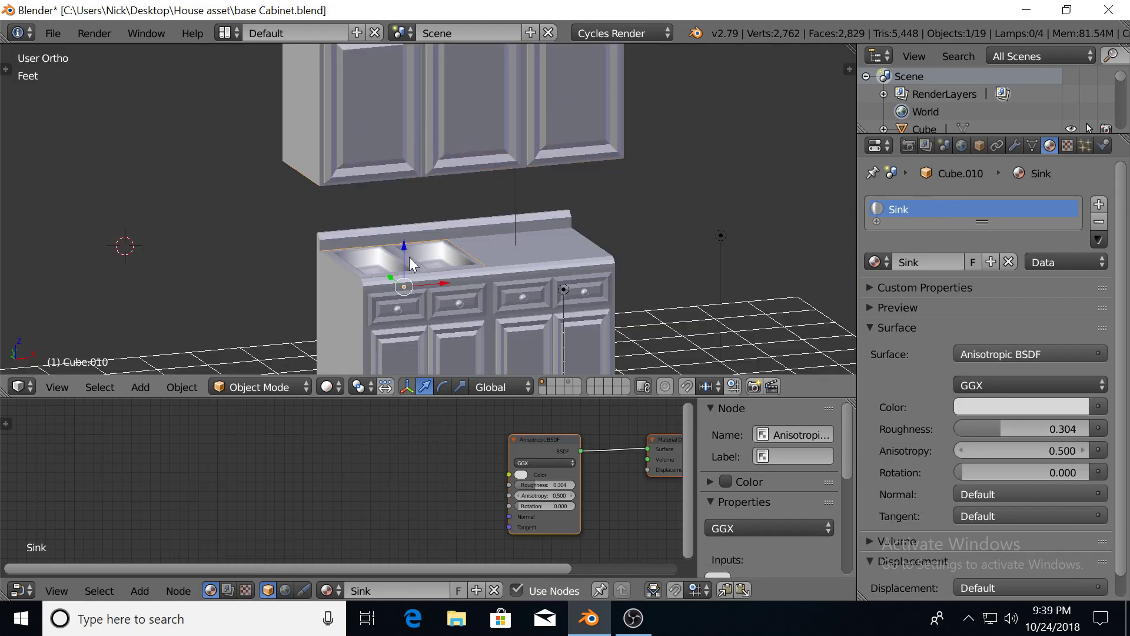
left_click_drag(450, 285, 208, 308)
middle_click_drag(207, 309, 353, 289, "shift")
scroll(350, 220, "up", 3)
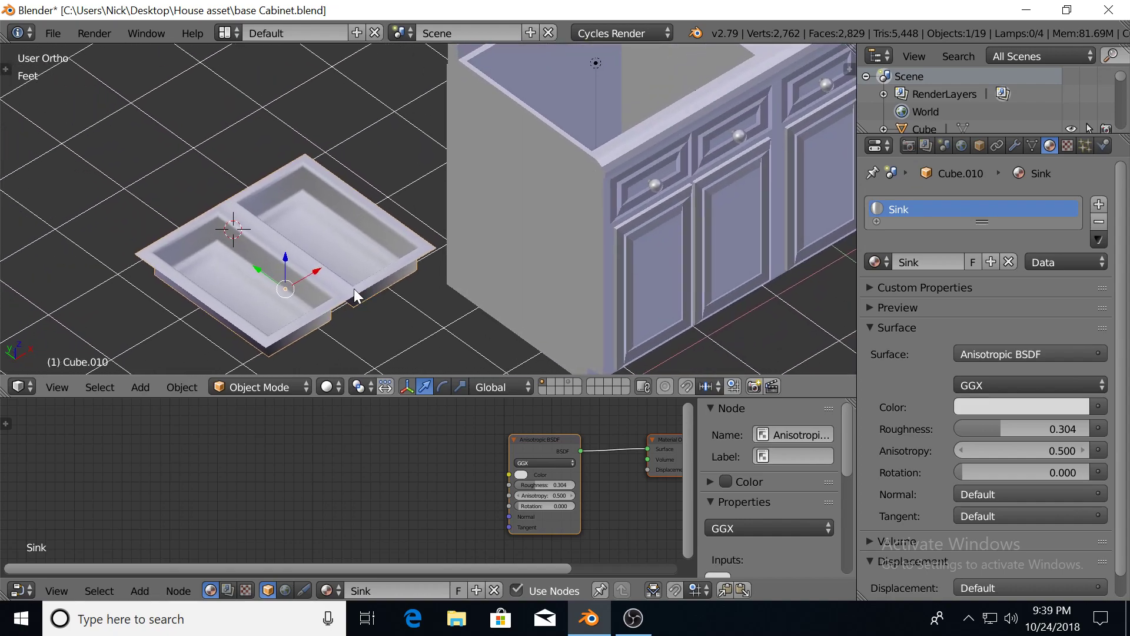
Add a cylinder mesh for the sink drain and scale it down to fit inside one basin
key("shift+a")
mouse_move(335, 288)
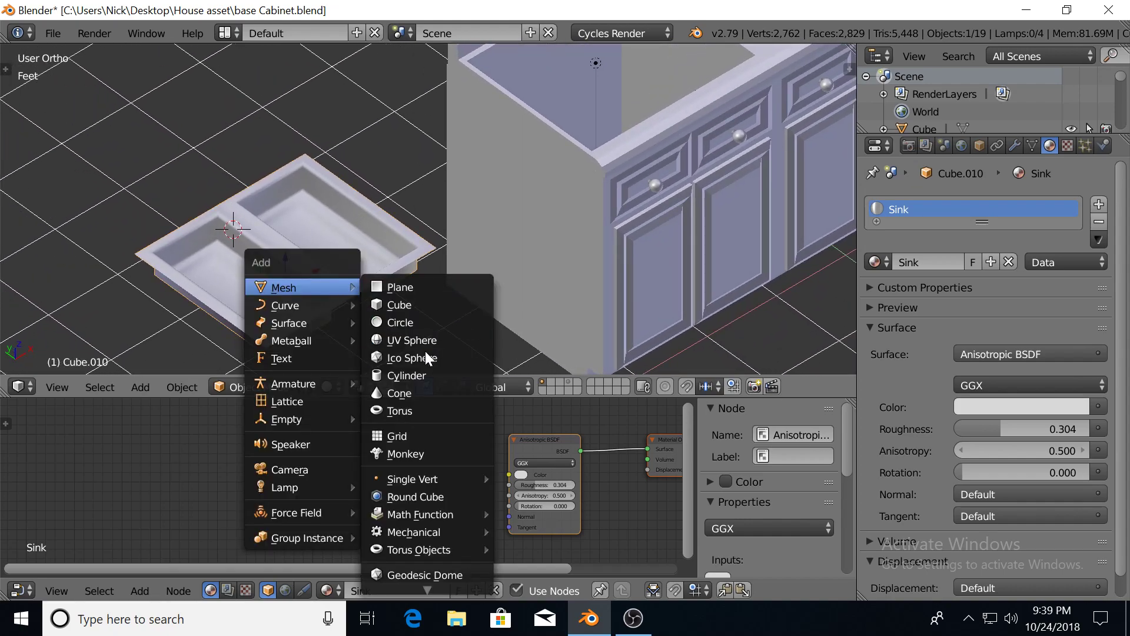
left_click(422, 375)
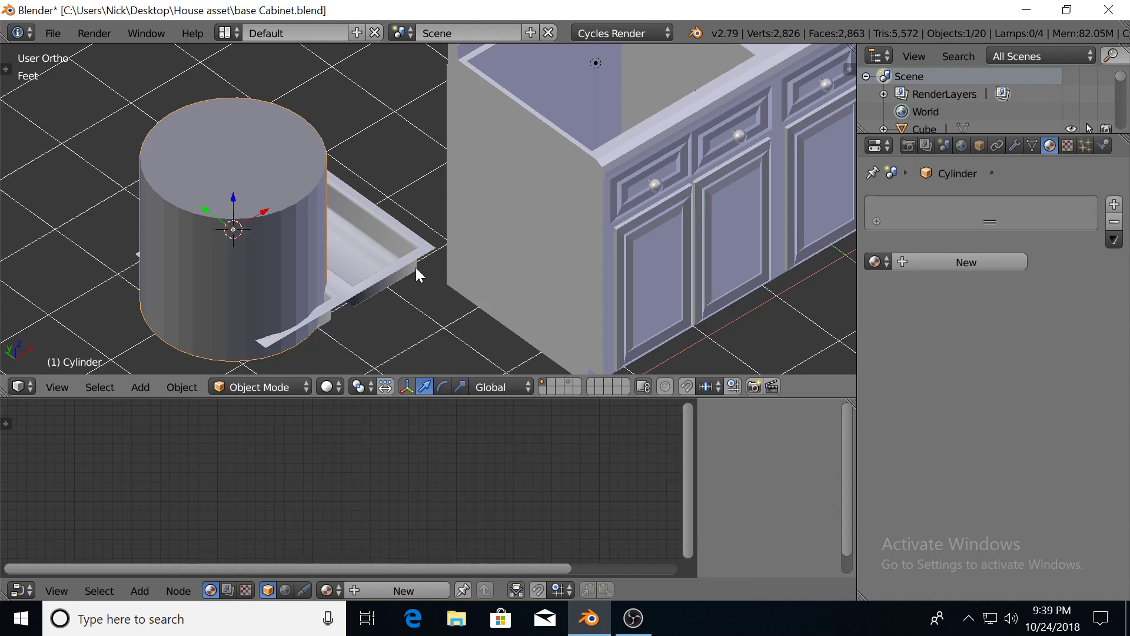
key("s")
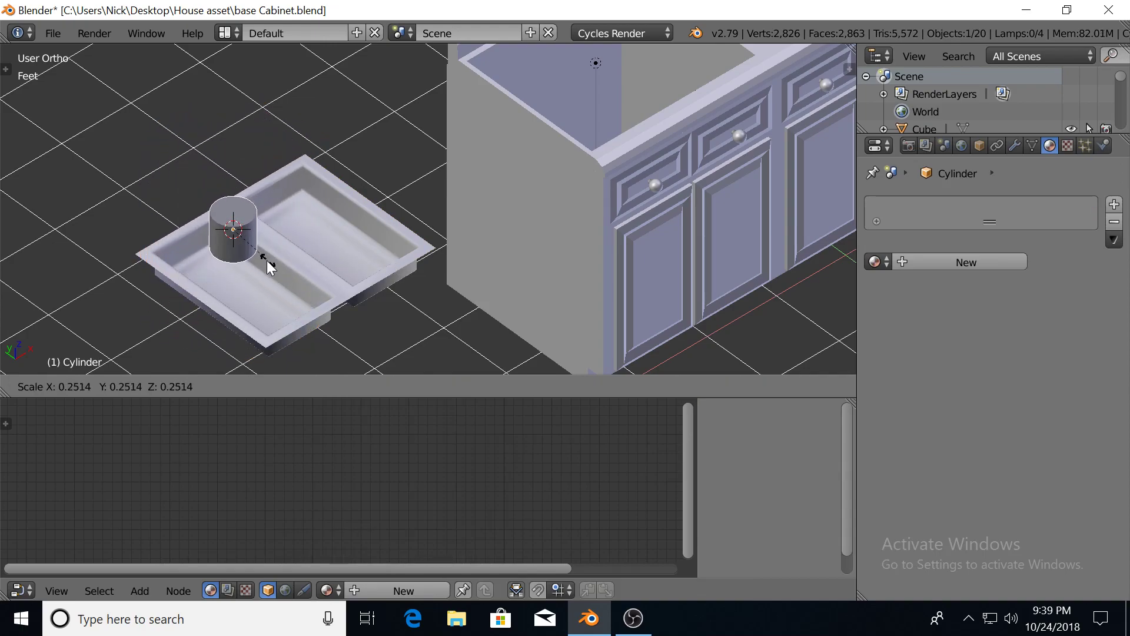
left_click(249, 253)
Lower the cylinder along Z into the left basin and shift it along X to center it across the basin
key("g")
key("z")
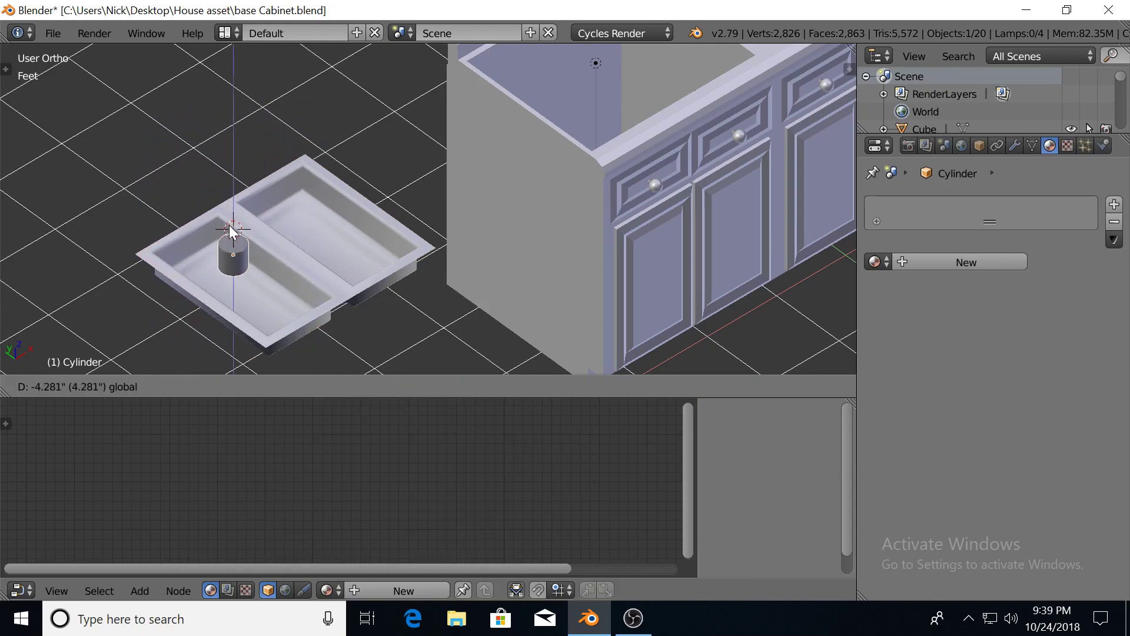
left_click(232, 269)
middle_click_drag(263, 261, 232, 303)
scroll(256, 271, "up", 3)
middle_click_drag(253, 263, 293, 257)
key("g")
key("x")
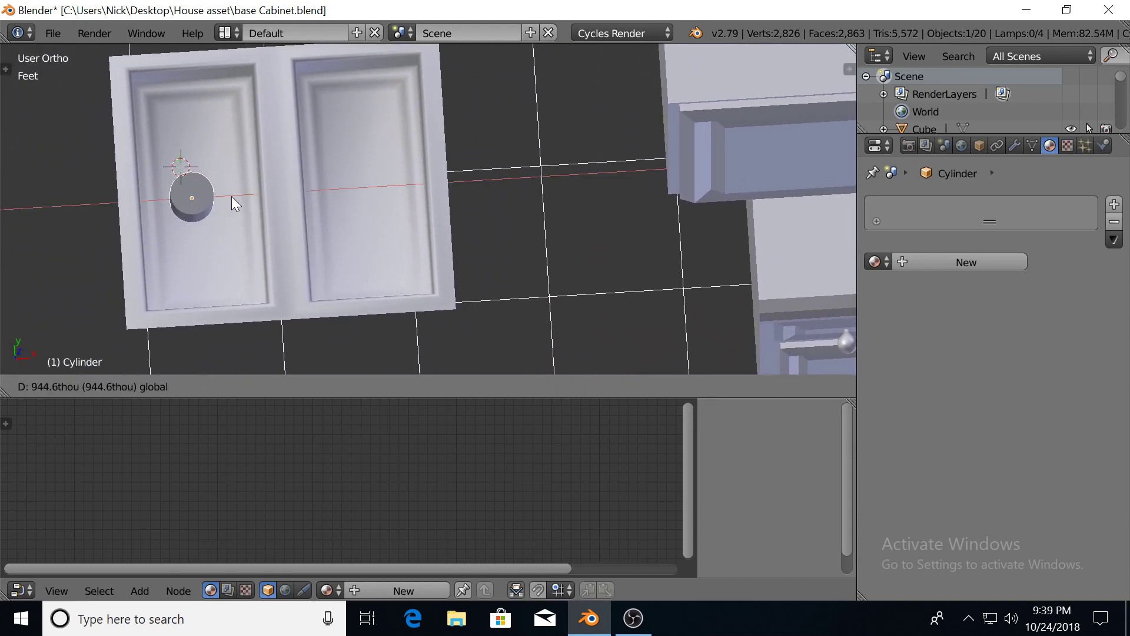
left_click(242, 196)
Lower the cylinder about 2.9 inches along Z so it passes through the basin floor, and check its position
middle_click_drag(219, 230, 259, 169)
scroll(212, 192, "up", 2)
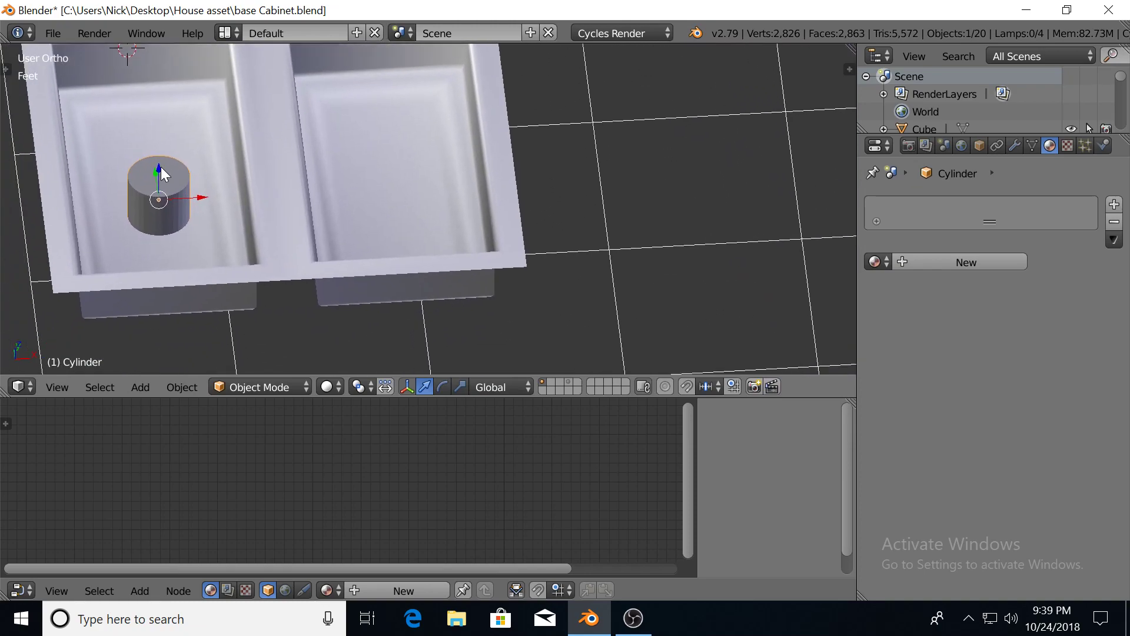
key("g")
key("z")
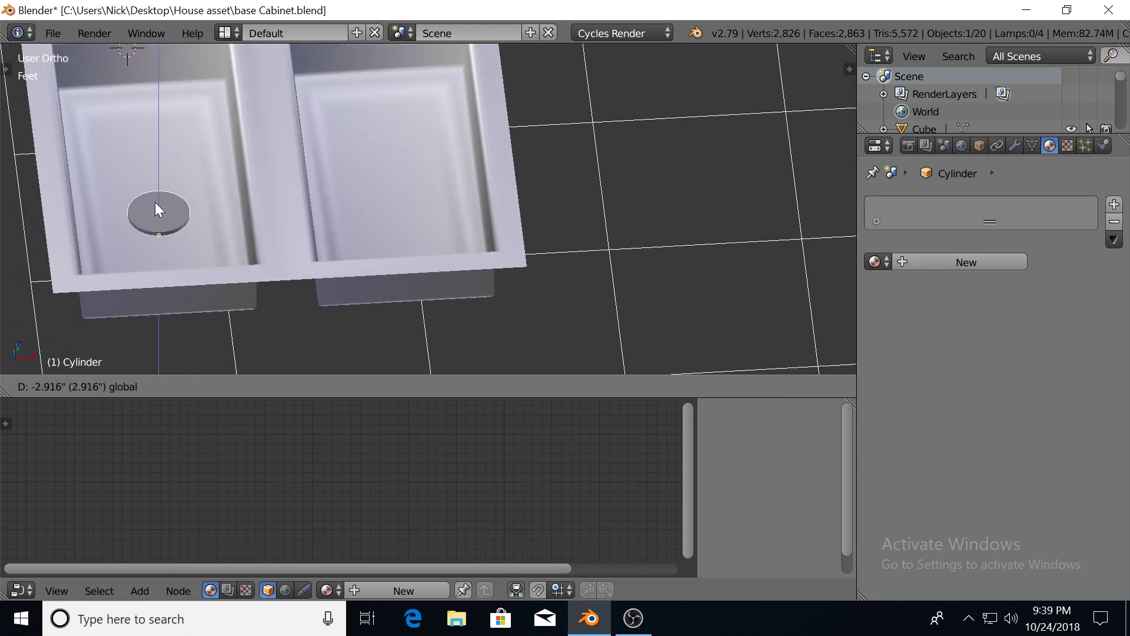
left_click(155, 203)
middle_click_drag(217, 225, 261, 226)
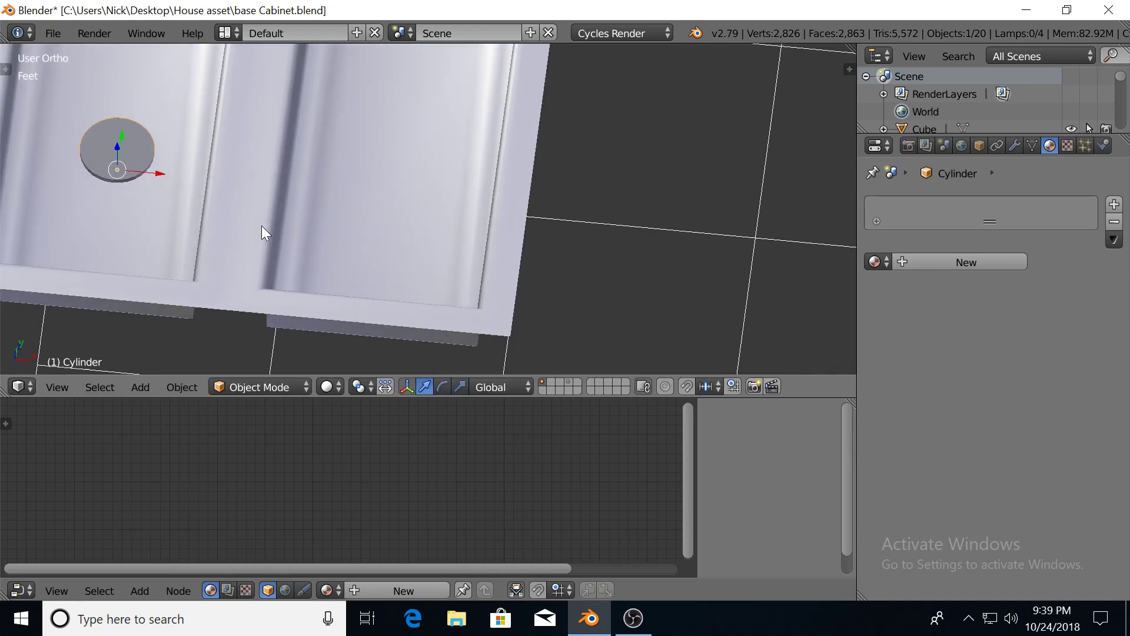
scroll(260, 220, "up", 2)
middle_click_drag(146, 281, 189, 231)
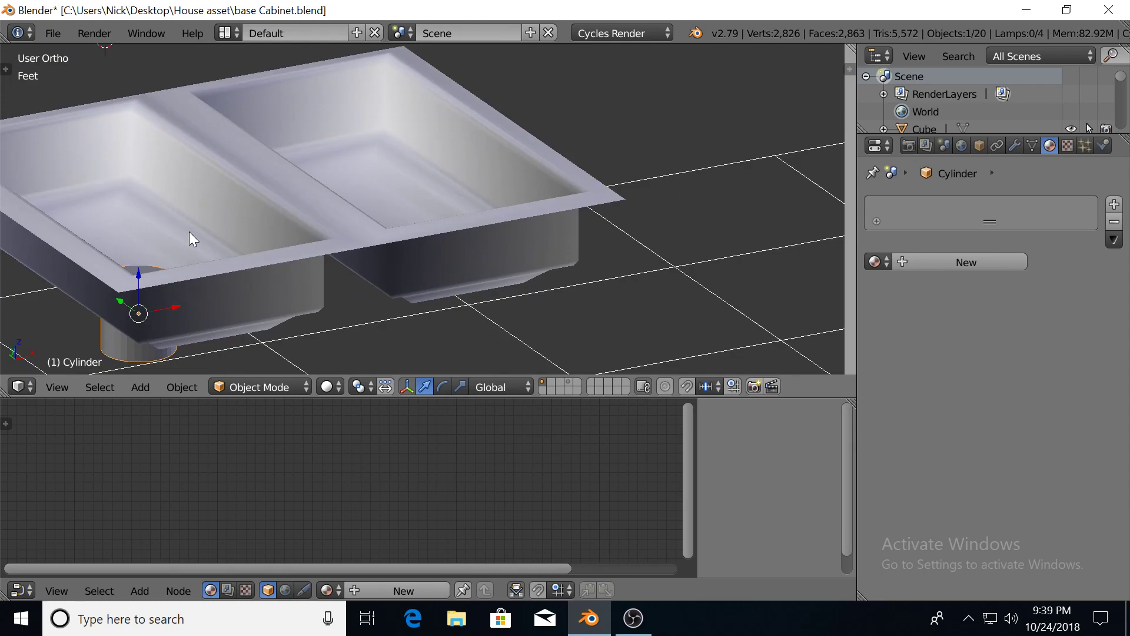
Select the drain cylinder's bottom face in Edit Mode and lower it along Z to lengthen the pipe below the basin
key("ctrl+KP_3")
scroll(318, 283, "down", 1)
middle_click_drag(318, 283, 323, 203, "shift")
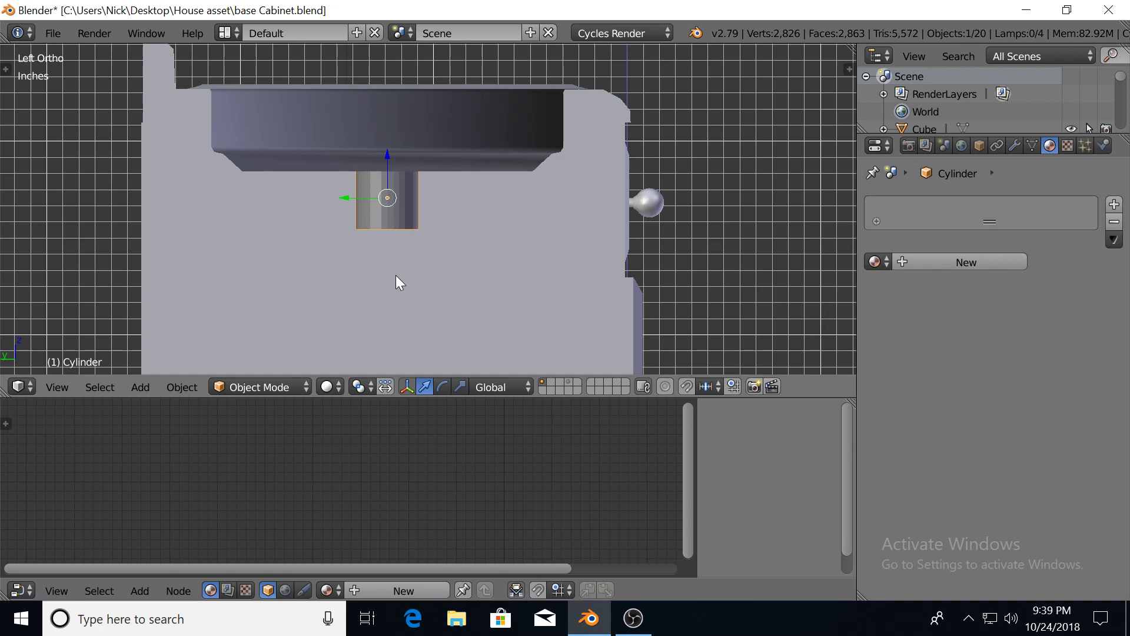
key("Tab")
middle_click_drag(463, 298, 440, 257)
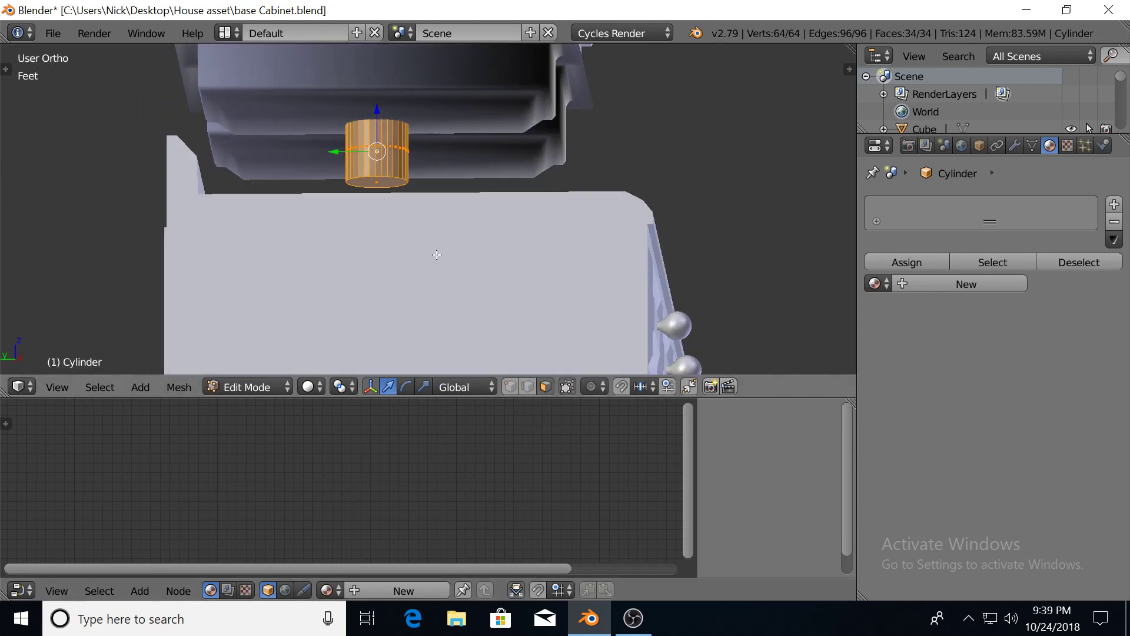
right_click(369, 184)
key("KP_1")
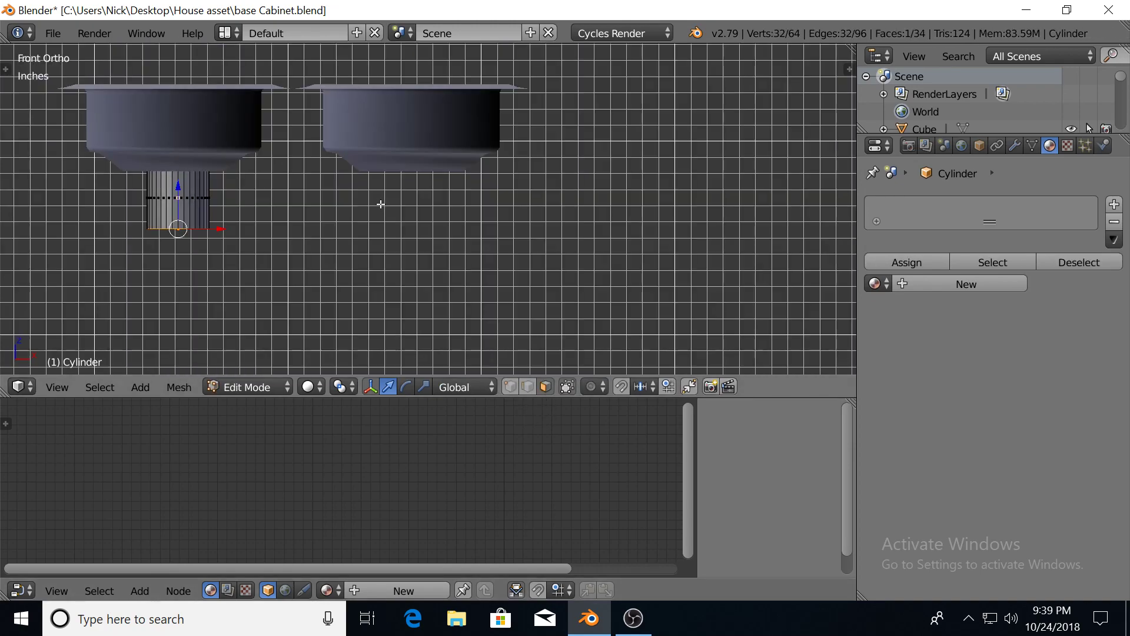
key("ctrl+KP_3")
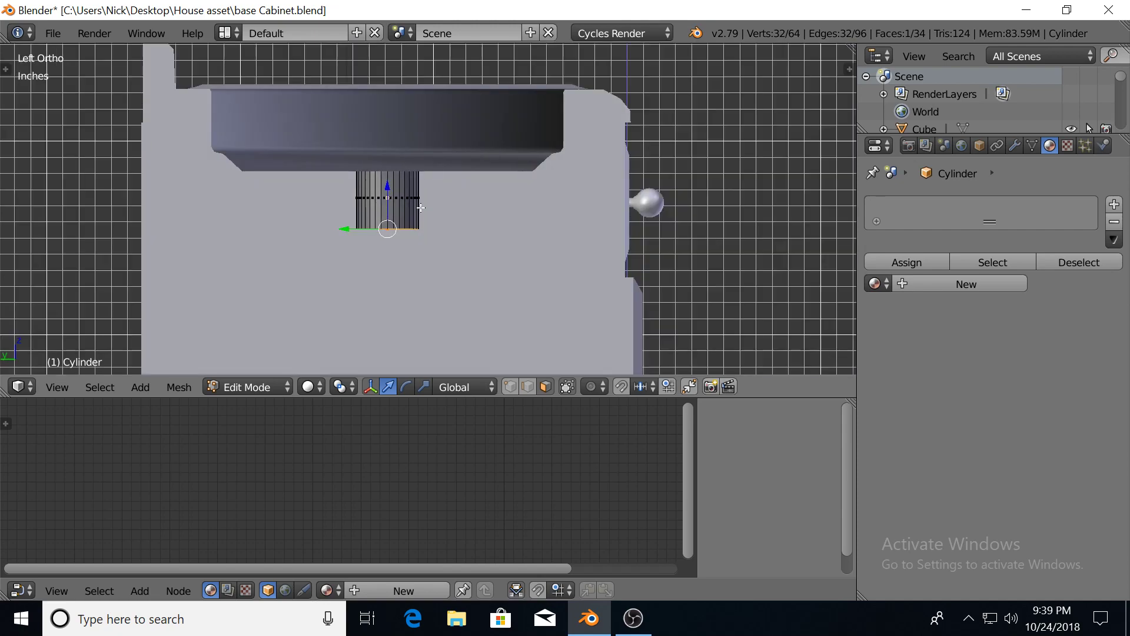
scroll(433, 207, "down", 1)
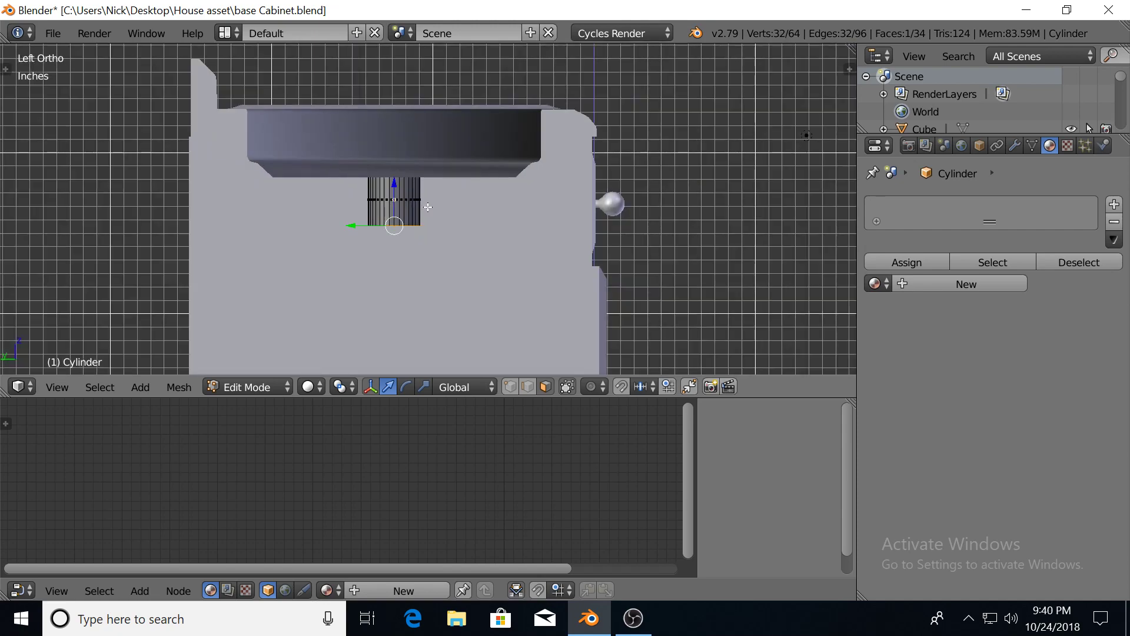
left_click_drag(393, 190, 393, 263)
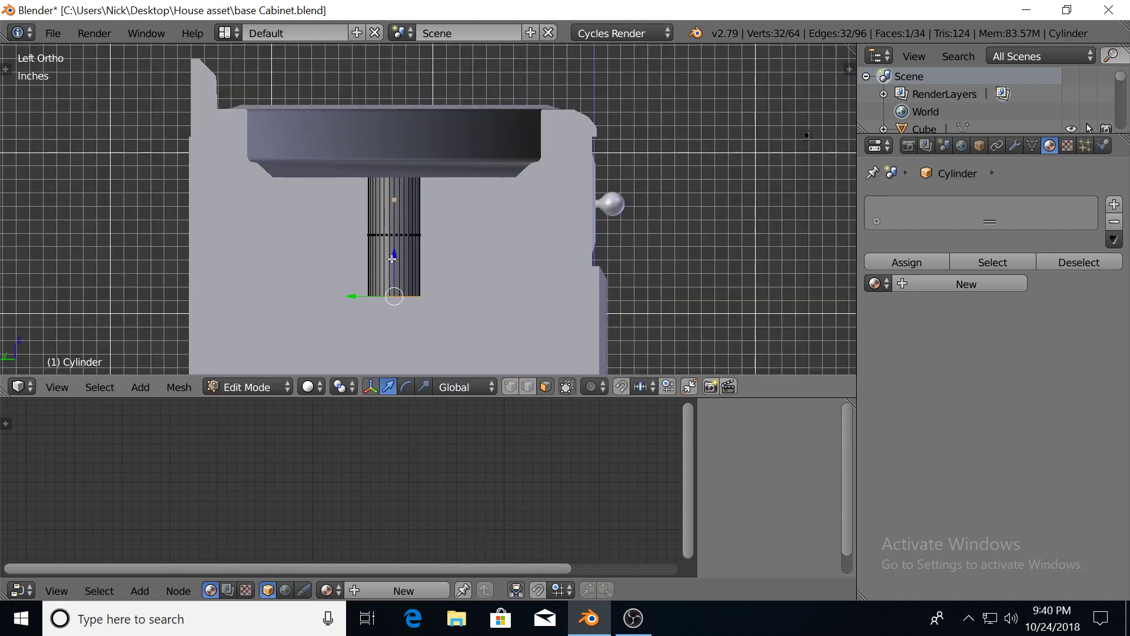
Extrude the pipe's bottom face a short way down, rotate it about 23 degrees, and nudge it slightly along Y
middle_click_drag(433, 296, 446, 224, "shift")
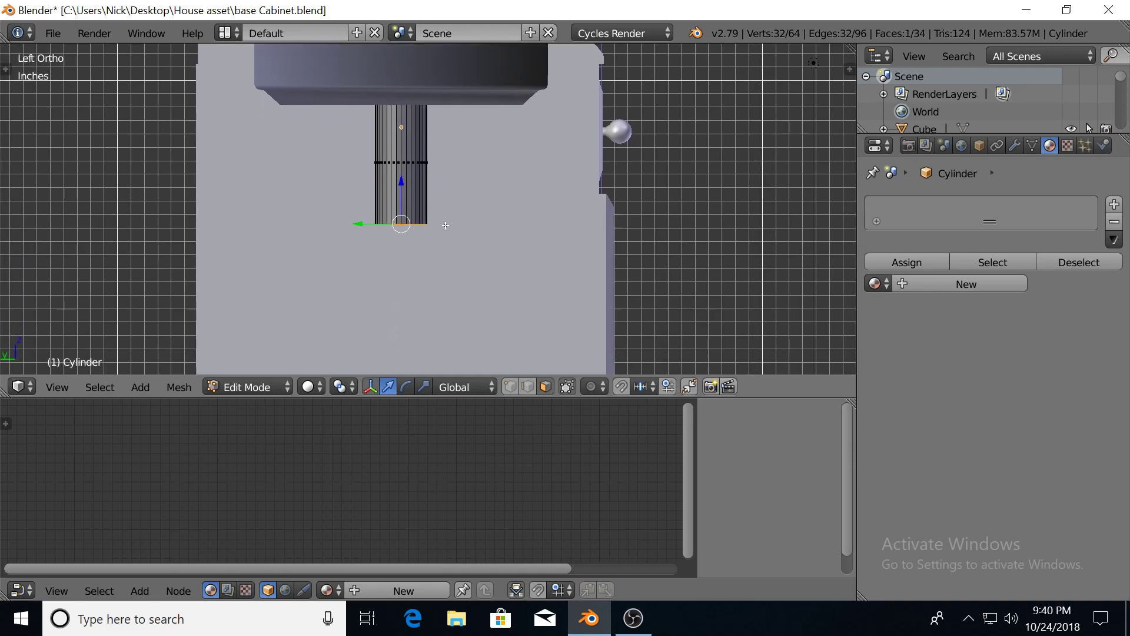
key("e")
left_click(441, 248)
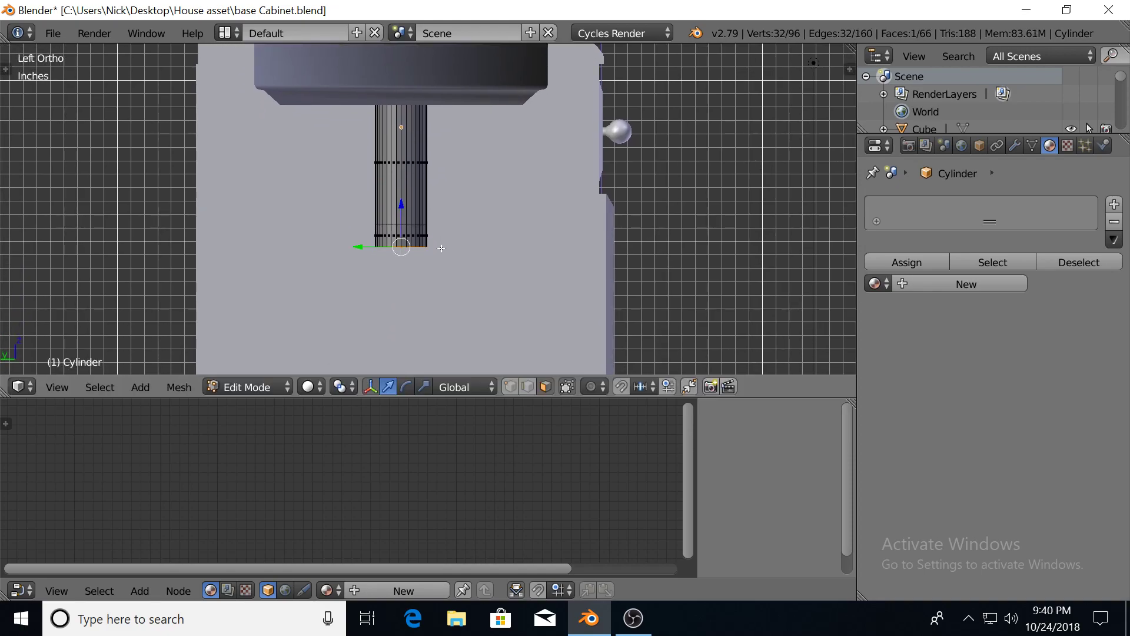
key("r")
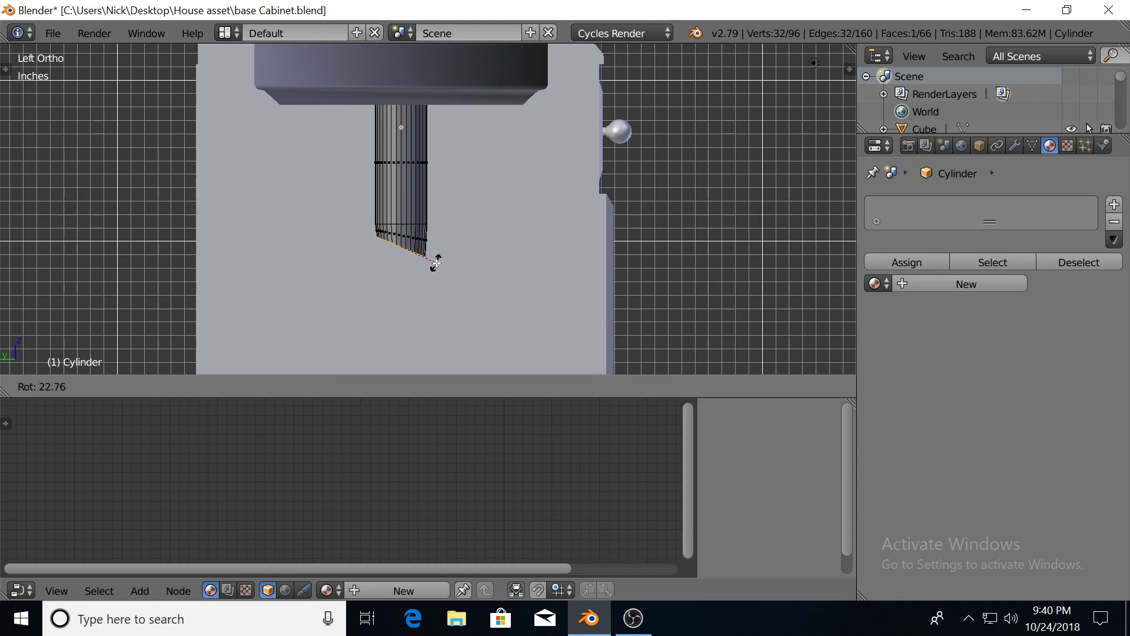
left_click(437, 262)
left_click_drag(355, 248, 354, 250)
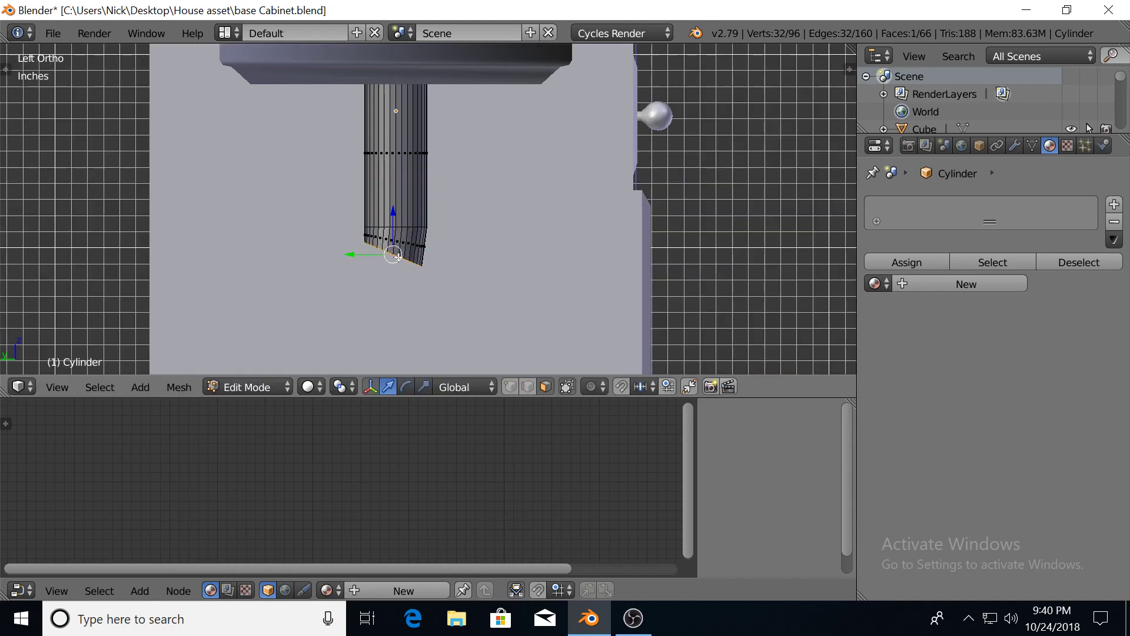
Extrude the tilted pipe end about 3 inches, rotate it about 29 degrees, and nudge it toward positive Y and slightly down
scroll(524, 277, "down", 2)
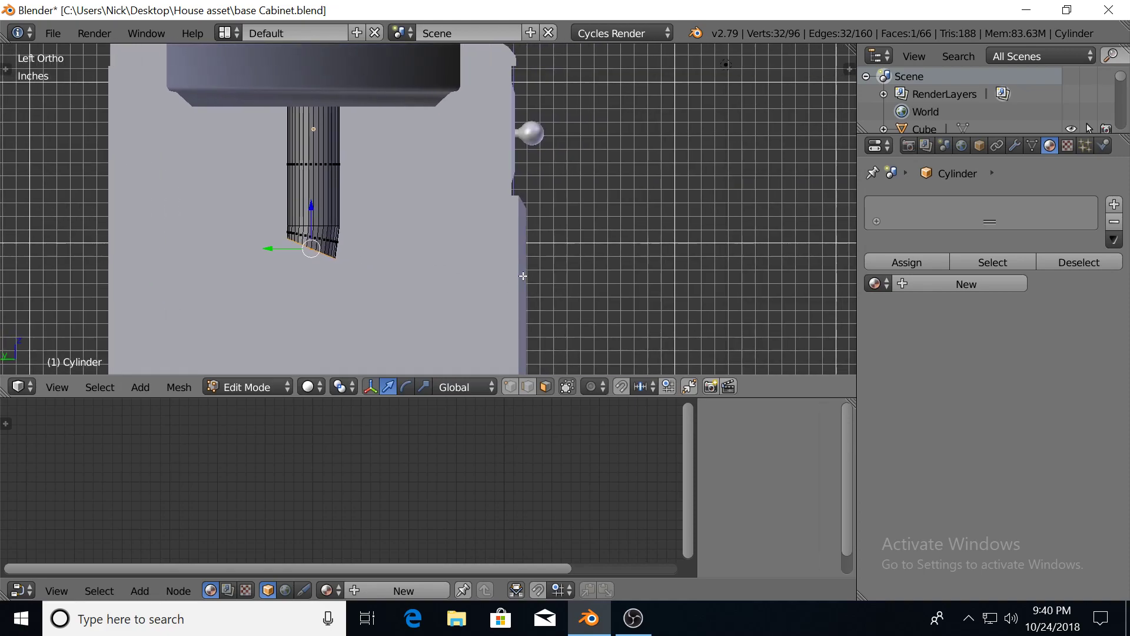
scroll(376, 253, "up", 2)
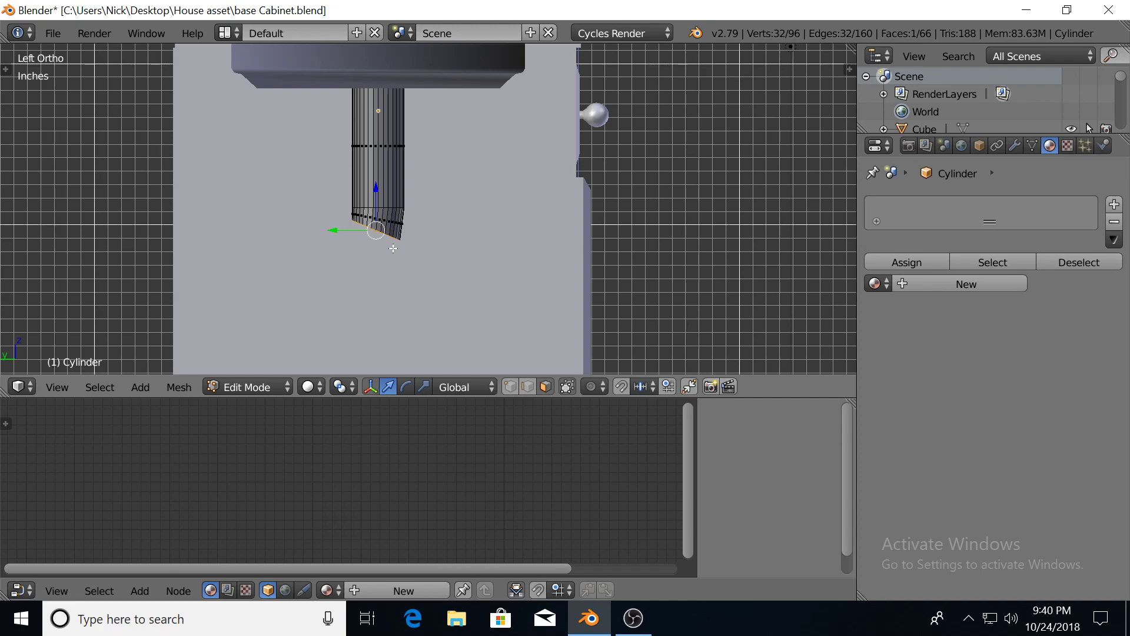
key("e")
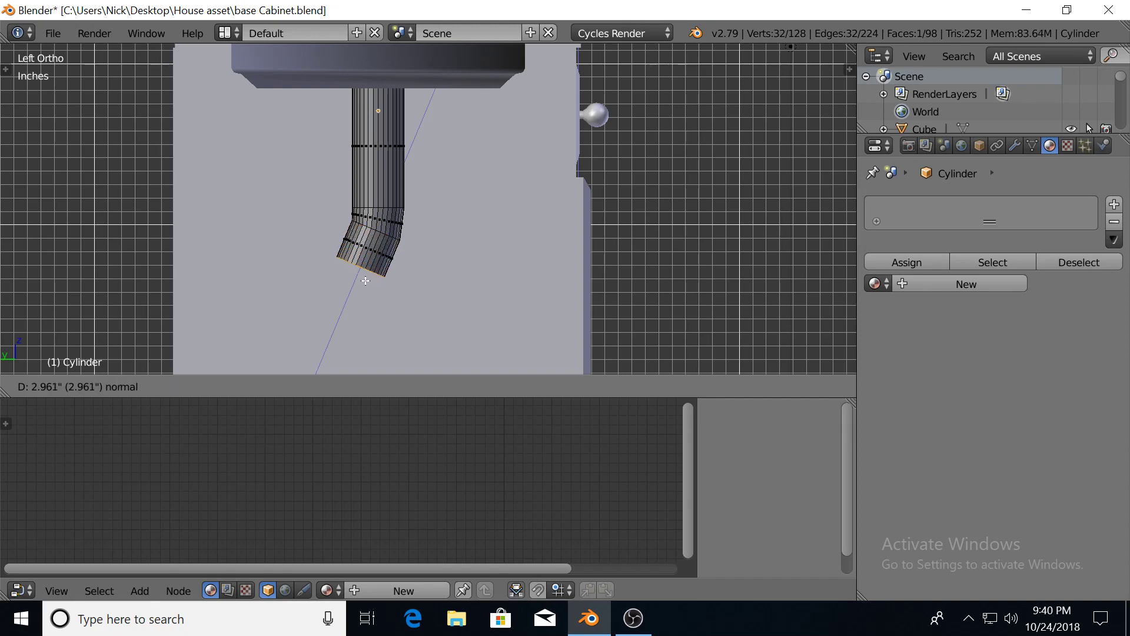
left_click(365, 282)
key("r")
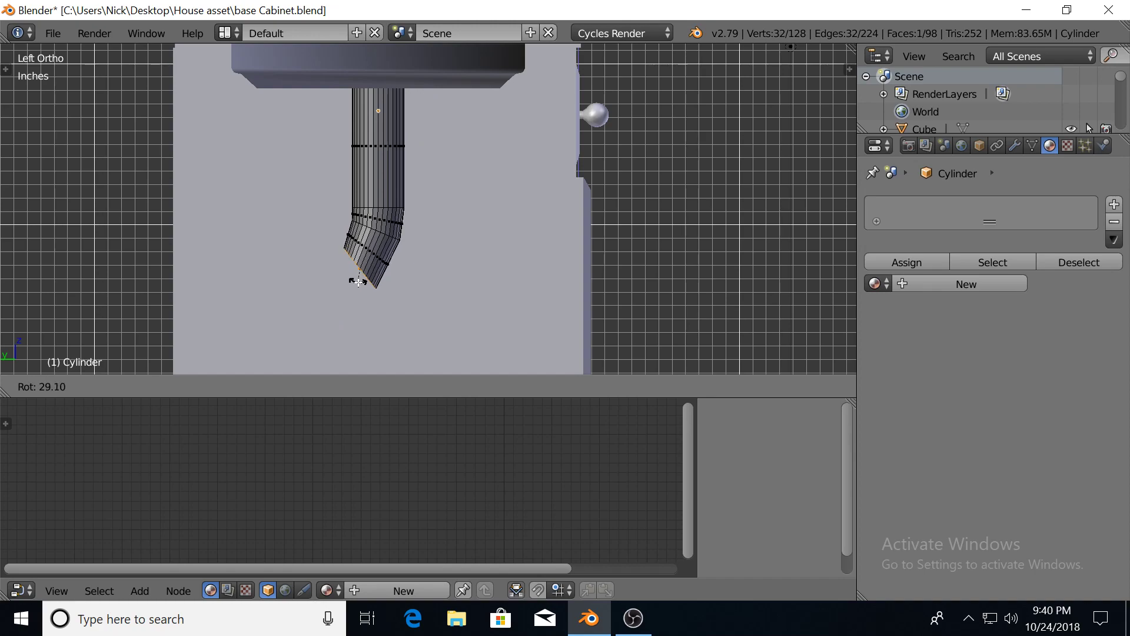
left_click(359, 282)
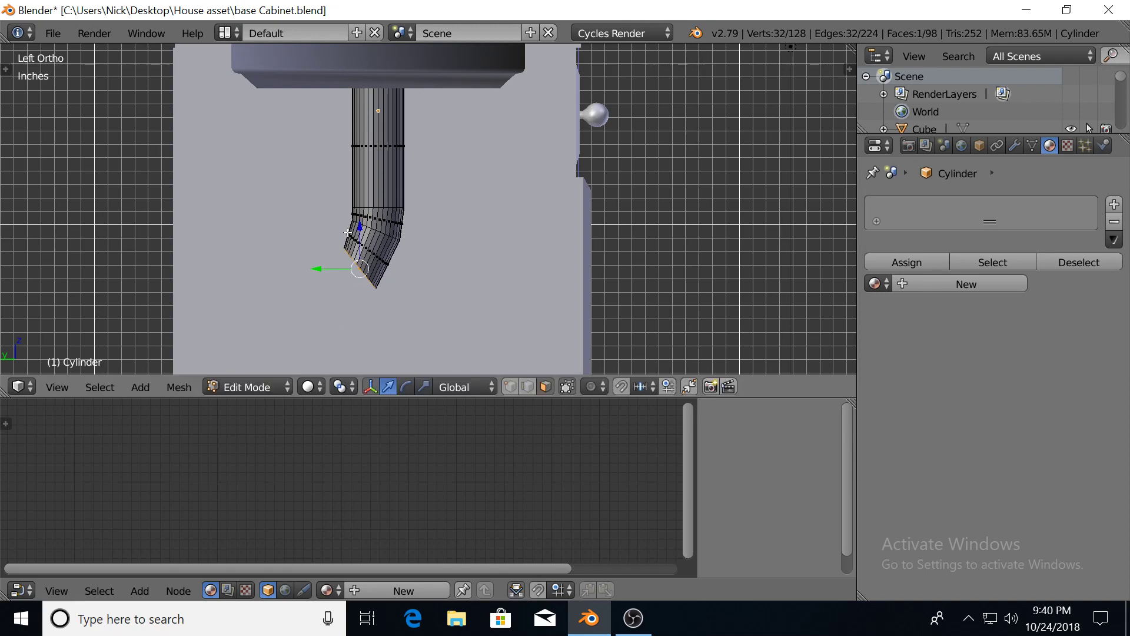
left_click_drag(317, 271, 310, 270)
left_click_drag(355, 227, 361, 234)
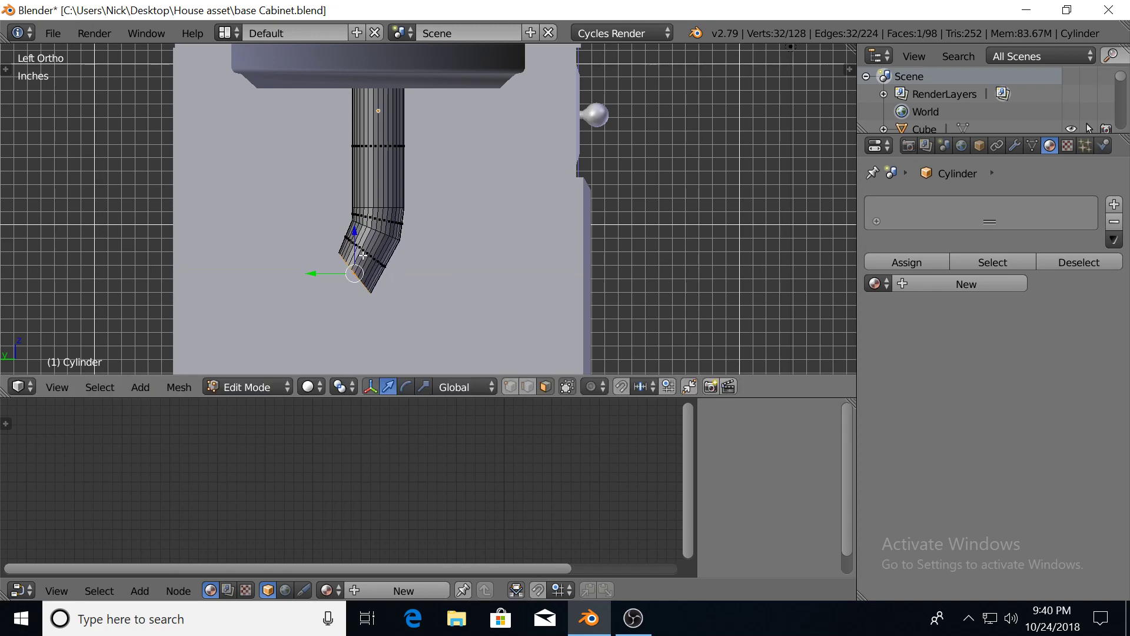
Extrude the pipe end about 2.3 inches, rotate it about 15 degrees, and raise it slightly along Z
key("e")
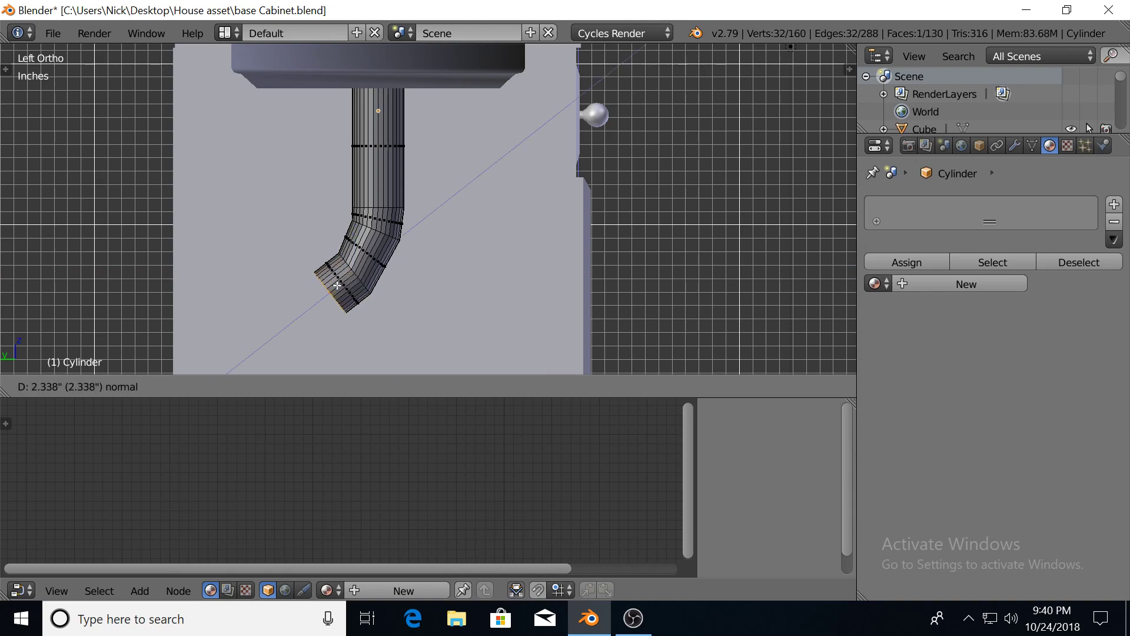
left_click(338, 285)
key("r")
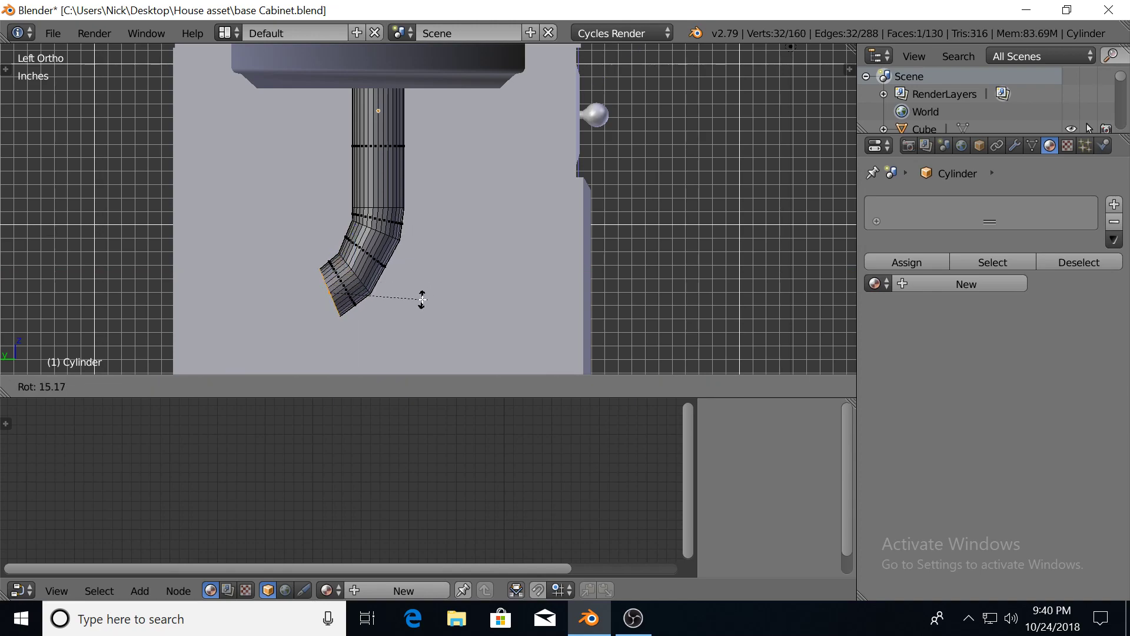
left_click(389, 291)
key("g")
key("z")
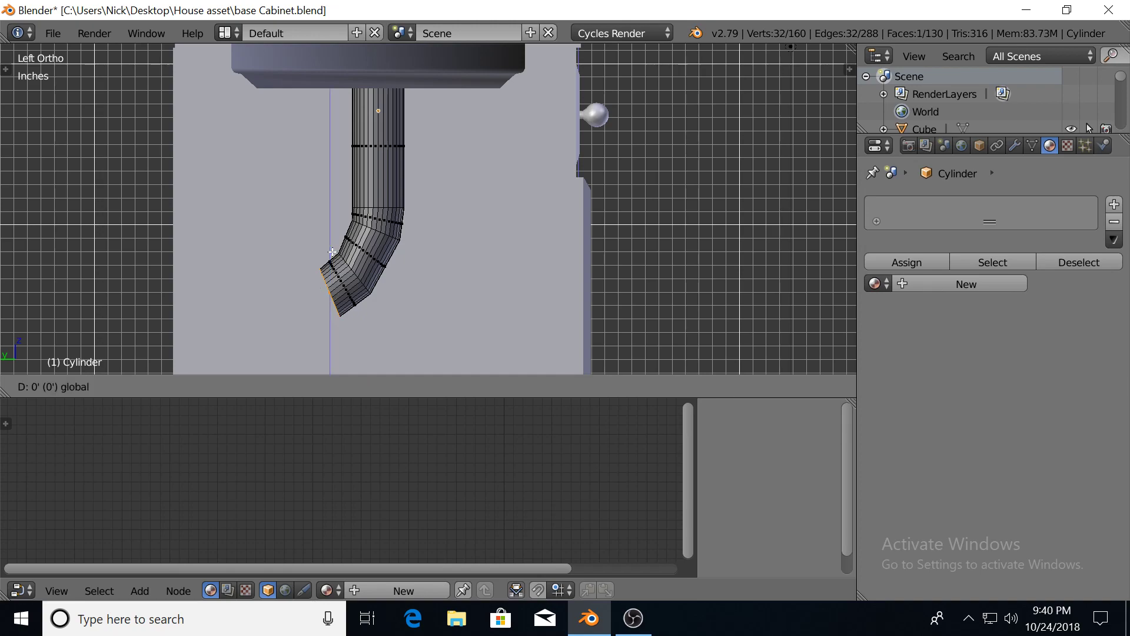
left_click(331, 245)
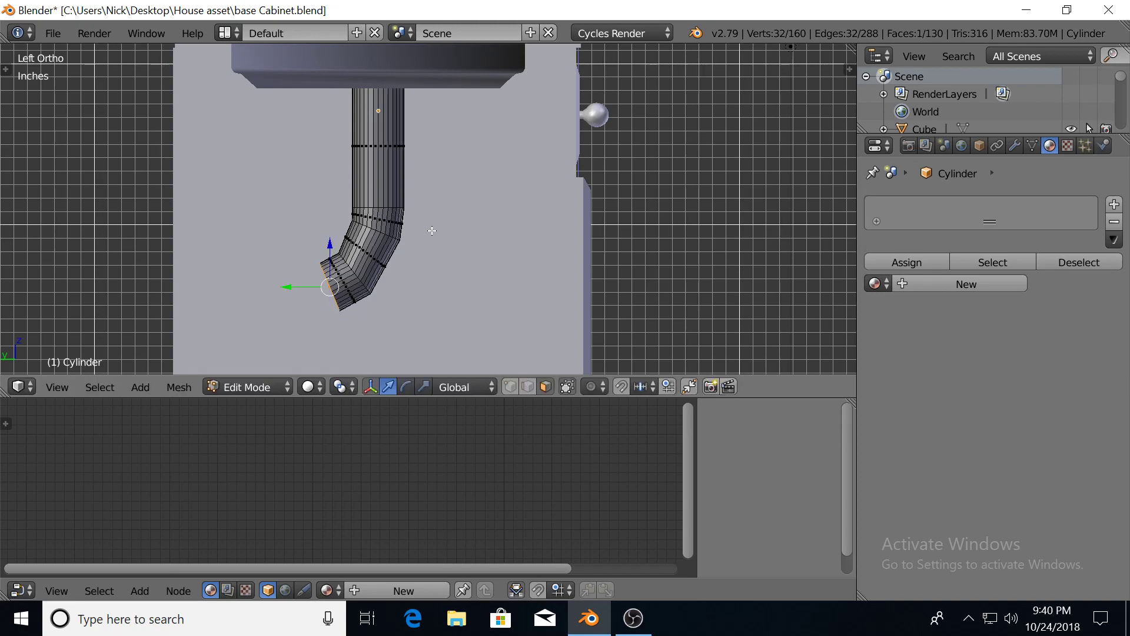
Extrude the pipe end, rotate the new face until nearly vertical, and add a second short extrusion at the bottom of the bend
key("e")
left_click(414, 238)
key("r")
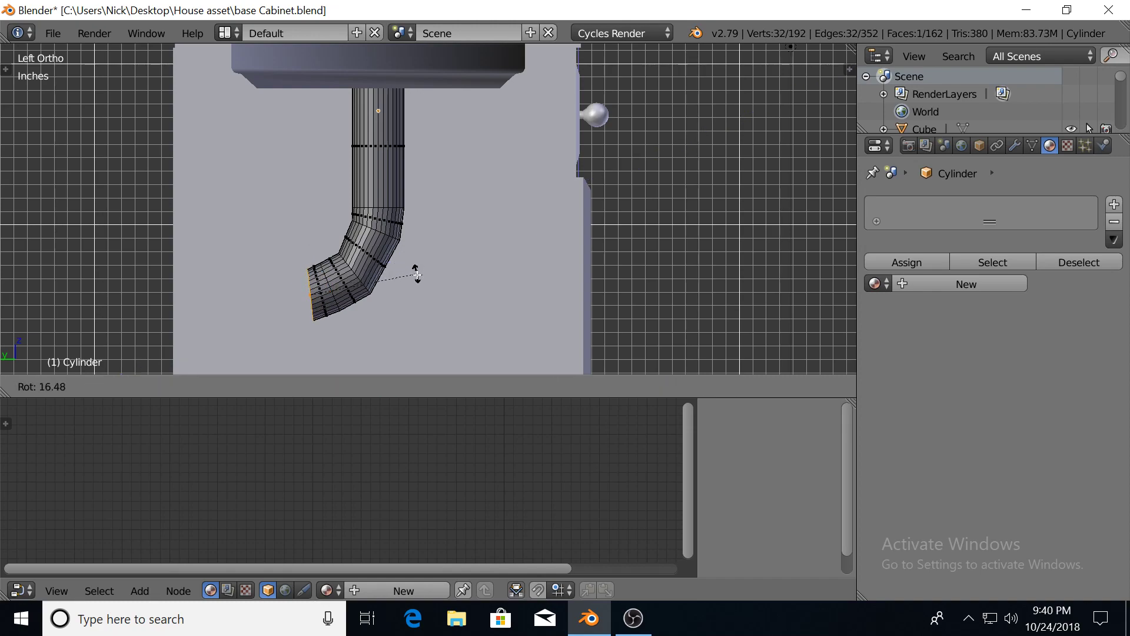
left_click(416, 277)
key("e")
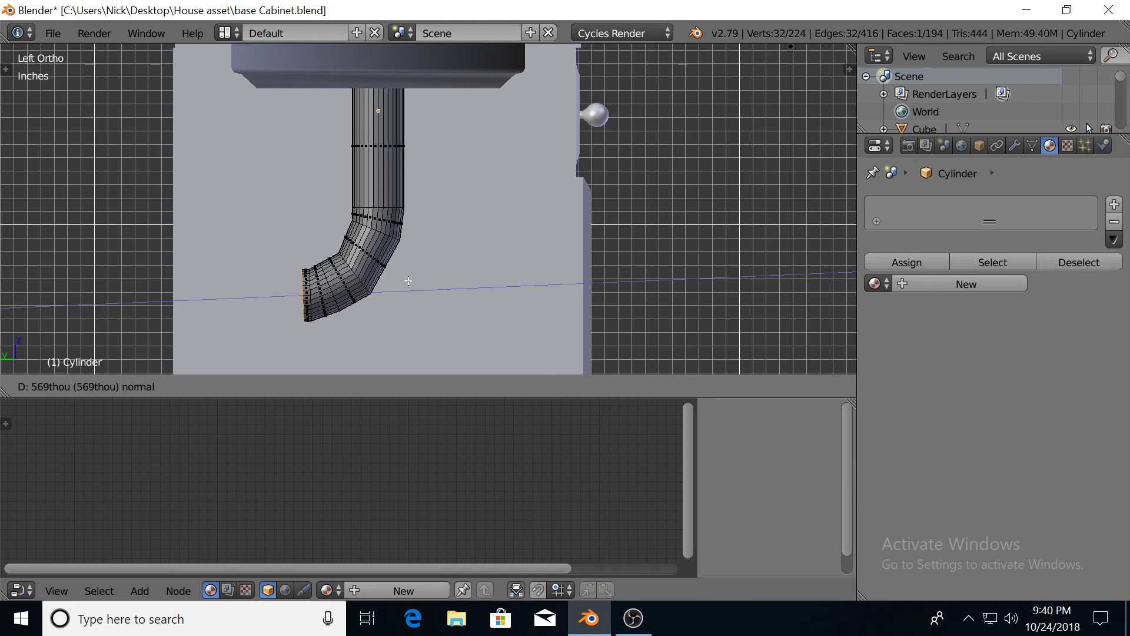
left_click(409, 281)
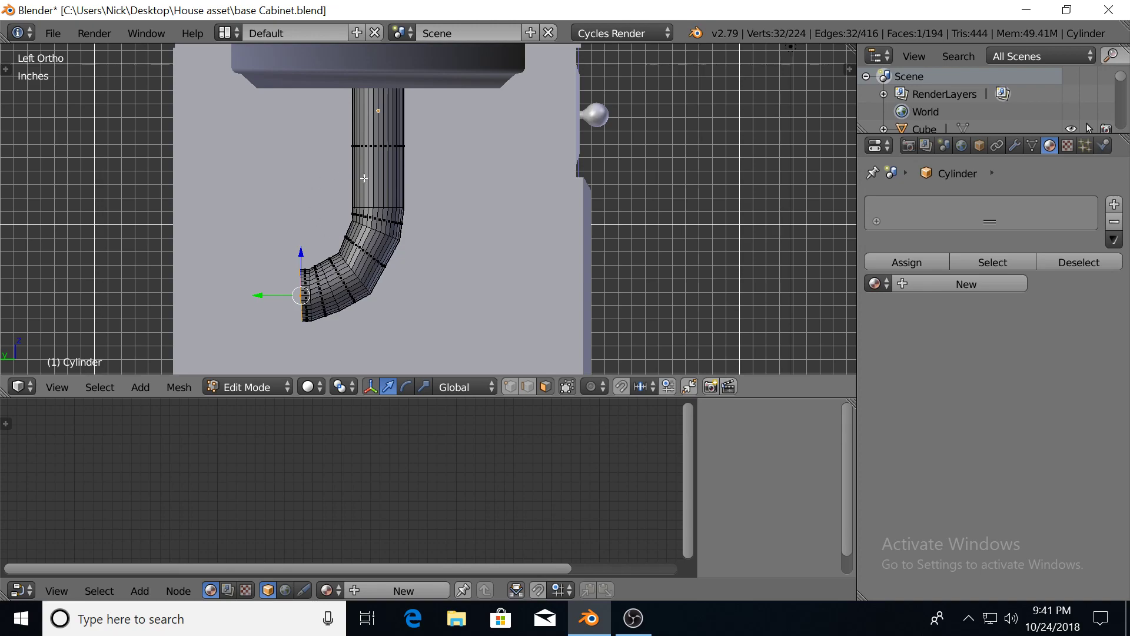
Extrude the vertical pipe end slightly, rotate it so the bend starts turning upward, and raise it about 0.5 inches along Z
key("e")
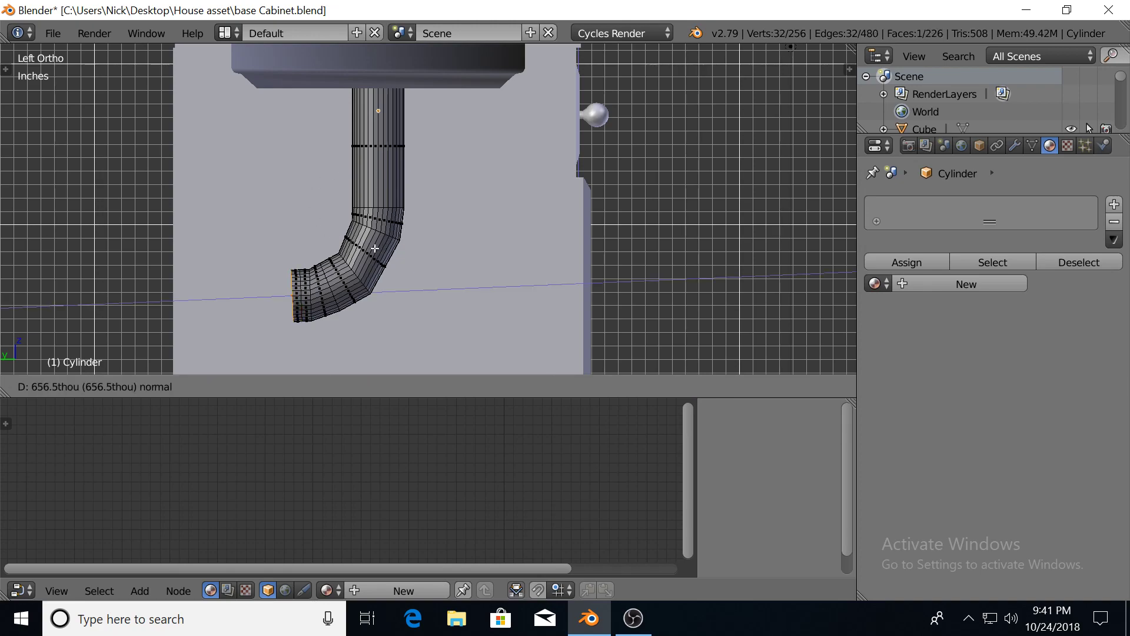
left_click(365, 248)
key("r")
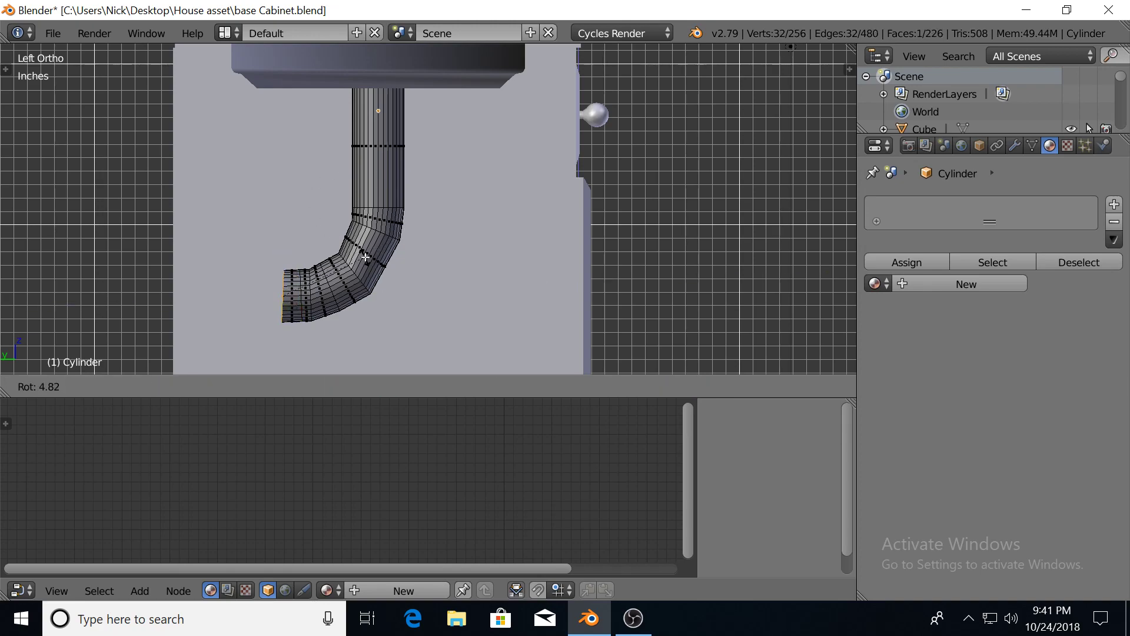
left_click(366, 276)
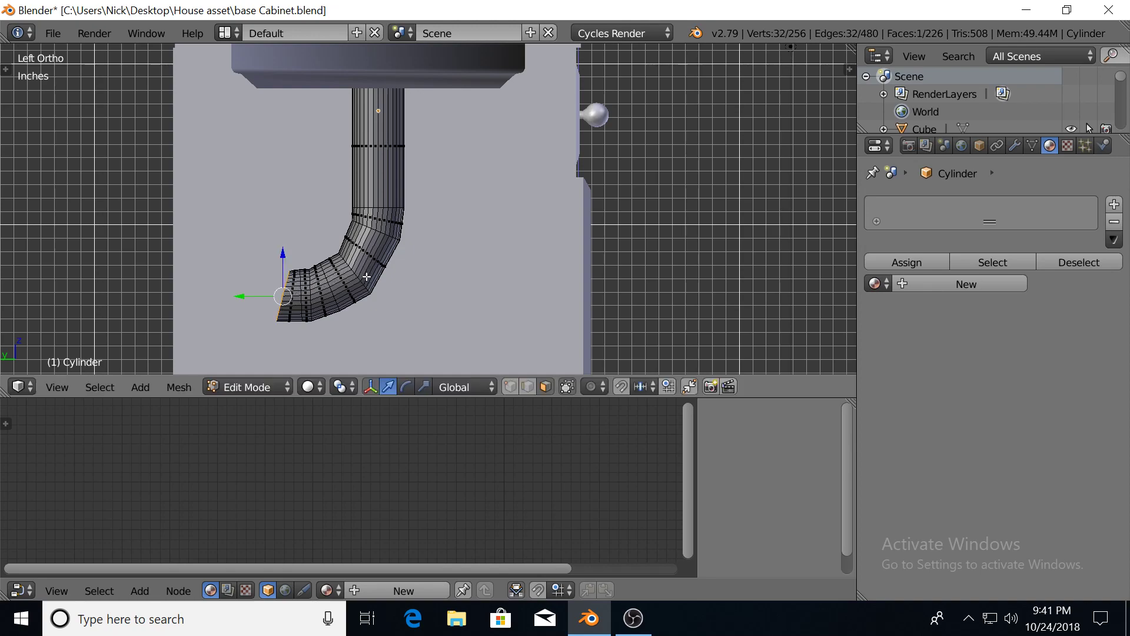
key("g")
key("z")
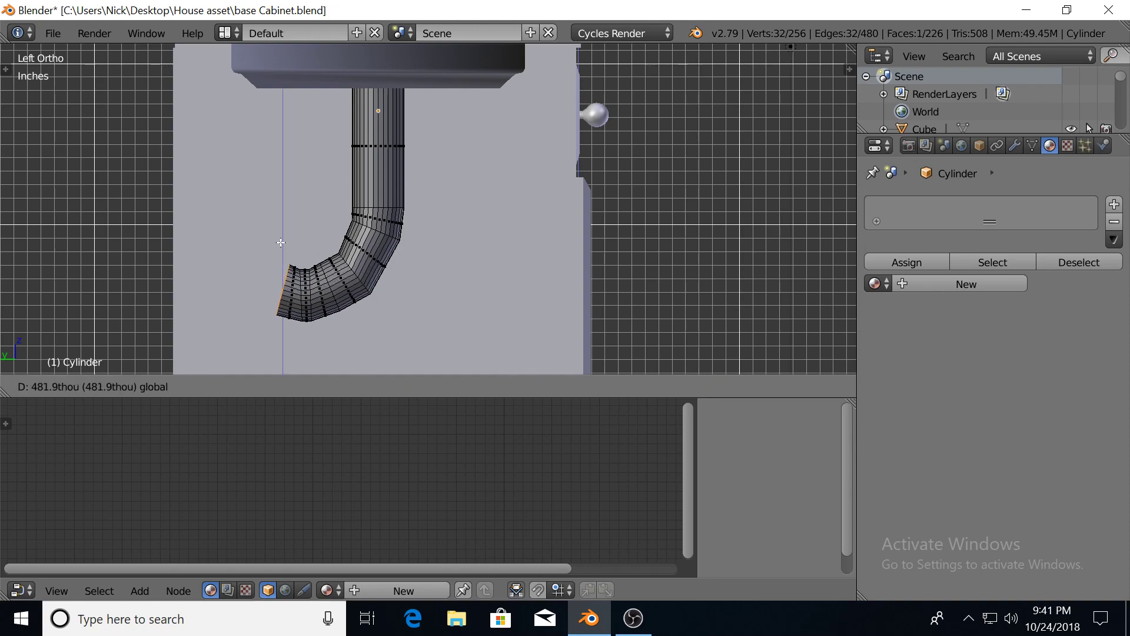
left_click(357, 247)
Extrude the raised pipe end outward and rotate the new face further to continue the upward bend
key("e")
left_click(383, 256)
key("r")
left_click(377, 280)
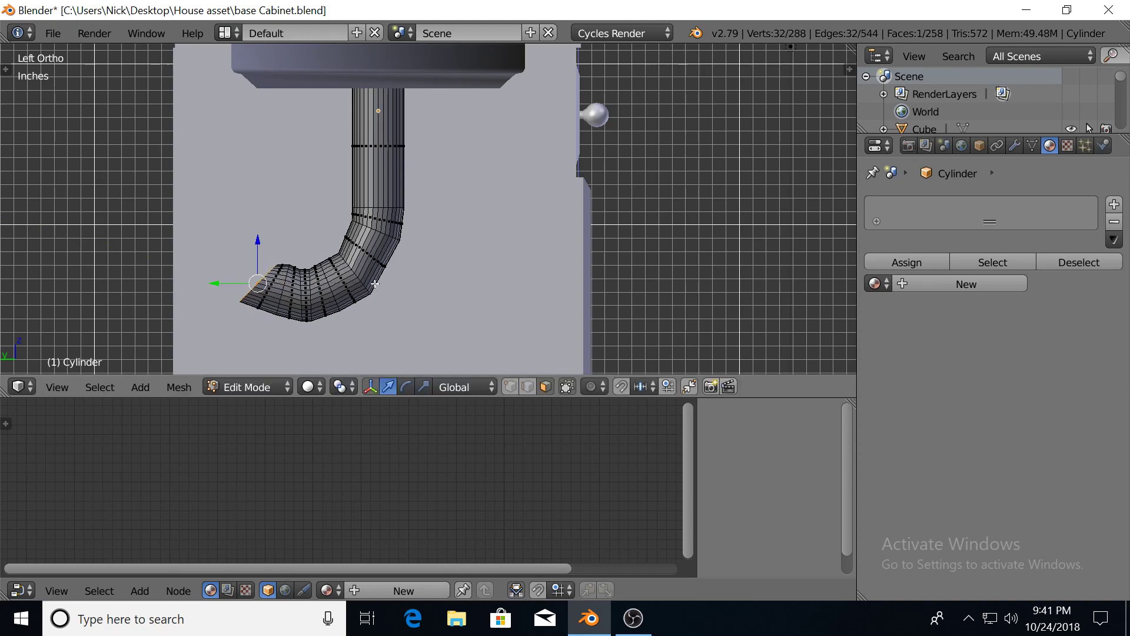
Extrude the pipe end up and outward, rotate it closer to horizontal, and nudge it slightly toward negative Y and up in Z
key("e")
left_click(304, 222)
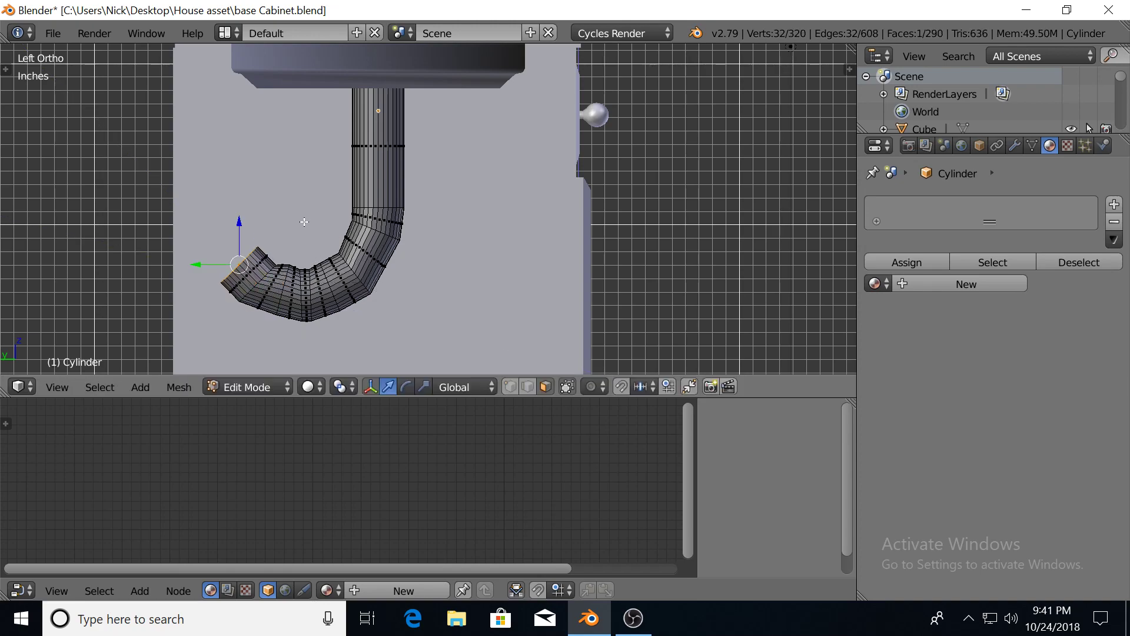
key("r")
left_click(326, 243)
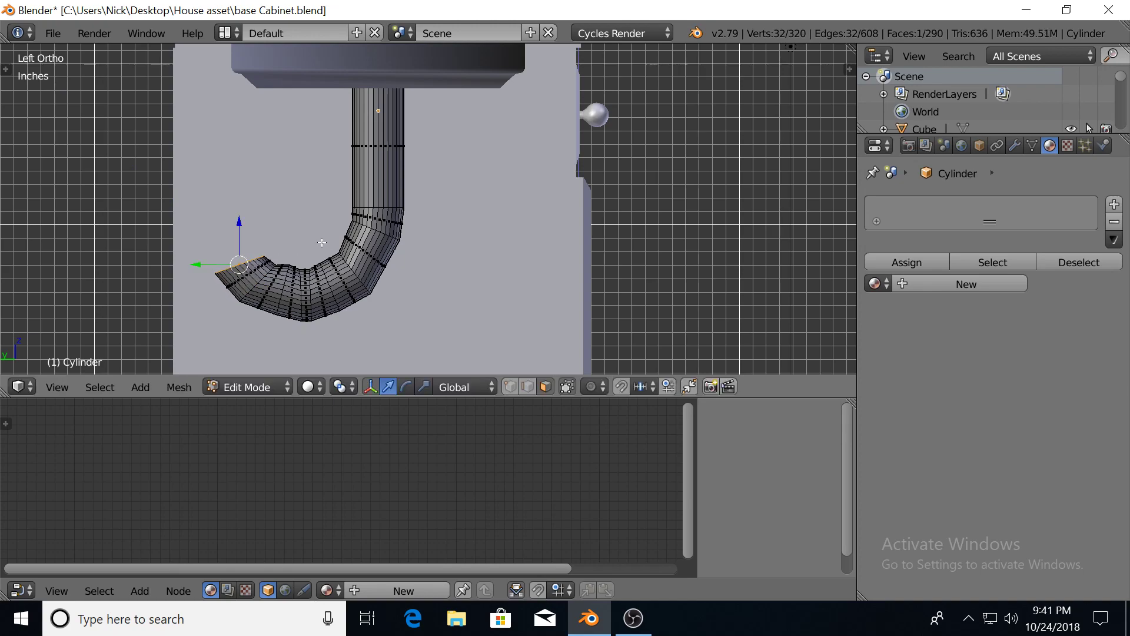
left_click_drag(199, 265, 203, 266)
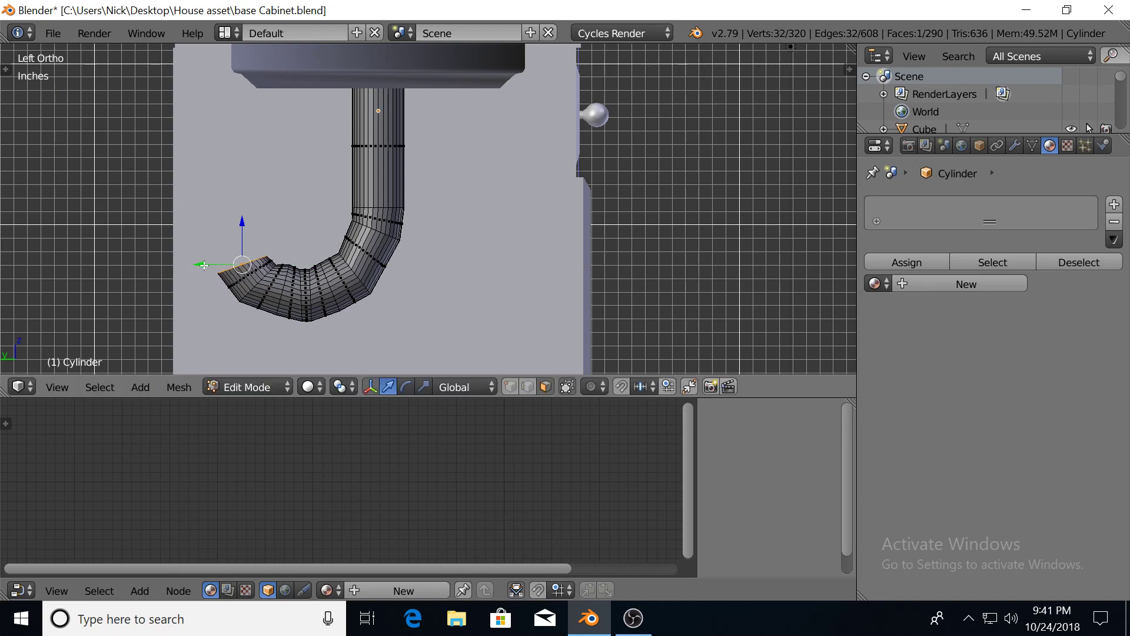
left_click_drag(242, 223, 241, 216)
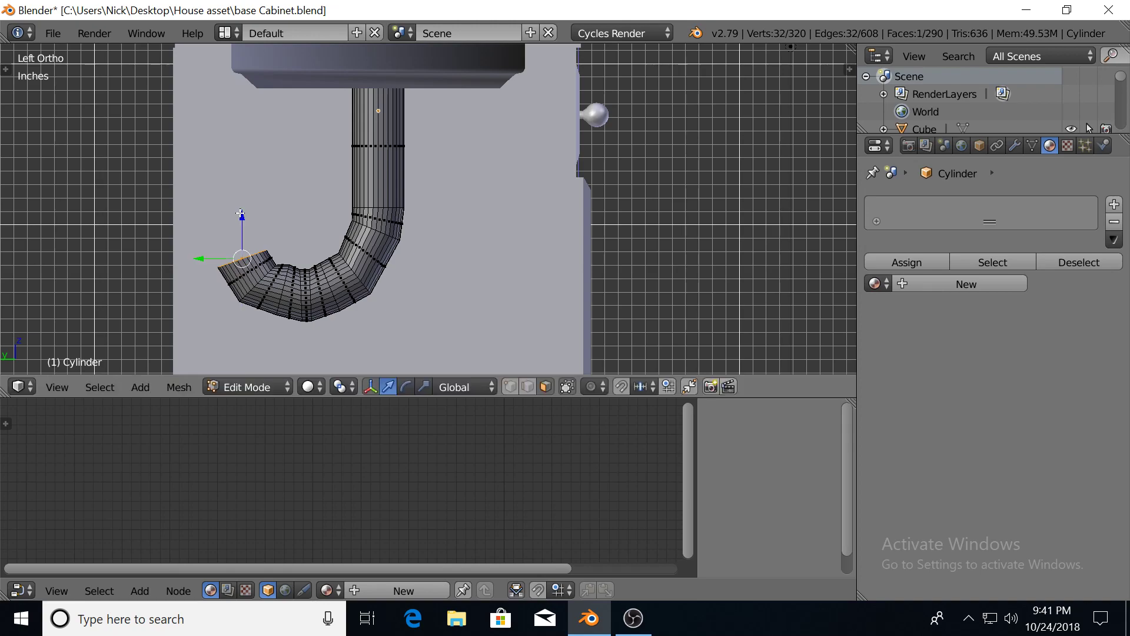
Extrude the pipe end once more, rotate it about 19 degrees to a horizontal face, and shift it slightly along Y
key("e")
left_click(306, 226)
key("r")
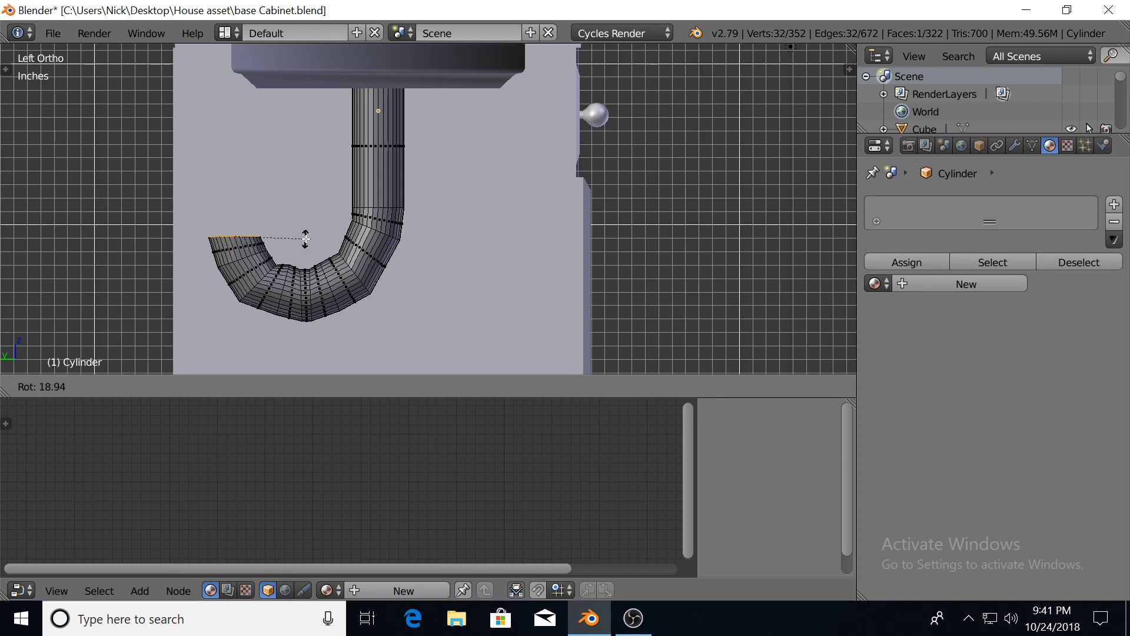
left_click(306, 238)
key("g")
key("y")
left_click(199, 236)
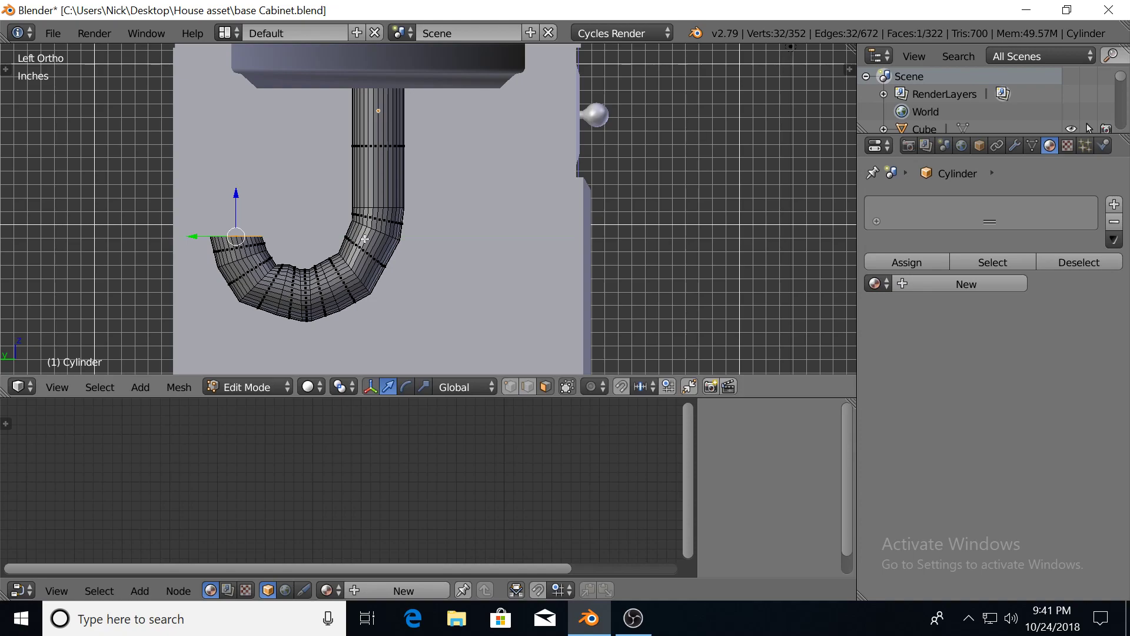
Extrude the pipe end straight up twice, and tilt the new end face toward positive Y to start a second bend
key("e")
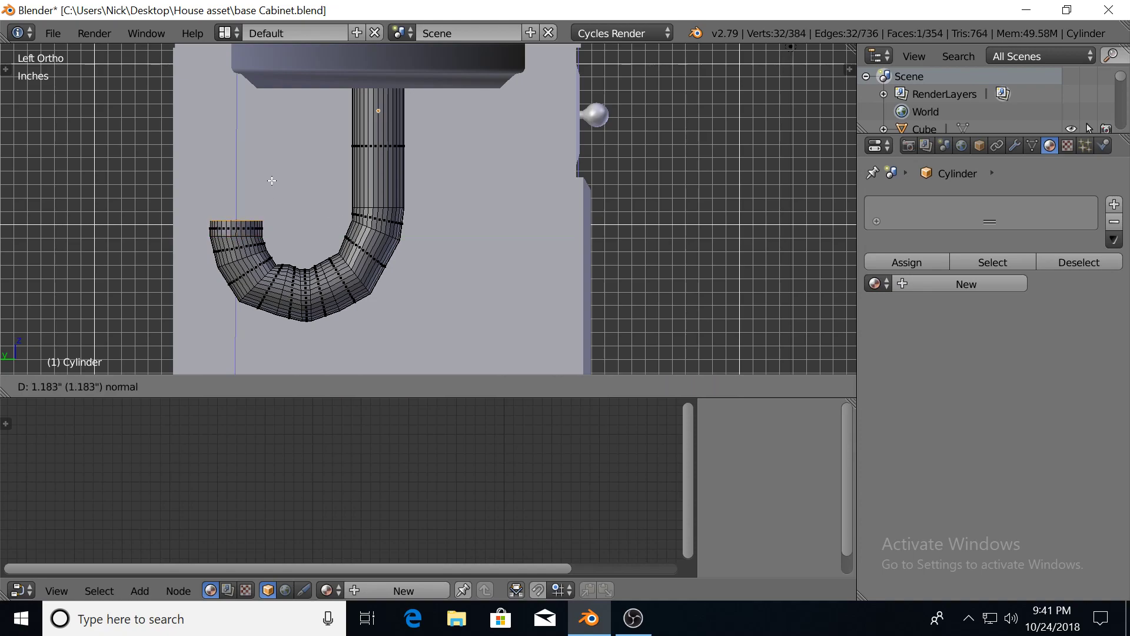
left_click(273, 156)
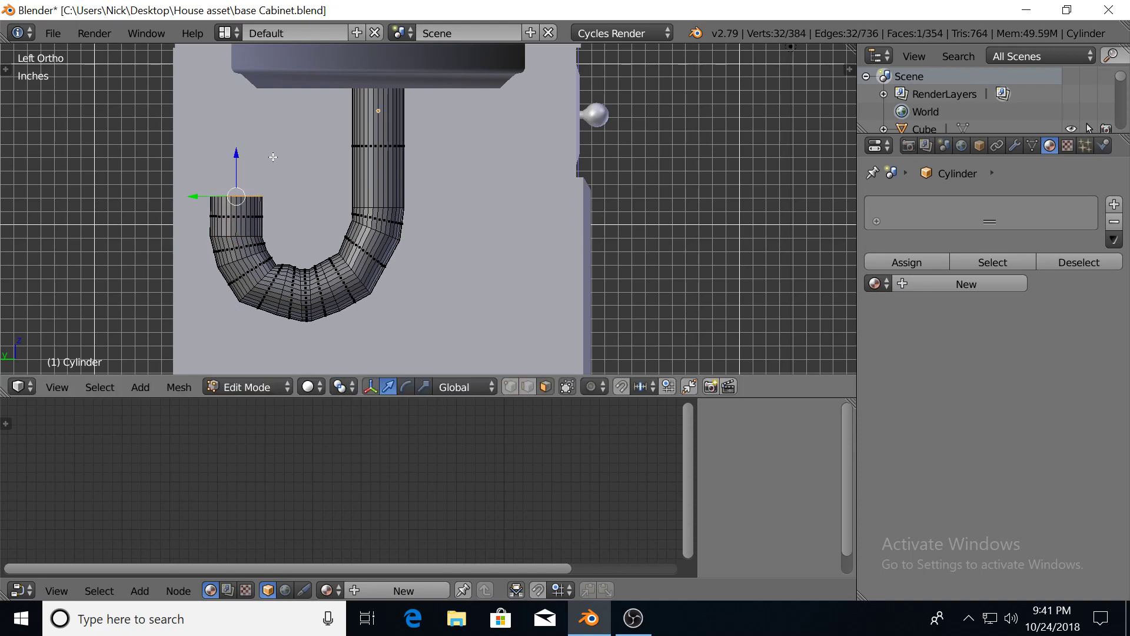
key("e")
left_click(265, 135)
key("r")
left_click(280, 141)
Extrude the tilted pipe end, rotate the new face about 48 degrees toward vertical, and nudge it slightly toward positive Y
key("e")
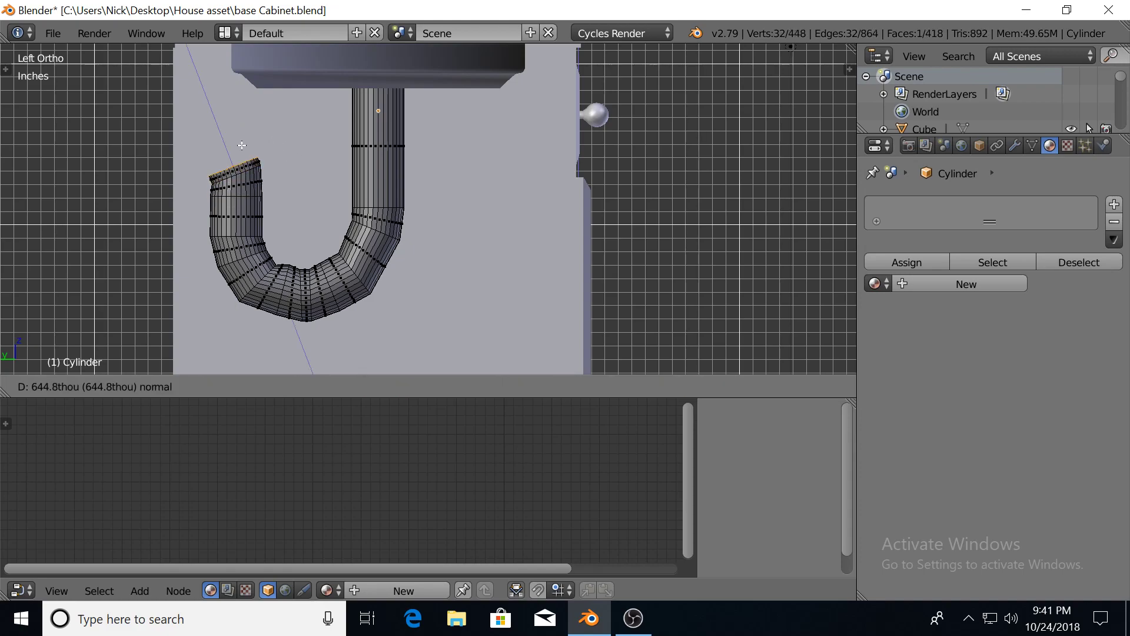
left_click(216, 134)
key("r")
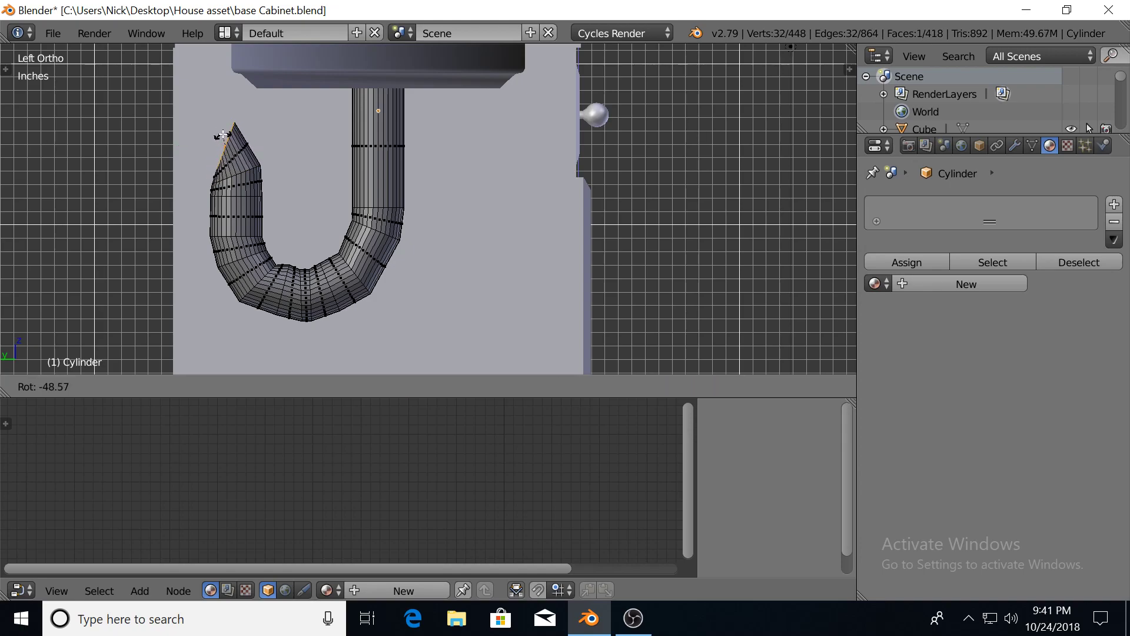
left_click(225, 136)
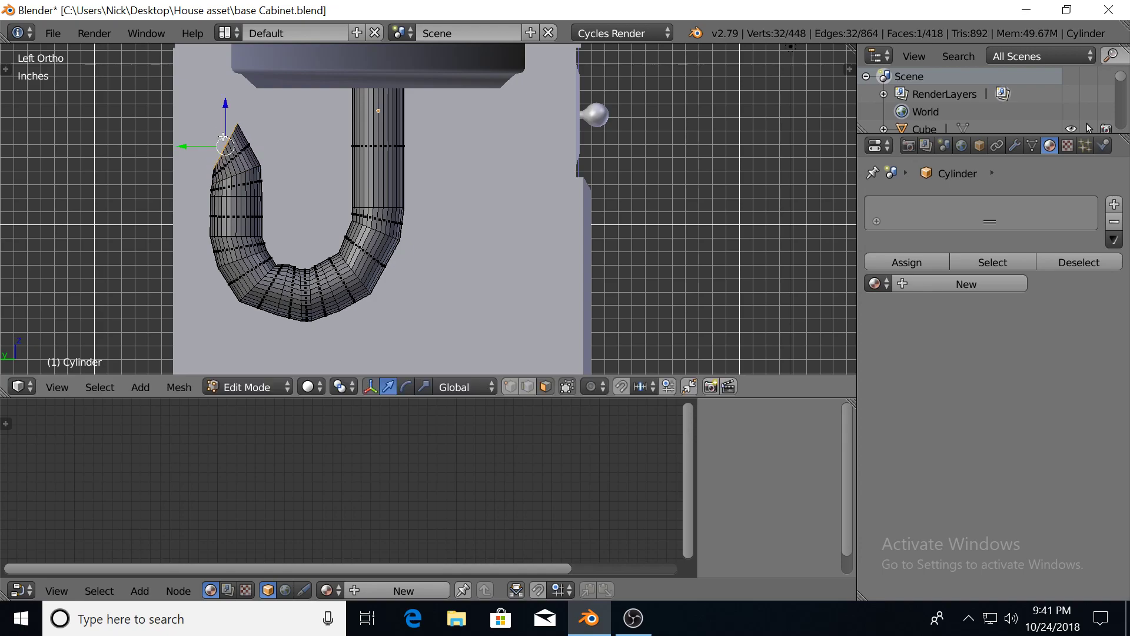
left_click_drag(177, 146, 184, 143)
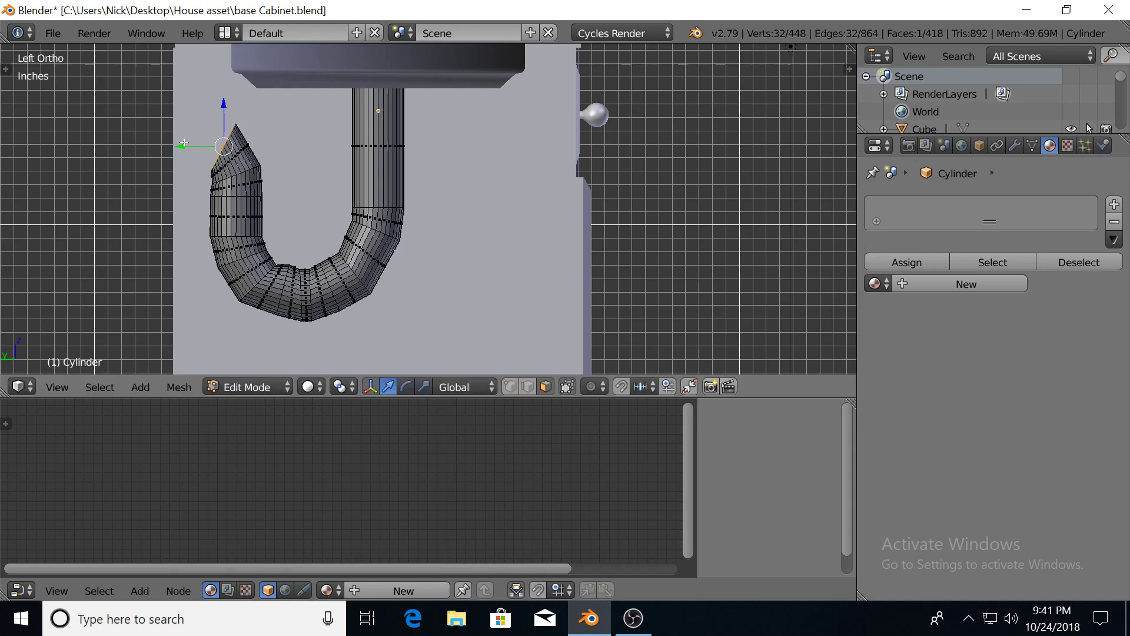
Extrude the pipe end outward, rotate the face to vertical, and extrude a short horizontal section at the crest of the bend
key("e")
left_click(215, 133)
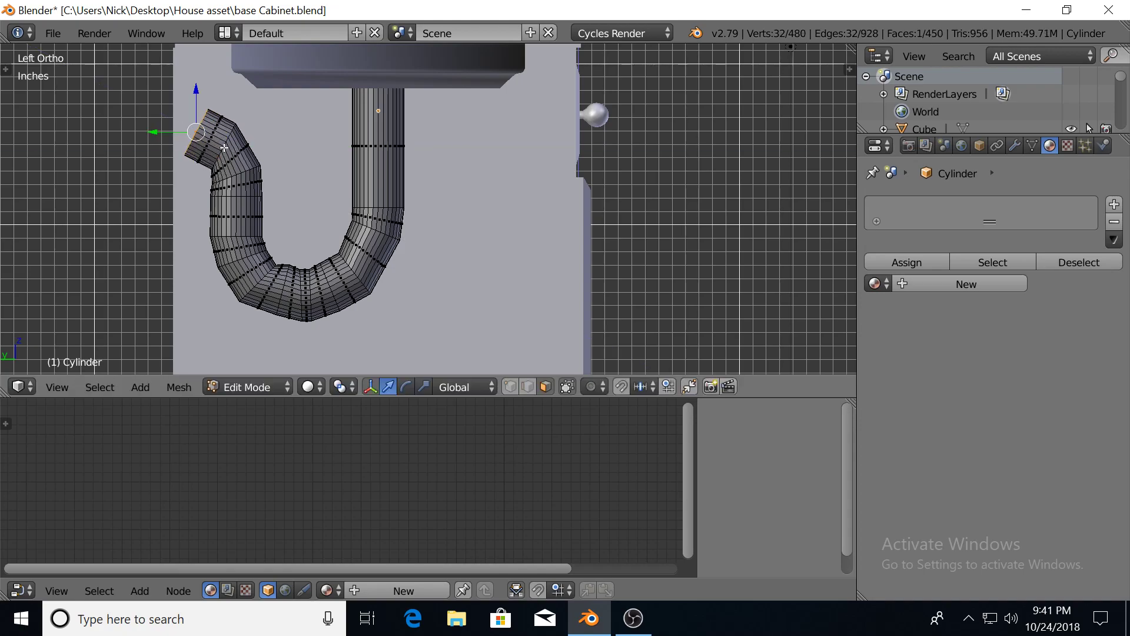
key("r")
left_click(195, 134)
key("e")
left_click(192, 134)
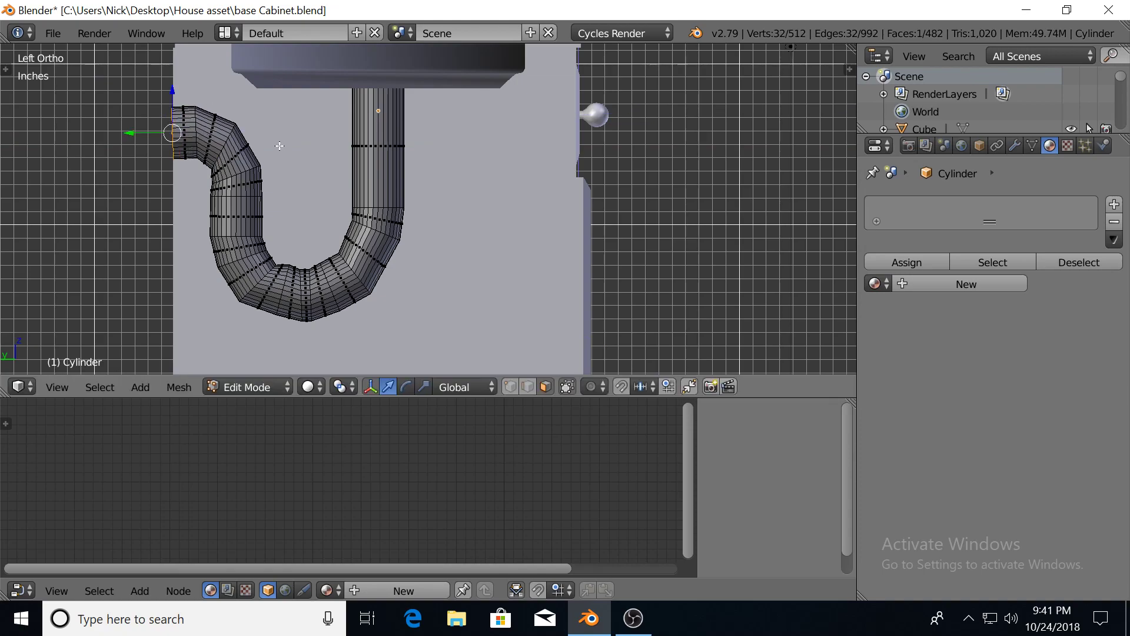
Tilt the pipe's end face slightly, extrude it, and rotate it about 10 degrees to begin the downward curve
key("r")
left_click(270, 131)
key("e")
left_click(258, 137)
key("r")
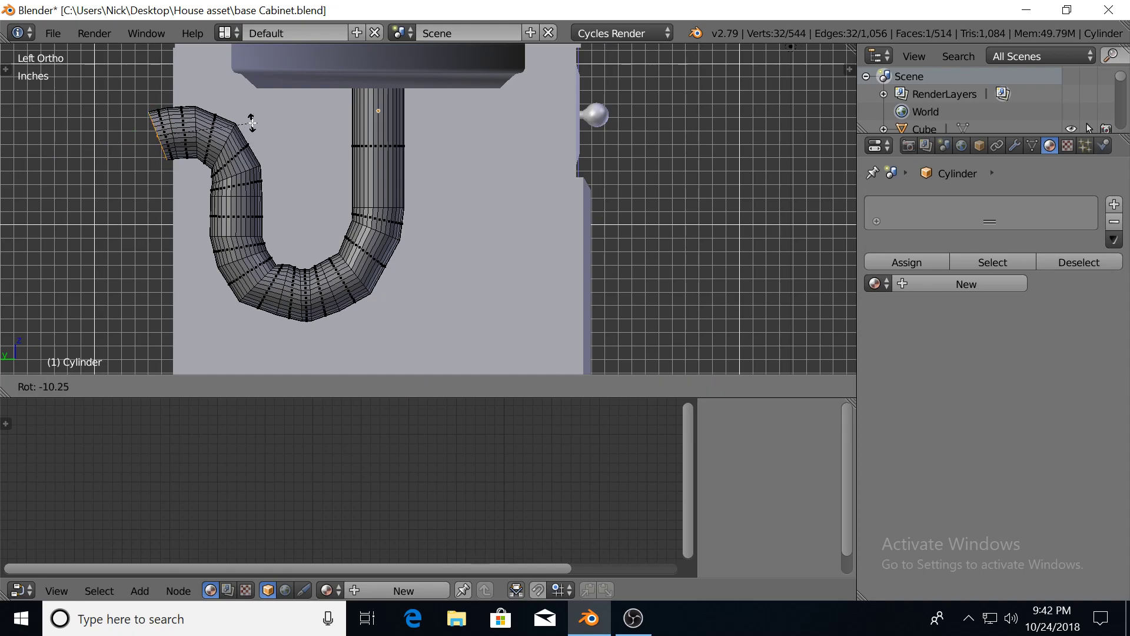
left_click(253, 118)
Extrude two more short pipe segments past the crest, rotating each new end face further downward
key("e")
left_click(250, 117)
key("r")
left_click(233, 113)
key("e")
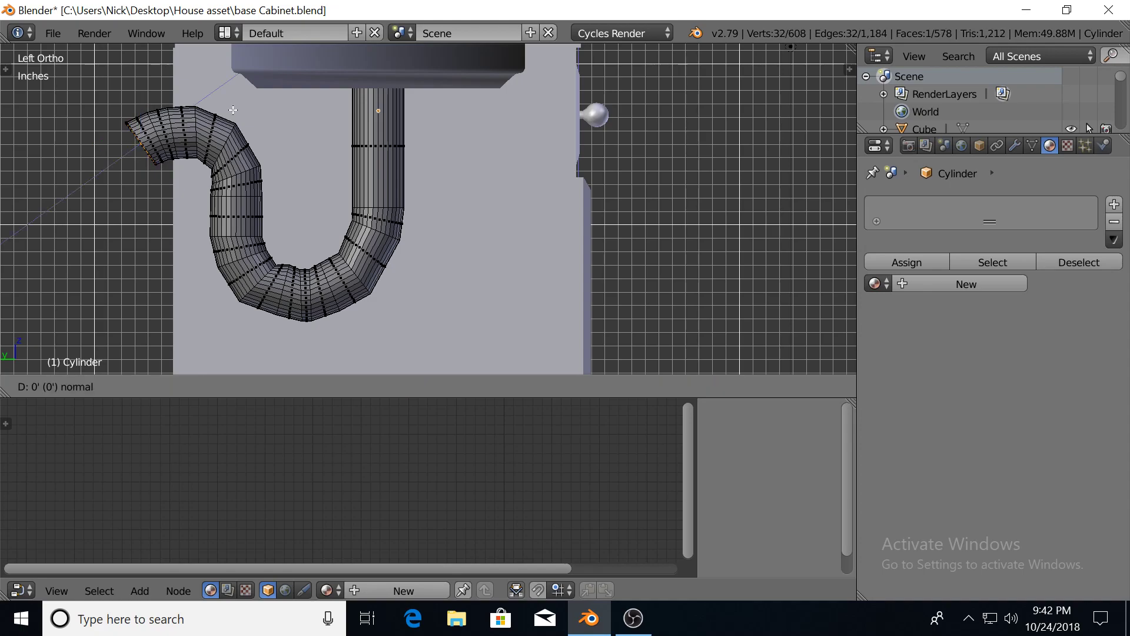
left_click(221, 117)
key("r")
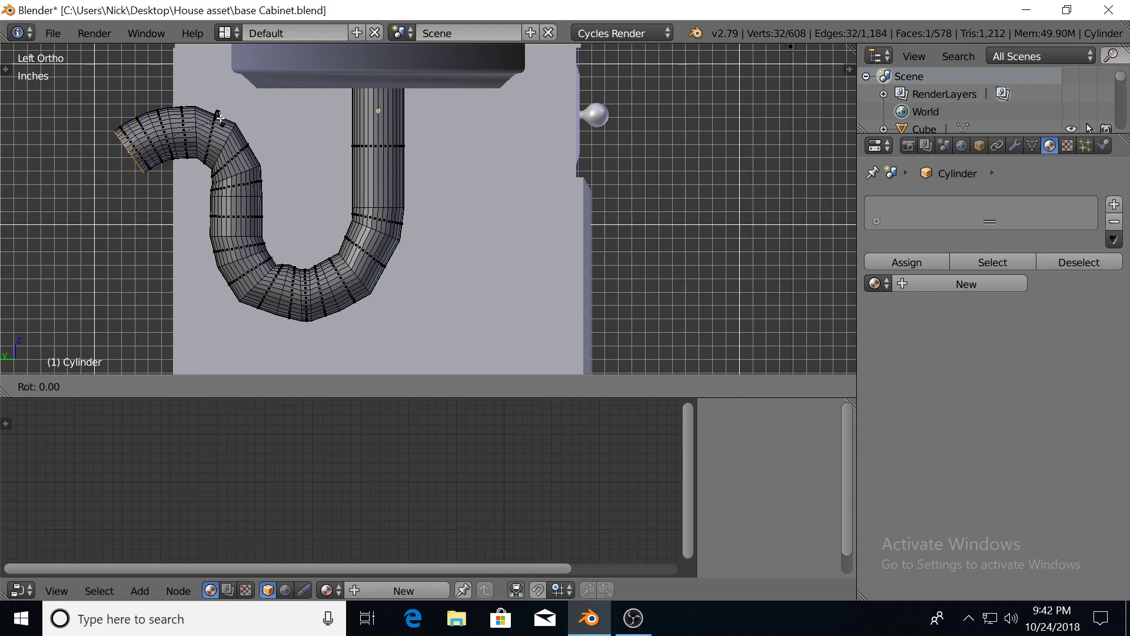
left_click(214, 108)
Continue the downward curve with two extruded pipe segments, turning each end face closer to horizontal
key("e")
left_click(196, 126)
key("r")
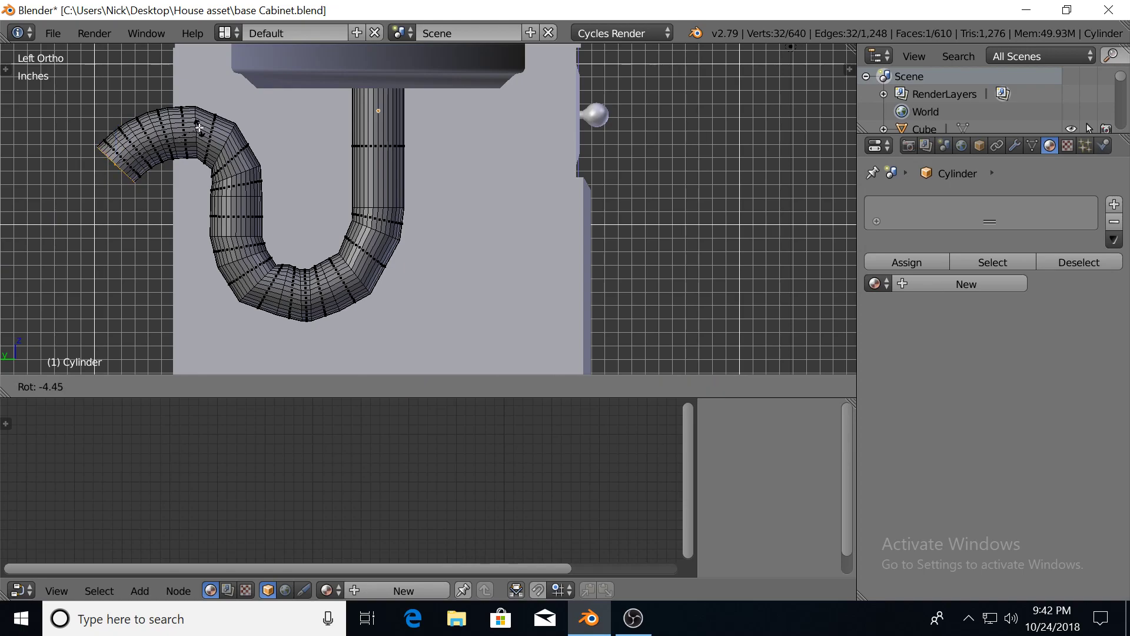
left_click(193, 116)
key("e")
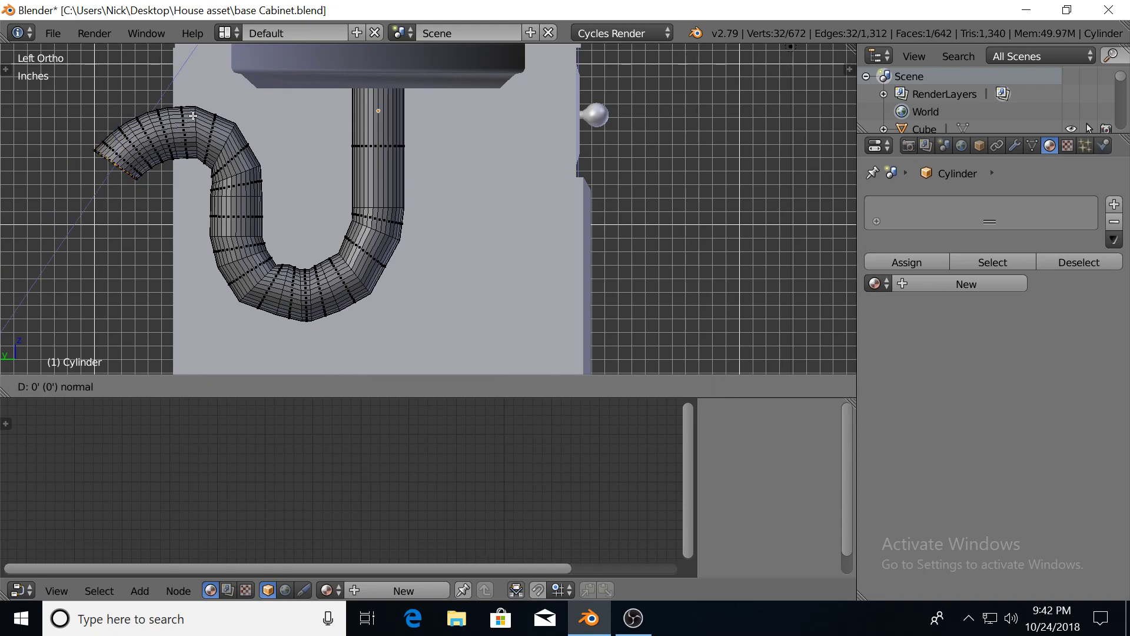
left_click(177, 126)
key("r")
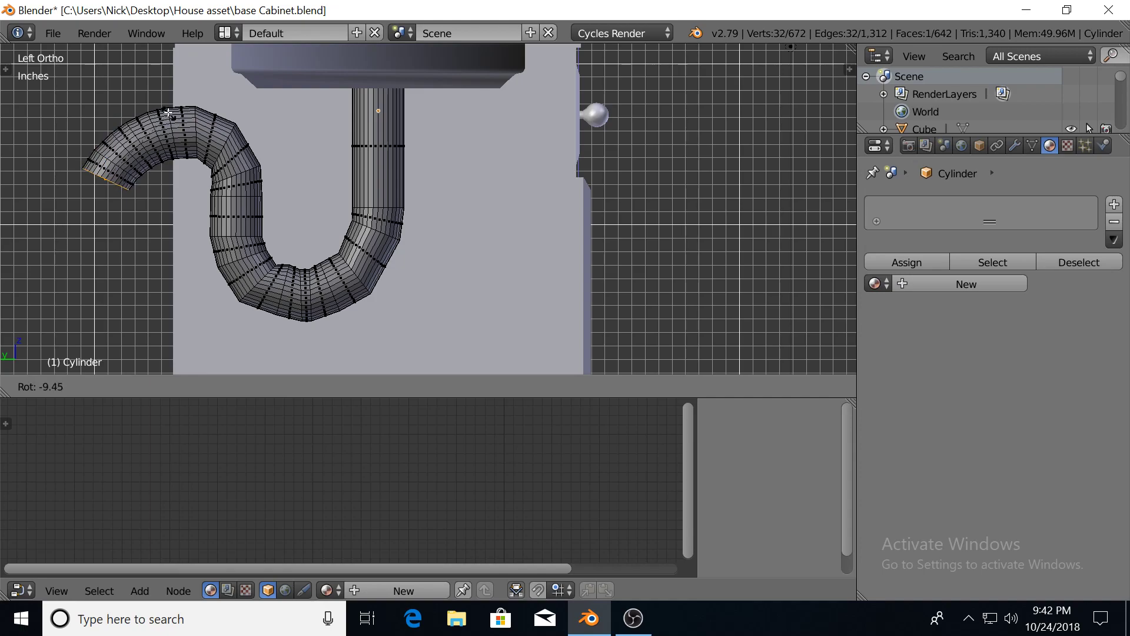
left_click(164, 109)
Extrude the last two segments of the downward bend and rotate the final face about 13 degrees until it is level
key("e")
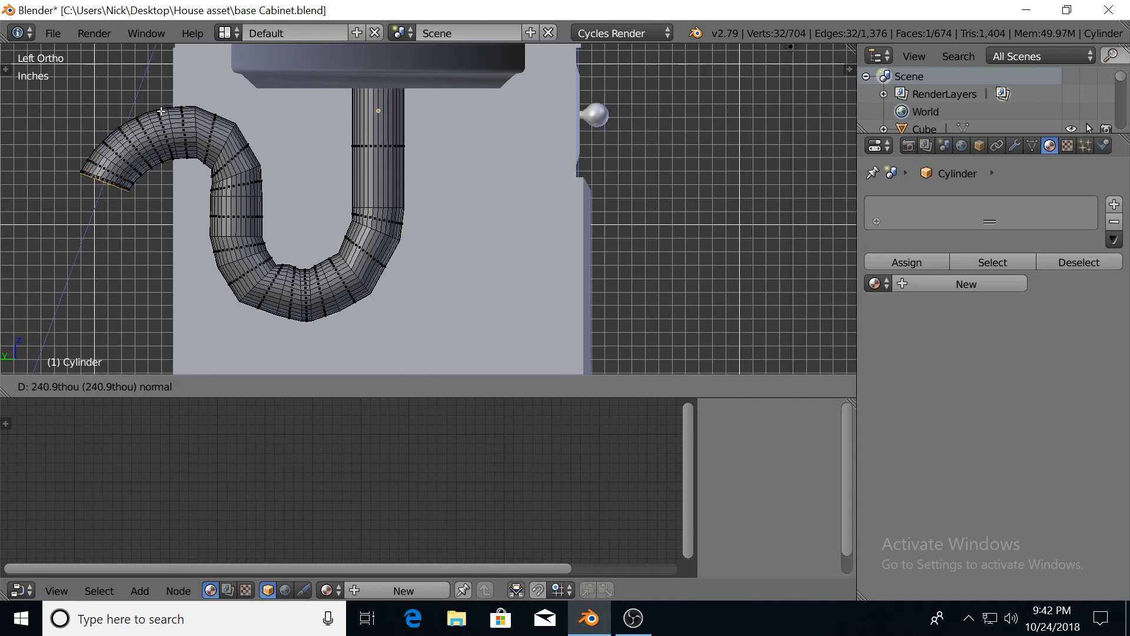
left_click(183, 137)
key("r")
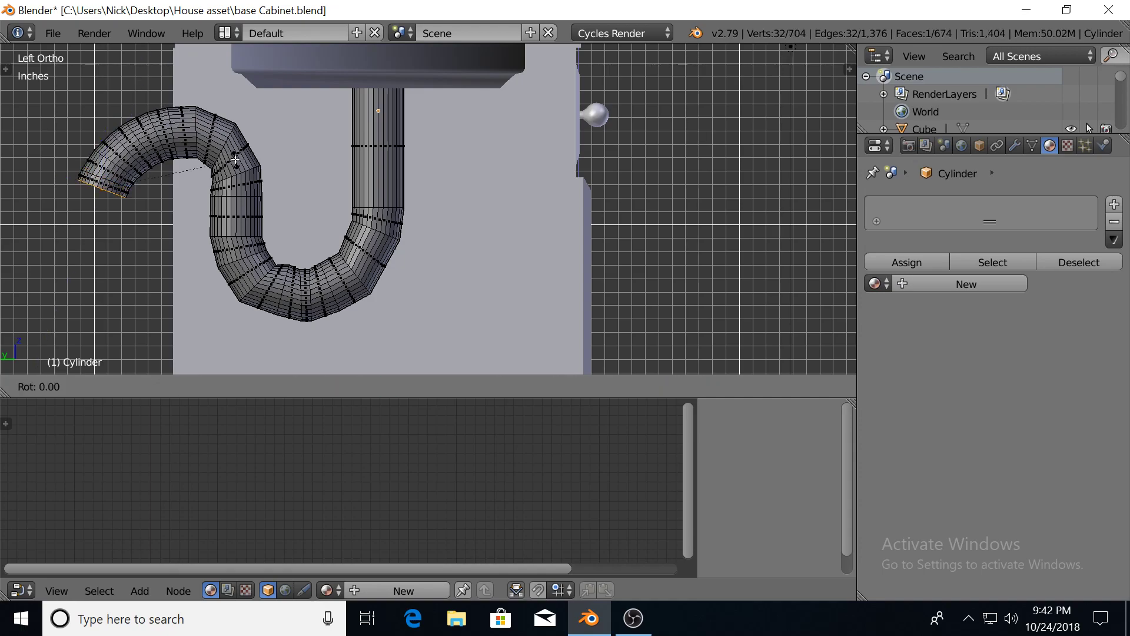
left_click(231, 152)
key("e")
left_click(222, 168)
key("r")
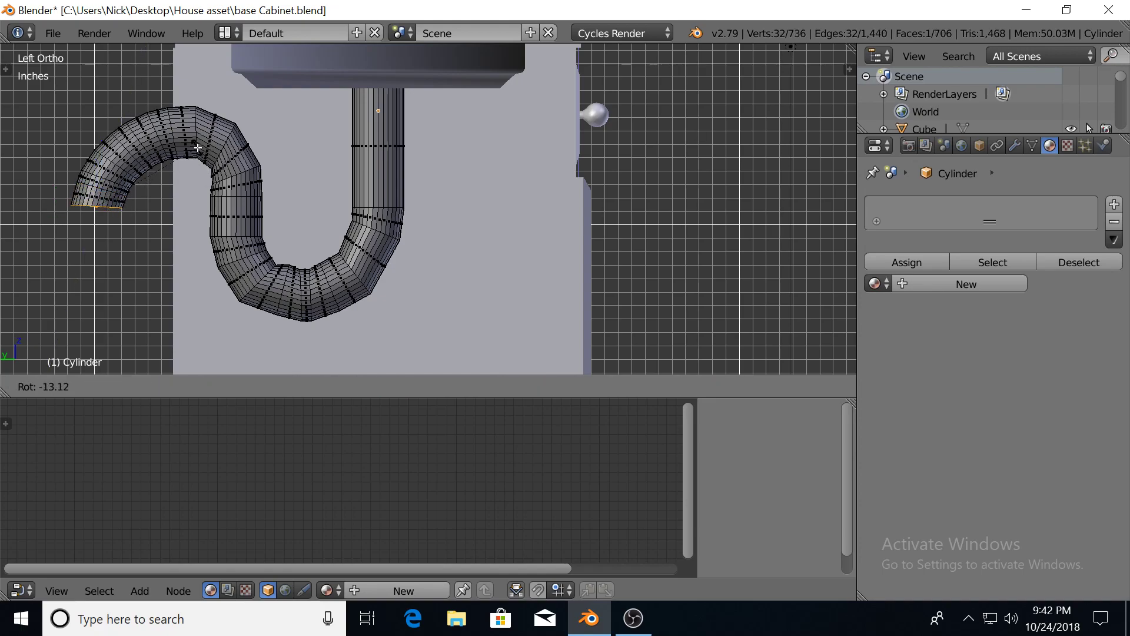
left_click(198, 148)
key("r")
left_click(196, 142)
Extrude the level pipe end and lower it along Z into a long vertical tail ending just above the cabinet's base, and leave mesh editing
key("e")
left_click(194, 145)
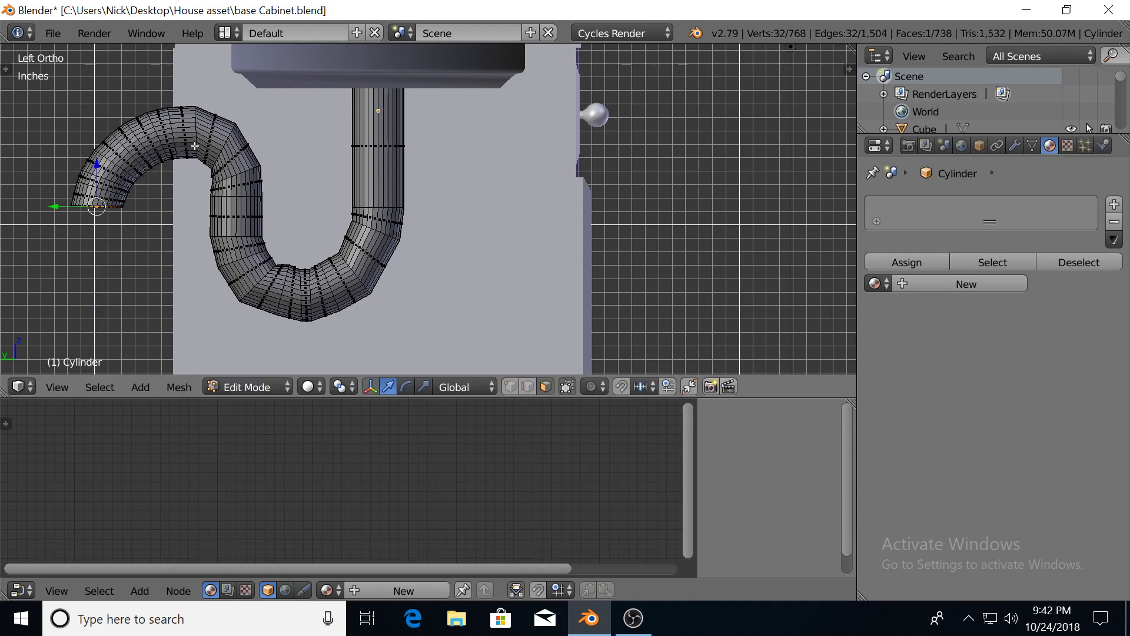
key("g")
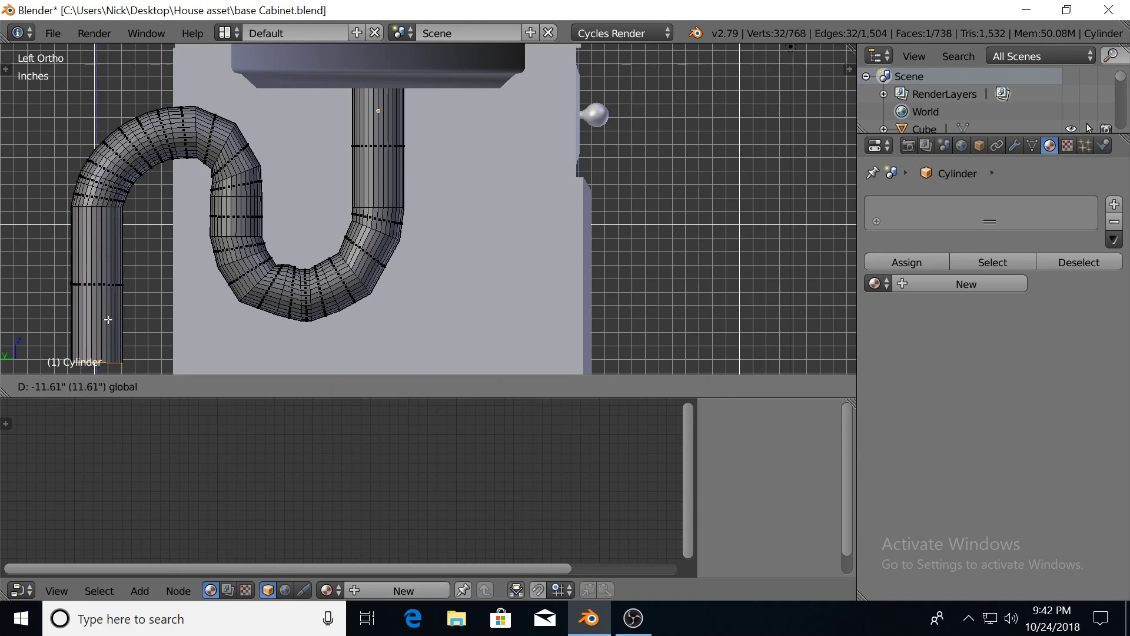
left_click(106, 323)
scroll(180, 250, "down", 3)
middle_click_drag(180, 249, 226, 194, "shift")
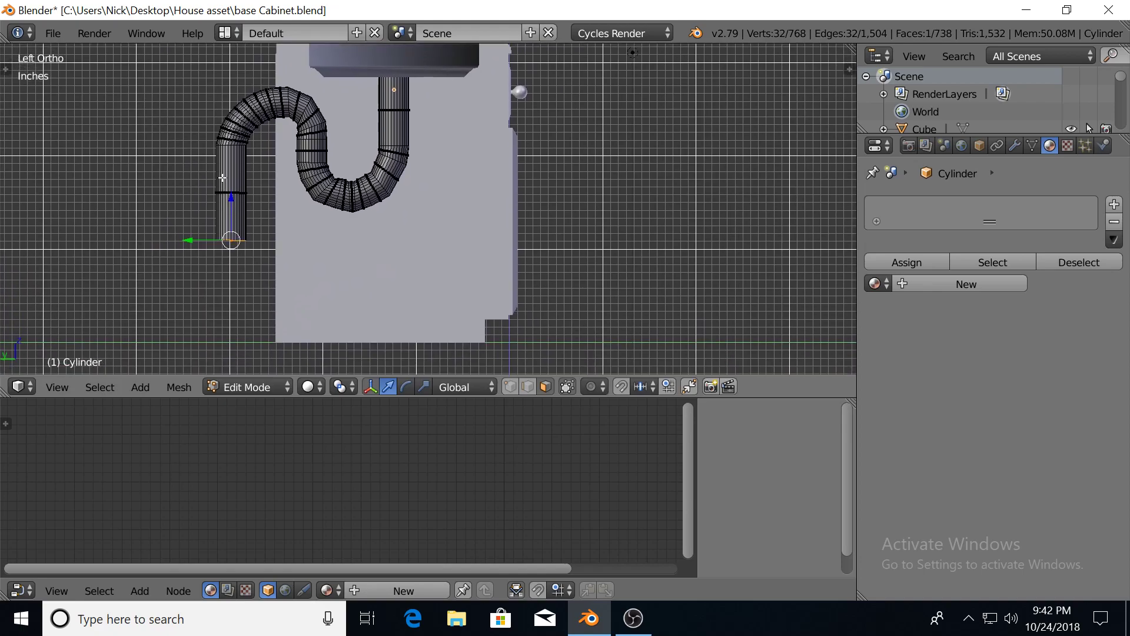
left_click_drag(231, 199, 226, 285)
key("Tab")
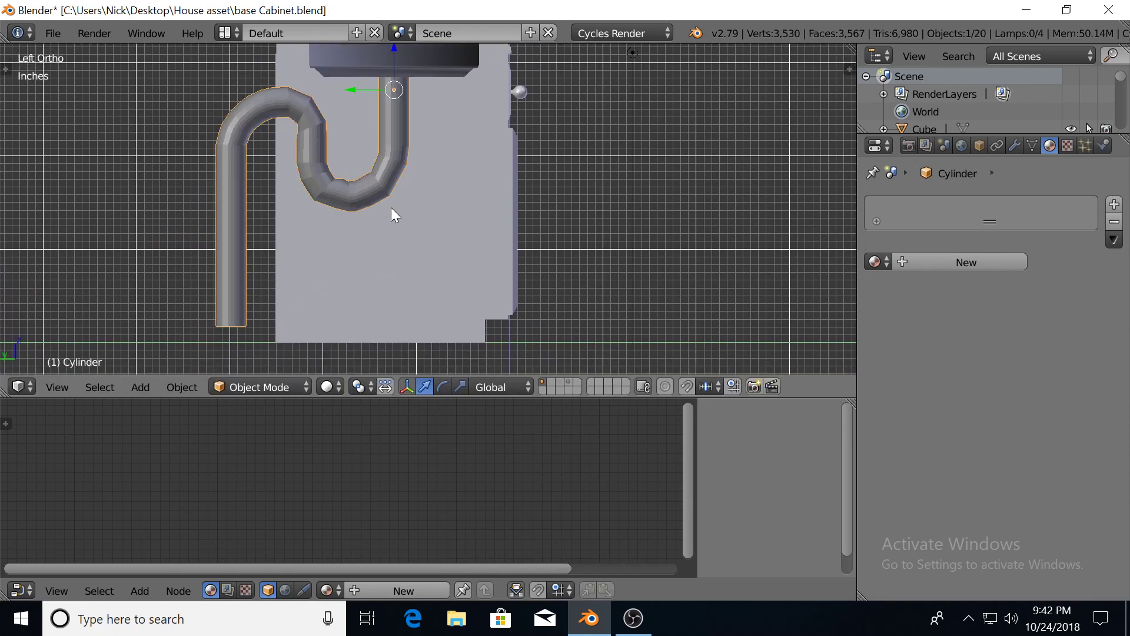
Scale the whole drain pipe to about 0.56 and shift it toward negative Y beneath the sink
key("s")
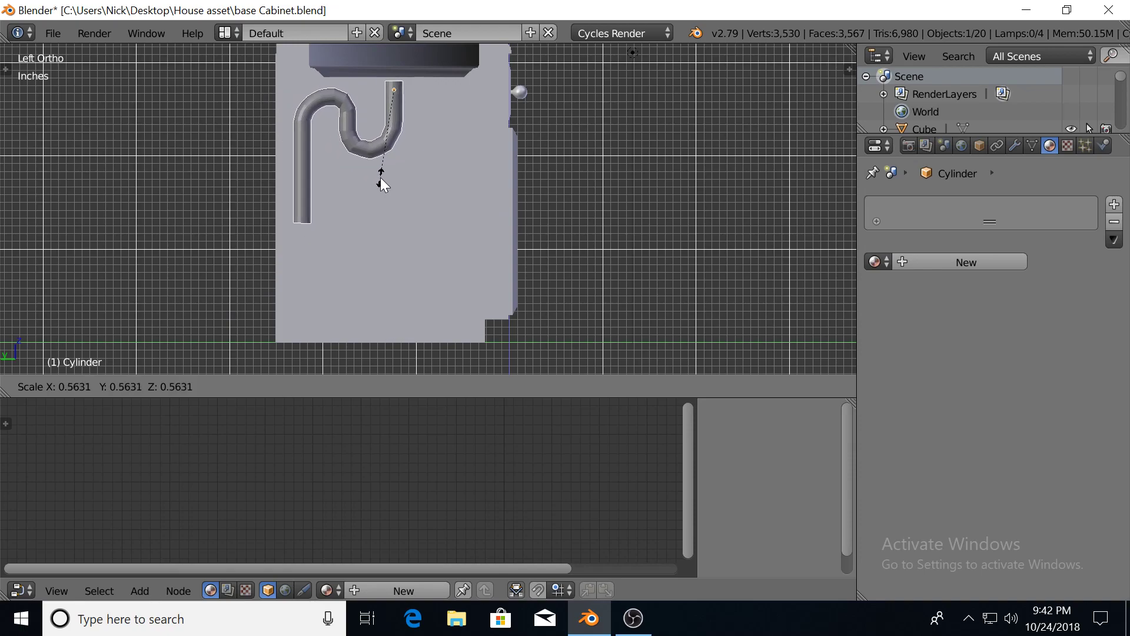
left_click(382, 166)
middle_click_drag(391, 164, 349, 221, "shift")
left_click_drag(301, 139, 324, 134)
middle_click_drag(324, 134, 314, 171)
Raise the pipe to the underside of the basin and nudge it toward positive Y to line up with the drain hole
left_click_drag(348, 167, 346, 133)
middle_click_drag(346, 132, 329, 172)
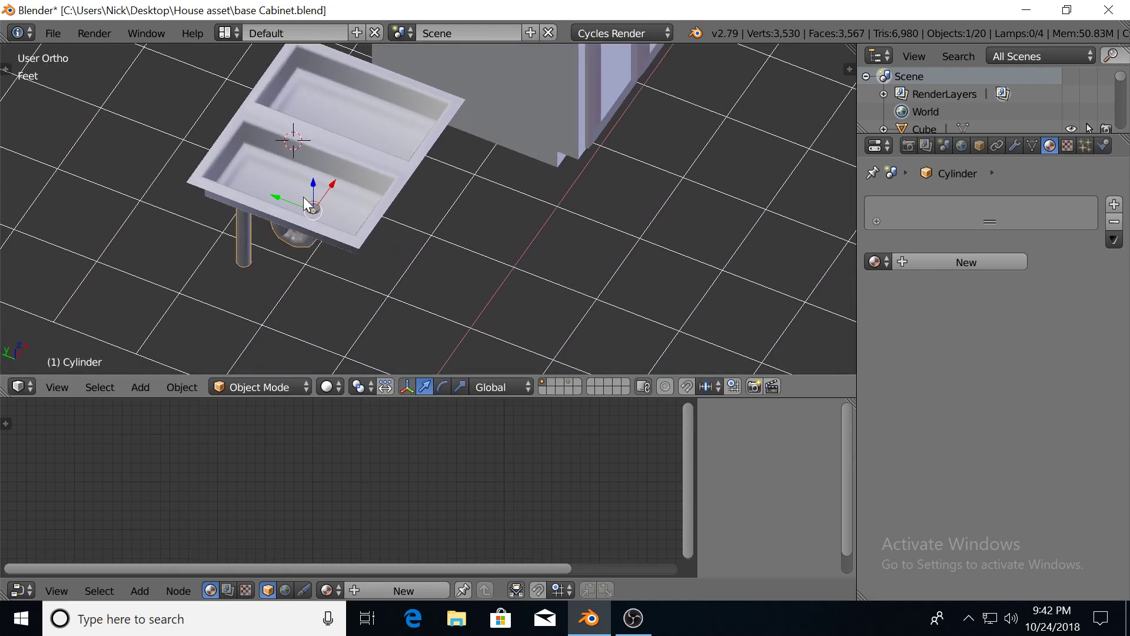
scroll(309, 214, "up", 2)
left_click_drag(272, 207, 264, 213)
middle_click_drag(247, 239, 345, 201)
scroll(257, 244, "down", 2)
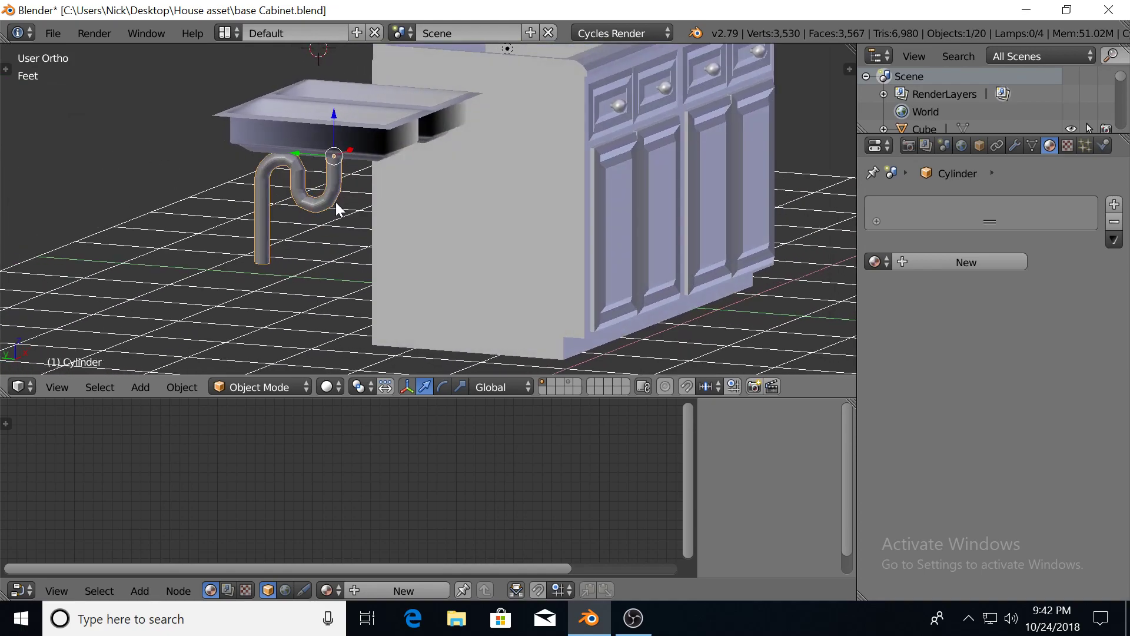
Assign the existing Sink material to the drain pipe and briefly preview it in rendered shading
scroll(339, 208, "up", 1)
left_click(876, 262)
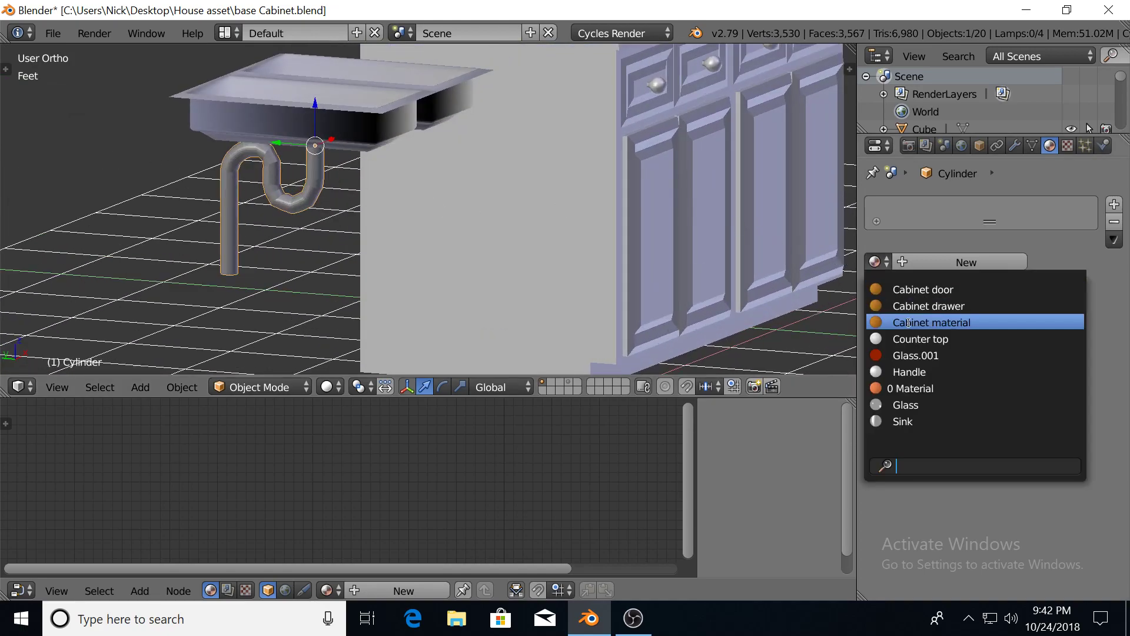
left_click(918, 422)
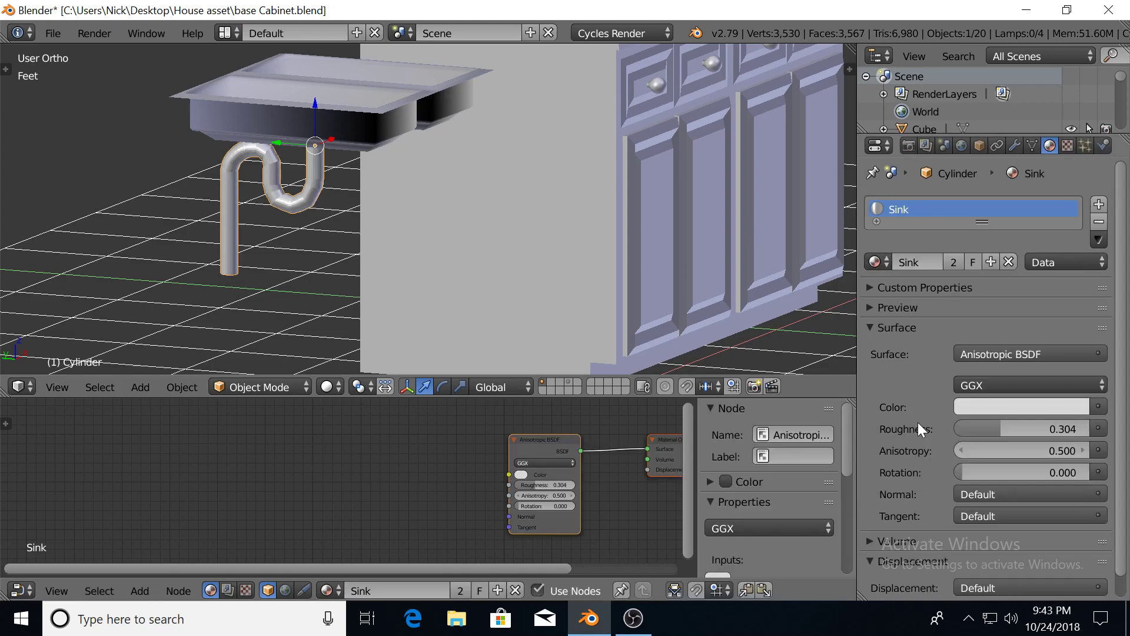
key("shift+z")
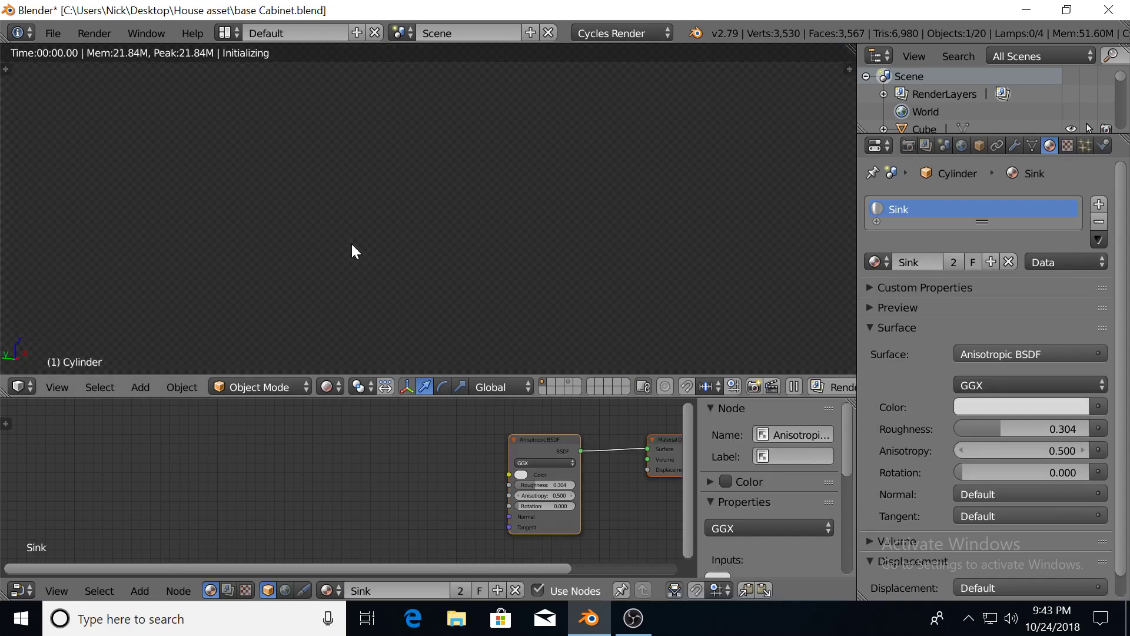
key("shift+z")
Move the base cabinet's door nearest the sink about 3.6 feet toward negative X to expose the interior
mouse_move(261, 234)
middle_mouse_down("shift")
mouse_move(300, 238)
mouse_move(426, 195)
mouse_move(393, 185)
mouse_move(431, 180)
mouse_move(475, 237)
middle_mouse_up("shift")
scroll(328, 219, "down", 2)
right_click(533, 247)
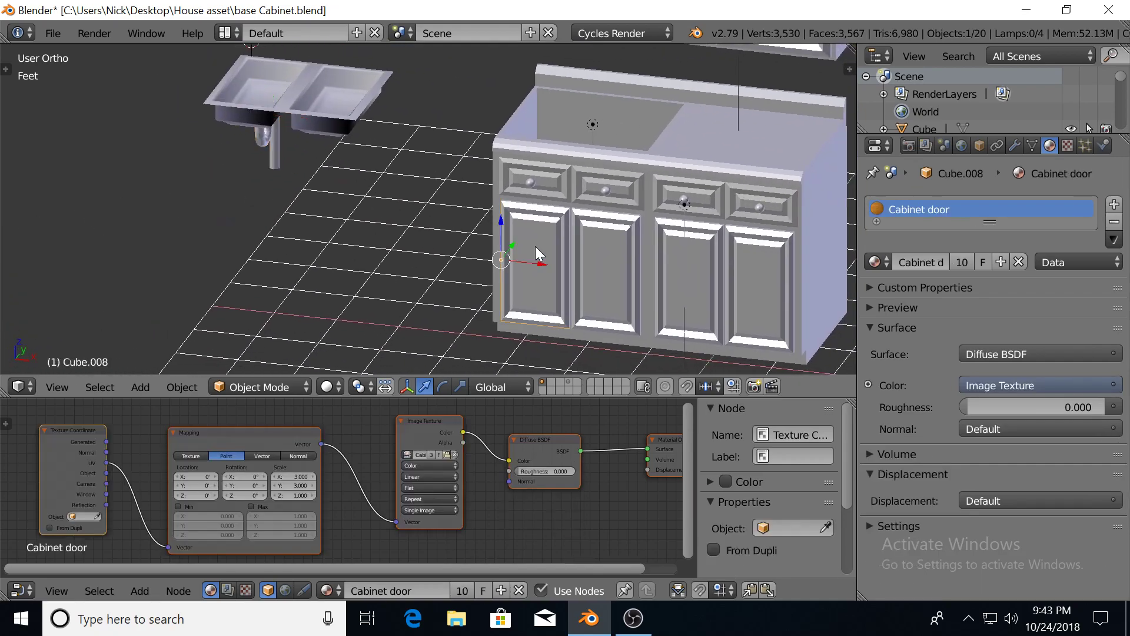
left_click_drag(542, 269, 314, 238)
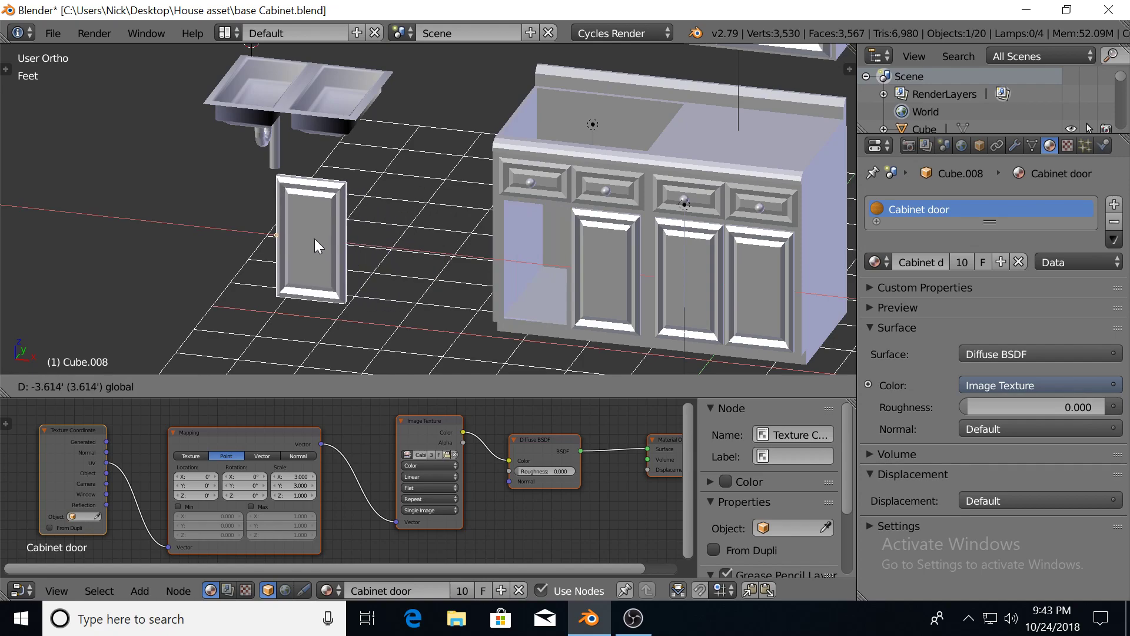
Select the sink and drain pipe together and move them along X into the countertop opening above the open cabinet
right_click(289, 120)
right_click(280, 140, "shift")
left_click_drag(326, 126, 621, 175)
scroll(626, 171, "up", 4)
middle_click_drag(632, 143, 427, 266, "shift")
scroll(498, 205, "up", 3)
middle_click_drag(497, 205, 513, 227)
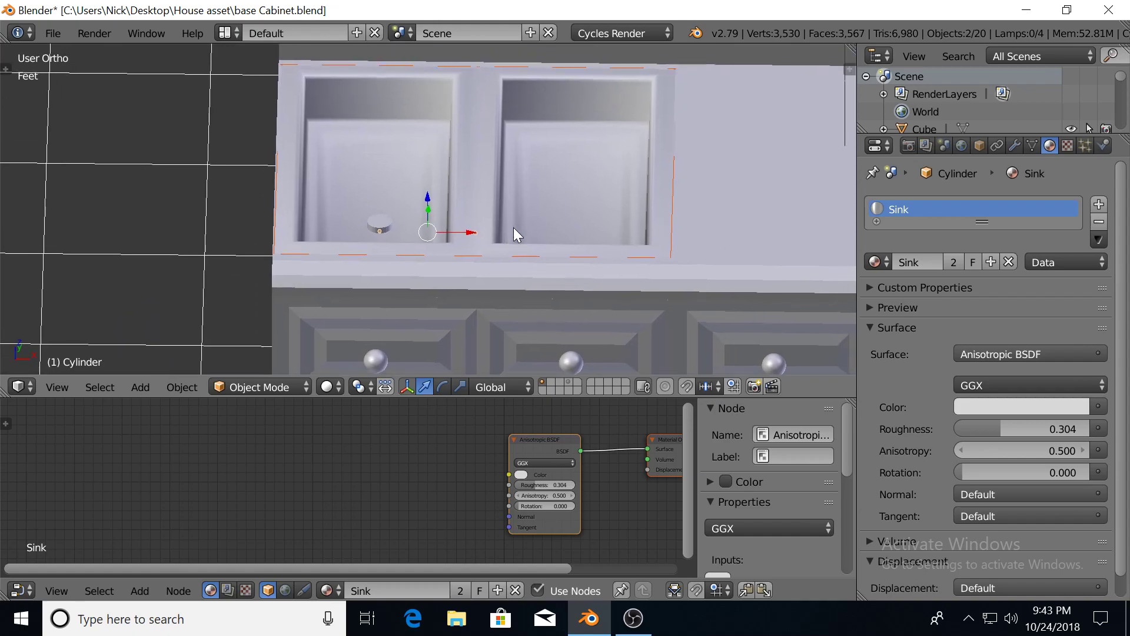
left_click_drag(475, 237, 474, 232)
Examine the fit of the sink and drain pipe from above the basin and from inside the open cabinet
middle_click_drag(470, 334, 475, 132)
middle_click_drag(447, 238, 443, 175)
mouse_move(431, 227)
middle_mouse_down()
mouse_move(456, 224)
mouse_move(428, 231)
middle_mouse_up()
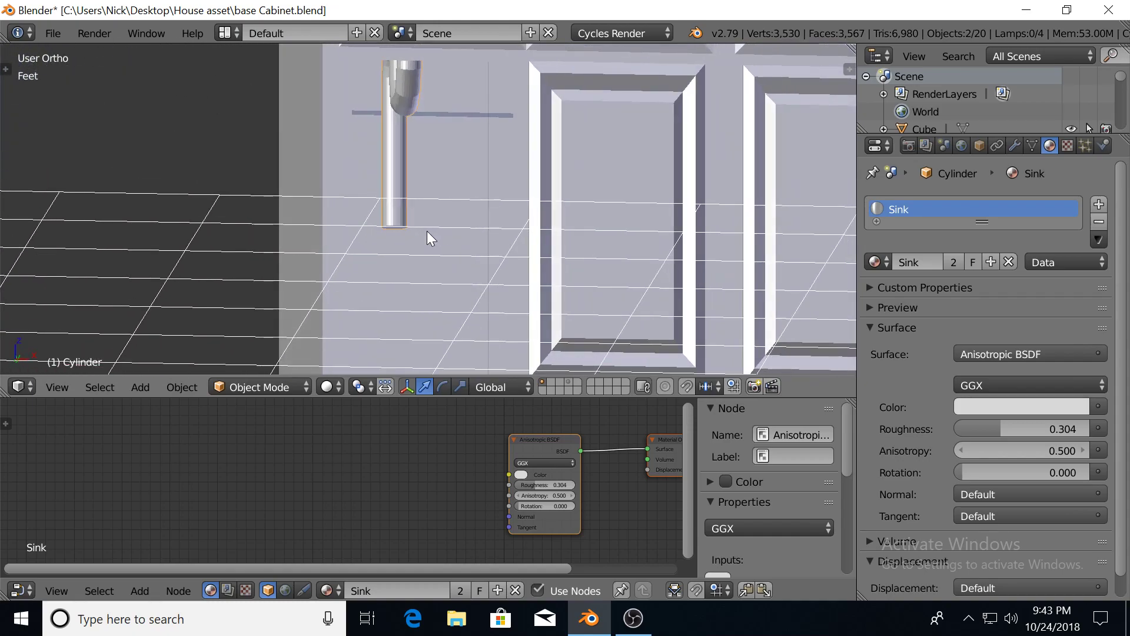
middle_click_drag(463, 150, 445, 193, "shift")
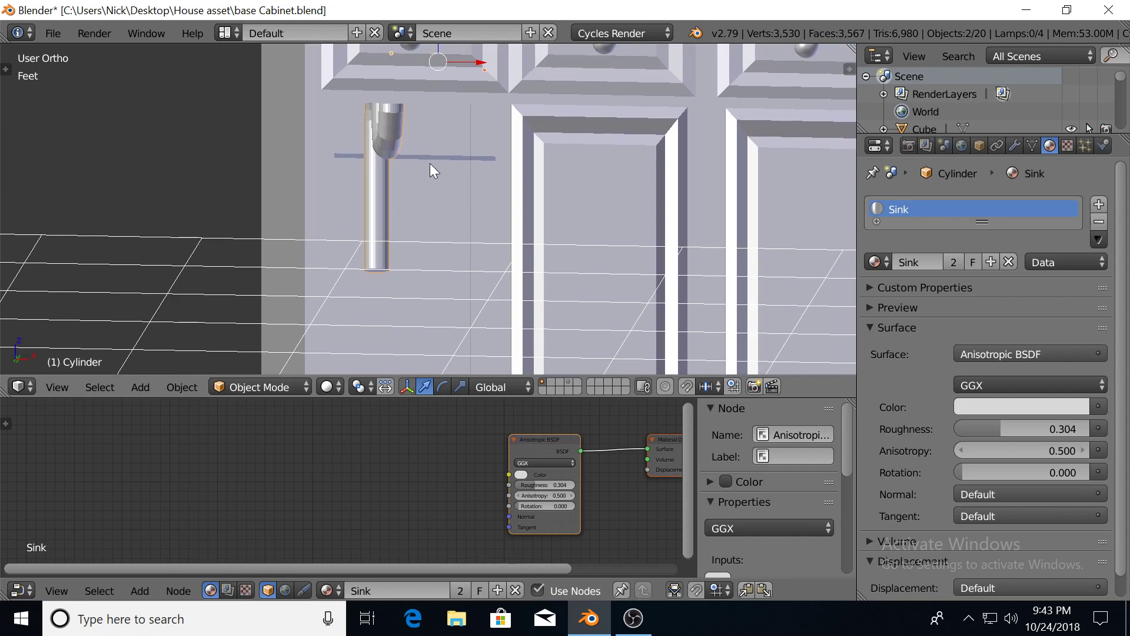
middle_click_drag(446, 133, 489, 263)
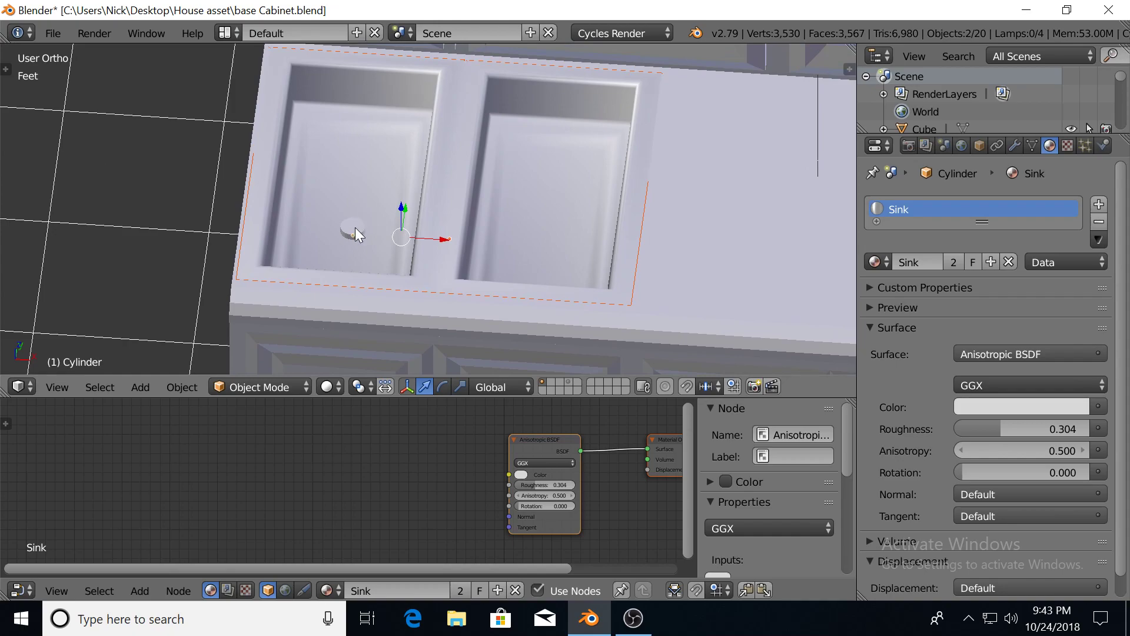
middle_click_drag(355, 227, 361, 228)
middle_click_drag(503, 213, 496, 455, "shift")
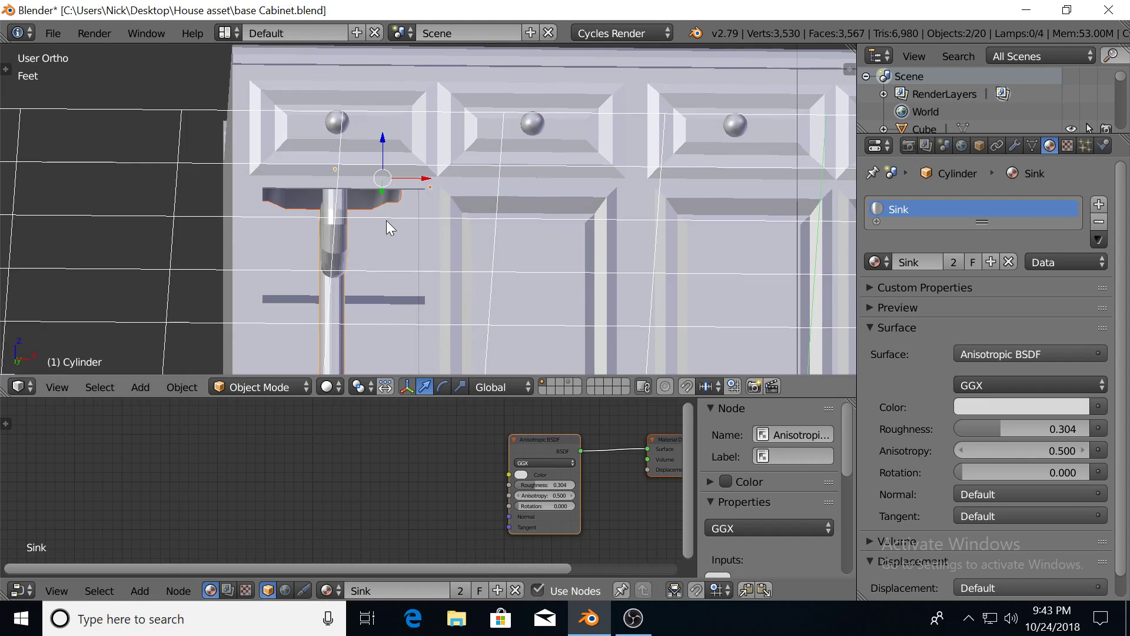
mouse_move(326, 234)
middle_mouse_down()
mouse_move(354, 256)
mouse_move(322, 304)
mouse_move(318, 238)
middle_mouse_up()
Lengthen the drain pipe by moving its lower end down along Z to the cabinet floor
key("Tab")
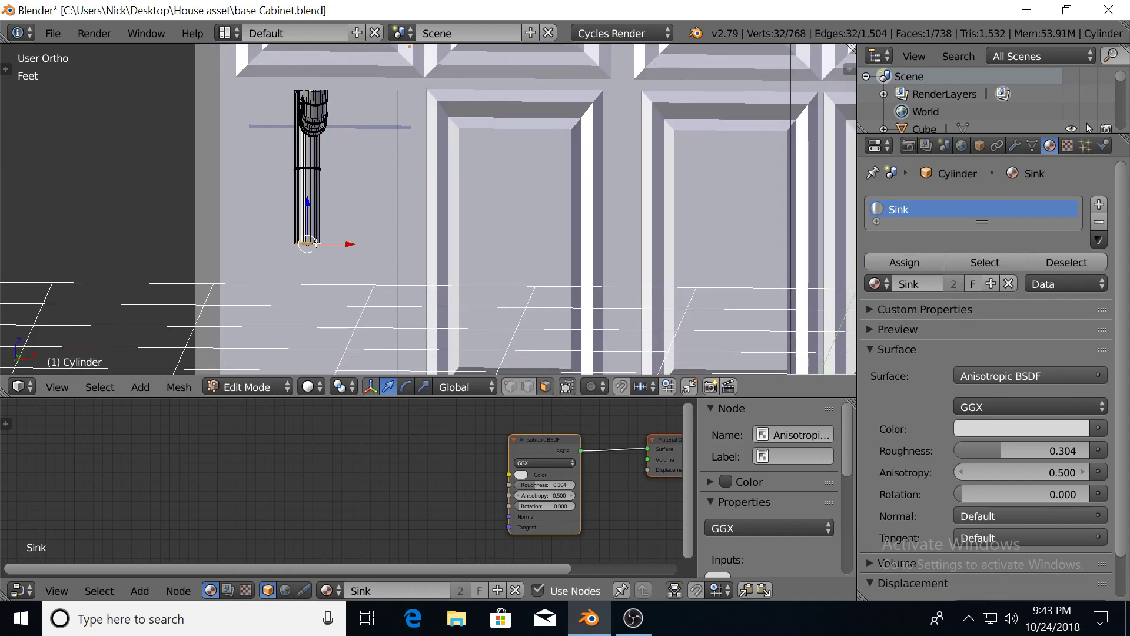
left_click_drag(307, 207, 308, 298)
scroll(308, 298, "down", 5)
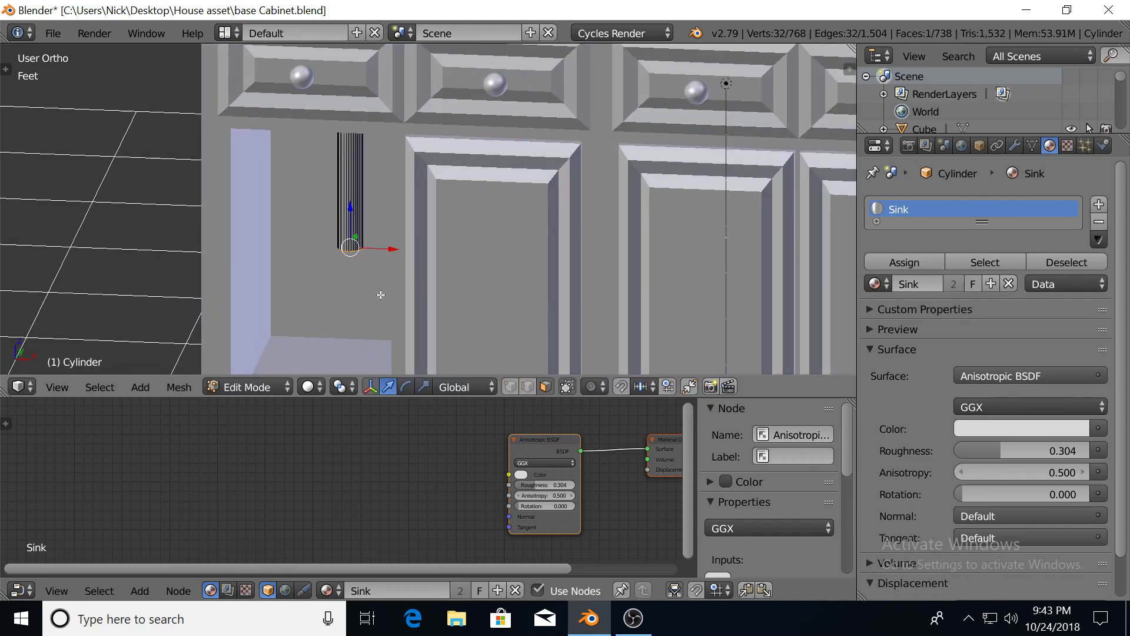
left_click_drag(403, 152, 403, 231)
scroll(406, 221, "down", 1)
middle_click_drag(425, 189, 398, 247, "shift")
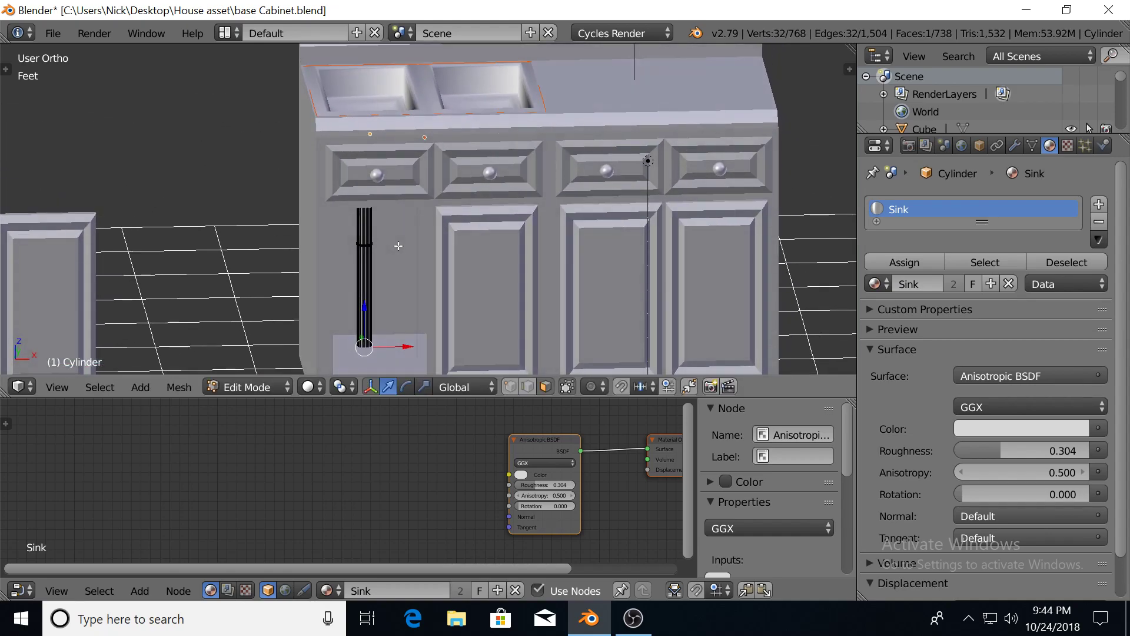
key("Tab")
key("shift+d")
right_click(398, 246)
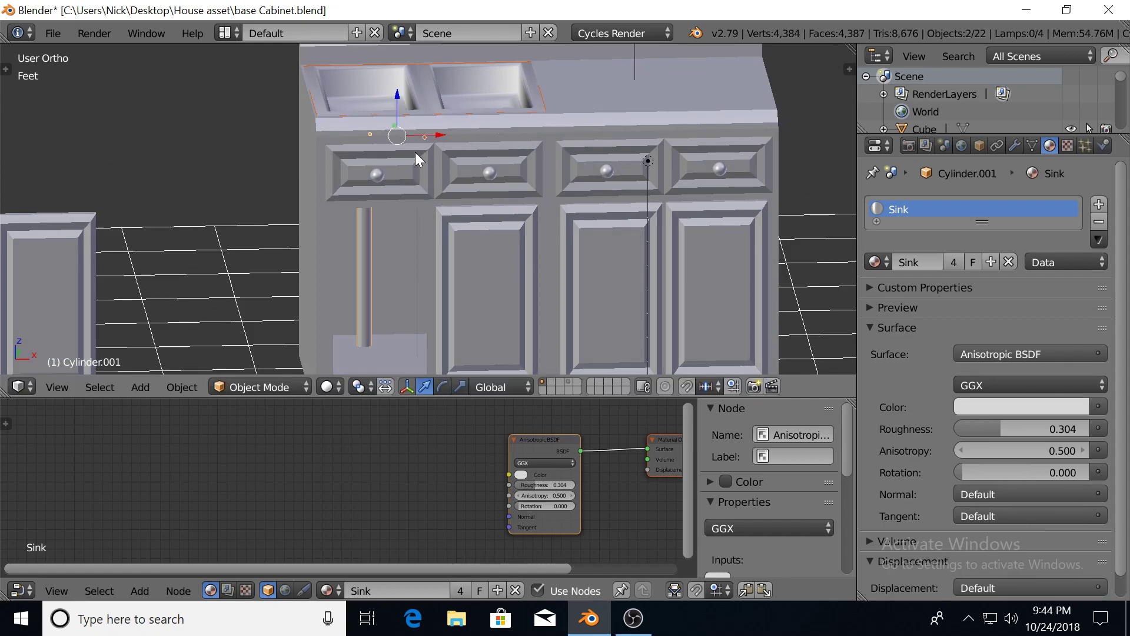
key("ctrl+z")
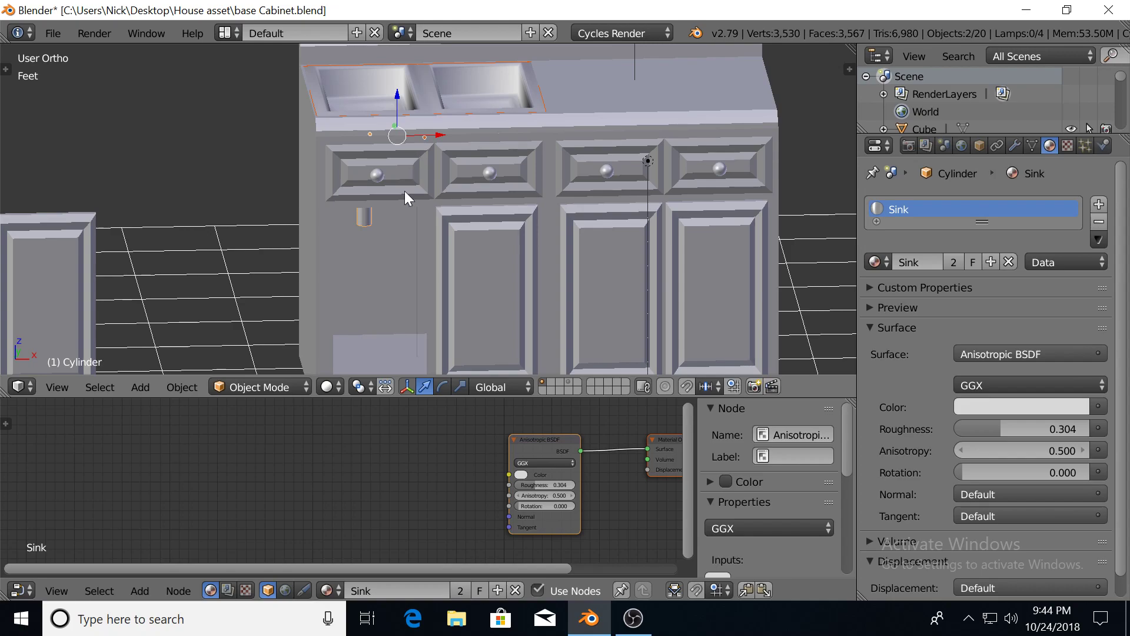
key("ctrl+shift+z")
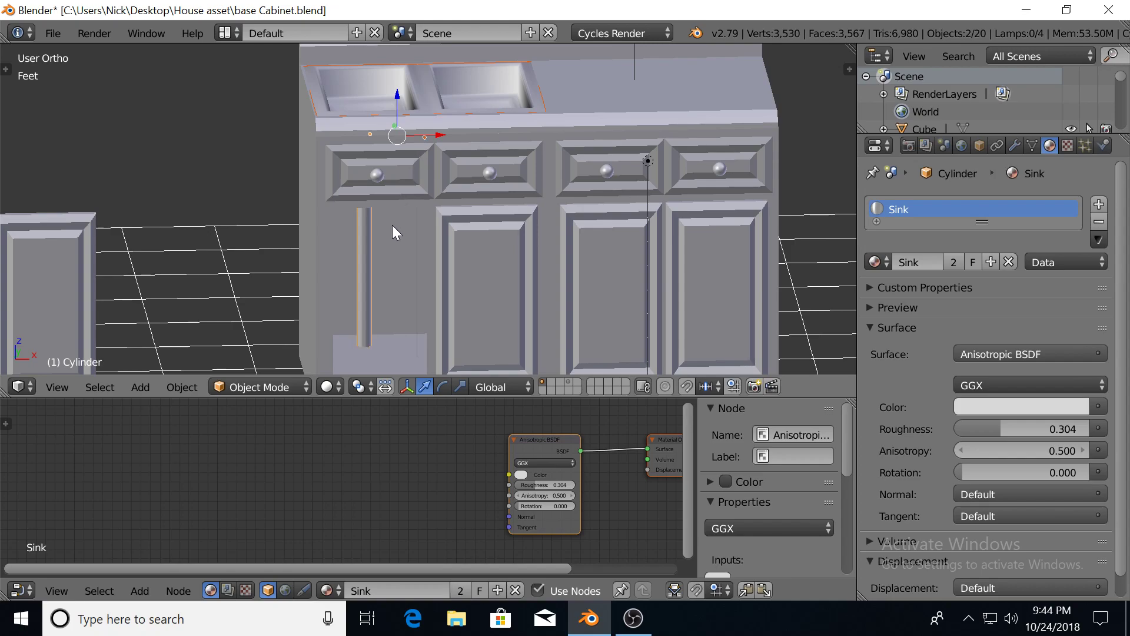
Select only the drain pipe and duplicate it in place
right_click(362, 253)
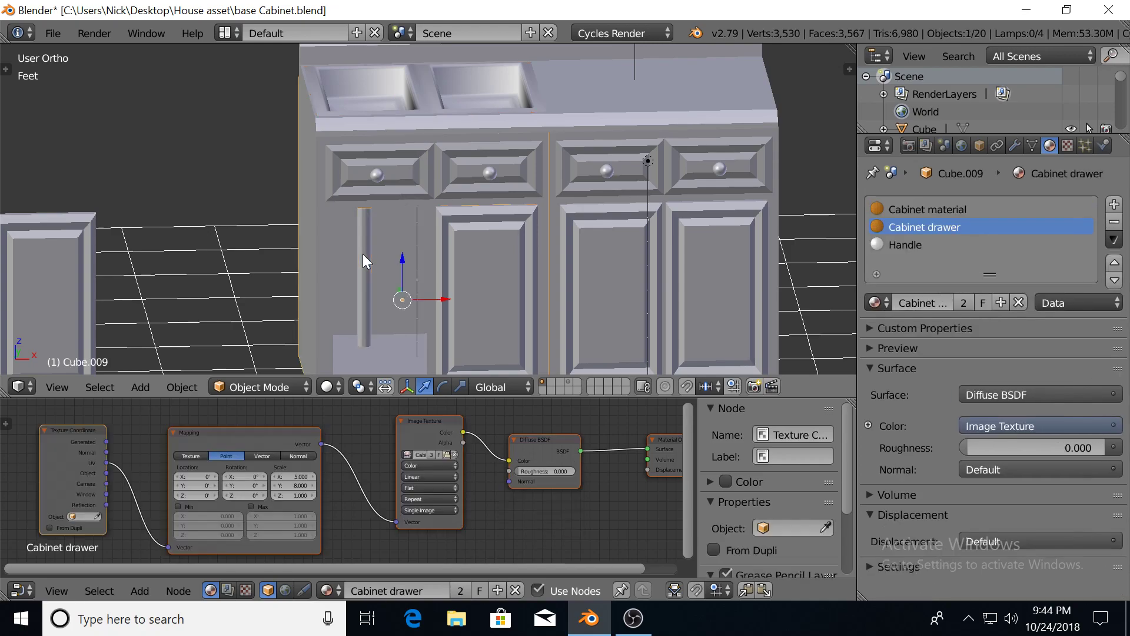
right_click(366, 260)
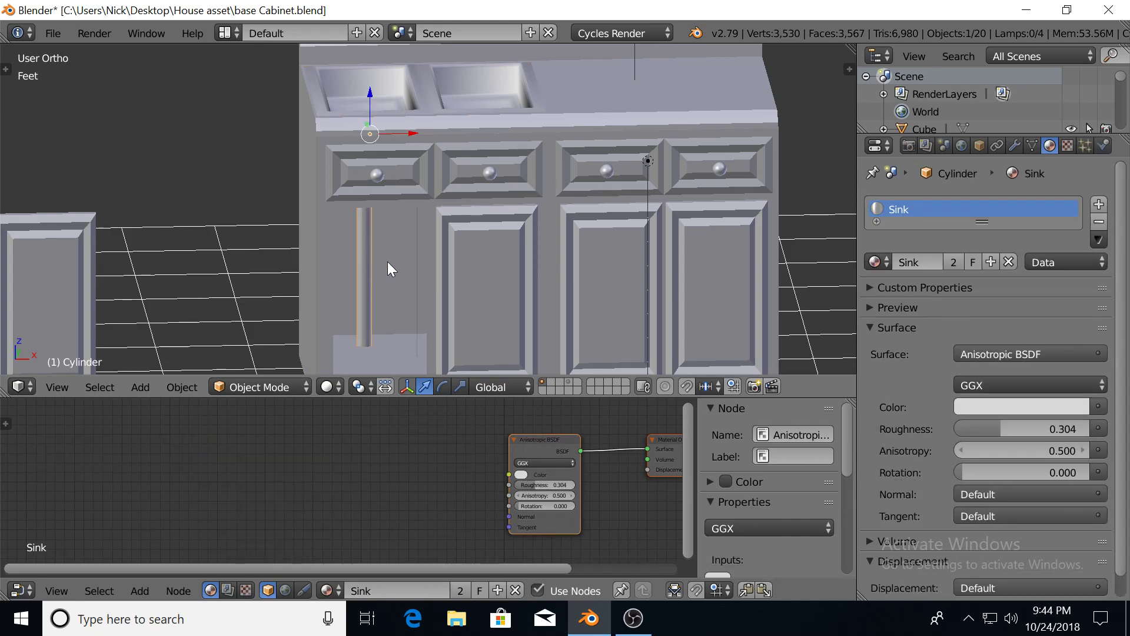
key("shift+d")
key("Escape")
Move the base cabinet's second door toward negative X, clear of the cabinet, to expose the compartment behind it
right_click(444, 271)
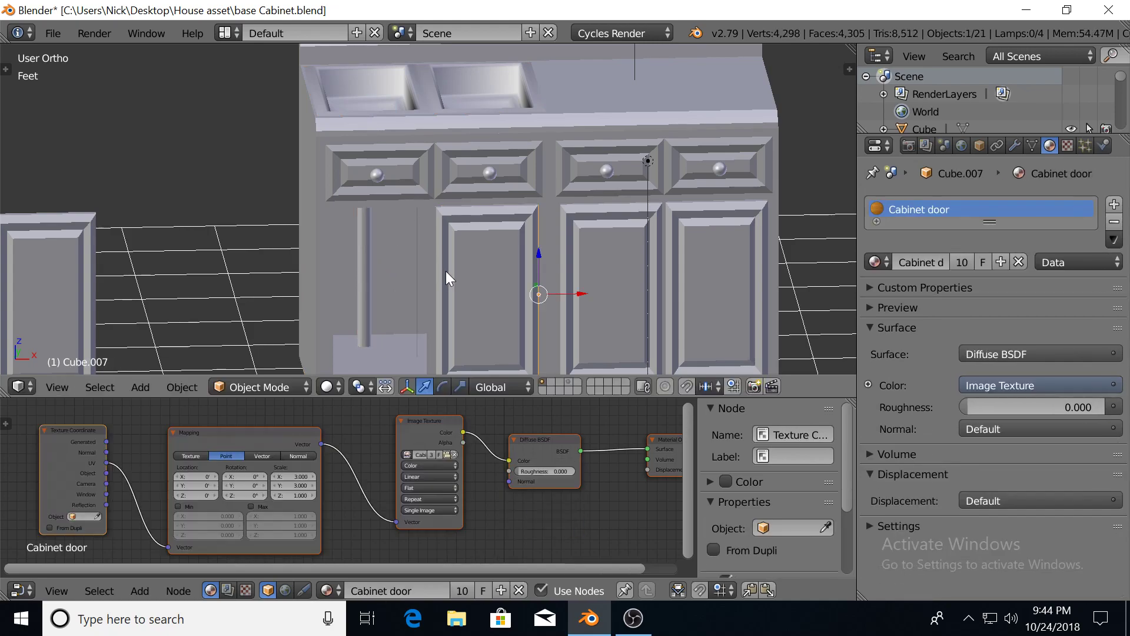
key("g")
left_click(302, 341)
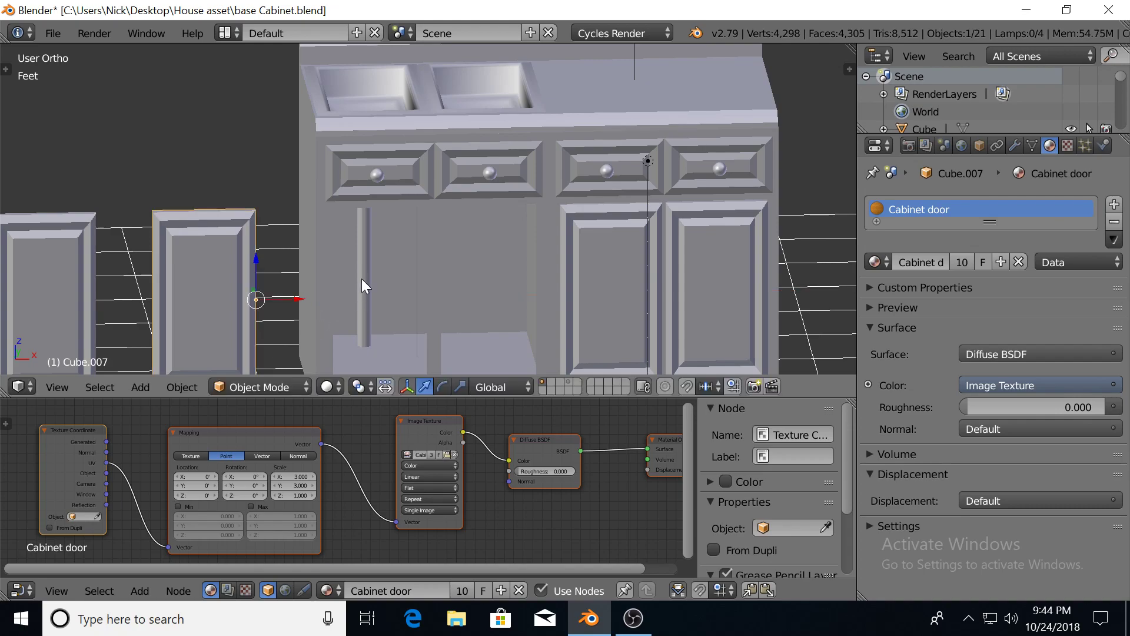
Move the duplicated drain pipe 1.19 feet along X under the second basin and check its placement from below
right_click(366, 277)
left_click_drag(408, 129, 521, 146)
scroll(512, 265, "up", 6)
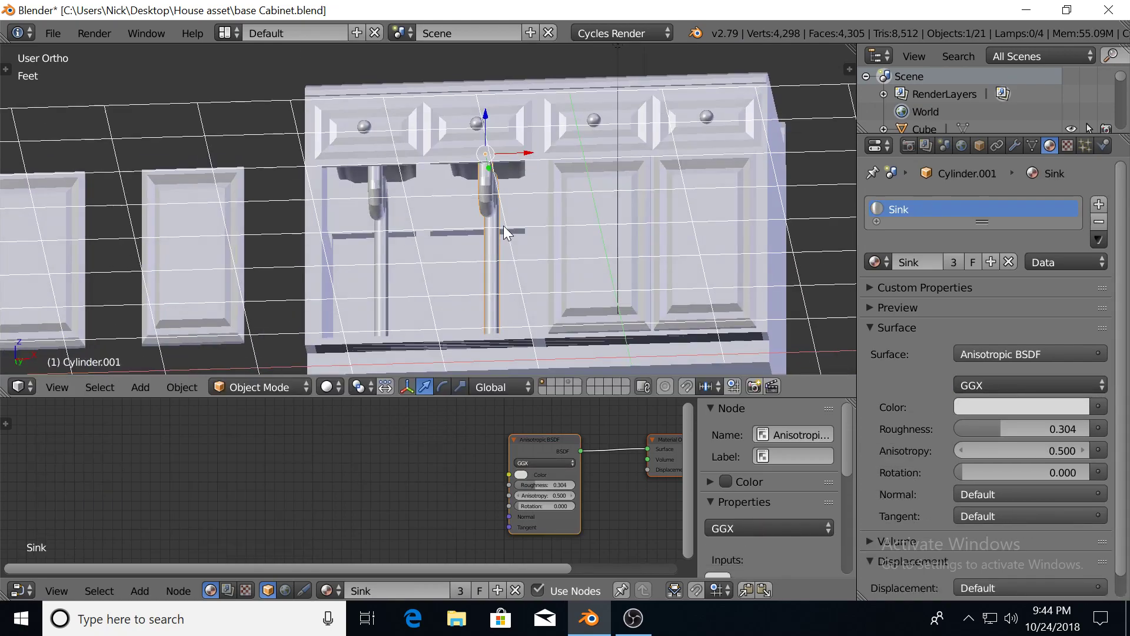
middle_click_drag(500, 211, 511, 231)
key("KP_5")
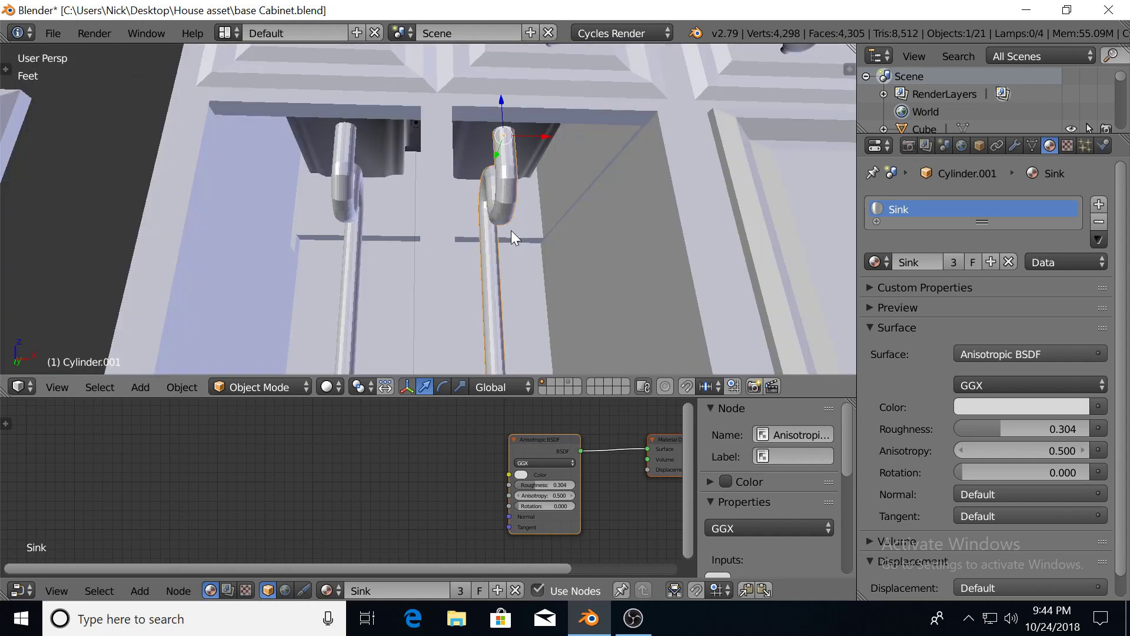
scroll(511, 231, "down", 6)
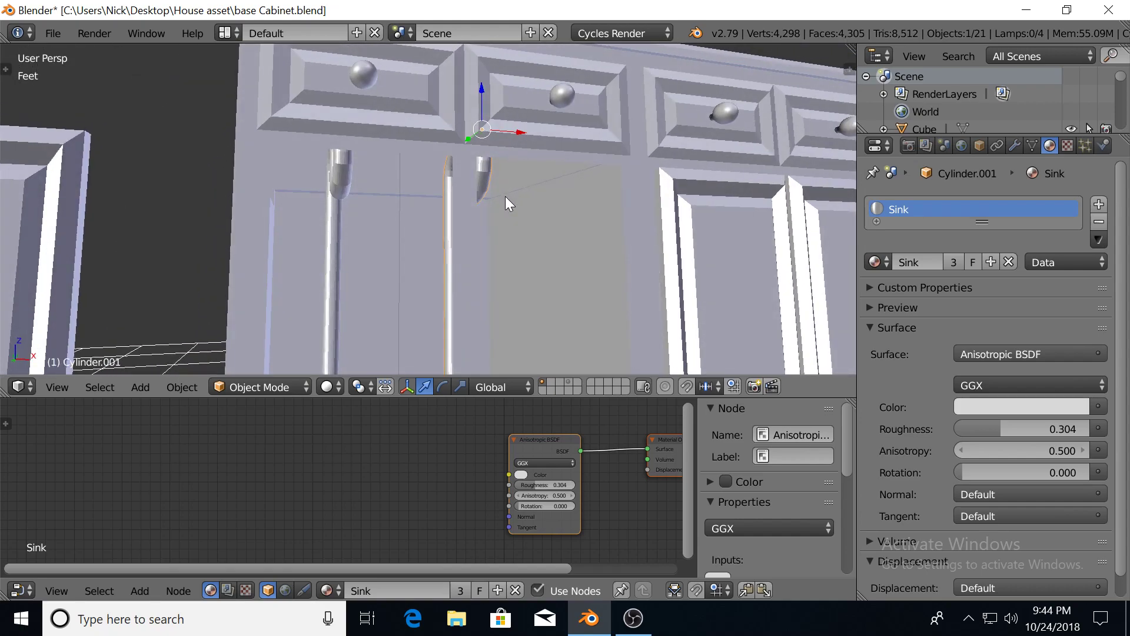
Apply smooth shading to both drain pipes and inspect them inside the open cabinet
right_click(335, 175)
key("t")
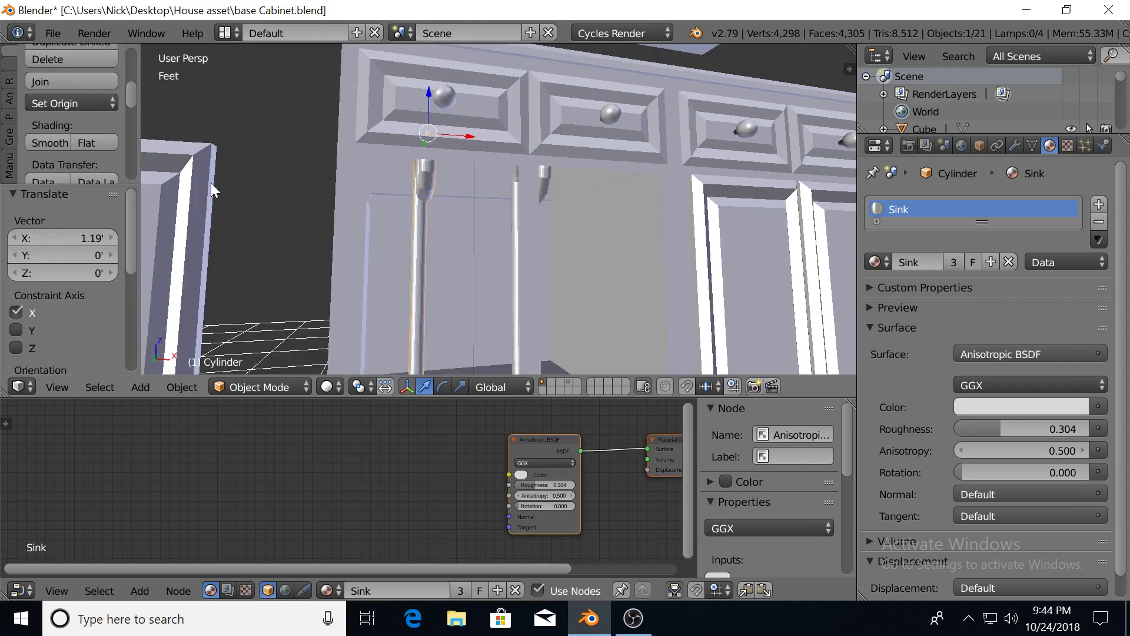
left_click(53, 140)
right_click(547, 181)
left_click(48, 145)
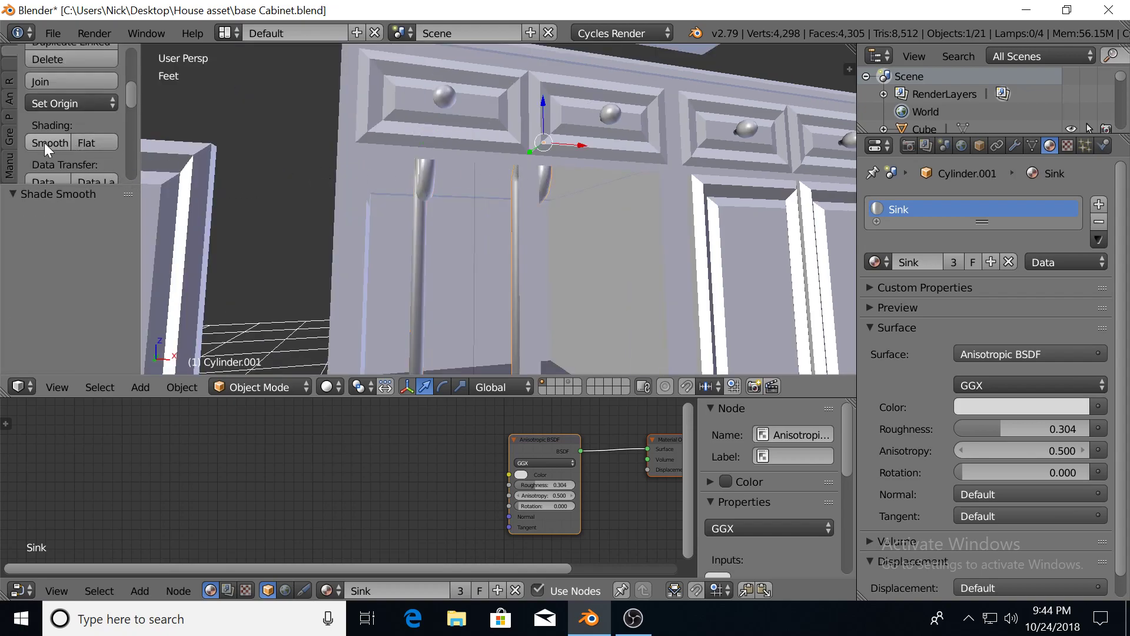
middle_click_drag(599, 226, 483, 161)
scroll(528, 246, "up", 2)
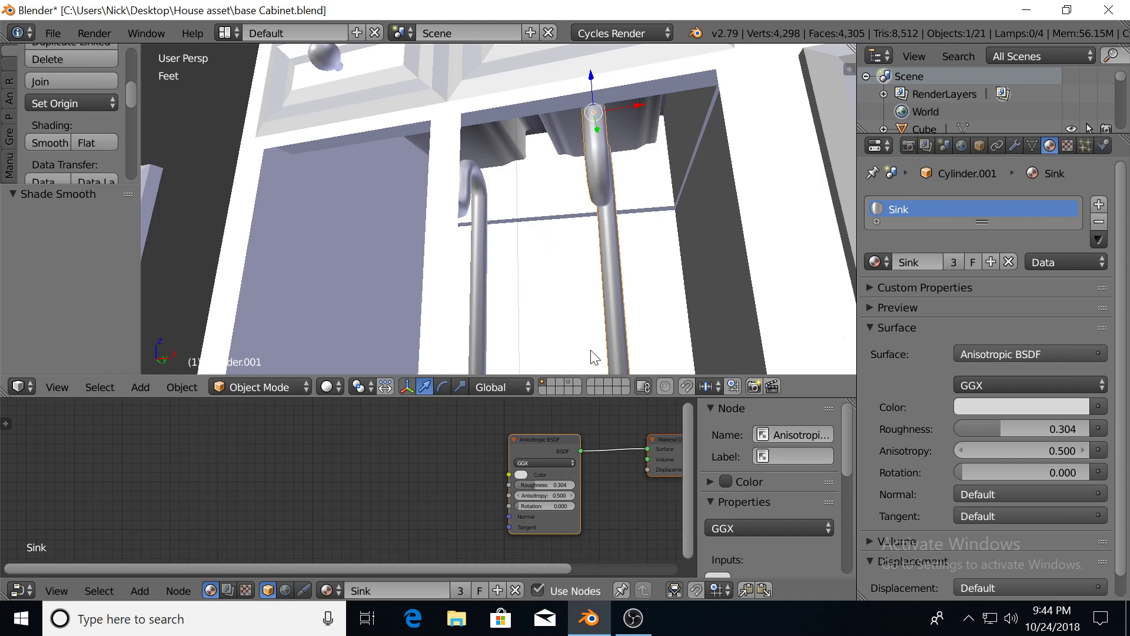
scroll(540, 256, "down", 3)
middle_click_drag(525, 268, 544, 281)
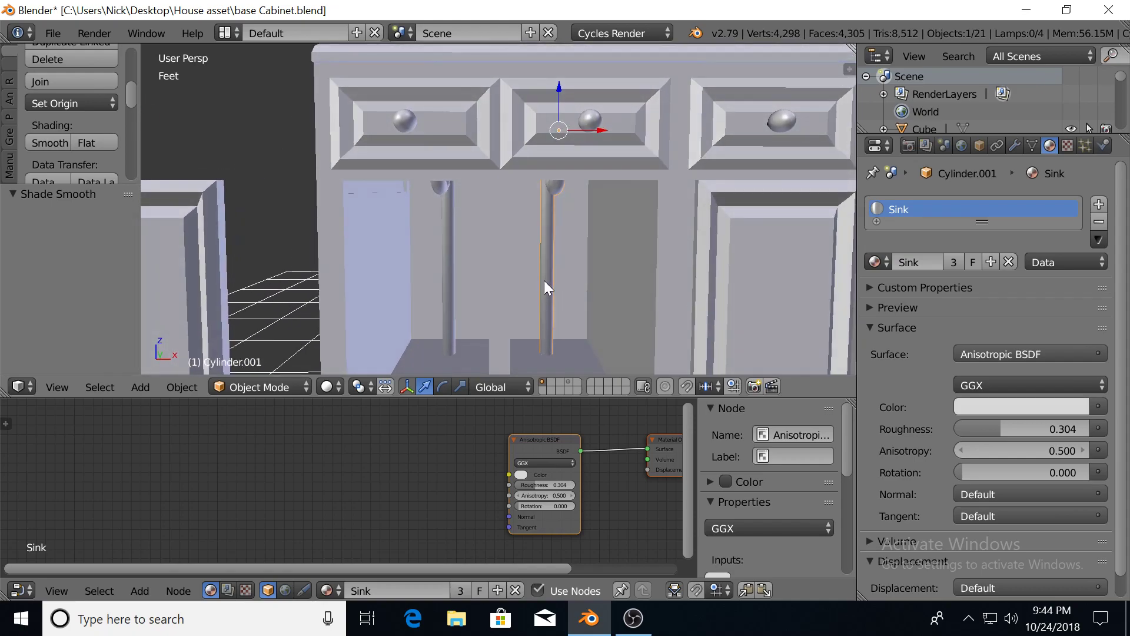
Move both detached doors 3.6 feet along X back to the cabinet, and shift the second door -6.21 inches into its opening
scroll(524, 291, "down", 4)
right_click(312, 277)
right_click(204, 273, "shift")
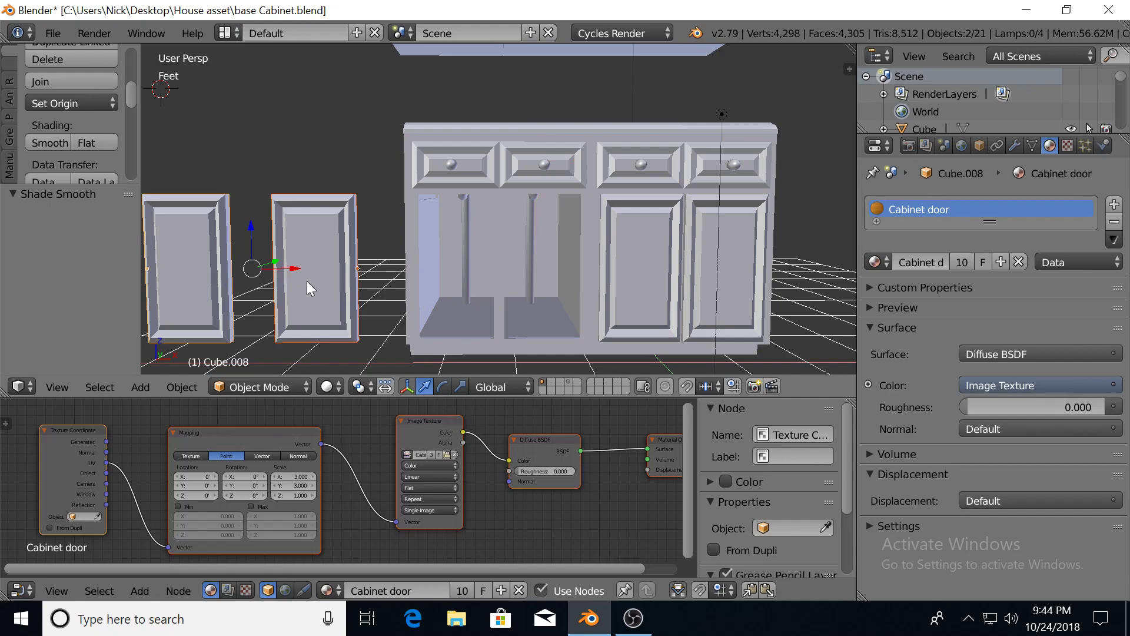
left_click_drag(302, 271, 565, 272)
right_click(581, 266)
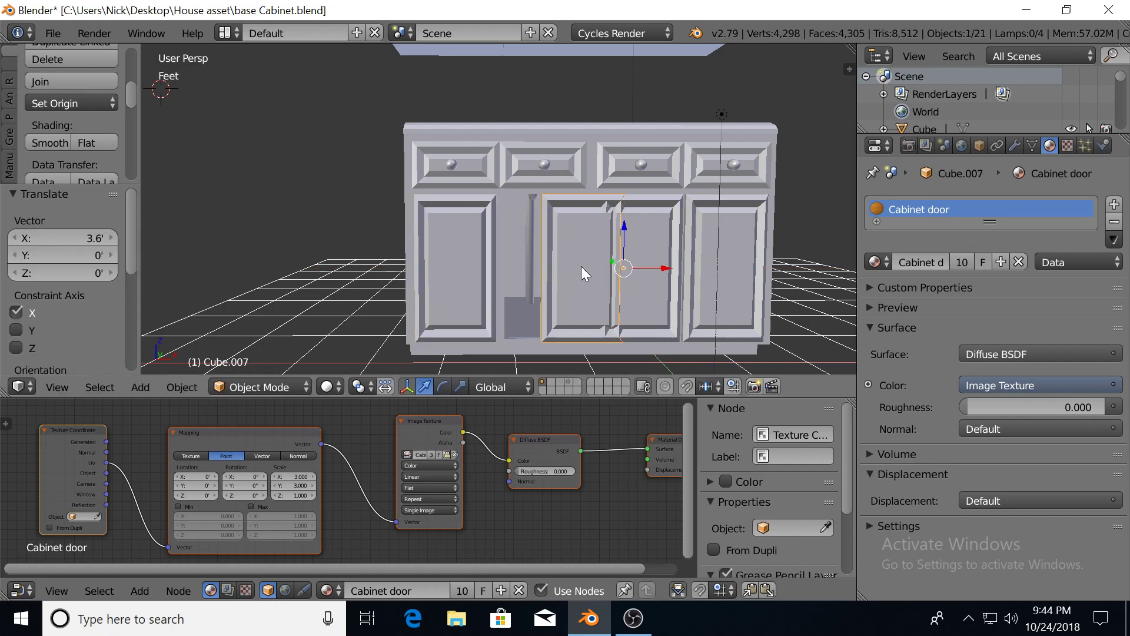
left_click_drag(672, 267, 627, 266)
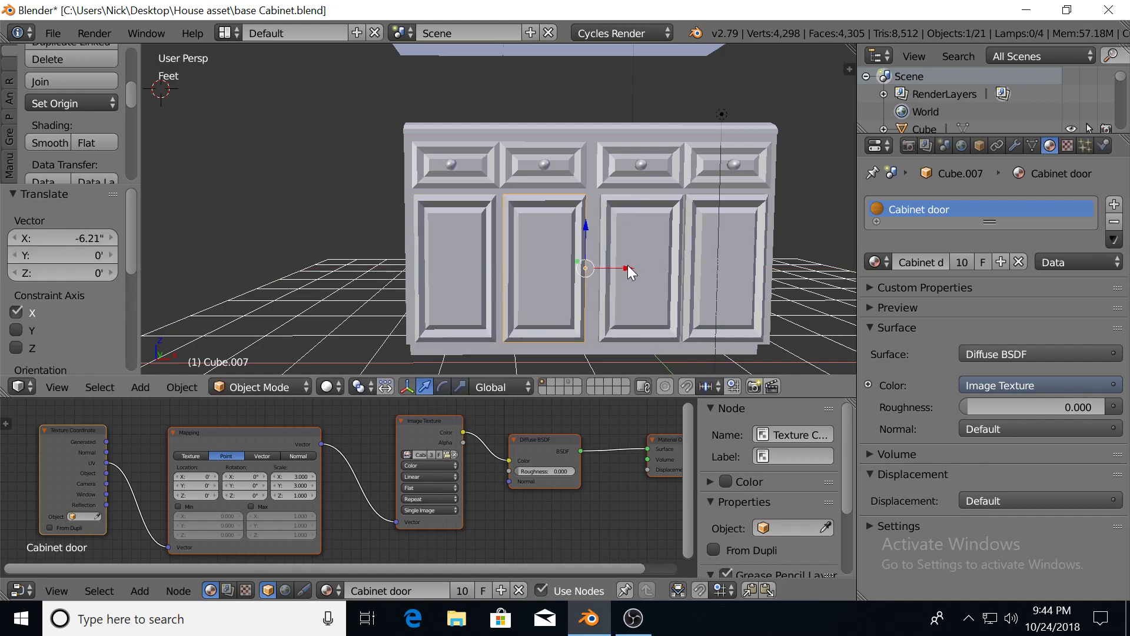
Preview the reassembled base cabinet and wall cabinets in rendered shading
scroll(600, 245, "up", 3)
scroll(552, 238, "down", 4)
key("shift+z")
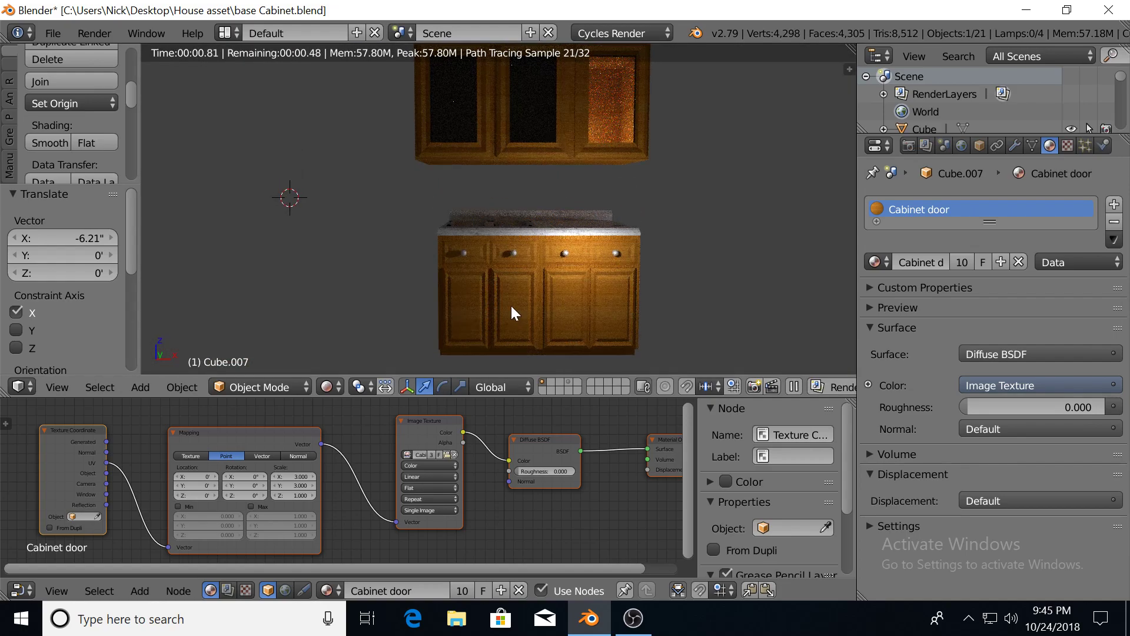
right_click(511, 306)
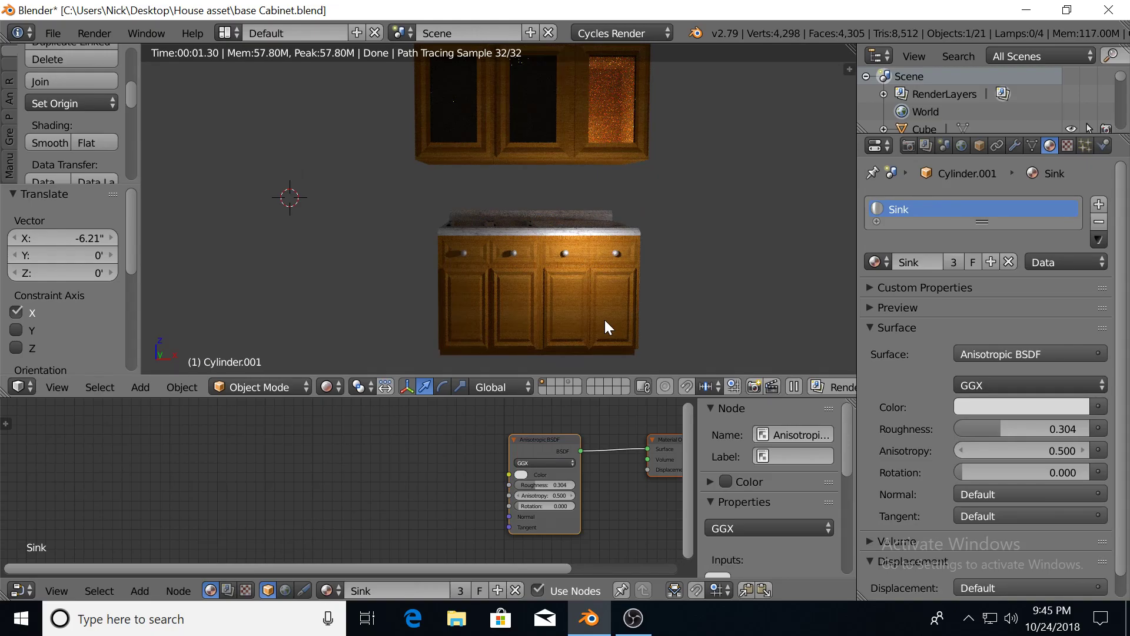
key("r")
key("z")
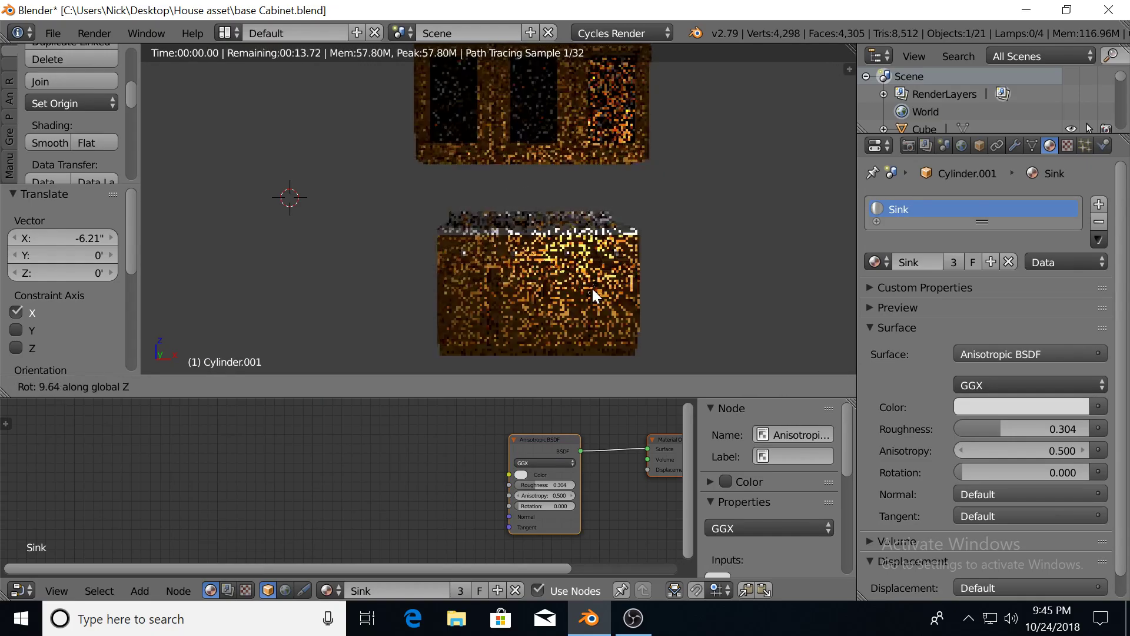
right_click(592, 289)
Rotate the second door 94.9° about Z to inspect the rendered drain pipe inside, and undo the rotation
right_click(527, 311)
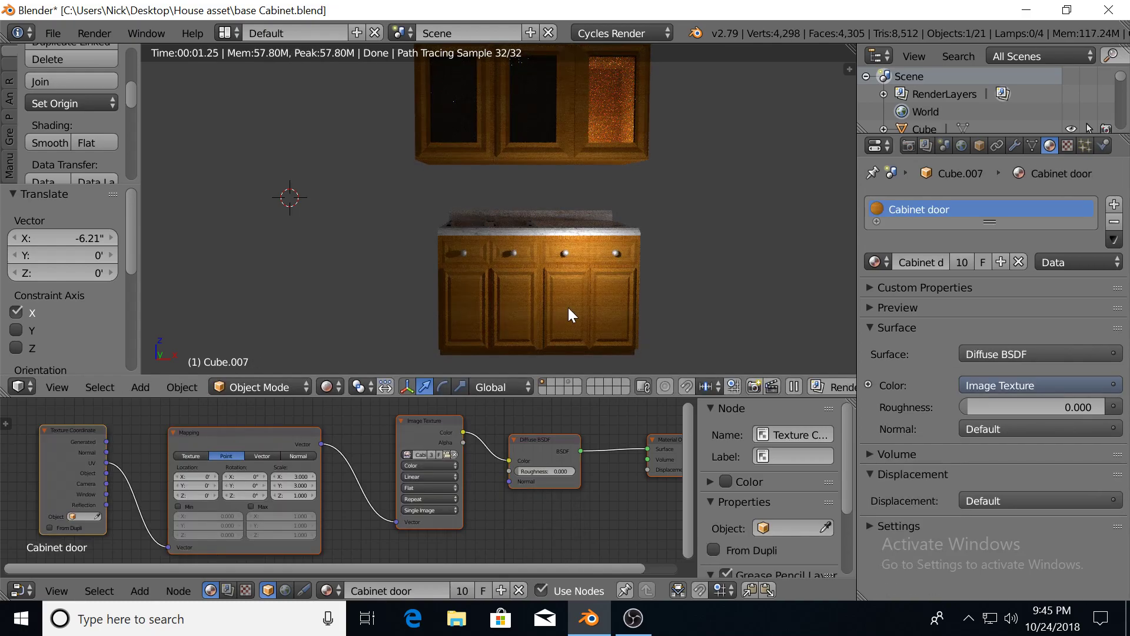
key("r")
key("z")
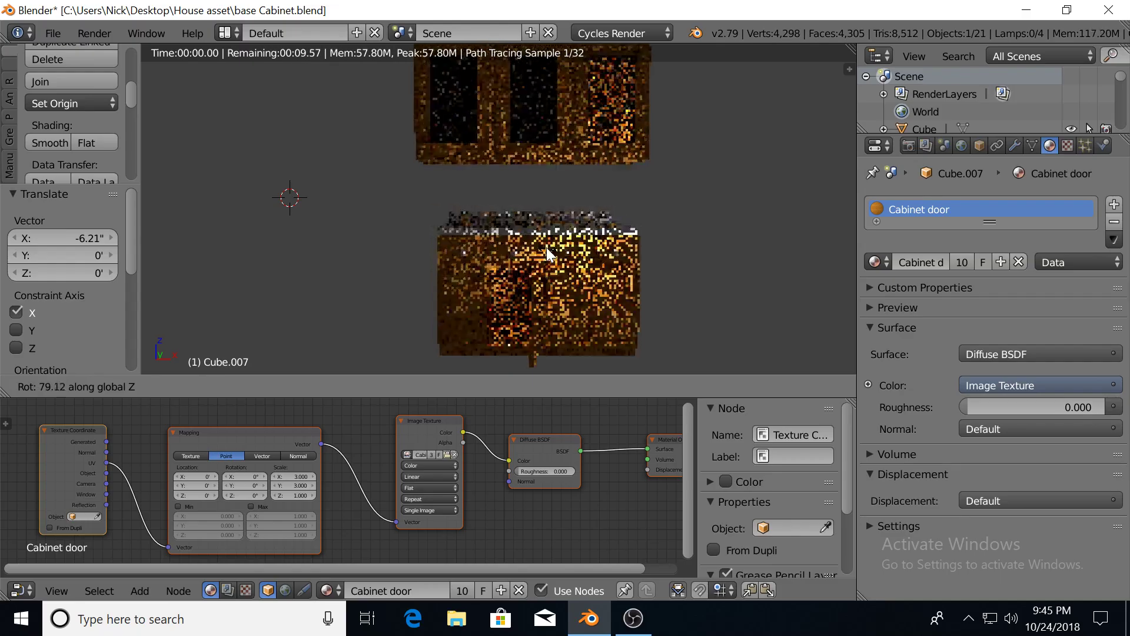
left_click(531, 232)
scroll(529, 313, "up", 1)
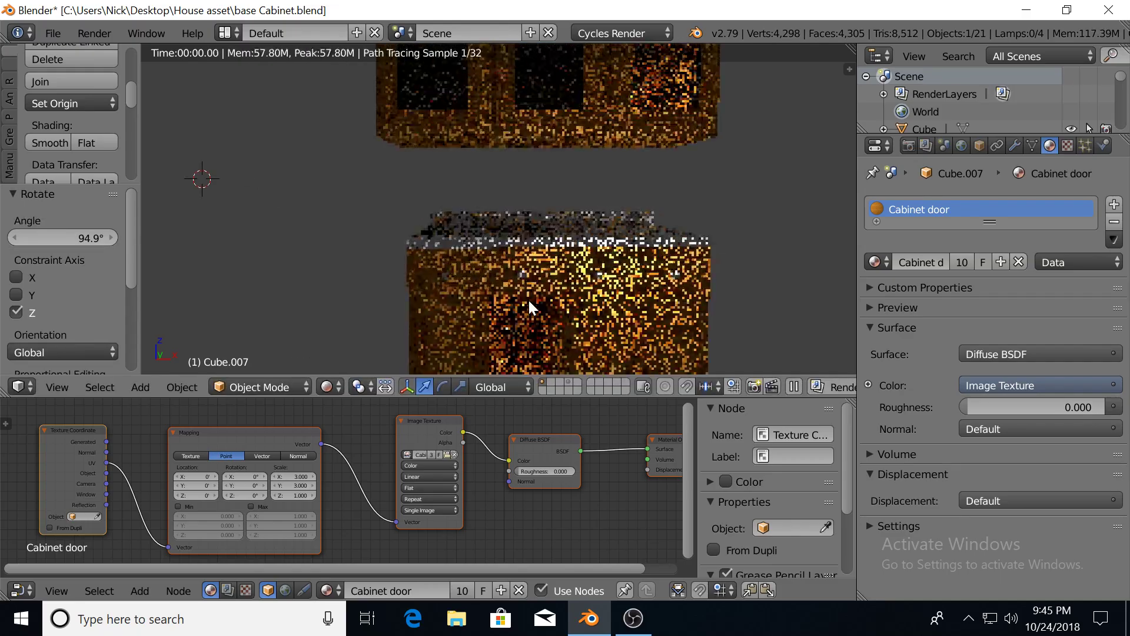
scroll(513, 221, "up", 3)
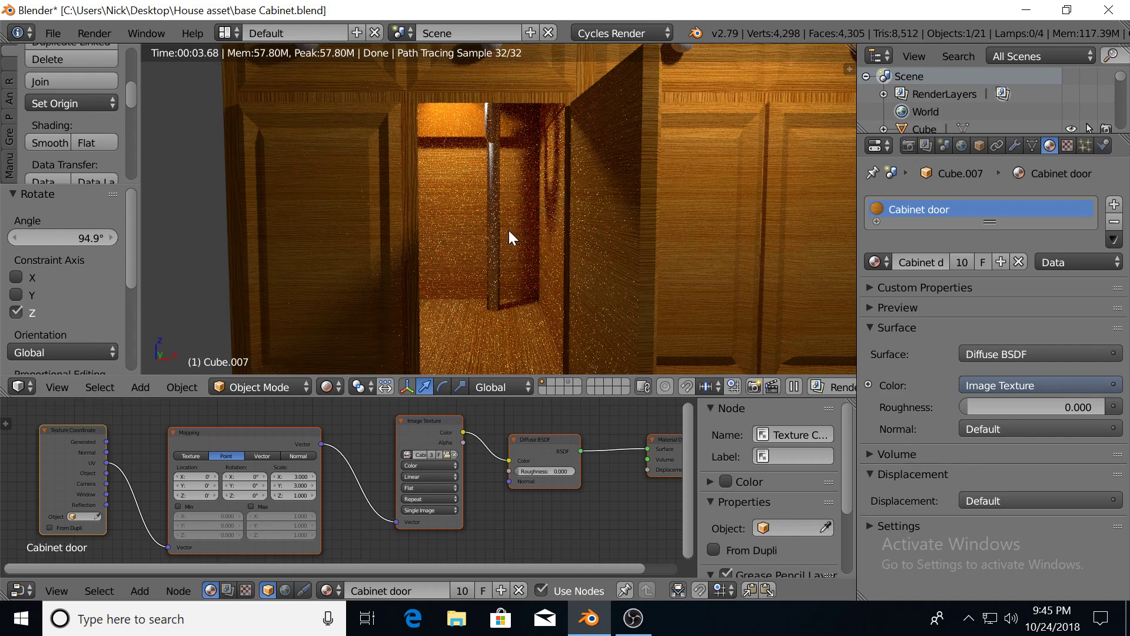
scroll(485, 221, "down", 4)
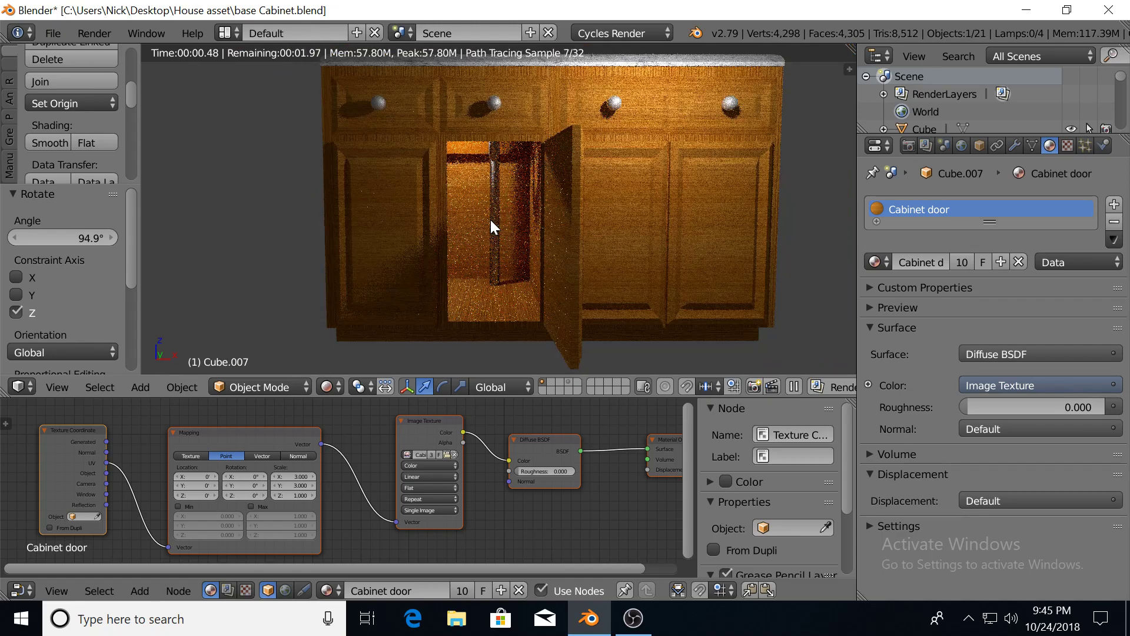
key("ctrl+z")
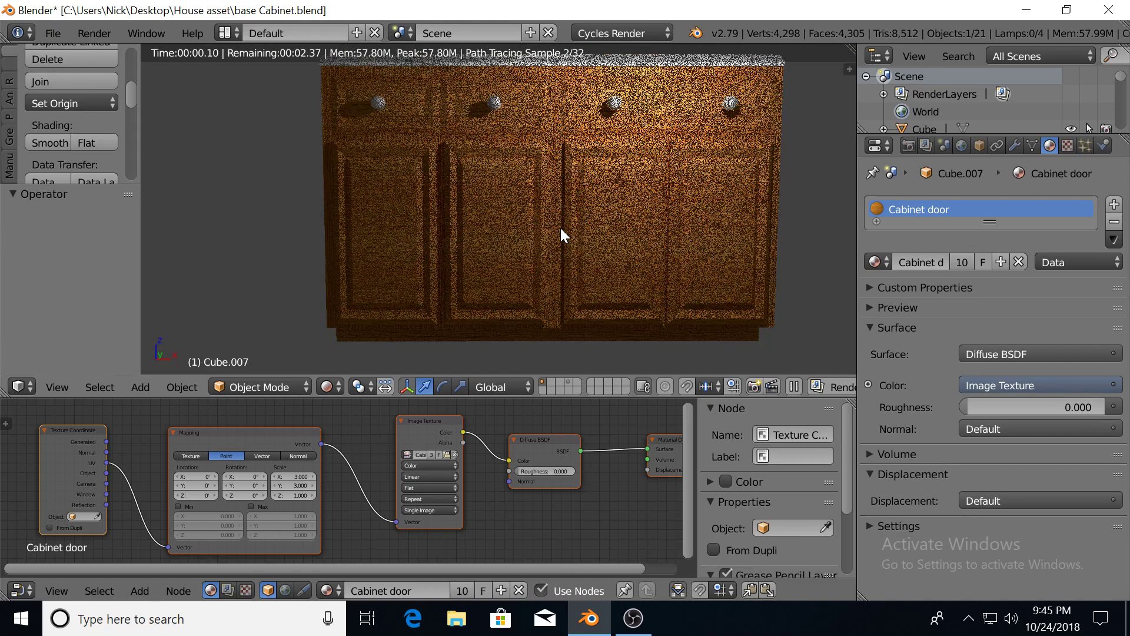
Return to solid shading and view the countertop and double-basin sink from above
middle_click_drag(559, 234, 566, 258)
key("z")
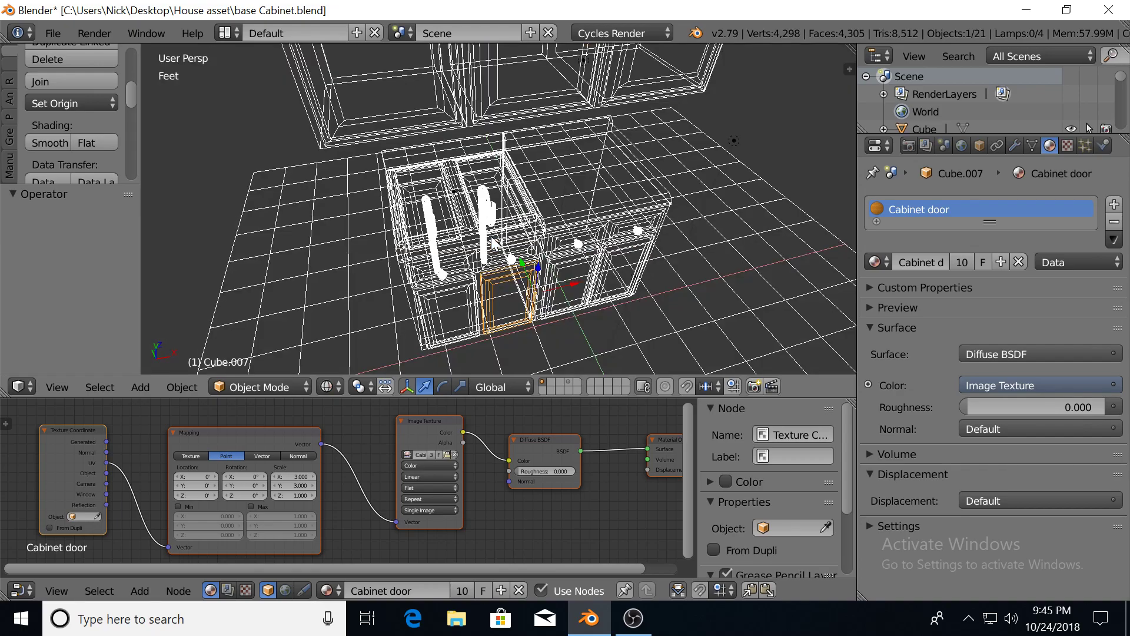
key("z")
scroll(490, 236, "up", 3)
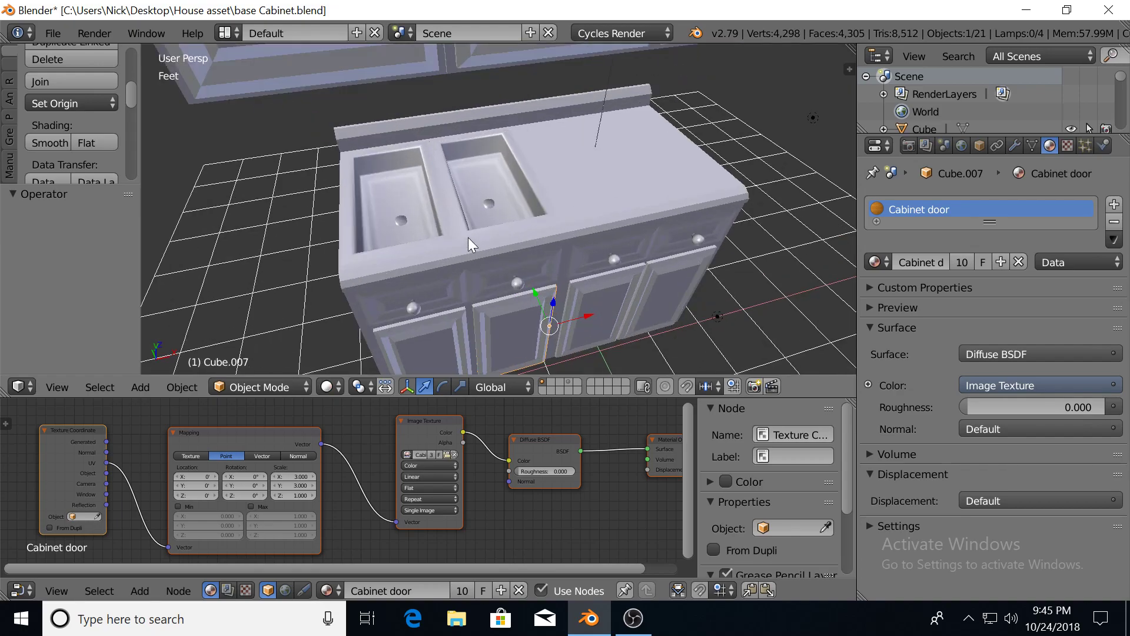
Display the 3D view in Material shading and get a close view of the two sink basins
left_click(325, 386)
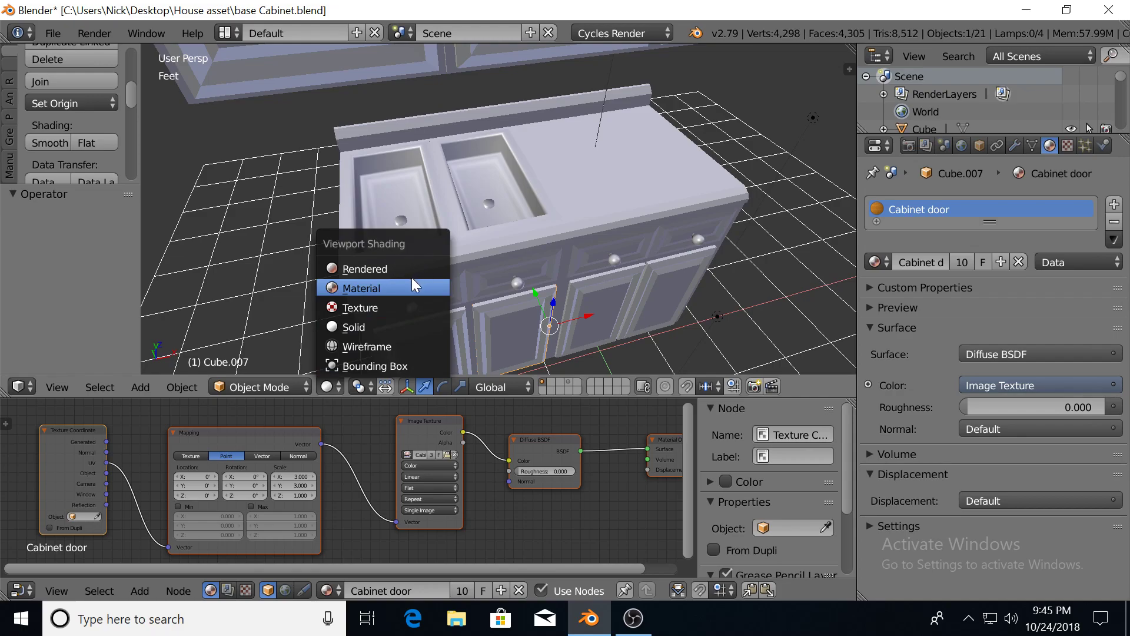
left_click(414, 282)
scroll(482, 224, "up", 6)
middle_click_drag(489, 224, 499, 253)
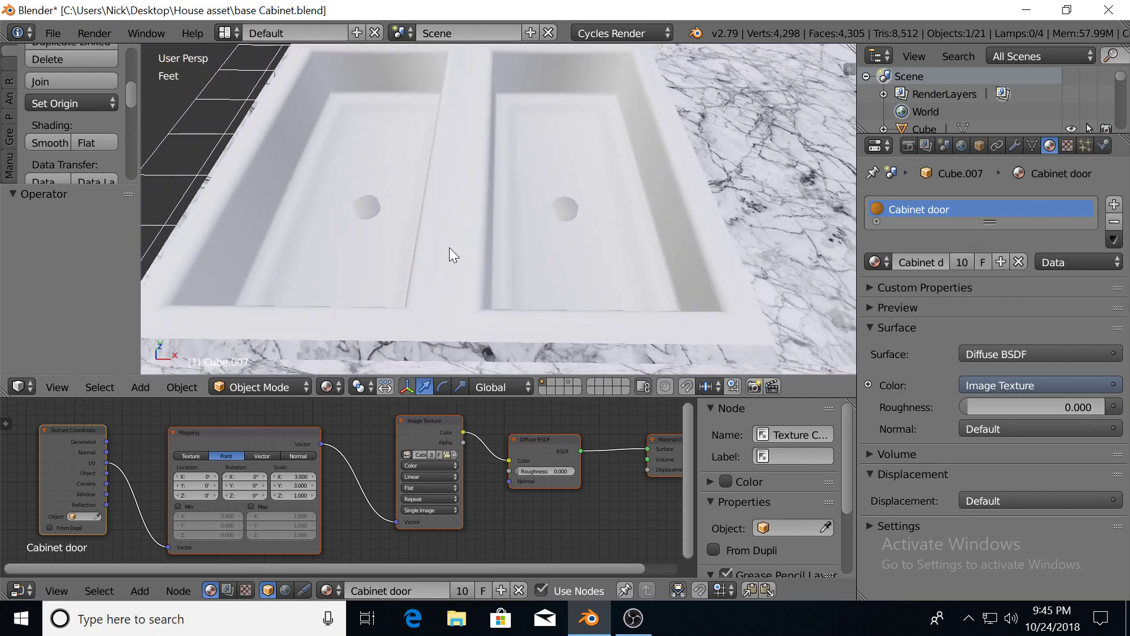
Lower the top face of the left basin's drain cylinder by about 434 thou along Z
scroll(365, 235, "up", 3)
key("Tab")
scroll(366, 239, "up", 2)
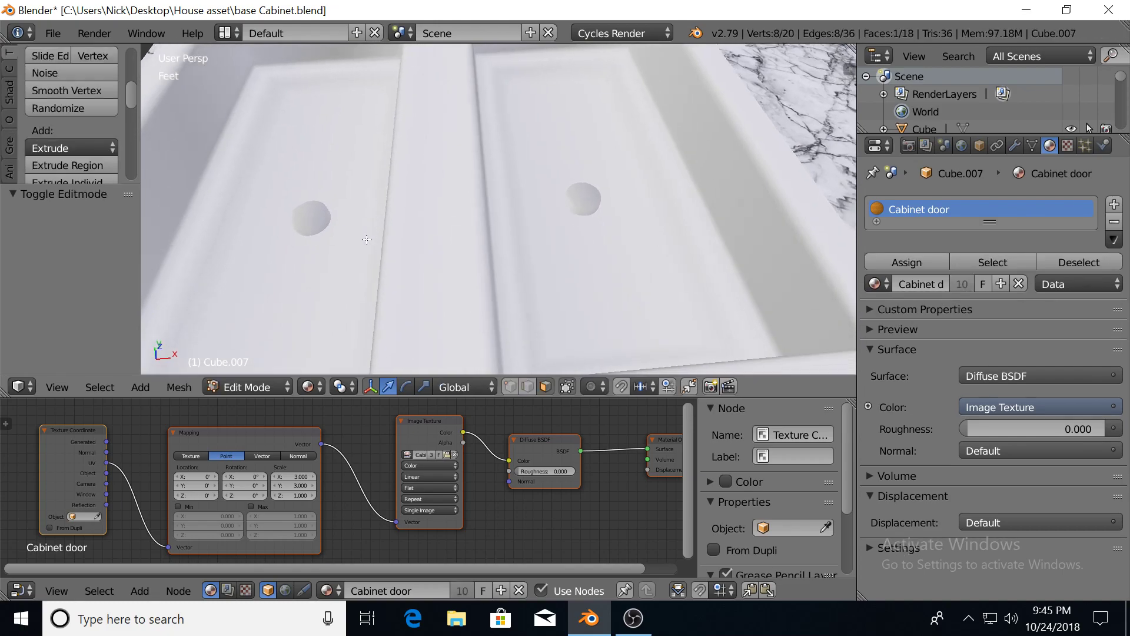
middle_click_drag(366, 238, 471, 221)
key("Tab")
right_click(339, 219)
key("Tab")
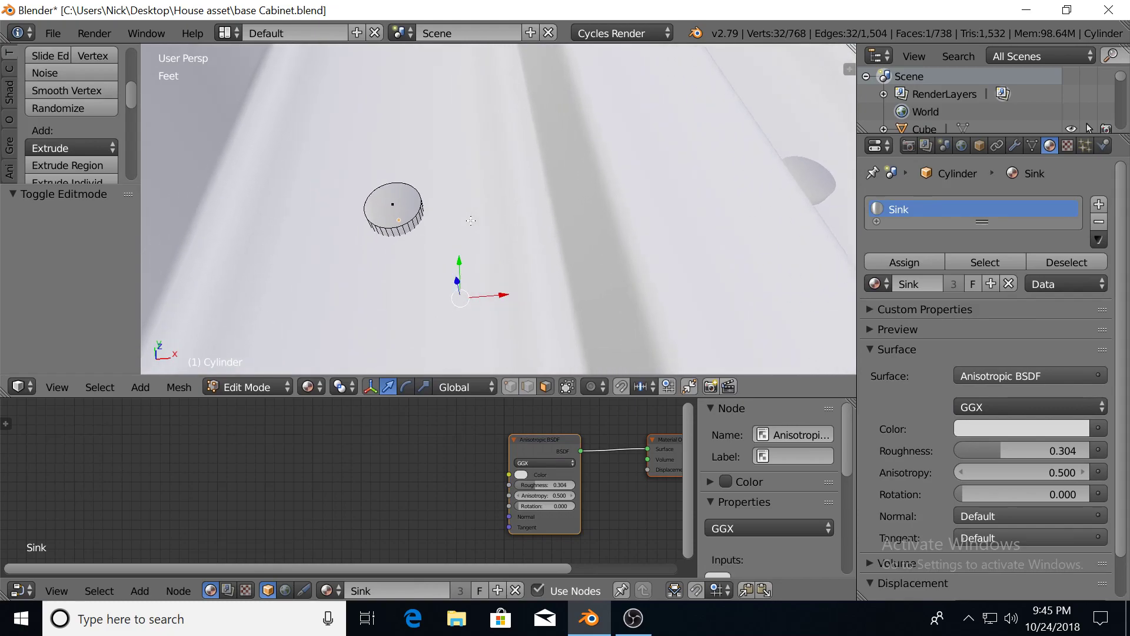
right_click(396, 206)
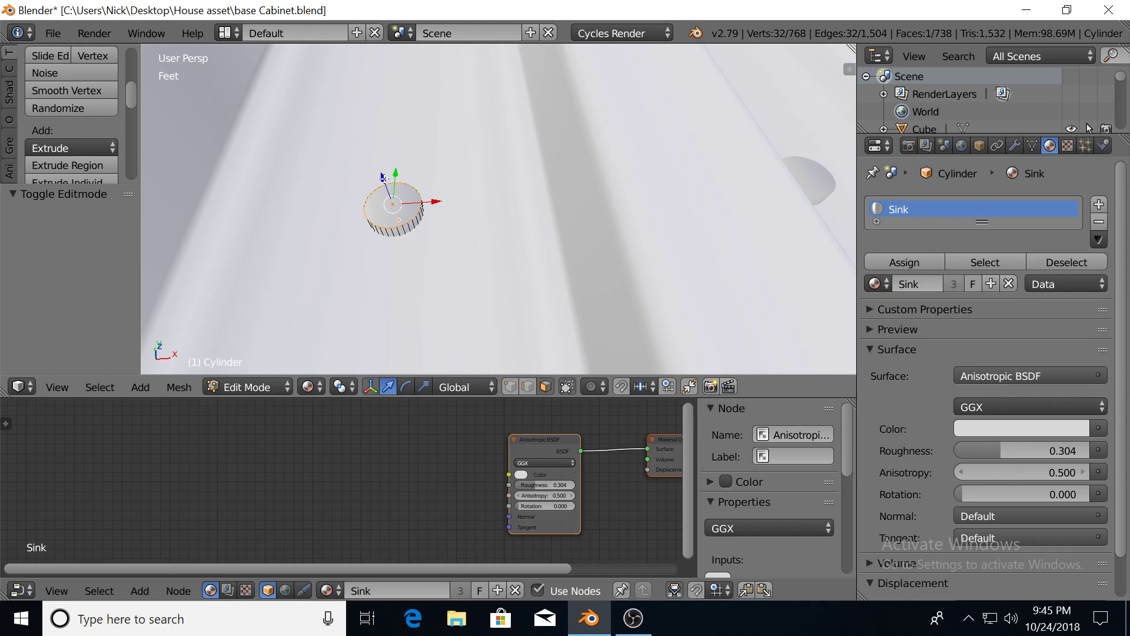
key("g")
key("z")
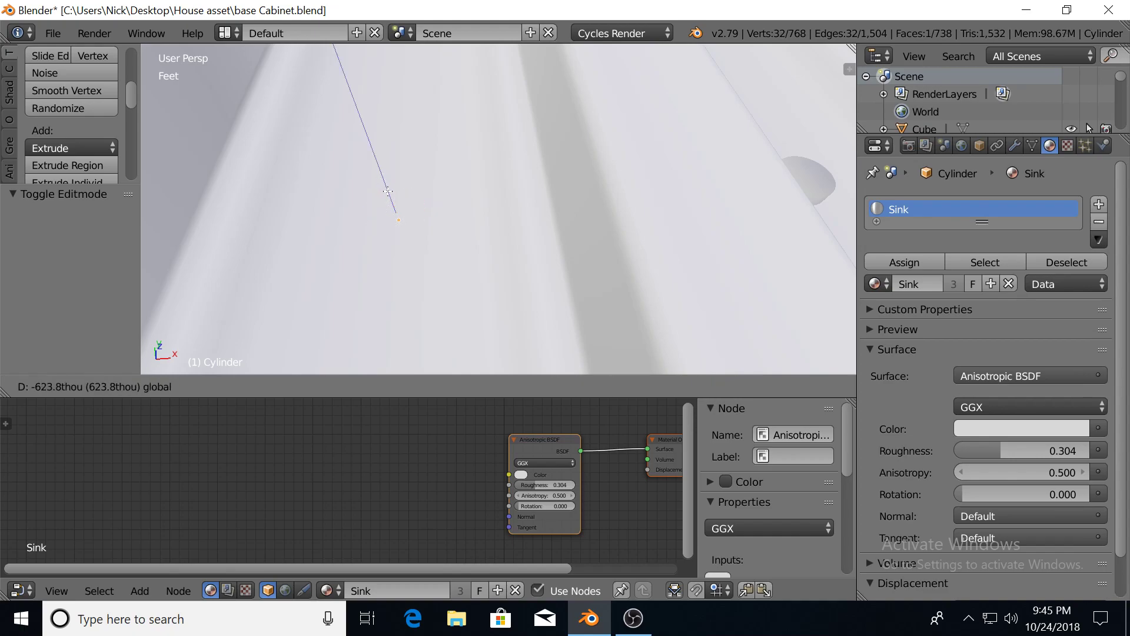
left_click(384, 188)
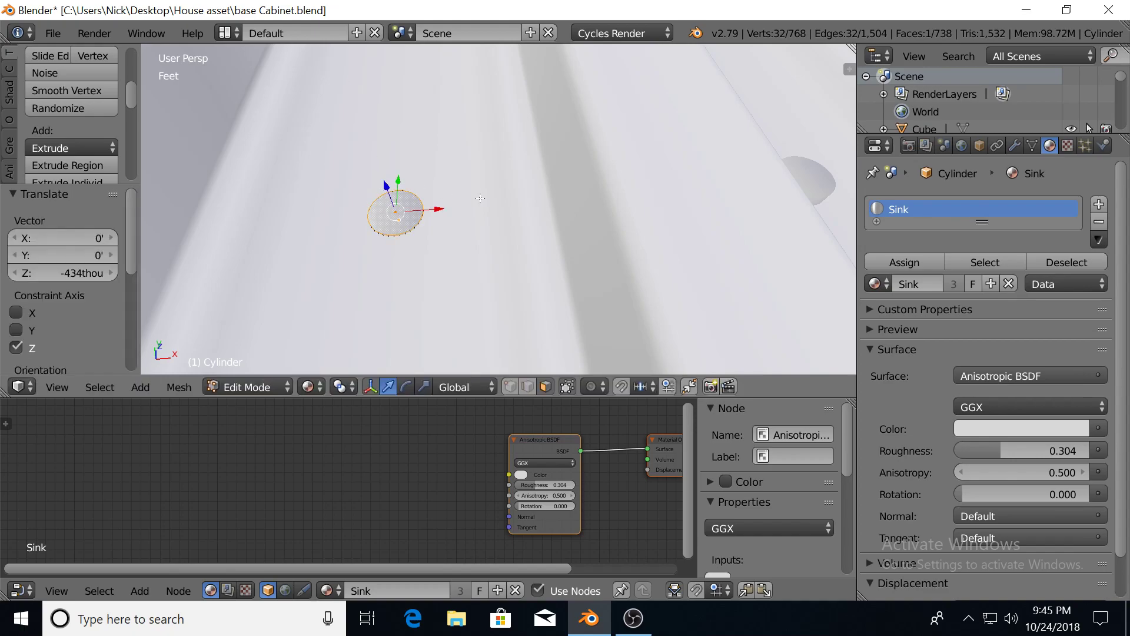
Inset the left drain's top face by about 3.19 inches and raise the inner face about 107 thou along Z
key("i")
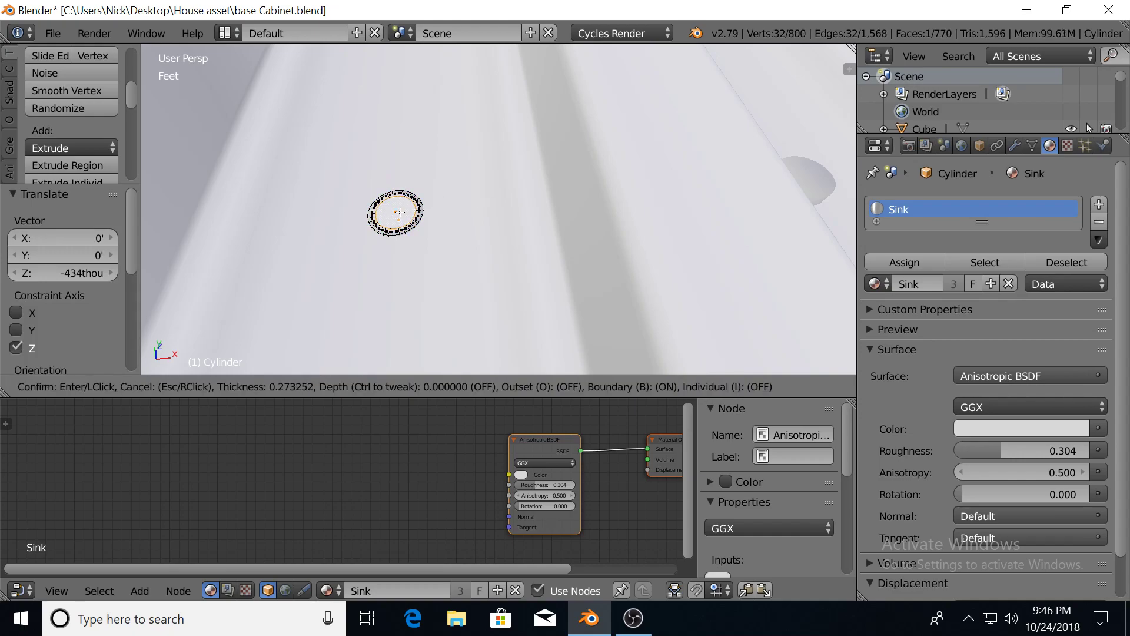
left_click(392, 213)
scroll(393, 213, "up", 1)
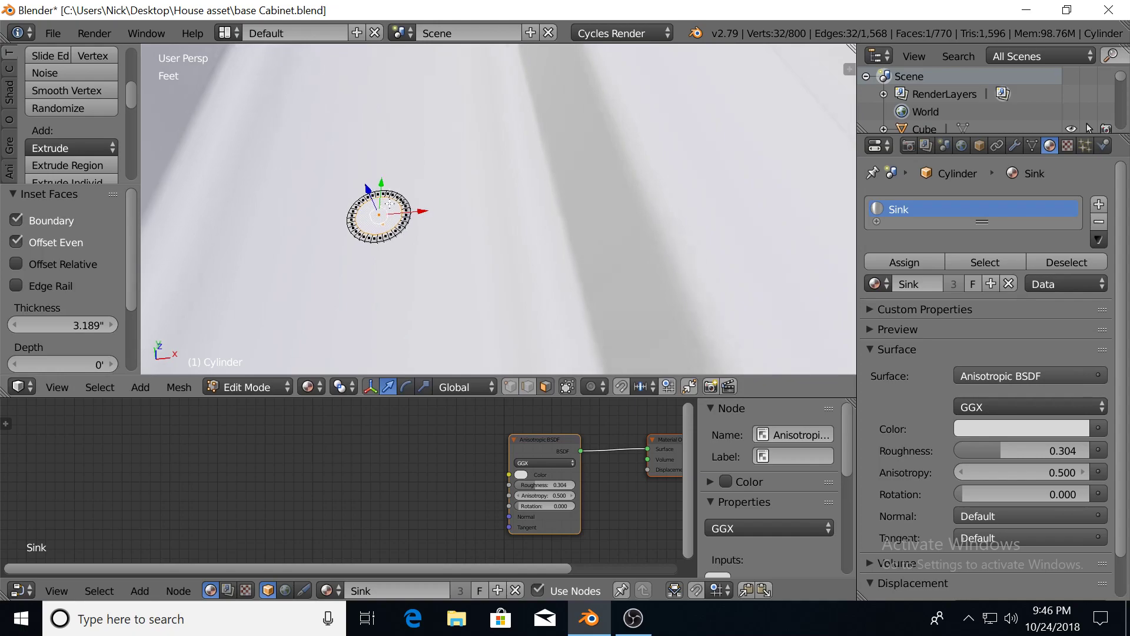
middle_click_drag(388, 206, 342, 196)
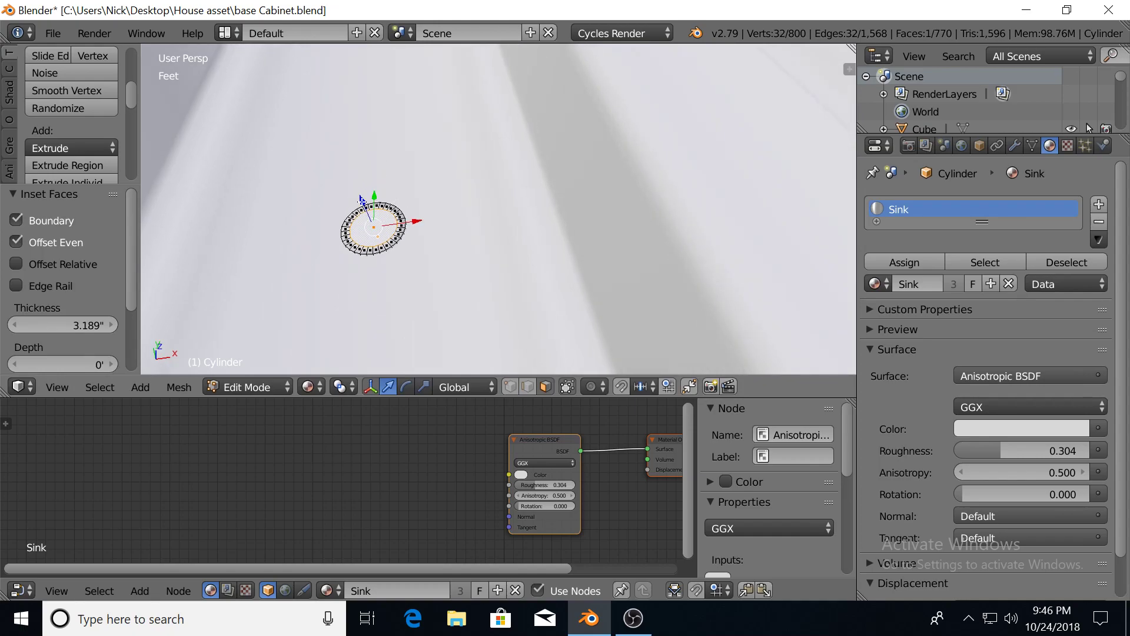
left_click_drag(361, 199, 327, 29)
middle_click_drag(492, 200, 428, 224)
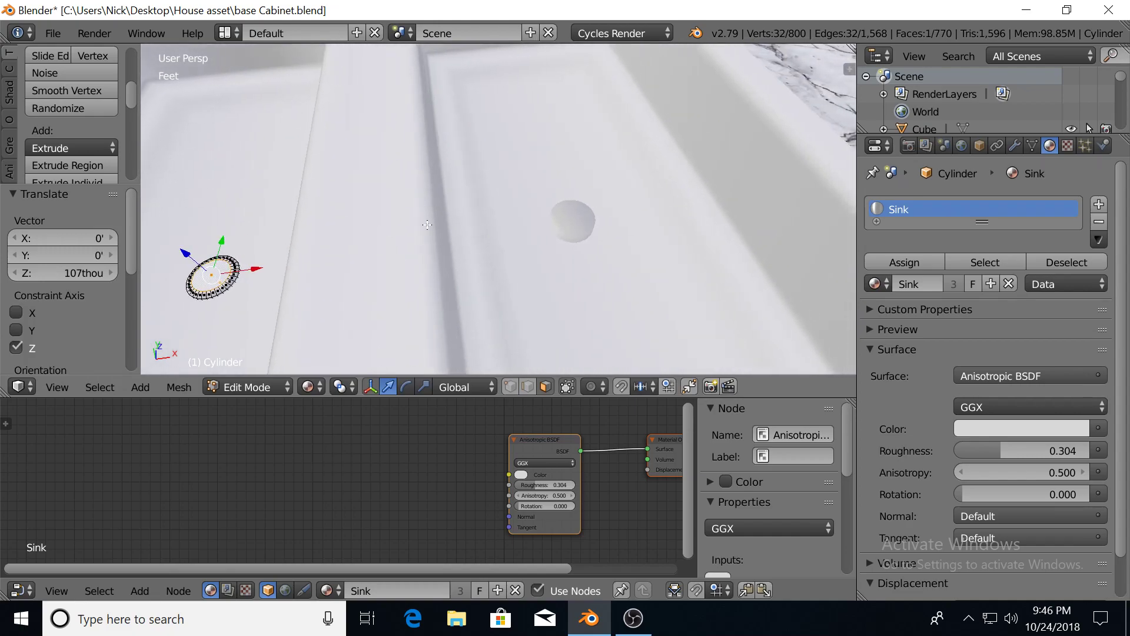
Inset the top face of the right basin's drain cylinder and raise the inner face about 159 thou along Z
key("Tab")
right_click(571, 228)
key("Tab")
scroll(568, 227, "up", 2)
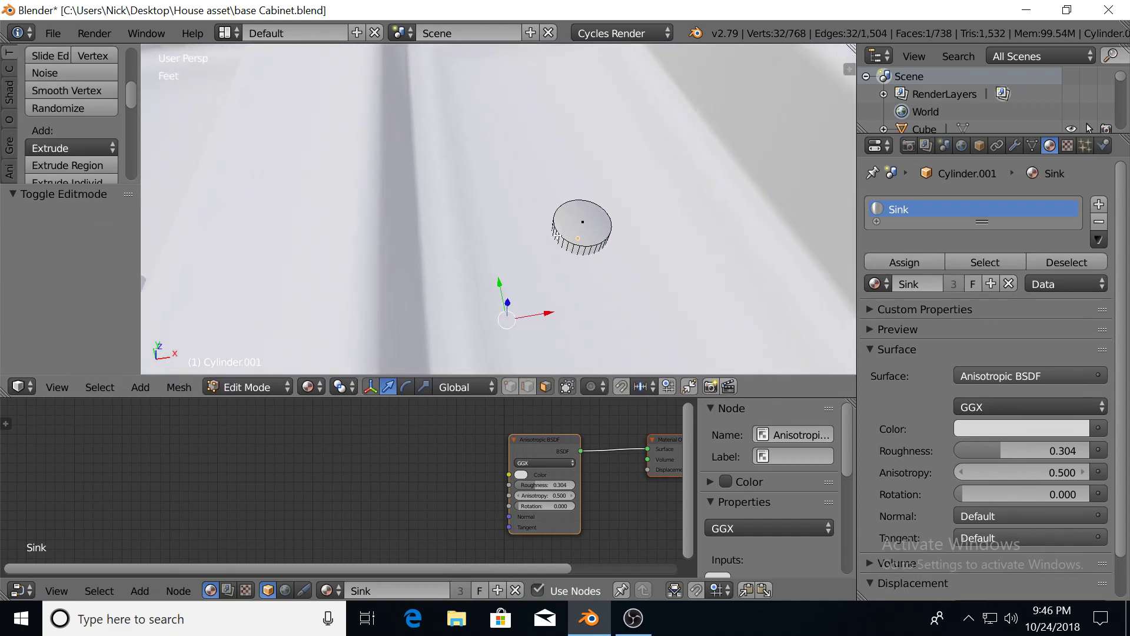
right_click(567, 226)
key("i")
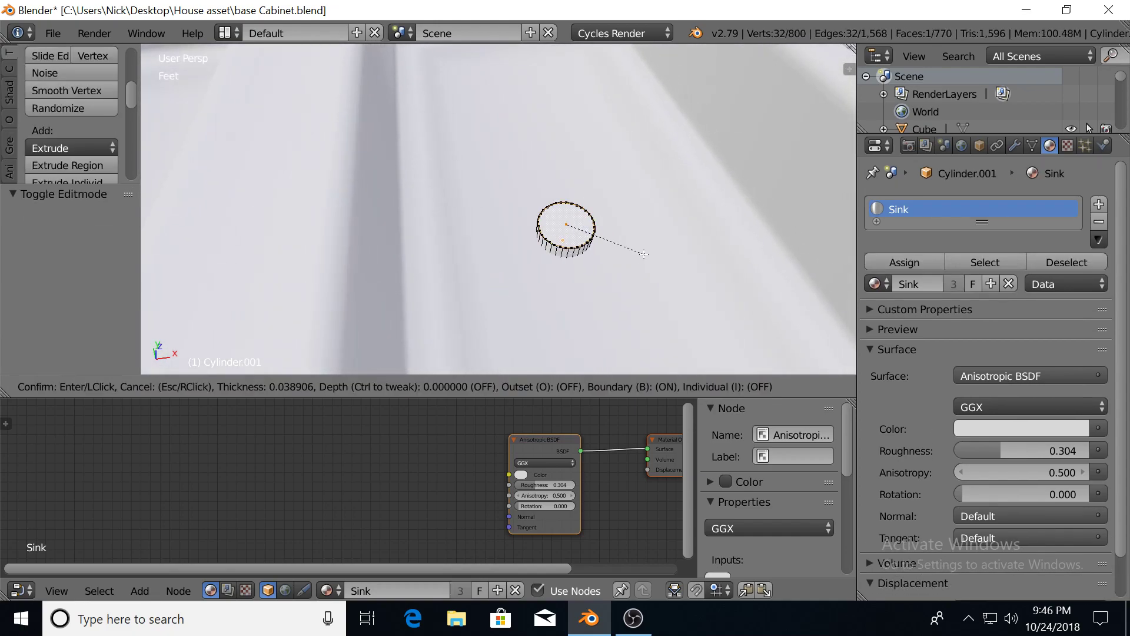
right_click(562, 223)
key("i")
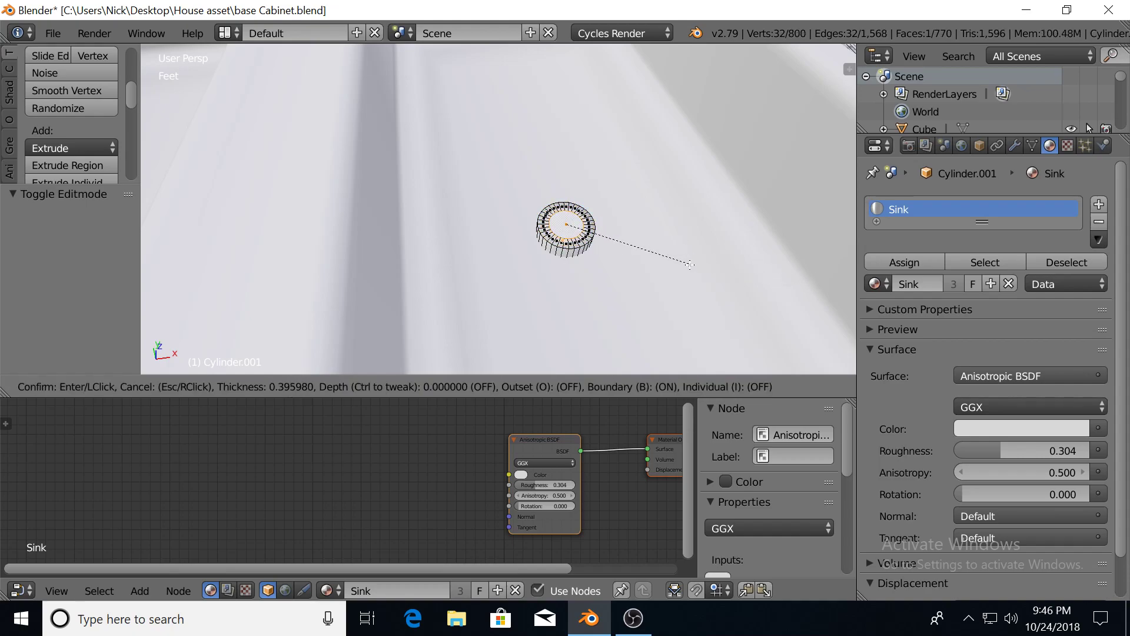
left_click(675, 262)
left_click_drag(572, 197, 572, 193)
scroll(432, 253, "down", 2)
middle_click_drag(433, 253, 438, 208)
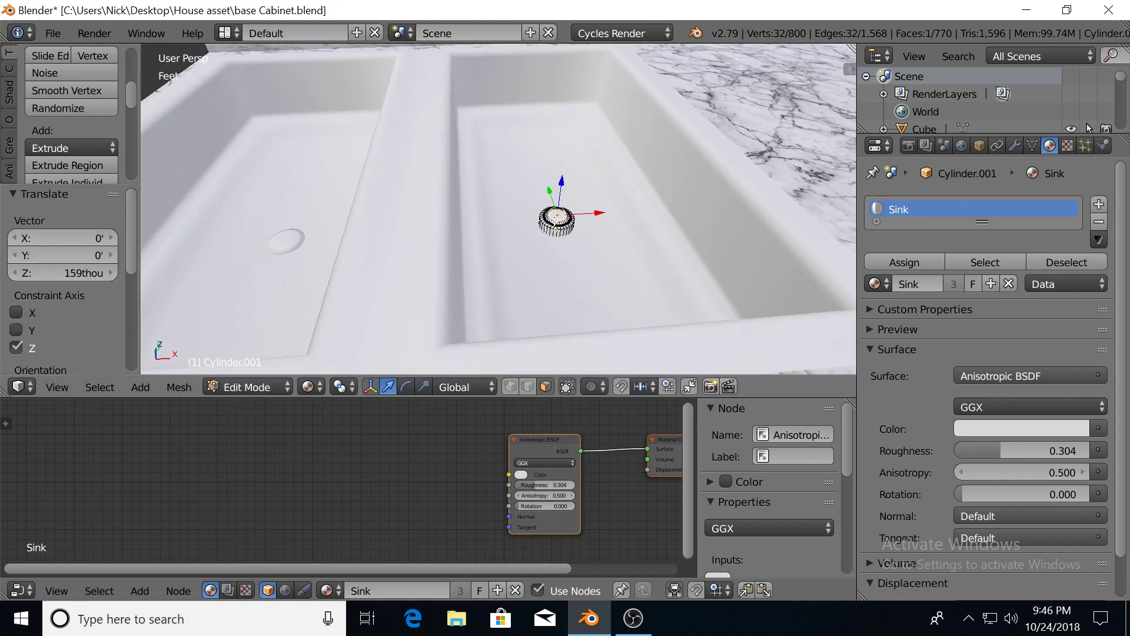
Lower the whole right drain cylinder about 486 thou along Z and briefly preview the scene in rendered shading
key("Tab")
left_click_drag(556, 188, 556, 199)
scroll(548, 215, "down", 2)
scroll(547, 215, "down", 5)
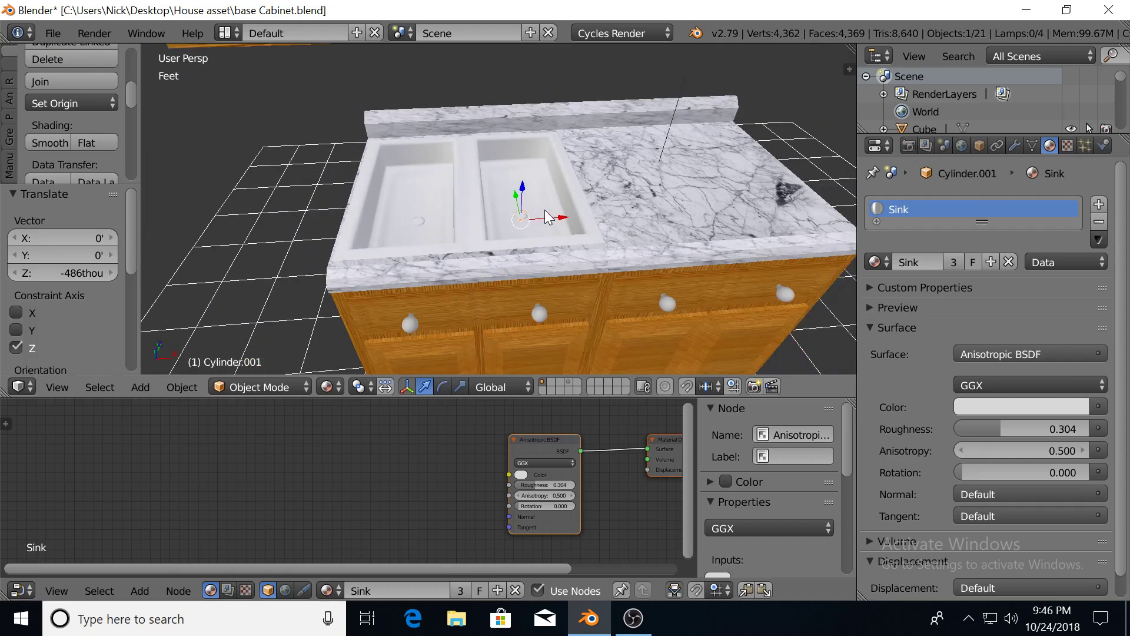
key("shift+z")
mouse_move(531, 223)
middle_mouse_down()
mouse_move(542, 228)
mouse_move(543, 214)
mouse_move(608, 236)
mouse_move(588, 206)
mouse_move(575, 220)
mouse_move(532, 224)
mouse_move(527, 205)
middle_mouse_up()
key("shift+z")
Move the sinkless cabinet with its countertop and both doors about 10.4 inches along X, away from the sink cabinet
right_click(532, 184)
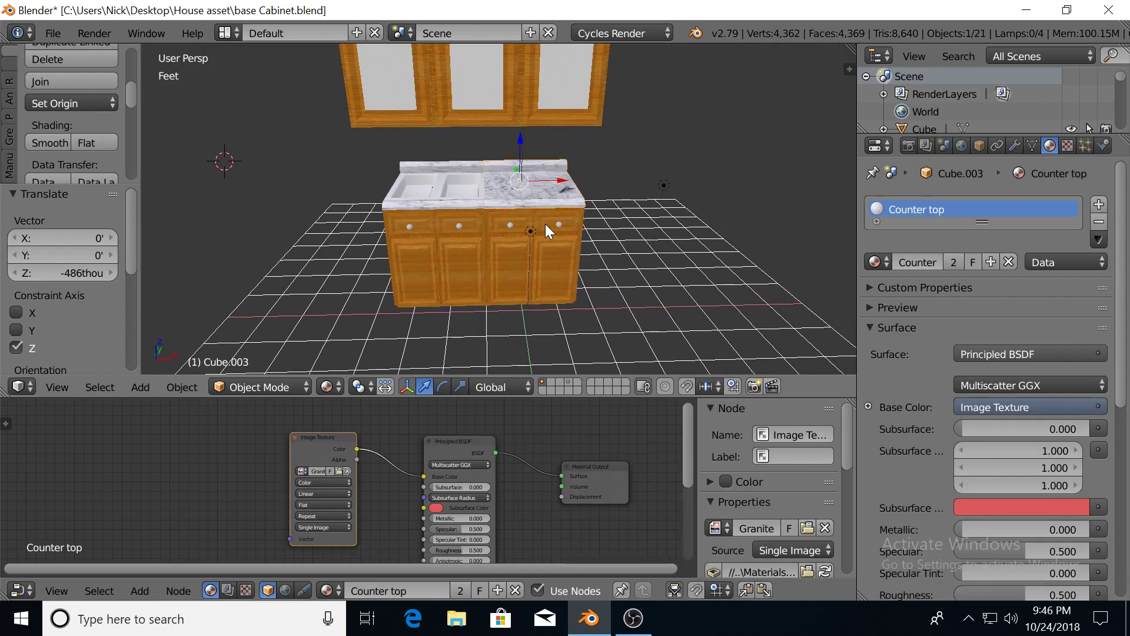
right_click(547, 228)
right_click(553, 249)
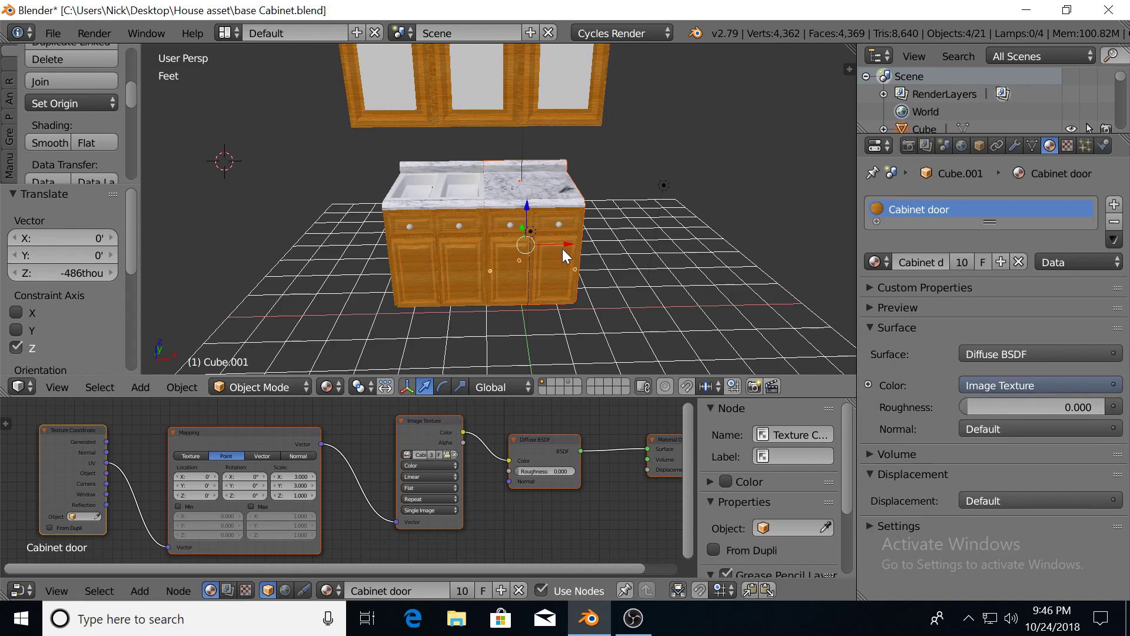
key("g")
key("x")
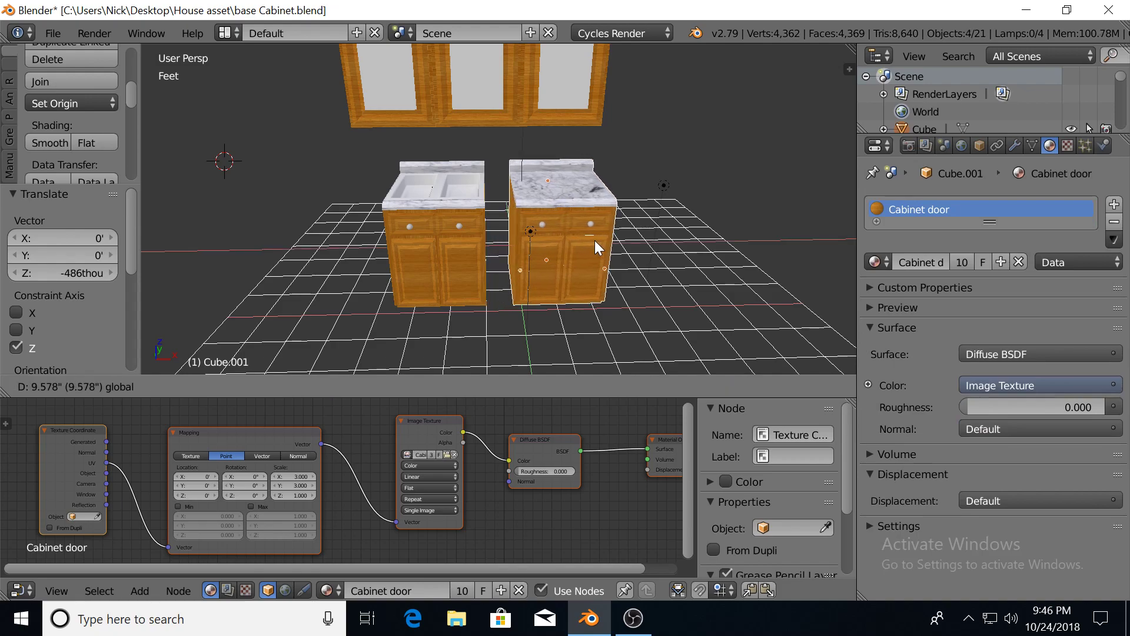
left_click(598, 241)
Join the sinkless cabinet's countertop to its cabinet body as one object
right_click(439, 259)
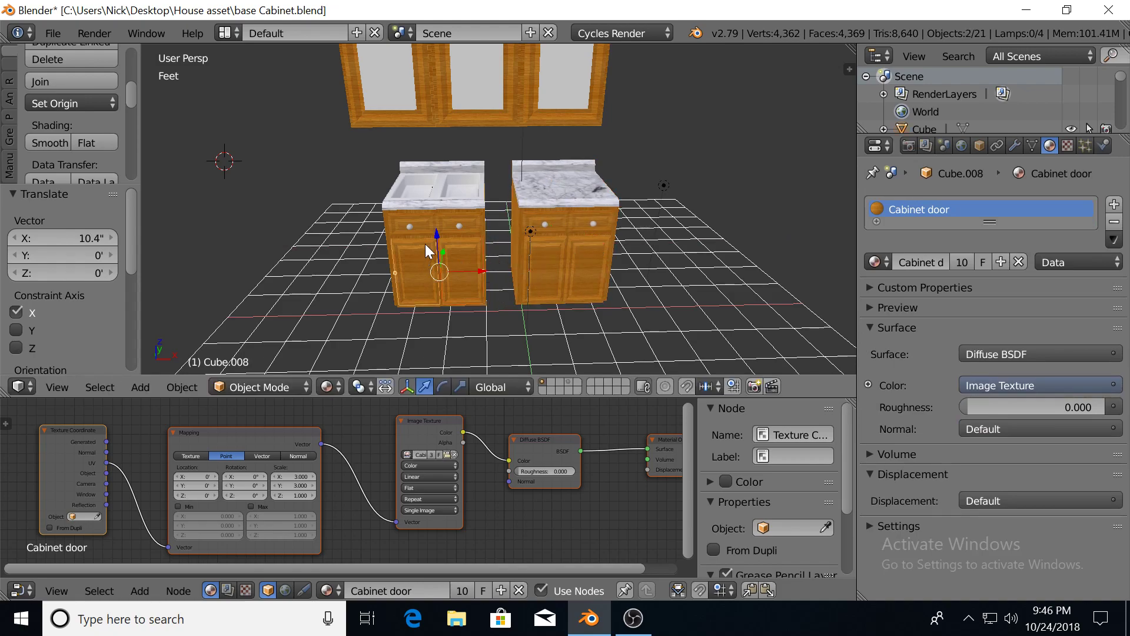
scroll(438, 217, "up", 3)
middle_click_drag(431, 217, 549, 165)
right_click(548, 166)
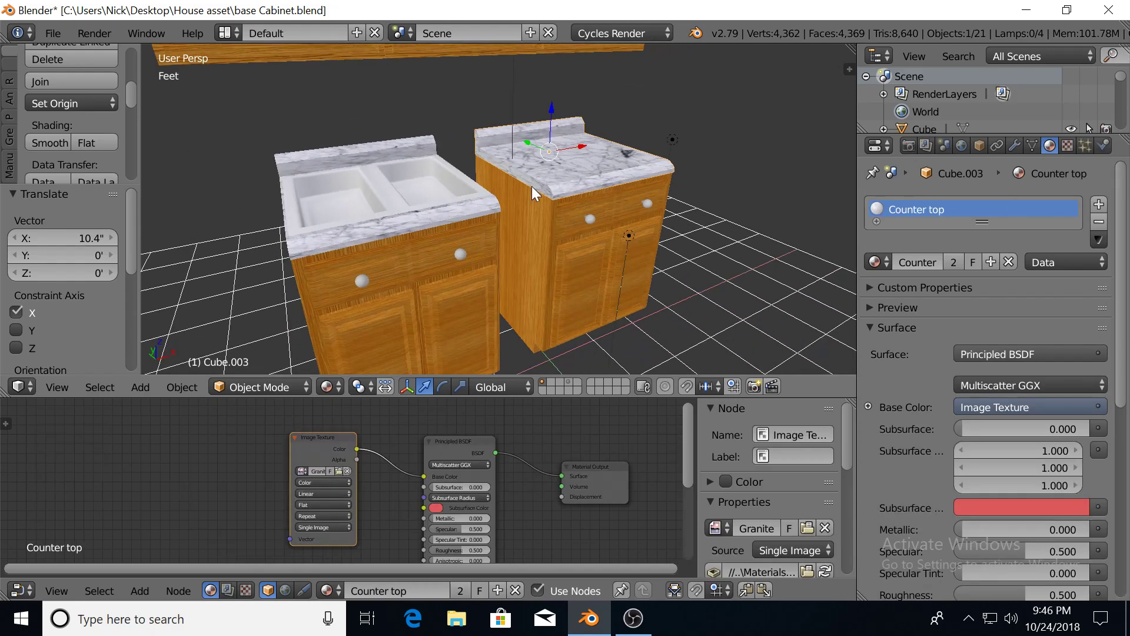
right_click(523, 221, "shift")
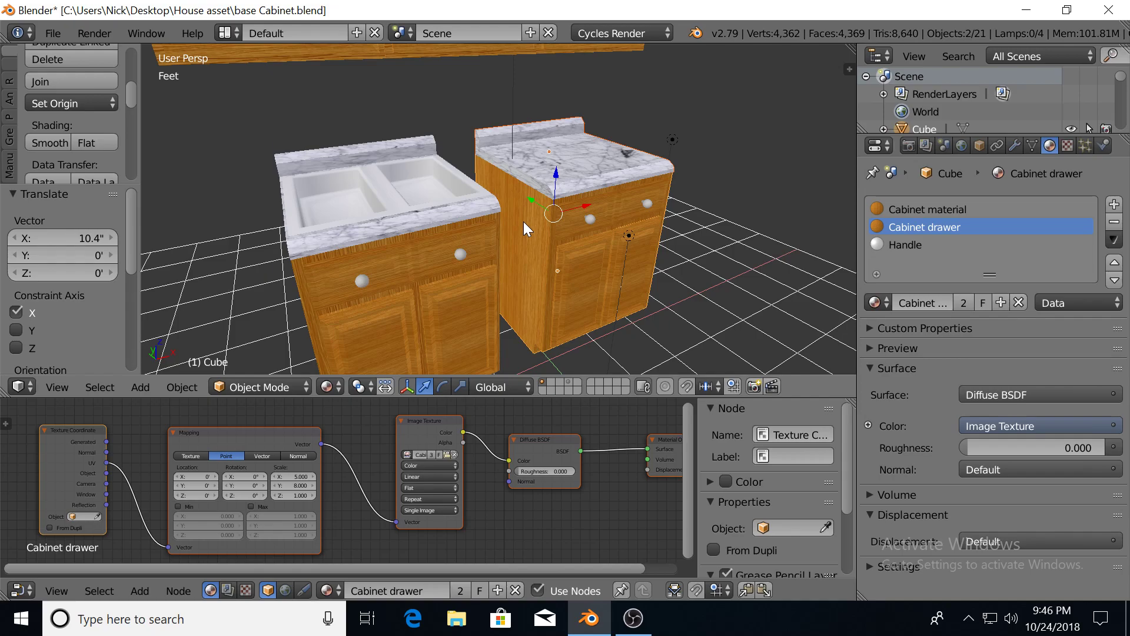
key("ctrl+j")
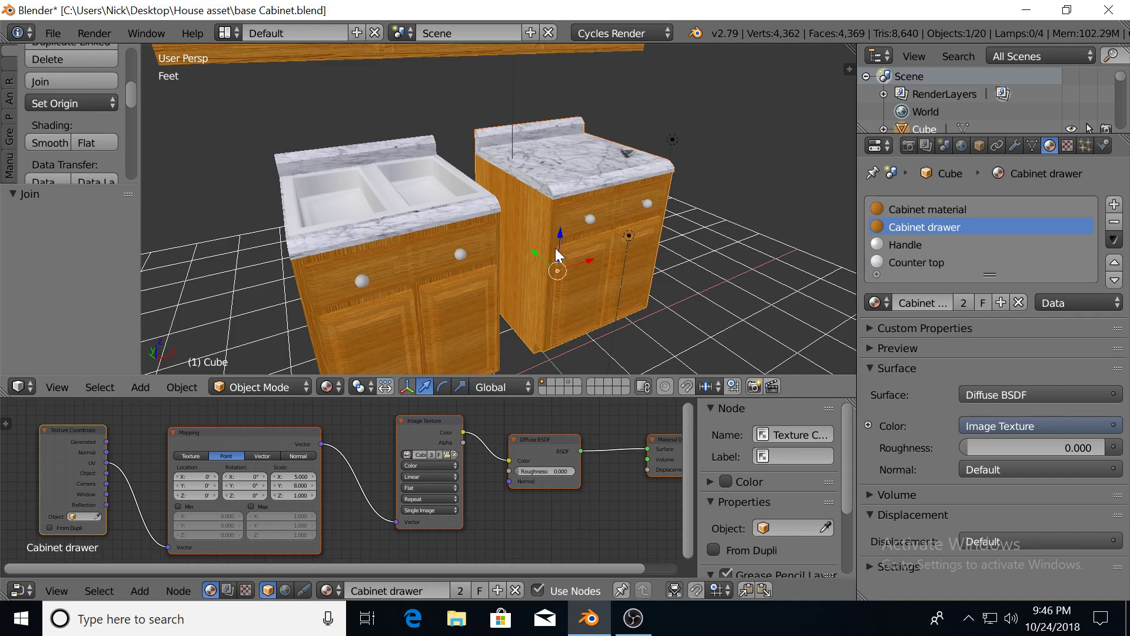
Test-rotate each of the sinkless cabinet's two doors about the global Z axis, cancelling both rotations
right_click(587, 277)
key("r")
key("z")
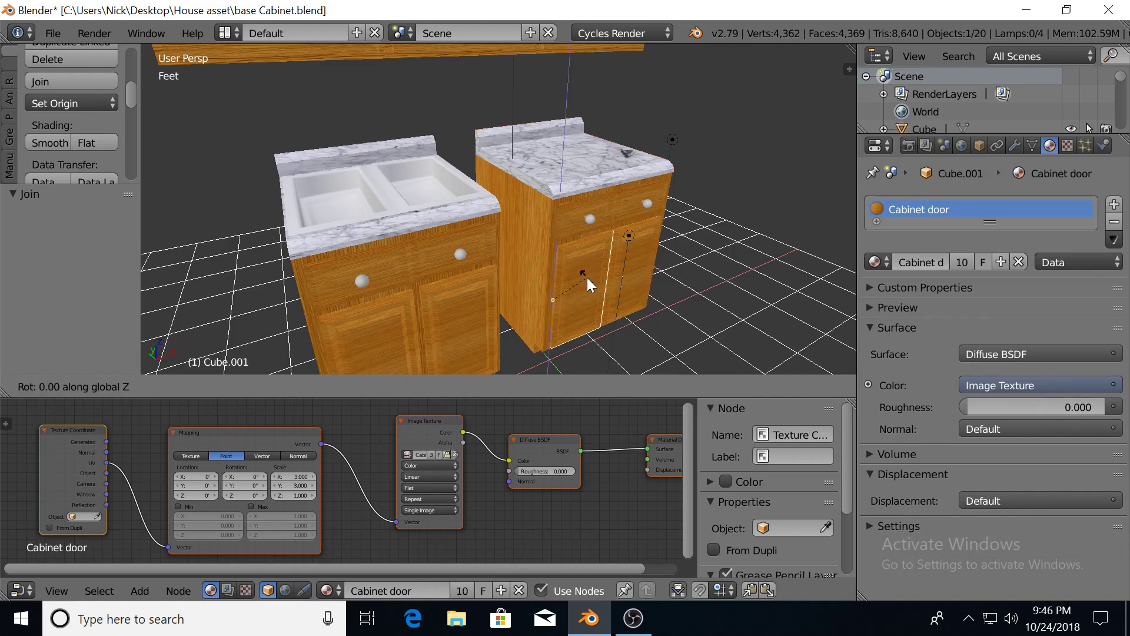
right_click(585, 281)
right_click(641, 269)
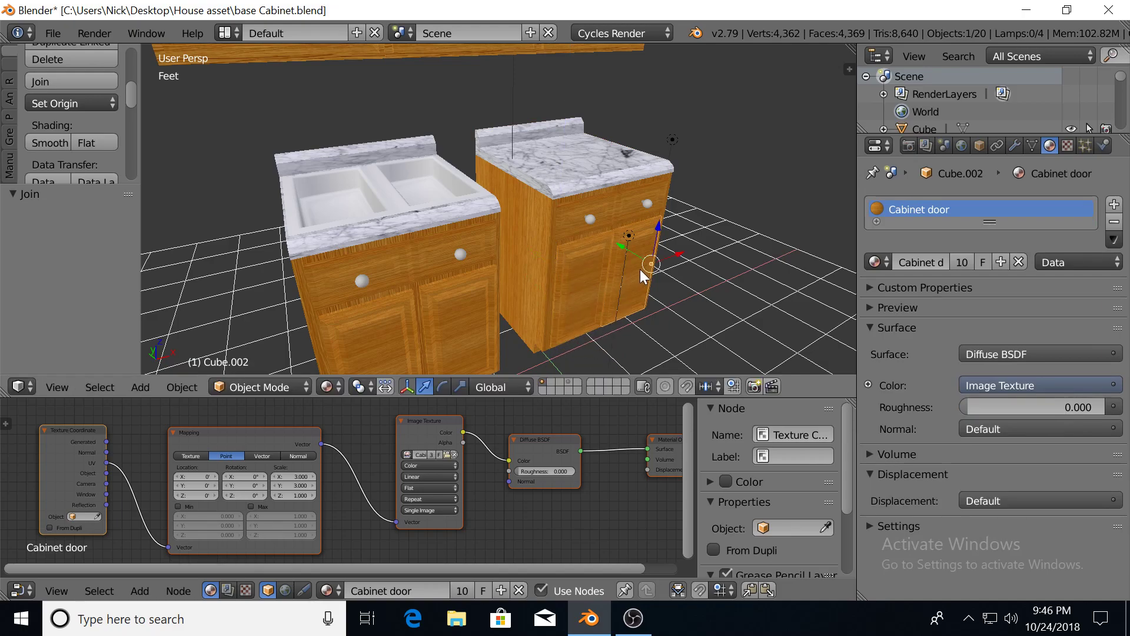
key("r")
key("z")
right_click(644, 274)
scroll(436, 285, "down", 3)
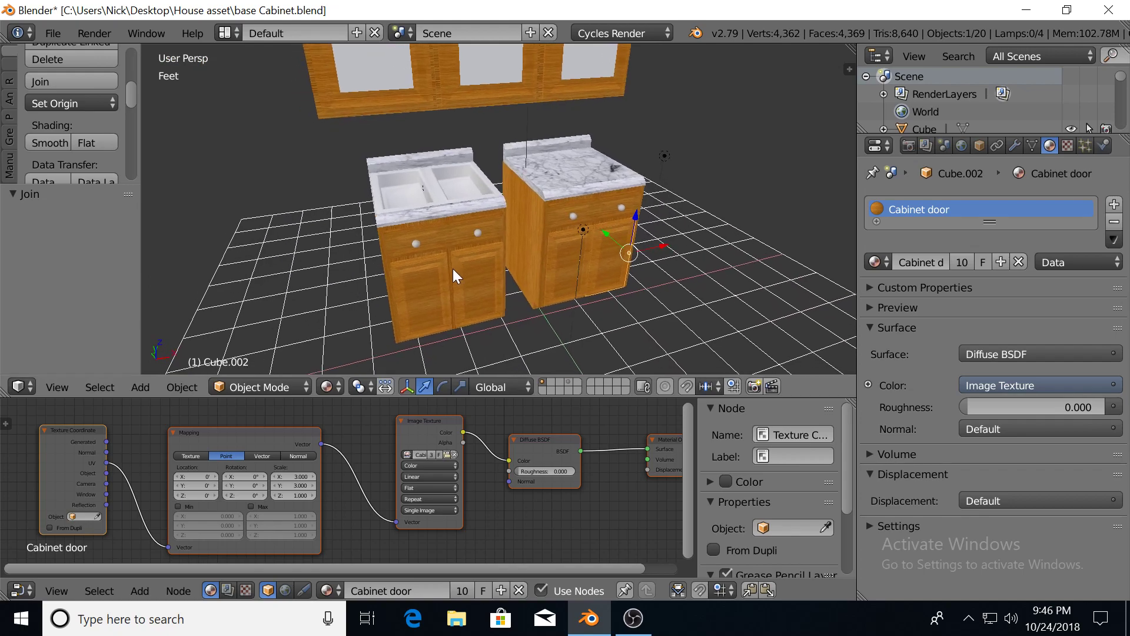
right_click_drag(479, 277, 479, 278)
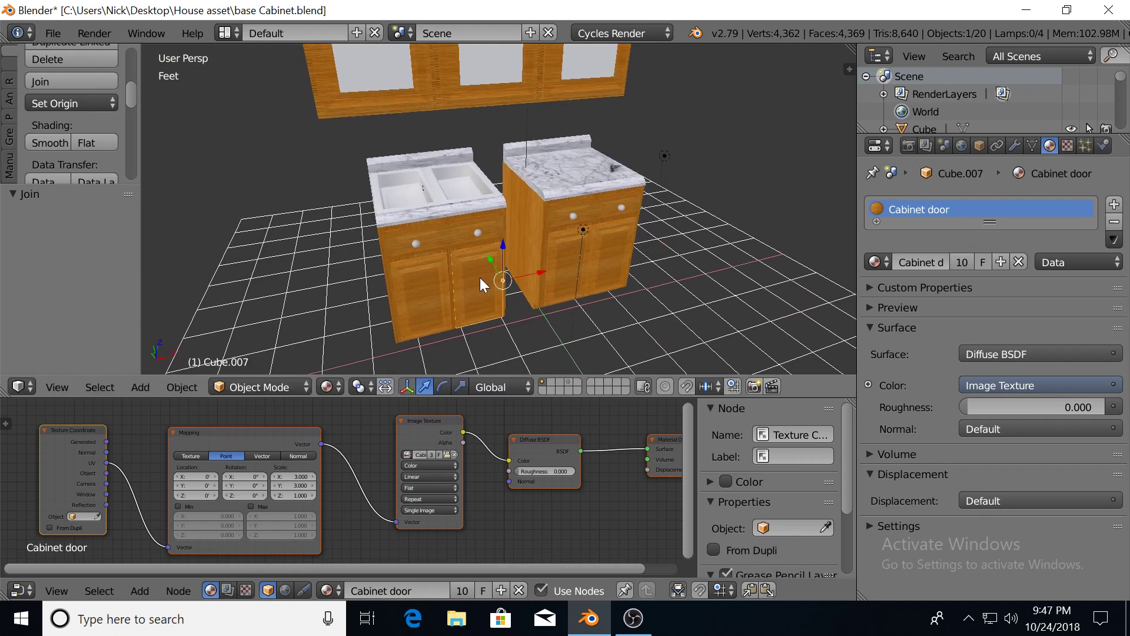
right_click(424, 284, "shift")
scroll(478, 259, "up", 2)
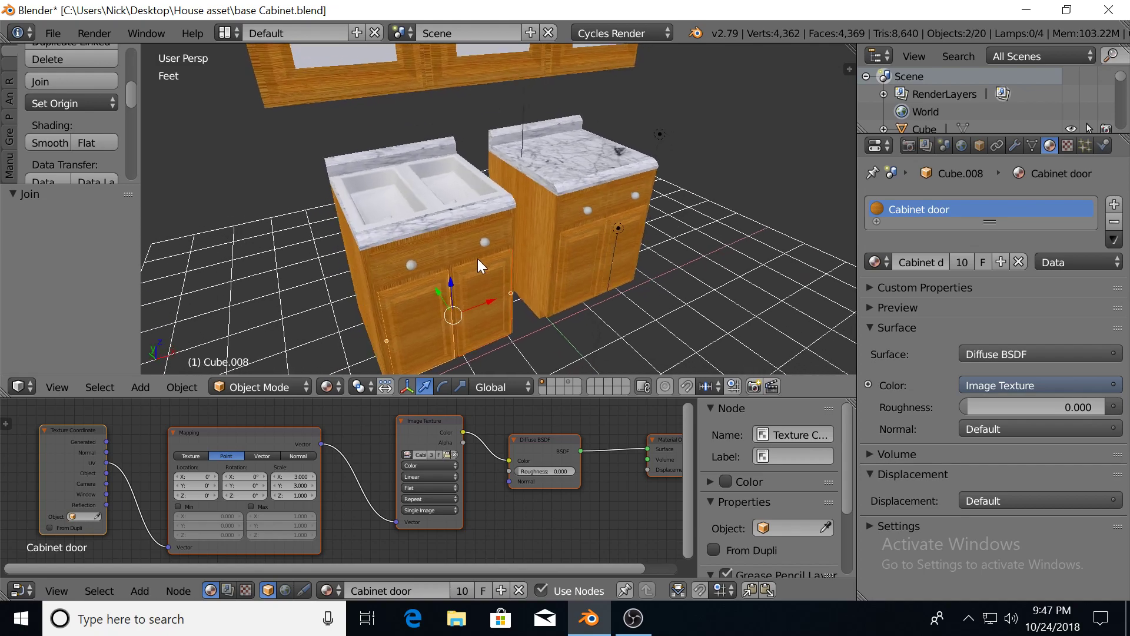
middle_click_drag(478, 259, 443, 235)
right_click(437, 231)
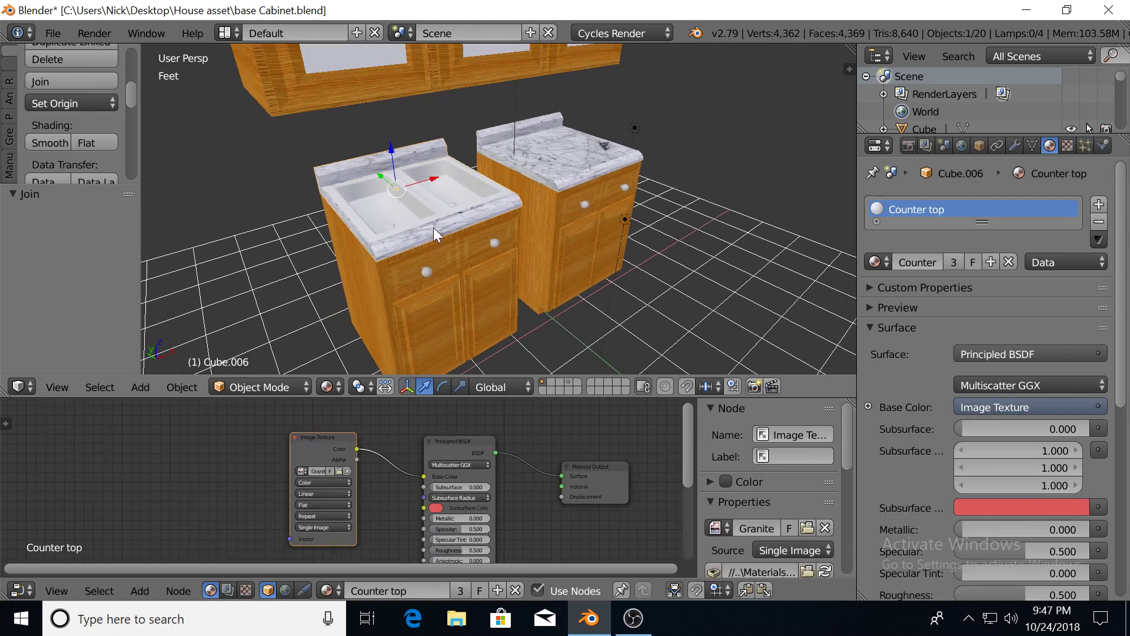
right_click(433, 206, "shift")
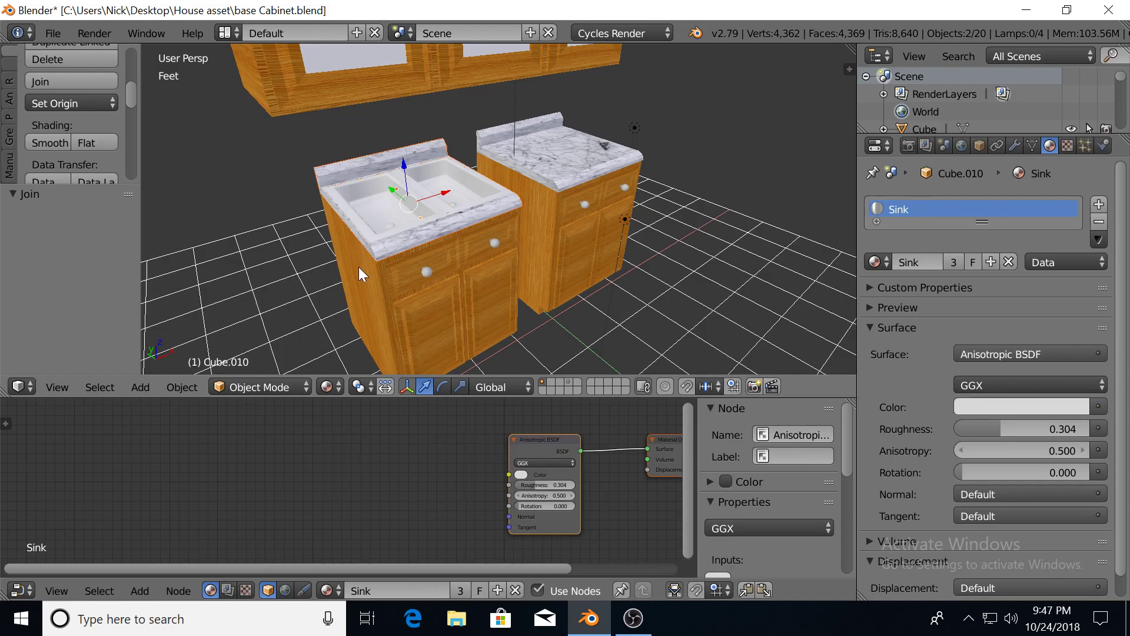
scroll(366, 245, "up", 3)
right_click(452, 280)
right_click(416, 253, "shift")
right_click(335, 206, "shift")
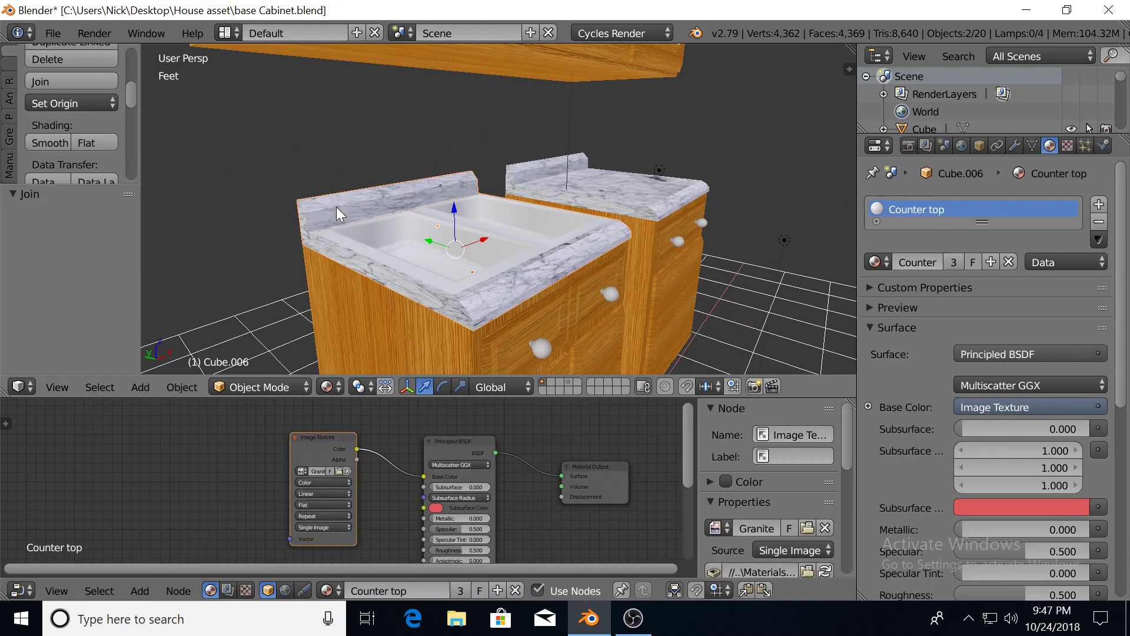
middle_click_drag(342, 228, 375, 242)
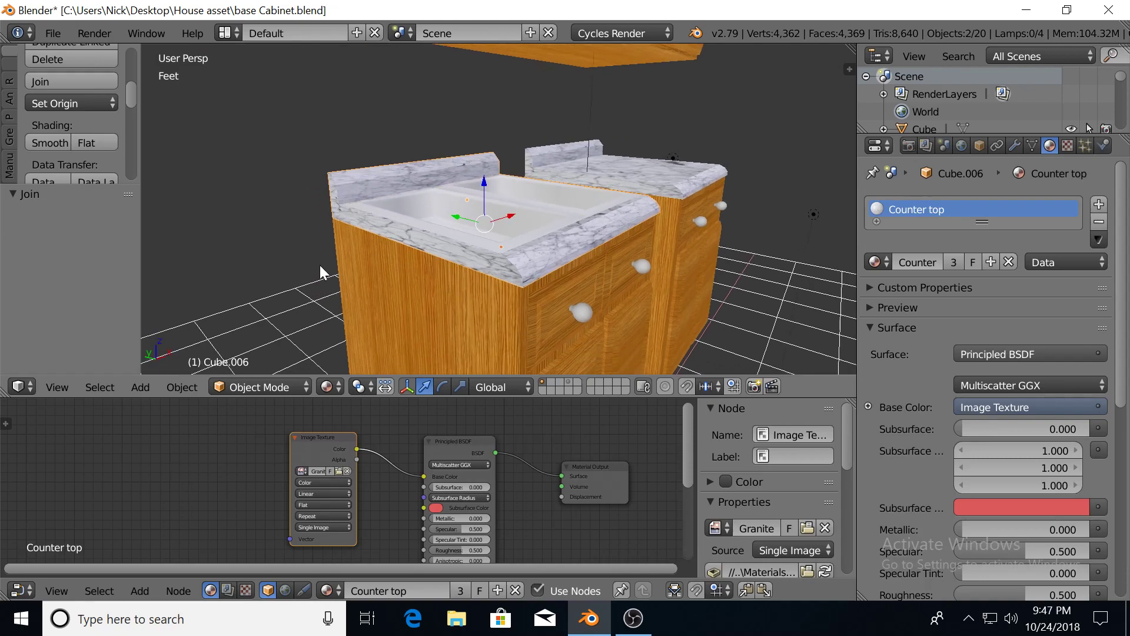
Join the sink cabinet's body, its countertop and the double sink into one object
key("a")
right_click(541, 255)
right_click(521, 230, "shift")
right_click(434, 297, "shift")
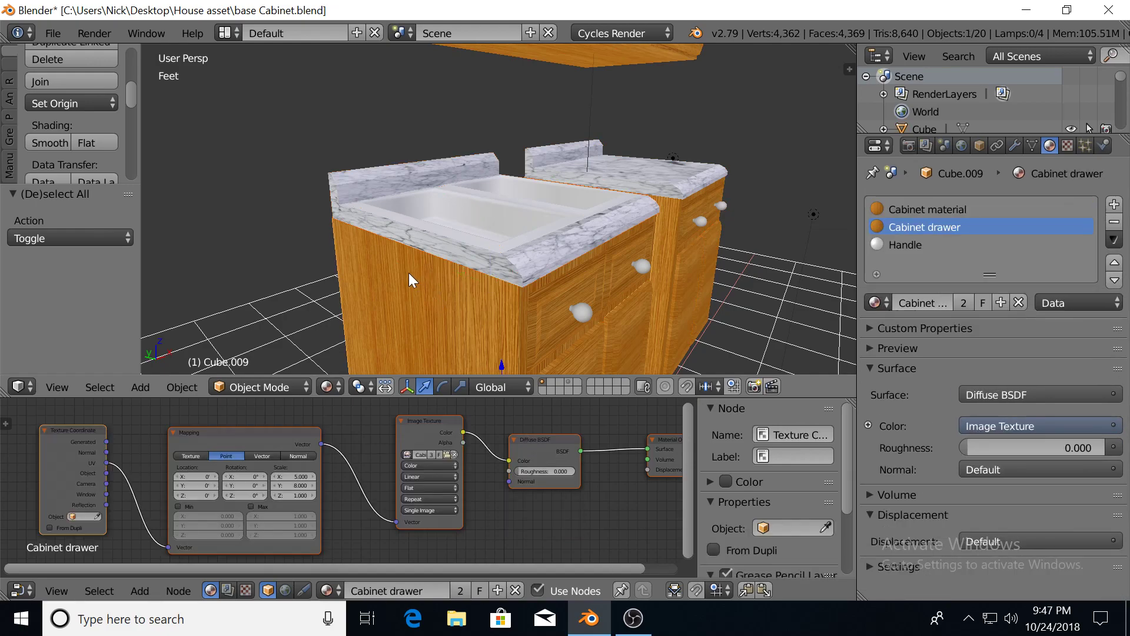
right_click(429, 242, "shift")
right_click(444, 228, "shift")
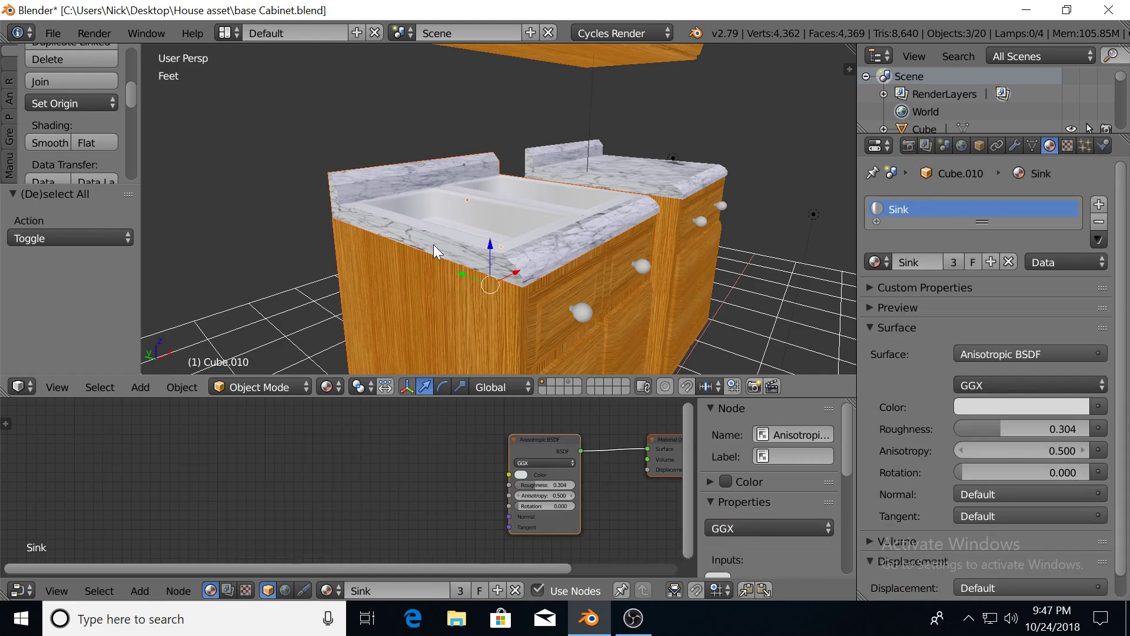
mouse_move(384, 258)
middle_mouse_down()
mouse_move(409, 271)
mouse_move(426, 253)
mouse_move(386, 255)
middle_mouse_up()
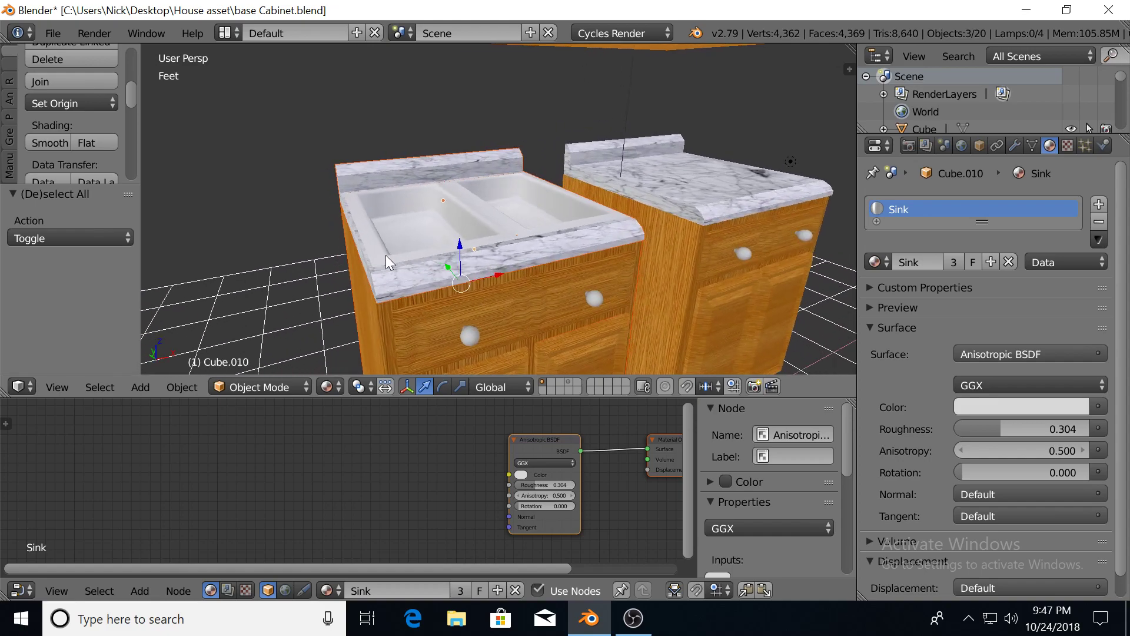
key("ctrl+j")
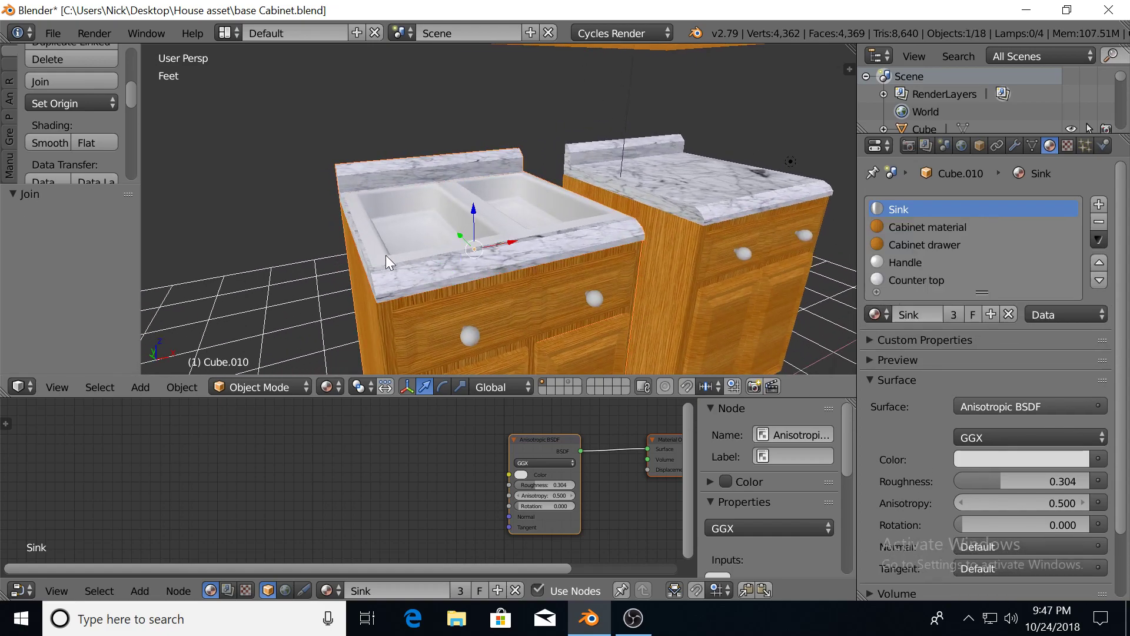
Move both doors of the sink cabinet about 2.8 feet in negative X to expose the drains
scroll(400, 253, "down", 2)
middle_click_drag(400, 253, 448, 301)
right_click(449, 316)
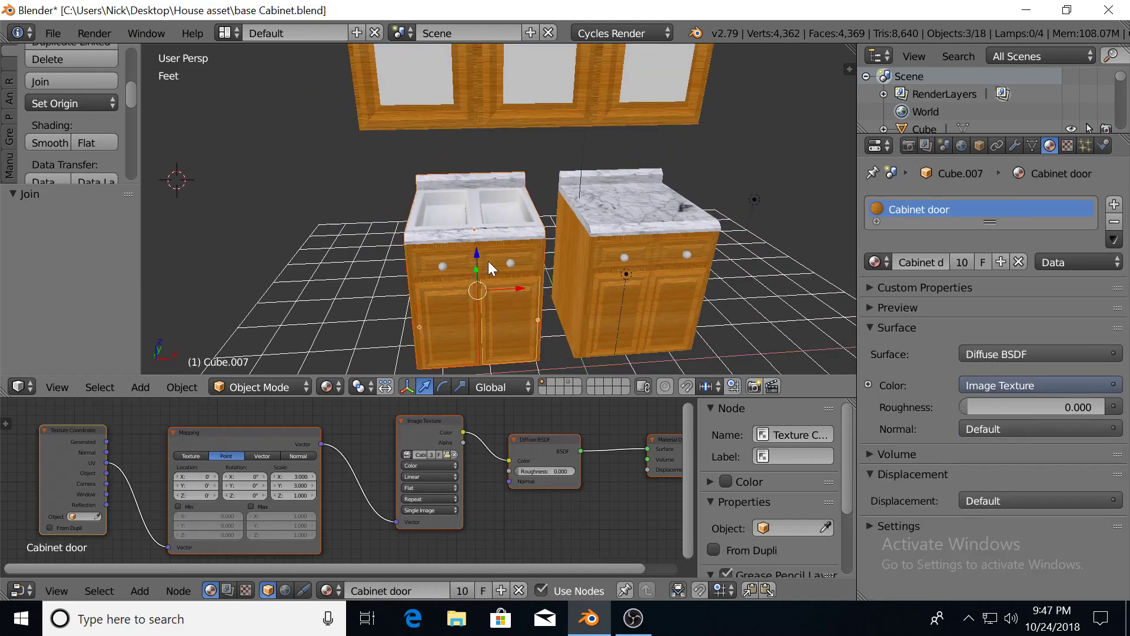
mouse_move(520, 282)
left_mouse_down()
mouse_move(559, 283)
mouse_move(539, 283)
left_mouse_up()
right_click(539, 283)
scroll(443, 318, "up", 2)
middle_click_drag(444, 318, 454, 239, "shift")
right_click(458, 260)
right_click(527, 270, "shift")
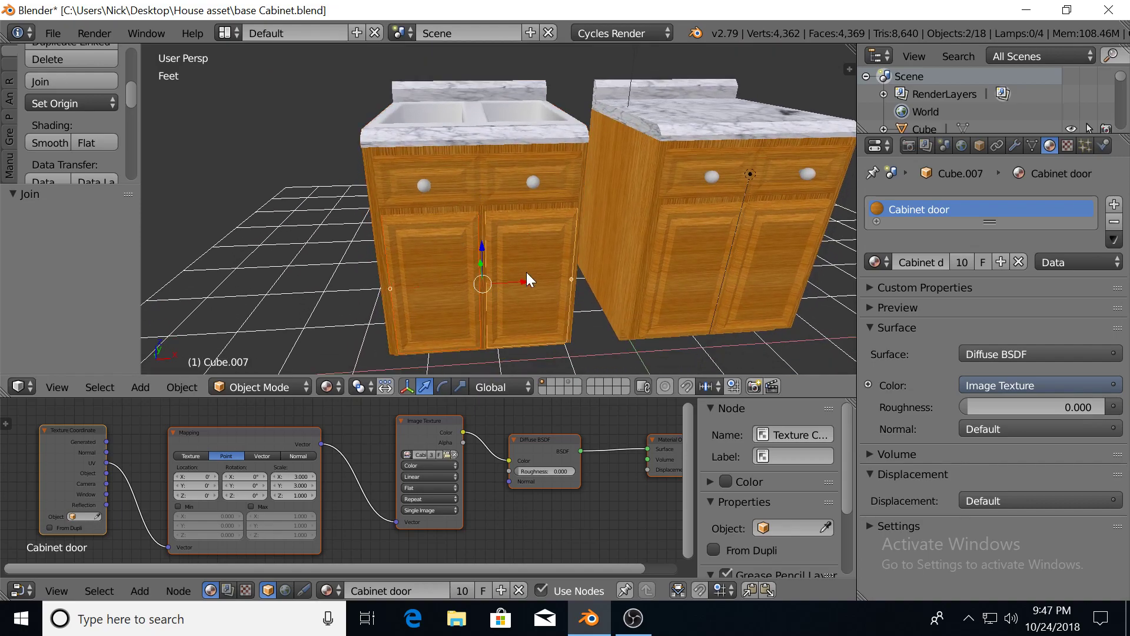
key("g")
left_click(294, 294)
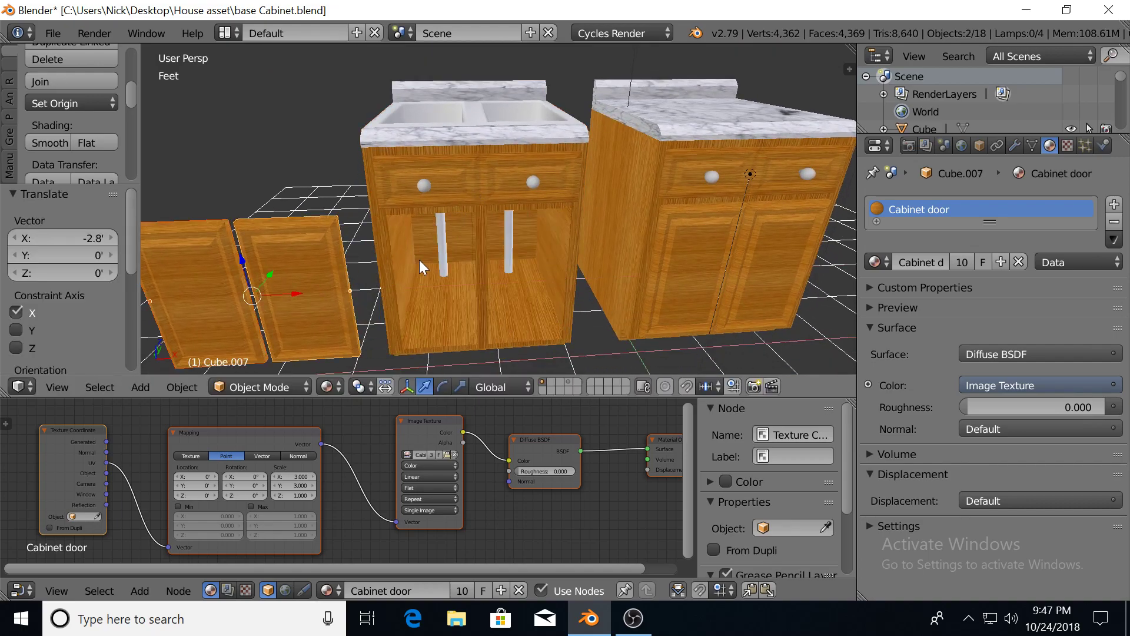
Join both drain cylinders to the sink cabinet as one object and test-move it along X, cancelling the move
right_click(446, 248)
right_click(507, 238, "shift")
right_click(496, 181, "shift")
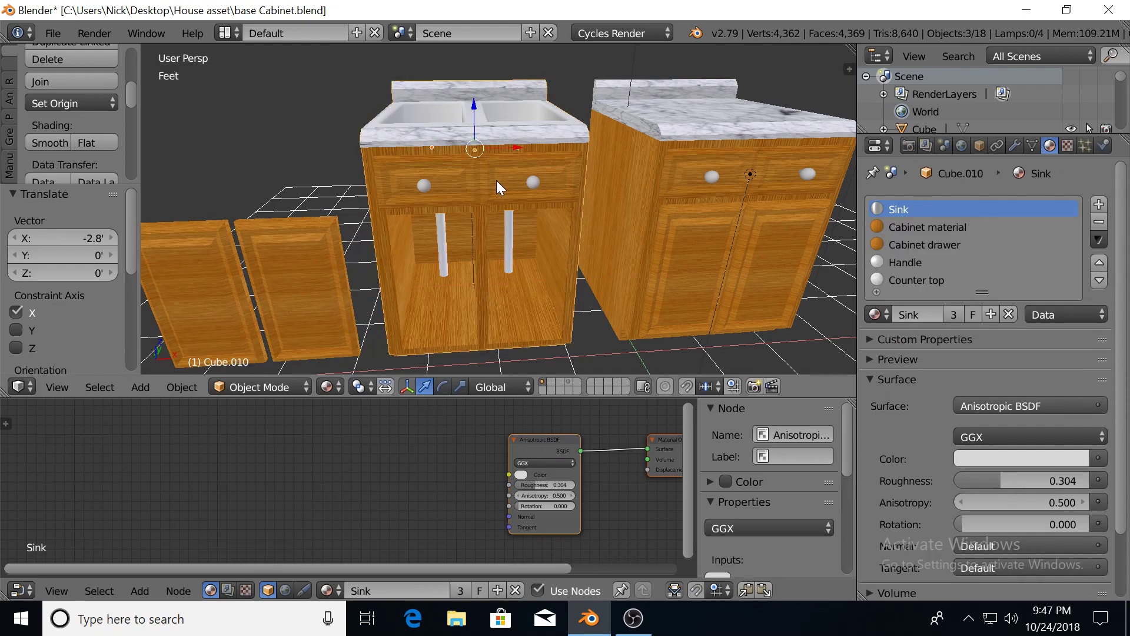
right_click(478, 186)
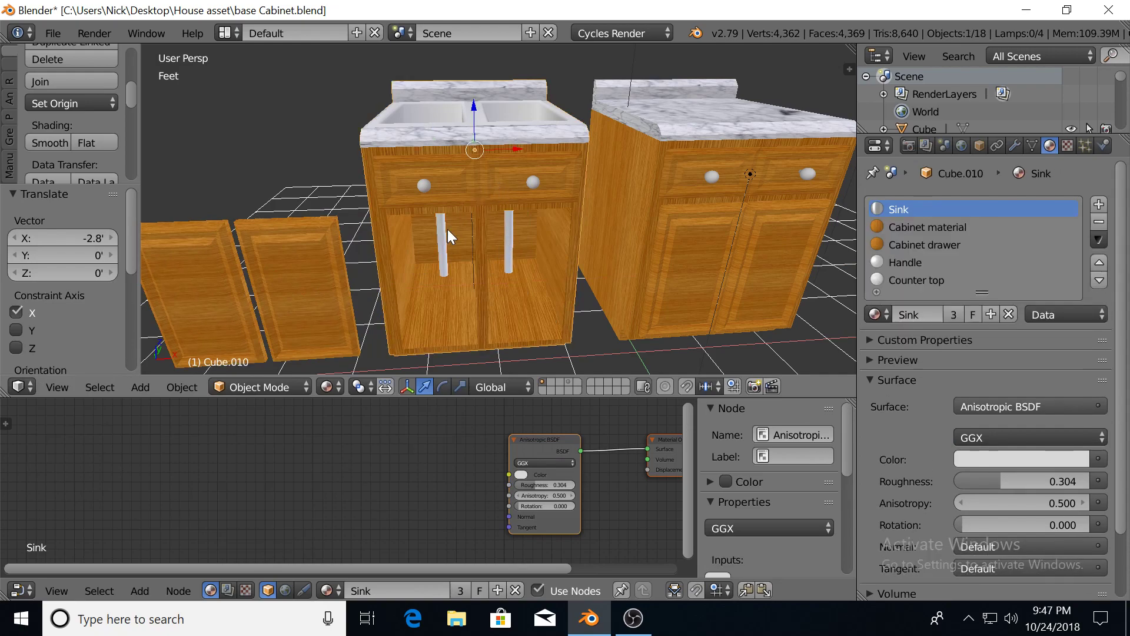
right_click(444, 230, "shift")
right_click(506, 253, "shift")
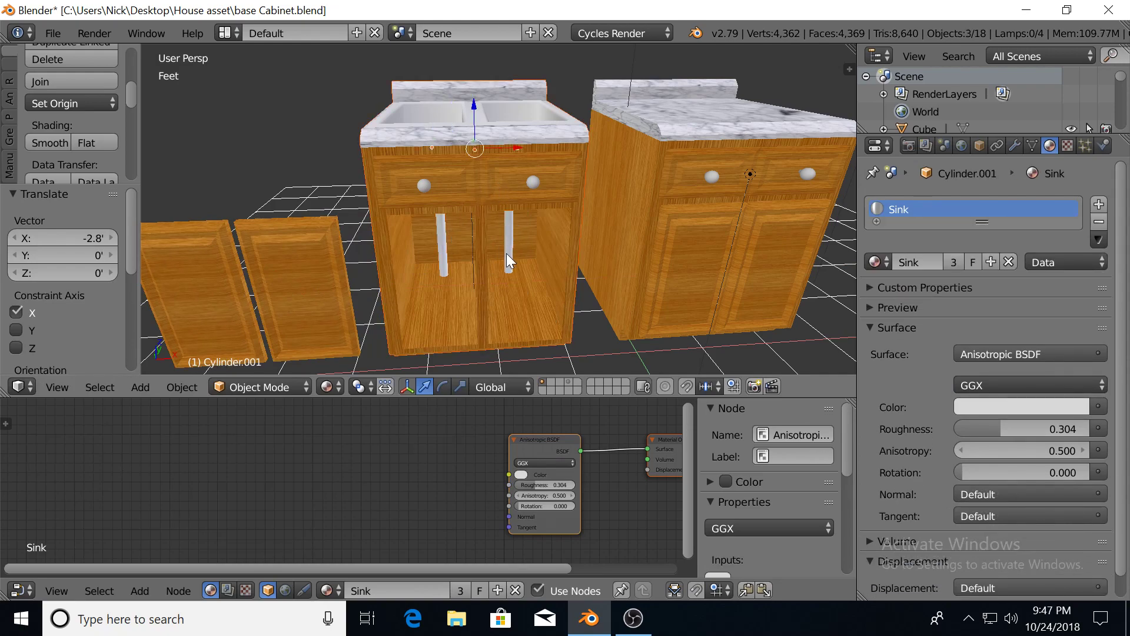
key("ctrl+j")
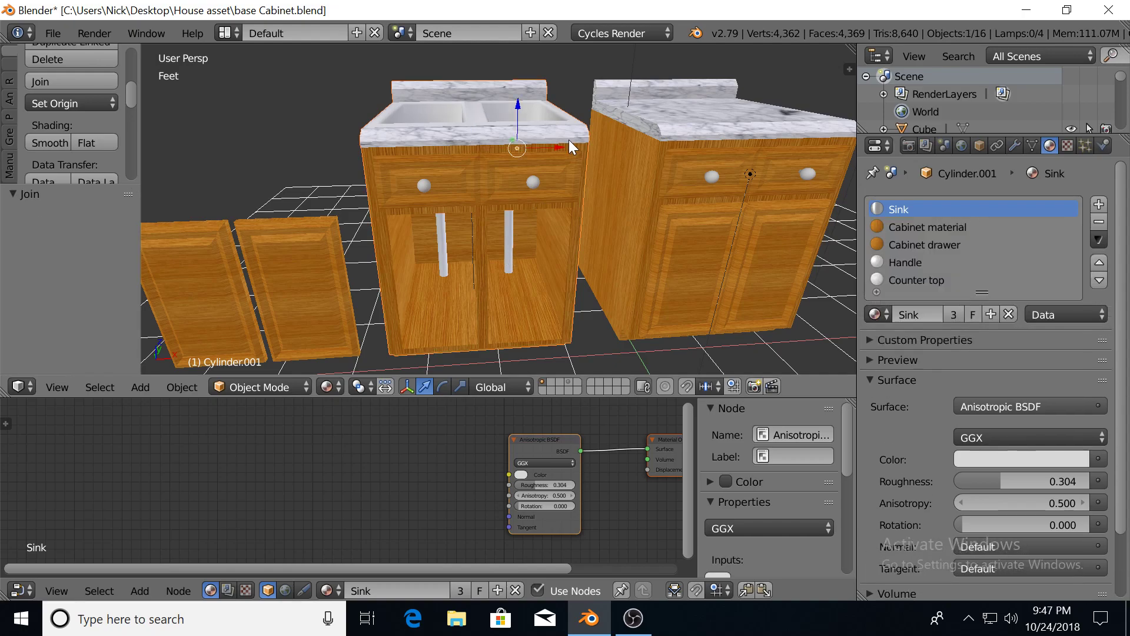
left_click_drag(553, 149, 582, 153)
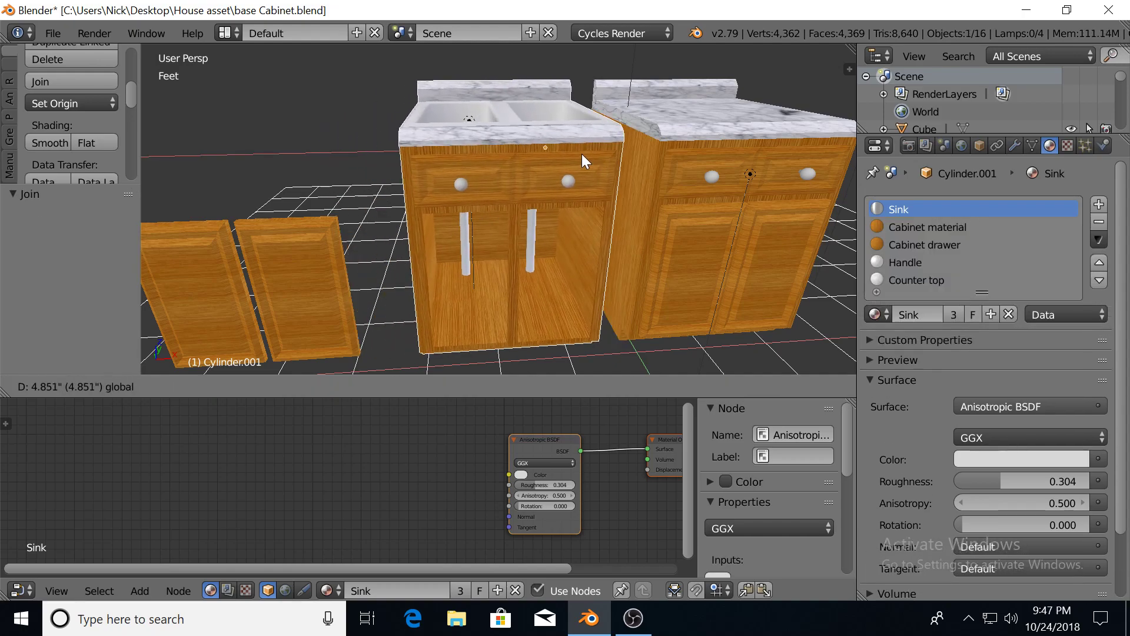
right_click(581, 153)
Move both detached doors about 2.8 feet along X back onto the front of the sink cabinet
right_click(287, 259)
right_click(236, 265, "shift")
key("g")
left_click_drag(446, 294, 532, 294)
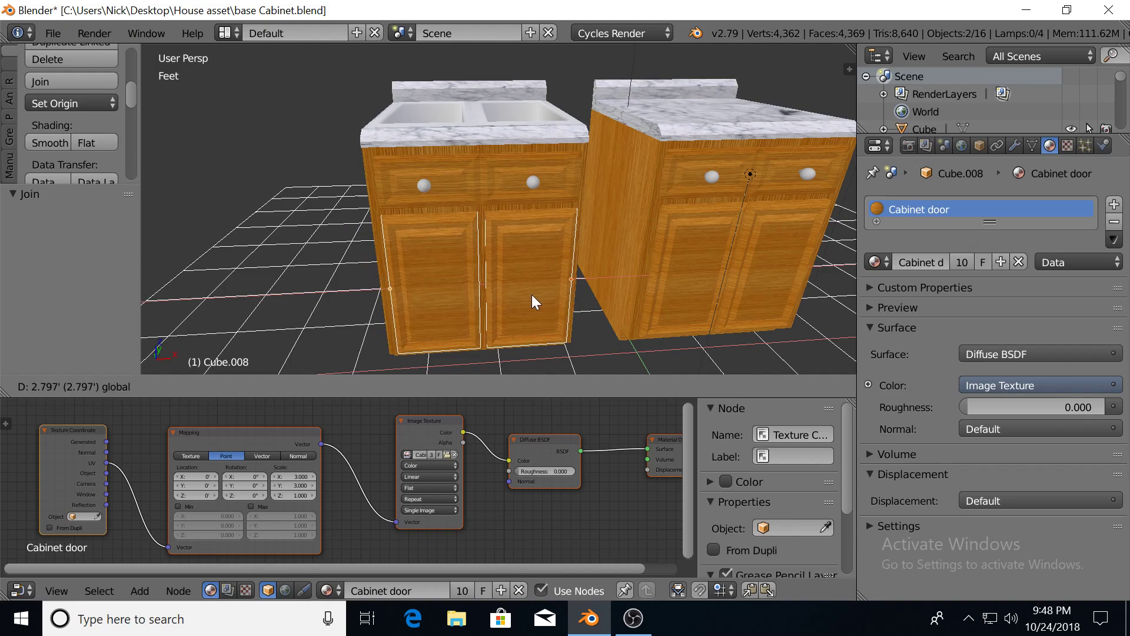
left_click(532, 294)
Move the sink cabinet with both its doors about 10.3 inches along X against the sinkless cabinet
middle_click_drag(527, 270, 509, 210)
right_click(509, 209, "shift")
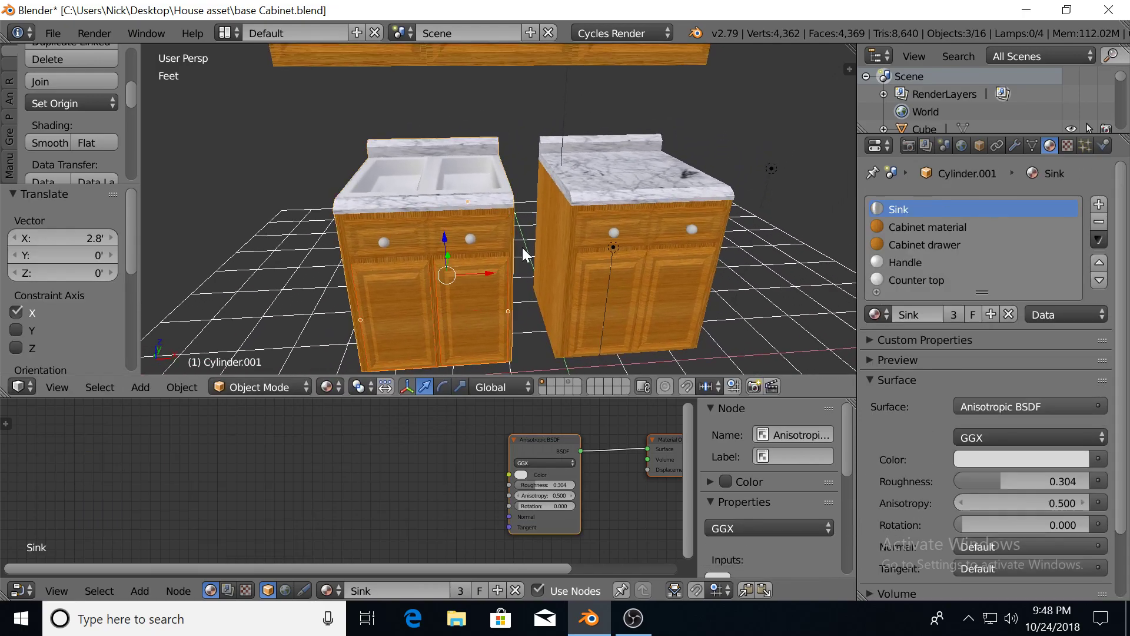
key("g")
left_click_drag(528, 271, 543, 271)
left_click(542, 271)
middle_click_drag(542, 270, 587, 231)
scroll(525, 240, "down", 3)
Duplicate the sinkless cabinet with both doors and move the copy about 4.95 feet in negative X, to the sink cabinet's other side
right_click(553, 215)
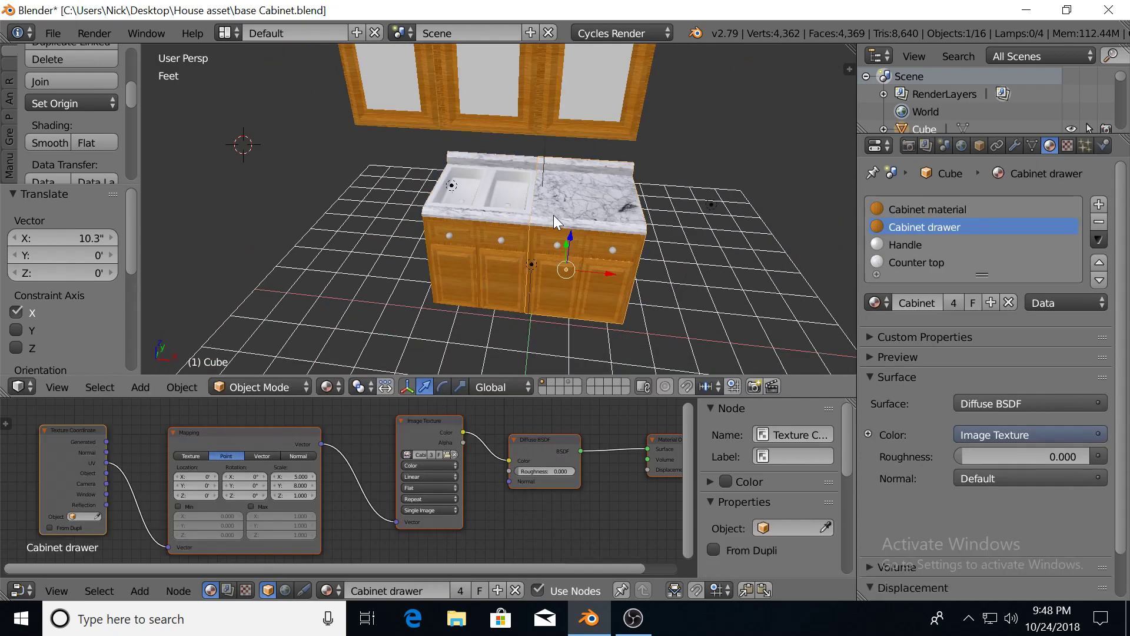
mouse_move(549, 263)
middle_mouse_down()
mouse_move(513, 258)
mouse_move(545, 248)
mouse_move(570, 258)
middle_mouse_up()
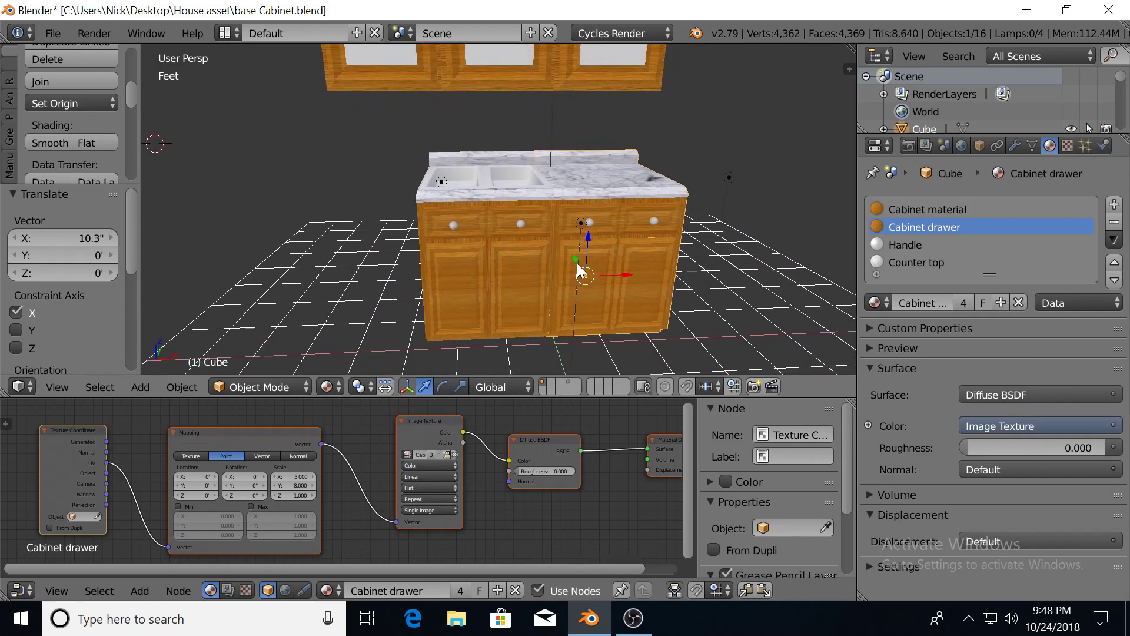
right_click(601, 259, "shift")
right_click(634, 259, "shift")
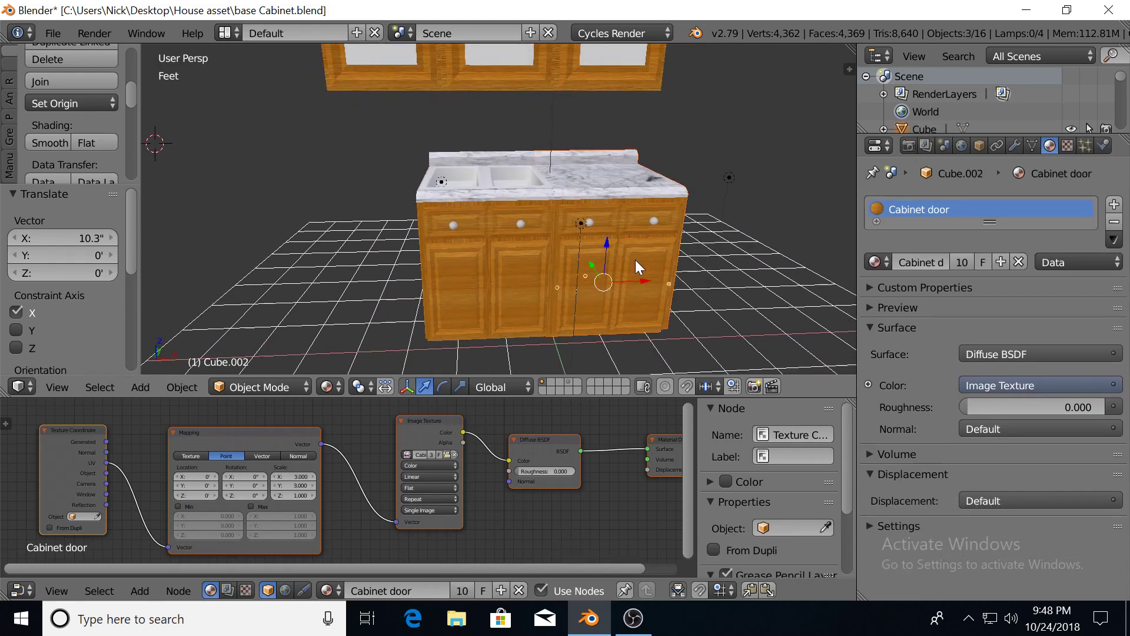
key("shift+d")
left_click(633, 271)
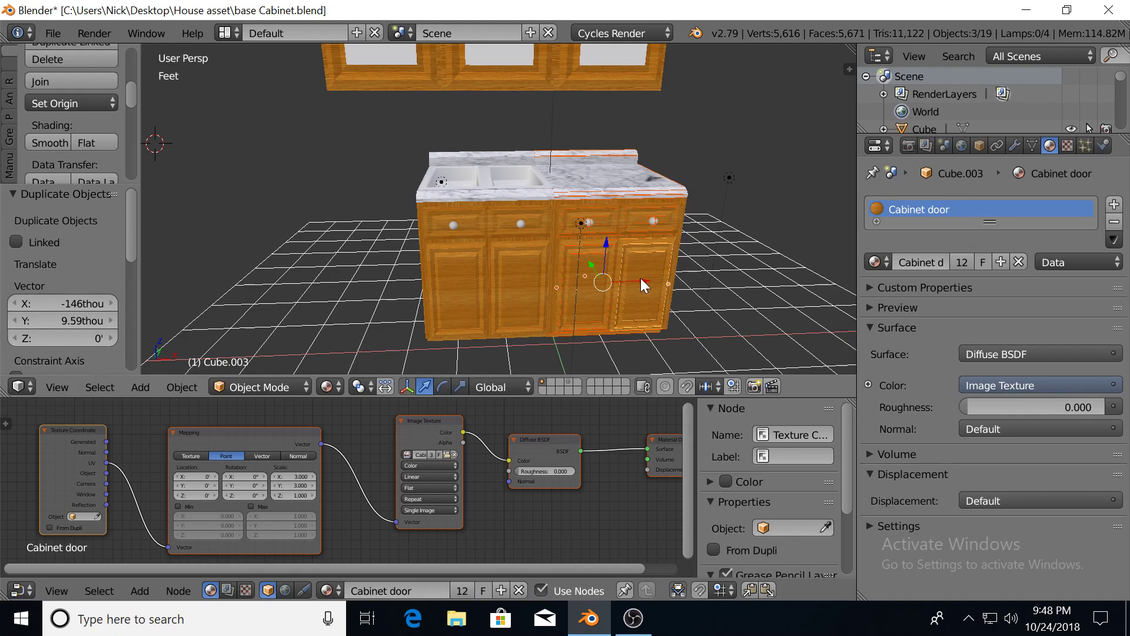
key("g")
key("x")
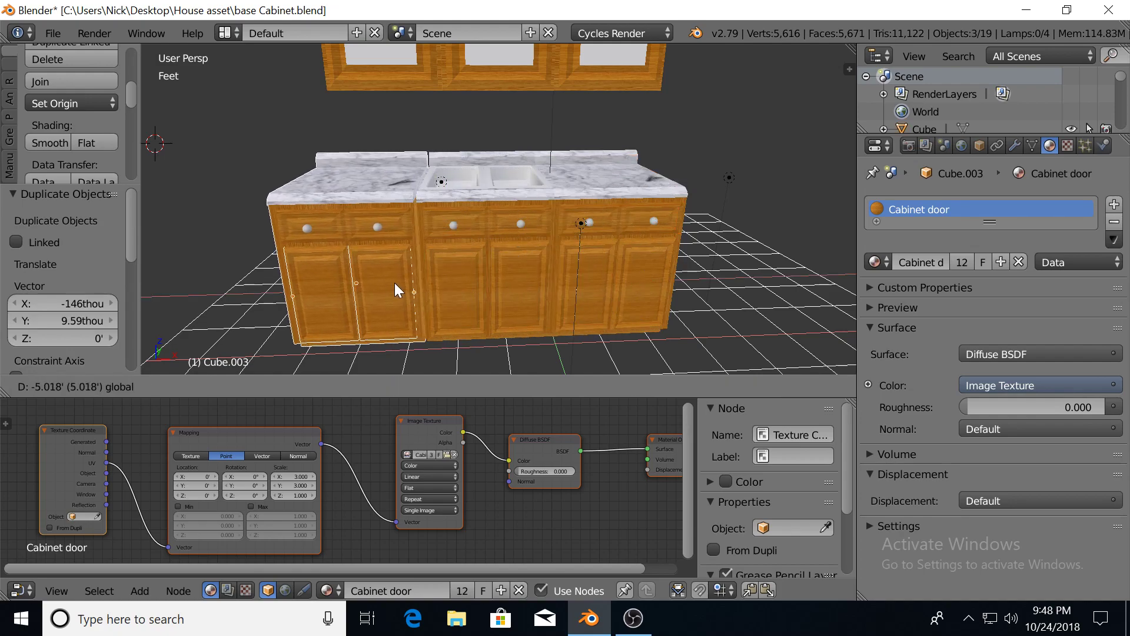
left_click(398, 283)
Shift all the upper cabinets with their glass doors about 6.17 inches along X, then about 416 thou back in negative X
middle_click_drag(398, 282, 522, 198)
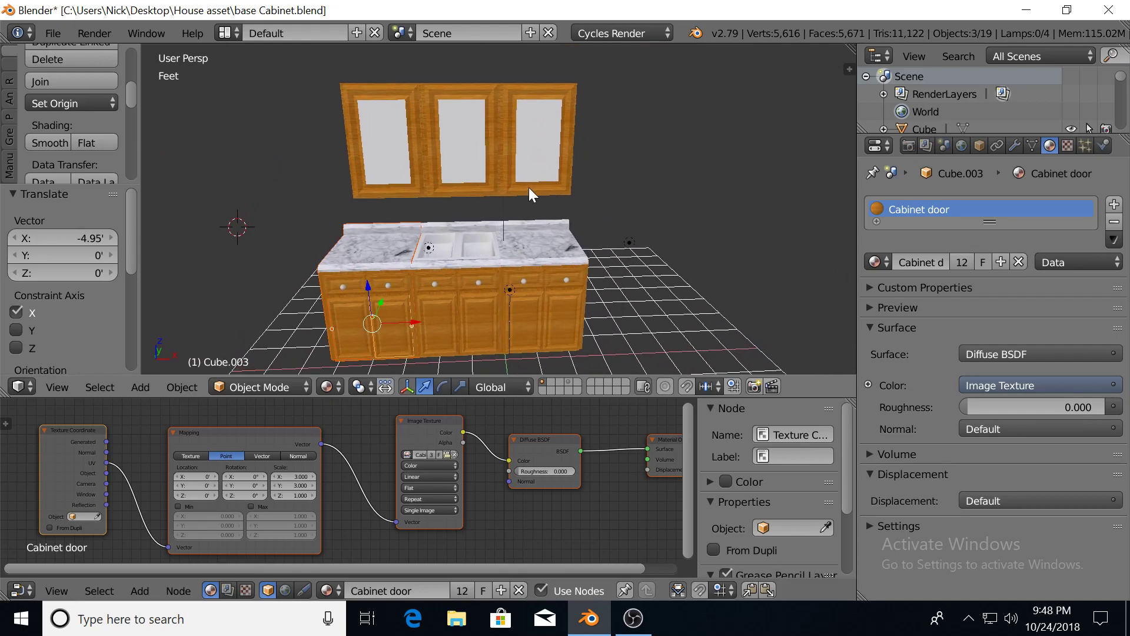
right_click(528, 186)
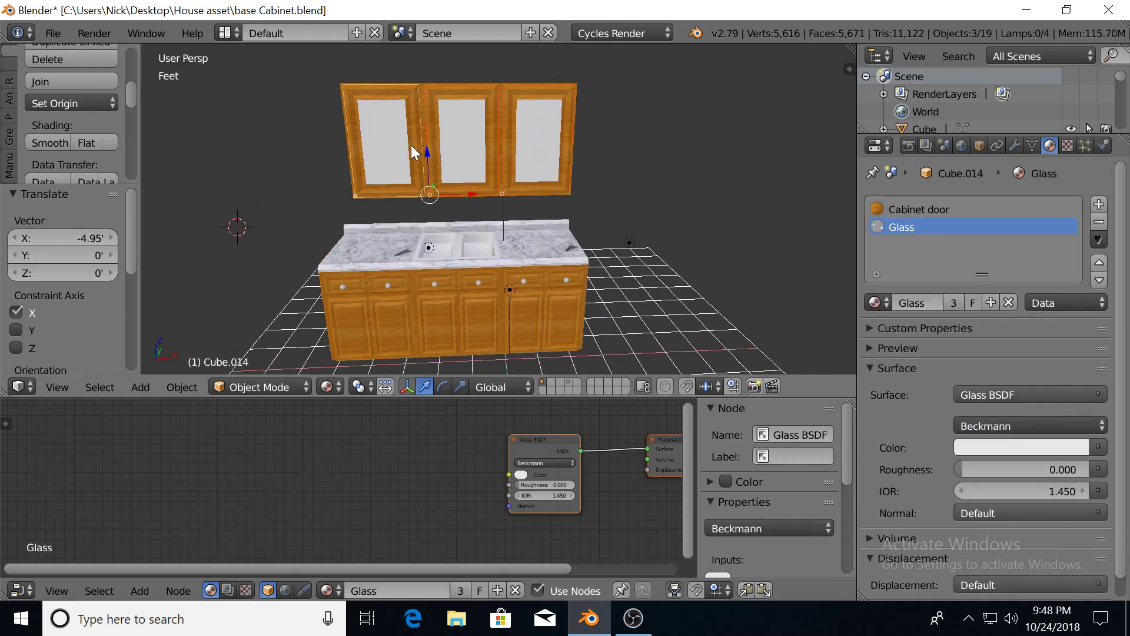
middle_click_drag(407, 148, 443, 193)
right_click(384, 150)
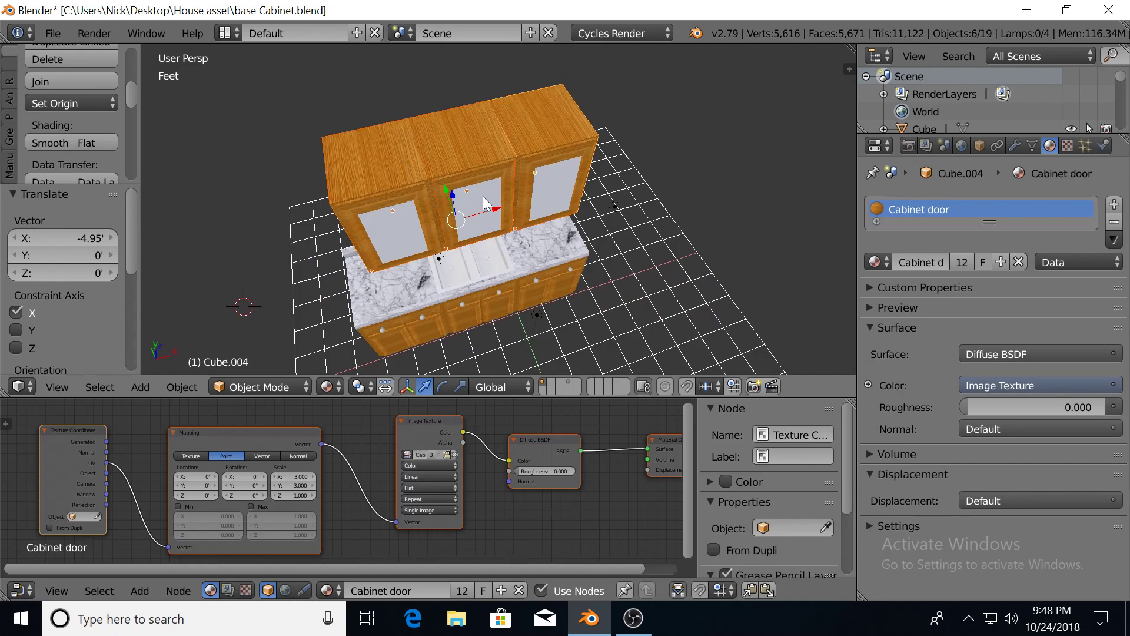
mouse_move(493, 212)
left_mouse_down()
mouse_move(511, 207)
mouse_move(496, 215)
left_mouse_up()
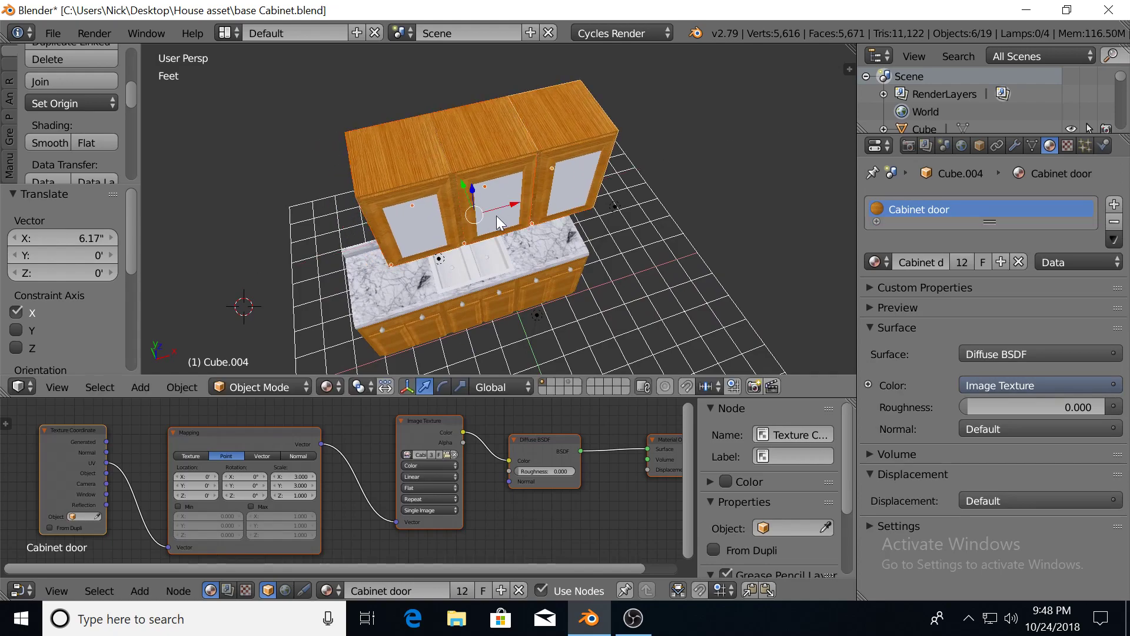
key("KP_1")
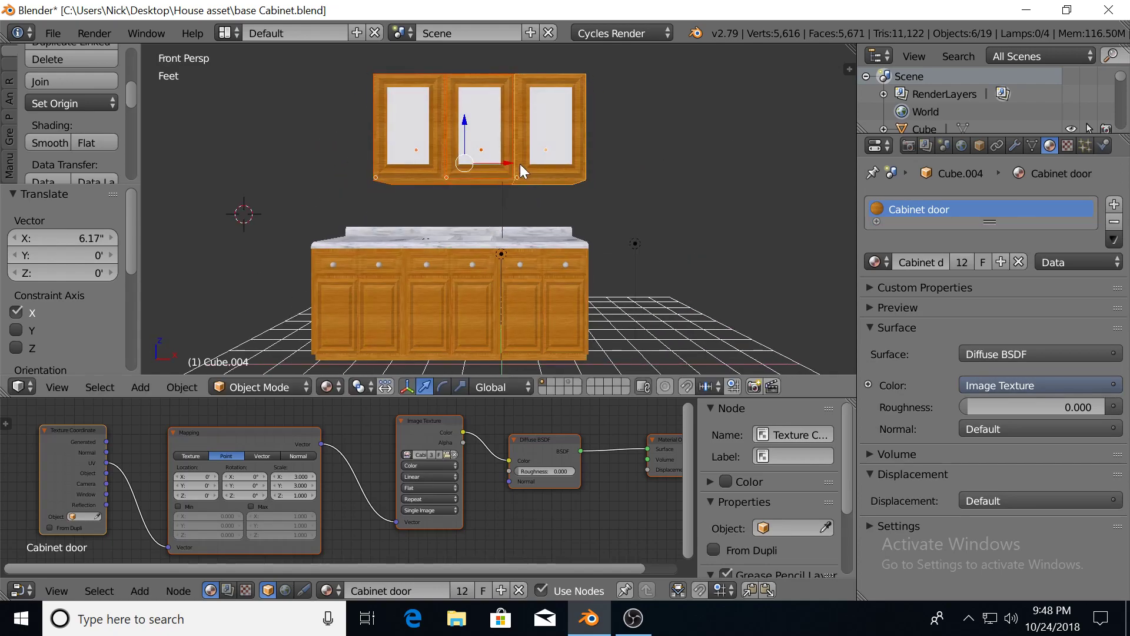
left_click_drag(506, 161, 506, 160)
Duplicate the leftmost upper cabinet with its glass door and move the copy about 1.94 feet in negative X to extend the row
middle_click_drag(452, 167, 566, 275, "shift")
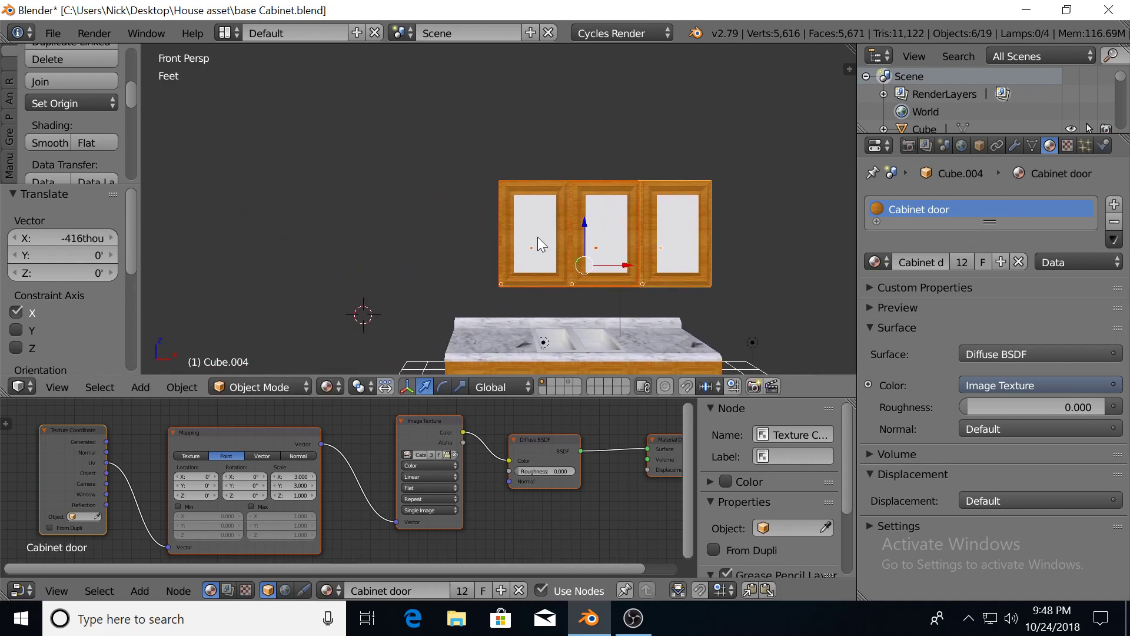
right_click(518, 227)
middle_click_drag(518, 226, 521, 210)
right_click(524, 199, "shift")
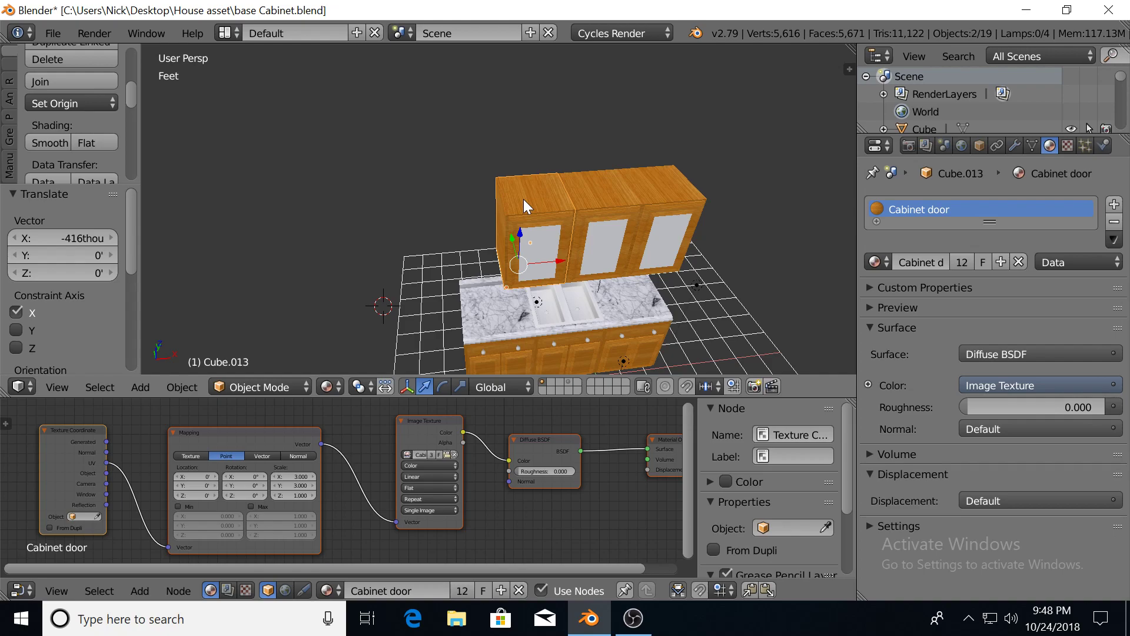
key("shift+d")
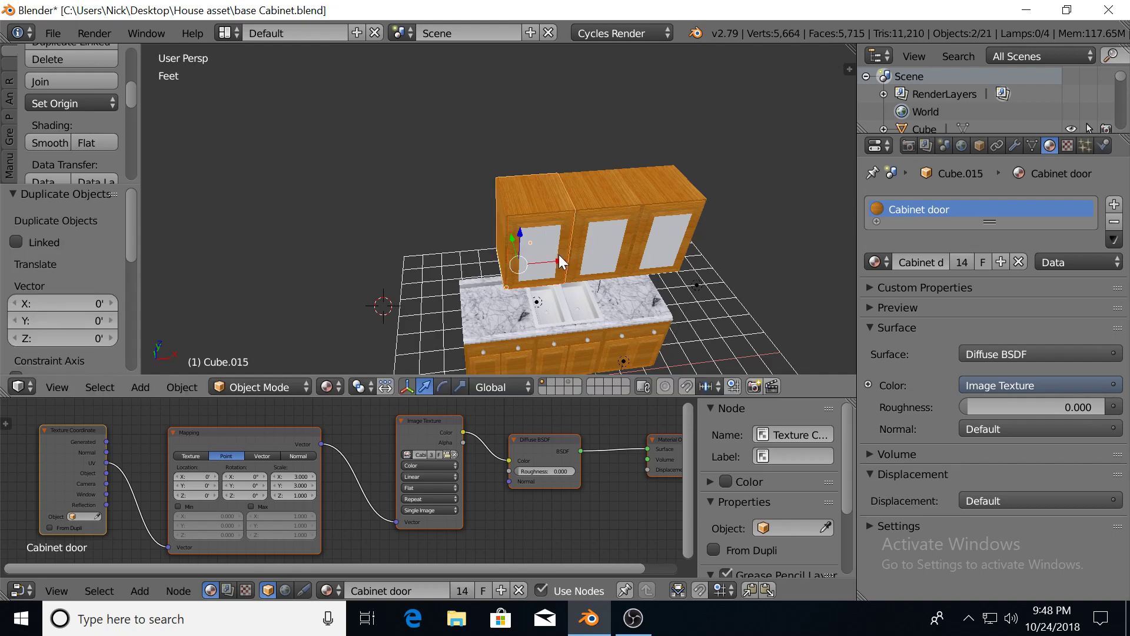
key("shift+d")
key("x")
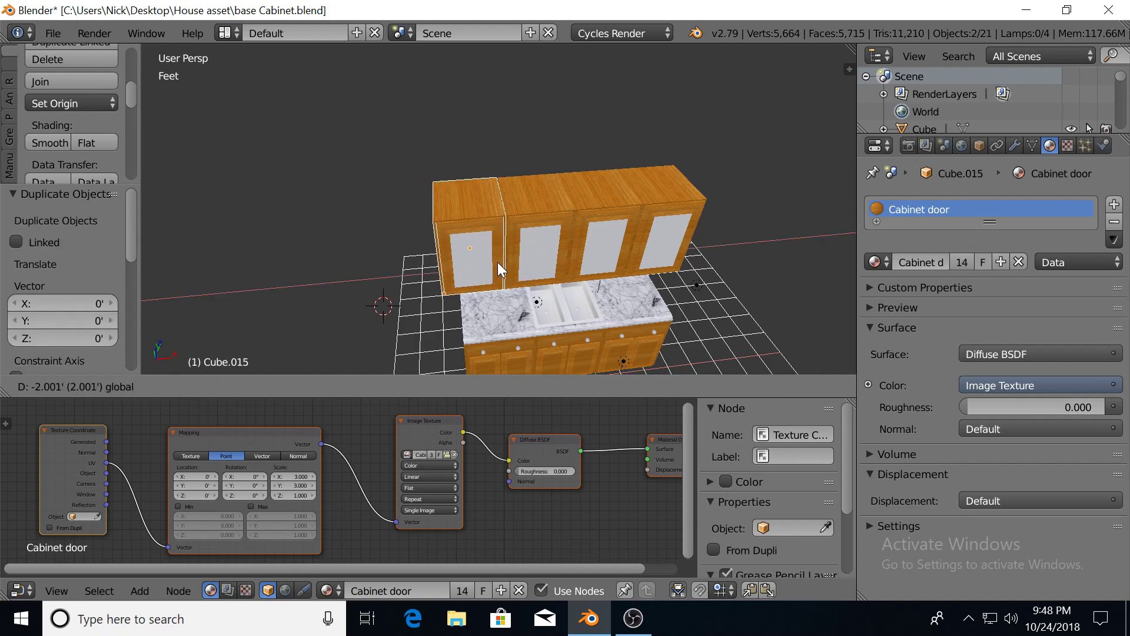
left_click(499, 262)
scroll(663, 330, "down", 2)
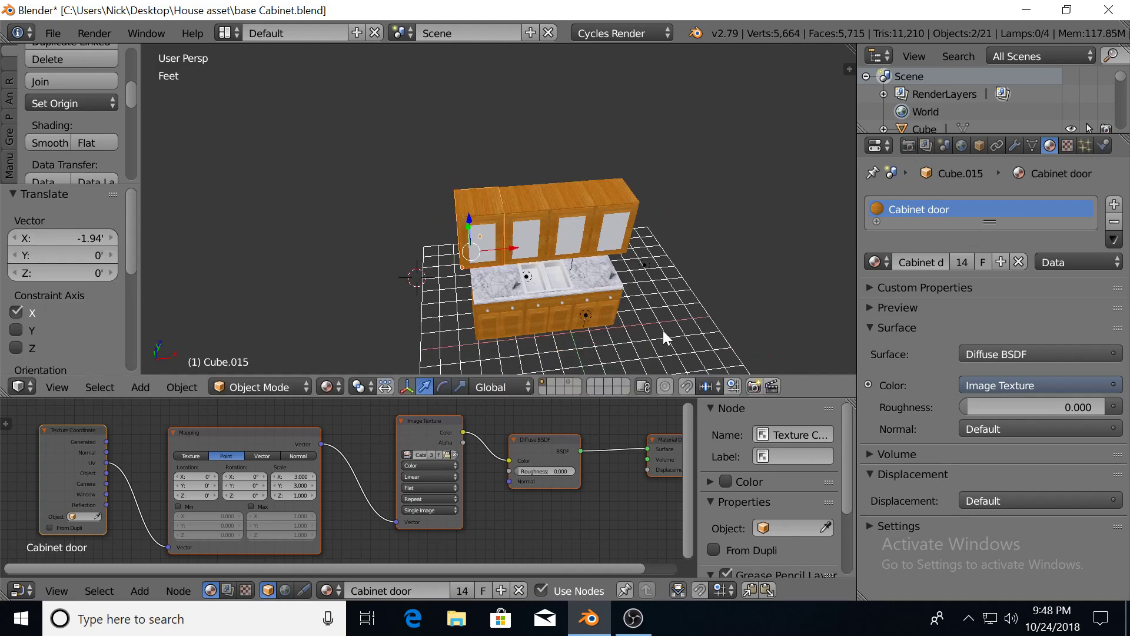
Preview the full cabinet set from the front in rendered shading, then return to the textured view
key("KP_1")
key("shift+z")
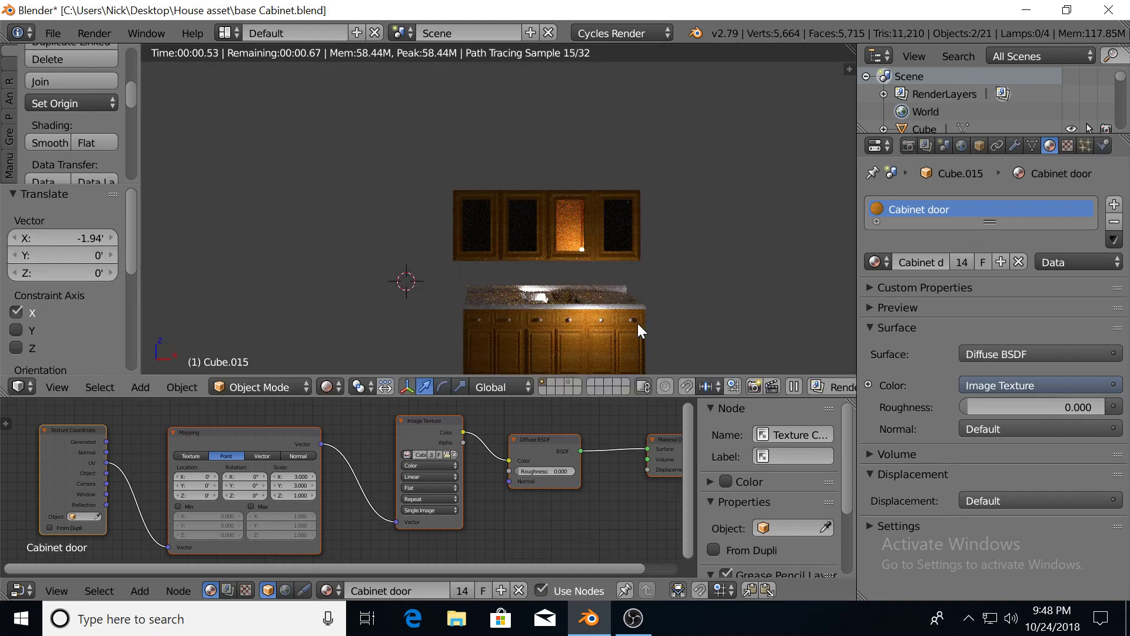
scroll(573, 260, "up", 4)
scroll(560, 241, "down", 1)
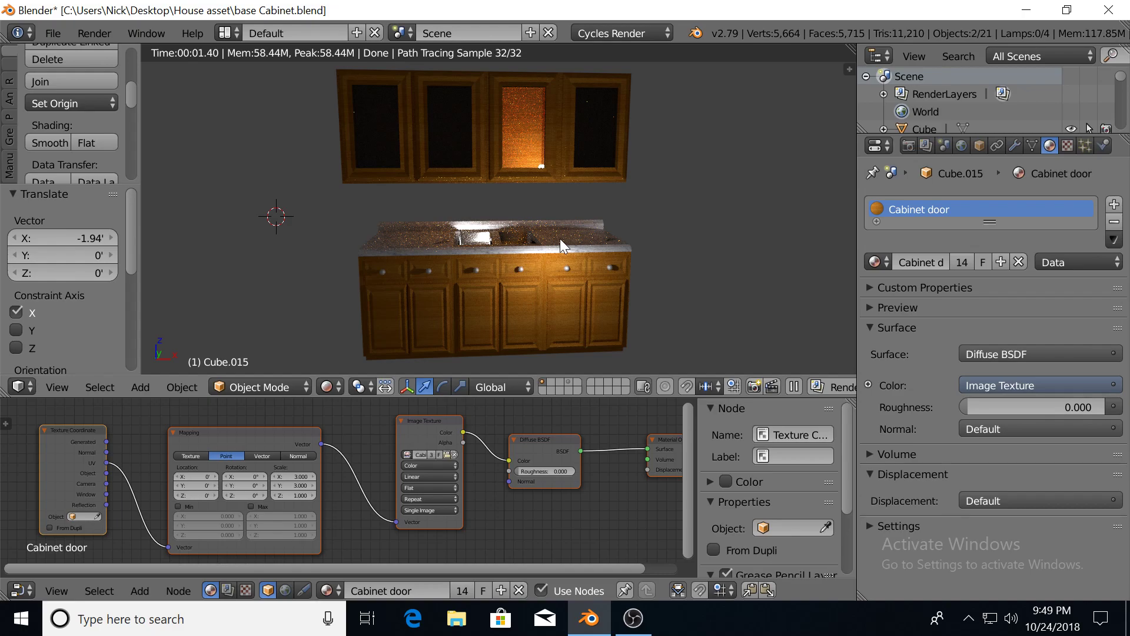
mouse_move(560, 238)
middle_mouse_down()
mouse_move(507, 267)
mouse_move(509, 250)
middle_mouse_up()
key("shift+z")
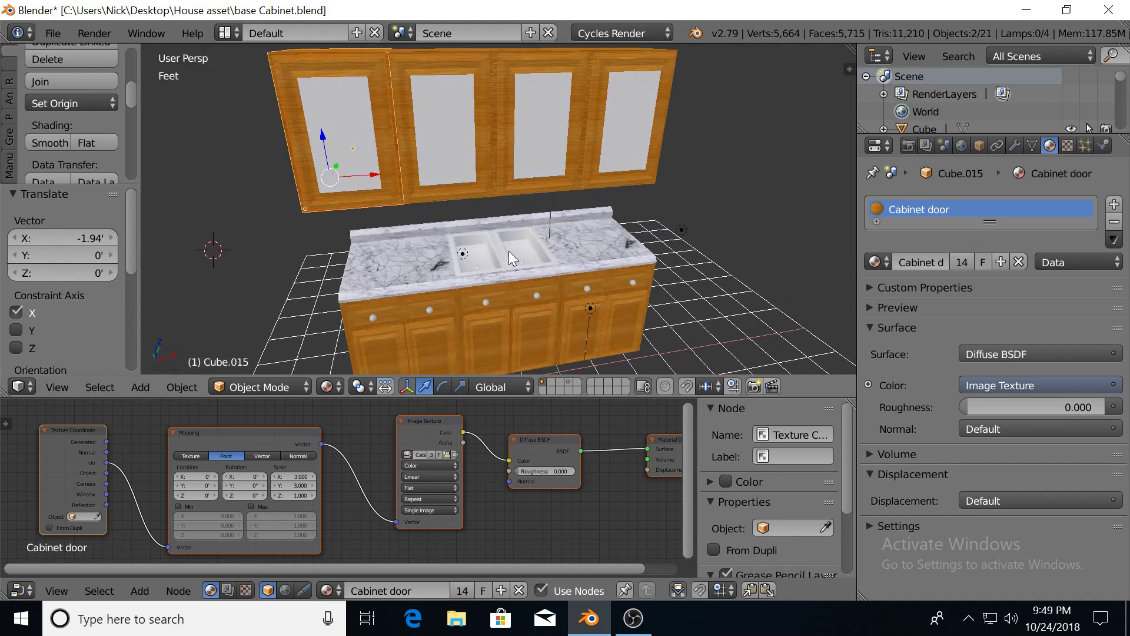
Raise the point lamp at the sink about 1.21 feet along Z and shift it in negative X beneath the upper cabinets
right_click(465, 253)
key("g")
key("z")
left_click_drag(454, 192, 453, 174)
scroll(535, 229, "up", 2)
middle_click_drag(535, 228, 534, 202)
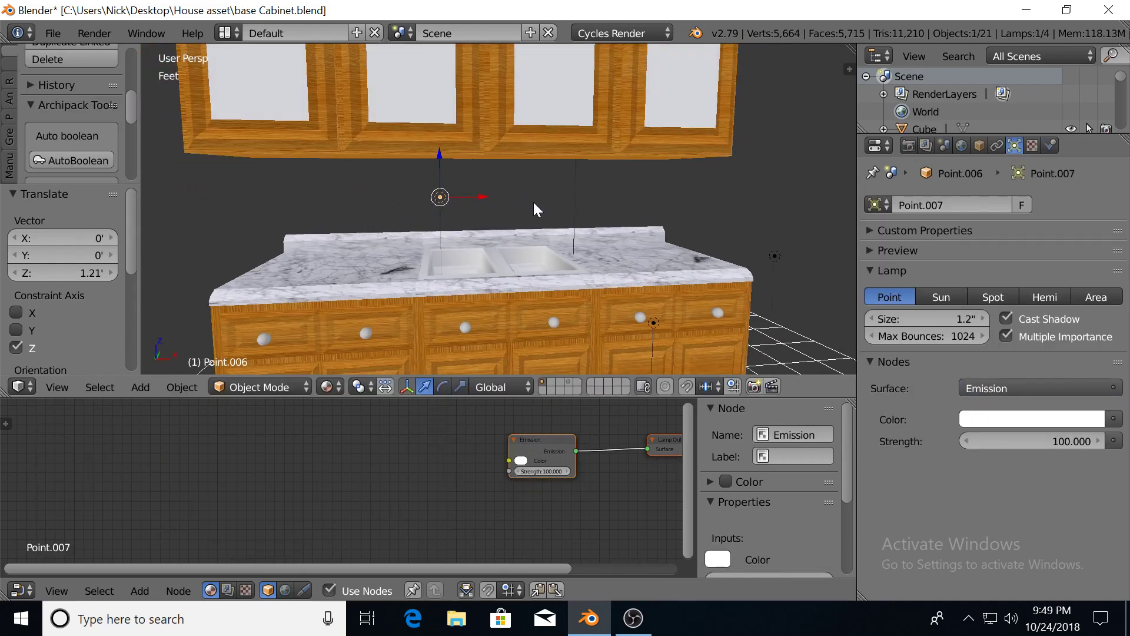
key("KP_1")
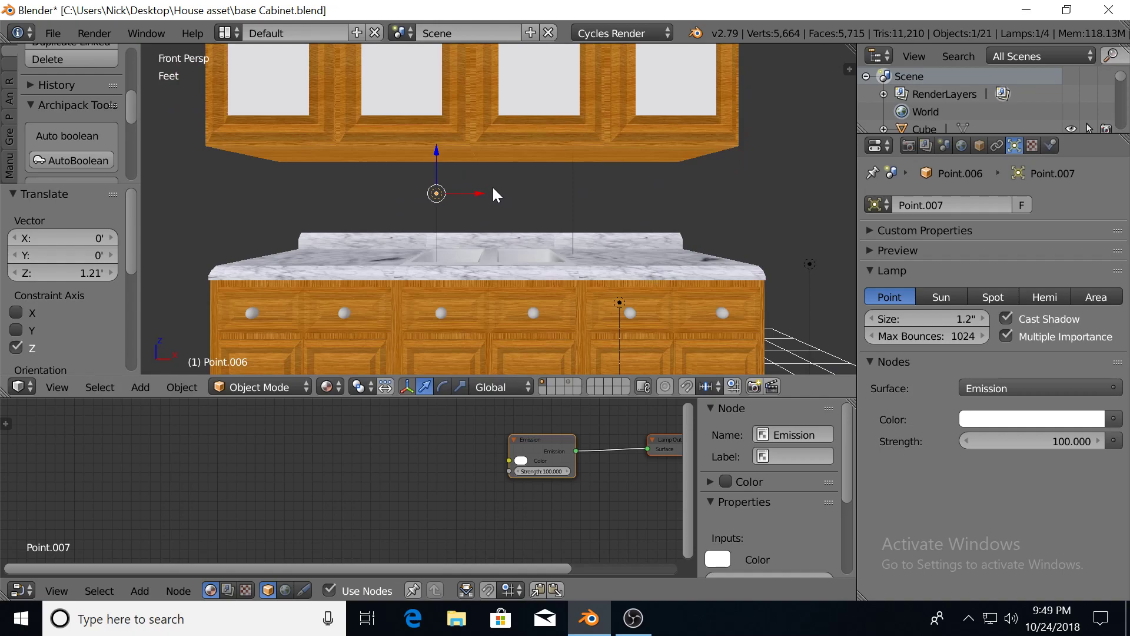
left_click_drag(481, 192, 372, 191)
Lower a second point lamp along Z to below the upper cabinets and shift it in positive X
right_click(572, 178)
left_click_drag(574, 88, 574, 145)
left_click_drag(616, 186, 668, 191)
scroll(644, 214, "down", 3)
Reposition a third point lamp between the upper cabinets and the countertop, finishing with a move of about 5.46 inches along Y
middle_click_drag(645, 259, 654, 279)
right_click(638, 266)
middle_click_drag(545, 298, 580, 280)
left_click_drag(543, 214, 555, 291)
middle_click_drag(555, 291, 444, 264)
left_click_drag(439, 253, 513, 206)
middle_click_drag(513, 207, 495, 253)
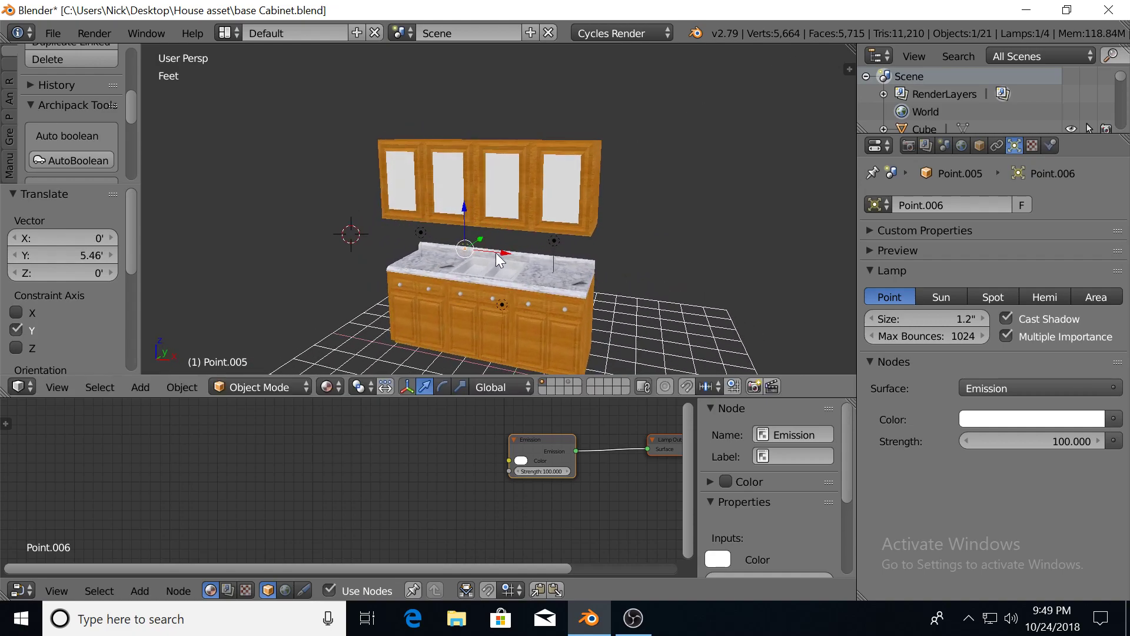
Move the selected point lamp up into the first upper cabinet, adjusting its position to sit behind the glass door
left_click_drag(462, 204, 433, 167)
middle_click_drag(433, 167, 571, 171)
left_click_drag(404, 213, 474, 219)
middle_click_drag(474, 219, 516, 212)
left_click_drag(493, 222, 475, 222)
middle_click_drag(516, 240, 457, 228)
left_click_drag(416, 163, 416, 159)
left_click_drag(460, 202, 457, 204)
Move the point lamp at the base cabinets about 6.51 inches in negative X
right_click(545, 302)
middle_click_drag(545, 302, 552, 267)
left_click_drag(552, 267, 624, 282)
left_click(620, 285)
middle_click_drag(620, 284, 524, 254)
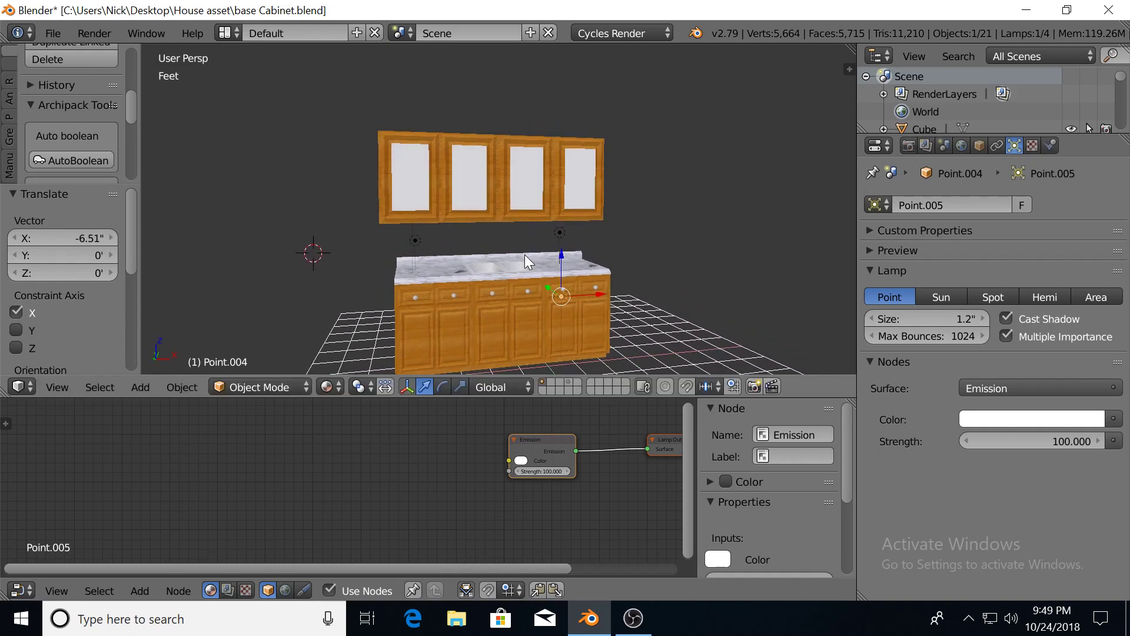
Duplicate the upper cabinet's point lamp three times along X, placing one copy behind each remaining glass door
right_click(410, 236)
key("shift+d")
right_click(430, 208)
left_click_drag(452, 201, 585, 184)
key("shift+d")
right_click(504, 195)
key("shift+d")
right_click(565, 197)
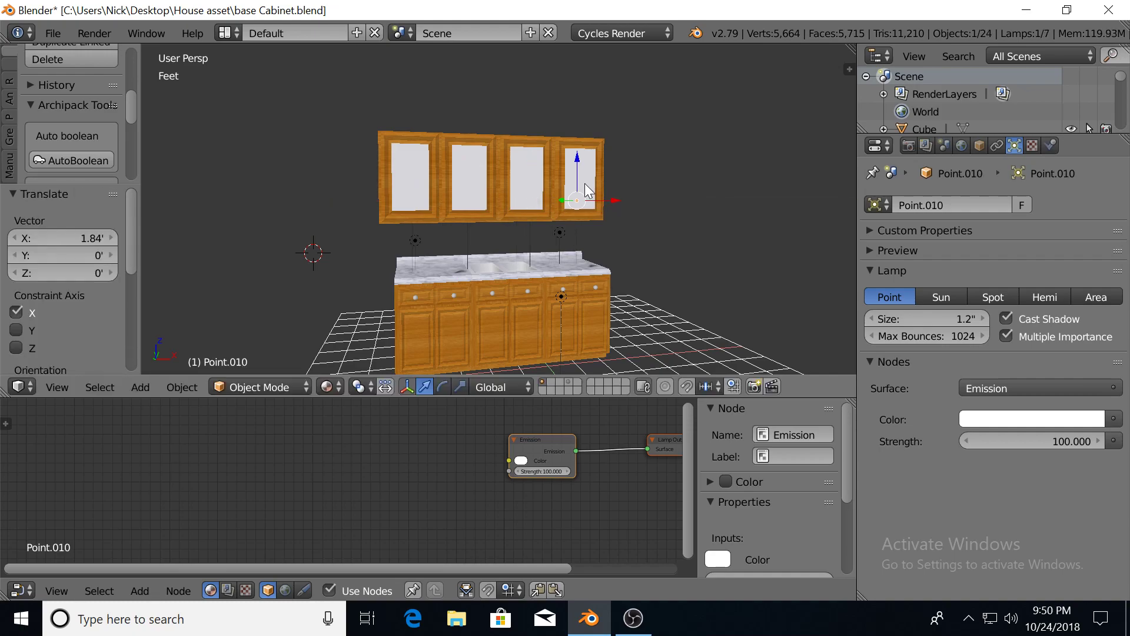
Preview the lit cabinets from the front in rendered shading, then return to the textured view
key("KP_1")
key("shift+z")
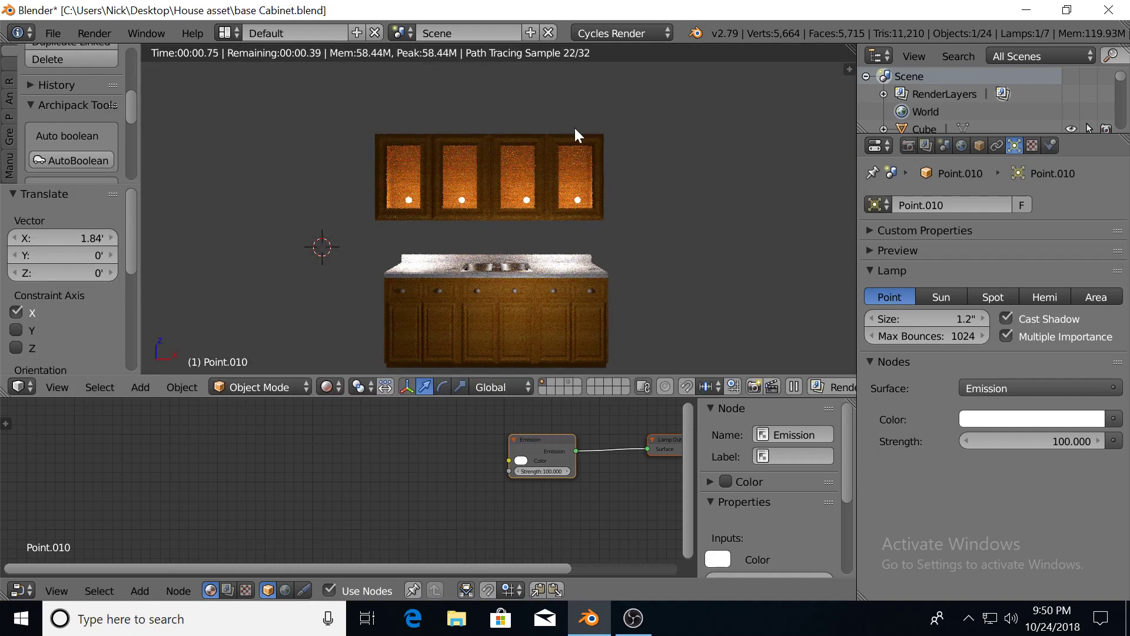
scroll(517, 230, "up", 3)
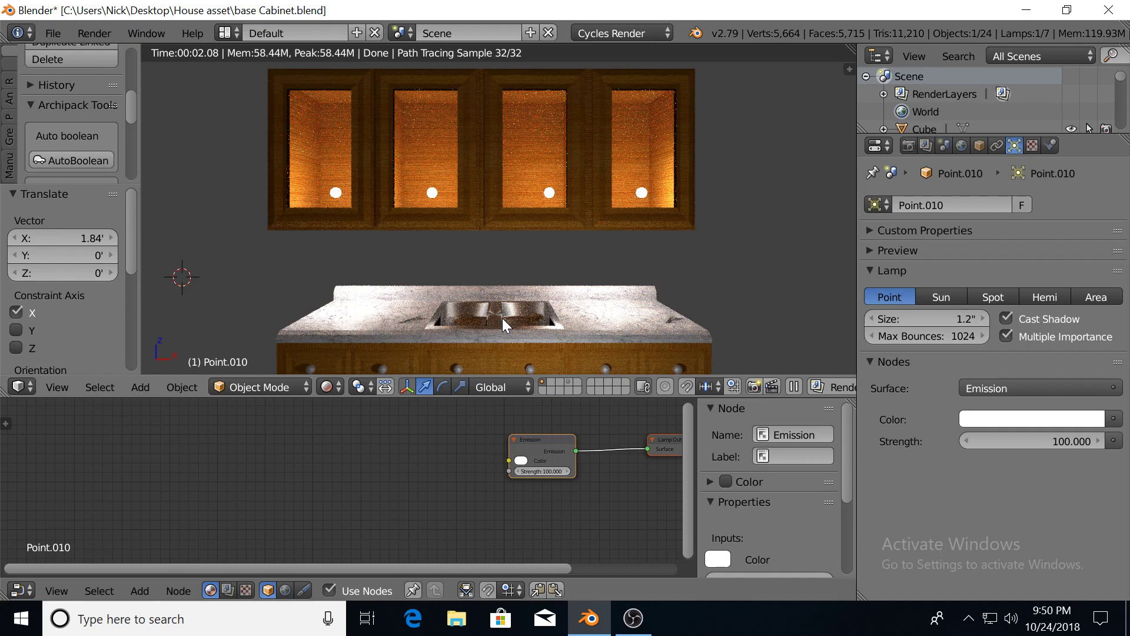
key("shift+z")
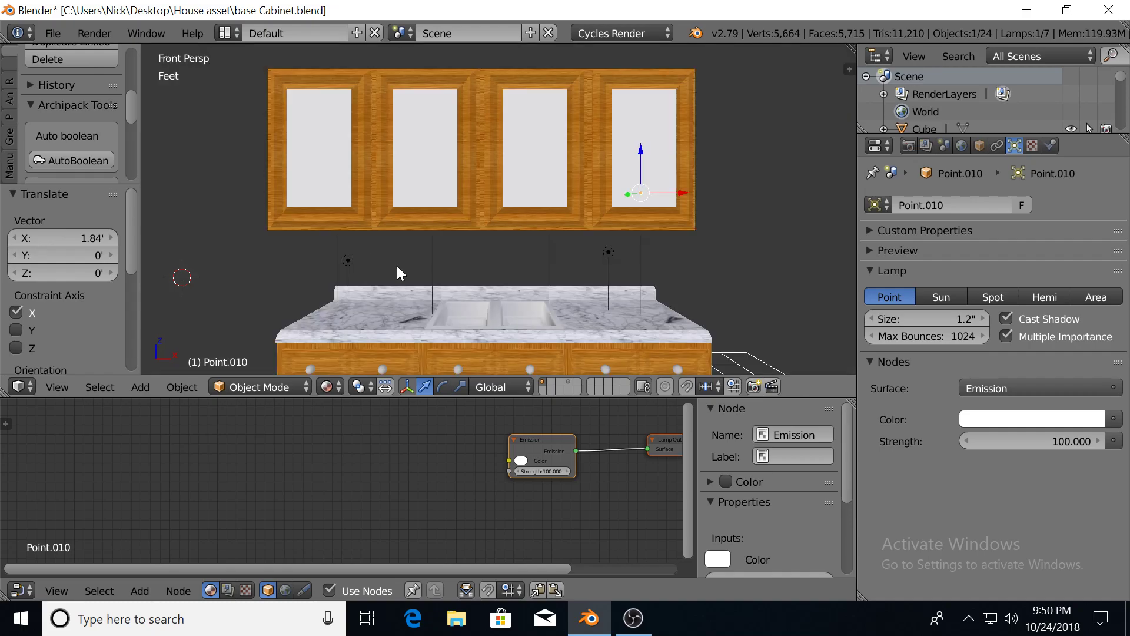
Select all four upper cabinets with their glass doors and raise them about 1.1 feet along Z in front orthographic view
scroll(400, 268, "down", 1)
key("KP_5")
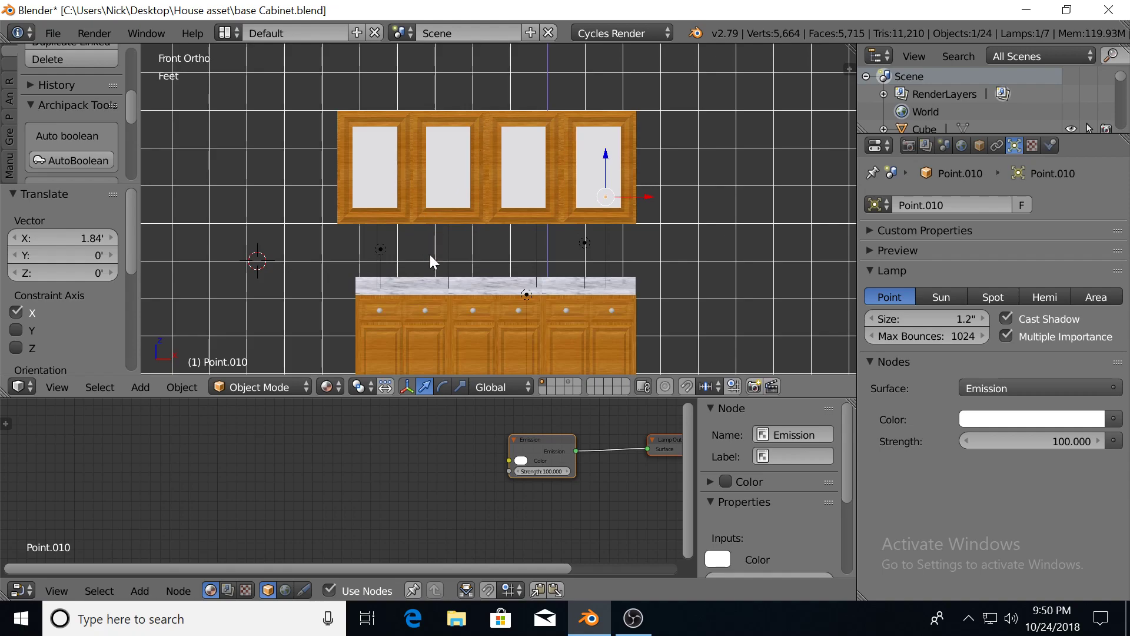
scroll(429, 252, "down", 2)
scroll(451, 253, "up", 2)
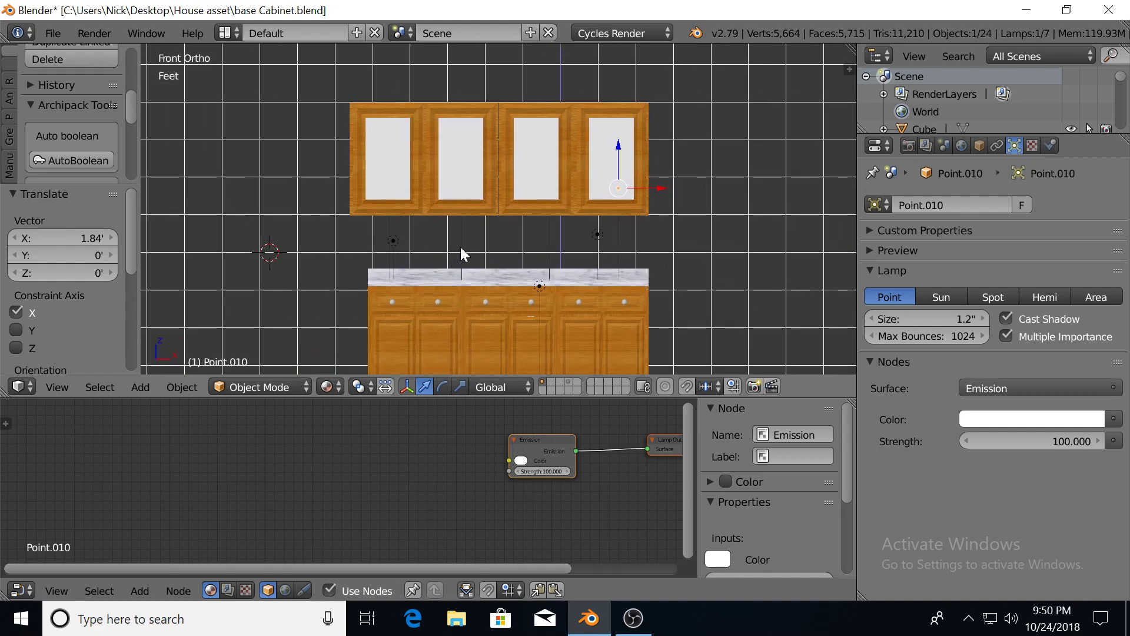
middle_click_drag(427, 262, 440, 281)
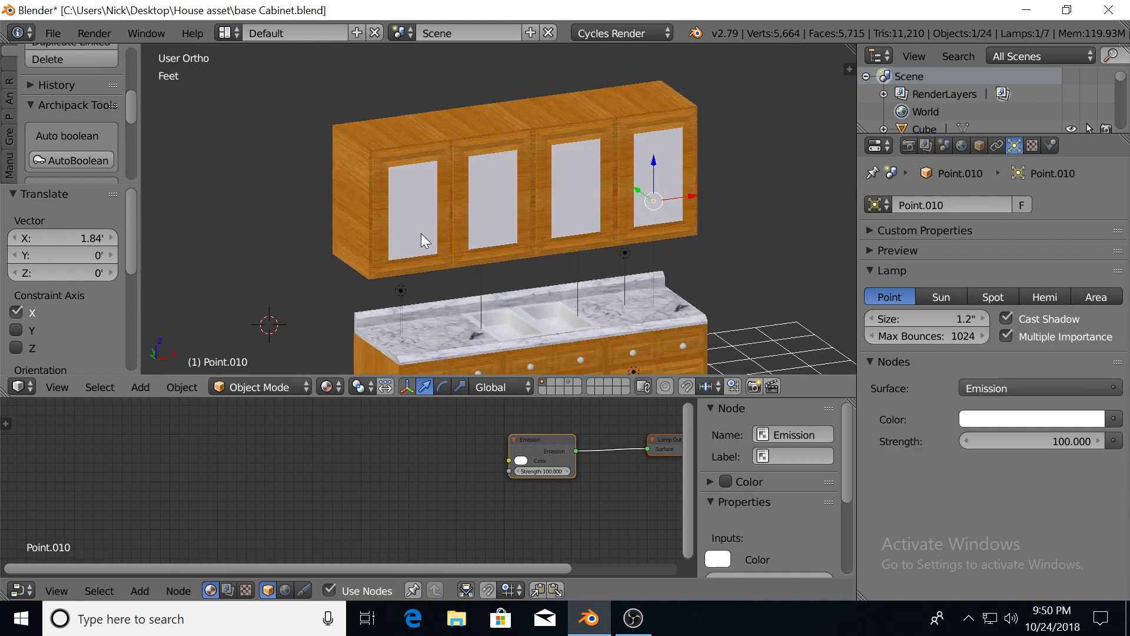
right_click(443, 228)
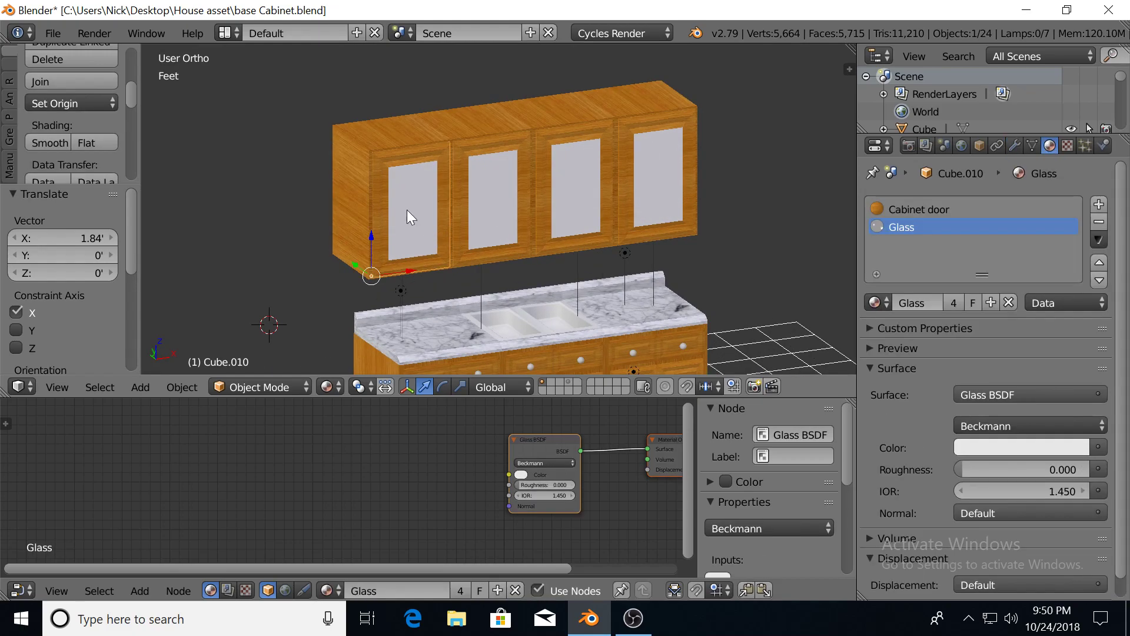
right_click(340, 166, "shift")
right_click(464, 133, "shift")
right_click(490, 150, "shift")
right_click(575, 124, "shift")
right_click(580, 112, "shift")
right_click(656, 110, "shift")
right_click(663, 142, "shift")
key("KP_1")
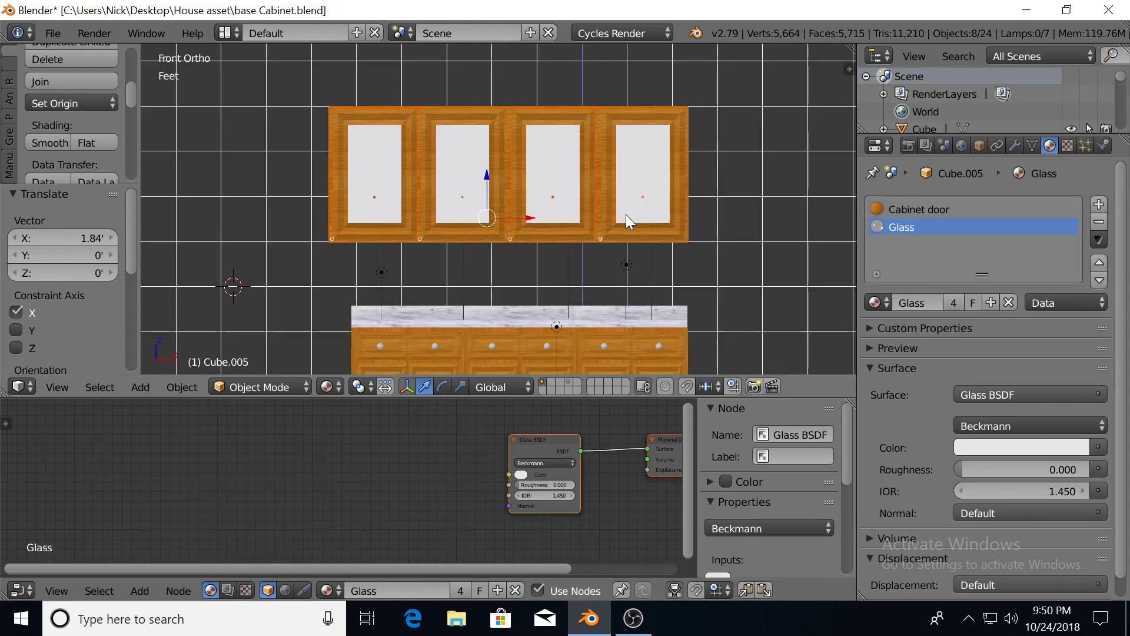
left_click_drag(490, 174, 493, 125)
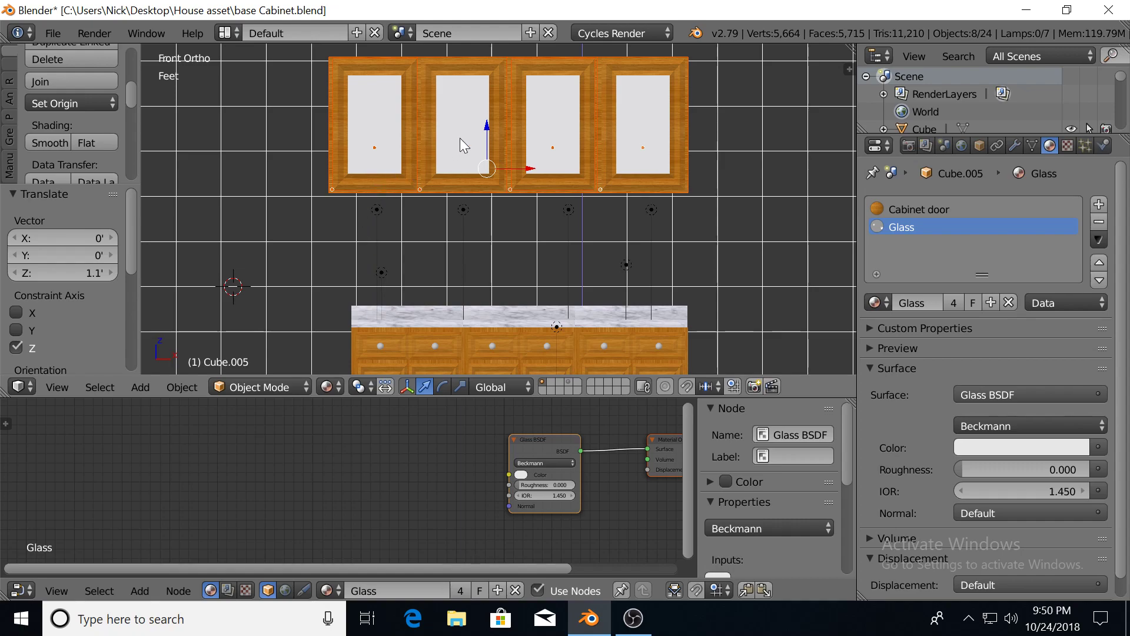
Check the raised upper cabinets in rendered shading, then return to the textured view
scroll(499, 236, "down", 2)
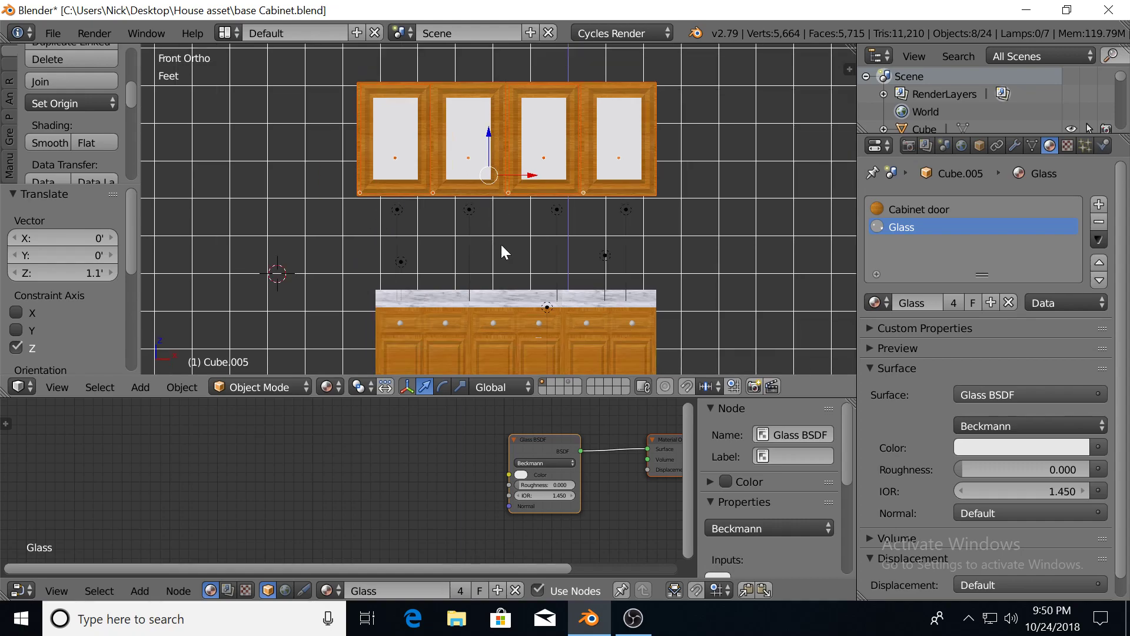
key("shift+z")
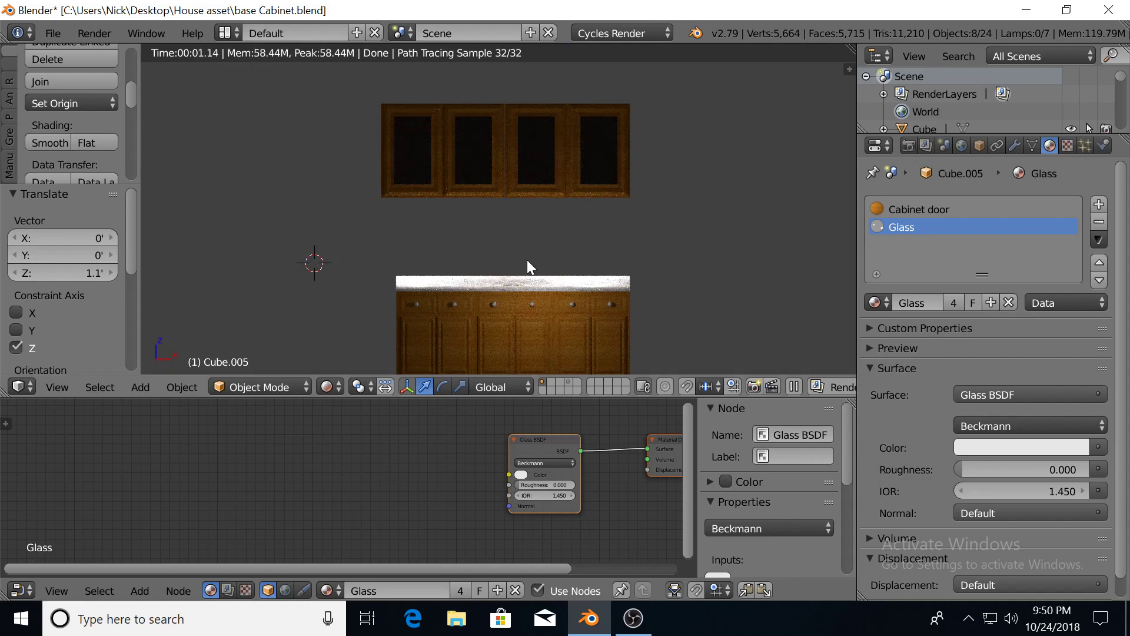
middle_click_drag(527, 267, 534, 287)
key("shift+z")
Raise the four point lamps below the upper cabinets about 1.24 feet along Z into the cabinets and preview the render
scroll(534, 287, "up", 2)
right_click(351, 220)
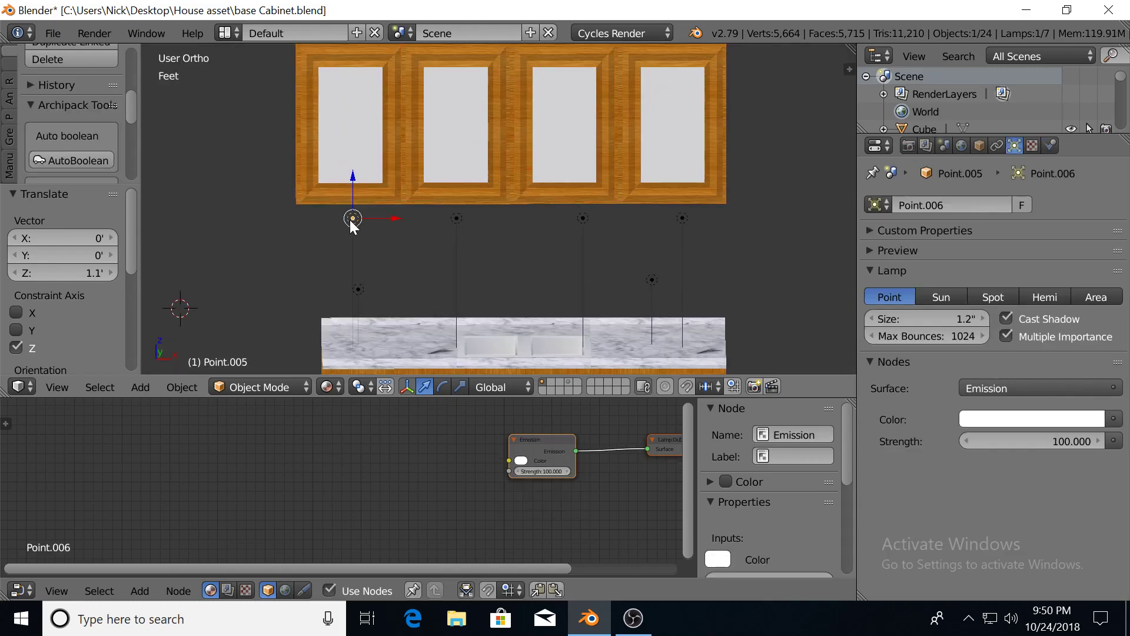
right_click(458, 221, "shift")
right_click(583, 219, "shift")
right_click(683, 219, "shift")
left_click(510, 171)
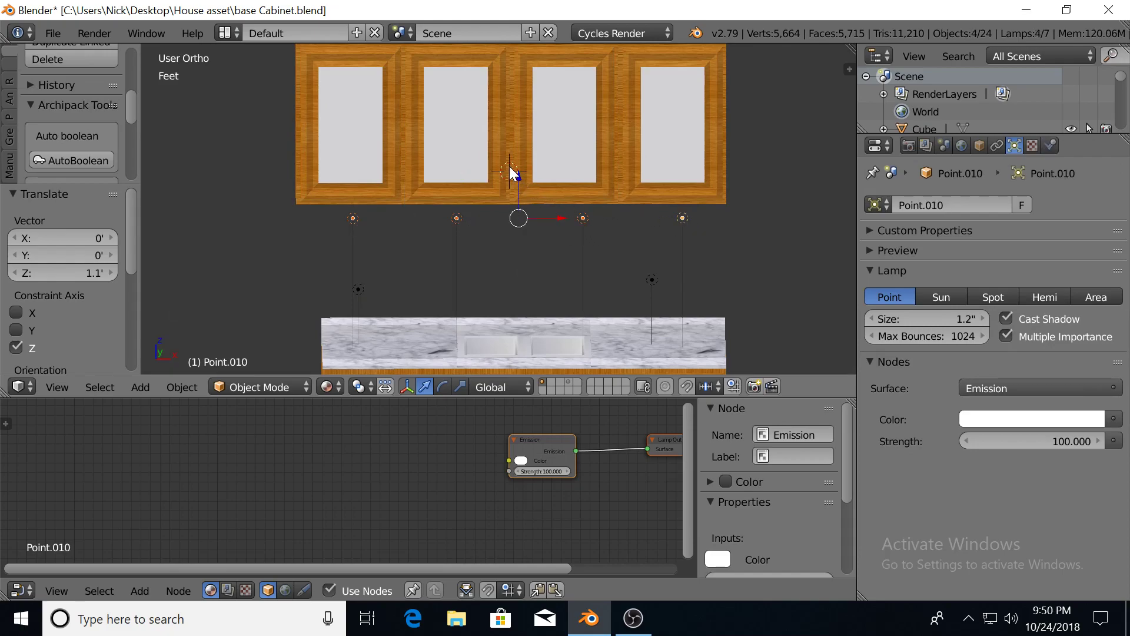
key("g")
key("z")
left_click(517, 121)
key("shift+z")
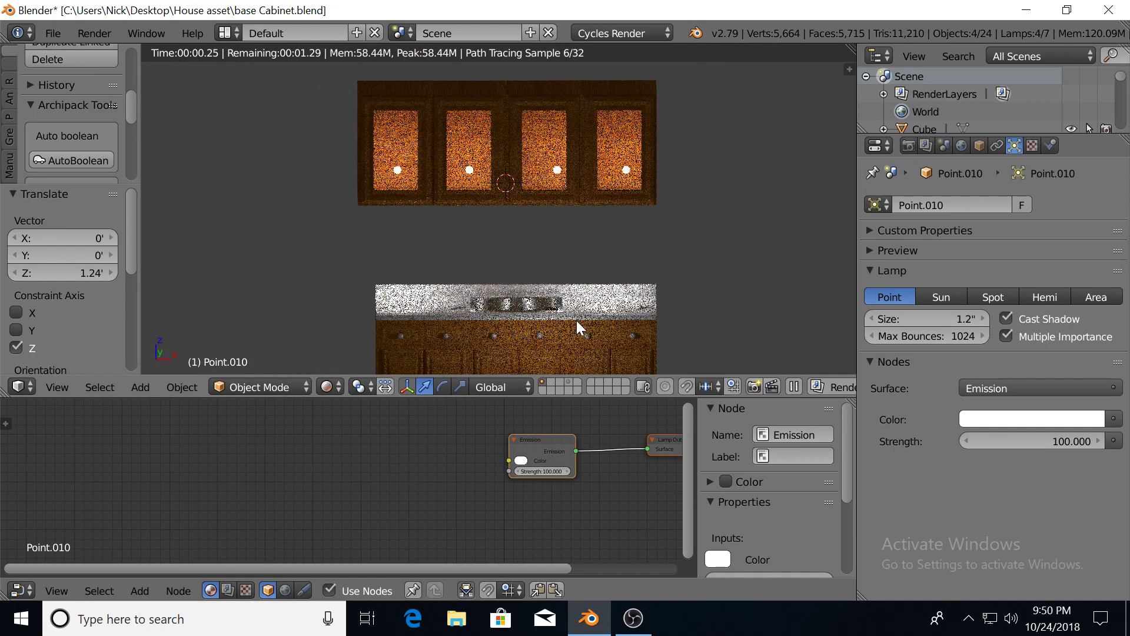
key("shift+z")
Add a cylinder mesh and lower it about 2.79 feet along Z to the sink
scroll(510, 248, "up", 4)
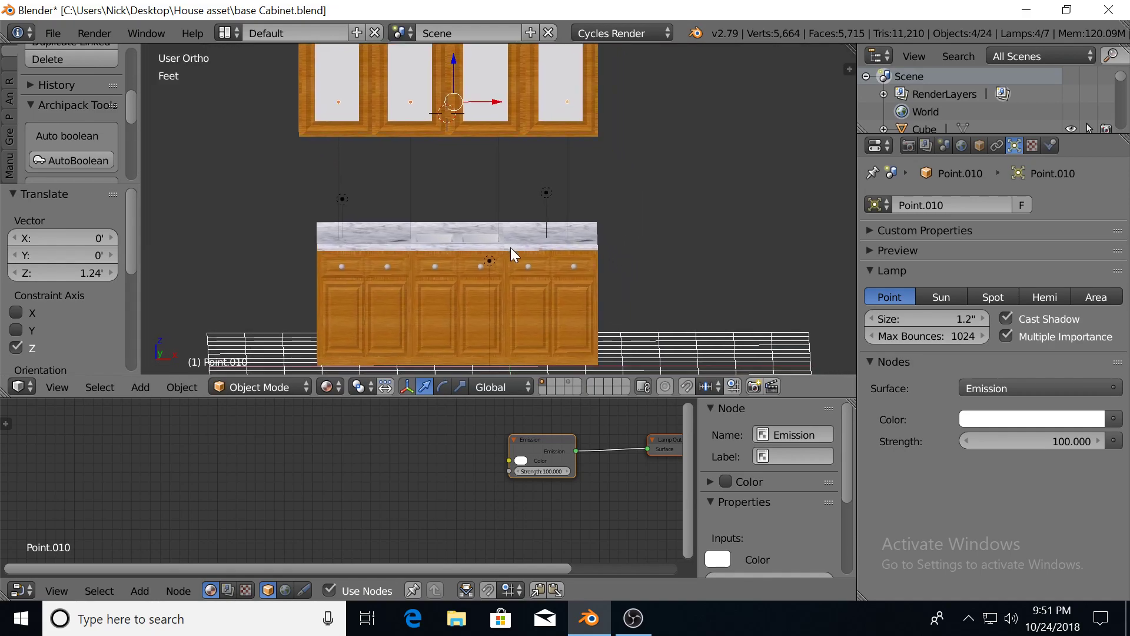
middle_click_drag(429, 258, 549, 268)
scroll(532, 270, "up", 5)
scroll(611, 202, "up", 4)
key("shift+a")
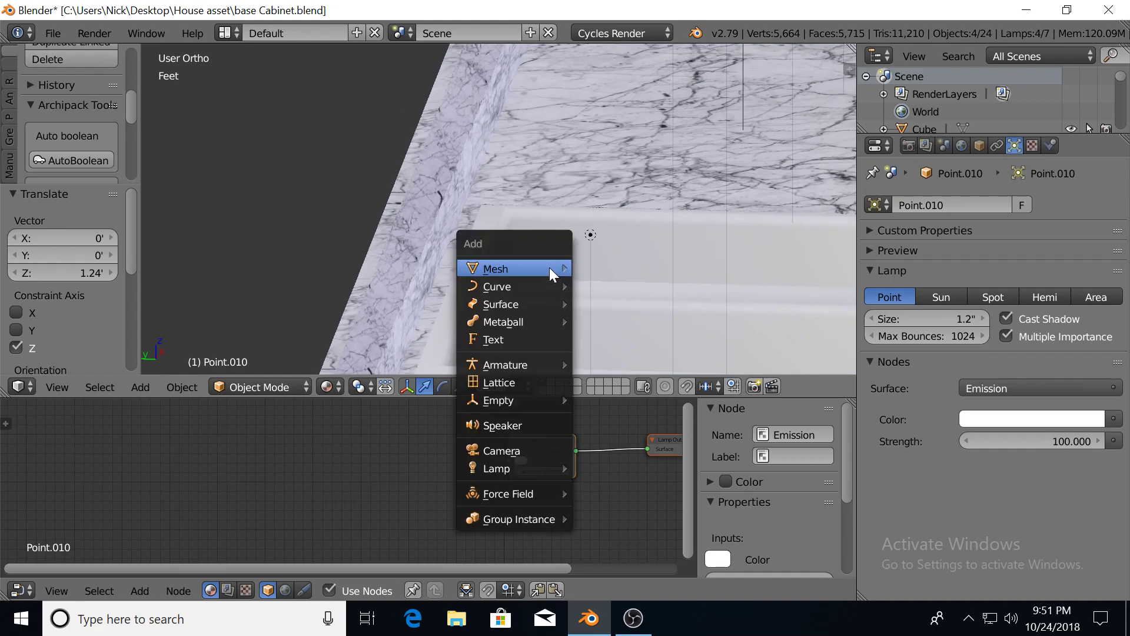
mouse_move(550, 268)
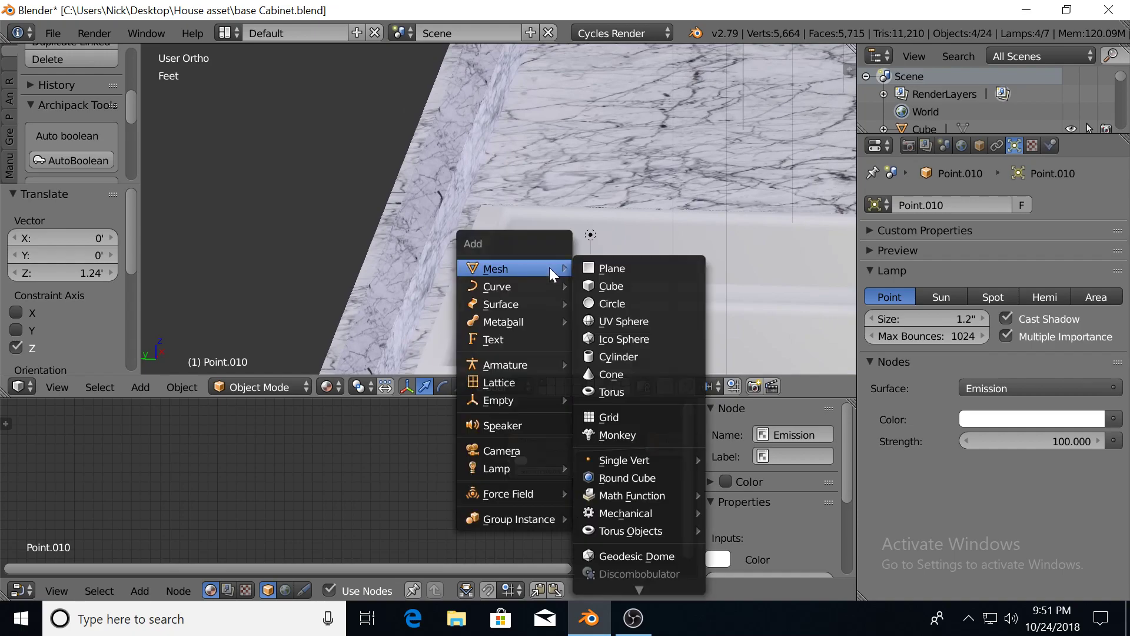
left_click(612, 355)
scroll(623, 285, "down", 4)
middle_click_drag(641, 269, 401, 247)
scroll(470, 253, "down", 5)
left_click_drag(528, 64, 536, 176)
Scale the cylinder down by a factor of about 0.106
key("s")
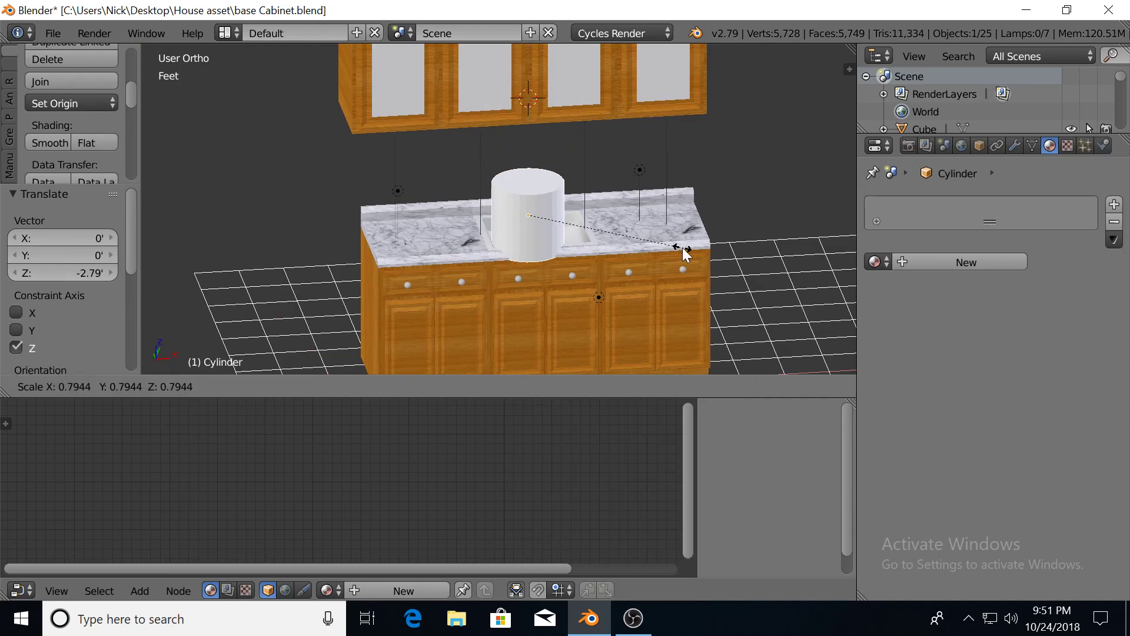
left_click(546, 225)
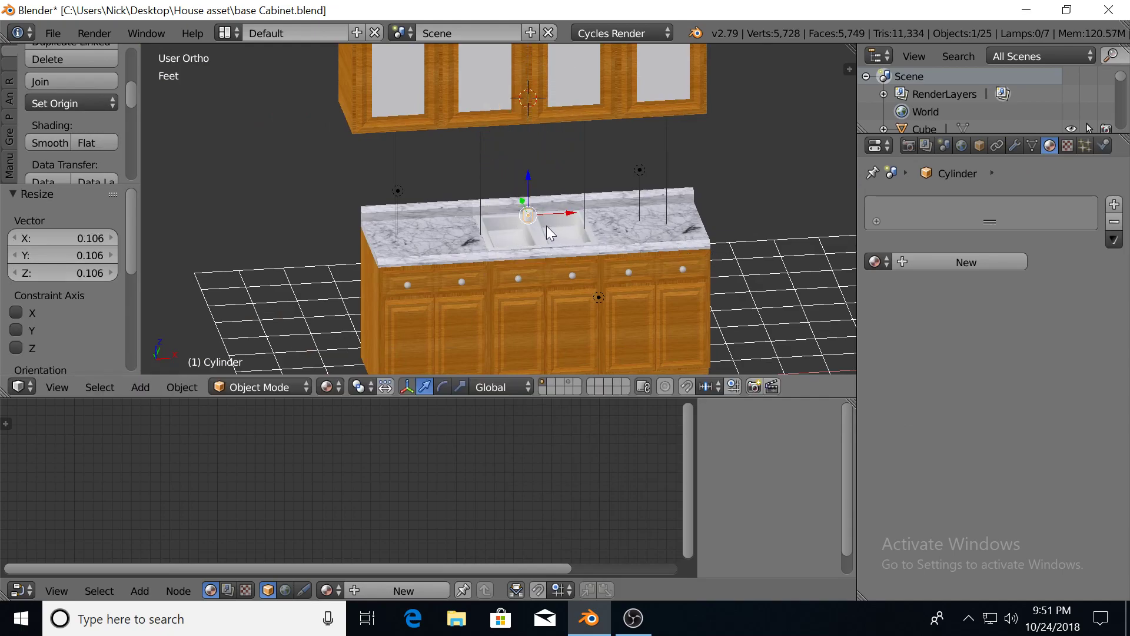
scroll(547, 226, "up", 3)
mouse_move(549, 226)
middle_mouse_down()
mouse_move(591, 240)
mouse_move(560, 209)
middle_mouse_up()
scroll(591, 240, "up", 5)
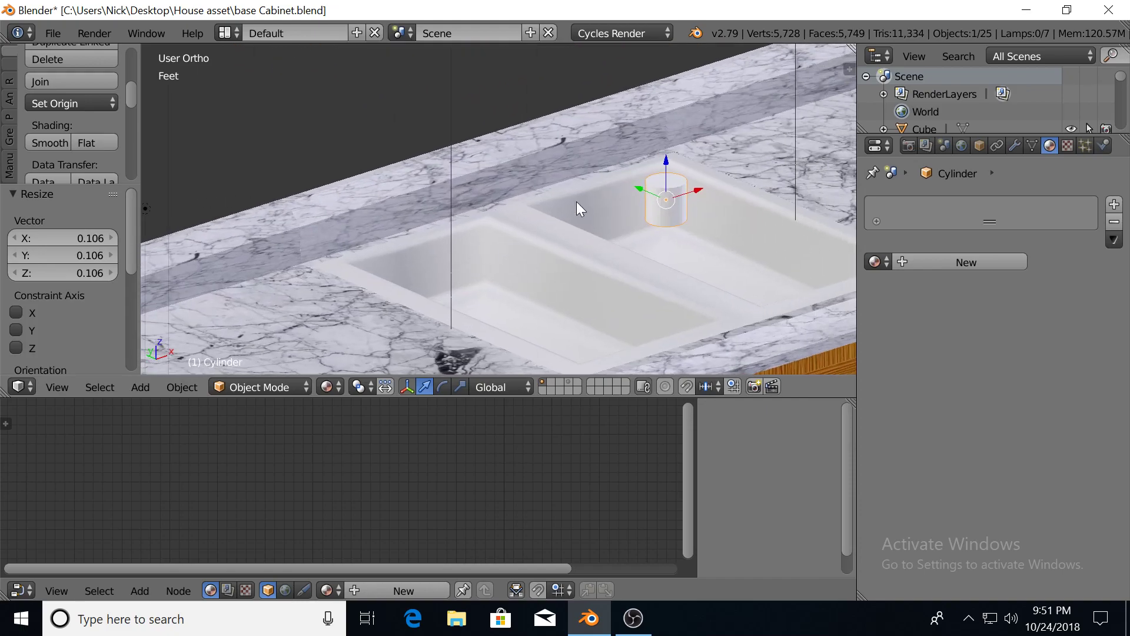
Shift and resize the cylinder between the two basins, moving it about 1.62 feet along Y to the sink's rear rim
left_click_drag(671, 157, 712, 253)
middle_click_drag(712, 253, 369, 284)
left_click_drag(361, 301, 404, 319)
key("s")
left_click(438, 319)
middle_click_drag(413, 292, 345, 268)
left_click_drag(275, 184, 585, 229)
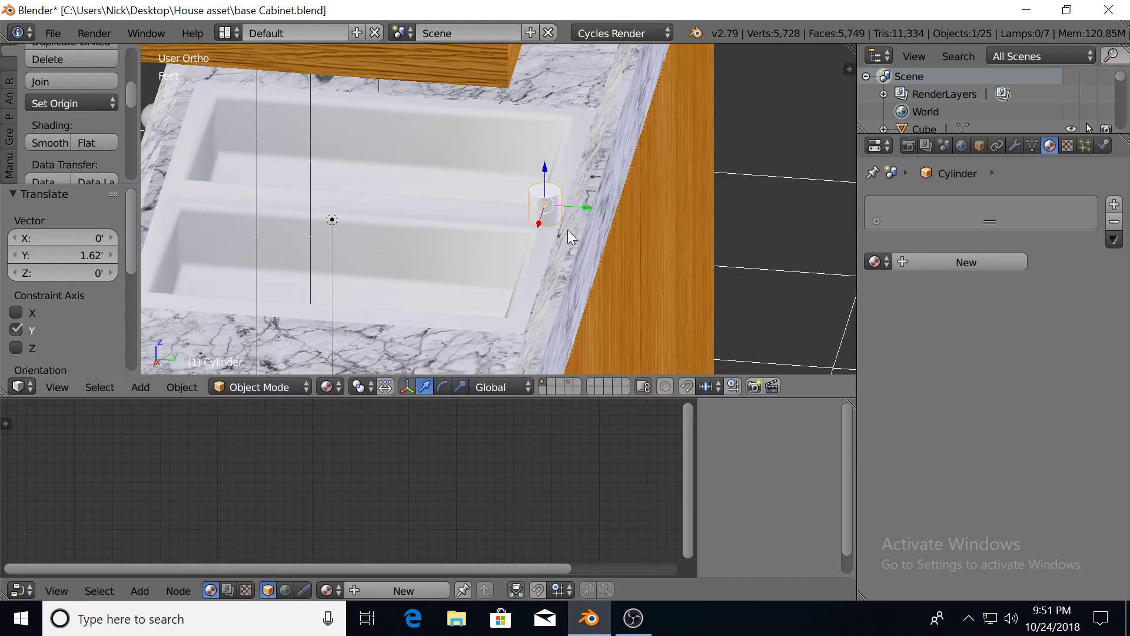
Shrink the cylinder further, nudge it along Y, and lower it about 1.03 inches onto the sink's rear rim
middle_click_drag(573, 230, 517, 236)
scroll(575, 229, "up", 2)
middle_click_drag(648, 216, 579, 228, "shift")
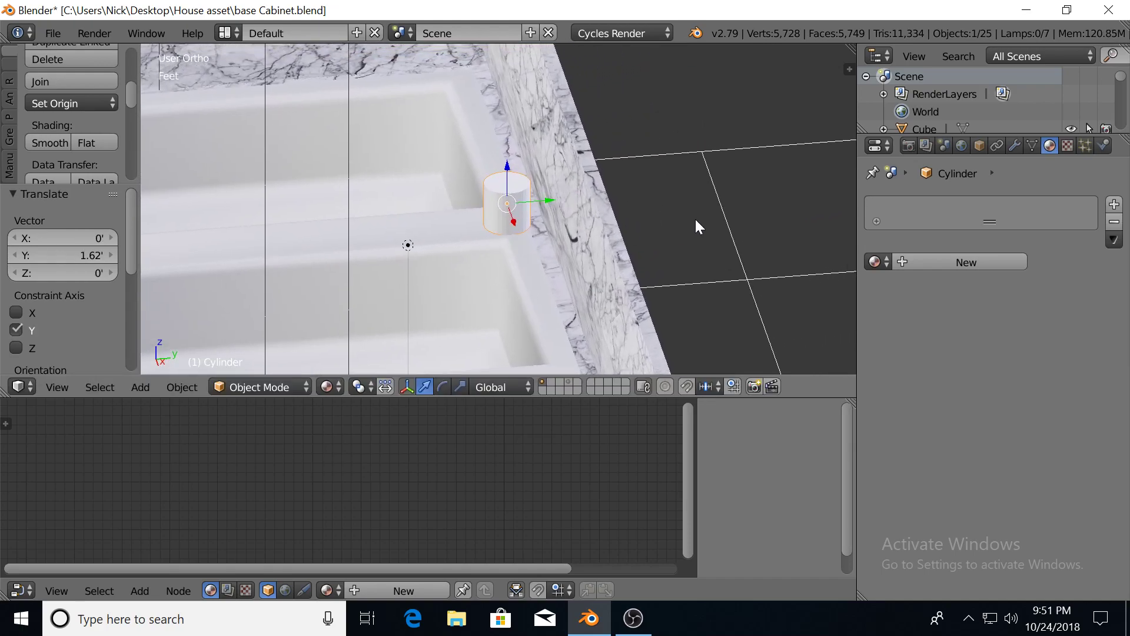
key("s")
left_click(606, 210)
left_click_drag(553, 203, 558, 203)
mouse_move(509, 171)
left_mouse_down()
mouse_move(514, 163)
mouse_move(513, 182)
left_mouse_up()
scroll(508, 179, "up", 1)
middle_click_drag(507, 178, 433, 214)
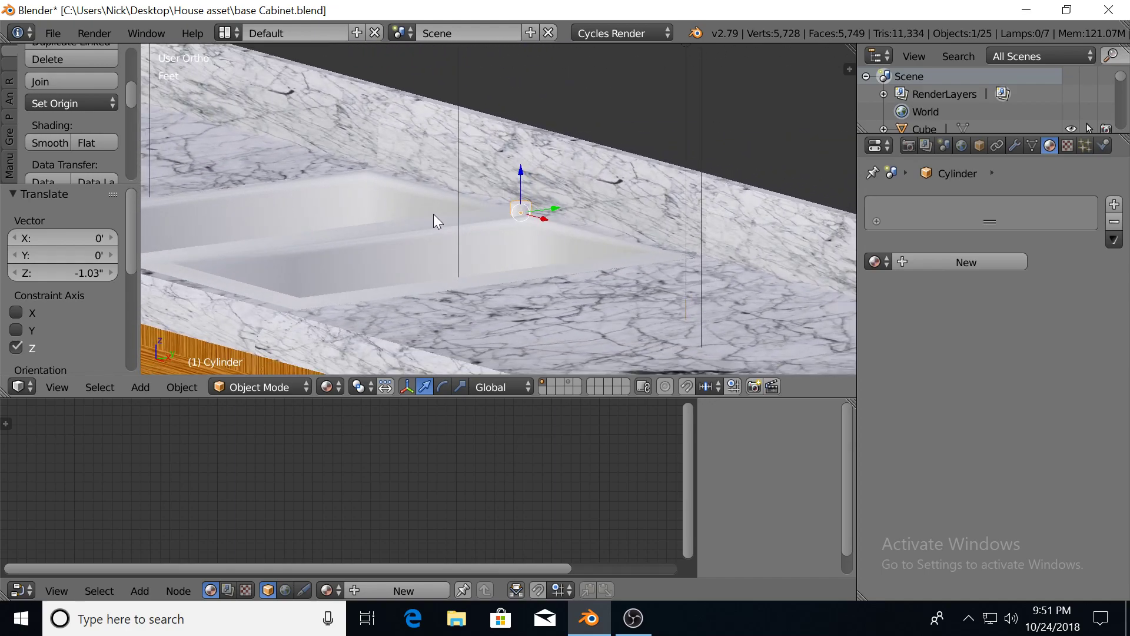
In Edit Mode, select the cylinder's top face and raise it about 3.23 inches along Z in the right side view
key("KP_1")
key("KP_3")
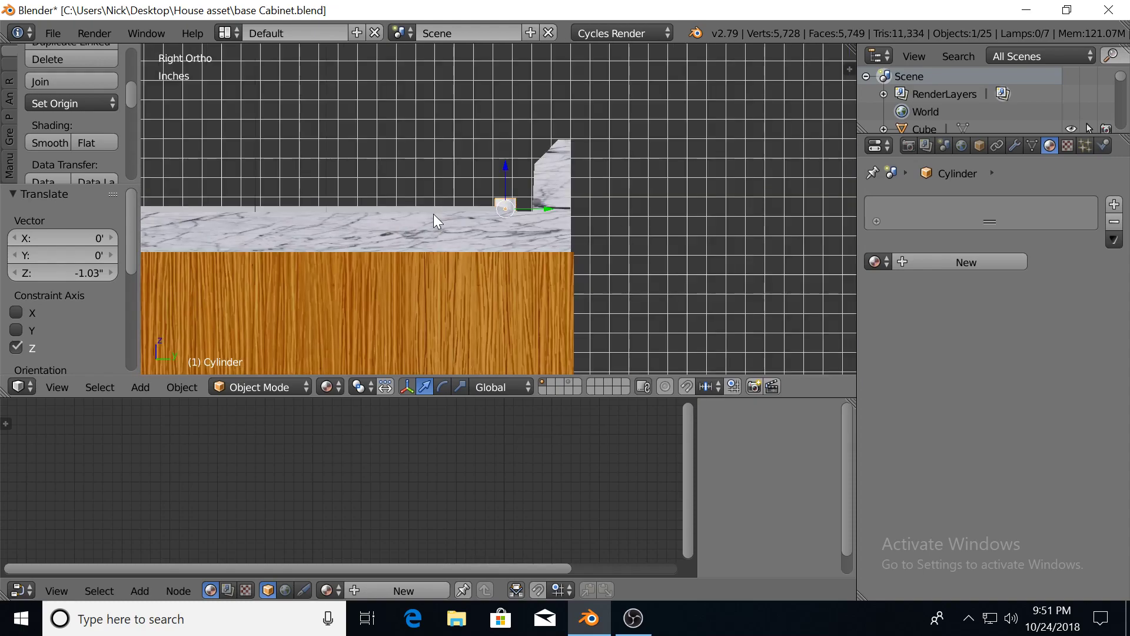
scroll(433, 213, "down", 2)
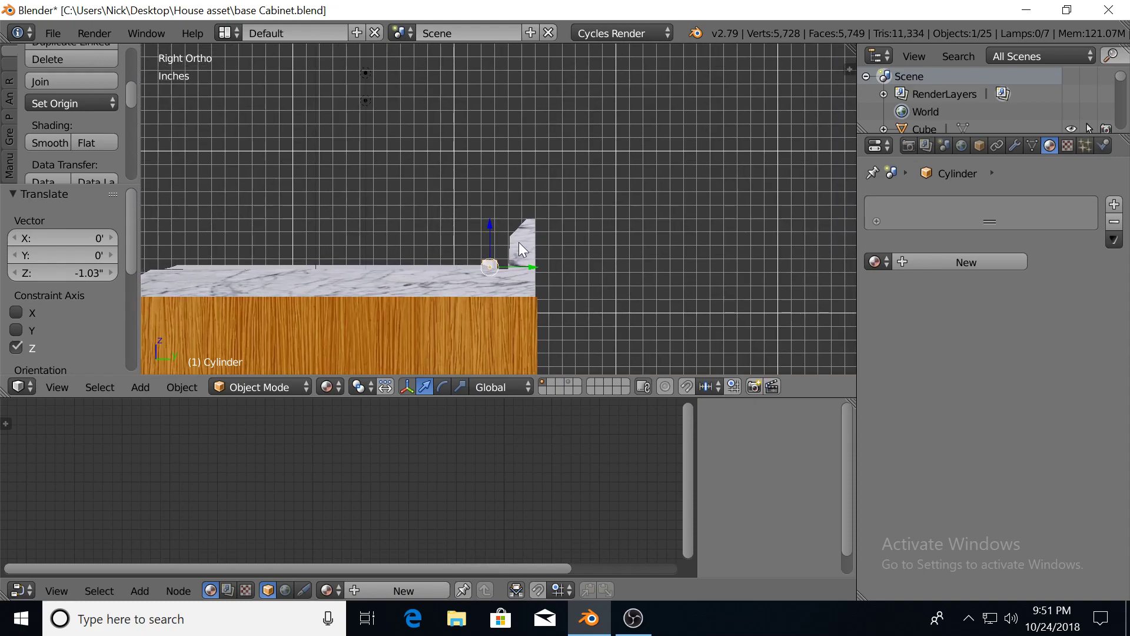
key("Tab")
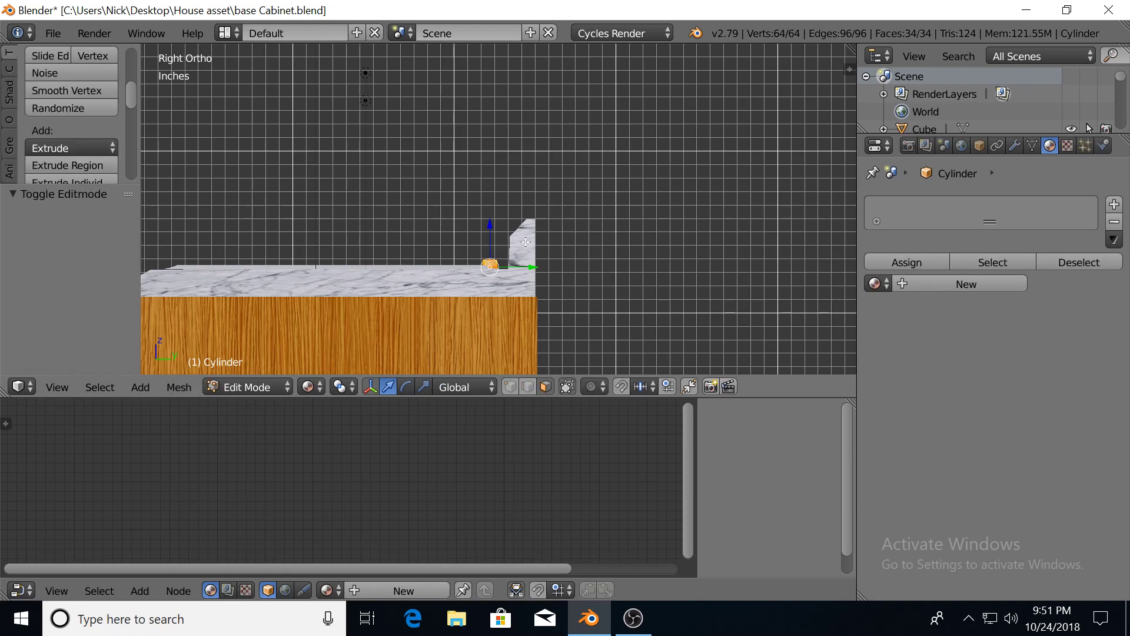
middle_click_drag(525, 241, 506, 177)
right_click(490, 268)
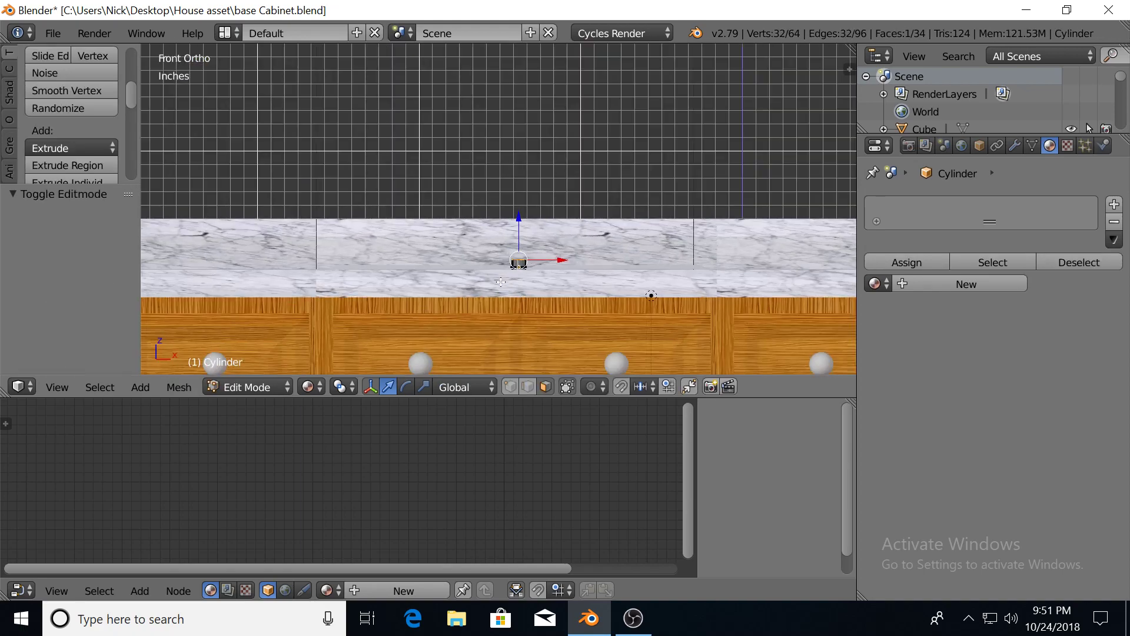
key("KP_3")
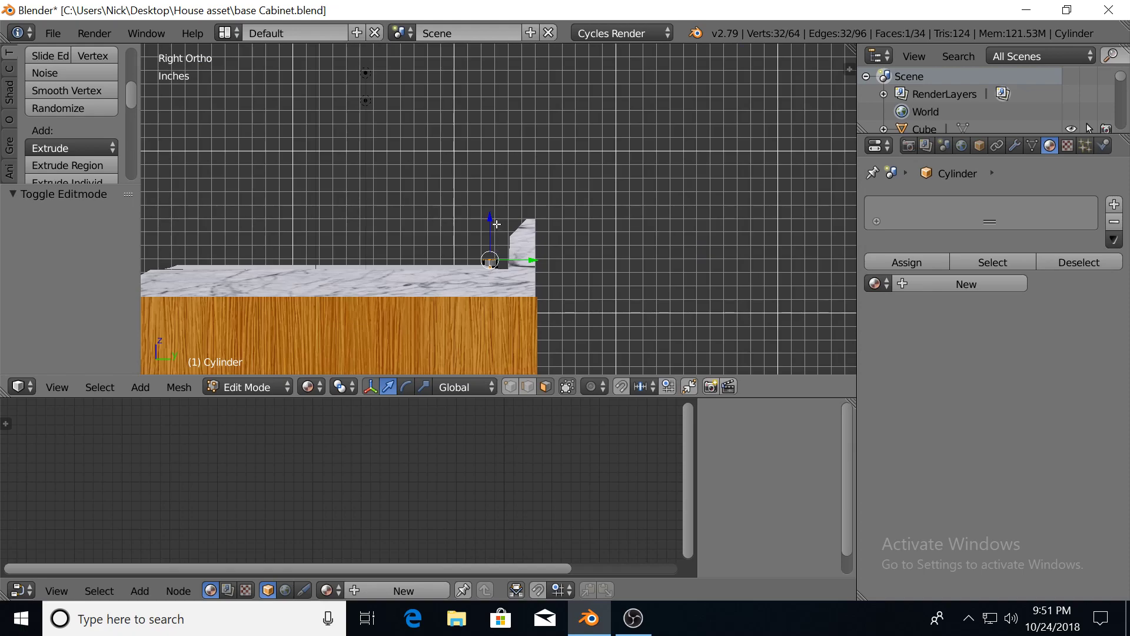
left_click_drag(491, 218, 491, 175)
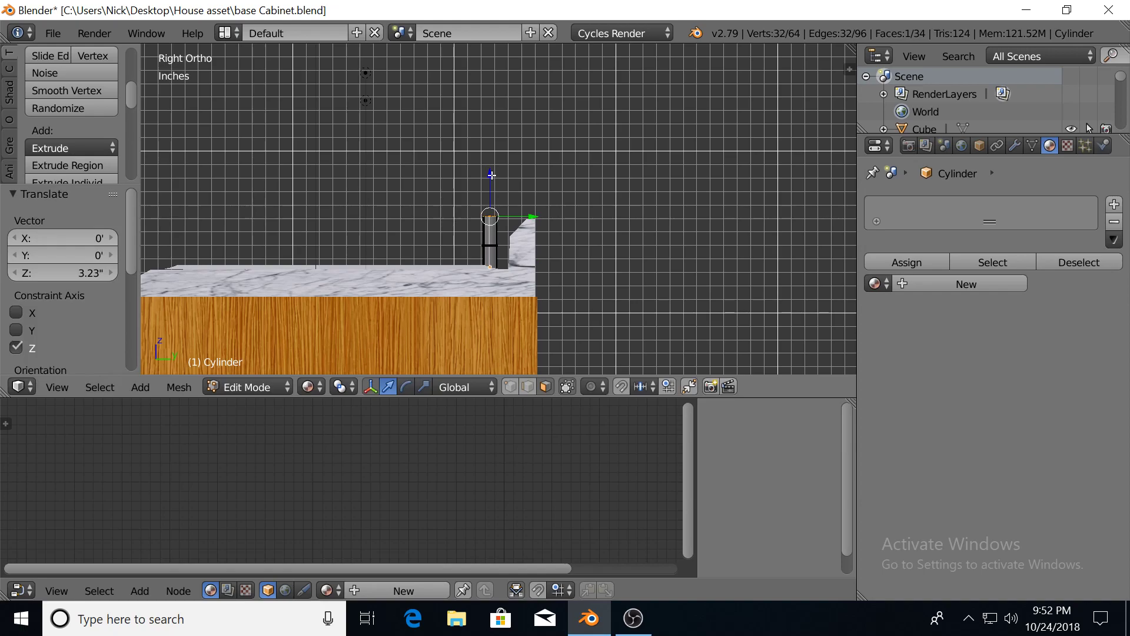
Extrude the cylinder's top face about 568 thou upward and rotate it -16° to start a bend
key("e")
left_click(491, 167)
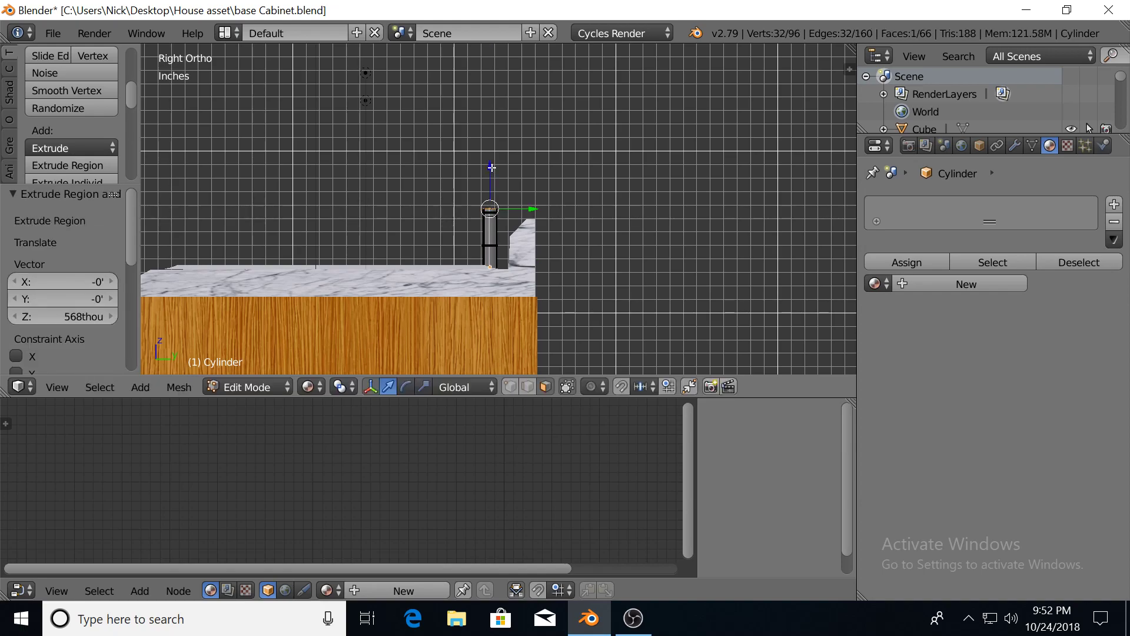
key("r")
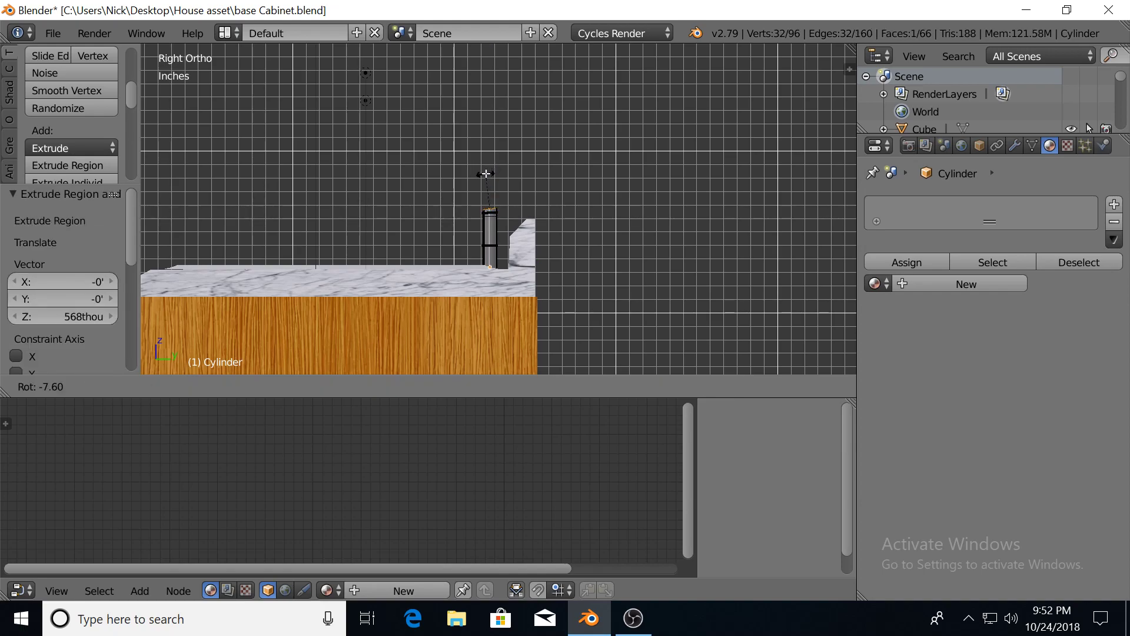
left_click(481, 177)
scroll(412, 250, "up", 4)
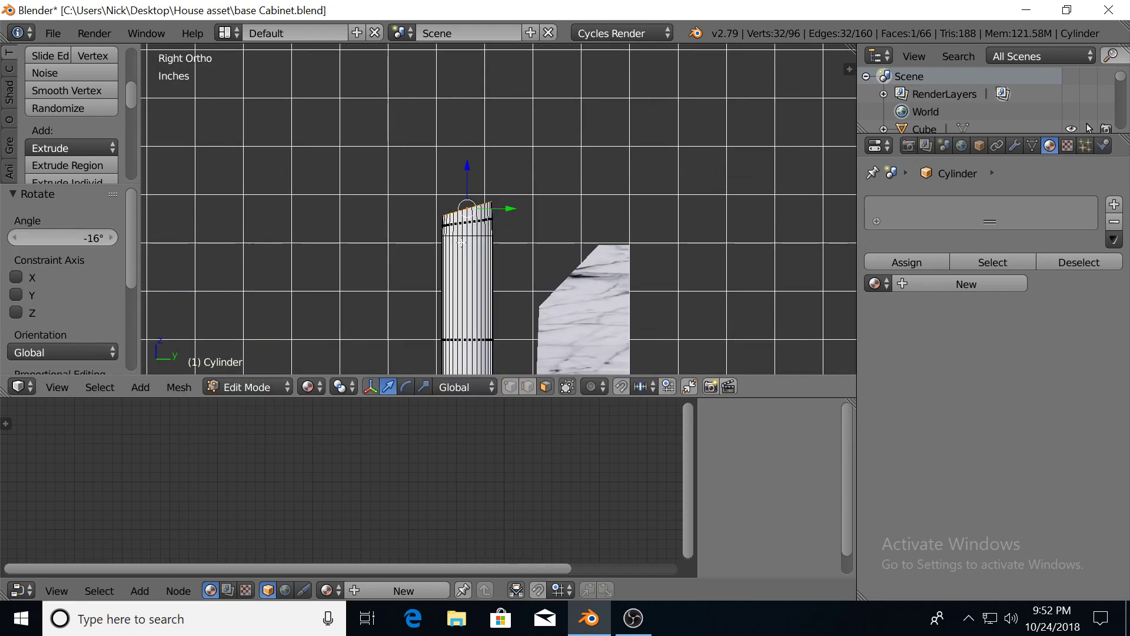
middle_click_drag(417, 254, 444, 265, "shift")
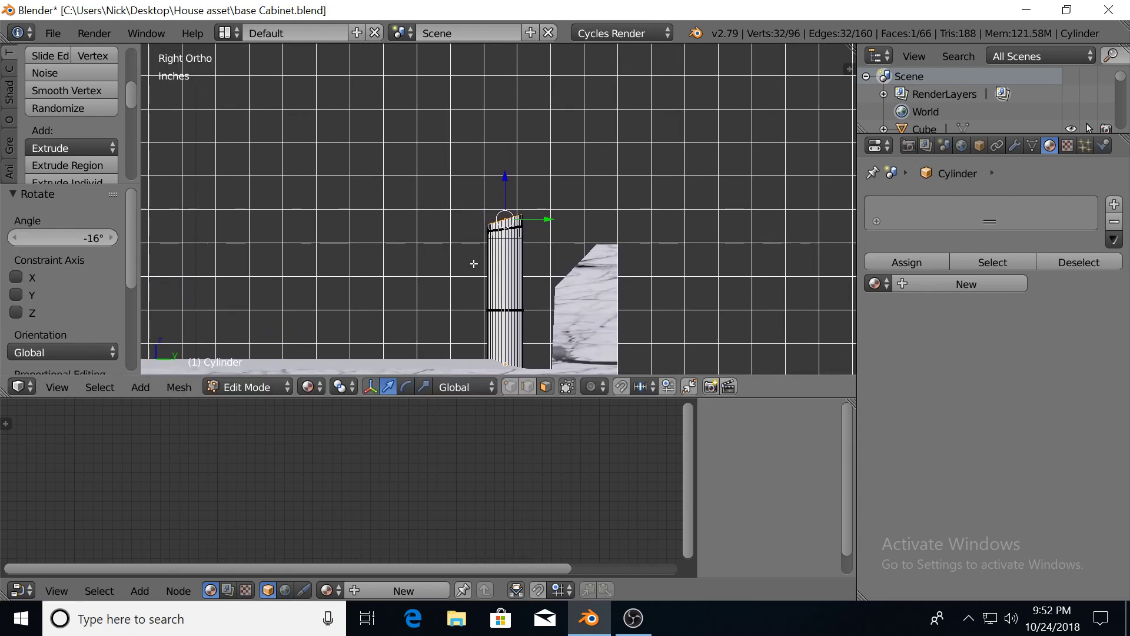
Continue the faucet bend with extrusions of 685 and 700 thou, rotating the first end face -19.3° and tilting the second the same way
key("e")
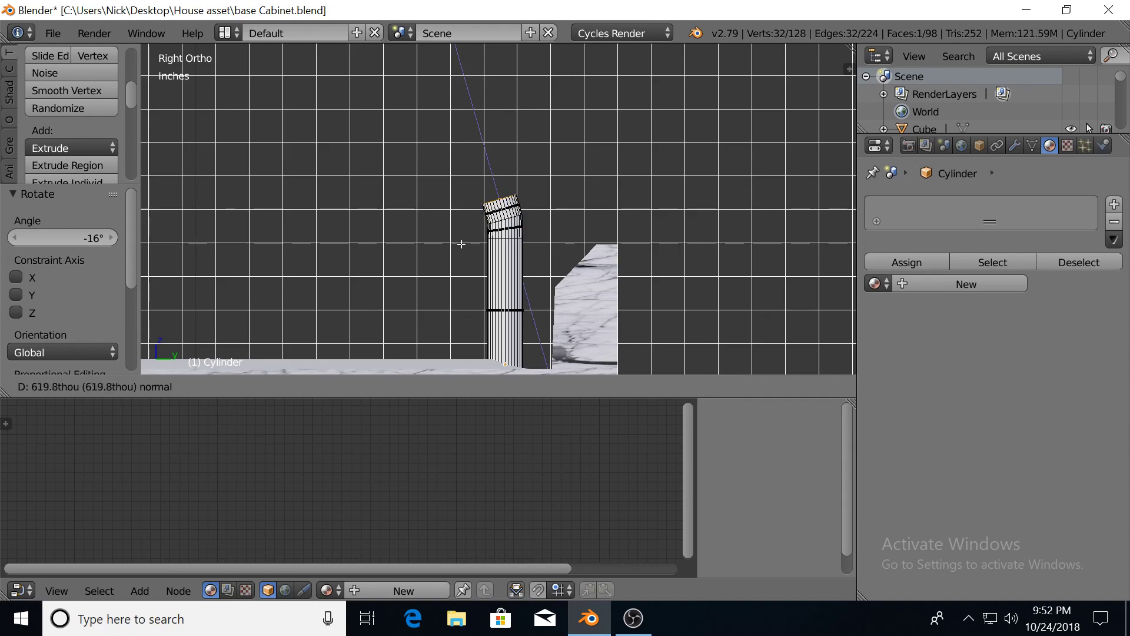
left_click(460, 243)
key("r")
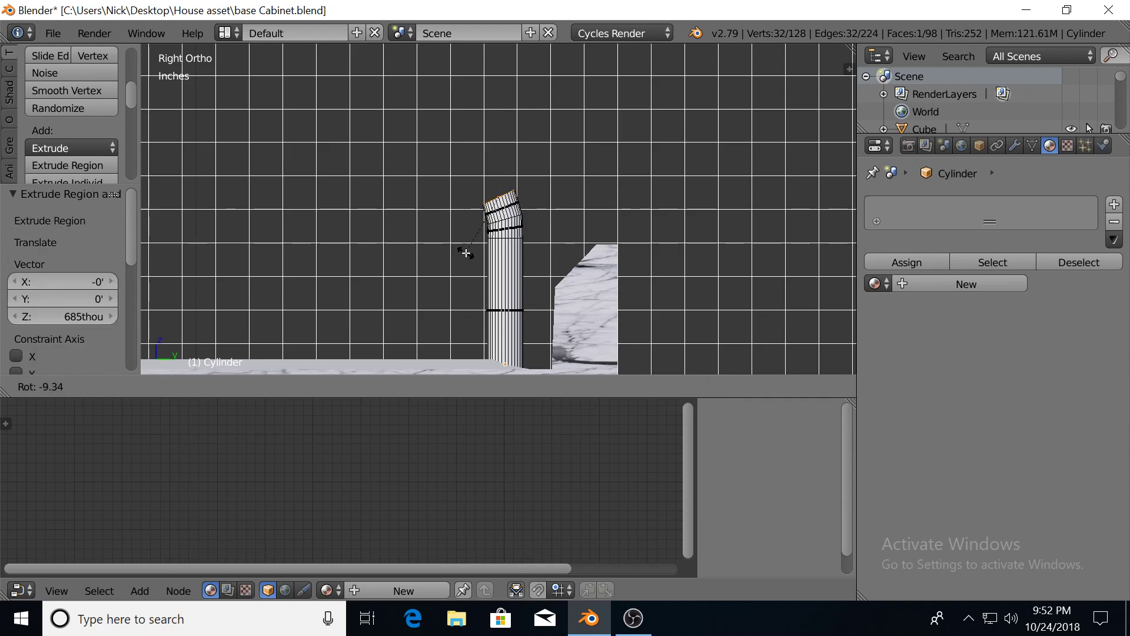
left_click(478, 253)
key("e")
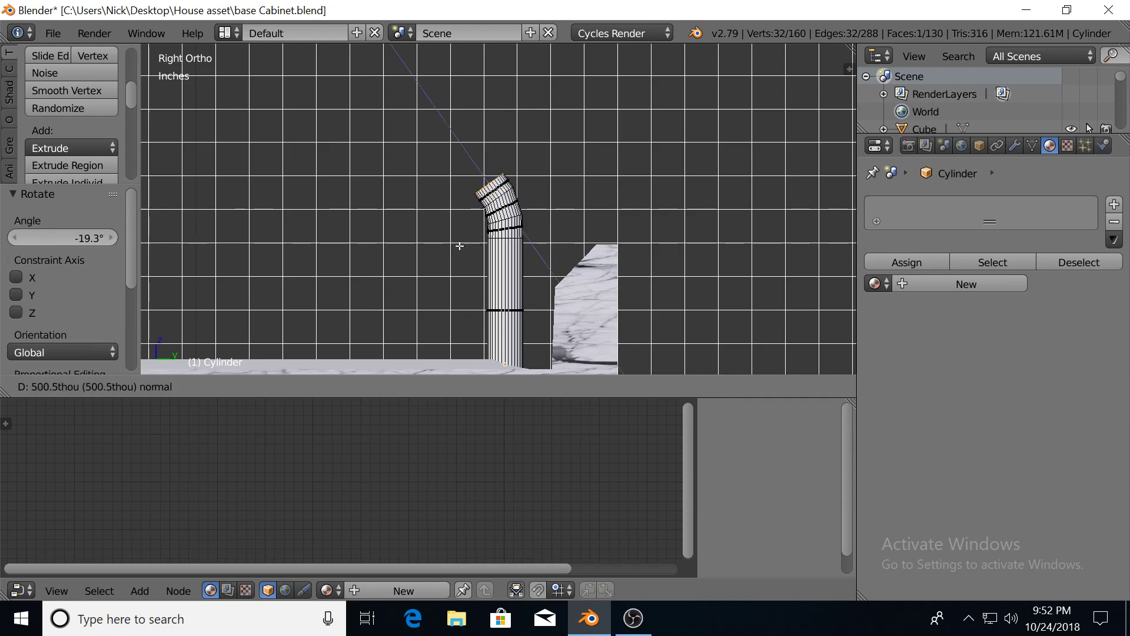
left_click(451, 243)
key("r")
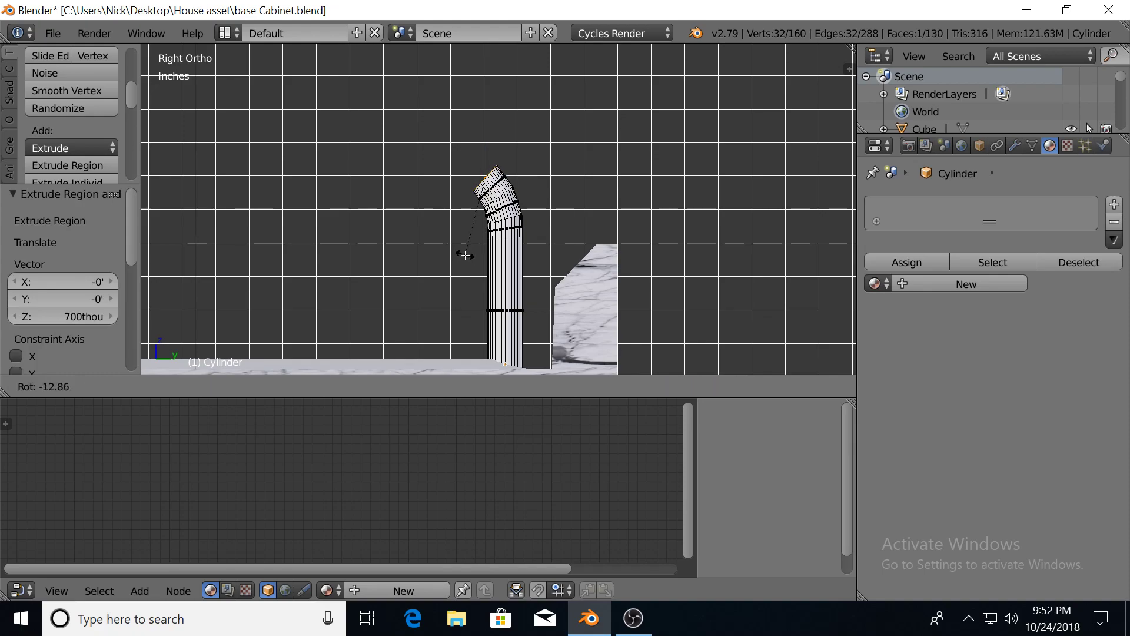
left_click(469, 255)
Extrude the faucet's end face 731 thou and rotate it -18.2°, followed by another short extrusion rotated -11.2°
key("e")
left_click(443, 252)
key("r")
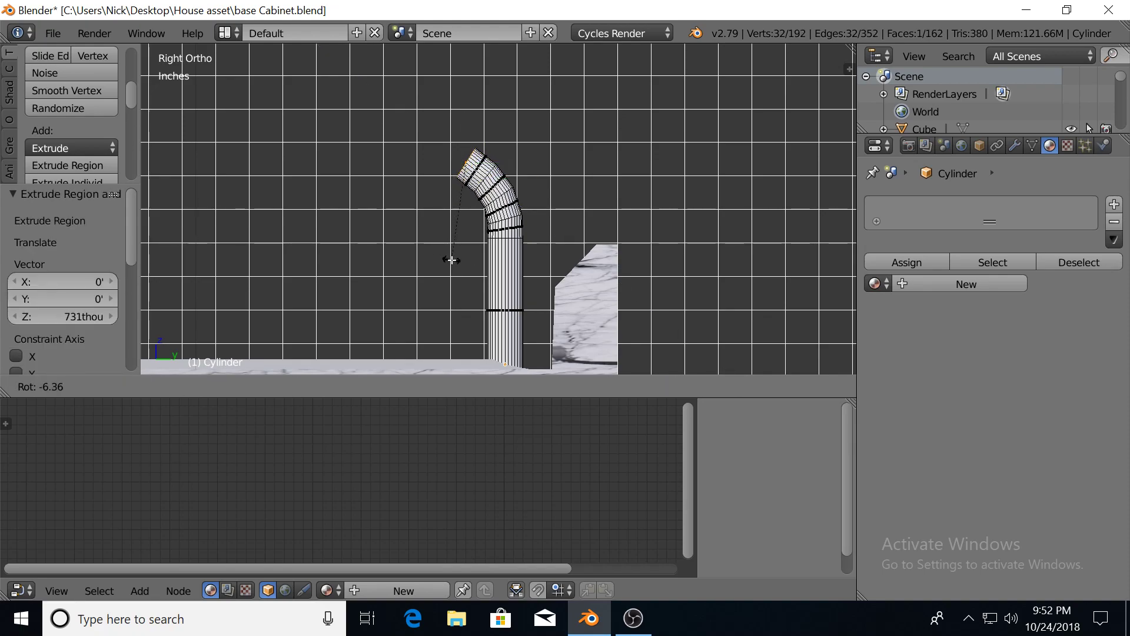
left_click(471, 266)
key("e")
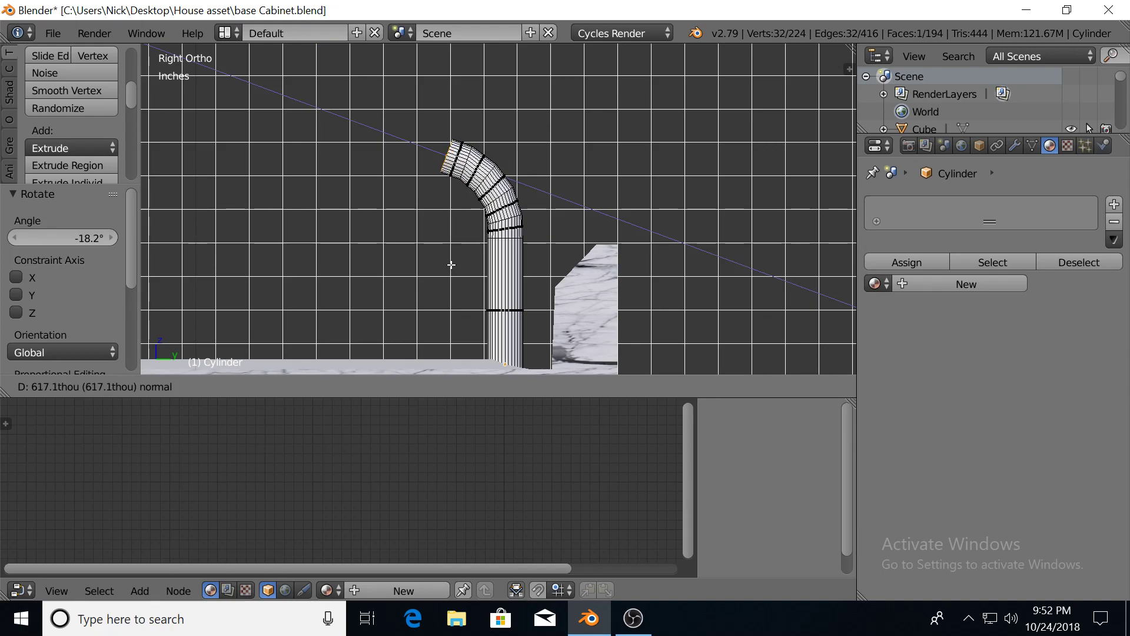
left_click(449, 261)
key("r")
left_click(470, 290)
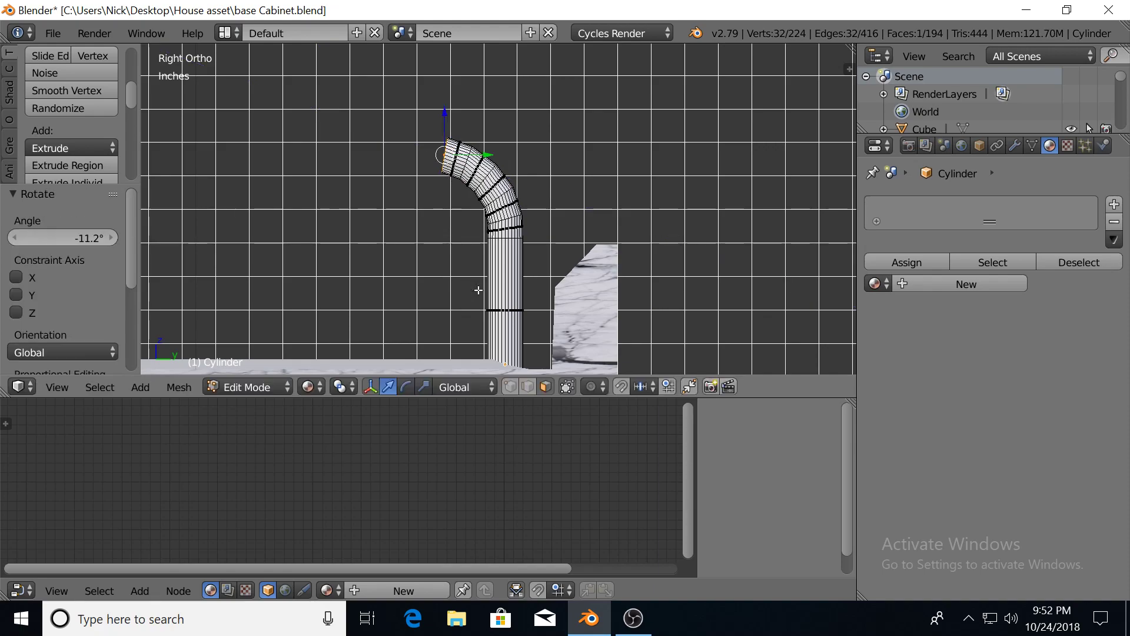
Carry the faucet arch over its crest with a 736 thou extrusion and another short segment, rotating the last end face -21.9°
key("e")
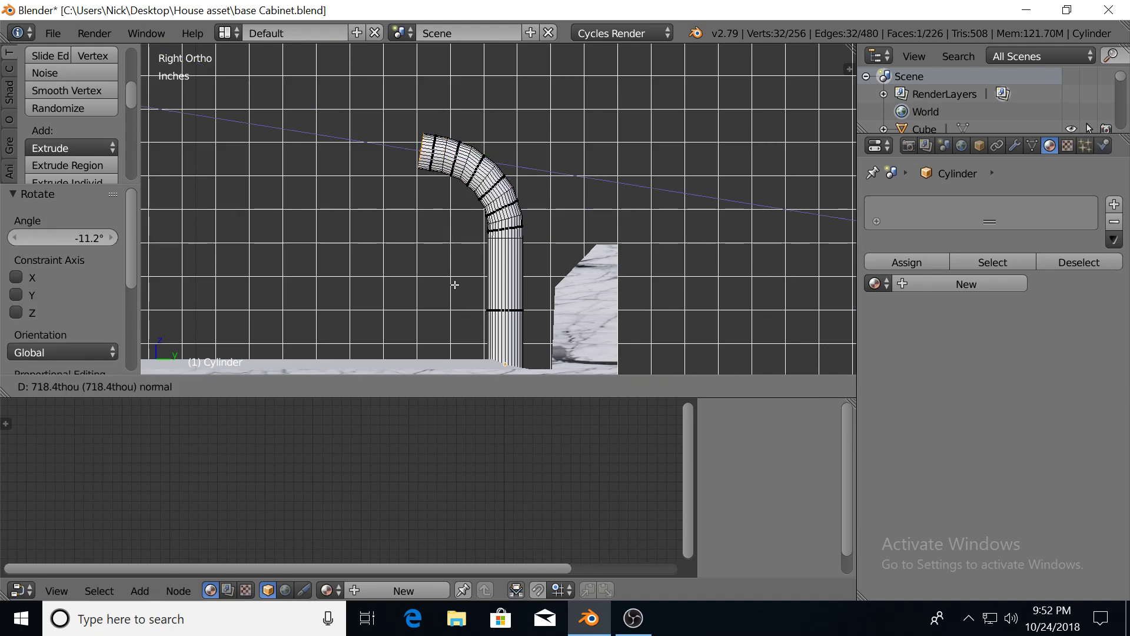
left_click(454, 284)
key("r")
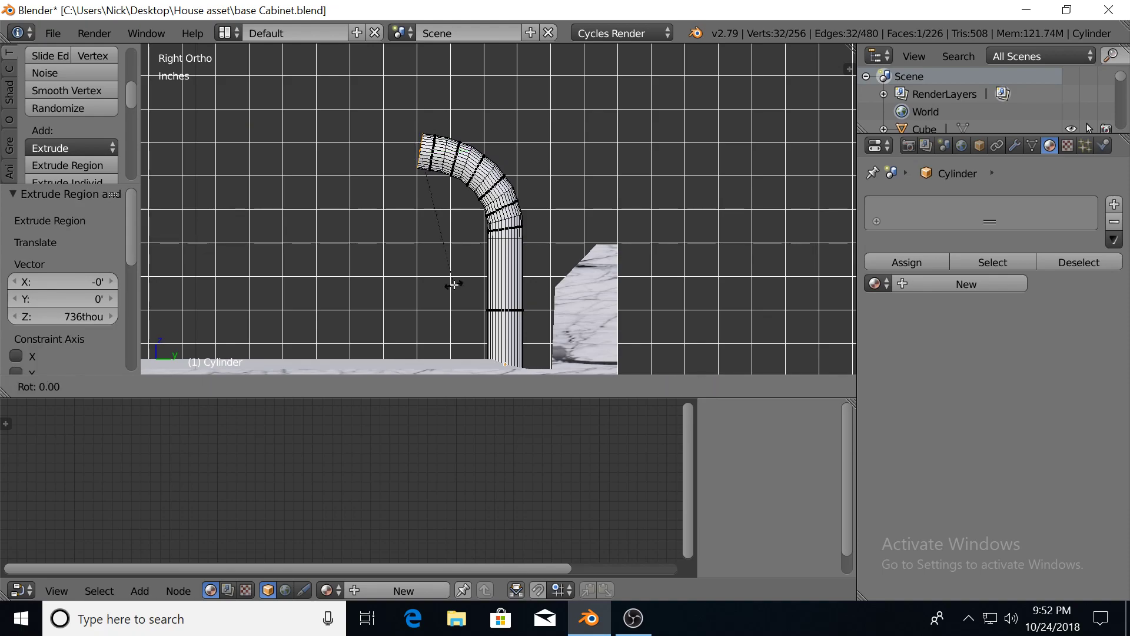
left_click(505, 278)
key("e")
left_click(477, 288)
key("r")
left_click(487, 240)
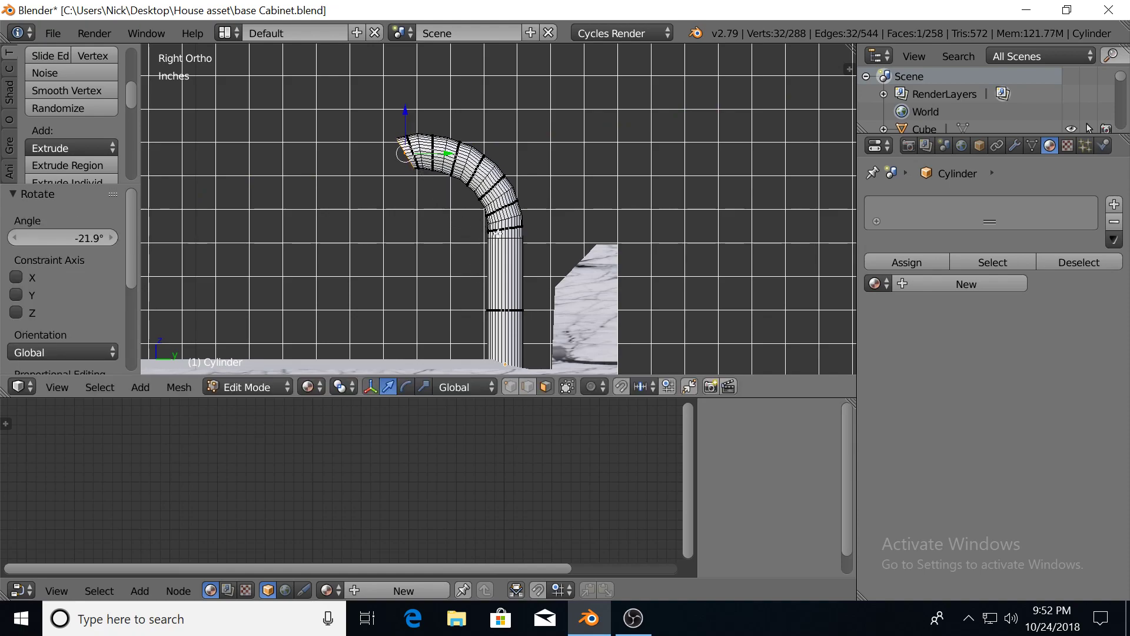
Curve the faucet arch downward with a 656 thou extrusion rotated -11.8° and a 471 thou extrusion rotated -17.4°
key("e")
left_click(477, 247)
key("r")
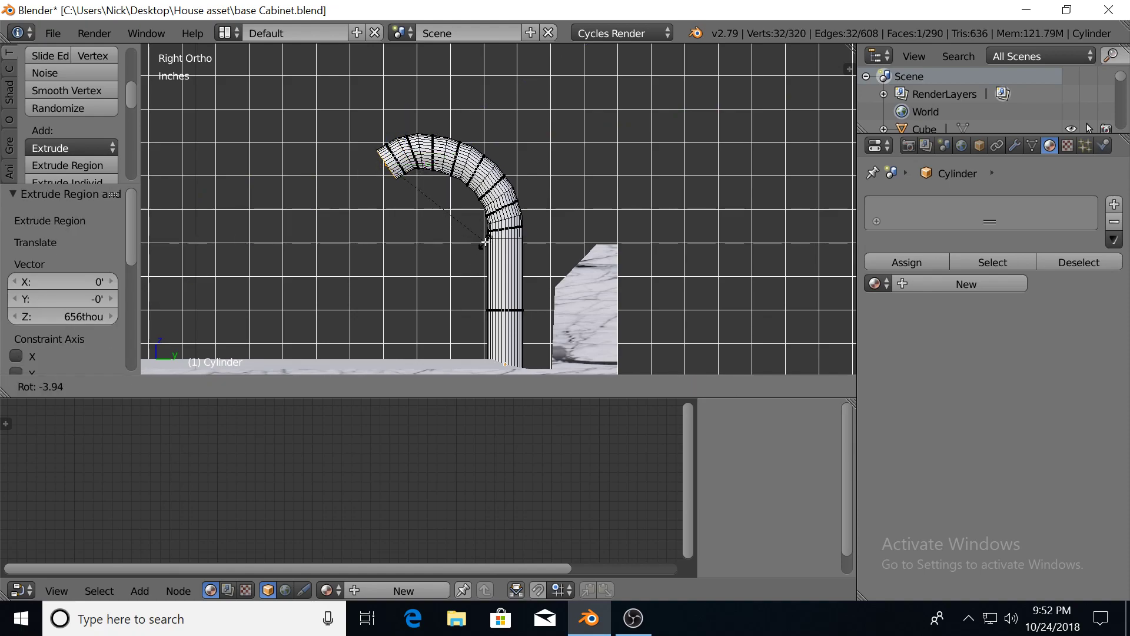
left_click(498, 234)
key("e")
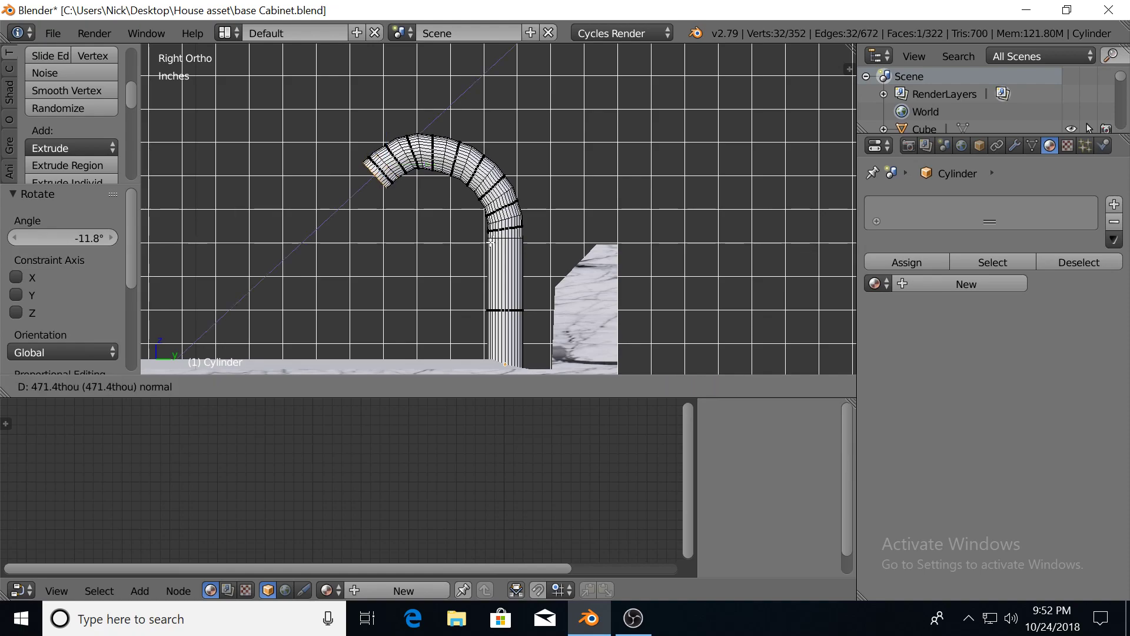
left_click(497, 234)
key("r")
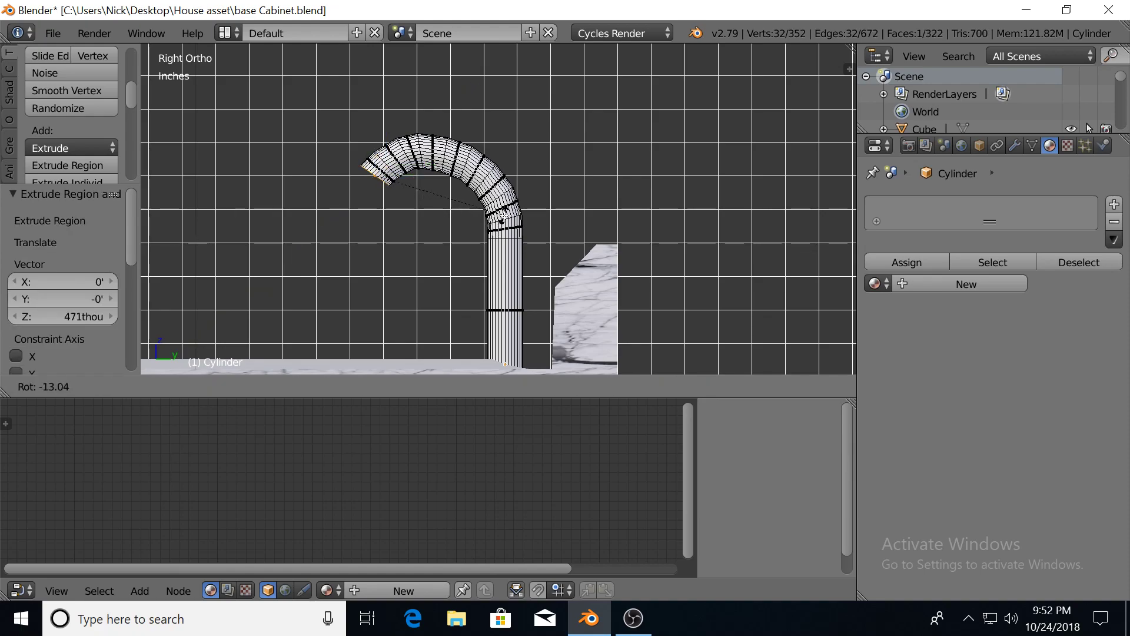
left_click(497, 212)
Extrude the descending end face 660 thou and rotate it -11.6°, and add a 233 thou extrusion rotated about -12°
key("e")
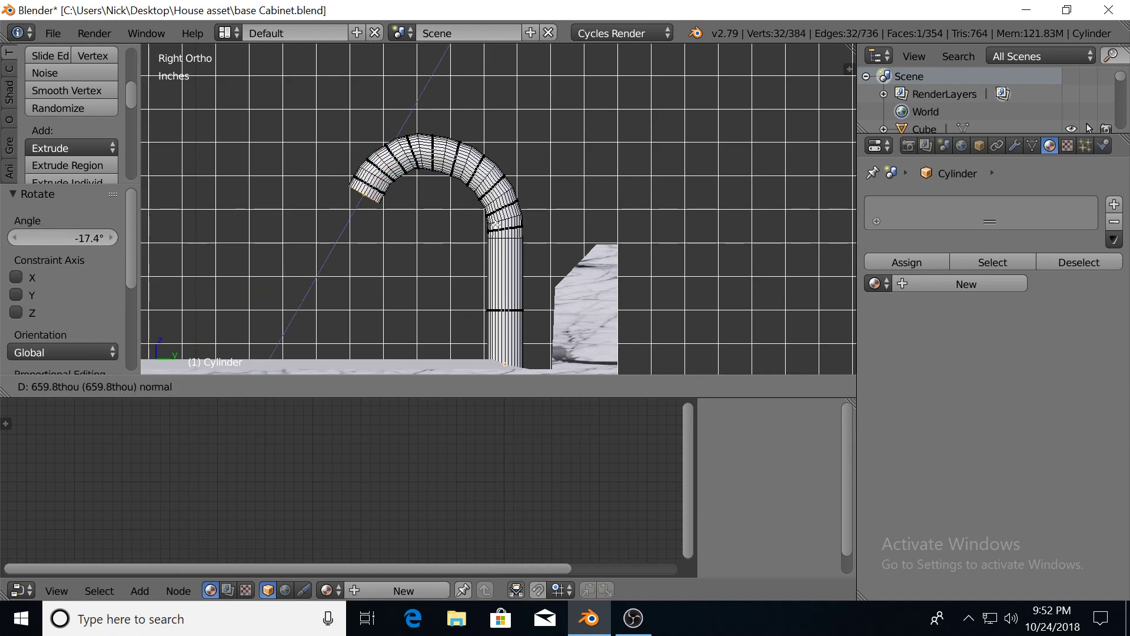
left_click(493, 225)
key("r")
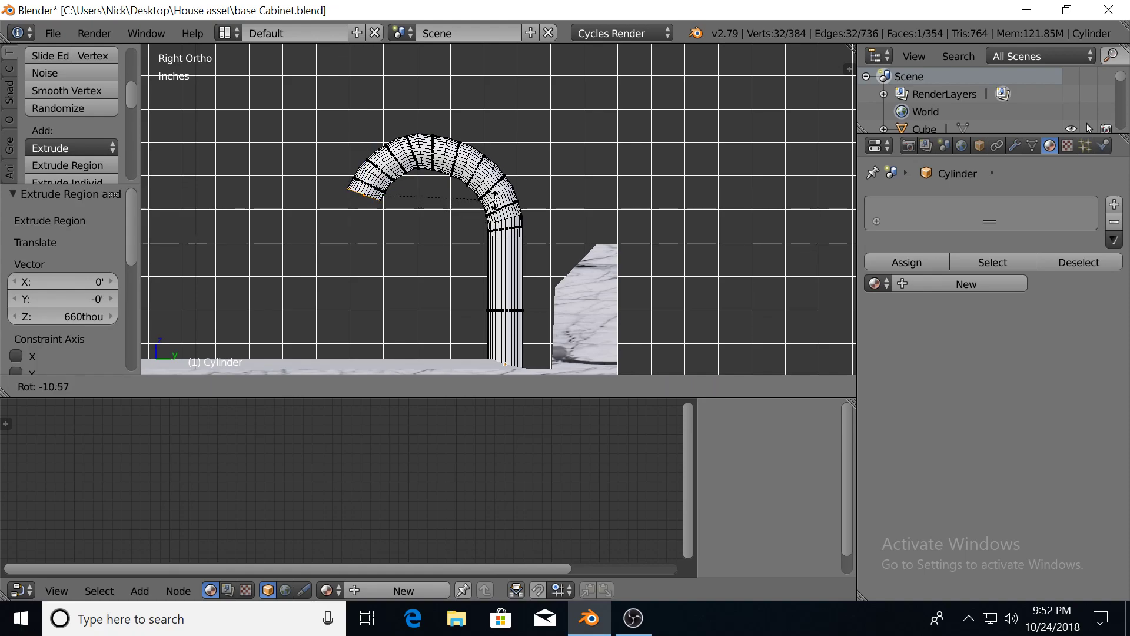
left_click(491, 203)
key("e")
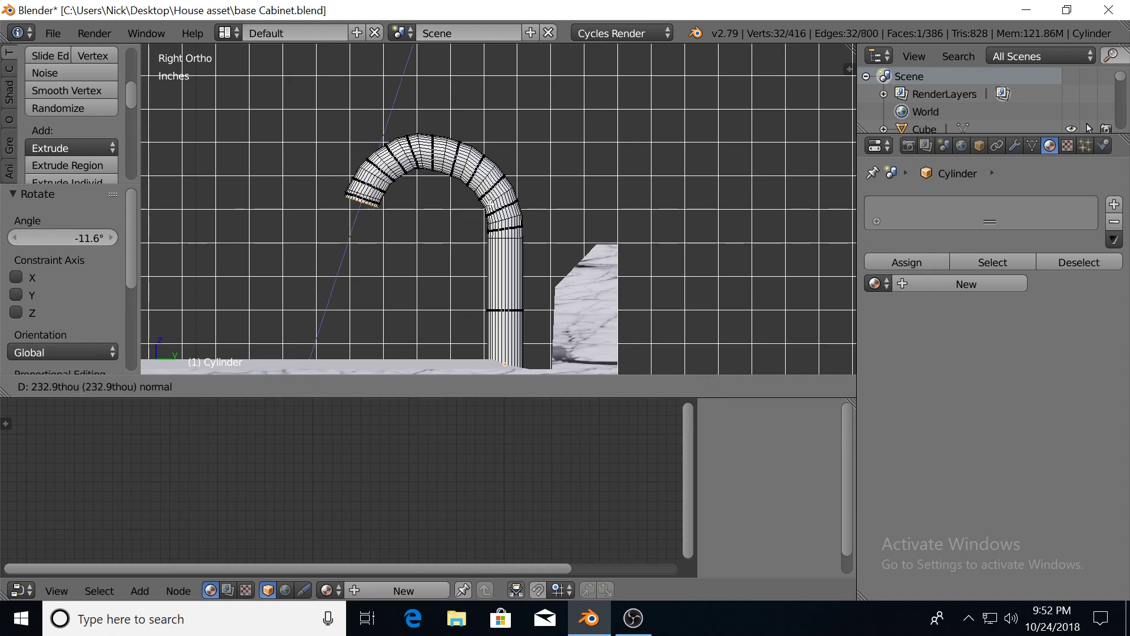
left_click(493, 200)
key("r")
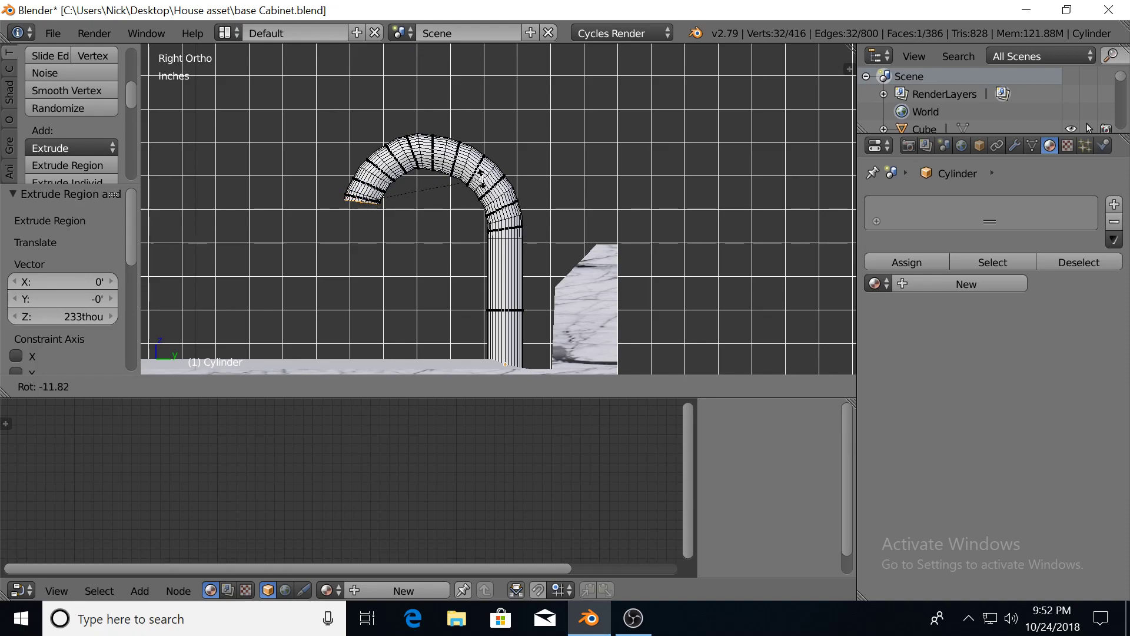
left_click(481, 177)
Lower the spout's end face 105 thou and rotate it -4.31°, and add a 229 thou extrusion rotated -1.96° to level the tip
left_click_drag(366, 159, 363, 163)
key("r")
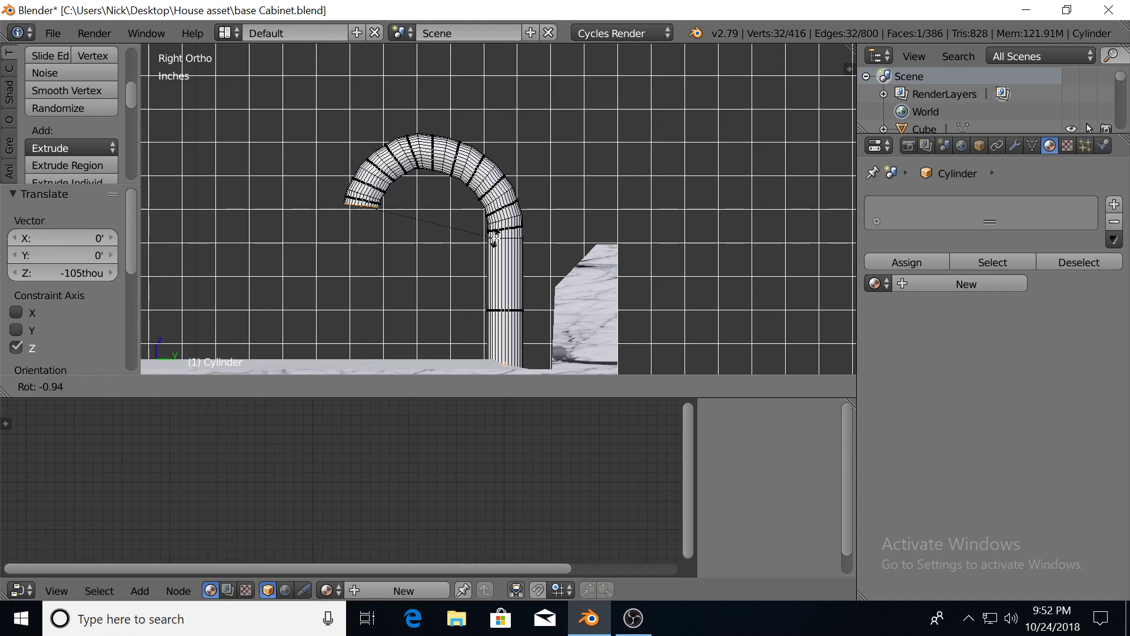
left_click(494, 231)
key("e")
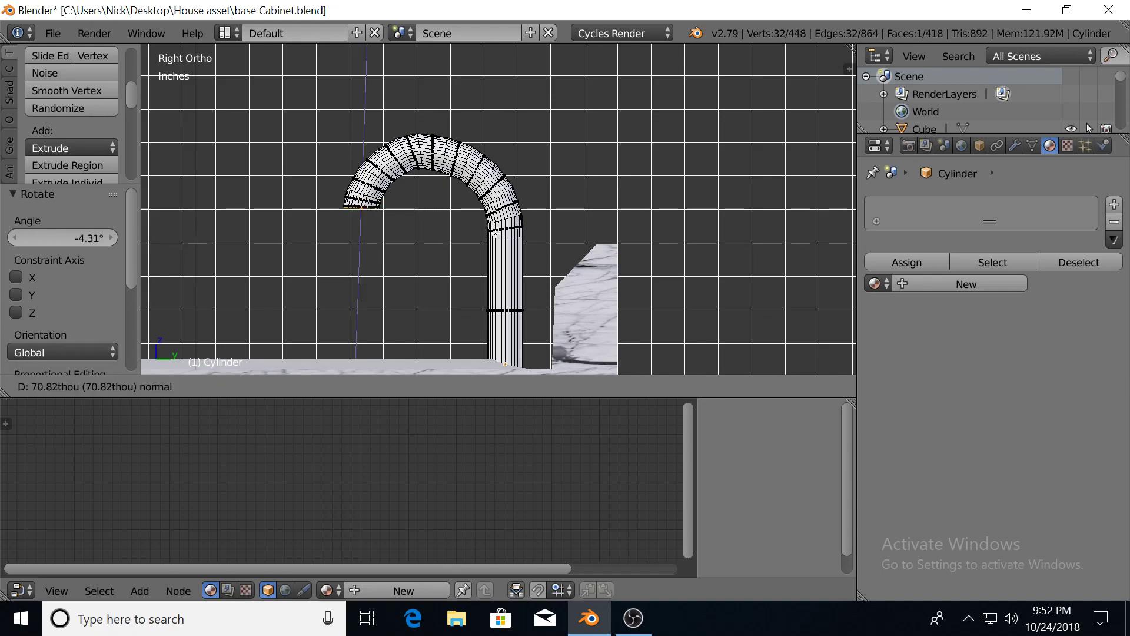
left_click(495, 237)
key("r")
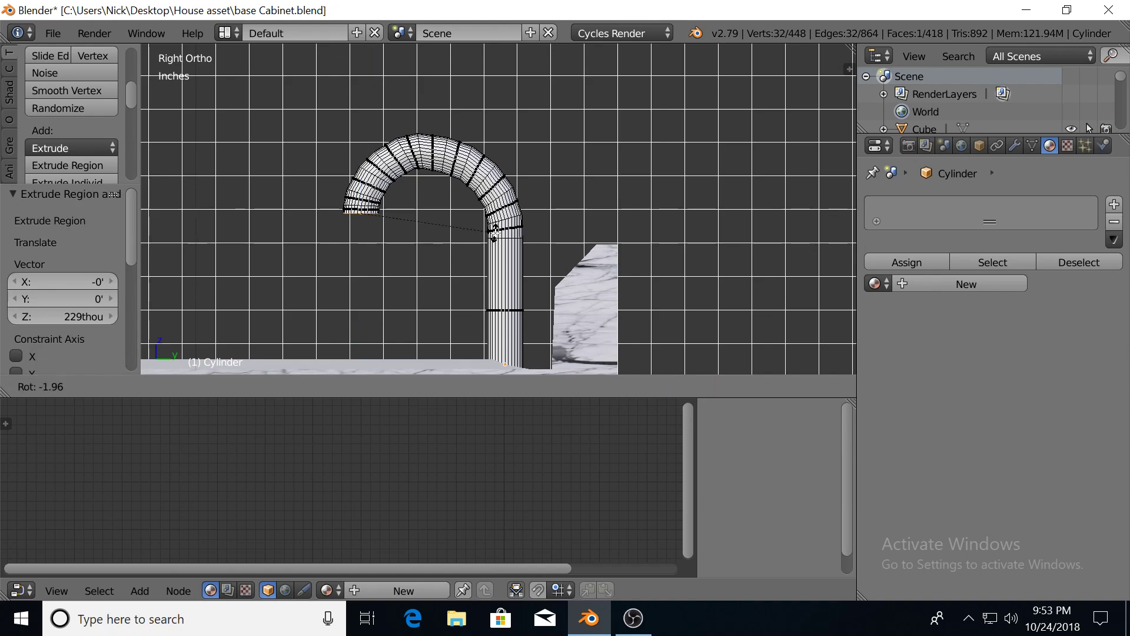
left_click(494, 234)
Form a wider nozzle at the spout's tip by extruding 87.7 thou, scaling the face by 1.324, and extruding 790 thou downward
middle_click_drag(363, 320, 409, 278)
key("KP_1")
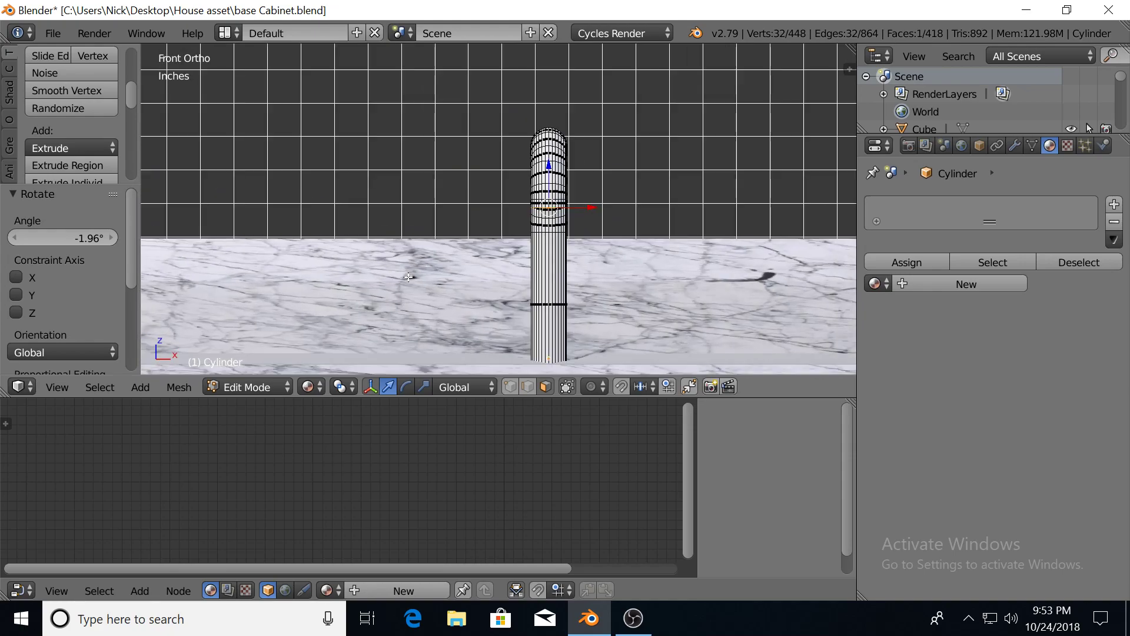
key("KP_3")
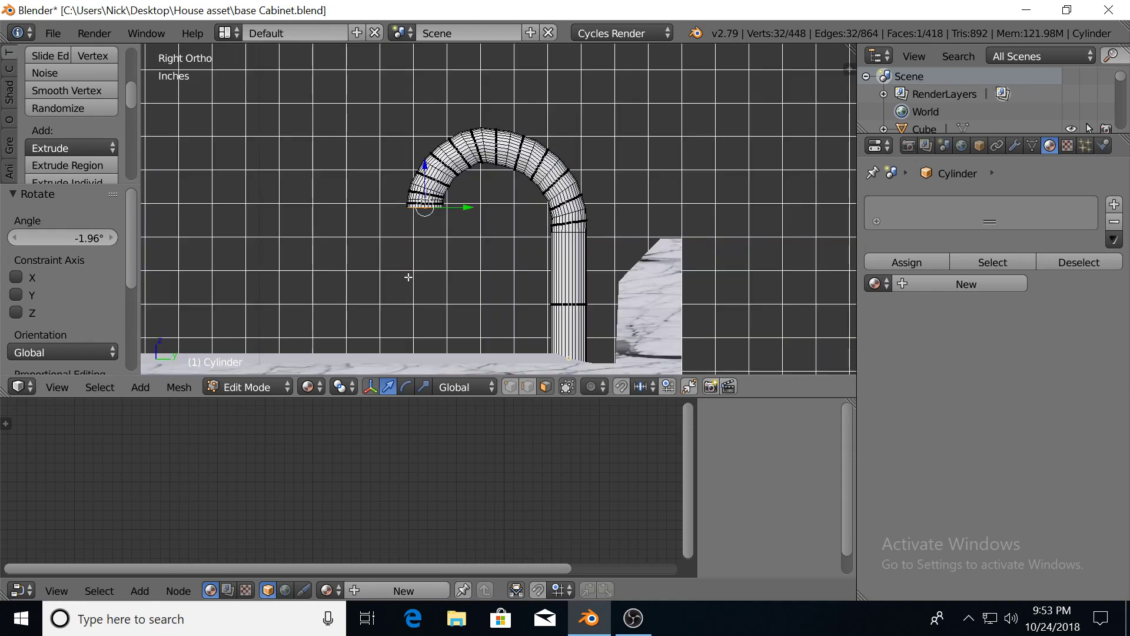
middle_click_drag(417, 278, 412, 263, "shift")
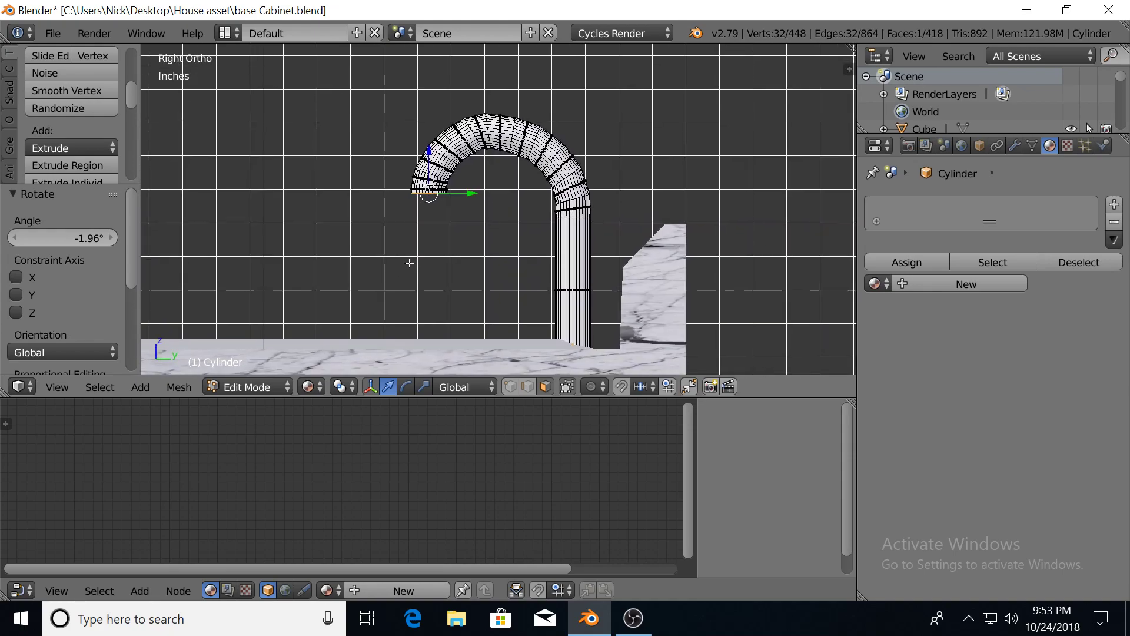
key("e")
left_click(478, 266)
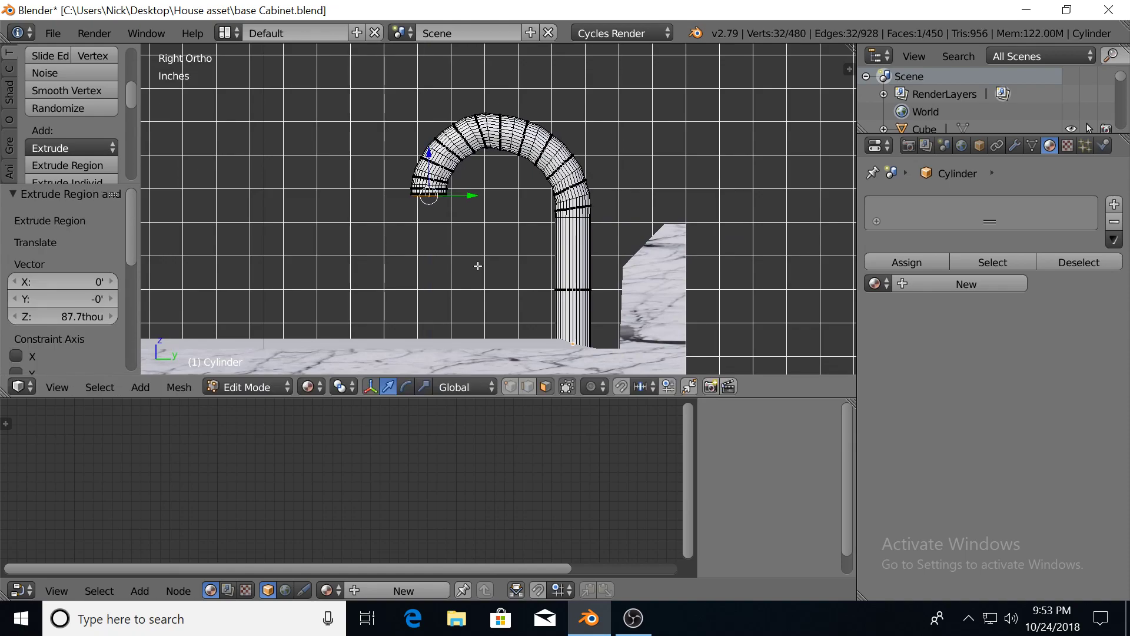
key("s")
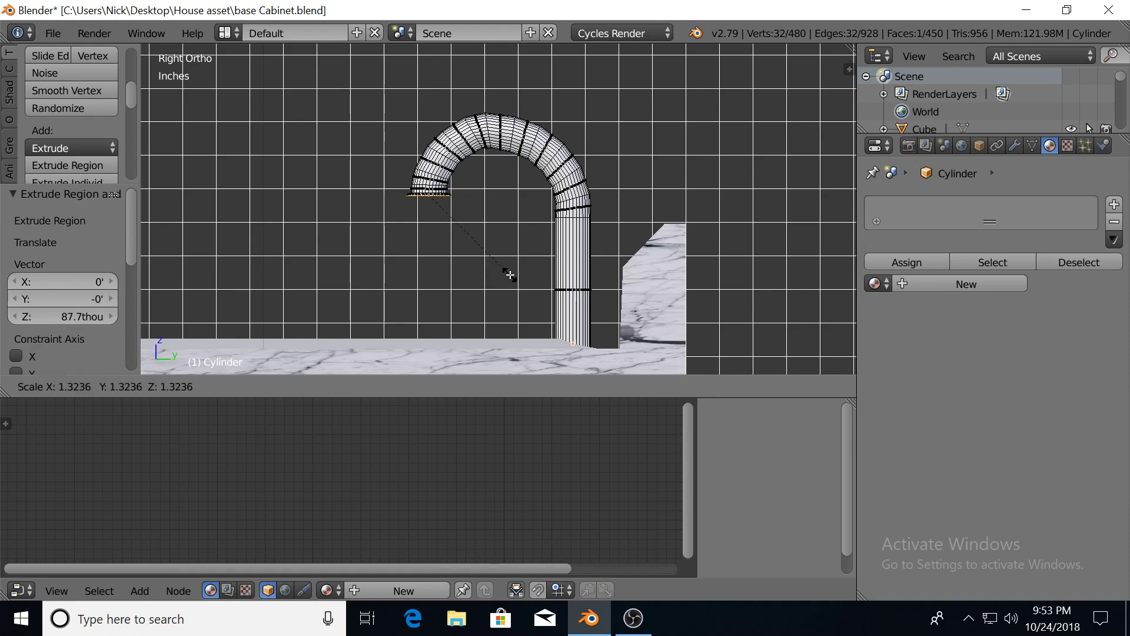
left_click(510, 275)
key("e")
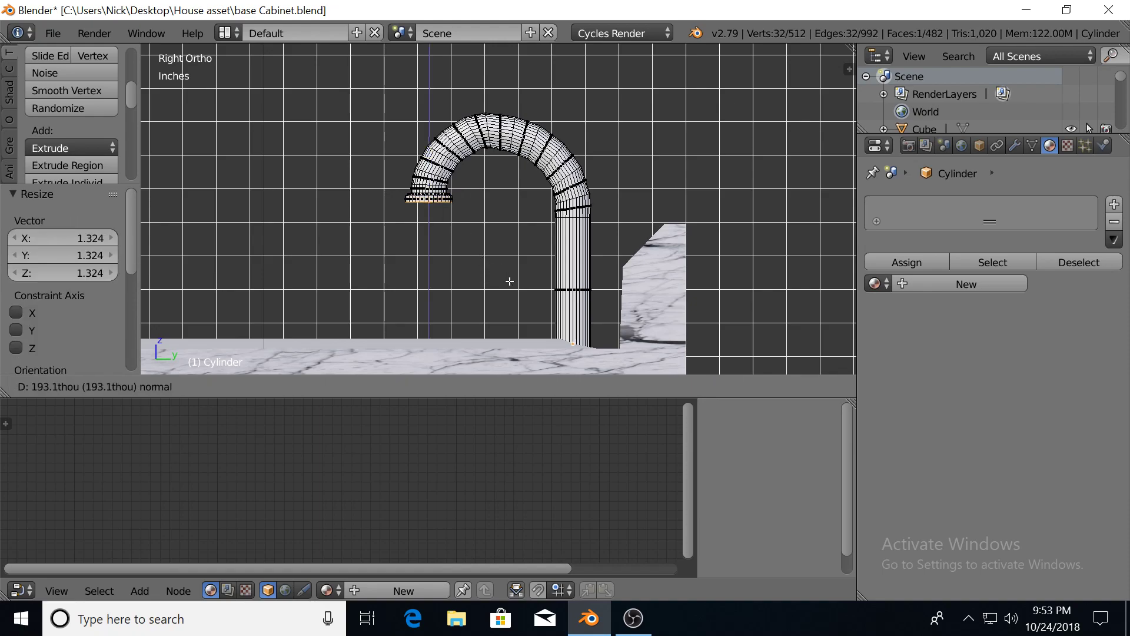
left_click(508, 301)
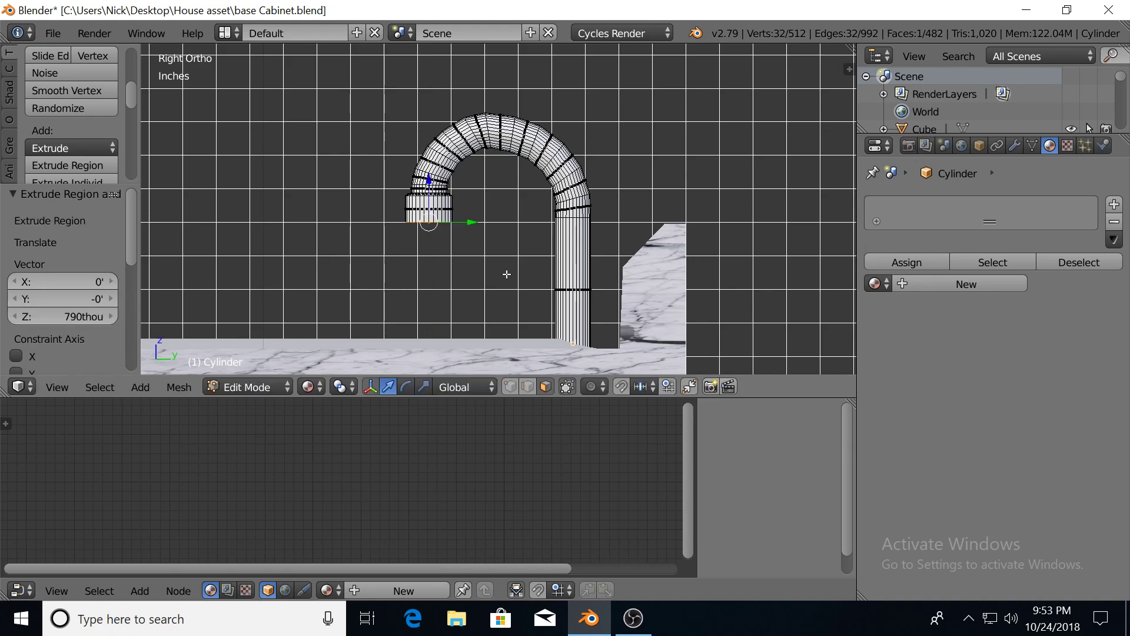
Inset the nozzle's bottom face with a thickness of 1.251 inches and scale it by 0.886 in wireframe display
scroll(500, 272, "up", 1)
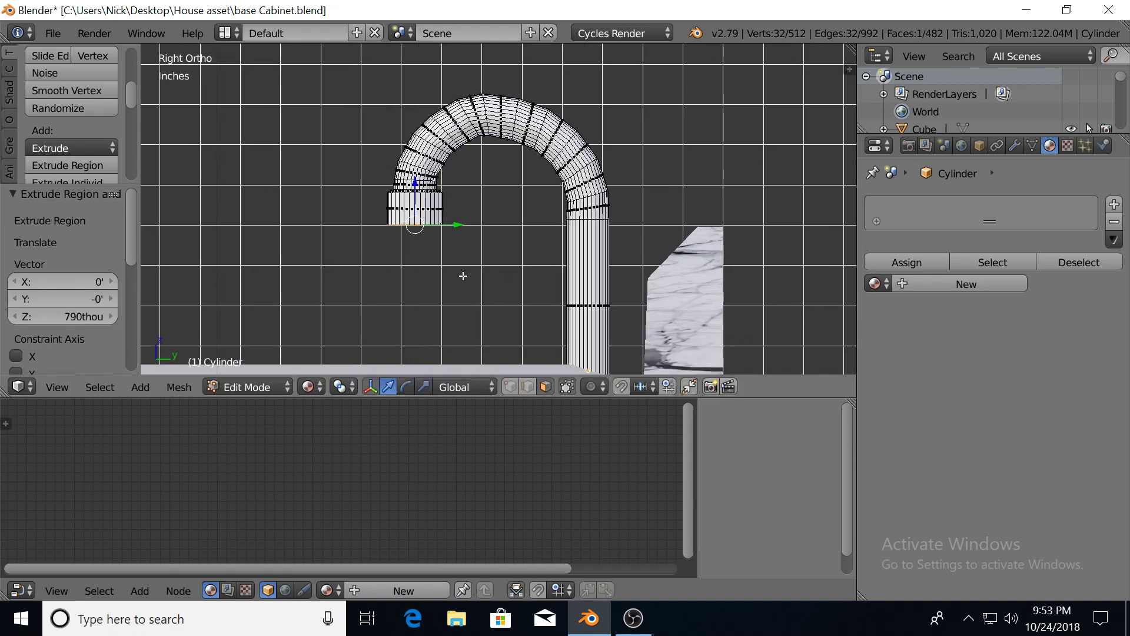
middle_click_drag(499, 272, 539, 278)
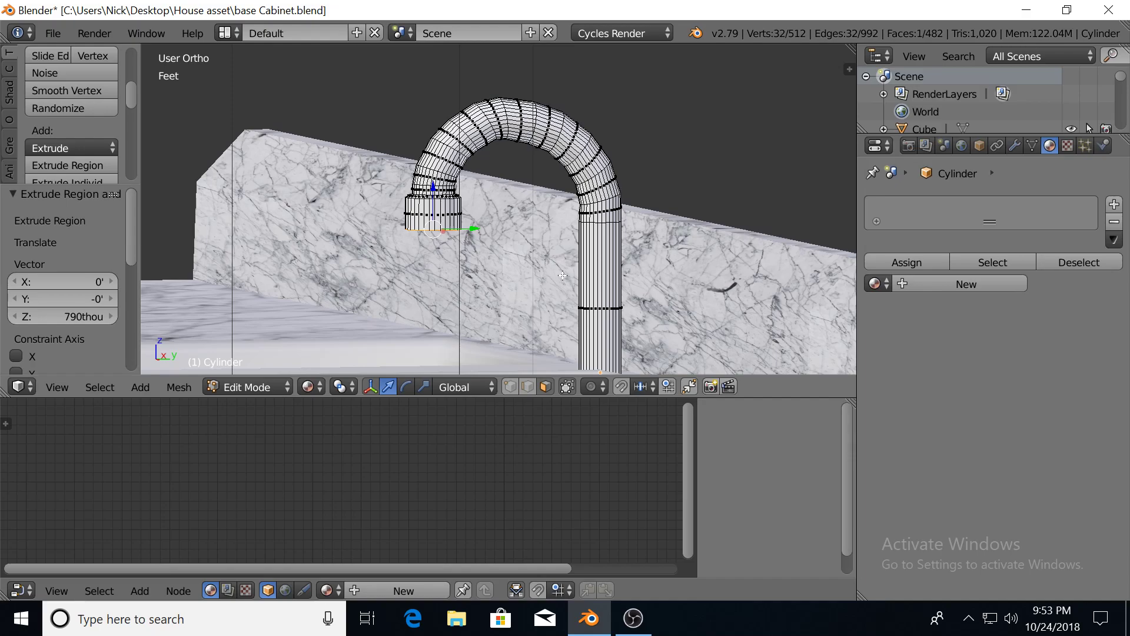
middle_click_drag(423, 265, 470, 263)
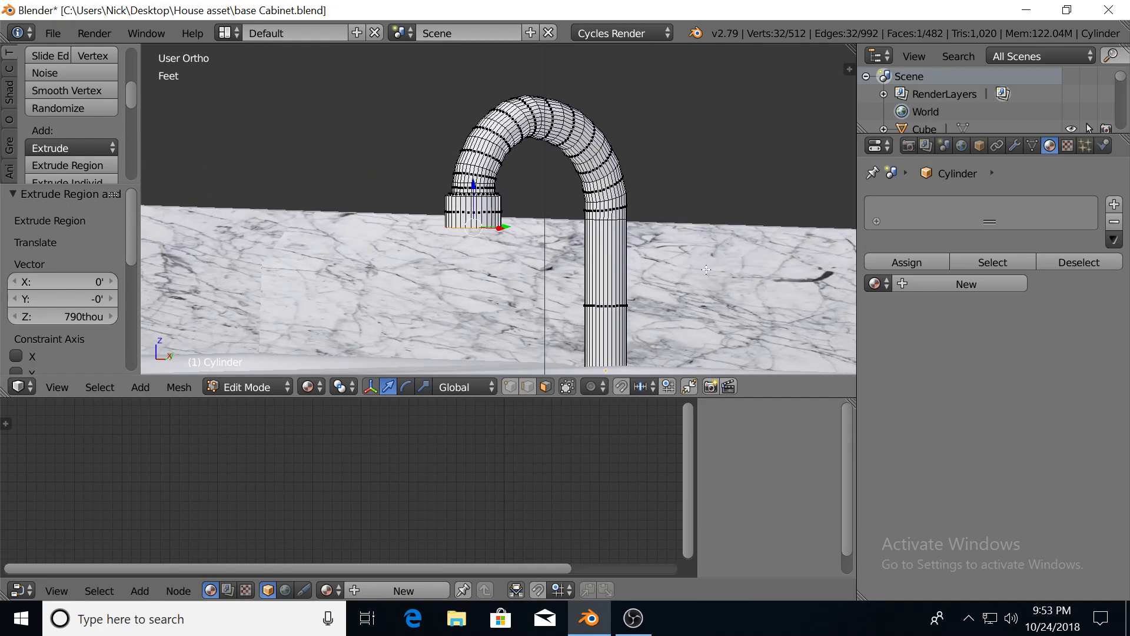
key("i")
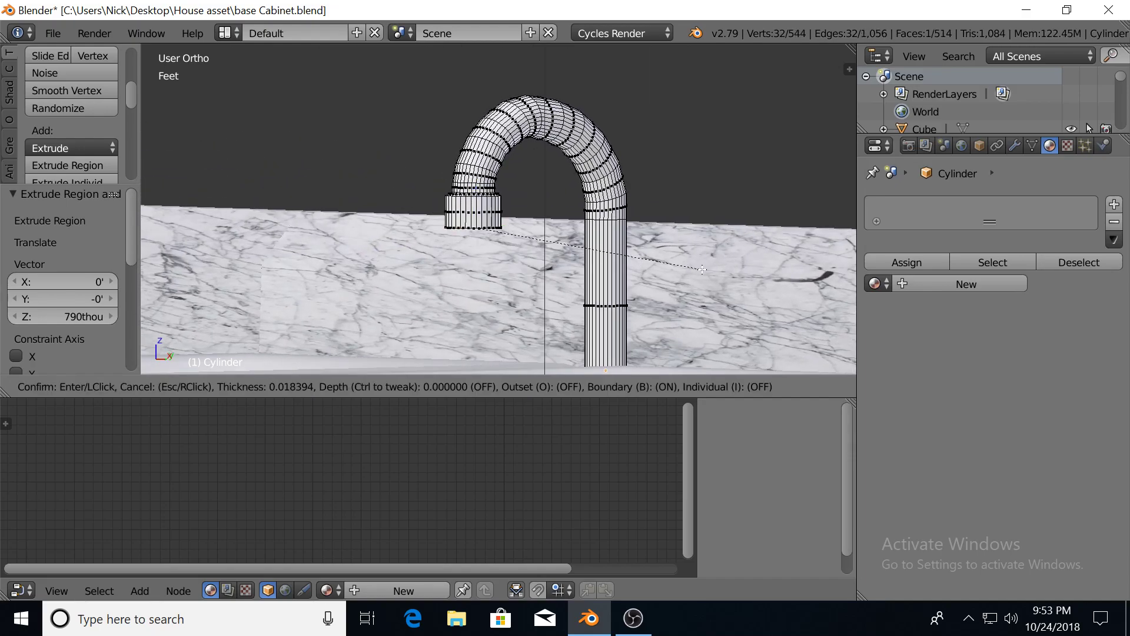
left_click(662, 262)
mouse_move(662, 261)
middle_mouse_down()
mouse_move(598, 250)
mouse_move(587, 209)
middle_mouse_up()
scroll(598, 244, "up", 2)
key("z")
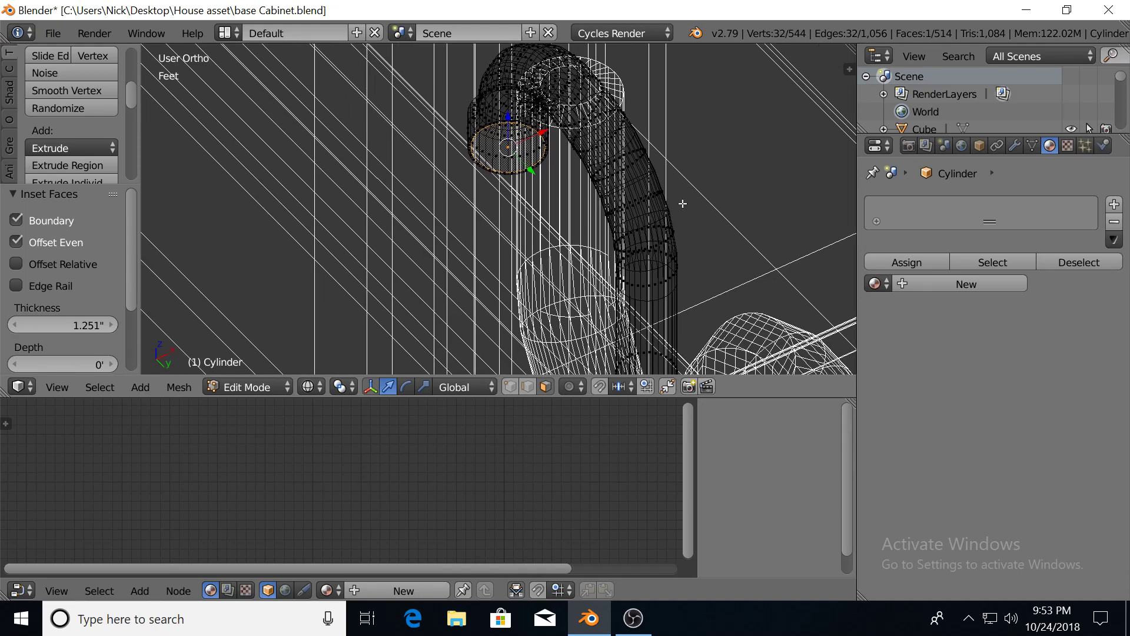
key("s")
left_click(661, 201)
Lower the inset bottom face of the faucet nozzle by 111 thou along Z
middle_click_drag(661, 201, 637, 217)
middle_click_drag(502, 174, 493, 186)
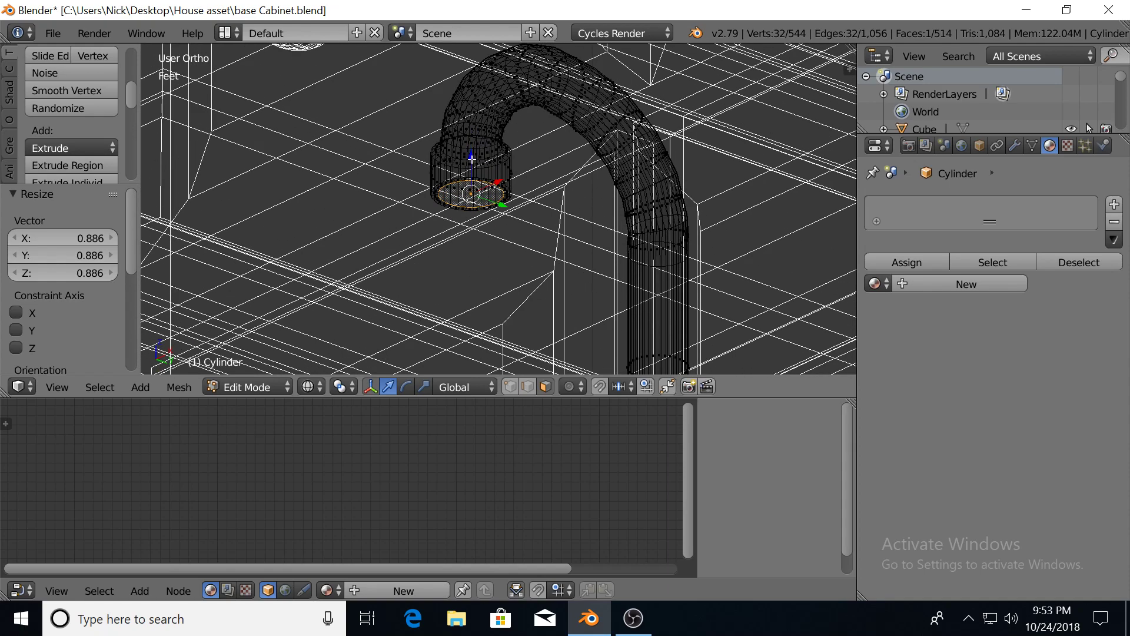
key("g")
key("z")
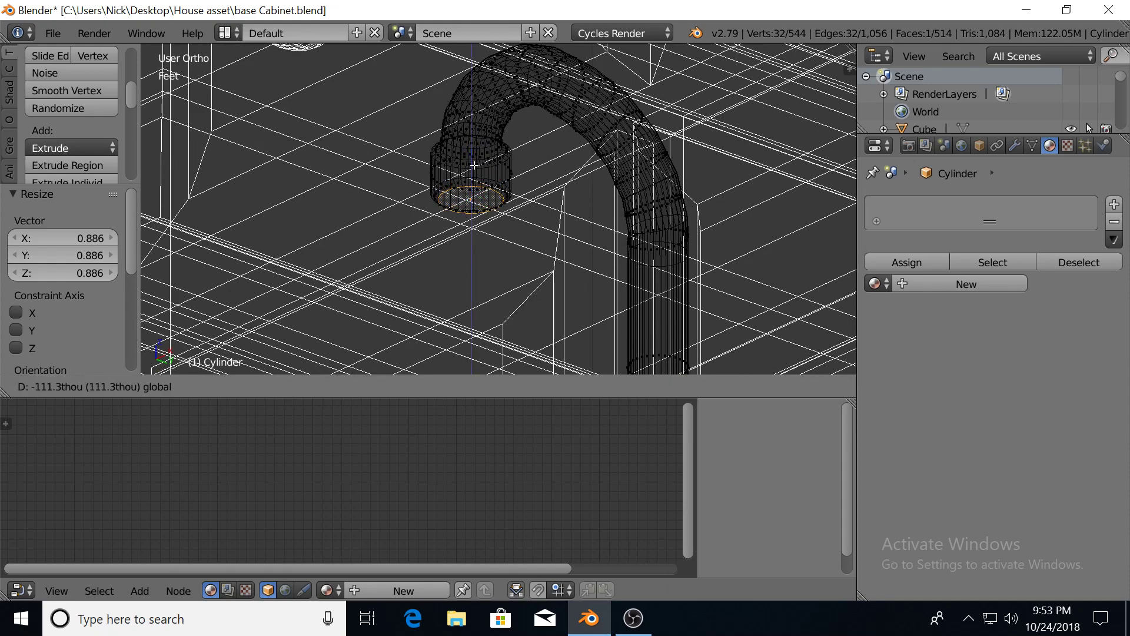
left_click(474, 165)
Inset the nozzle's bottom face with a thickness of 2.641 inches, lower it 134 thou, and return to solid display
key("i")
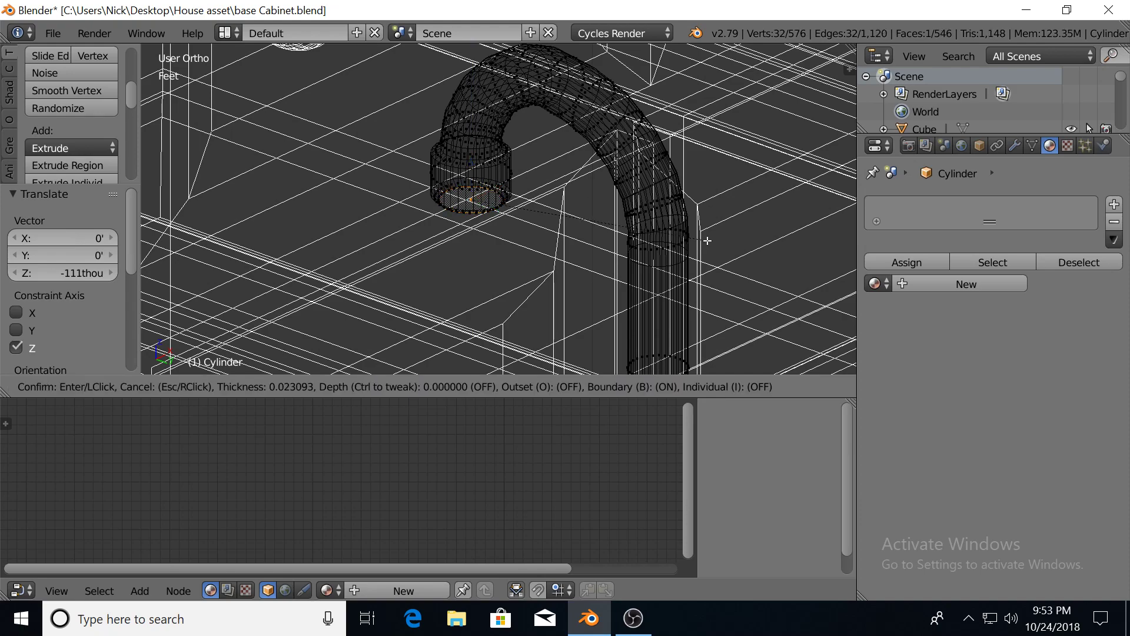
left_click(458, 176)
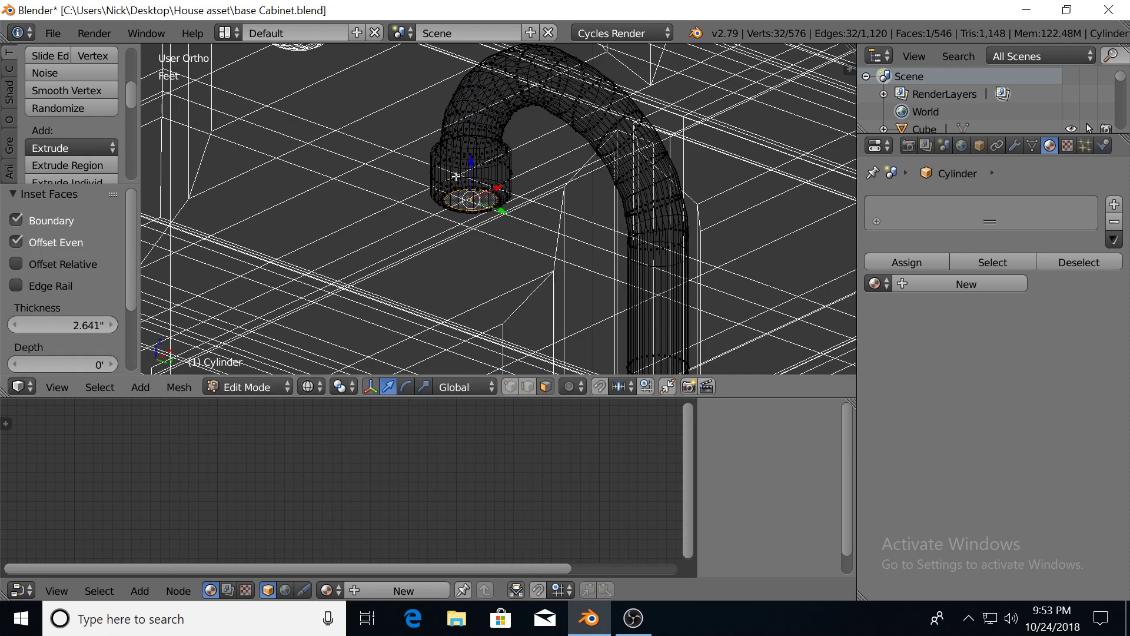
key("g")
key("z")
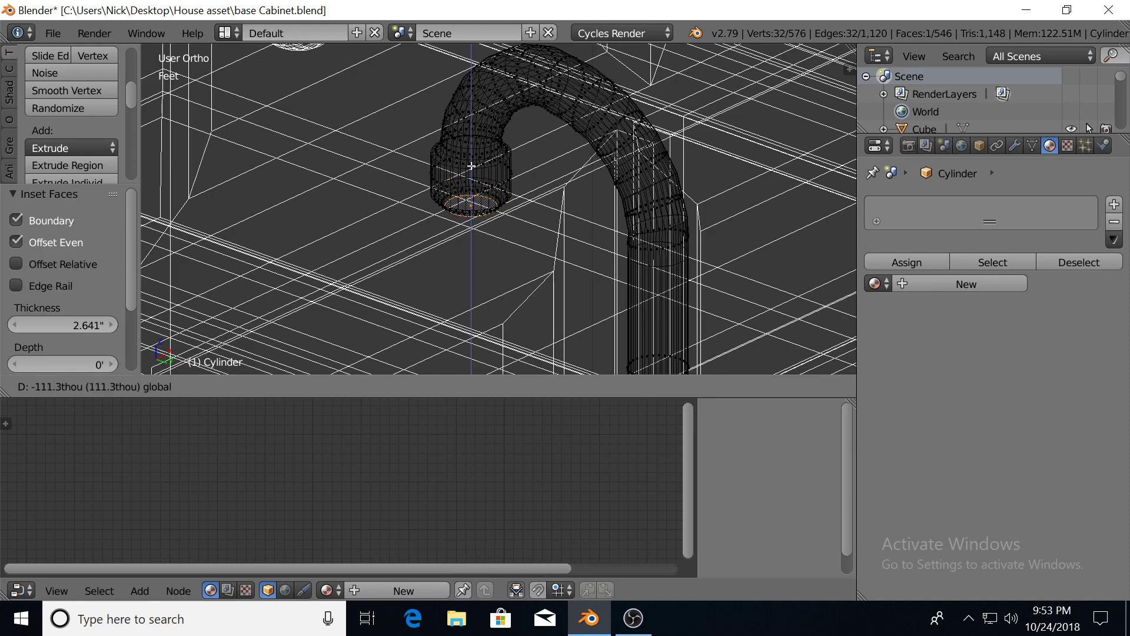
left_click(472, 167)
scroll(542, 161, "down", 2)
key("z")
scroll(541, 161, "down", 1)
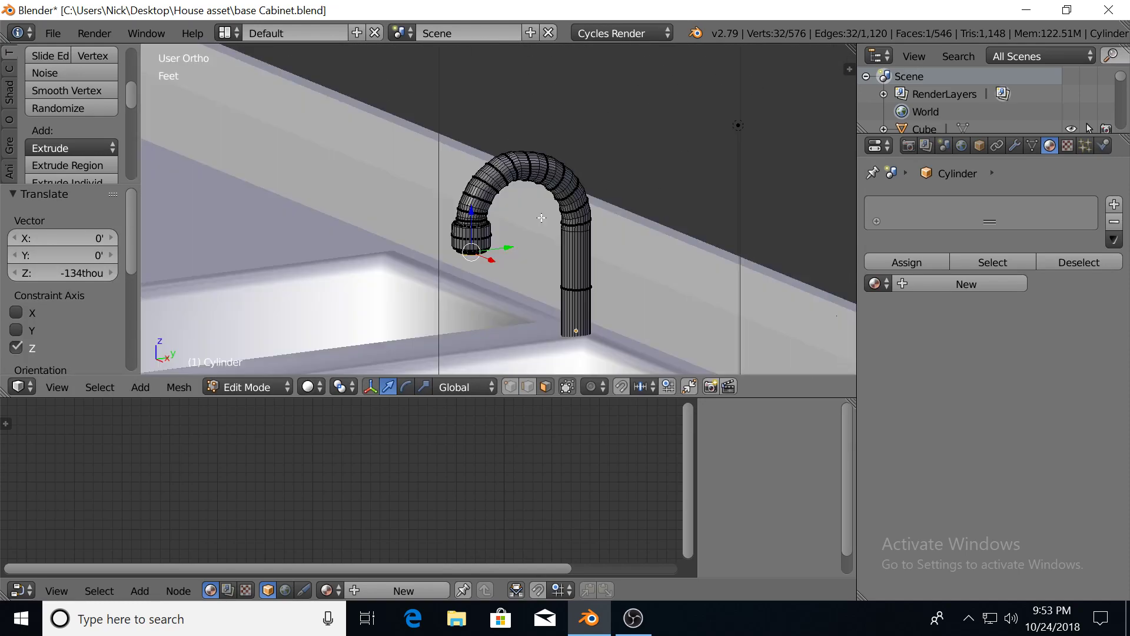
scroll(522, 239, "up", 1)
scroll(45, 139, "down", 5)
scroll(52, 166, "up", 10)
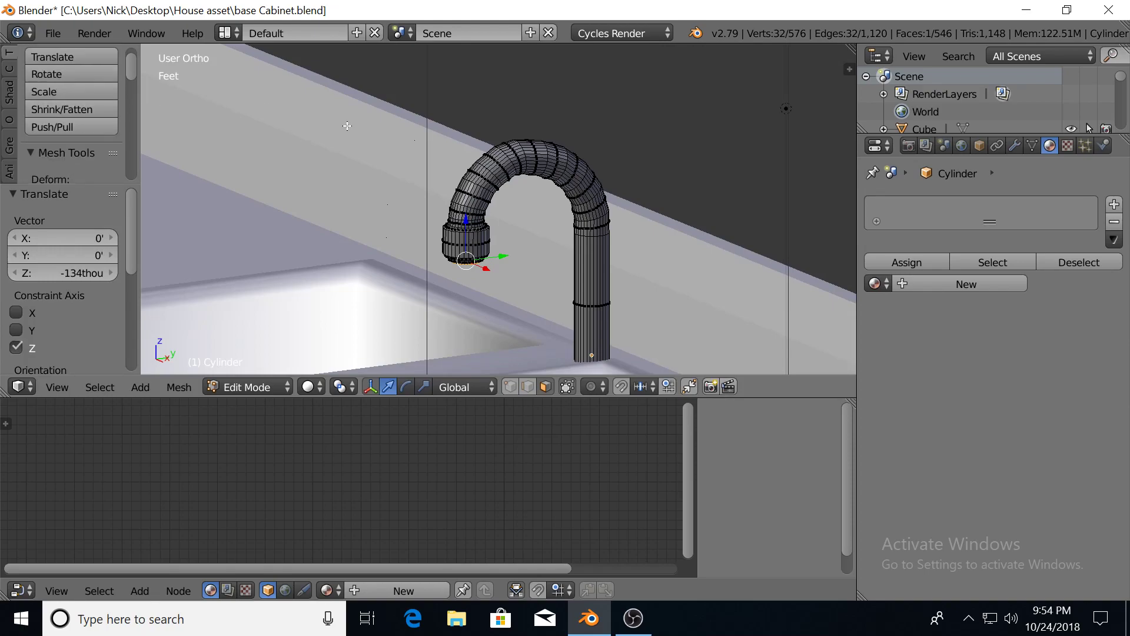
Leave mesh editing and apply smooth shading to the faucet
key("Tab")
scroll(55, 146, "down", 3)
scroll(43, 155, "down", 3)
left_click(52, 119)
Select the faucet at the back of the sink and raise it 389 thou along Z
middle_click_drag(467, 273, 557, 238)
right_click(560, 231)
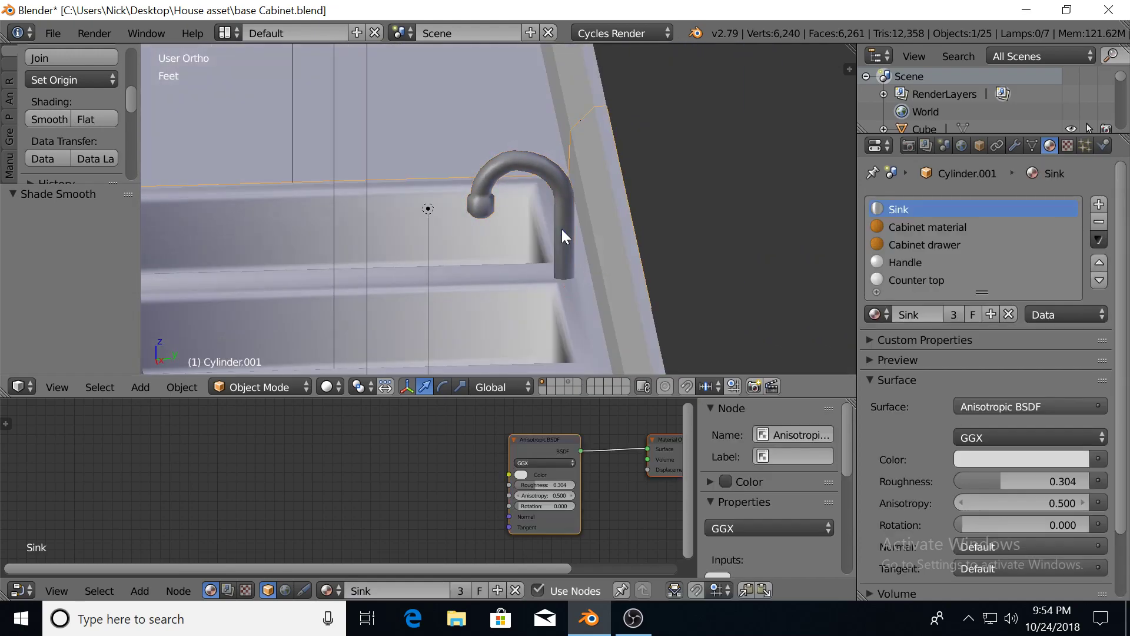
right_click(564, 232)
left_click_drag(566, 234, 563, 225)
Edit the faucet mesh and inset the nozzle's tip face with a thickness of 1.404 inches
middle_click_drag(564, 224, 476, 218)
scroll(550, 235, "up", 4)
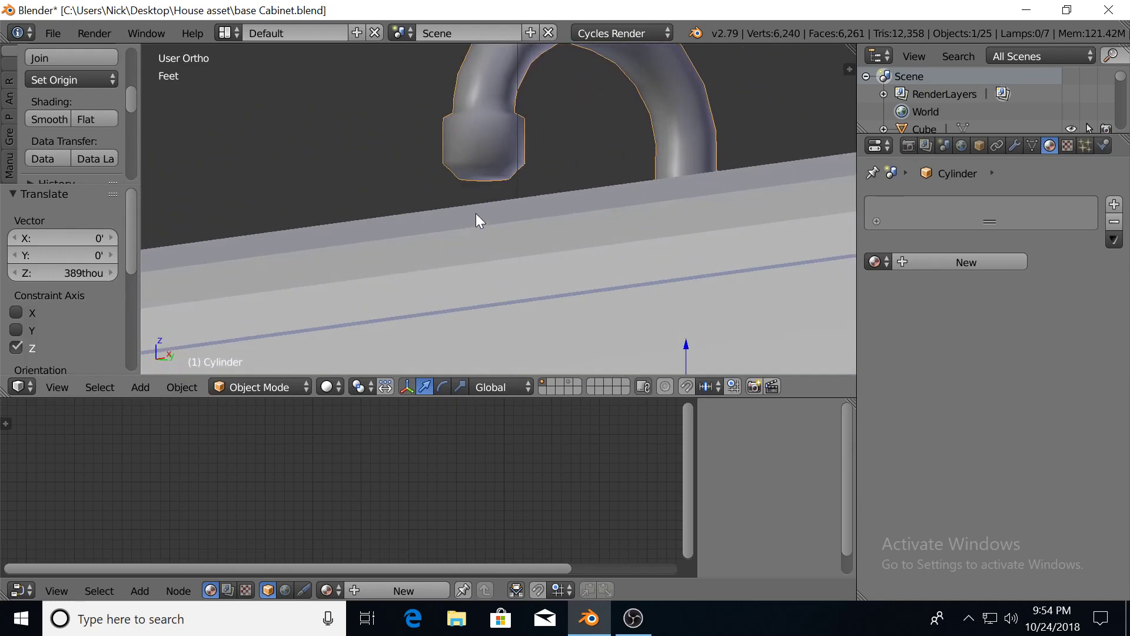
key("Tab")
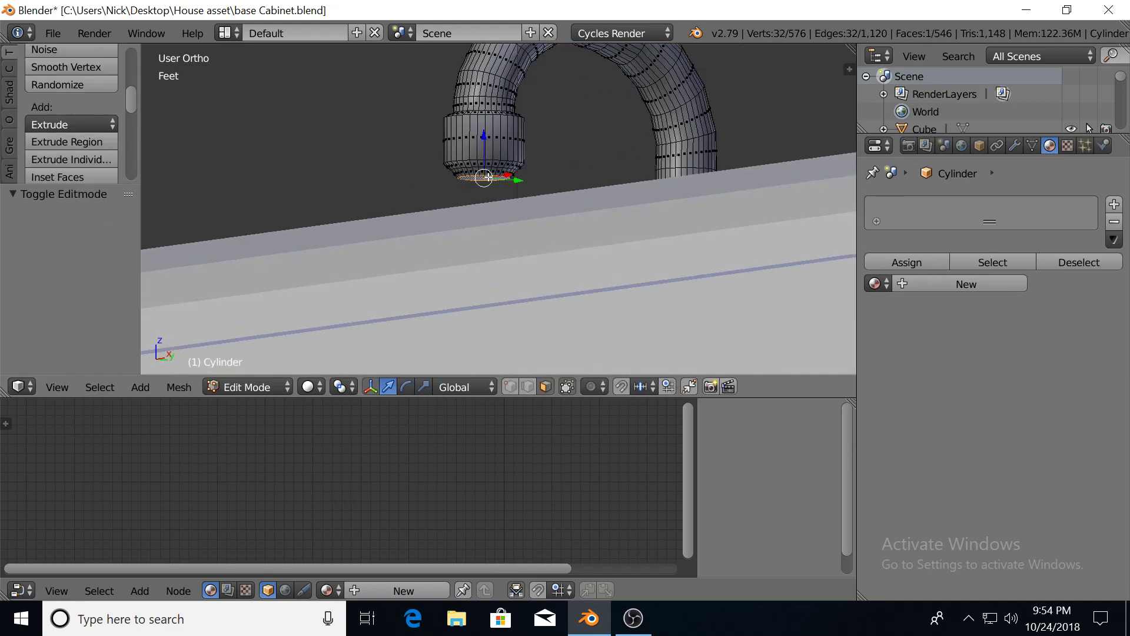
key("i")
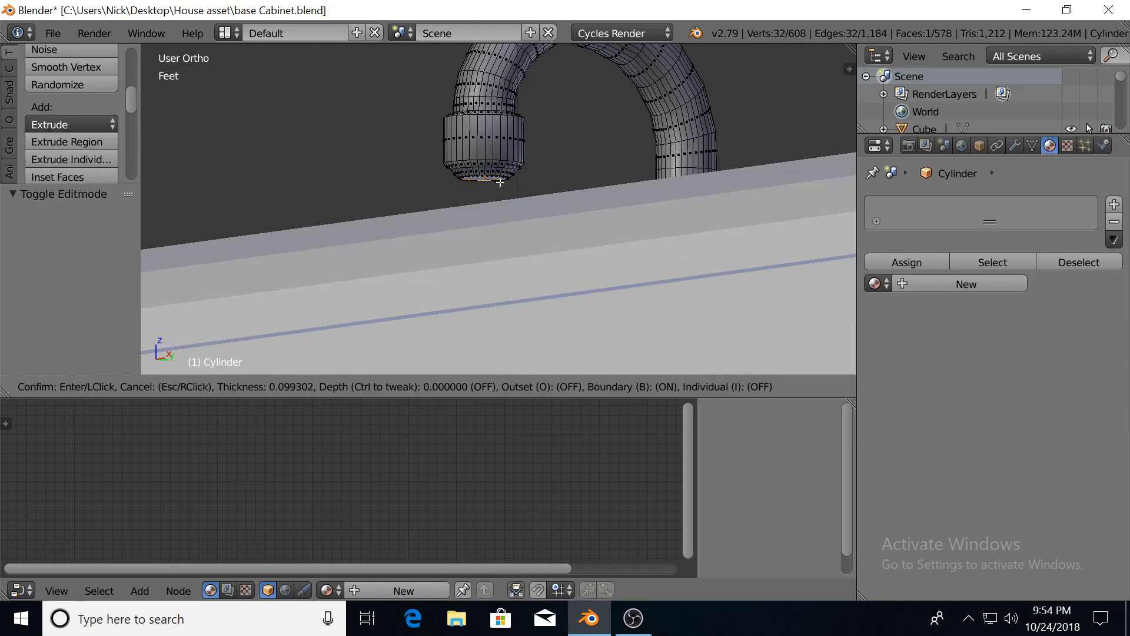
left_click(489, 180)
Extrude the nozzle's inset tip face and raise it 357 thou to recess the opening
key("e")
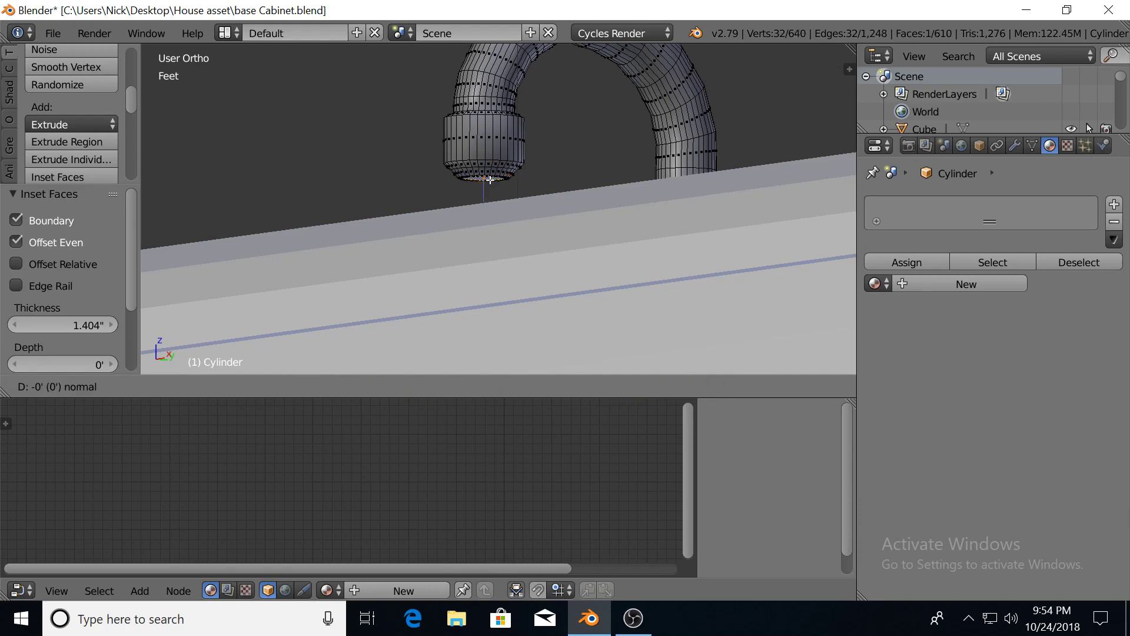
left_click(489, 179)
key("g")
key("z")
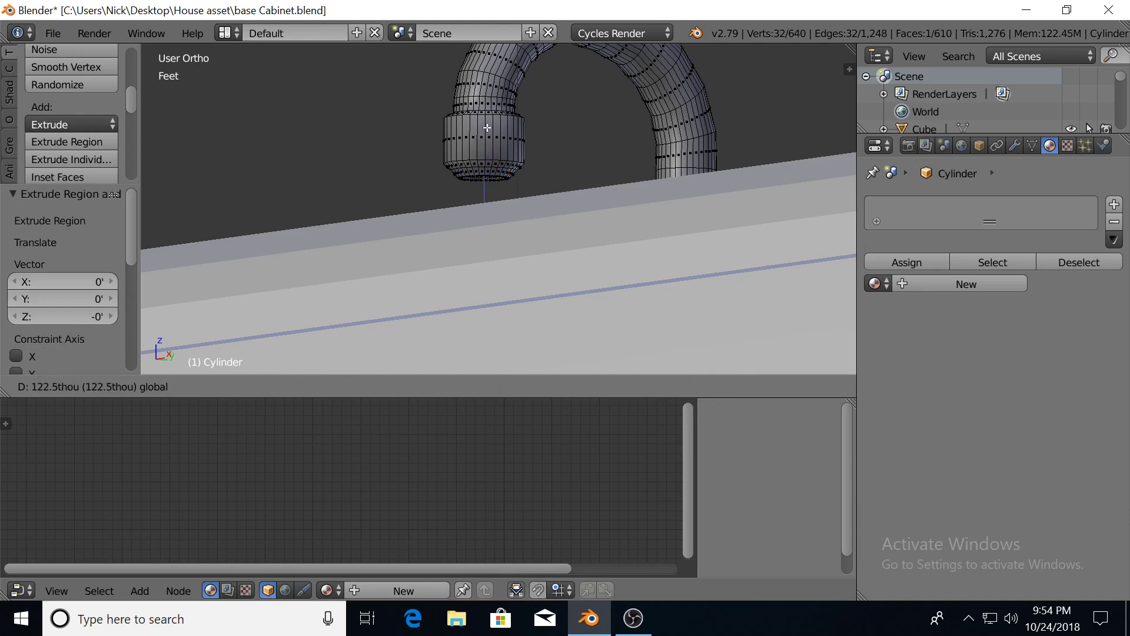
left_click(487, 114)
Delete the recessed end face inside the nozzle to leave its outlet open
middle_click_drag(565, 167, 557, 174)
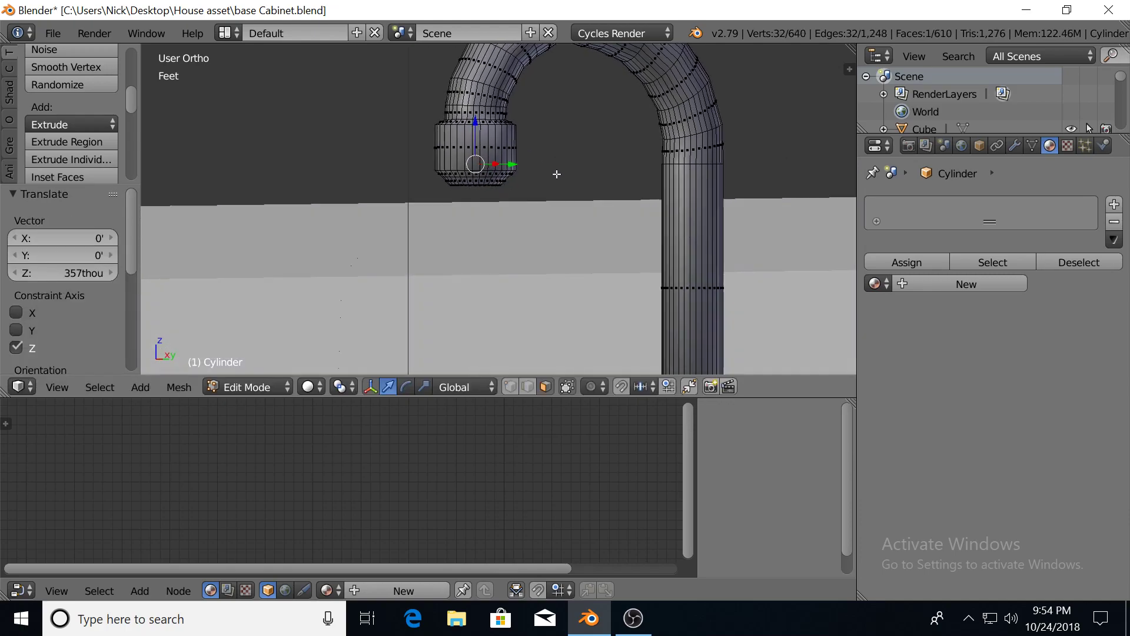
key("x")
left_click(557, 174)
Examine the faucet in perspective and preview it with the sink in rendered display, then return to solid display
middle_click_drag(620, 208, 596, 186)
scroll(515, 209, "up", 8)
key("KP_5")
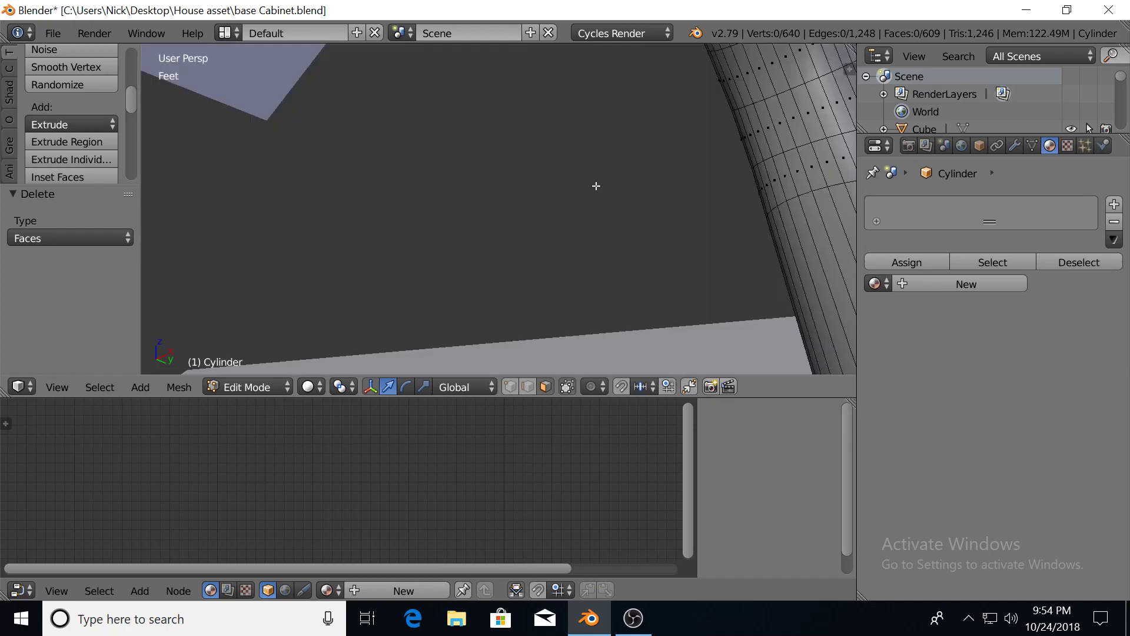
scroll(636, 160, "down", 3)
mouse_move(545, 225)
middle_mouse_down()
mouse_move(537, 189)
mouse_move(572, 147)
mouse_move(542, 270)
mouse_move(572, 290)
mouse_move(529, 240)
mouse_move(479, 249)
mouse_move(598, 320)
mouse_move(630, 286)
mouse_move(621, 315)
mouse_move(614, 302)
middle_mouse_up()
scroll(627, 301, "down", 11)
key("Tab")
key("shift+z")
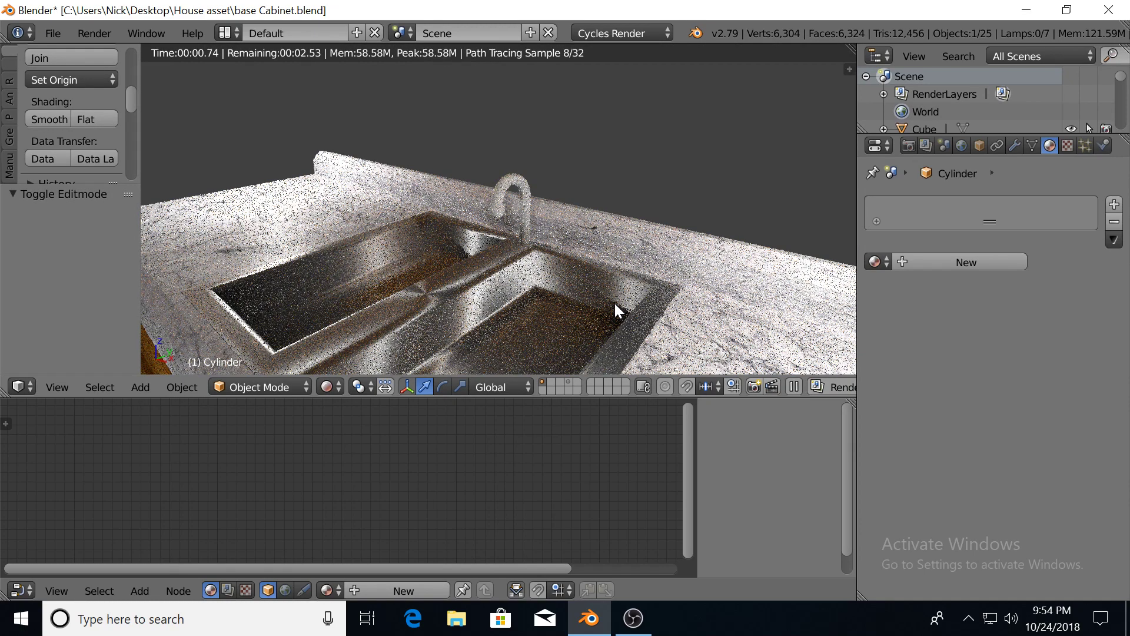
key("shift+z")
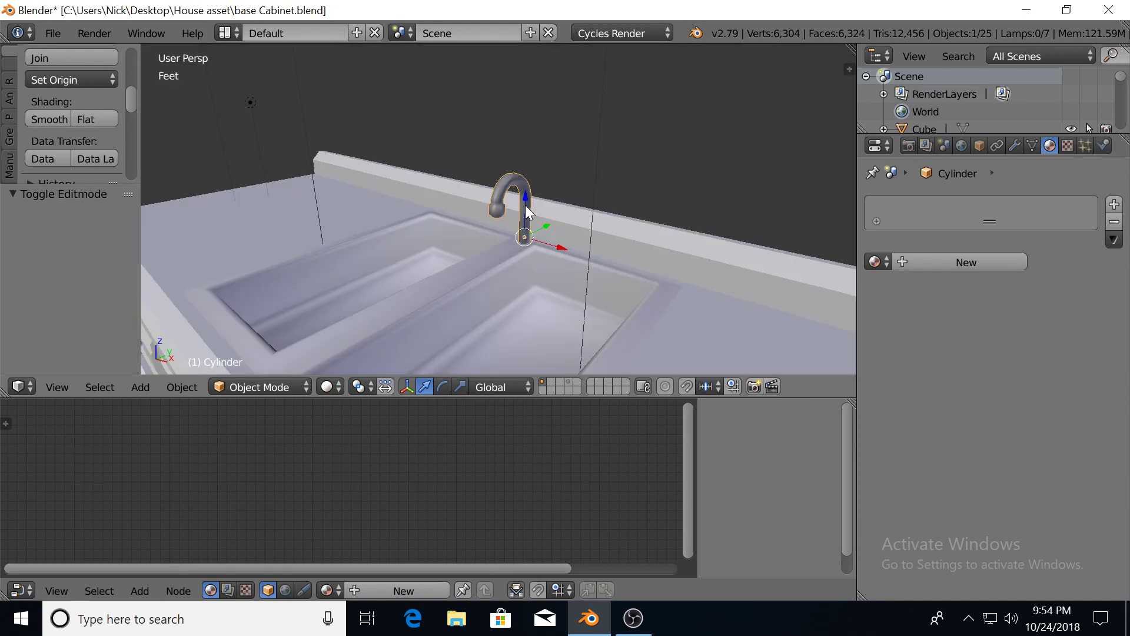
Create a new material for the faucet and name it Facet
left_click(875, 262)
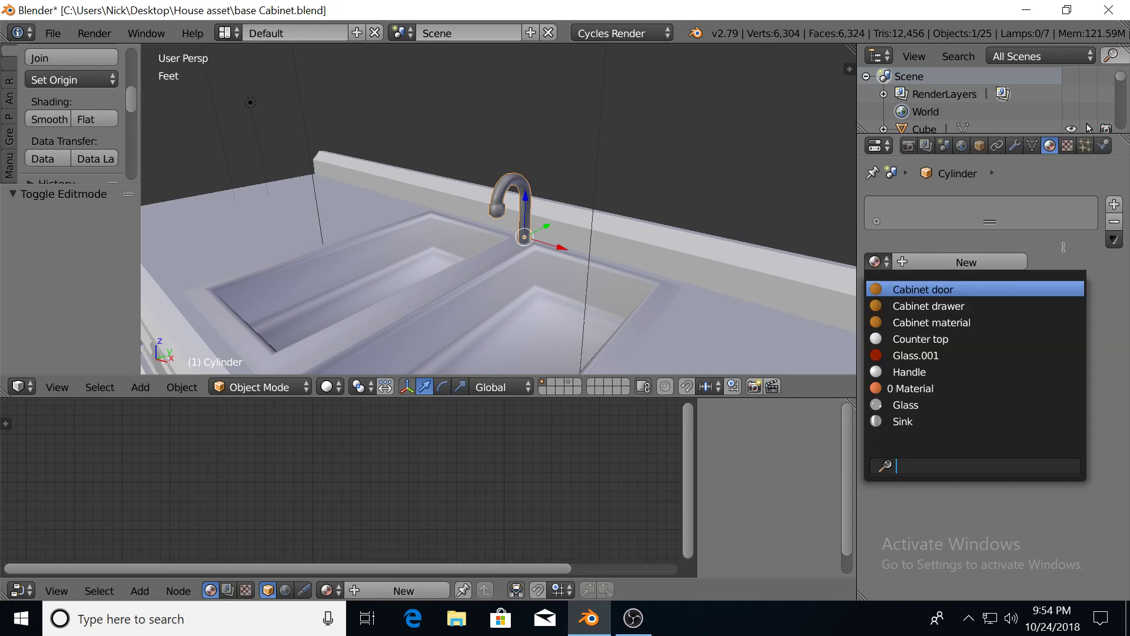
left_click(969, 261)
double_click(933, 263)
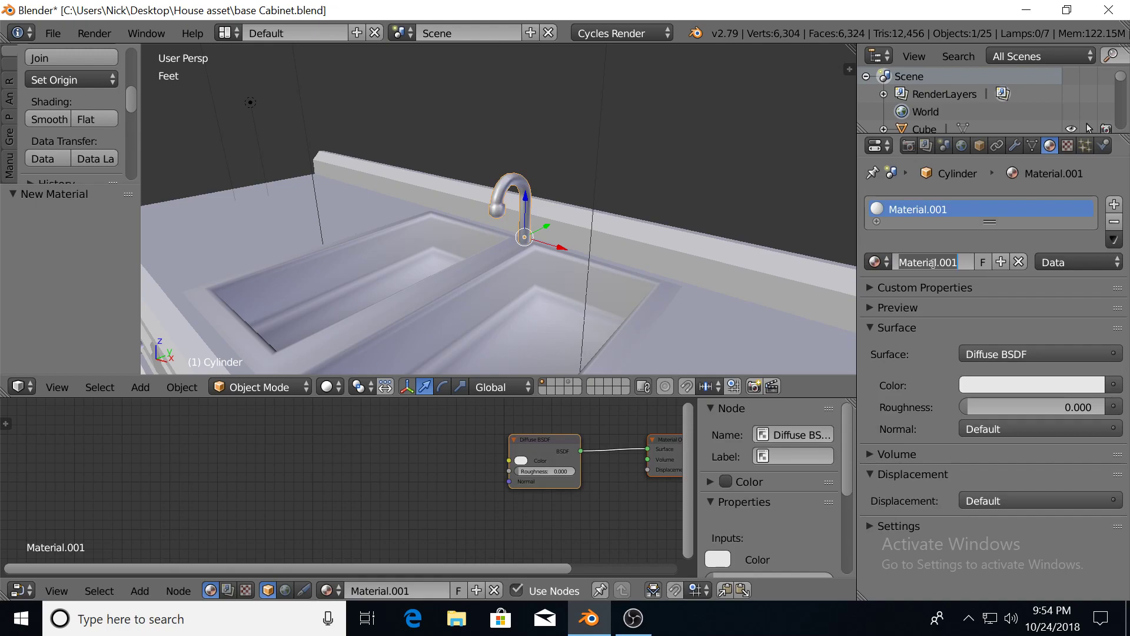
type("f")
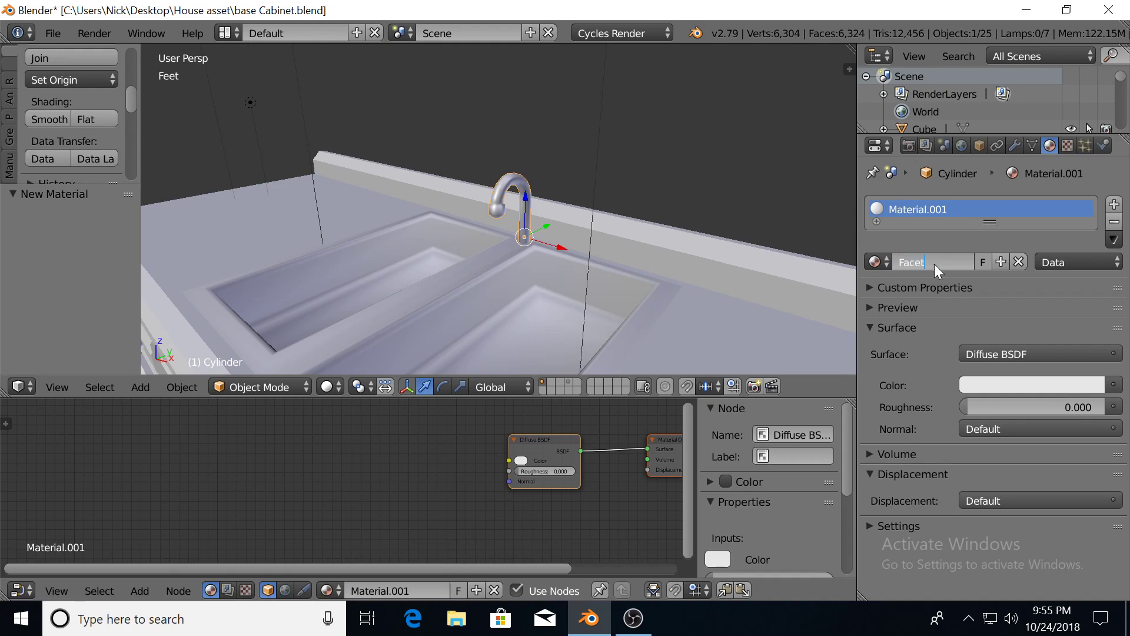
key("Return")
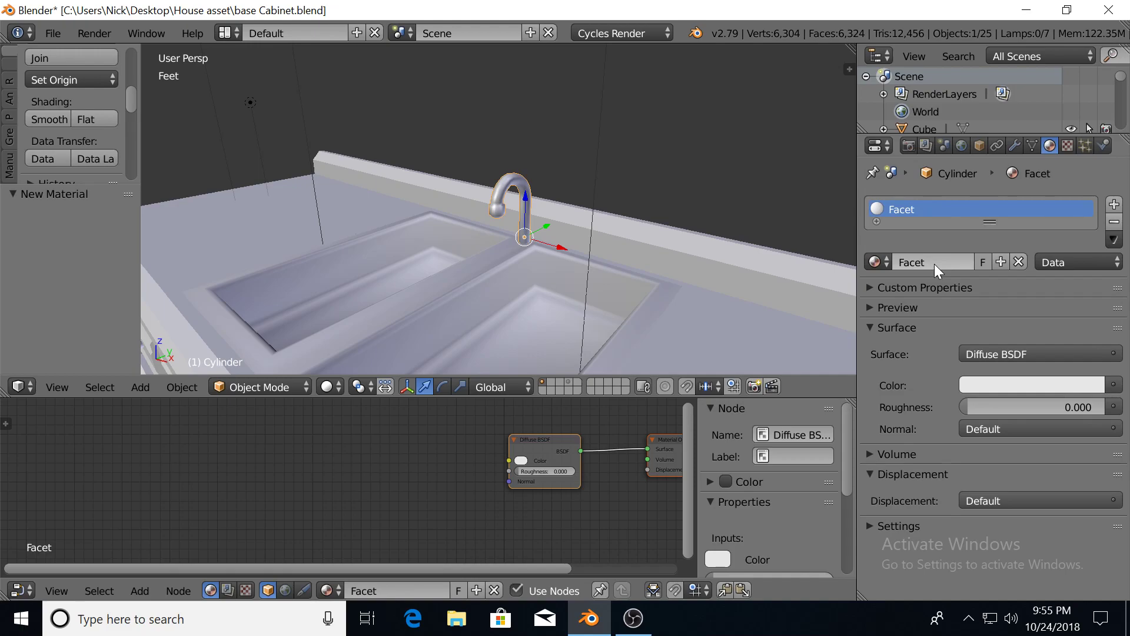
Set the Facet material's surface to Glossy BSDF with the Sharp distribution
scroll(618, 226, "up", 3)
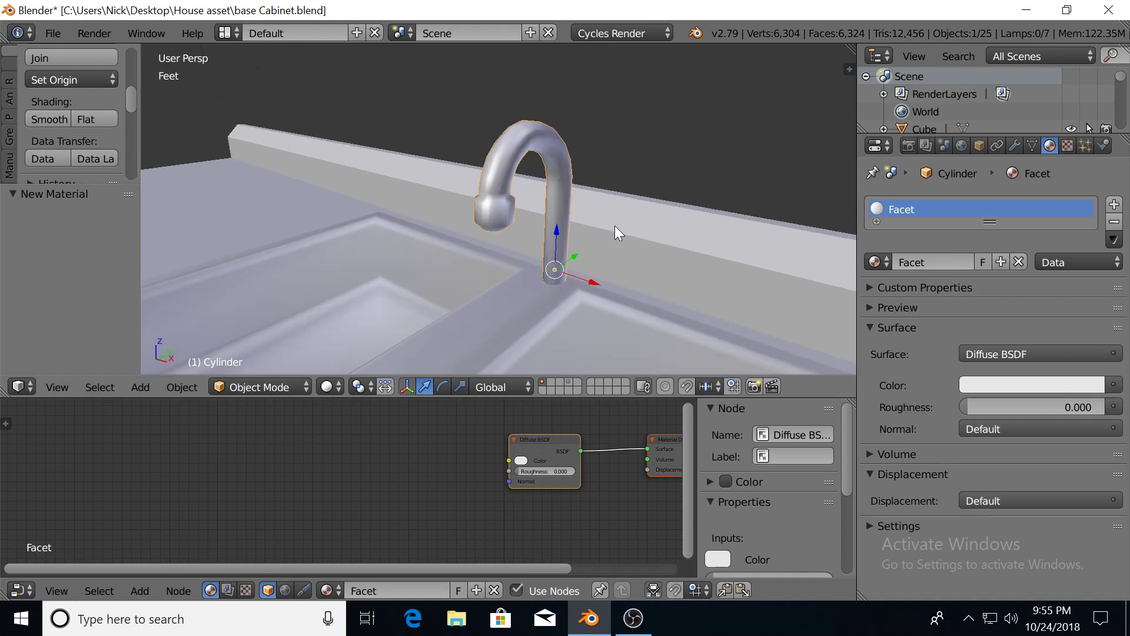
left_click(984, 356)
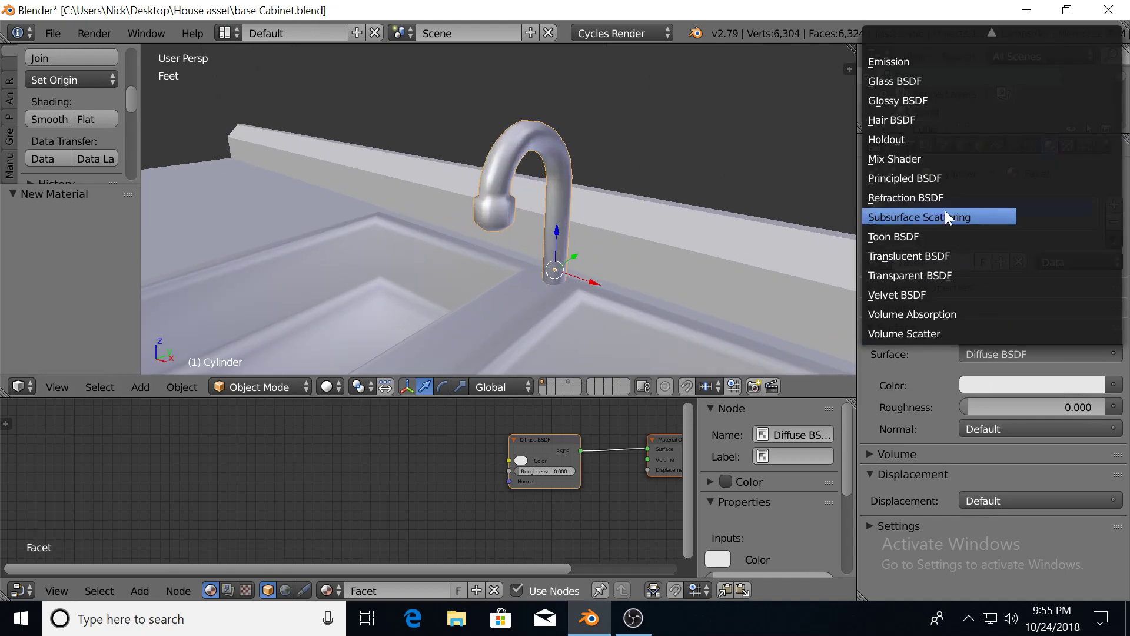
left_click(913, 106)
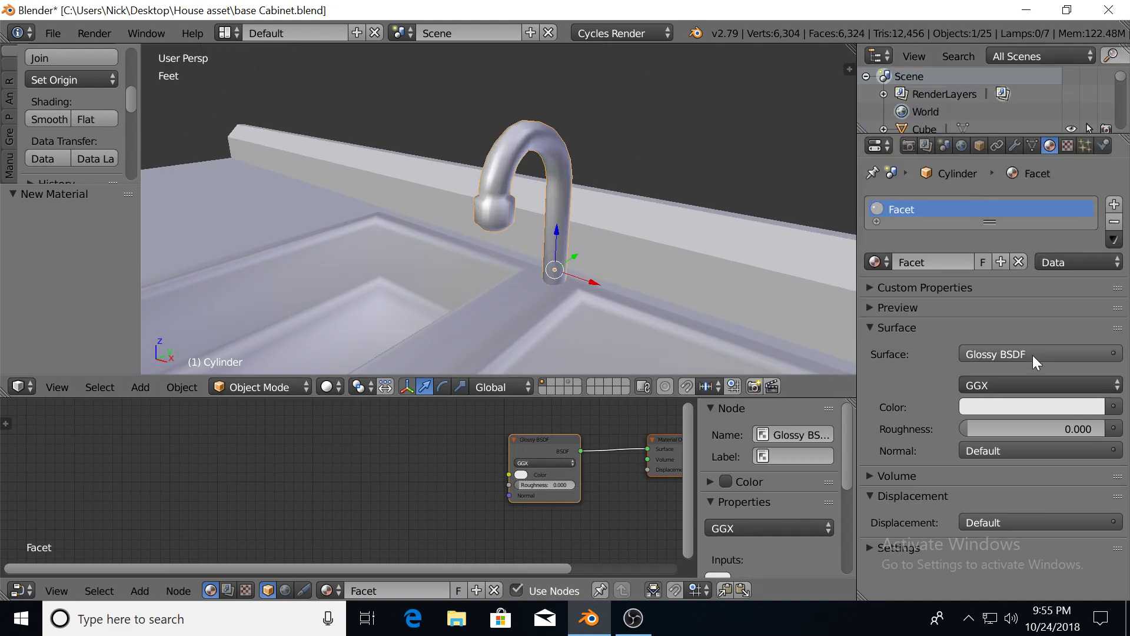
left_click(1027, 383)
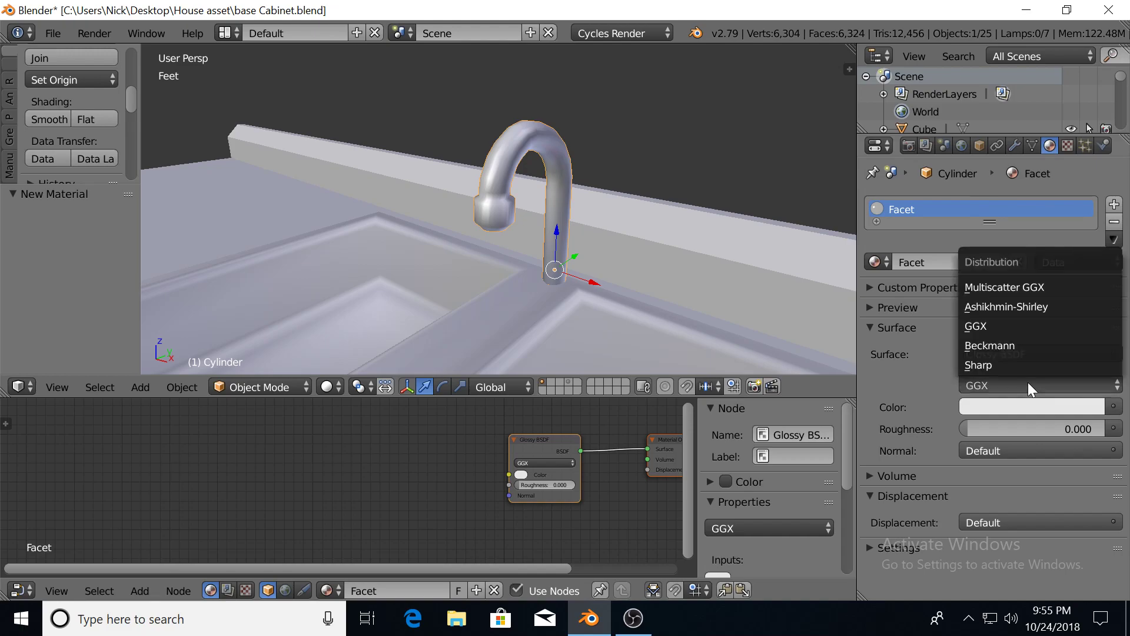
left_click(993, 366)
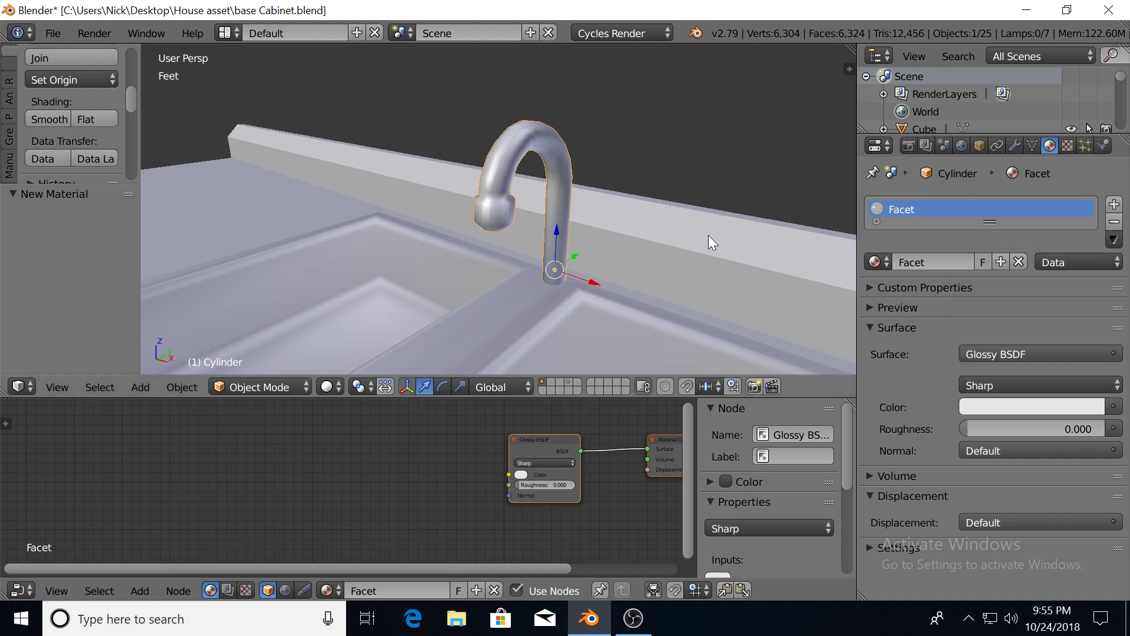
Examine the faucet's reflections and the sink basins from several angles in rendered display
key("shift+z")
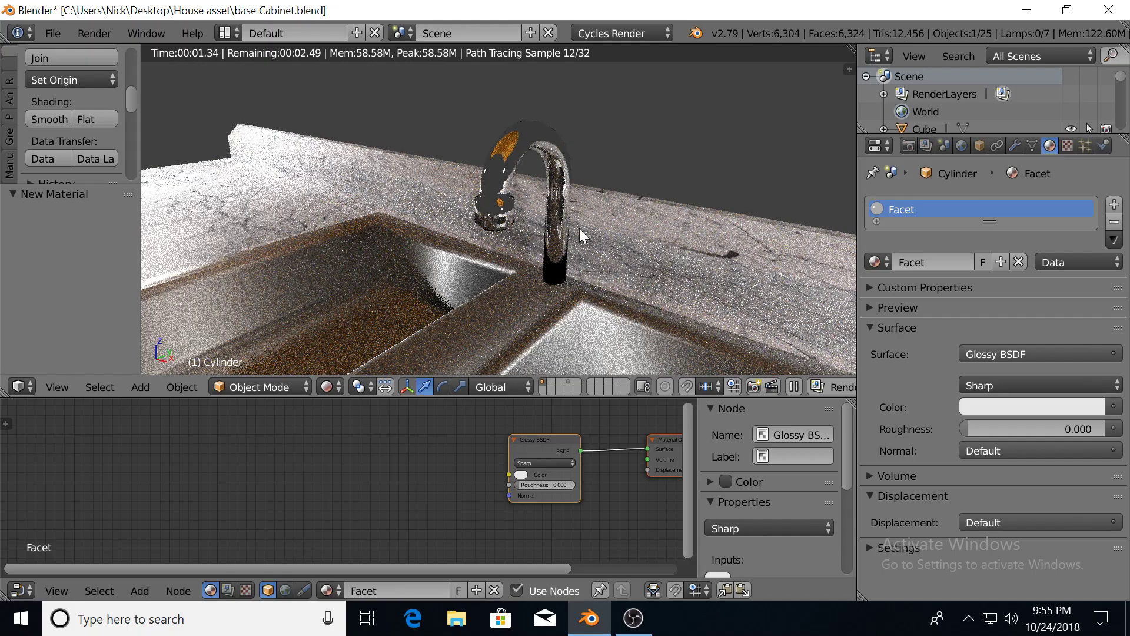
mouse_move(548, 234)
middle_mouse_down()
mouse_move(538, 235)
mouse_move(625, 235)
middle_mouse_up()
middle_click_drag(531, 228, 495, 263)
scroll(495, 263, "down", 2)
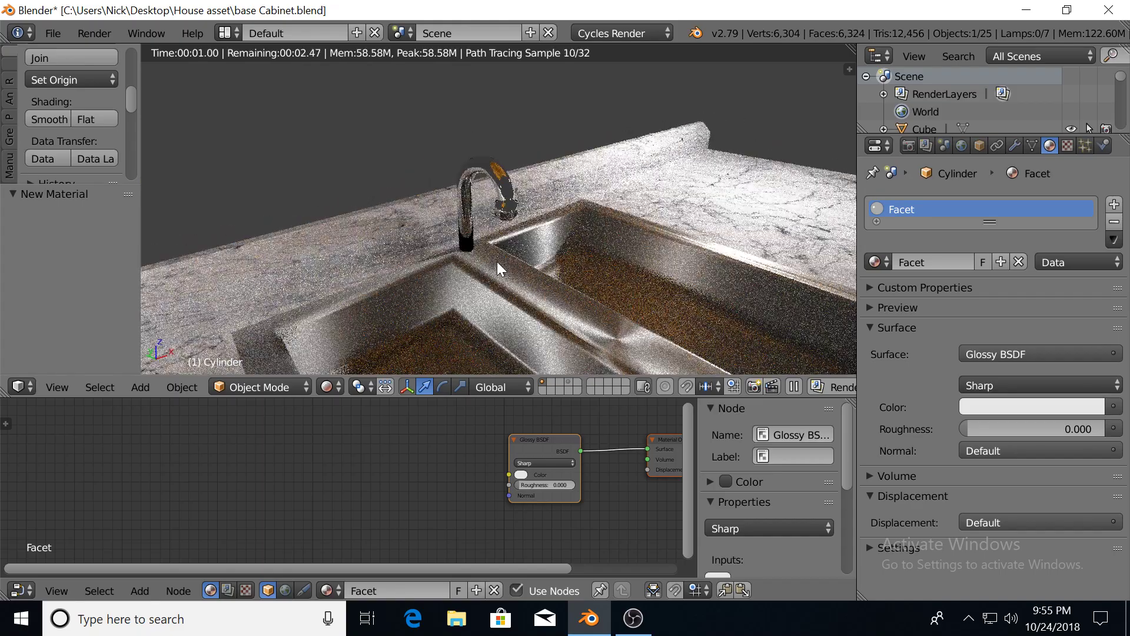
scroll(479, 260, "up", 3)
scroll(559, 277, "down", 3)
scroll(559, 278, "up", 3)
mouse_move(559, 277)
middle_mouse_down()
mouse_move(538, 197)
mouse_move(549, 228)
middle_mouse_up()
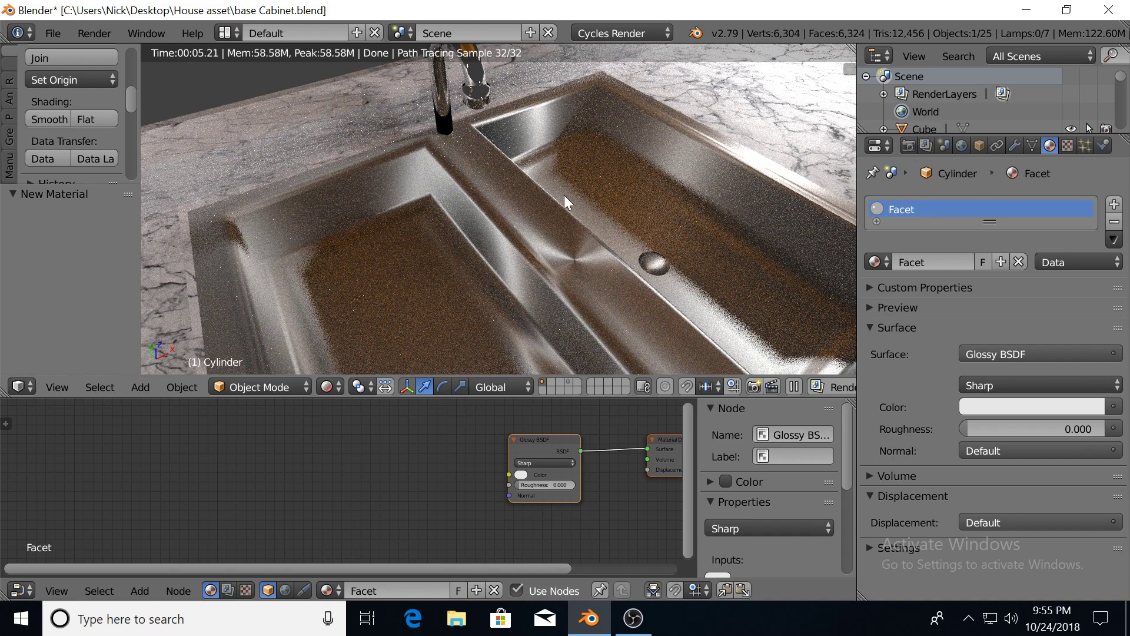
mouse_move(549, 168)
middle_mouse_down()
mouse_move(483, 128)
mouse_move(564, 157)
middle_mouse_up()
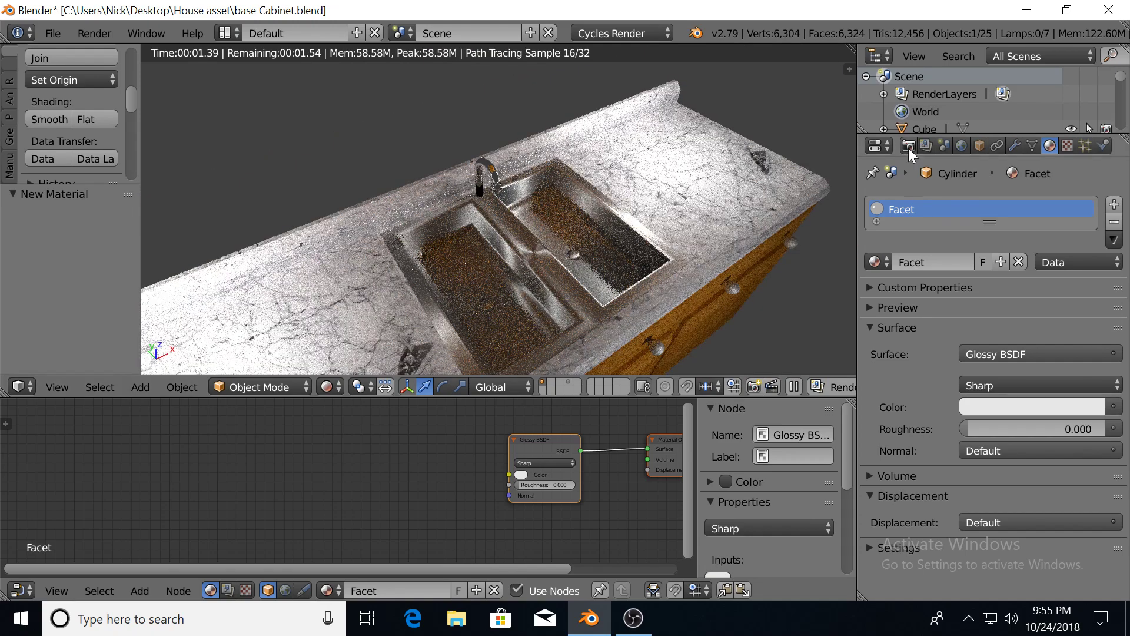
Set the Cycles preview samples to 60 in the render sampling settings
left_click(908, 146)
scroll(1012, 400, "down", 10)
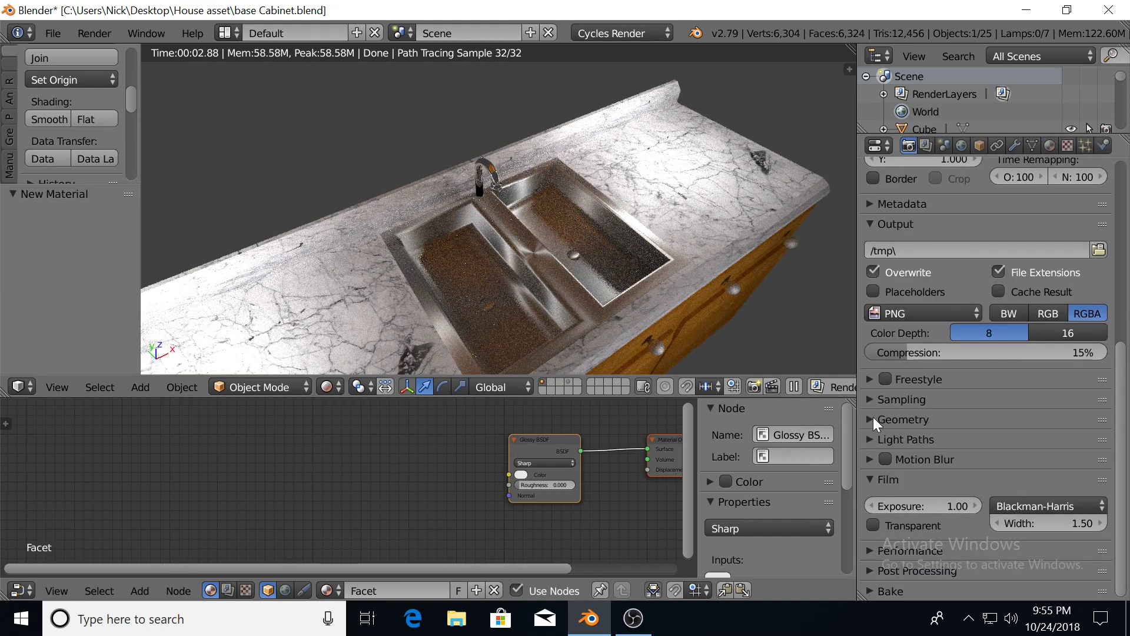
left_click(869, 398)
left_click(1050, 504)
type("60")
key("Return")
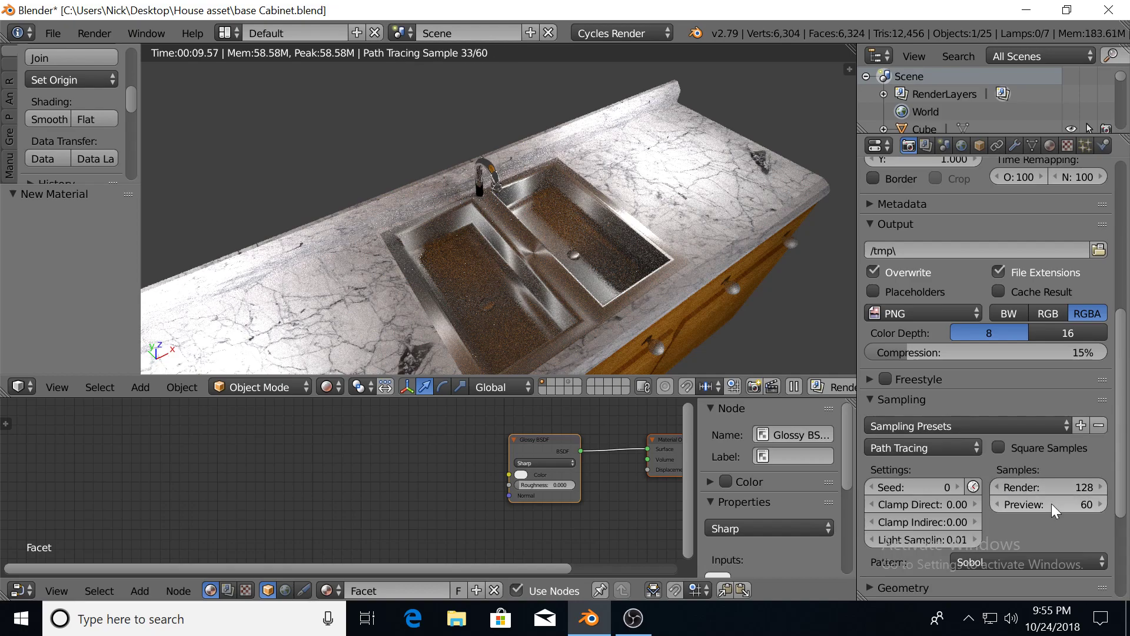
Examine the upper cabinets, countertop and sink in the rendered preview
middle_click_drag(680, 294, 636, 278)
scroll(637, 275, "down", 6)
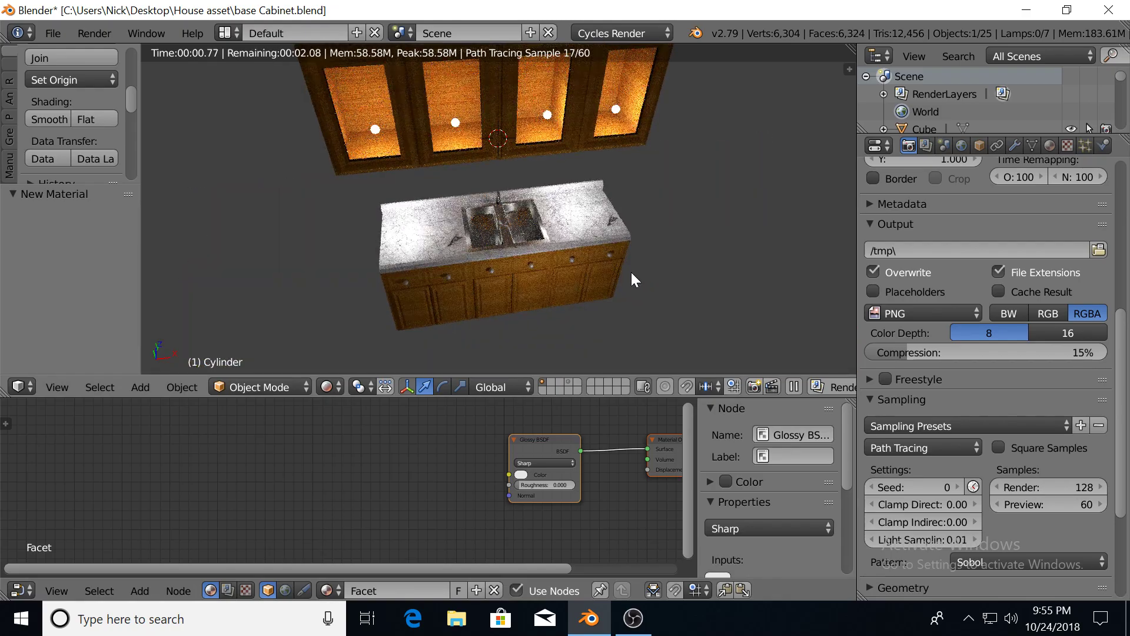
scroll(631, 272, "up", 2)
scroll(603, 290, "up", 4)
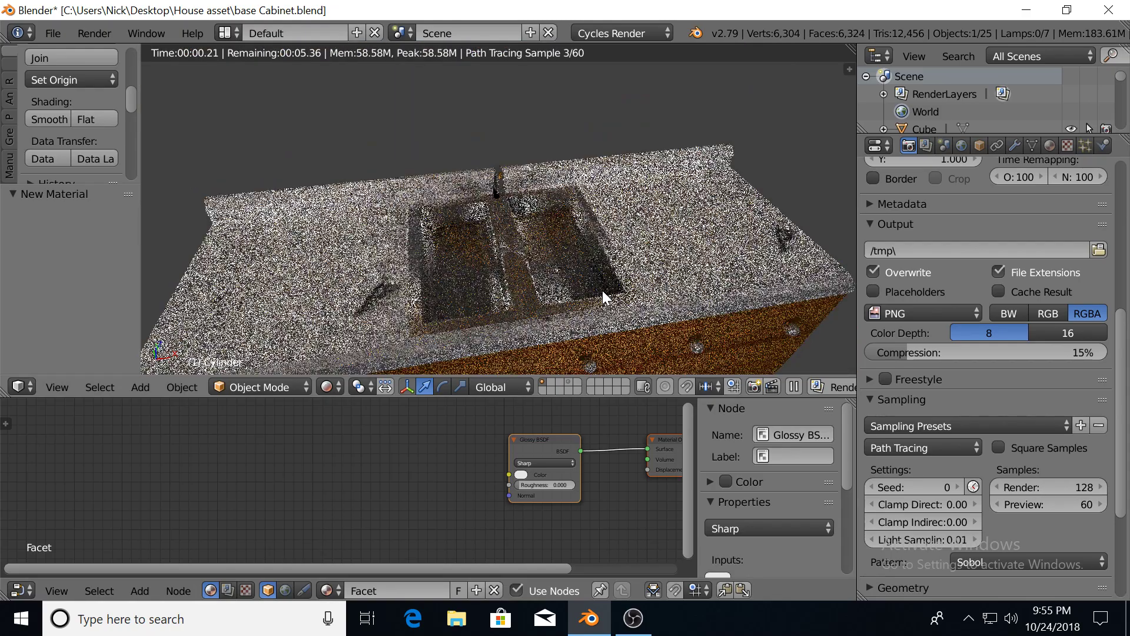
scroll(536, 303, "down", 3)
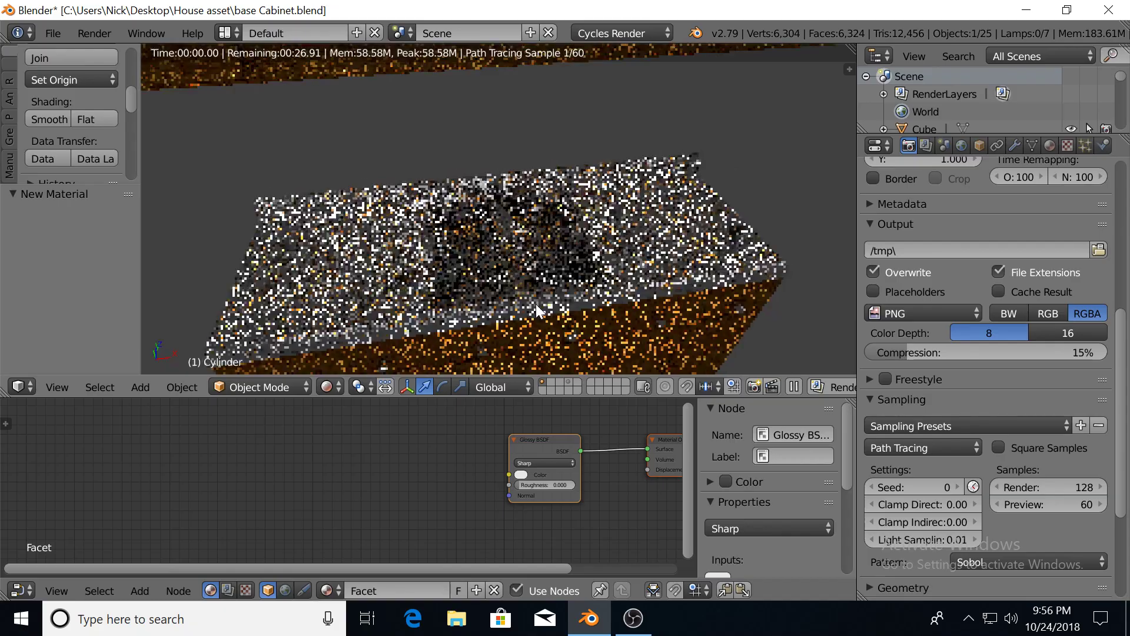
Examine the rendered sink basins and faucet up close and from farther away
scroll(598, 285, "down", 2)
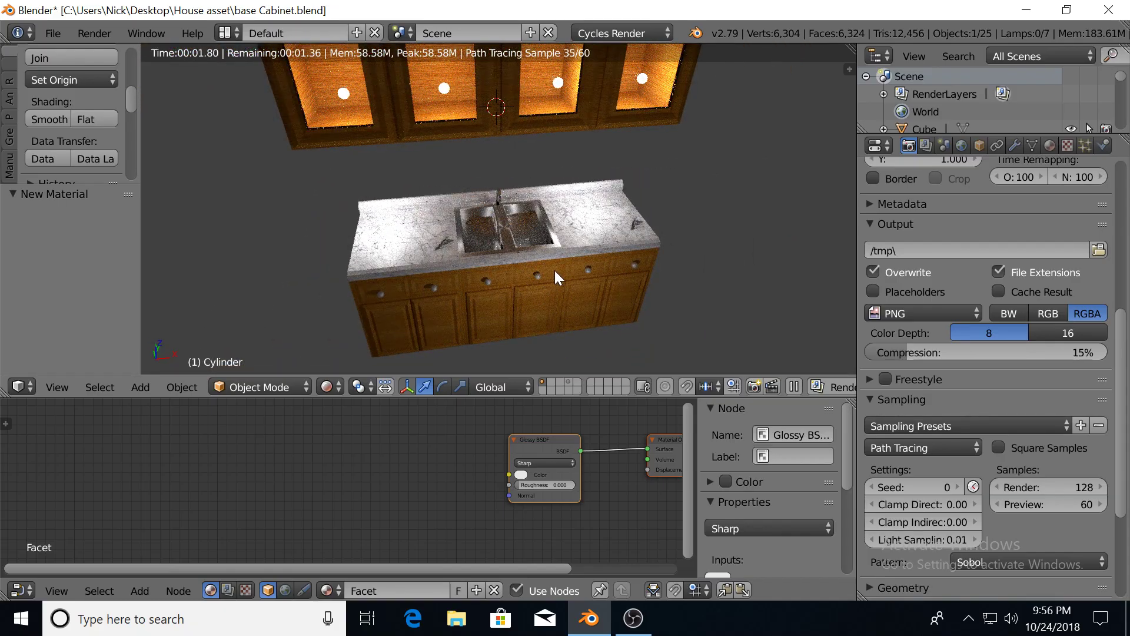
scroll(552, 260, "up", 4)
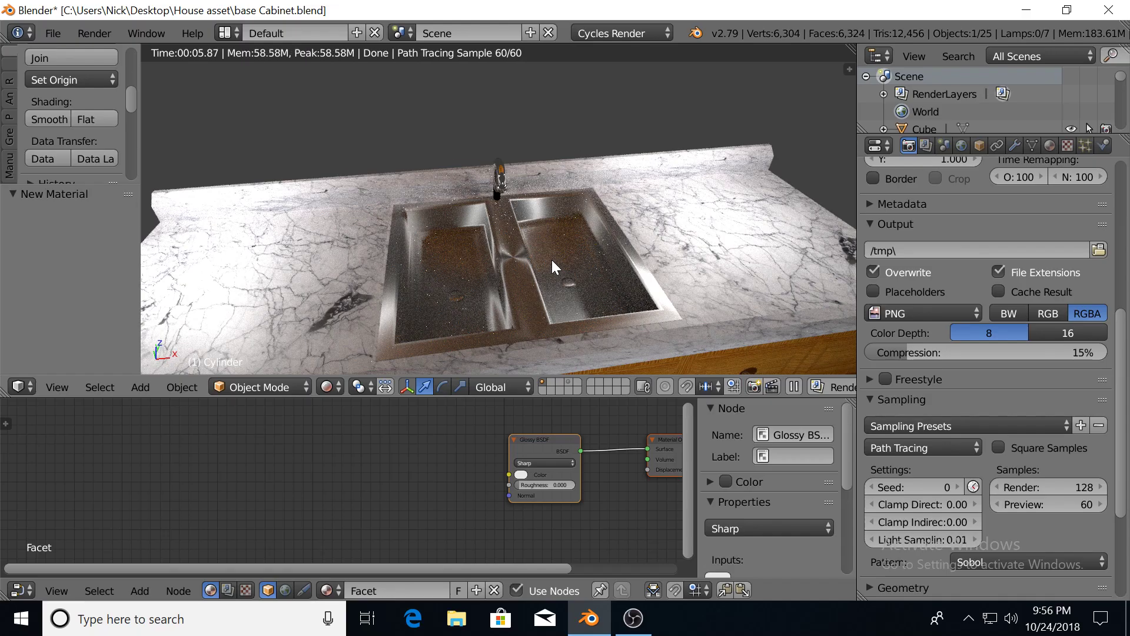
scroll(500, 249, "up", 5)
scroll(500, 249, "up", 6)
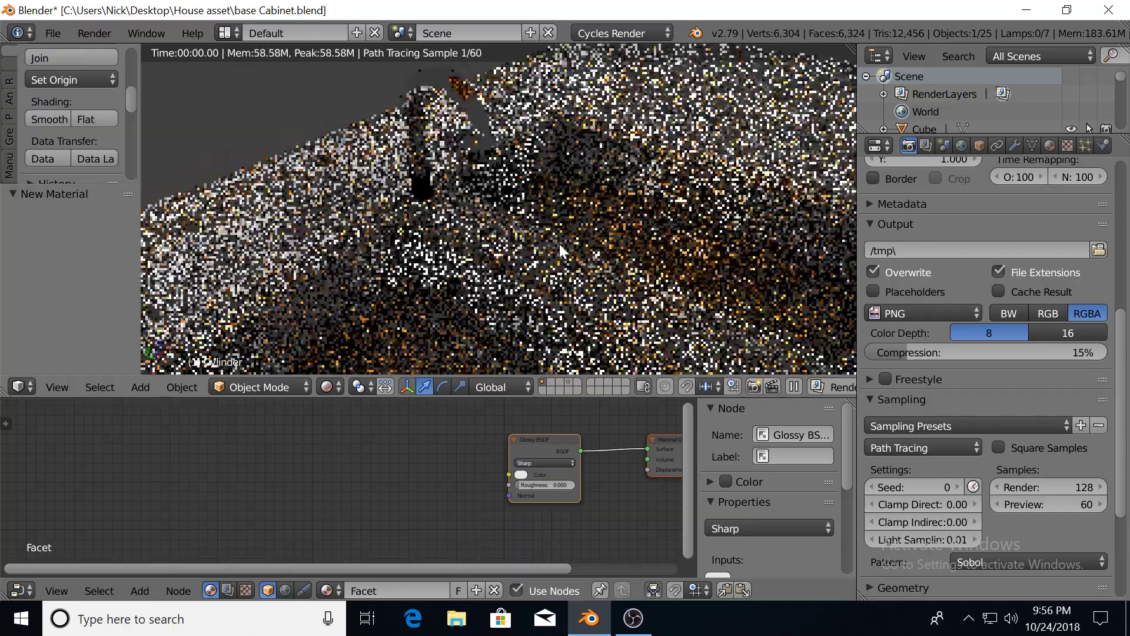
scroll(559, 244, "down", 5)
scroll(390, 258, "up", 3)
scroll(389, 257, "down", 3)
scroll(390, 257, "up", 4)
scroll(394, 254, "down", 4)
scroll(424, 235, "up", 4)
middle_click_drag(437, 218, 461, 173)
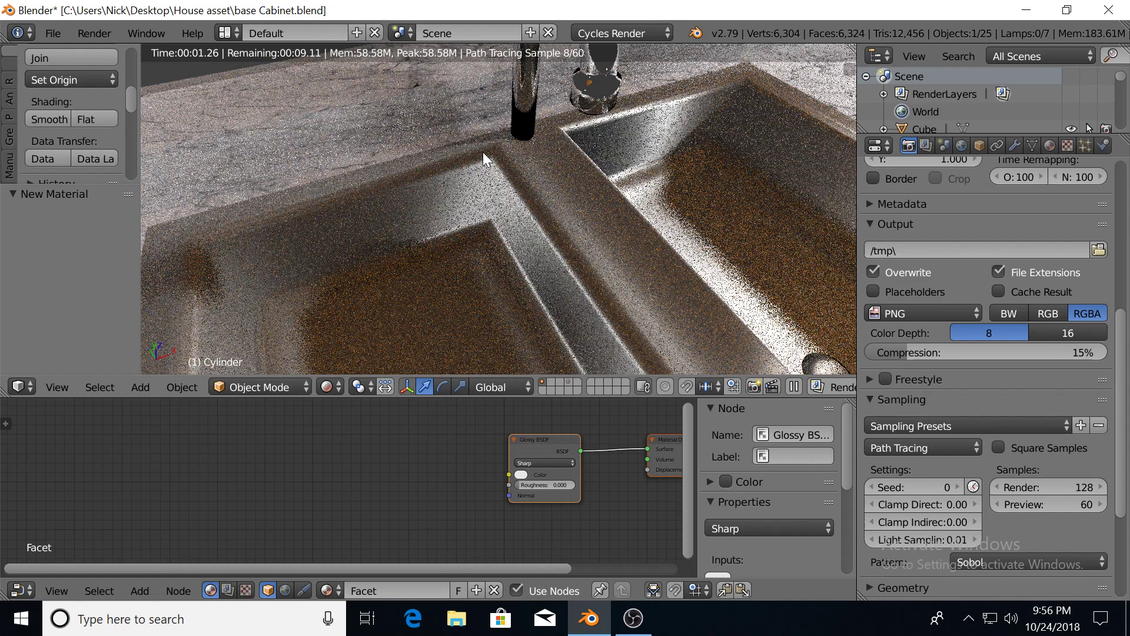
scroll(482, 152, "down", 5)
Switch the viewport from rendered display to Material shading around the faucet and sink
key("shift+z")
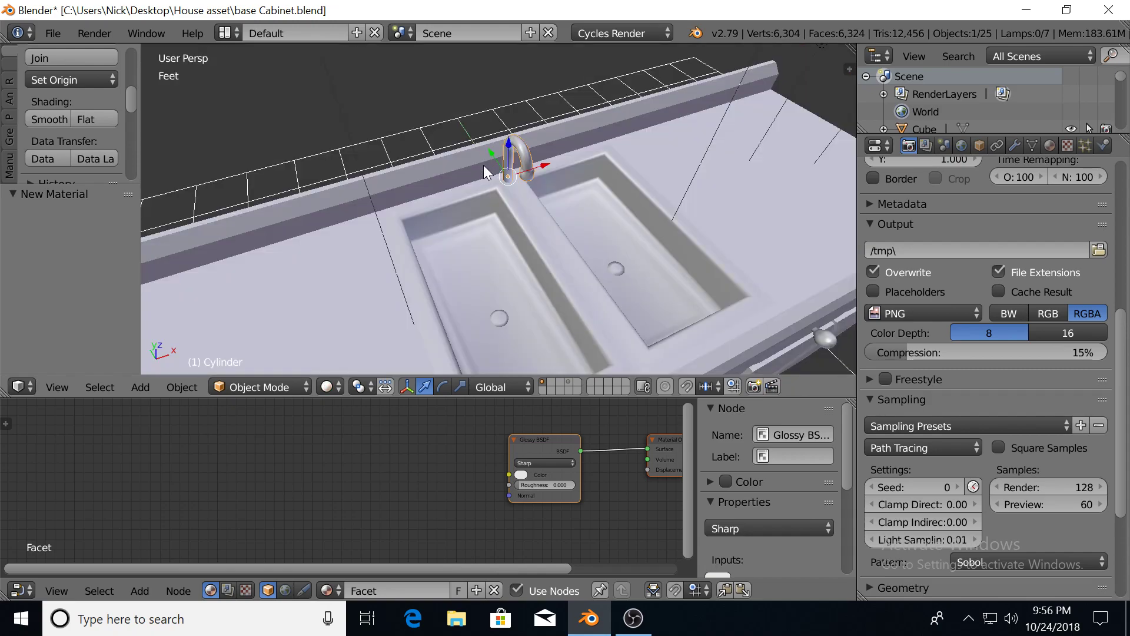
scroll(483, 171, "up", 4)
left_click(327, 387)
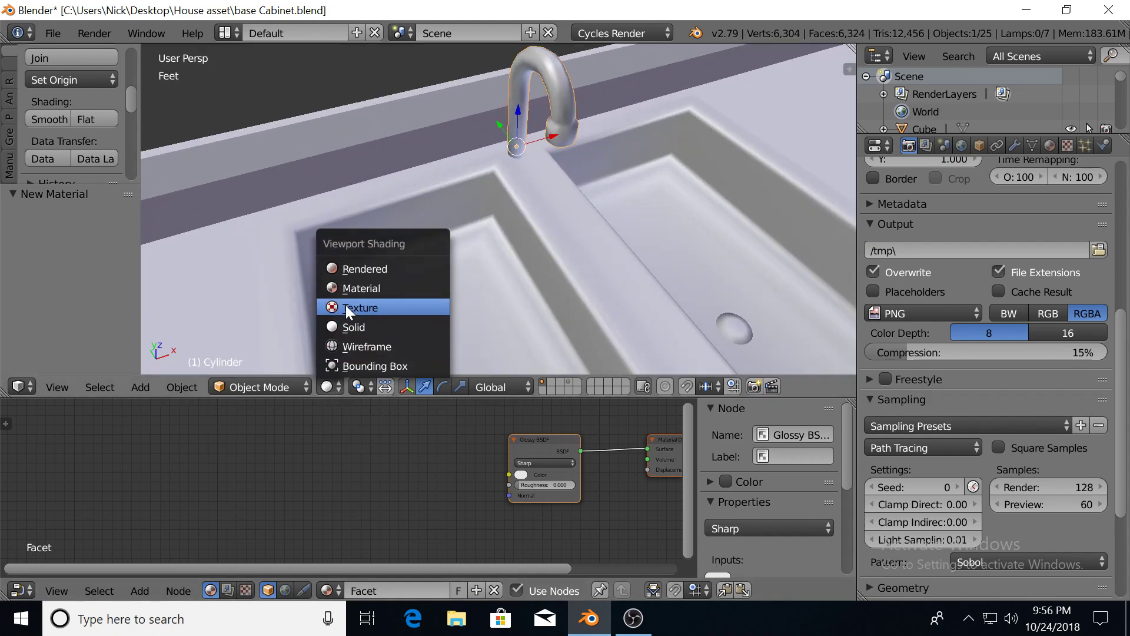
left_click(351, 289)
scroll(452, 254, "up", 2)
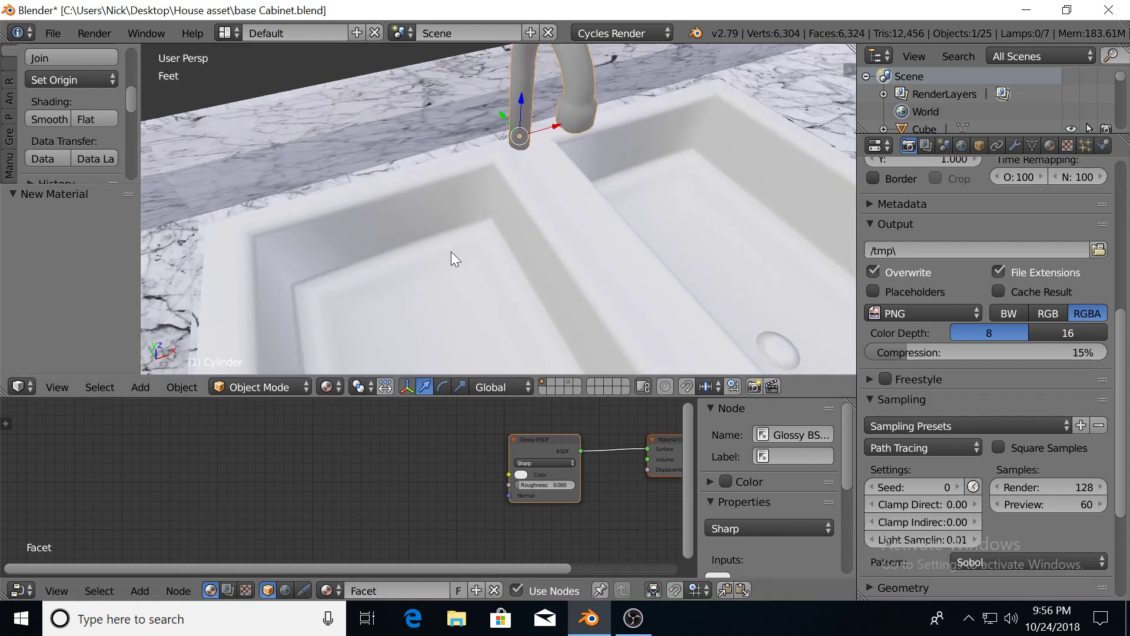
Snap the 3D cursor to the selected faucet's origin and add a cube mesh there
scroll(449, 254, "up", 5)
middle_click_drag(531, 159, 614, 187)
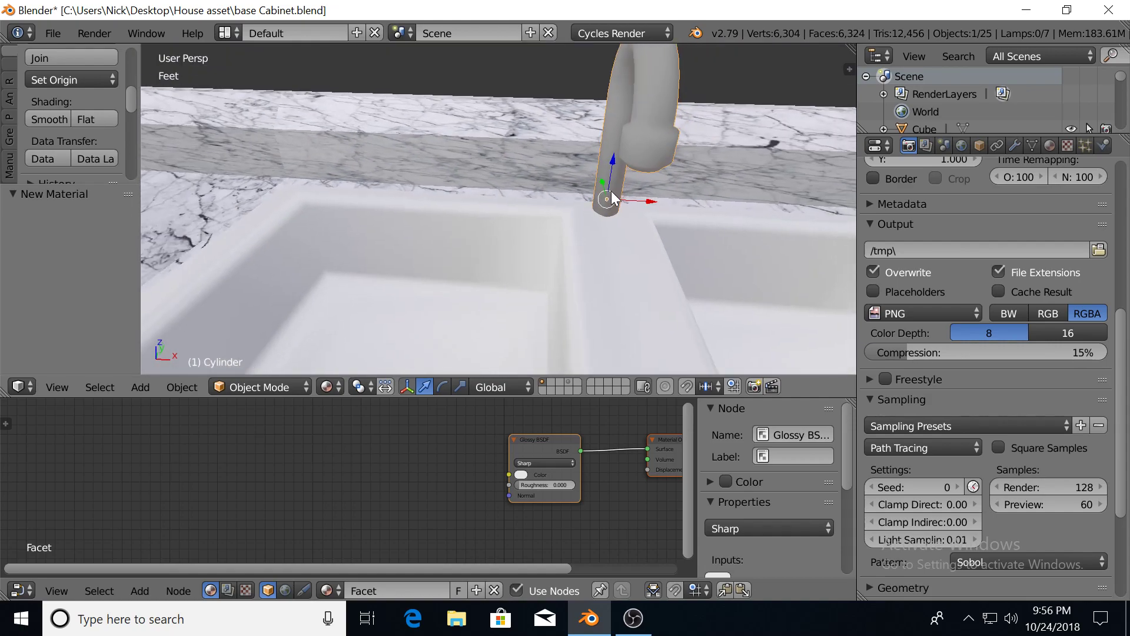
middle_click_drag(580, 233, 586, 223)
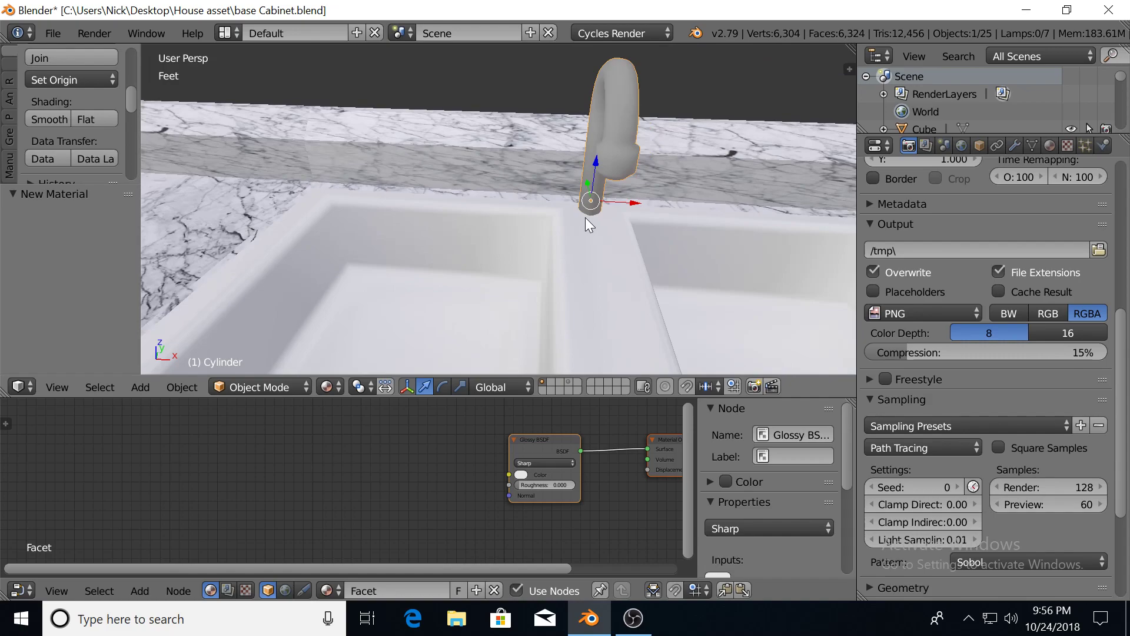
key("ctrl+s")
key("shift+s")
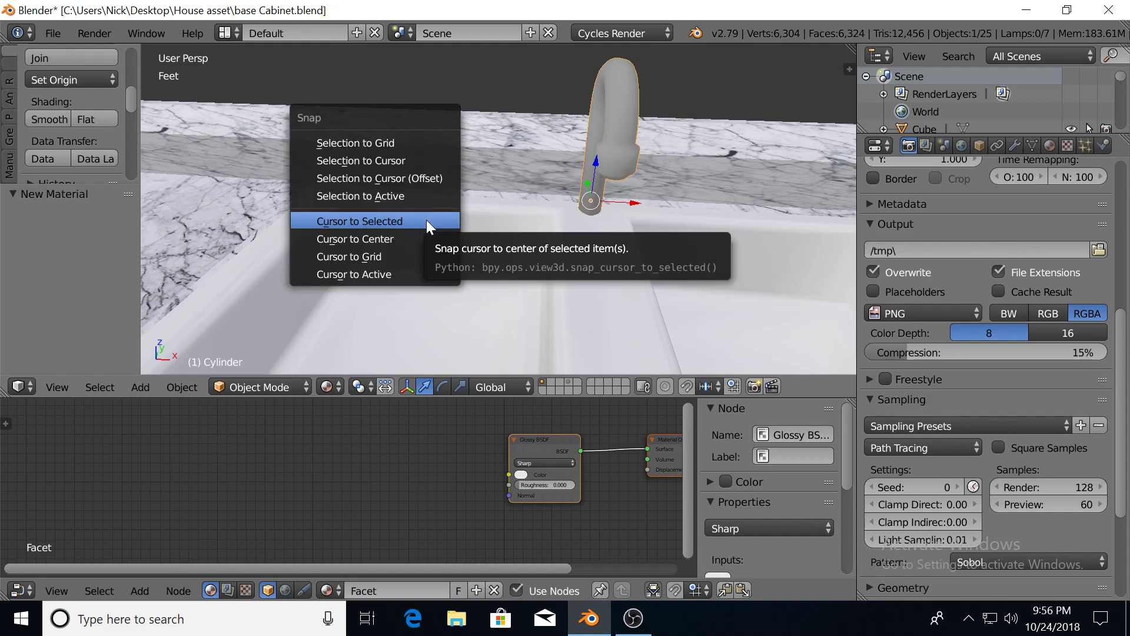
left_click(426, 221)
key("shift+a")
mouse_move(570, 252)
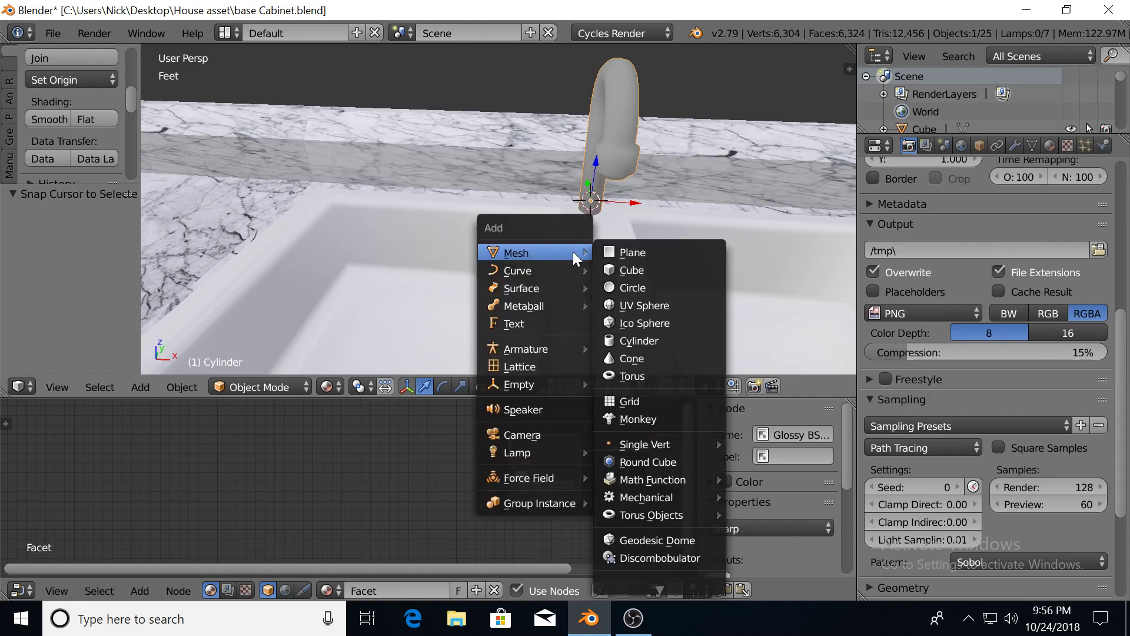
left_click(641, 265)
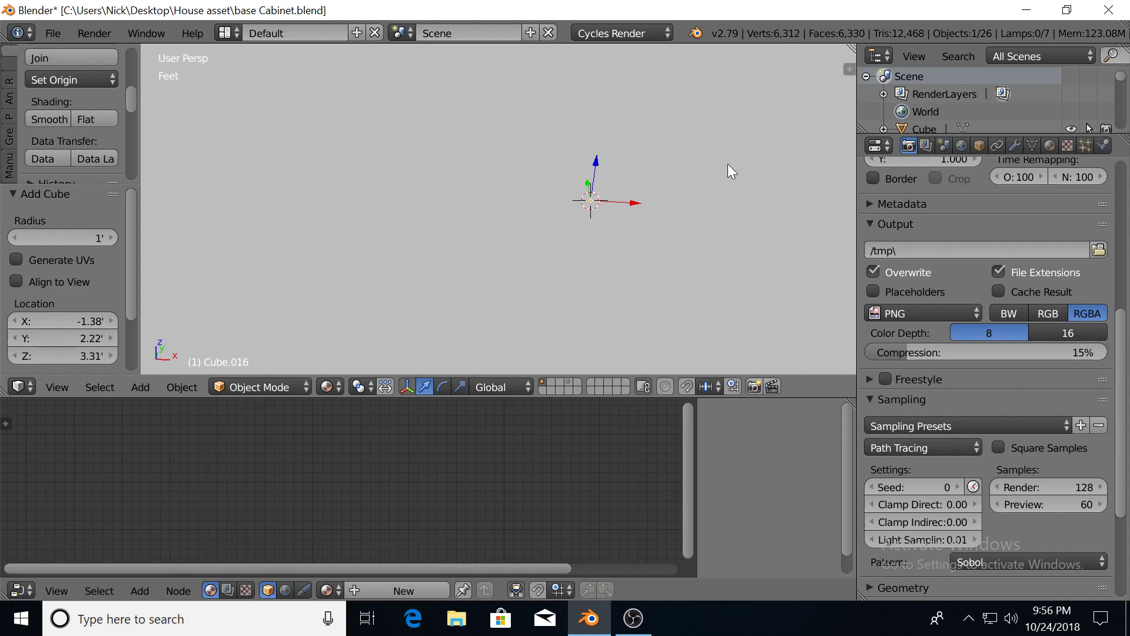
Scale the cube uniformly by about -0.103 and 0.522, and stretch it about 6.622 times along X into a bar
key("s")
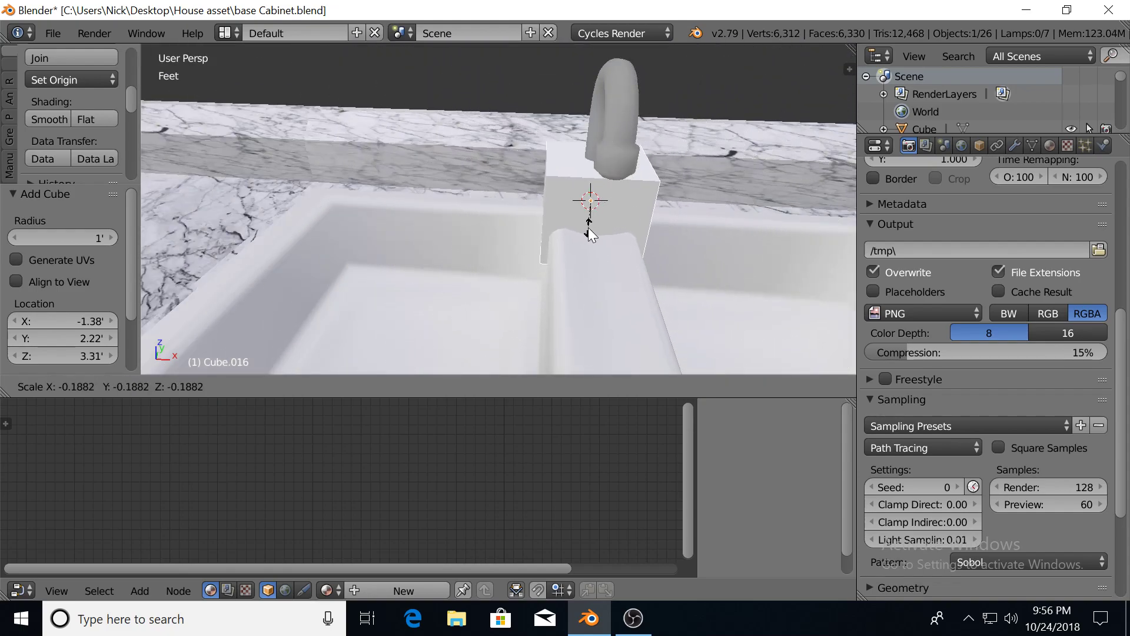
left_click(589, 215)
key("s")
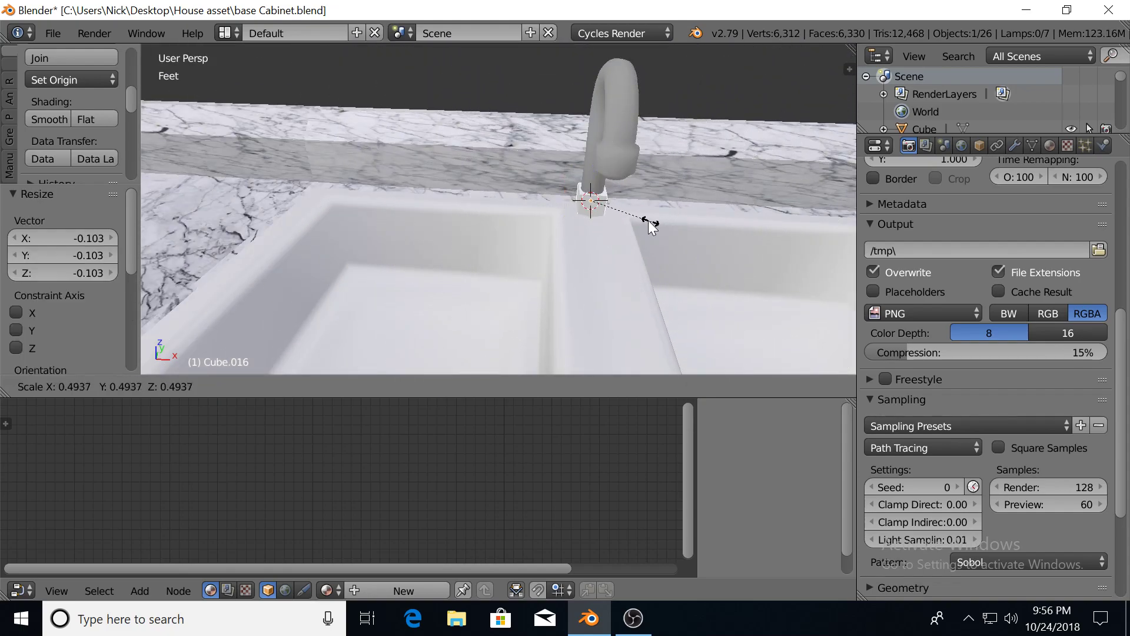
left_click(655, 225)
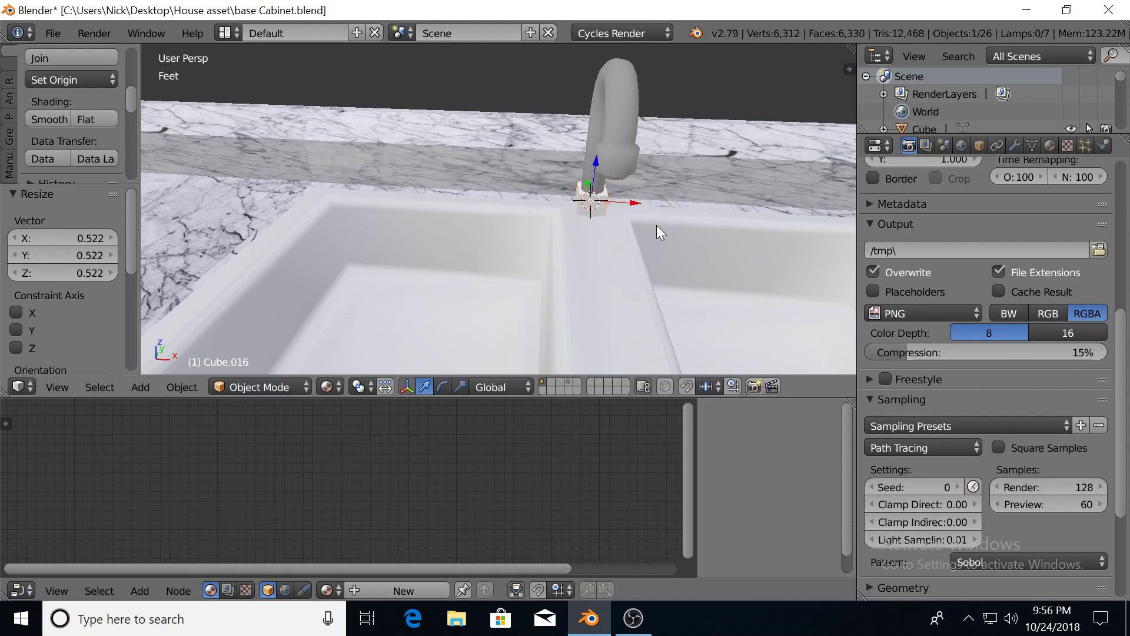
key("s")
key("x")
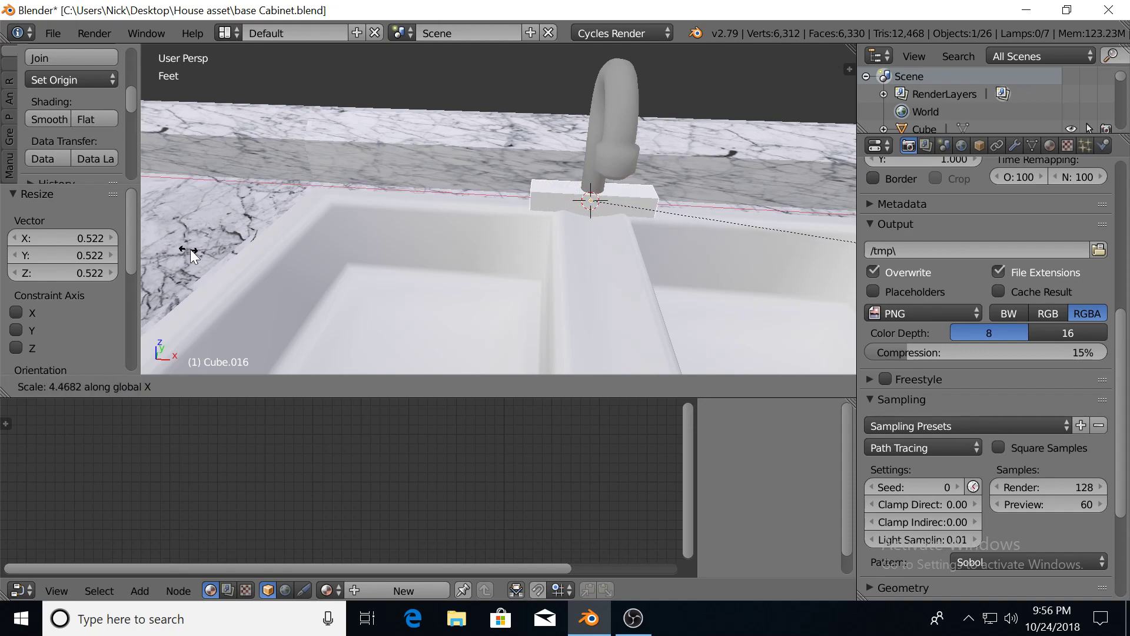
left_click(346, 255)
Flatten the bar to about 0.290 along Z and seat it on the sink rim at the faucet's foot
scroll(498, 259, "up", 4)
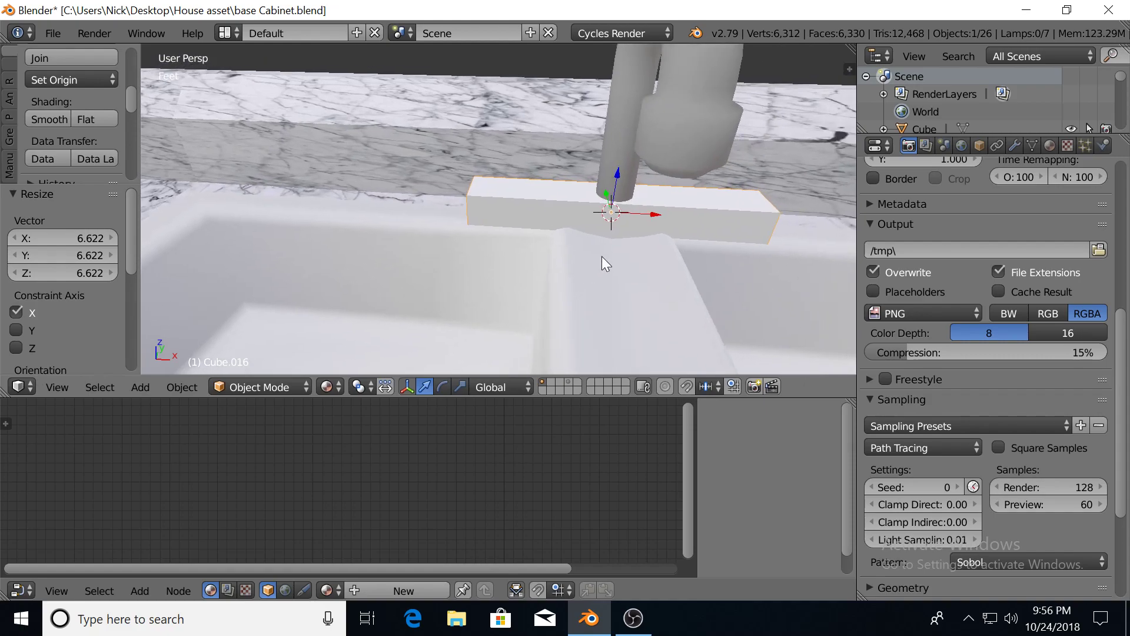
key("g")
key("z")
left_click(620, 139)
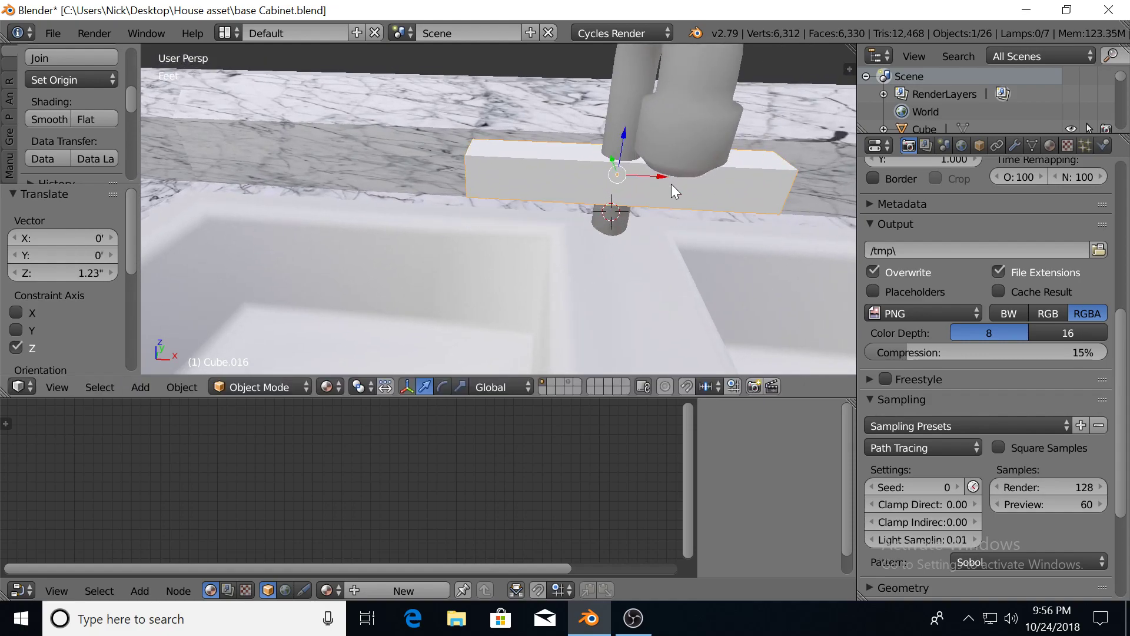
key("s")
key("z")
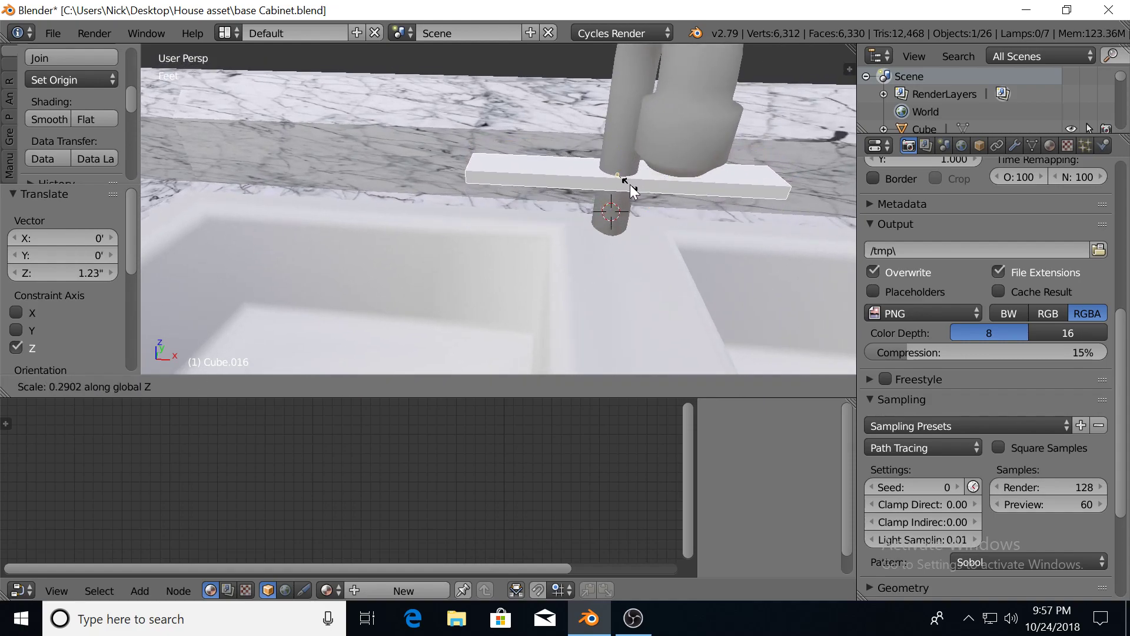
left_click(630, 188)
key("g")
key("z")
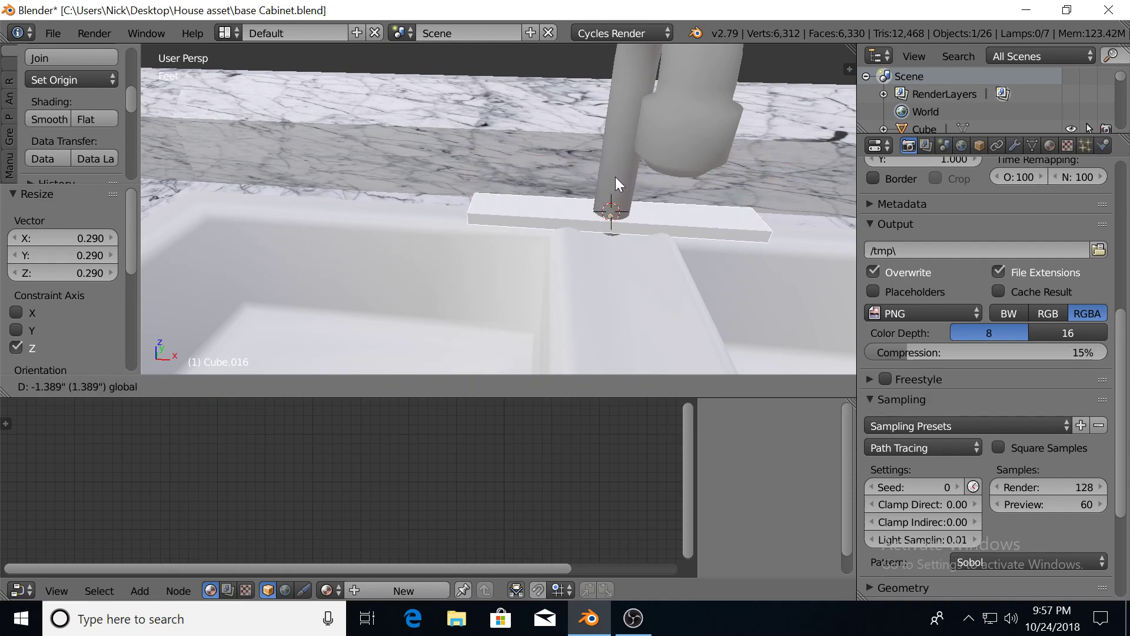
left_click(616, 182)
Bevel the bar's top face by about 0.043 in Edit Mode and raise the face about 160 thou along Z
middle_click_drag(616, 183, 576, 254)
key("Tab")
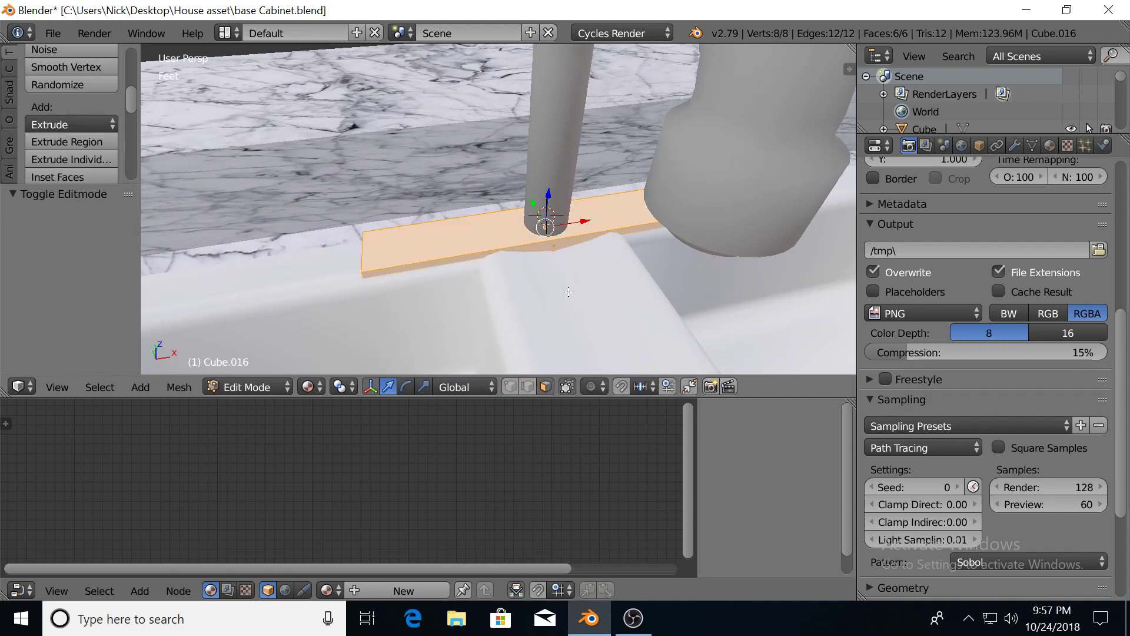
right_click(525, 244)
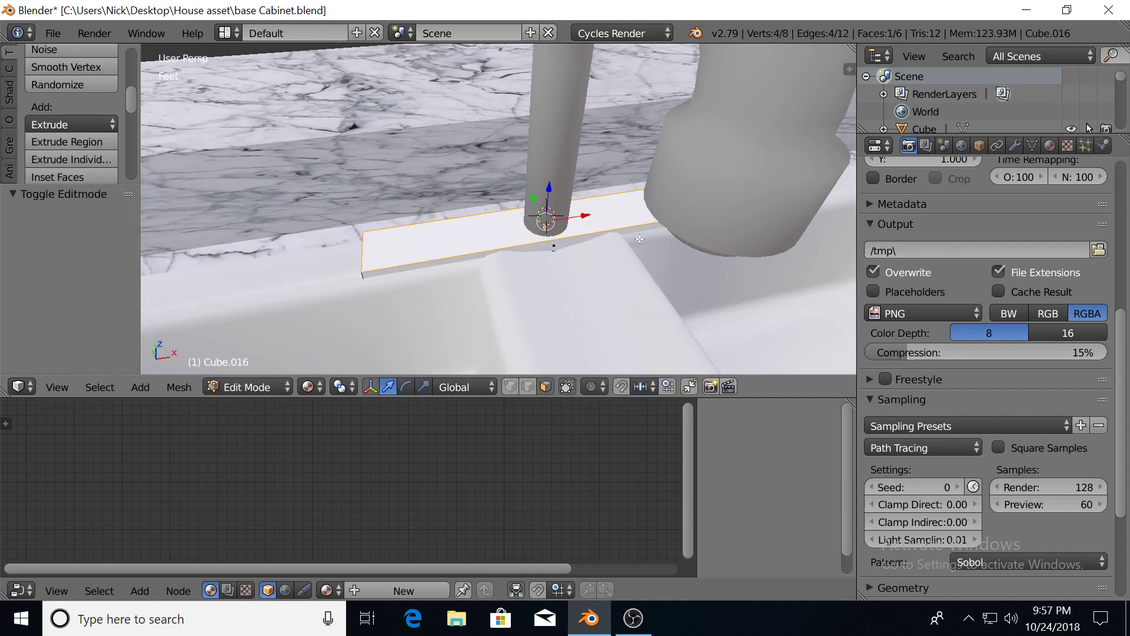
key("ctrl+b")
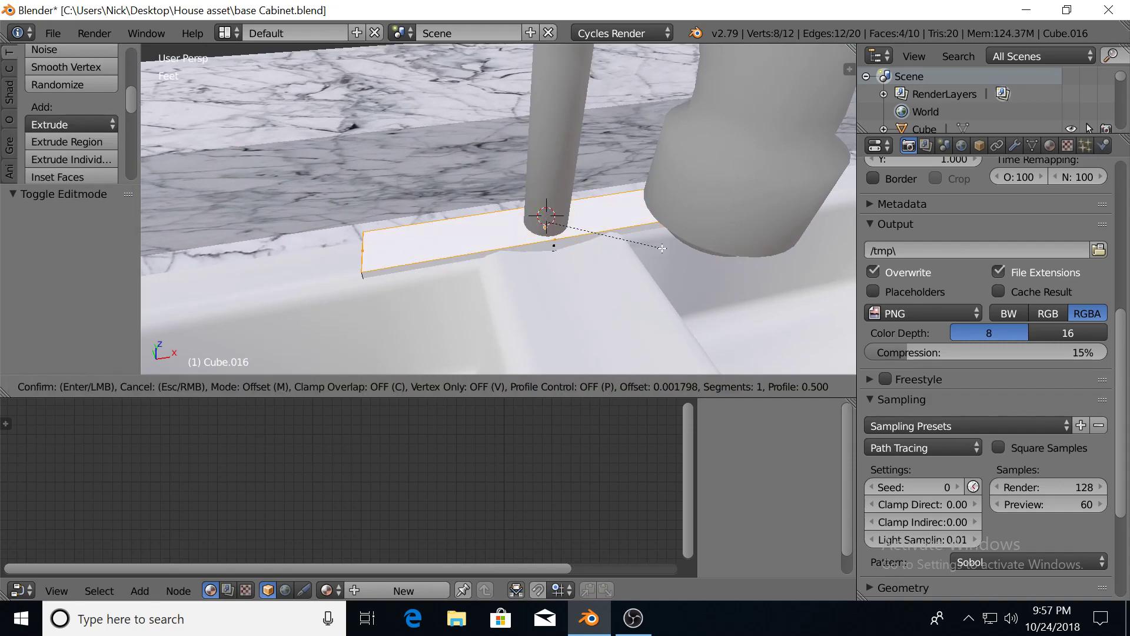
left_click(680, 257)
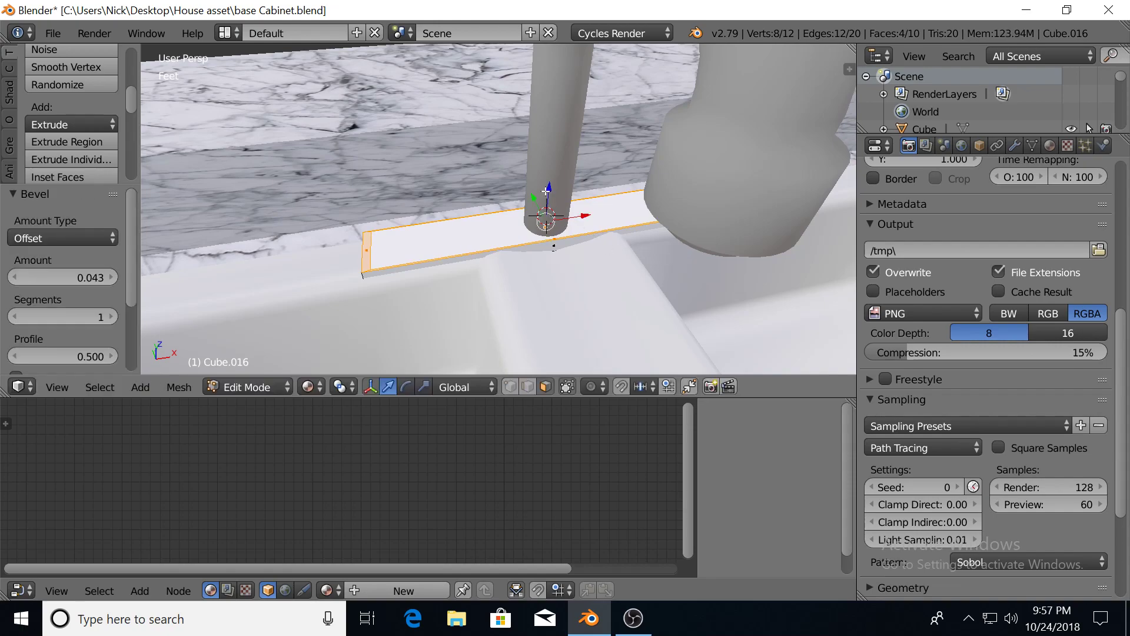
left_click_drag(549, 188, 548, 183)
Bevel the inner top face by about 0.049 and raise it about 162 thou to form a second sloped tier
right_click(509, 220)
key("ctrl+b")
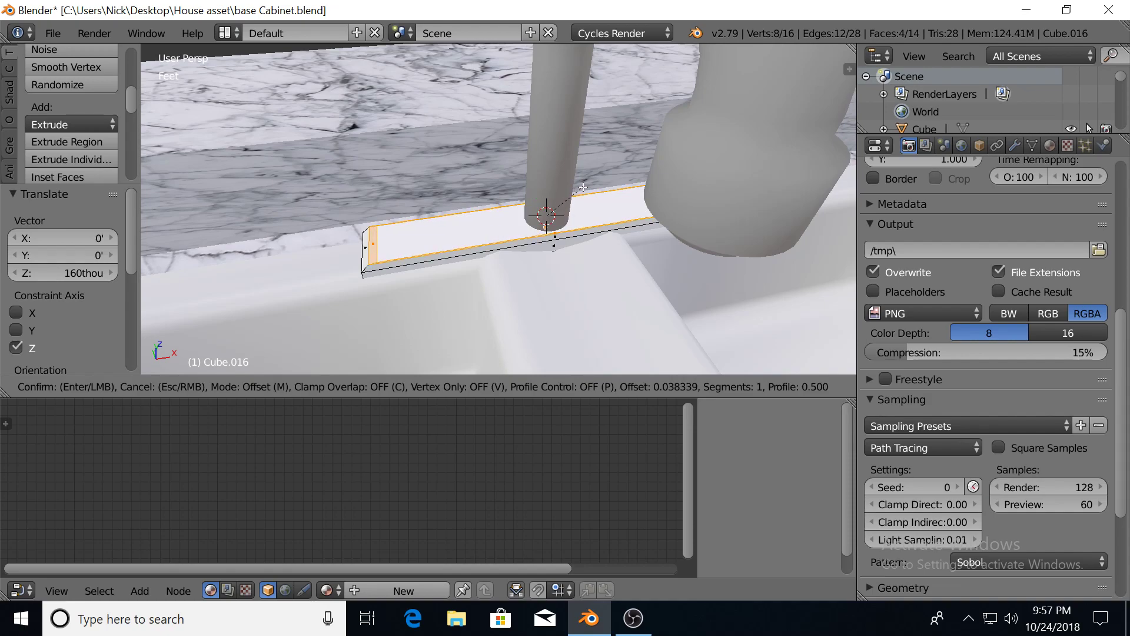
left_click(588, 184)
right_click(526, 212)
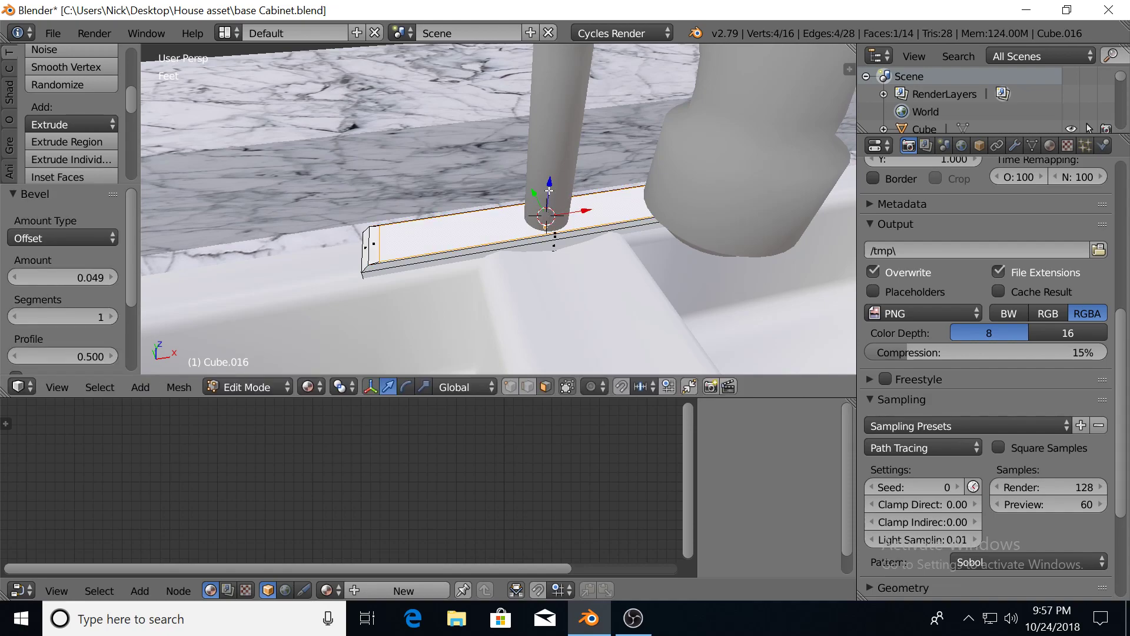
left_click_drag(548, 190, 549, 184)
left_click(549, 184)
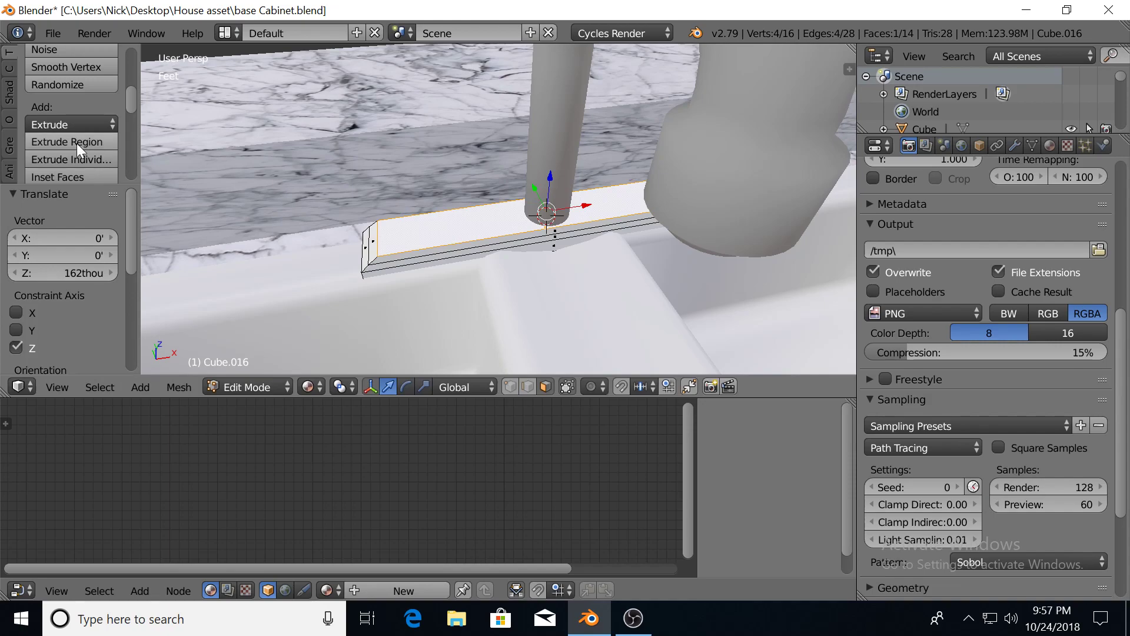
Return to Object Mode and apply smooth shading to the faucet's base plate
scroll(62, 122, "down", 5)
key("Tab")
scroll(51, 139, "down", 6)
scroll(48, 135, "up", 6)
scroll(50, 135, "up", 3)
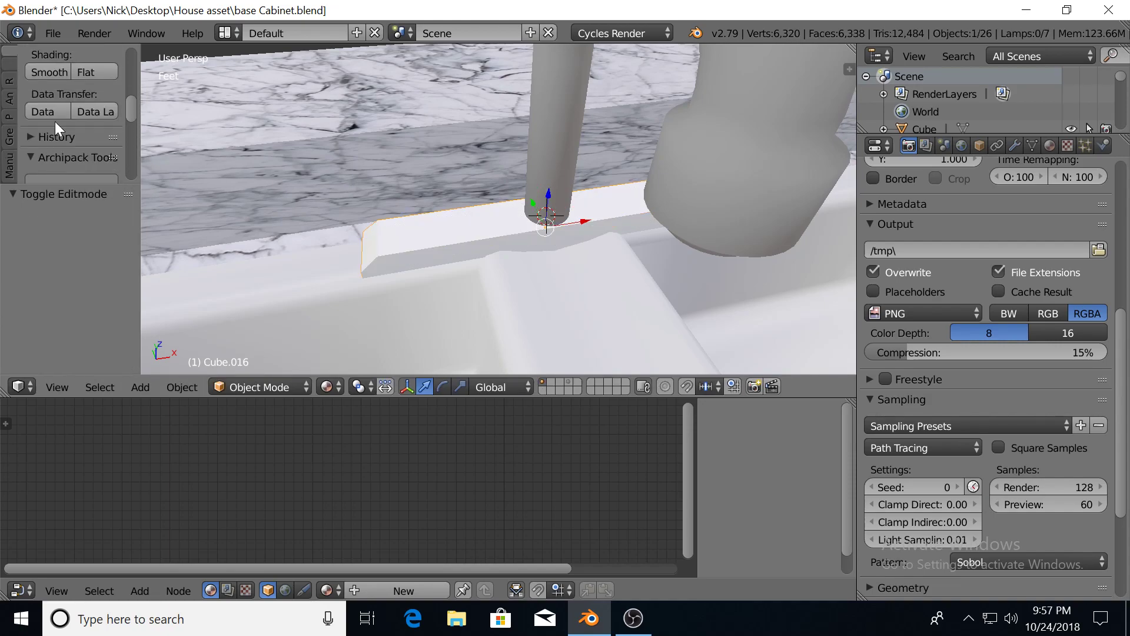
left_click(50, 72)
Assign the existing Facet material to the faucet's base plate
middle_click_drag(552, 247, 528, 231)
scroll(528, 231, "down", 1)
right_click(647, 237)
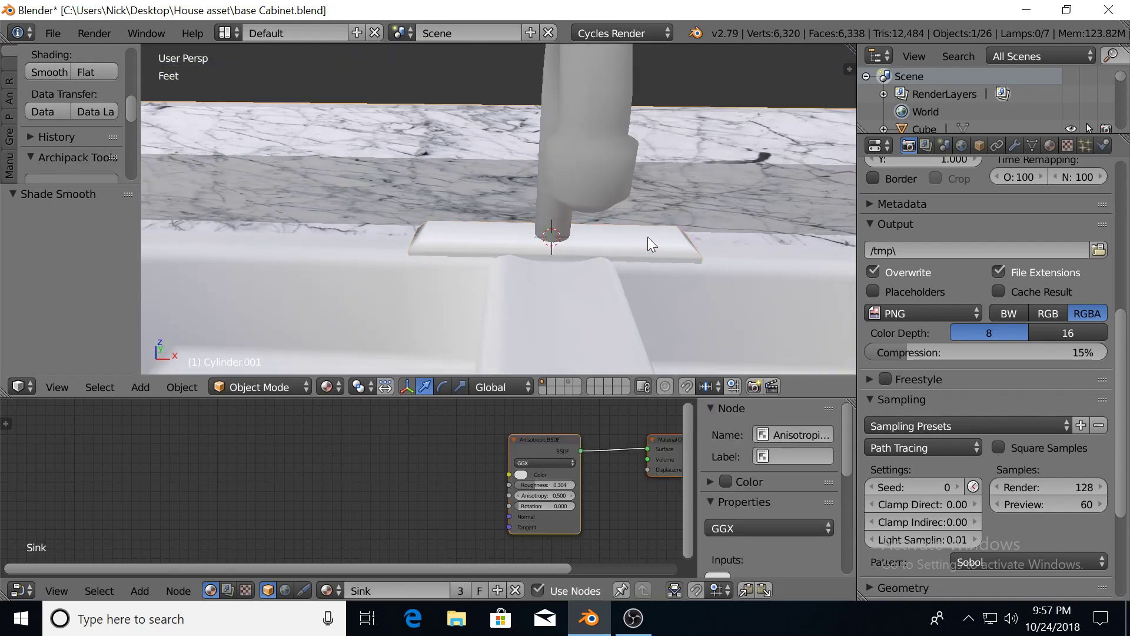
right_click(675, 249)
scroll(989, 224, "up", 5)
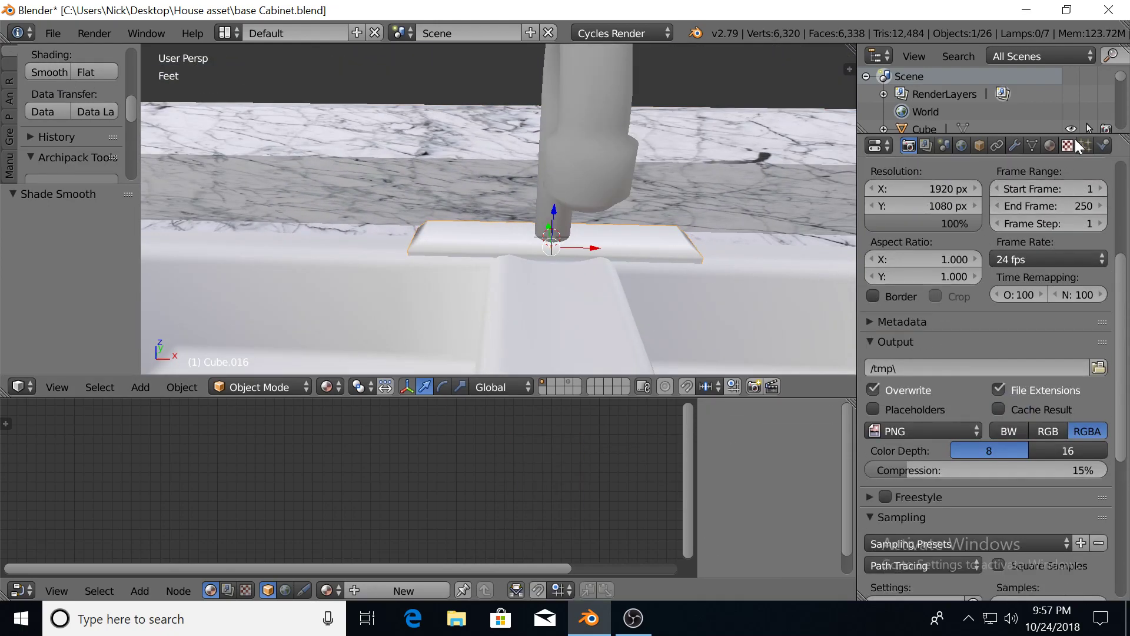
left_click(1050, 146)
left_click(875, 261)
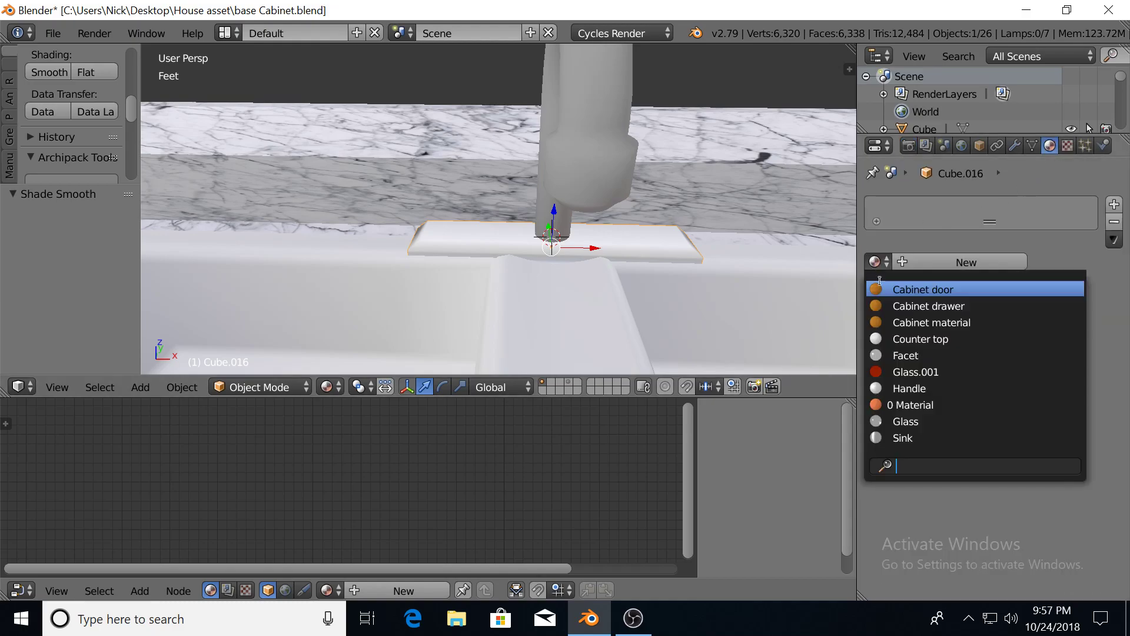
left_click(918, 354)
Examine the base plate's glossy reflections from the side in rendered display
key("shift+z")
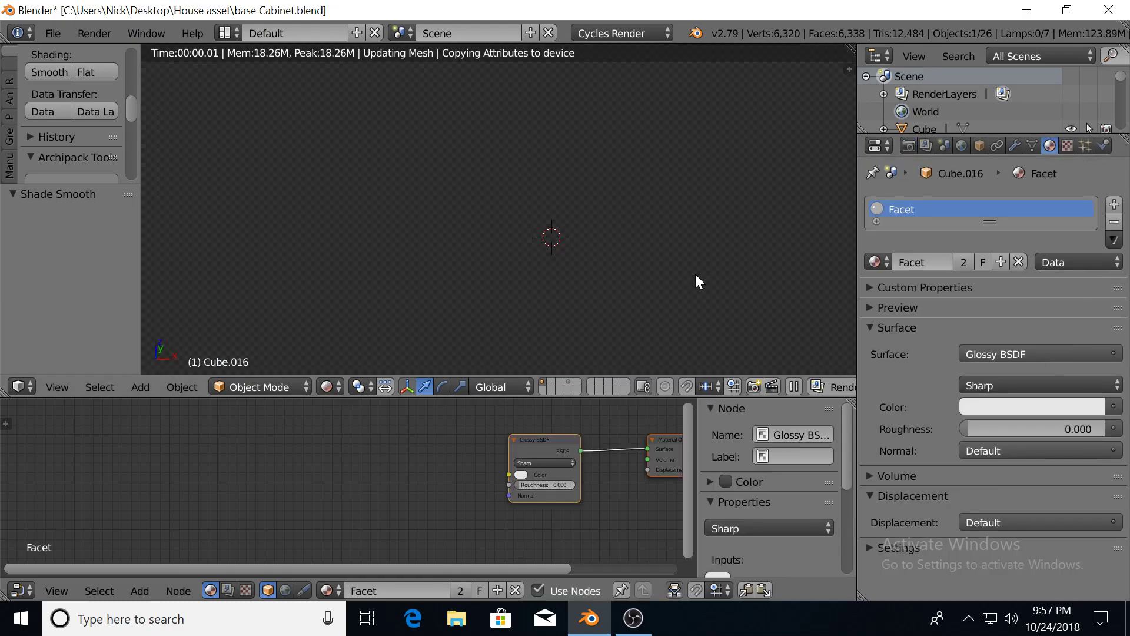
mouse_move(690, 274)
middle_mouse_down()
mouse_move(570, 272)
mouse_move(497, 211)
middle_mouse_up()
key("shift+z")
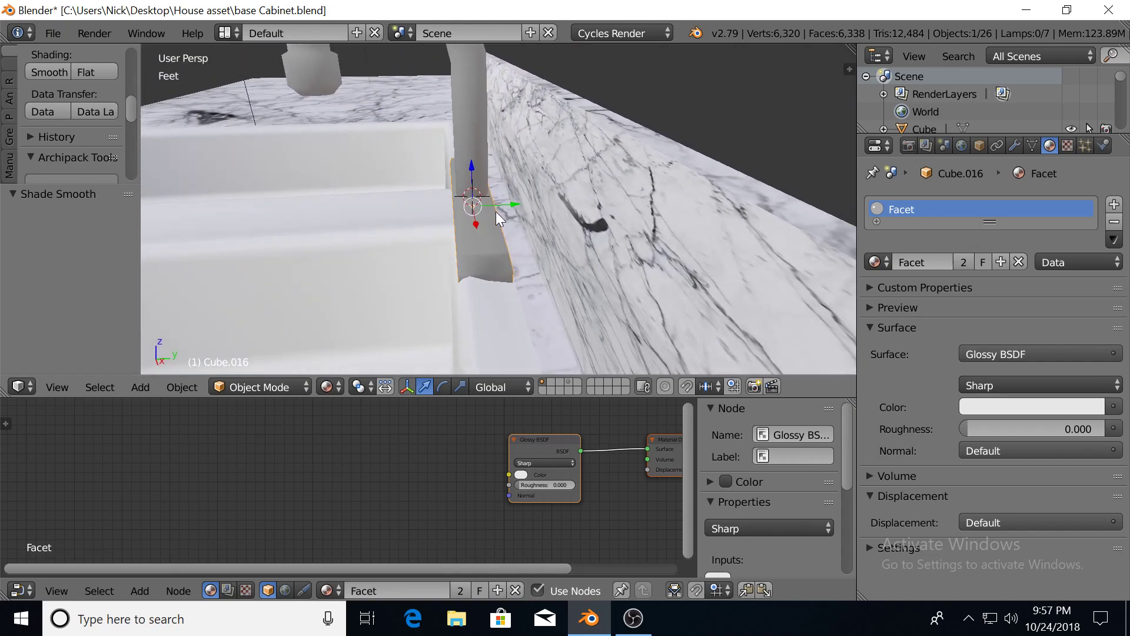
key("shift+z")
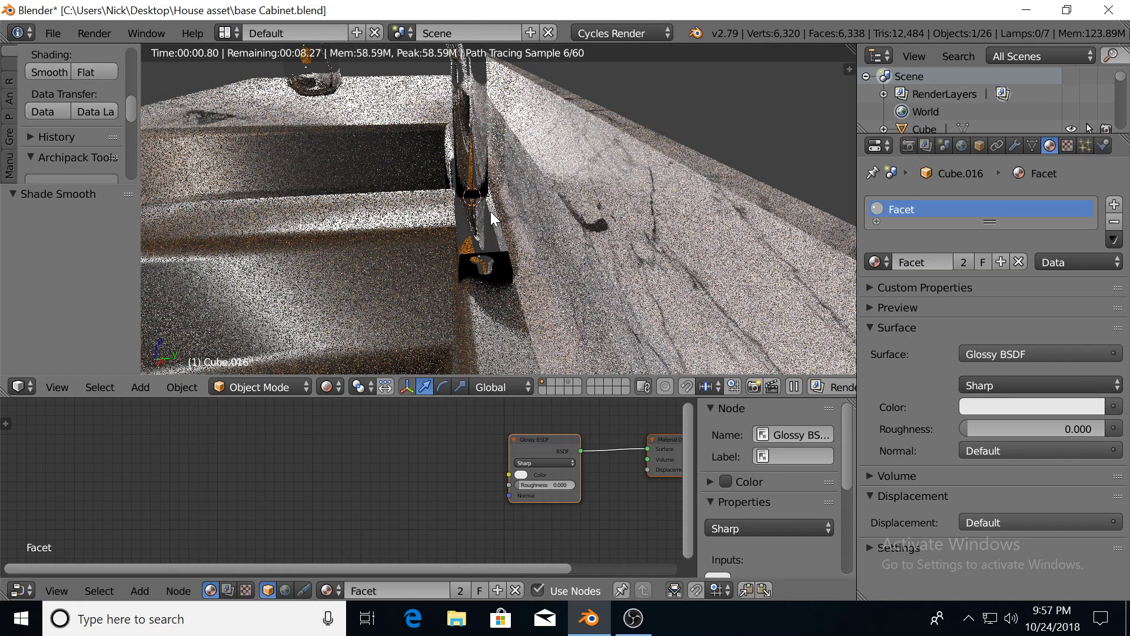
middle_click_drag(489, 210, 386, 208)
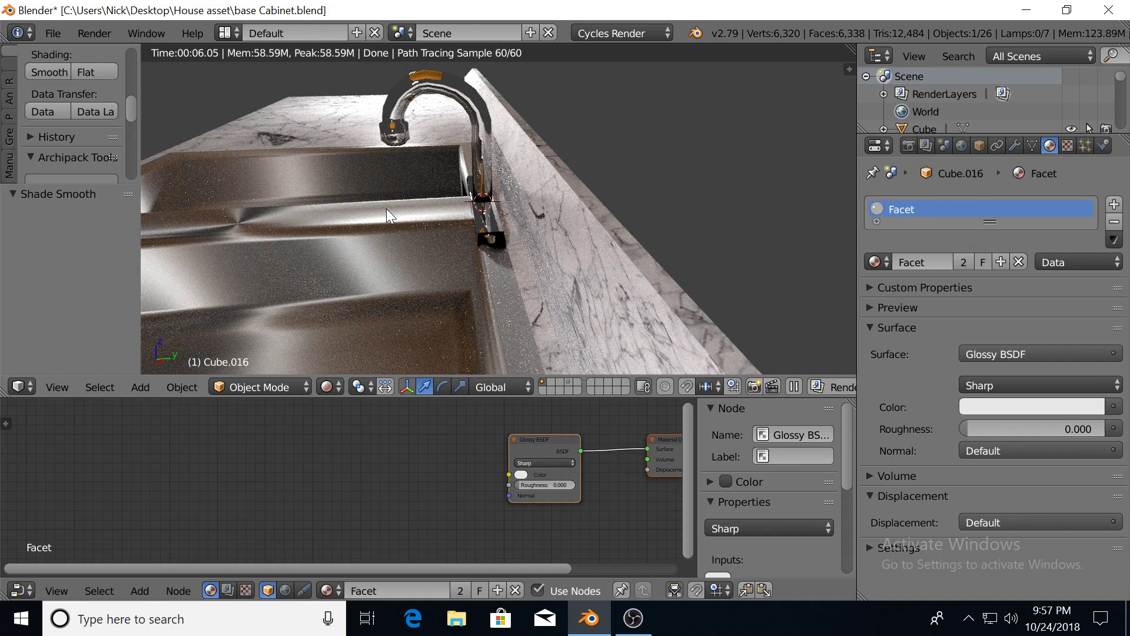
Leave the rendered display and snap the 3D cursor to the faucet's base plate
key("shift+z")
scroll(359, 223, "up", 6)
middle_click_drag(451, 226, 505, 214)
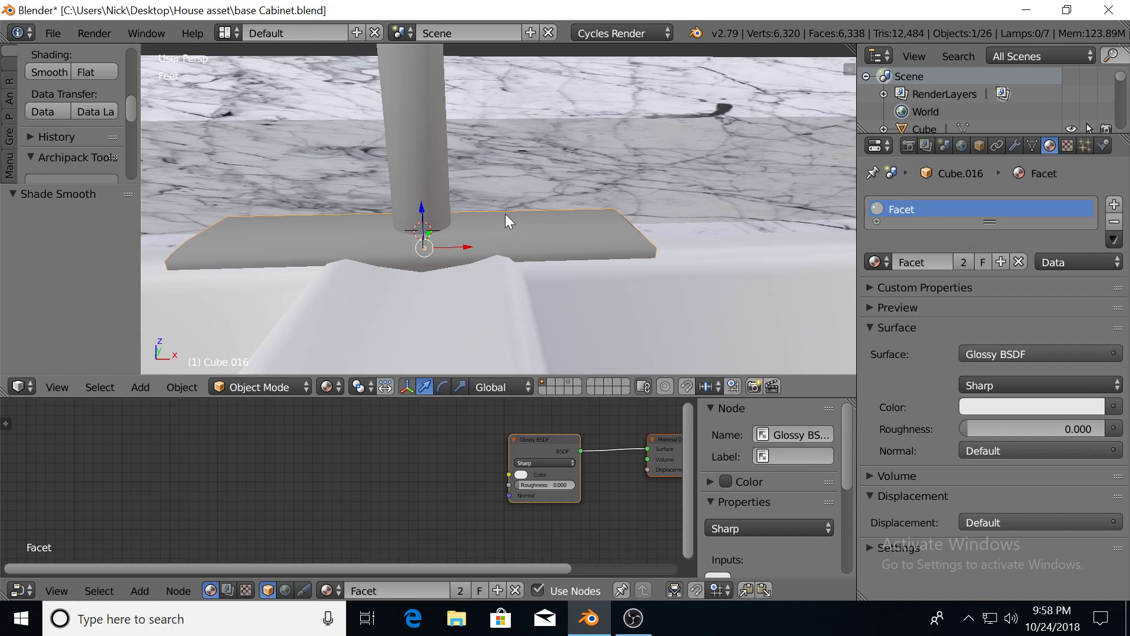
middle_click_drag(492, 235, 478, 264)
middle_click_drag(548, 281, 528, 280)
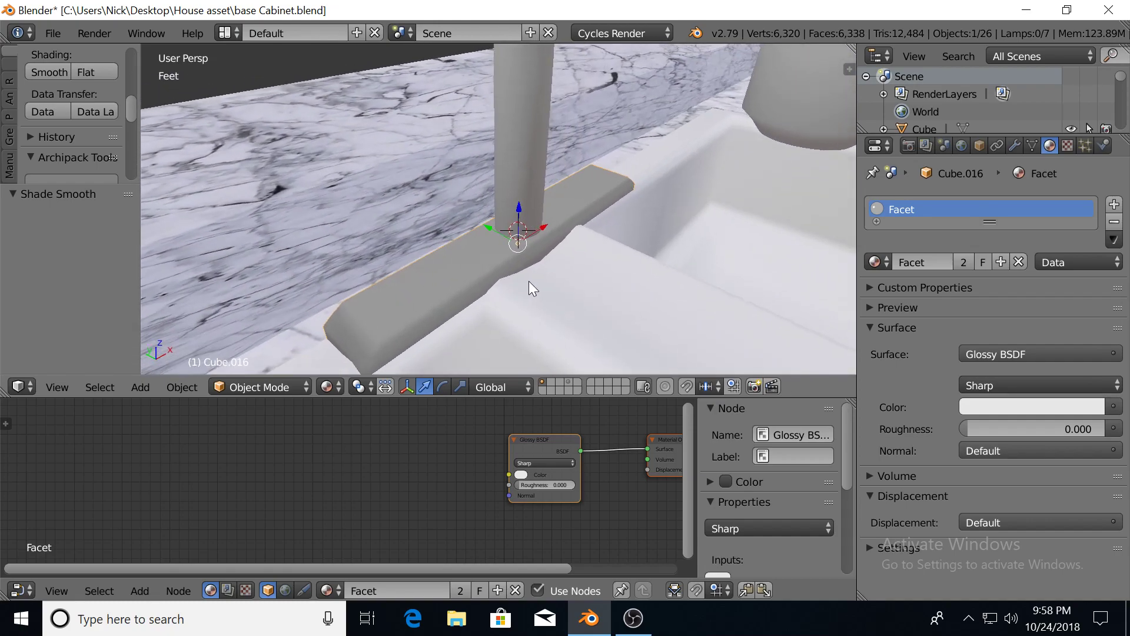
middle_click_drag(607, 232, 523, 230)
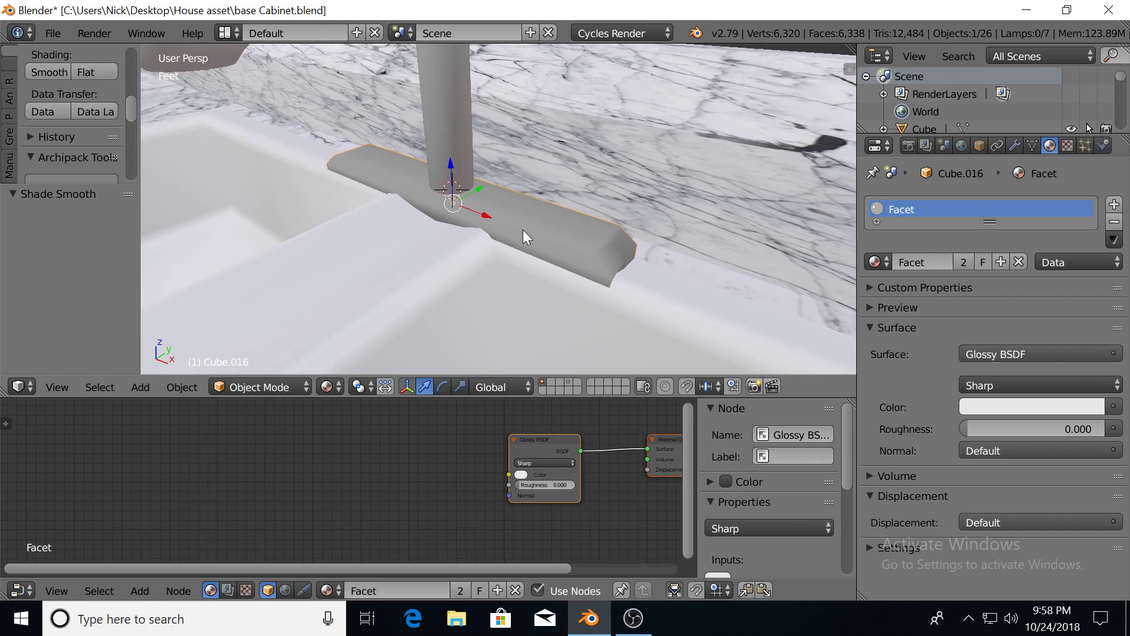
mouse_move(537, 229)
middle_mouse_down()
mouse_move(562, 232)
mouse_move(542, 232)
middle_mouse_up()
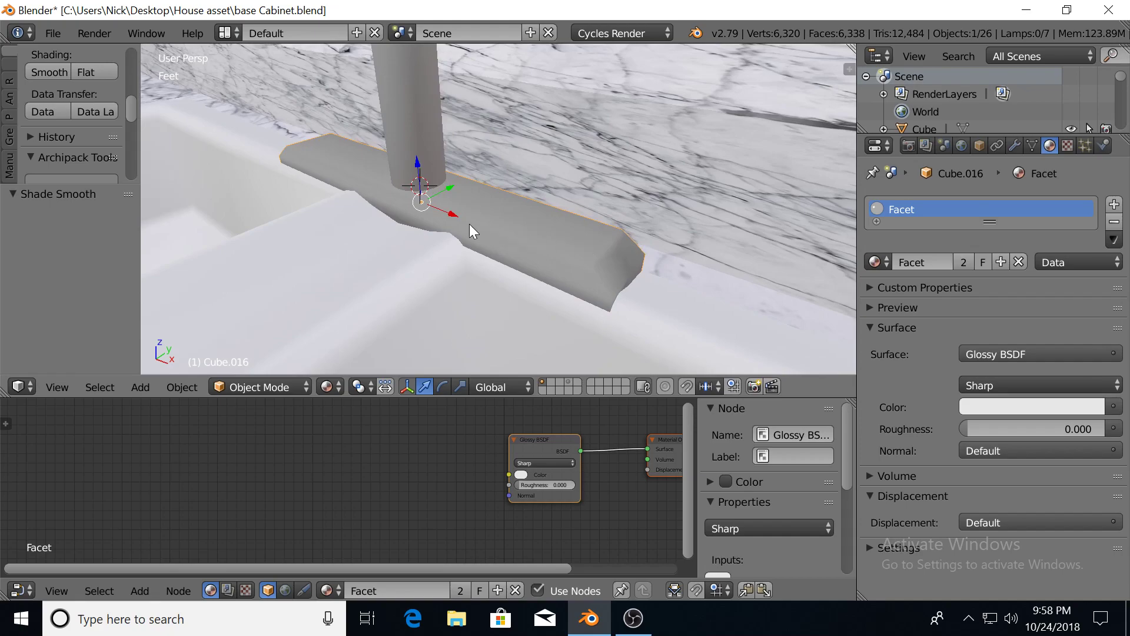
key("shift+s")
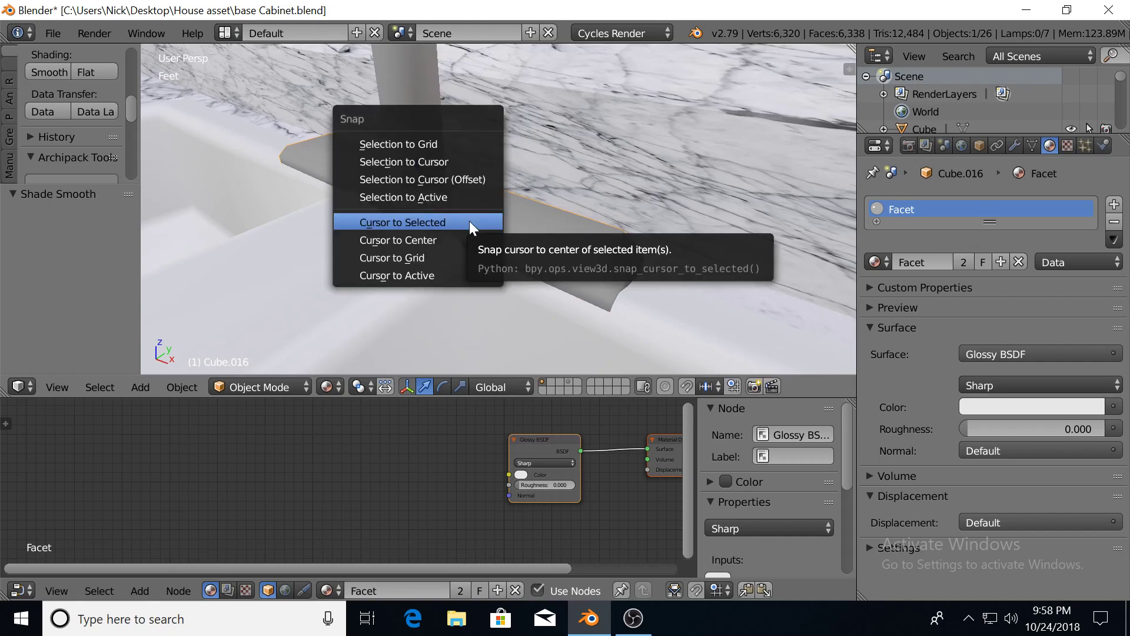
left_click(468, 220)
Add a 32-vertex cylinder at the 3D cursor and scale it uniformly to about 0.069
key("shift+a")
mouse_move(468, 217)
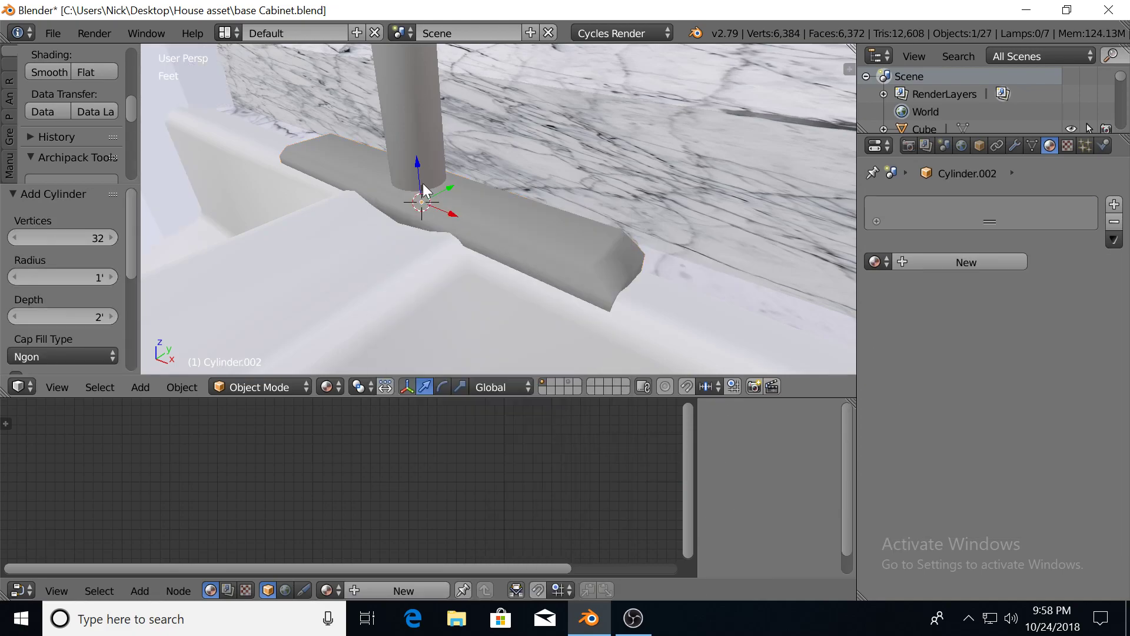
key("s")
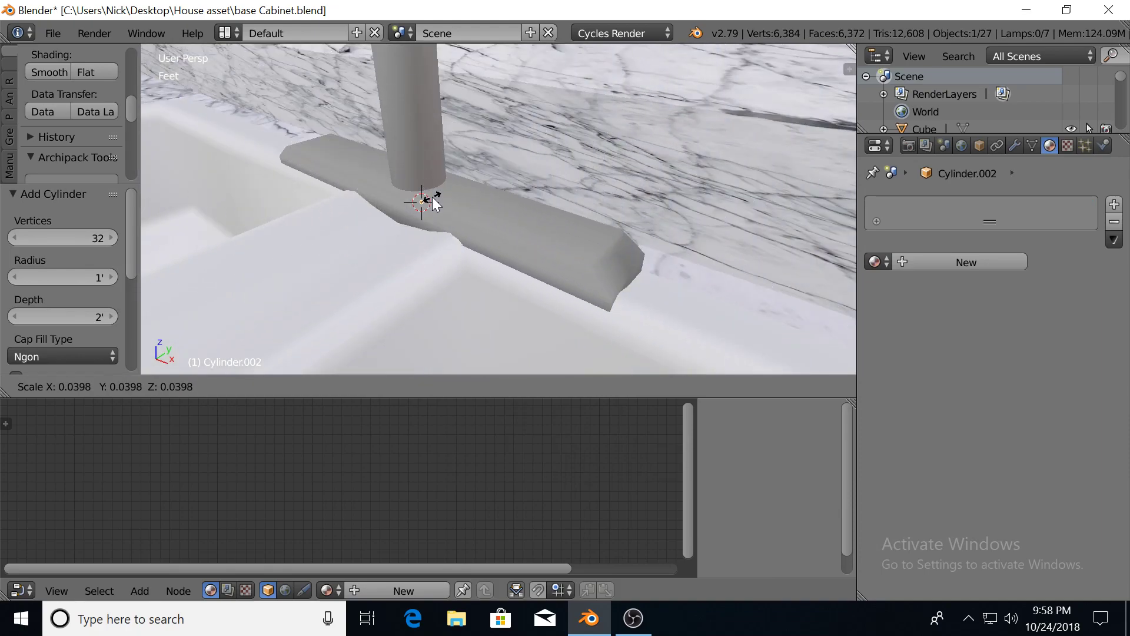
left_click(443, 200)
Move the cylinder about 2.68" along X toward the base plate's end and scale it to about 0.559
key("g")
key("x")
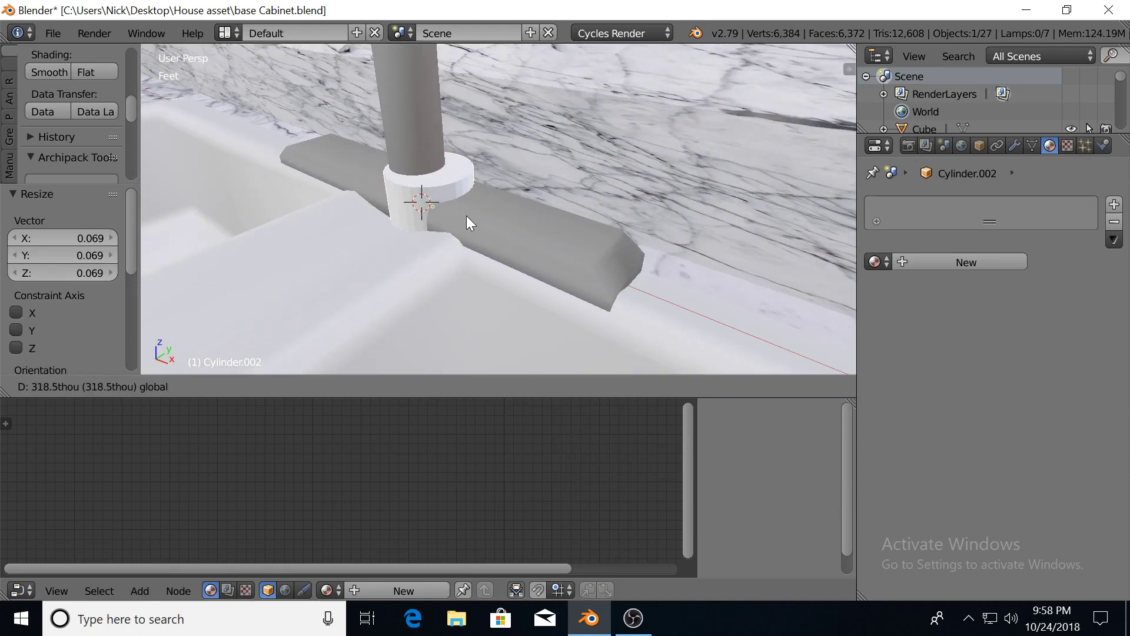
left_click(567, 249)
key("s")
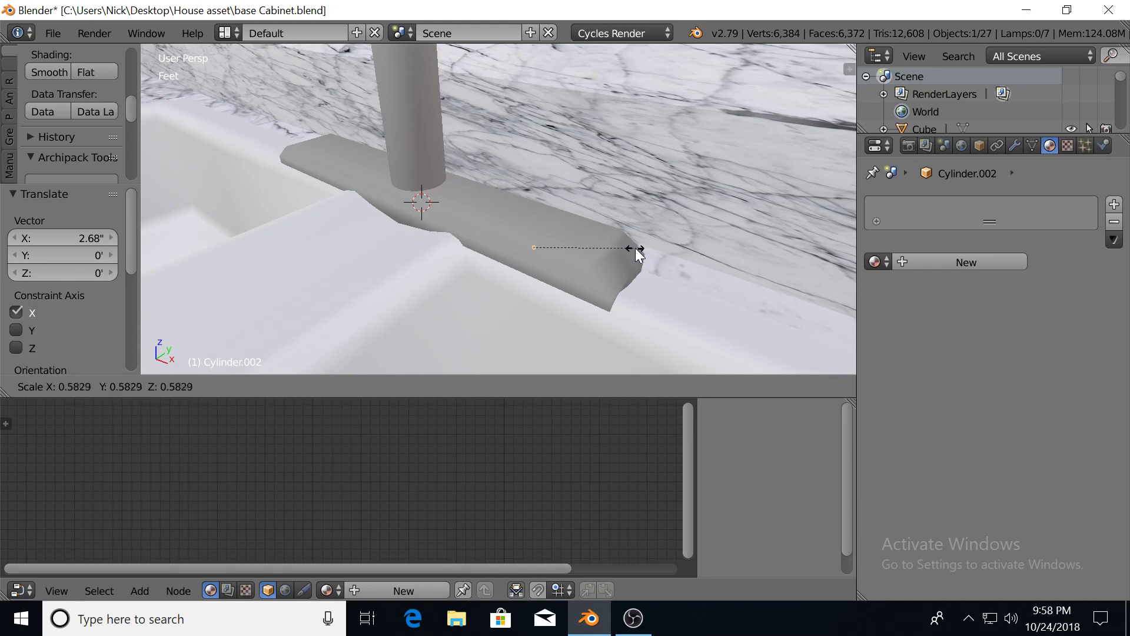
left_click(631, 248)
Raise the cylinder about 839 thou along Z and shift it about -524 thou along X toward the spout
key("g")
key("z")
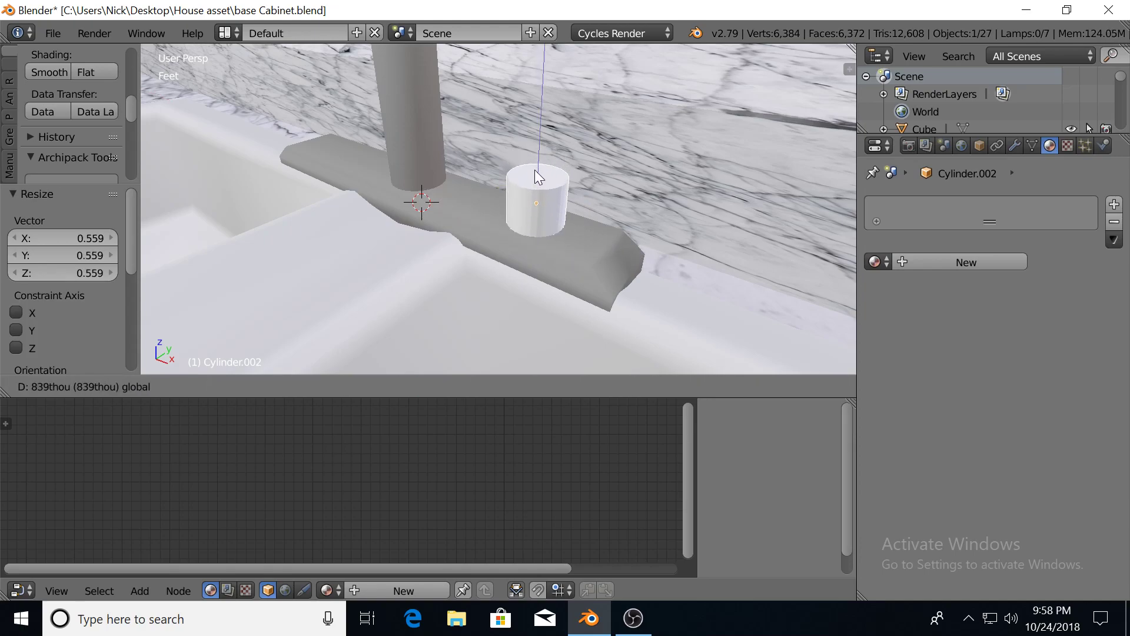
left_click(534, 170)
middle_click_drag(470, 209, 521, 185)
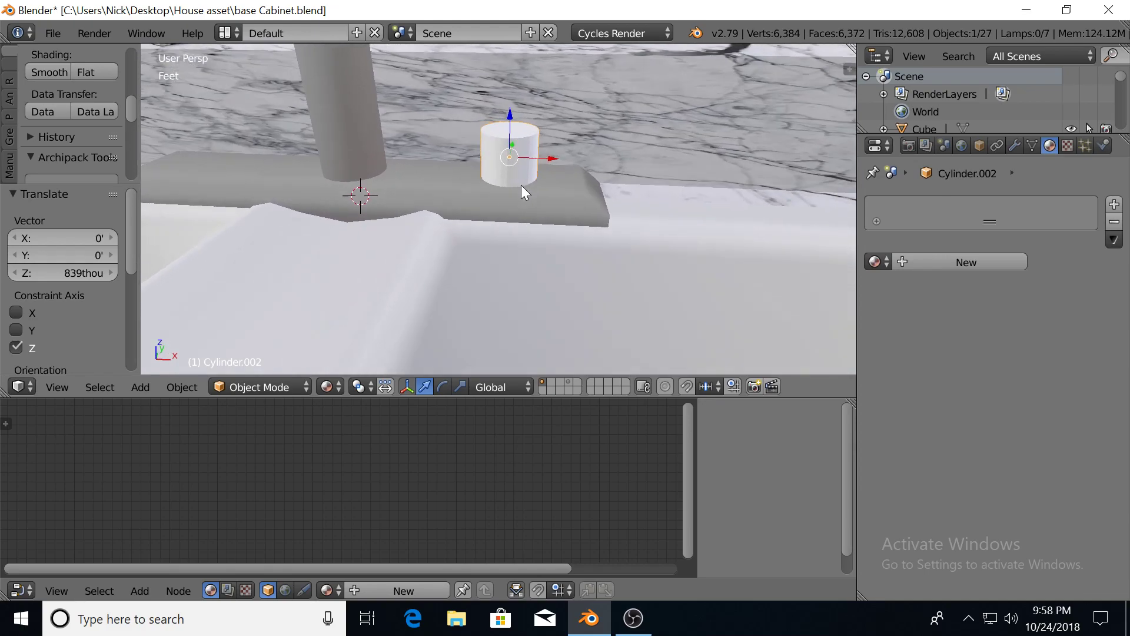
key("g")
key("x")
left_click(518, 160)
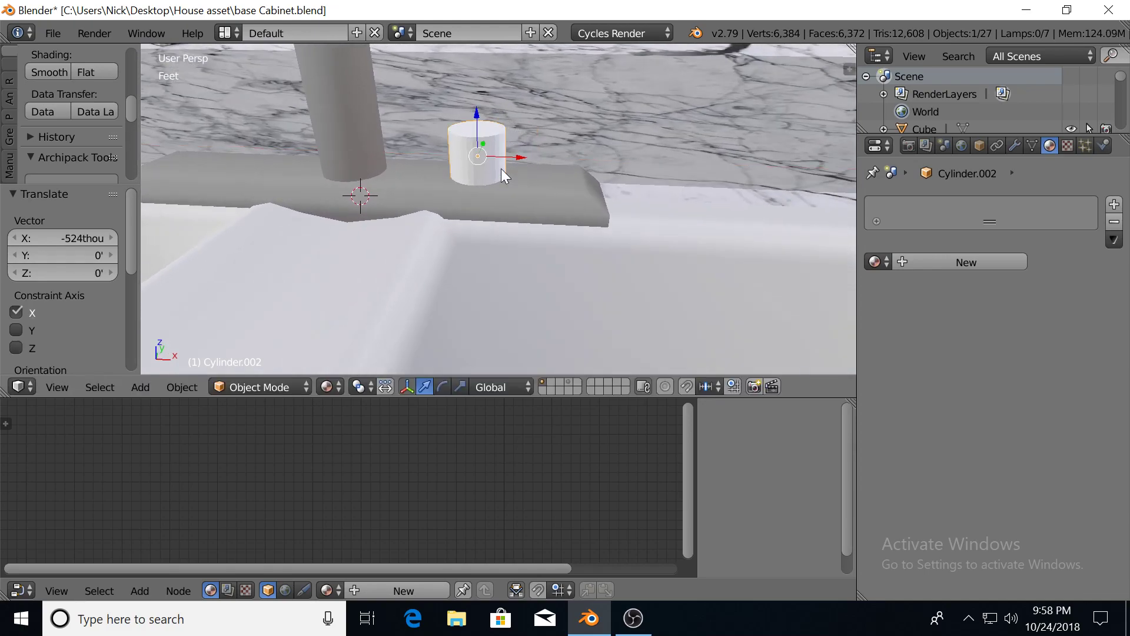
Scale the cylinder by about 0.617 and lower it about 234 thou onto the base plate
scroll(509, 164, "up", 3)
middle_click_drag(500, 160, 588, 230)
scroll(549, 225, "up", 3)
key("s")
left_click(536, 216)
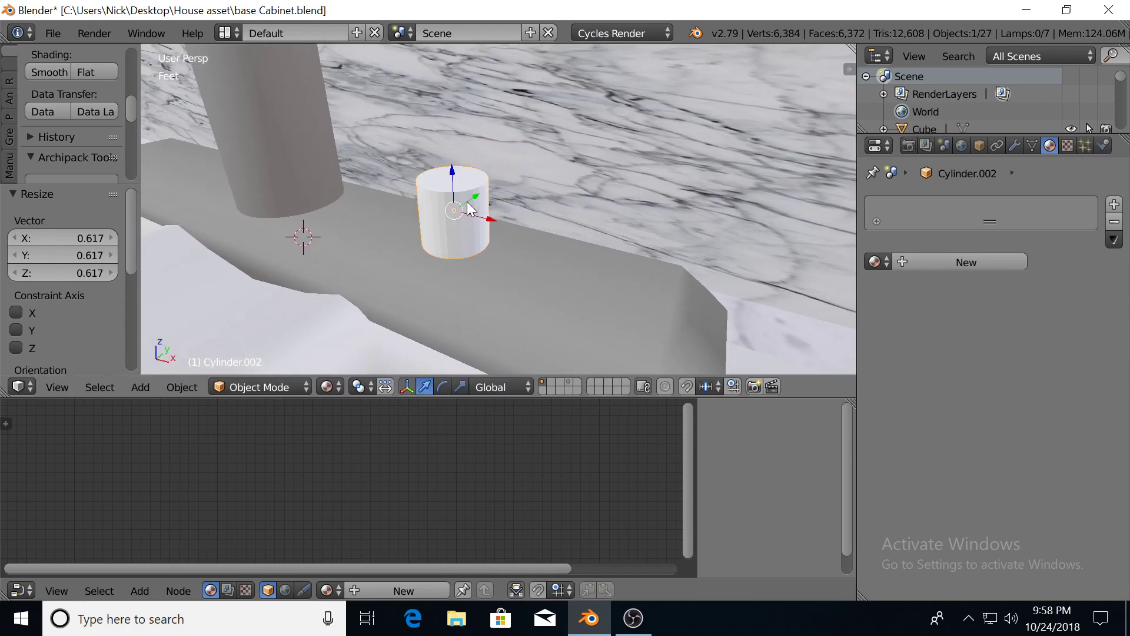
key("g")
key("z")
left_click_drag(454, 185, 453, 192)
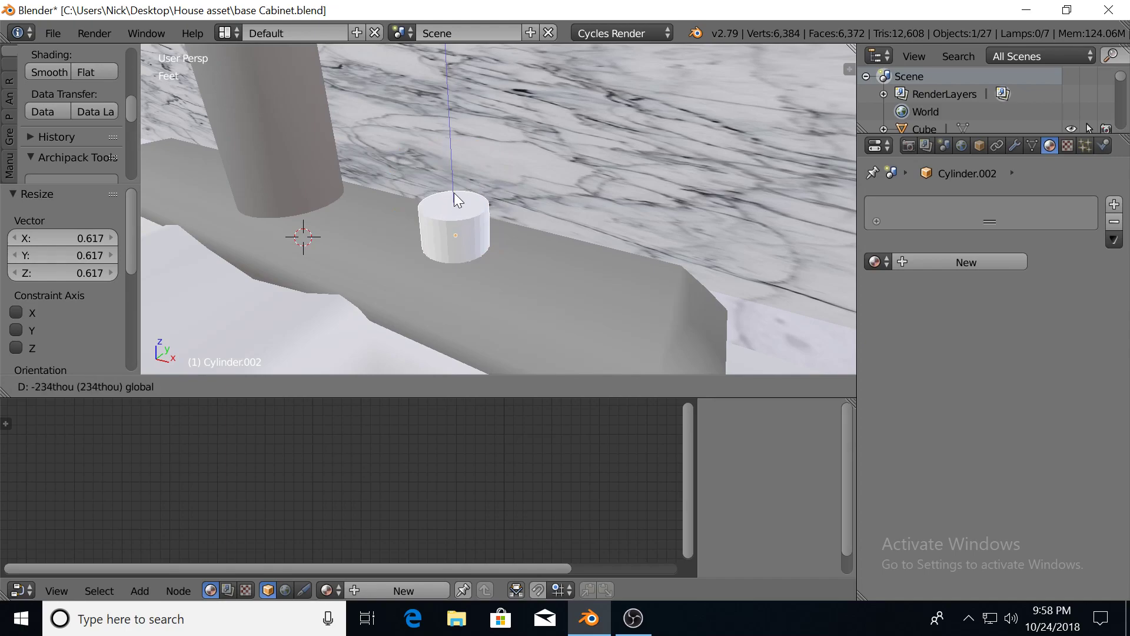
left_click(453, 193)
In Edit Mode, lower the cylinder's top face about 81 thou and scale it to about 0.525 for a tapered body
middle_click_drag(454, 193, 482, 231)
scroll(451, 195, "up", 2)
scroll(463, 219, "up", 3)
scroll(482, 232, "down", 2)
key("Tab")
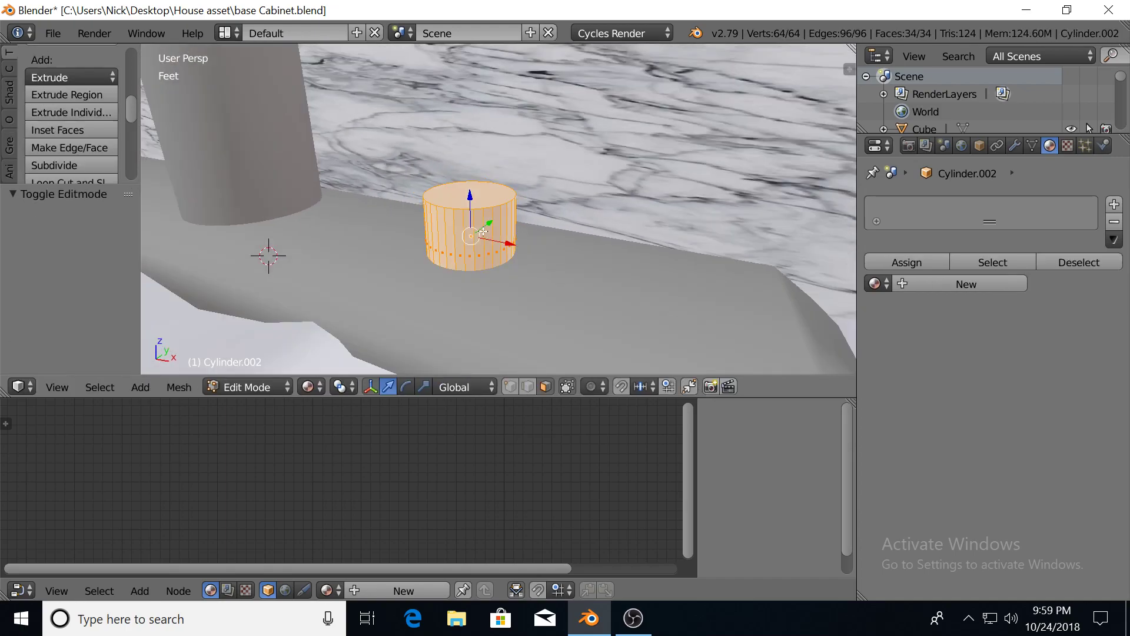
right_click(477, 194)
mouse_move(473, 159)
left_mouse_down()
mouse_move(469, 182)
mouse_move(468, 165)
left_mouse_up()
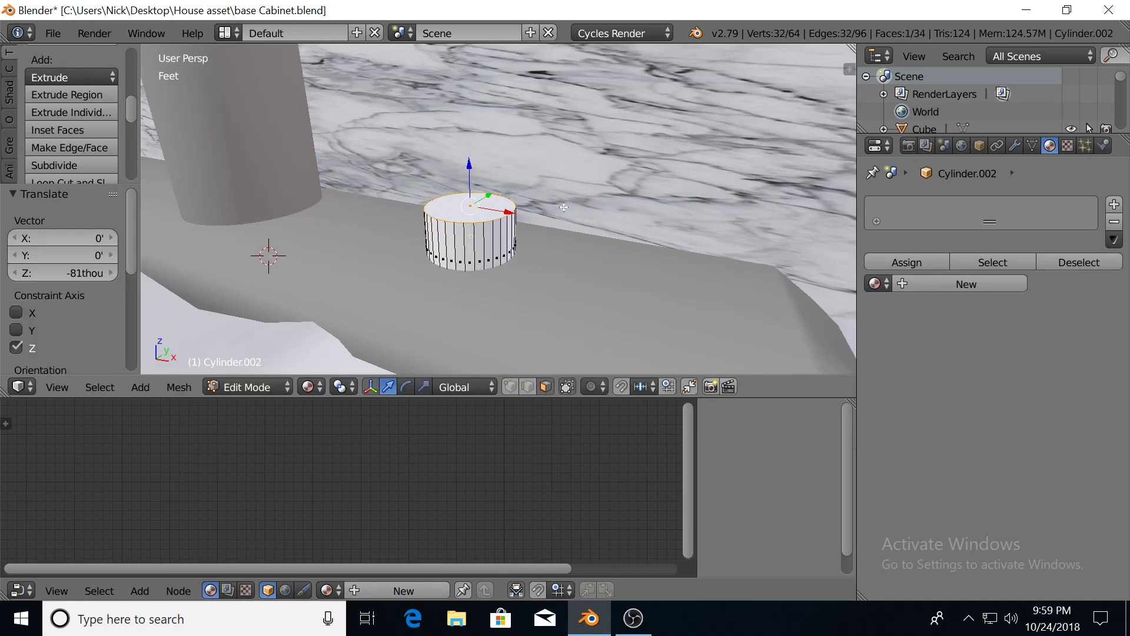
key("s")
left_click(532, 218)
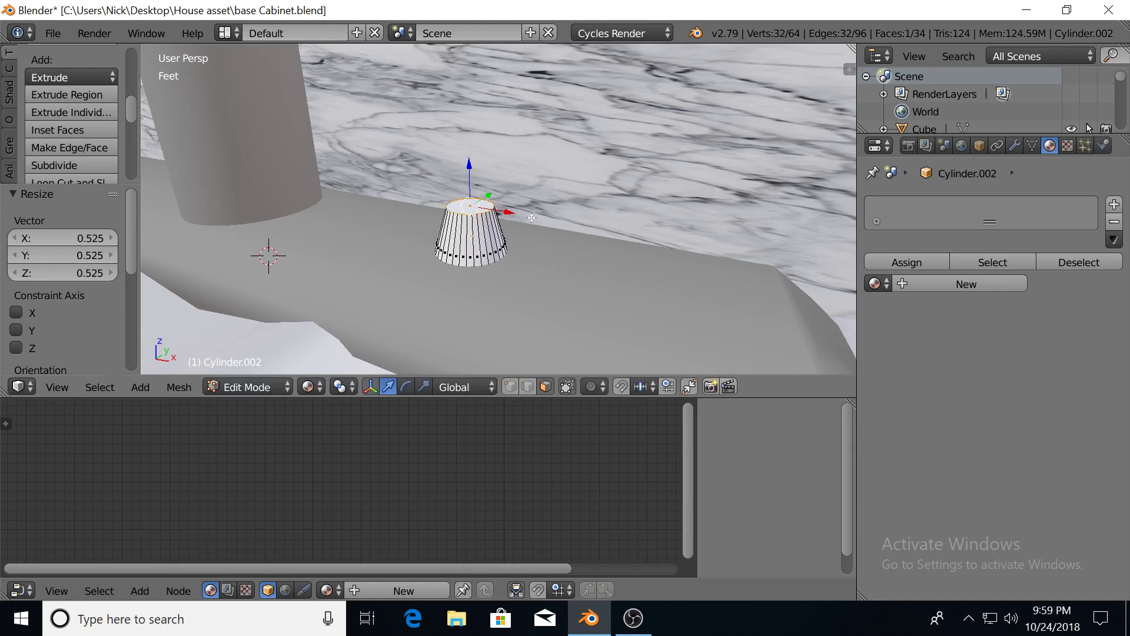
key("i")
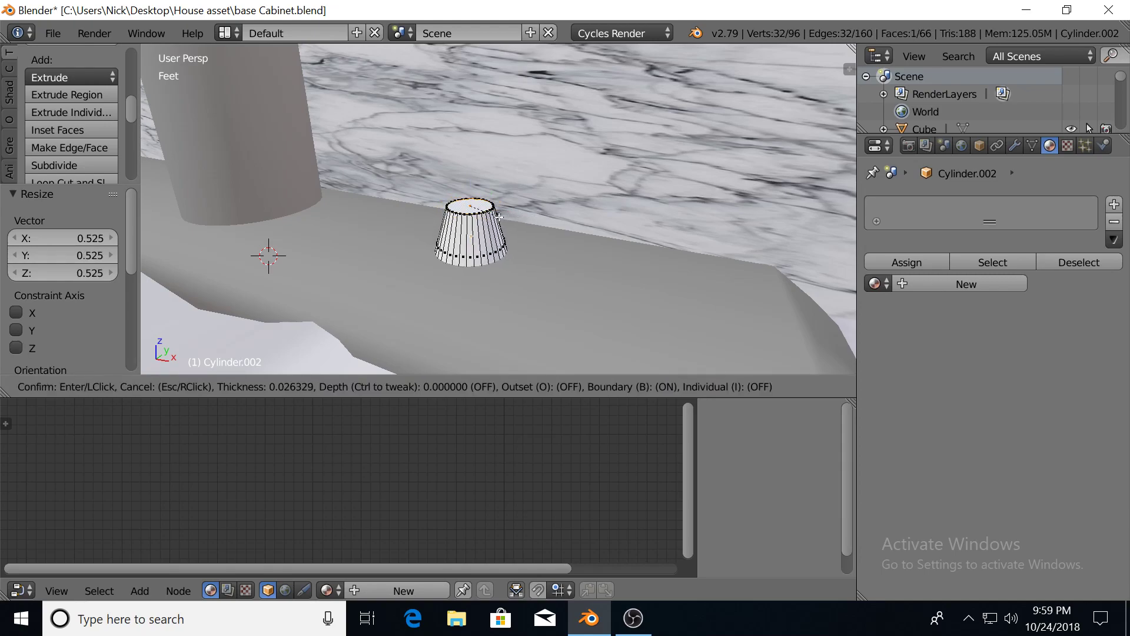
key("Escape")
mouse_move(534, 283)
middle_mouse_down()
mouse_move(594, 287)
mouse_move(514, 251)
mouse_move(541, 267)
middle_mouse_up()
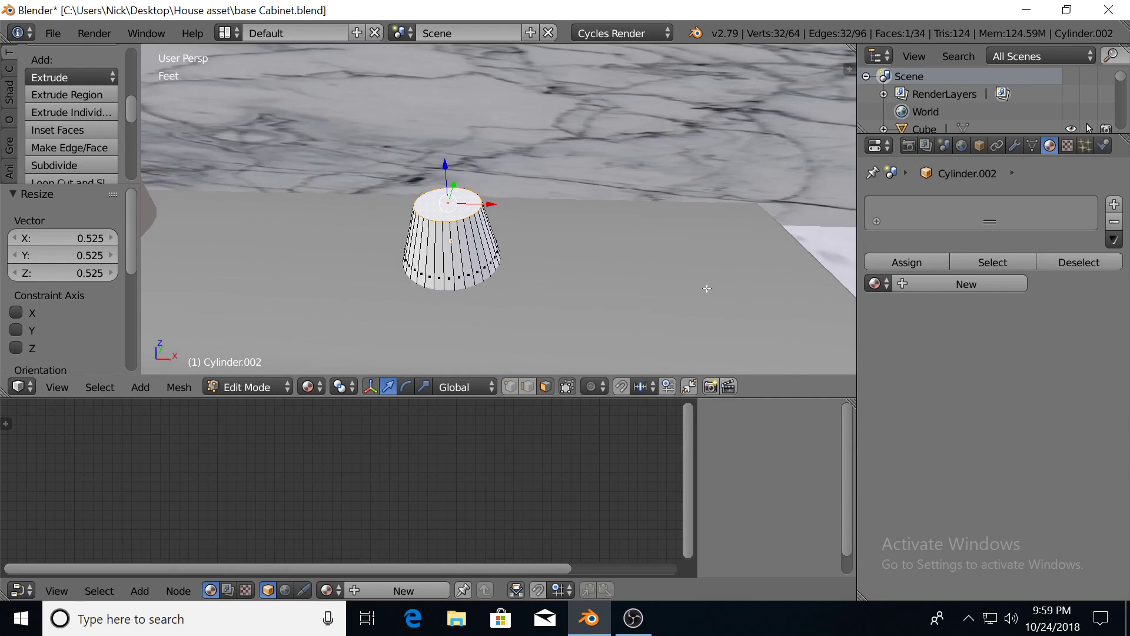
key("e")
right_click(681, 282)
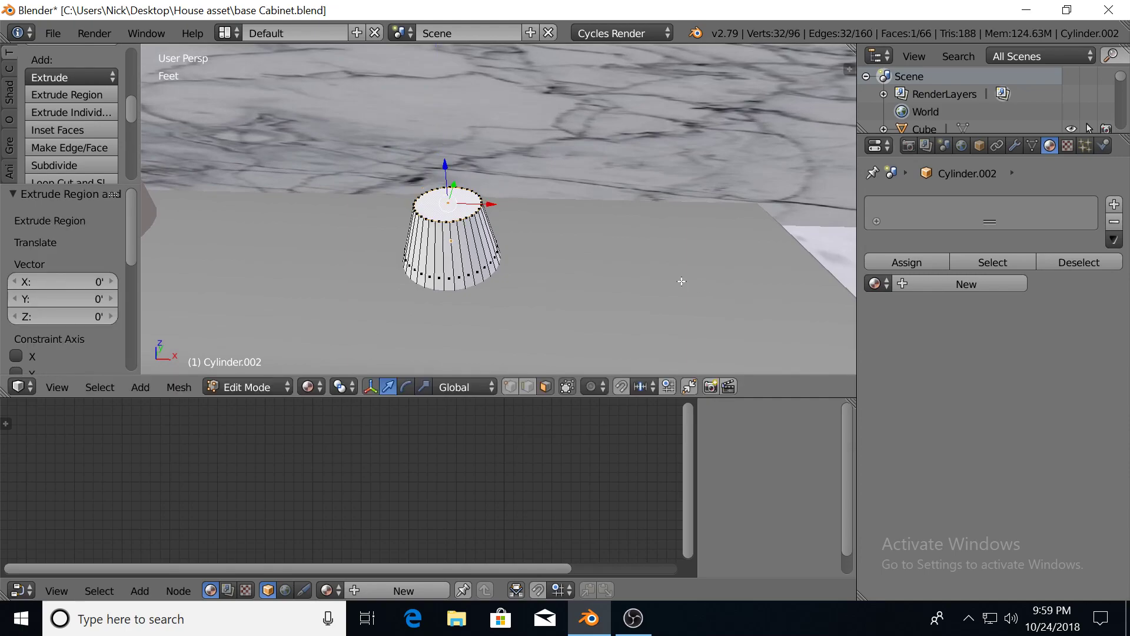
key("ctrl+z")
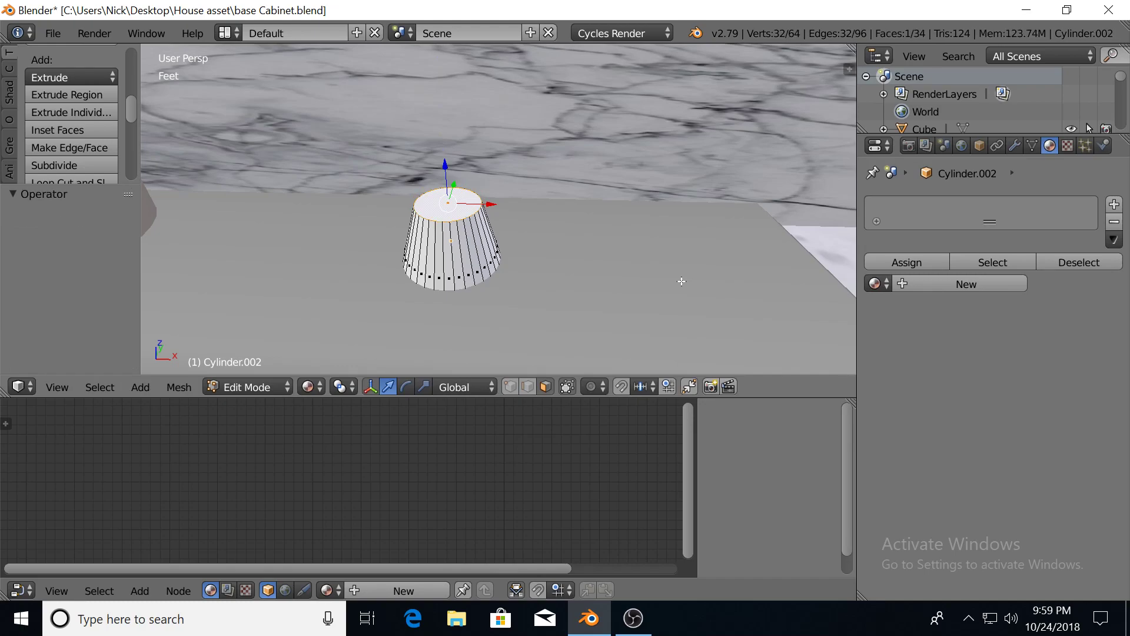
key("e")
key("s")
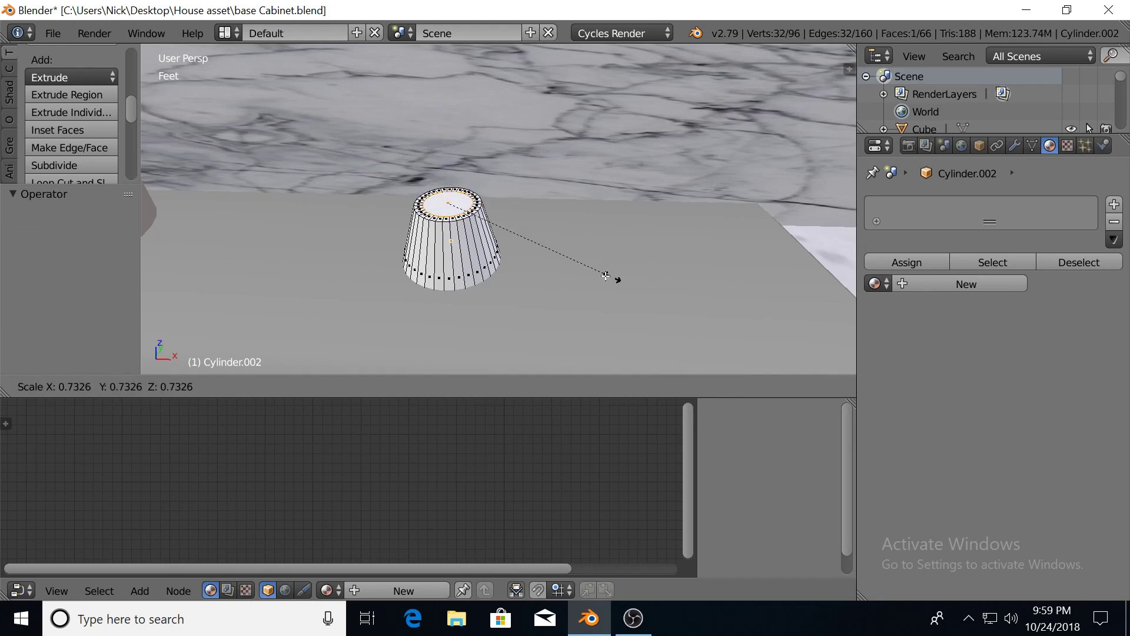
right_click(594, 276)
key("ctrl+z")
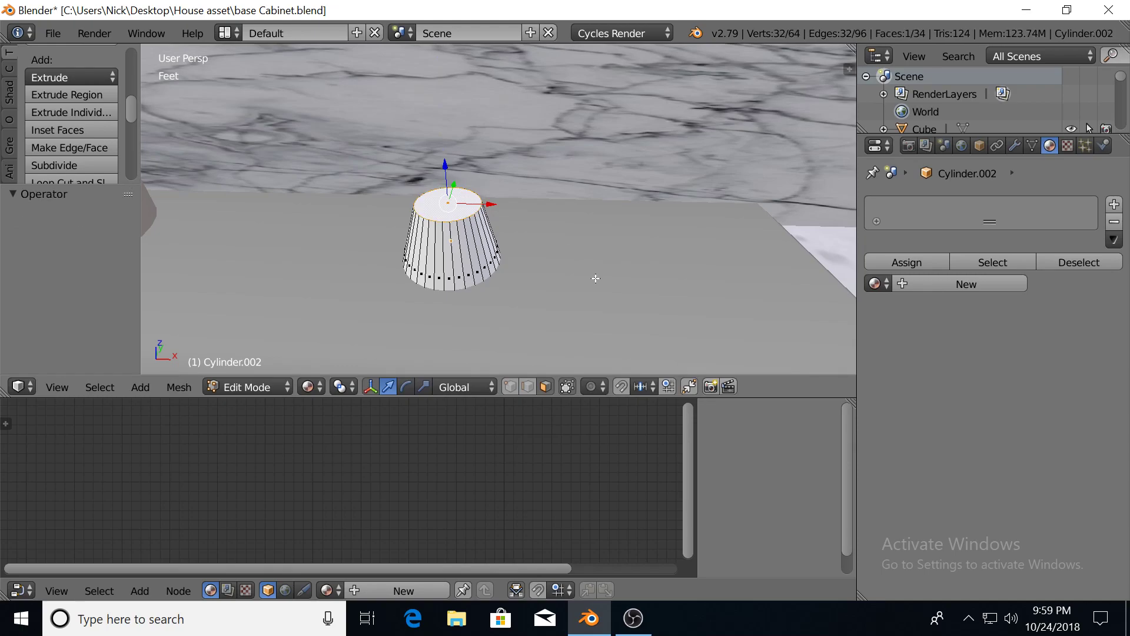
key("i")
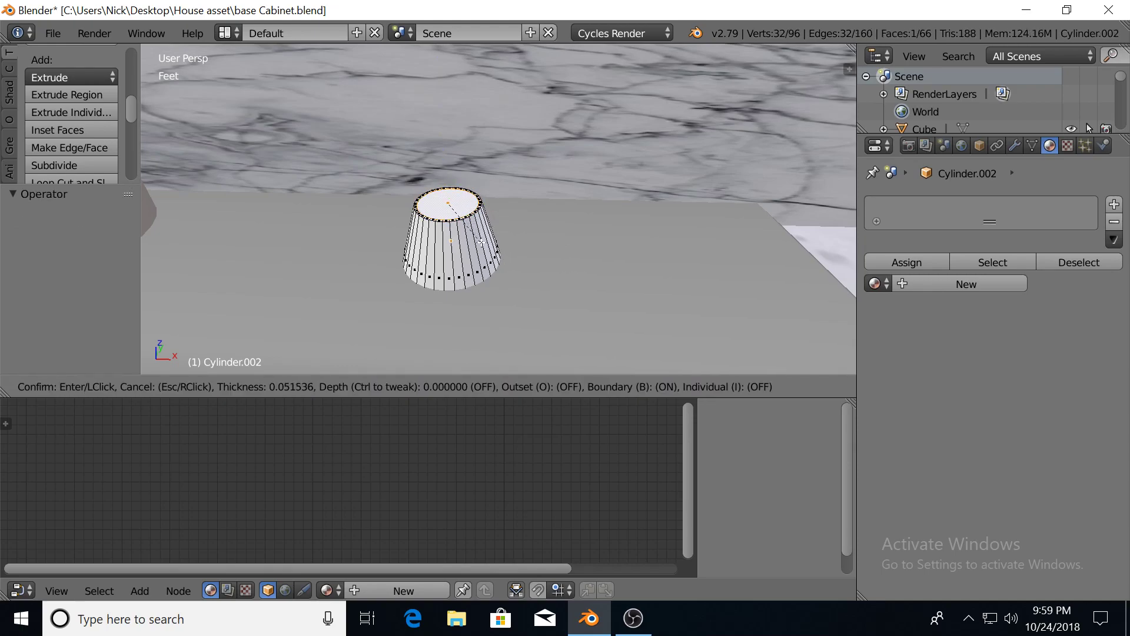
right_click(481, 240)
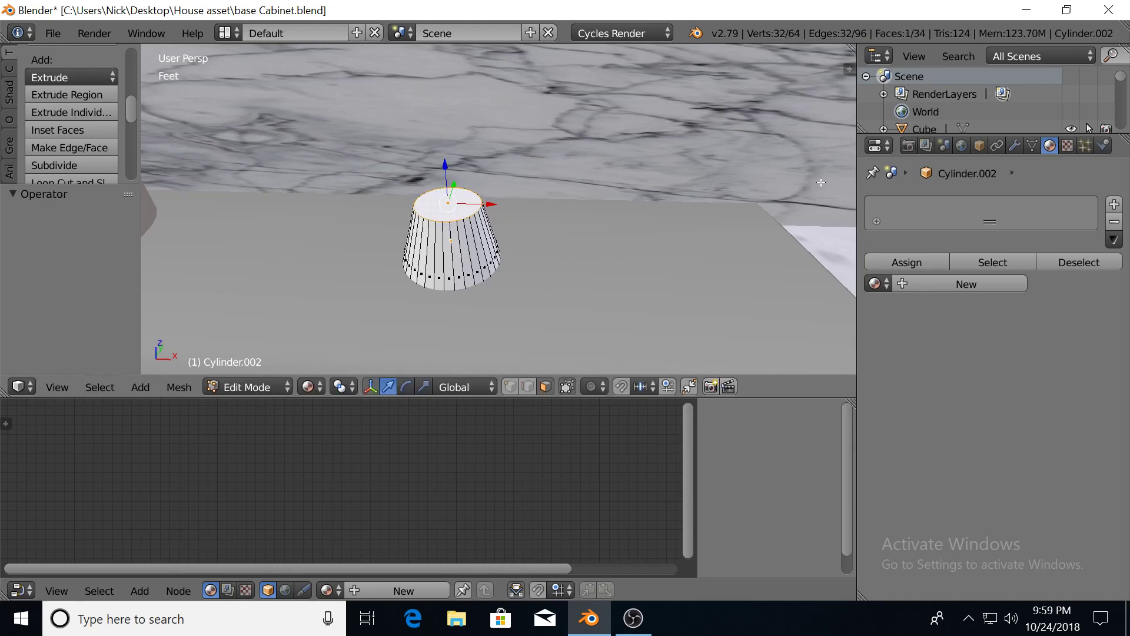
scroll(849, 197, "down", 4)
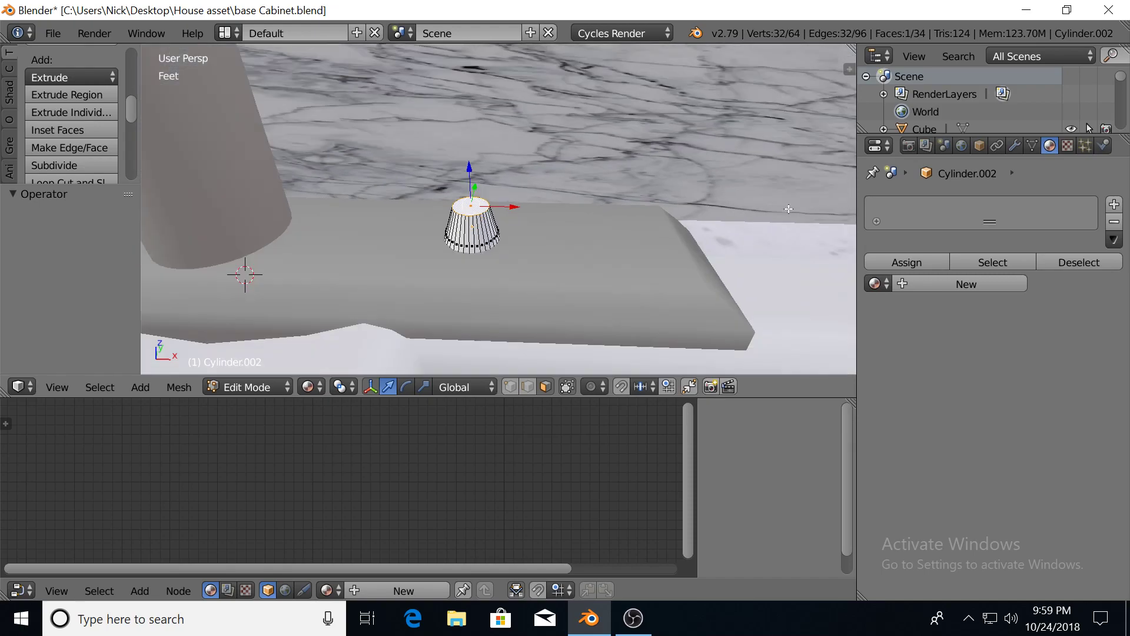
key("i")
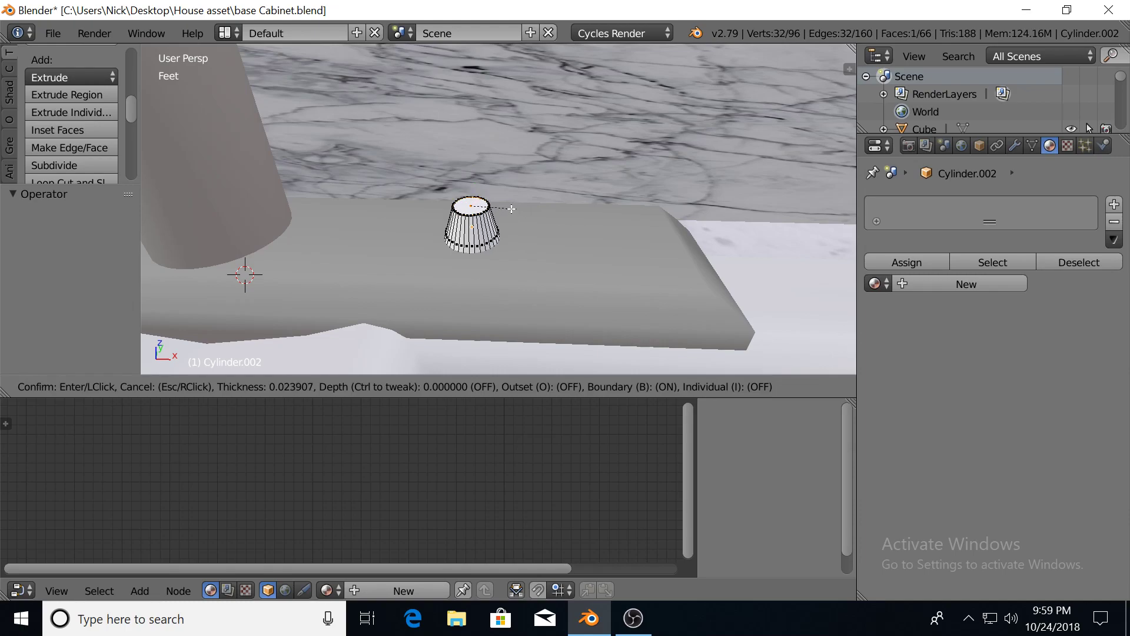
key("Escape")
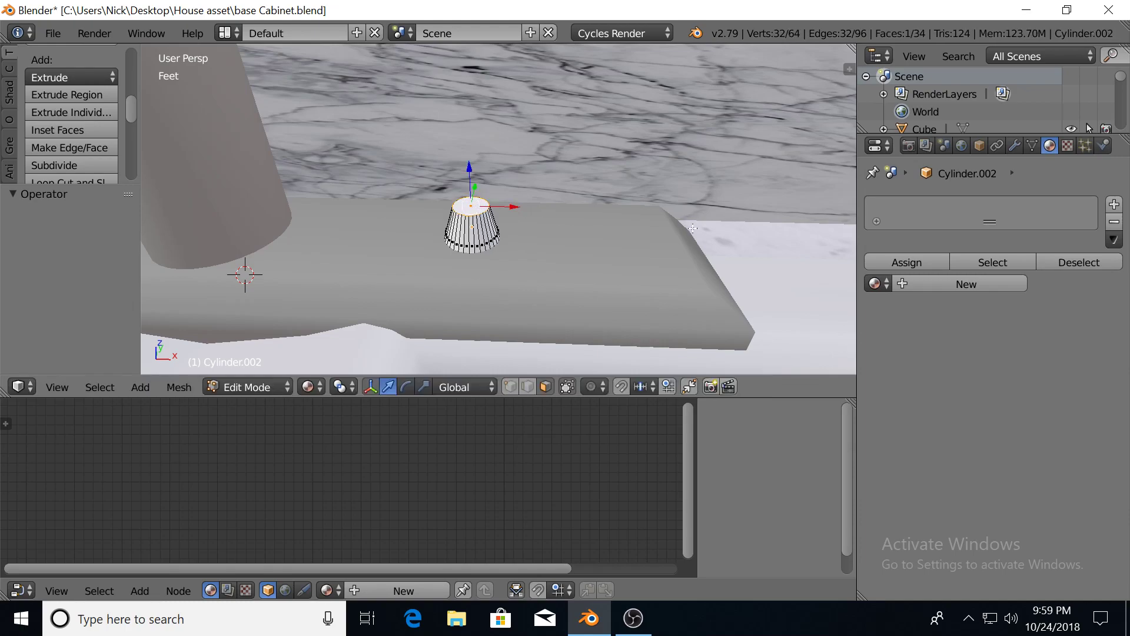
Inset the tapered cylinder's top face with a thickness of about 2.732"
key("i")
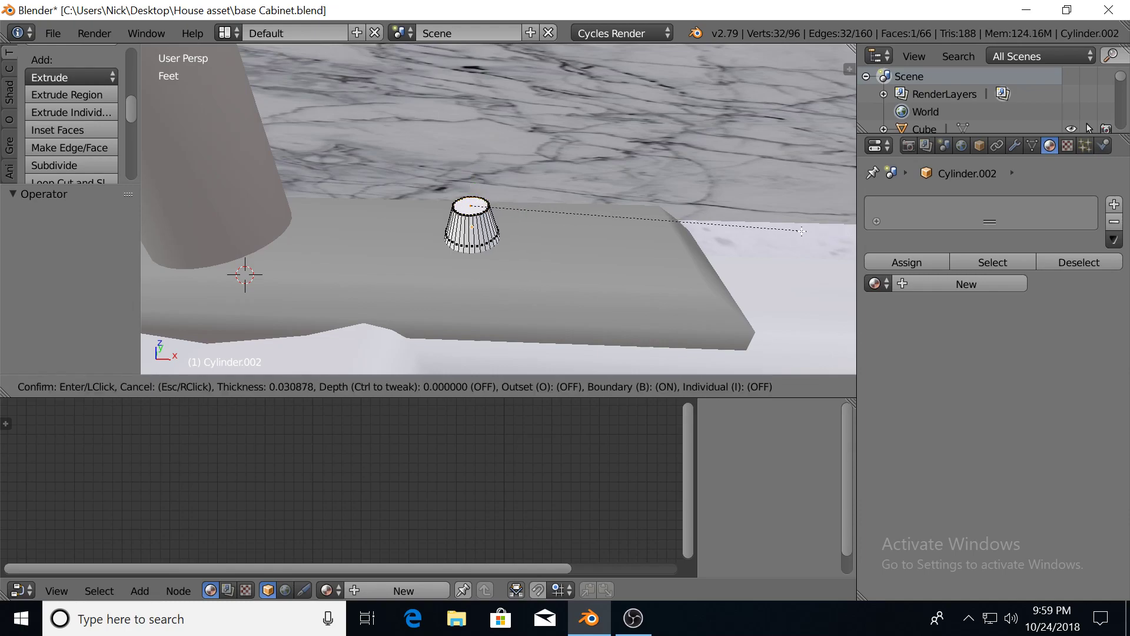
left_click(507, 210)
scroll(477, 228, "up", 5)
scroll(479, 228, "down", 5)
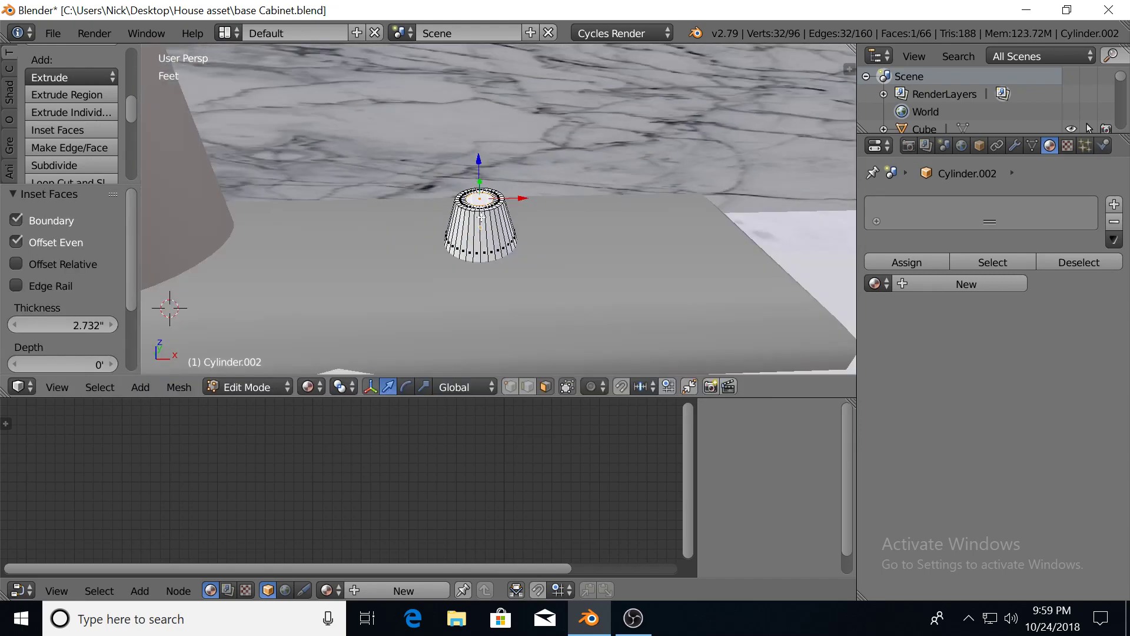
Extrude the inset top face and raise it about 122 thou along Z to form a narrow neck
key("e")
right_click(480, 209)
left_click_drag(479, 159, 479, 140)
middle_click_drag(479, 140, 480, 171)
scroll(484, 193, "up", 3)
middle_click_drag(457, 242, 497, 230)
scroll(462, 216, "down", 5)
scroll(469, 203, "down", 2)
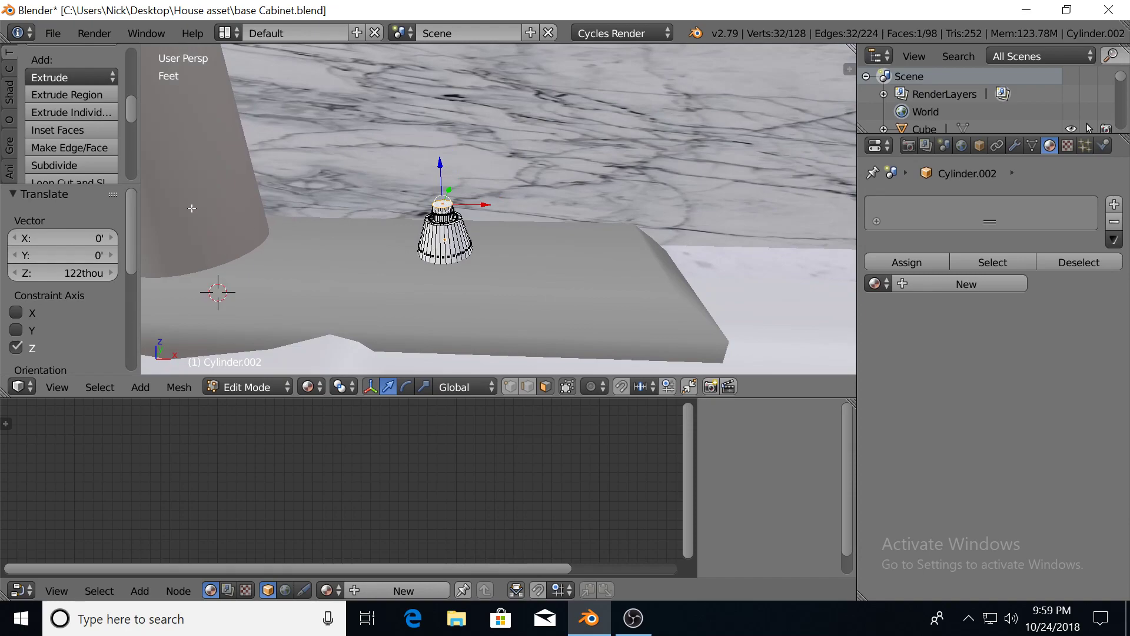
Return to Object Mode, apply smooth shading to the tapered knob and assign it the existing Facet material
key("Tab")
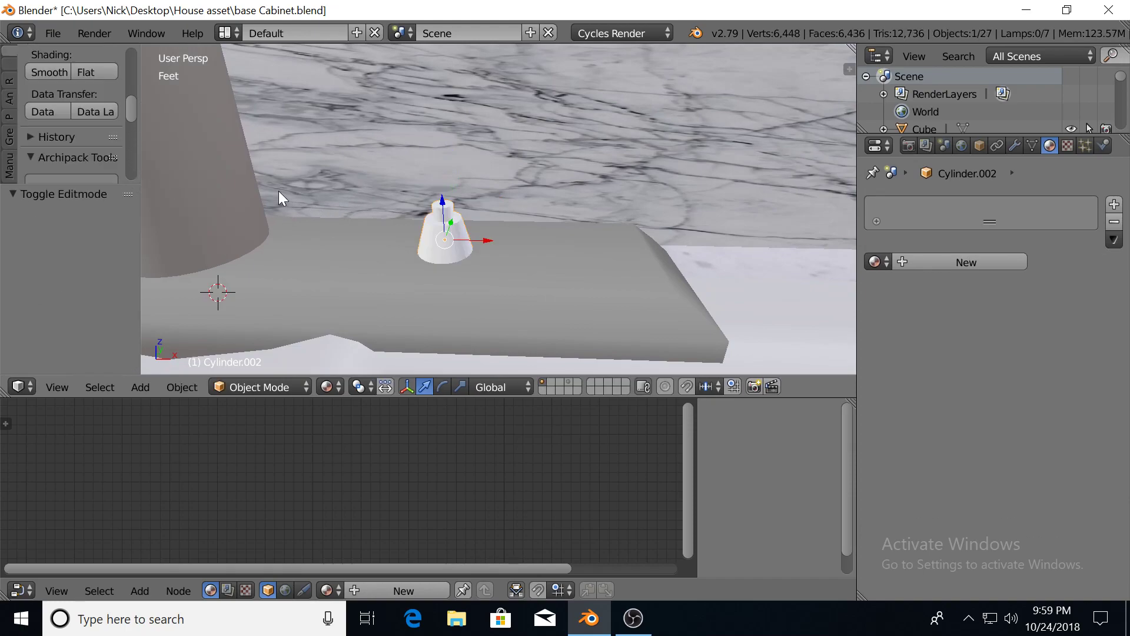
left_click(50, 73)
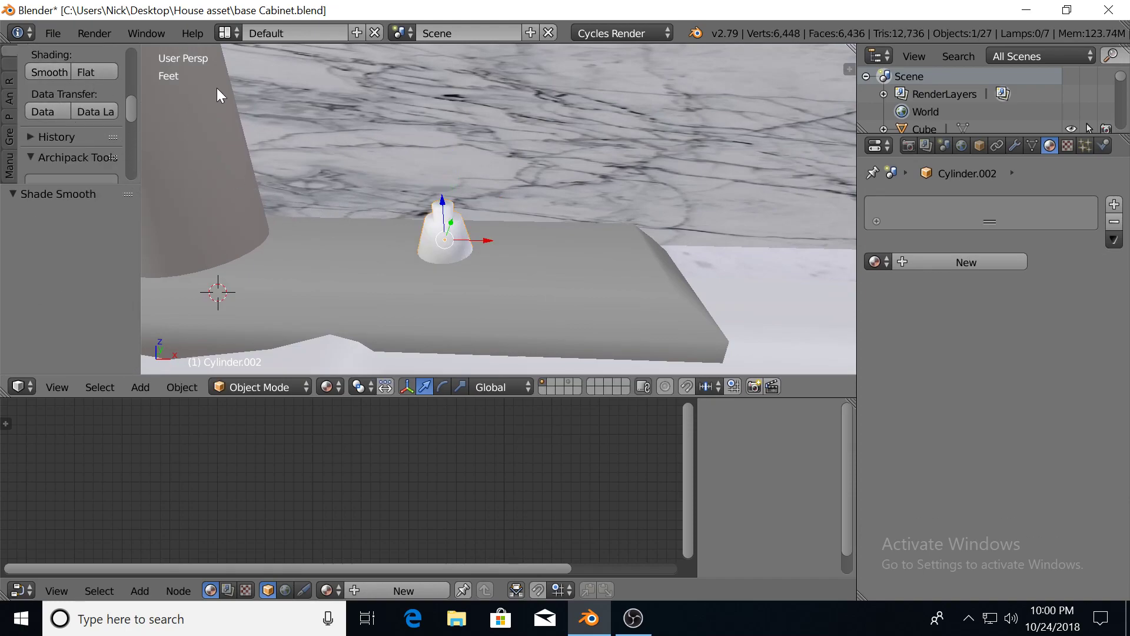
left_click(875, 262)
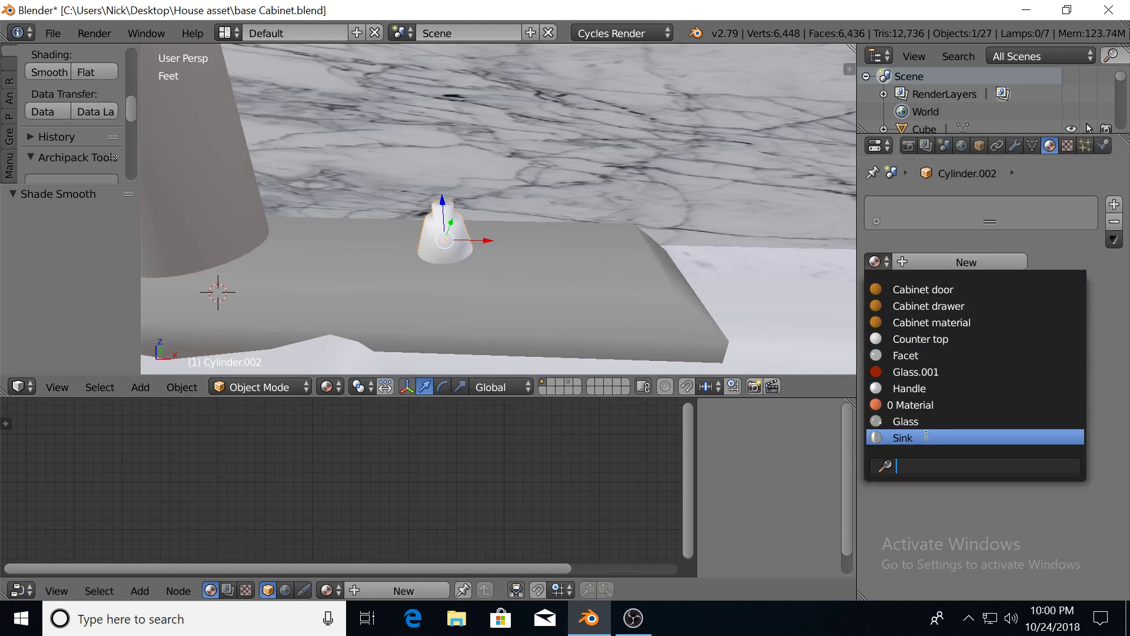
left_click(916, 354)
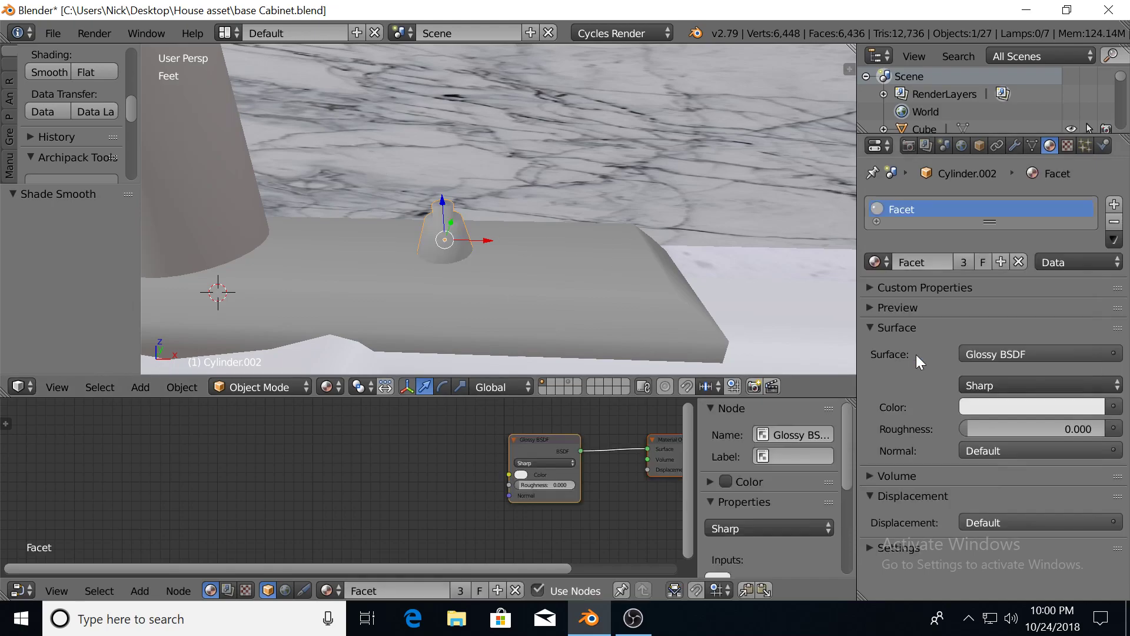
Preview the tapered knob and base plate in rendered view to examine the glossy material
middle_click_drag(591, 305, 556, 293)
key("shift+z")
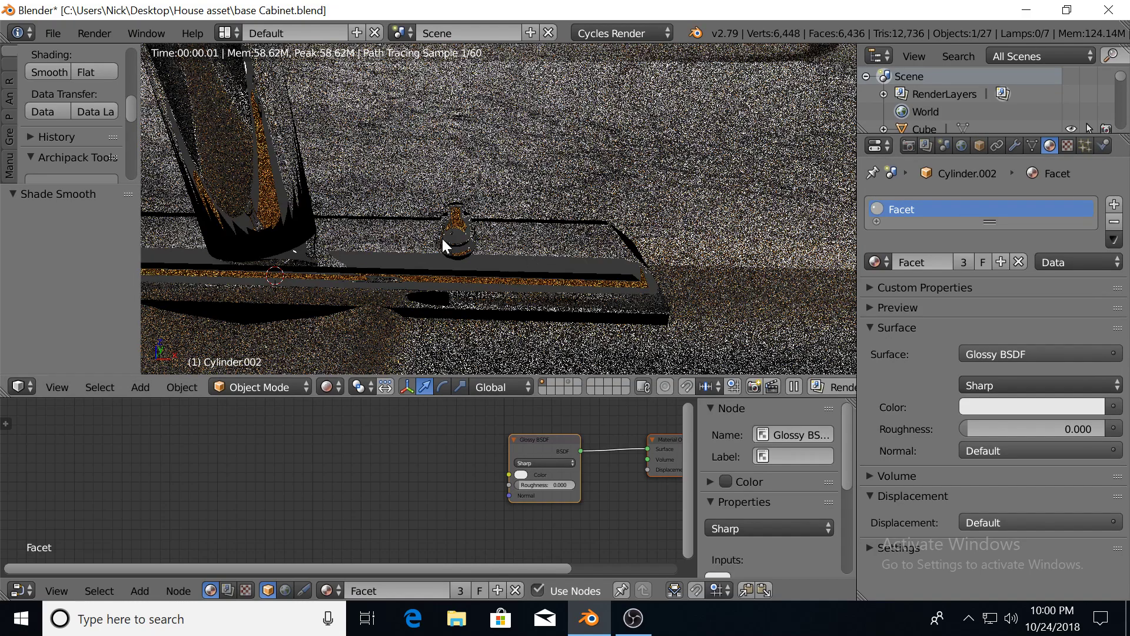
mouse_move(434, 239)
middle_mouse_down()
mouse_move(428, 248)
mouse_move(458, 240)
mouse_move(443, 242)
mouse_move(453, 248)
mouse_move(528, 233)
middle_mouse_up()
key("shift+z")
Duplicate the tapered knob and move the copy about -4.57" along X to the other side of the faucet
key("shift+d")
key("Escape")
left_click_drag(575, 211, 394, 231)
Preview the whole sink and faucet in rendered view from several angles to examine both knobs and the reflections
key("shift+z")
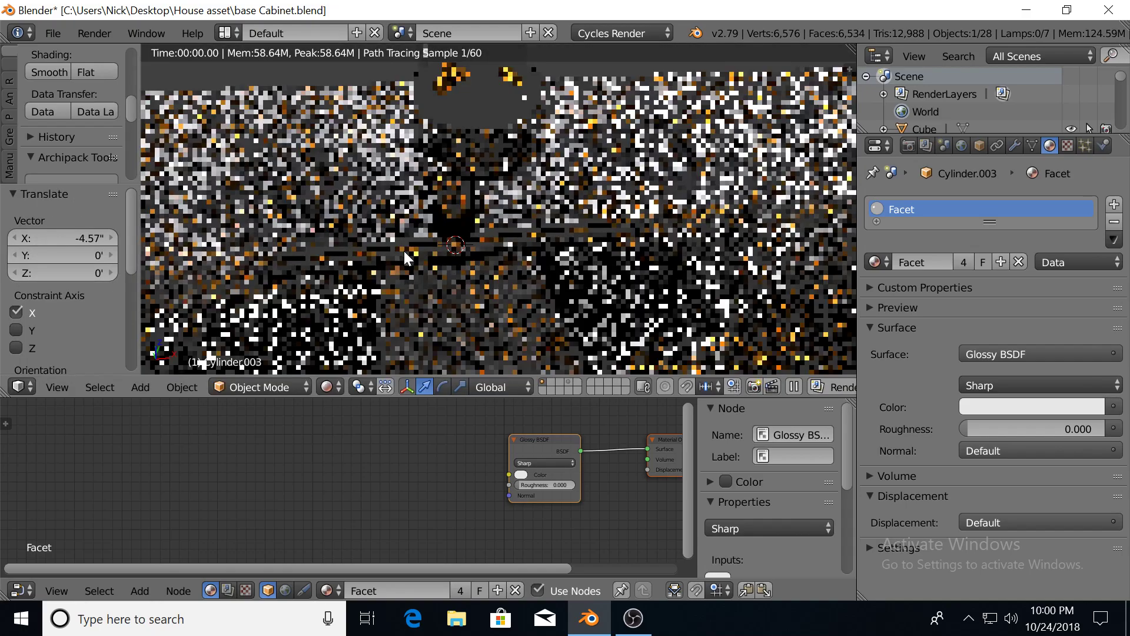
scroll(522, 246, "down", 4)
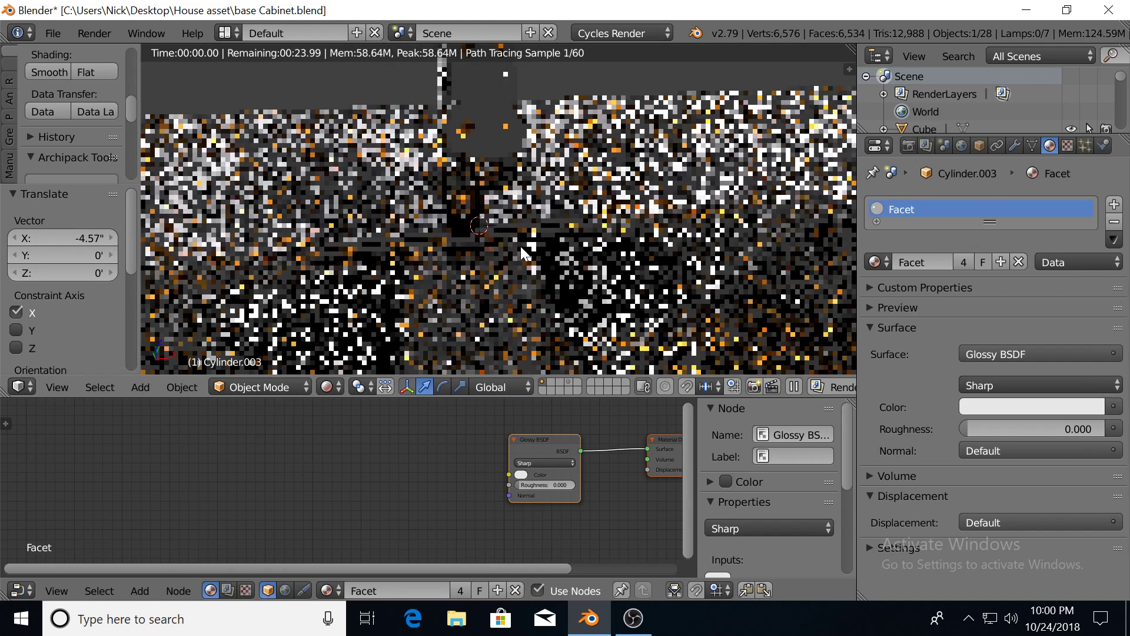
scroll(442, 252, "down", 5)
middle_click_drag(389, 254, 499, 259)
scroll(535, 238, "up", 5)
middle_click_drag(546, 230, 576, 230)
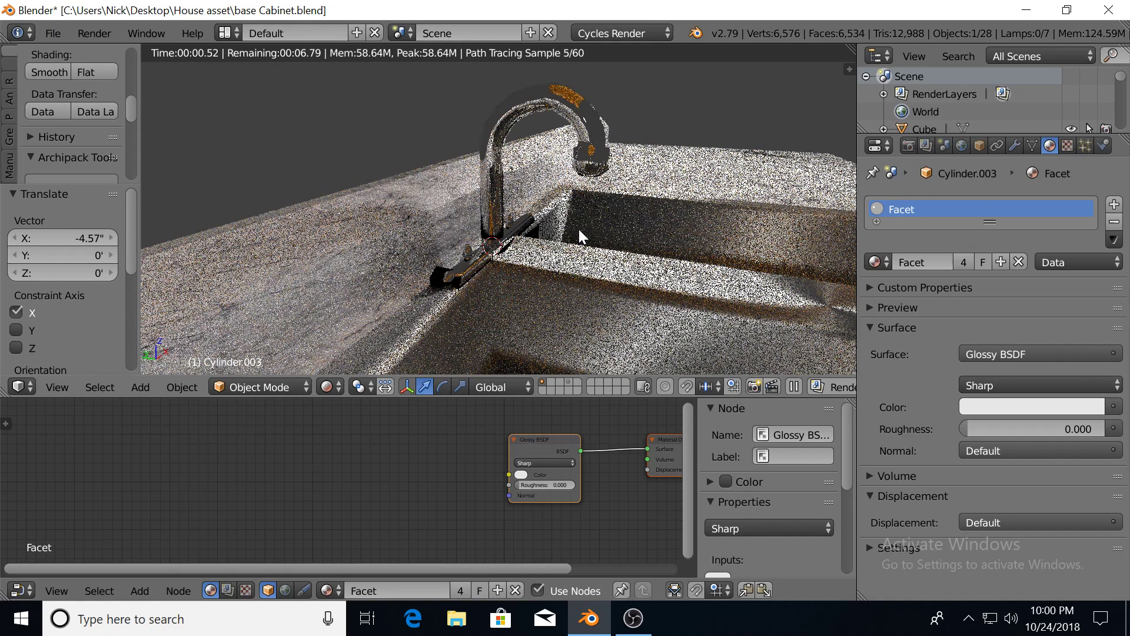
middle_click_drag(571, 233, 608, 215)
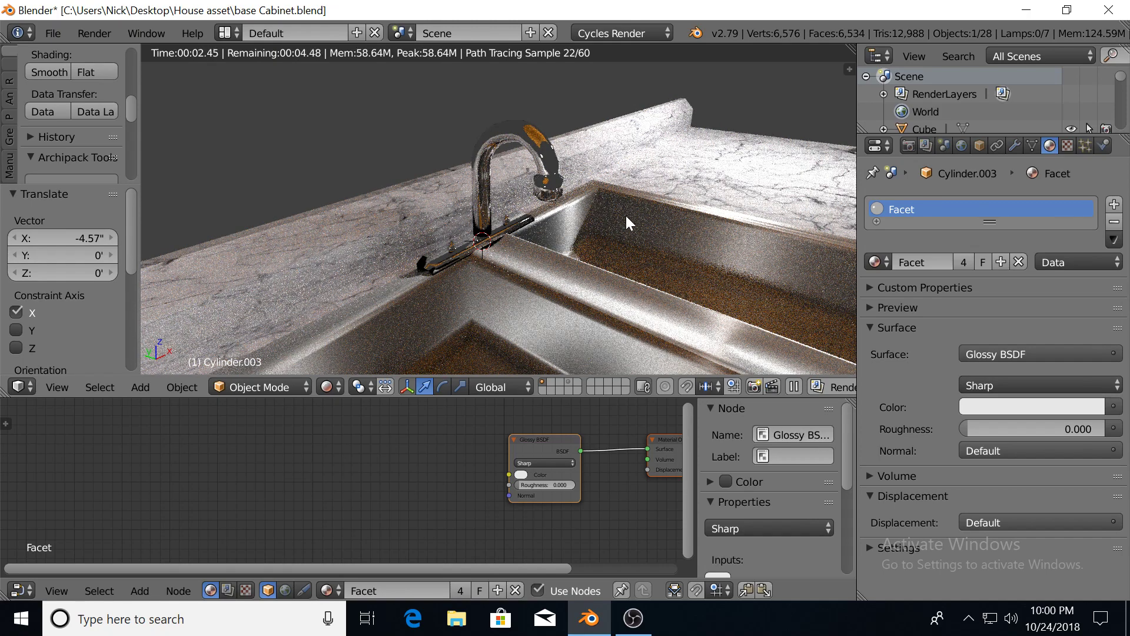
scroll(623, 217, "down", 2)
key("shift+z")
Add a cube at the 3D cursor by the faucet's base and scale it down to roughly the spout tube's width
middle_click_drag(623, 217, 503, 221)
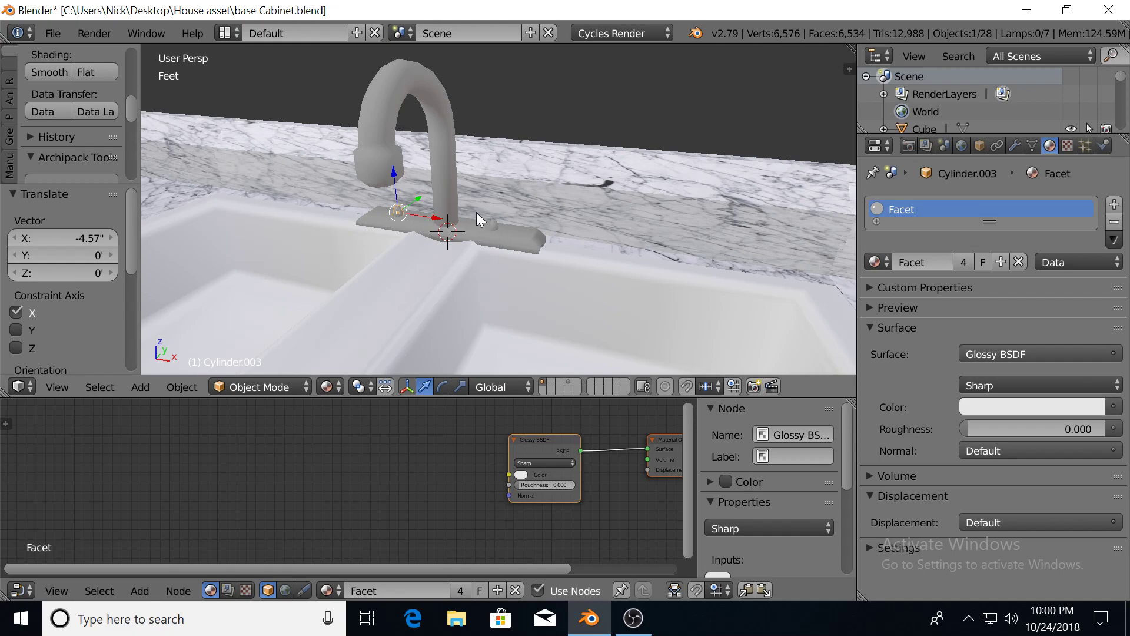
scroll(505, 217, "up", 2)
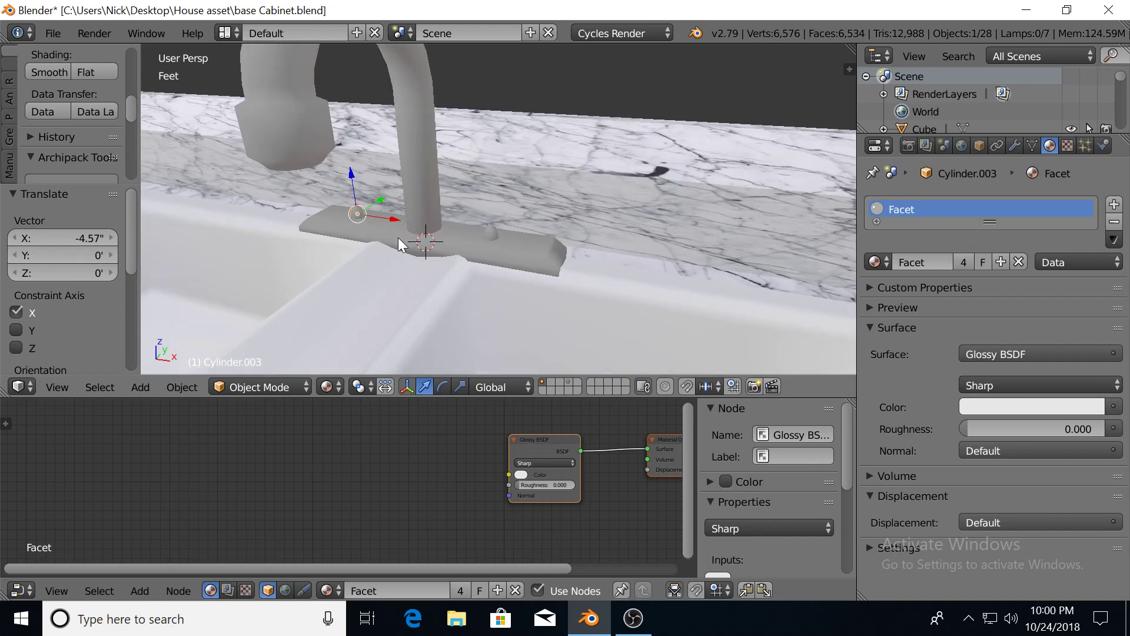
scroll(398, 238, "up", 2)
middle_click_drag(398, 238, 415, 234)
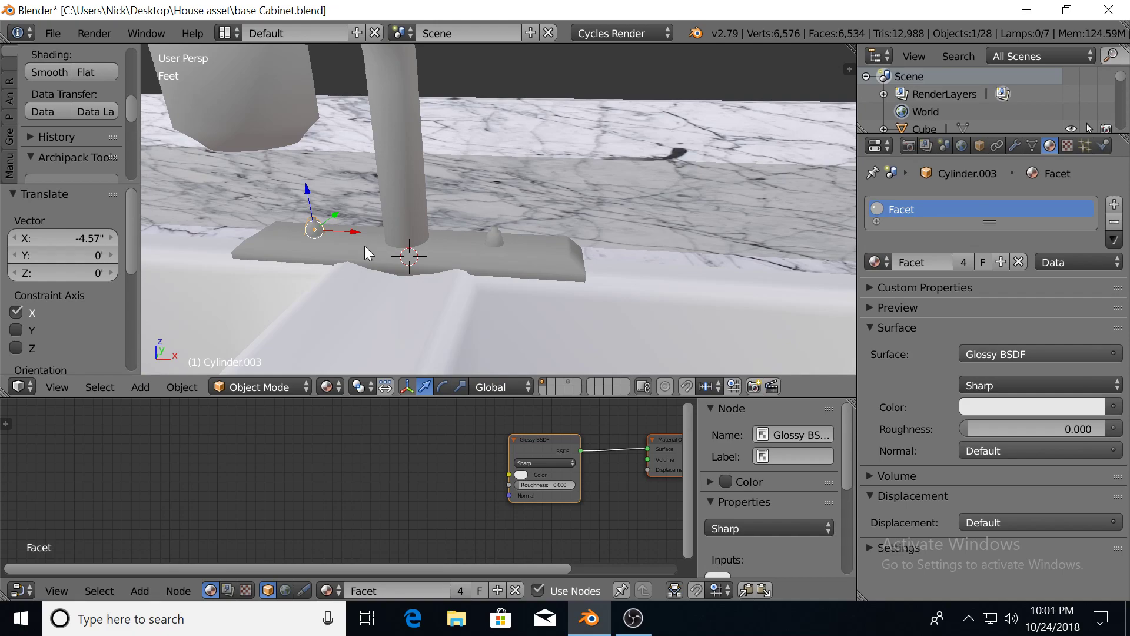
scroll(504, 232, "up", 3)
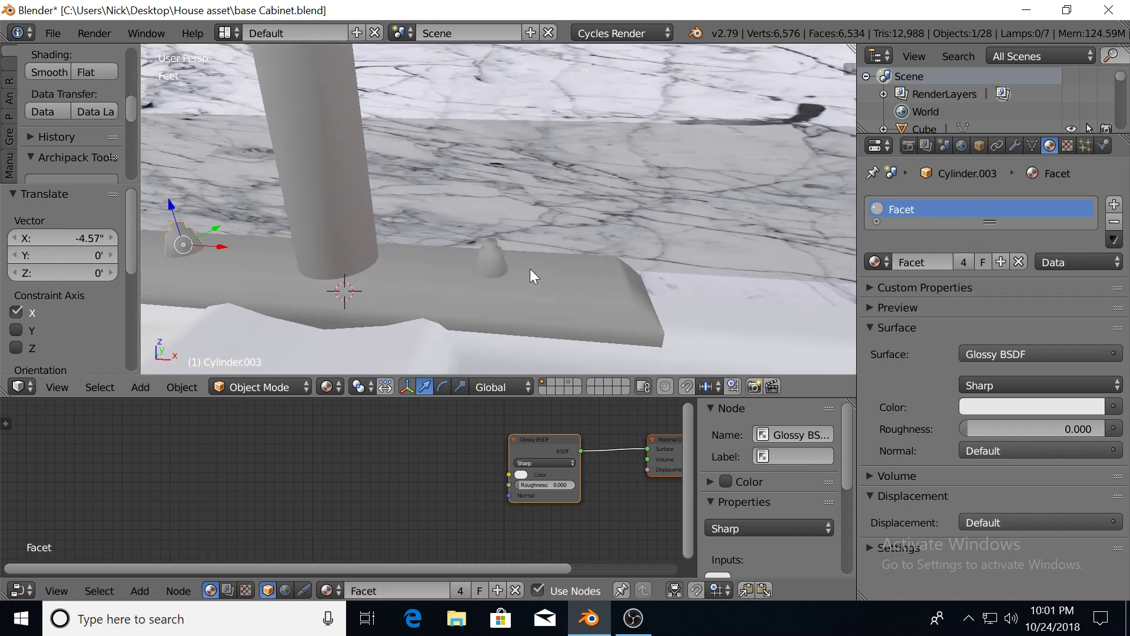
middle_click_drag(504, 265, 480, 253, "shift")
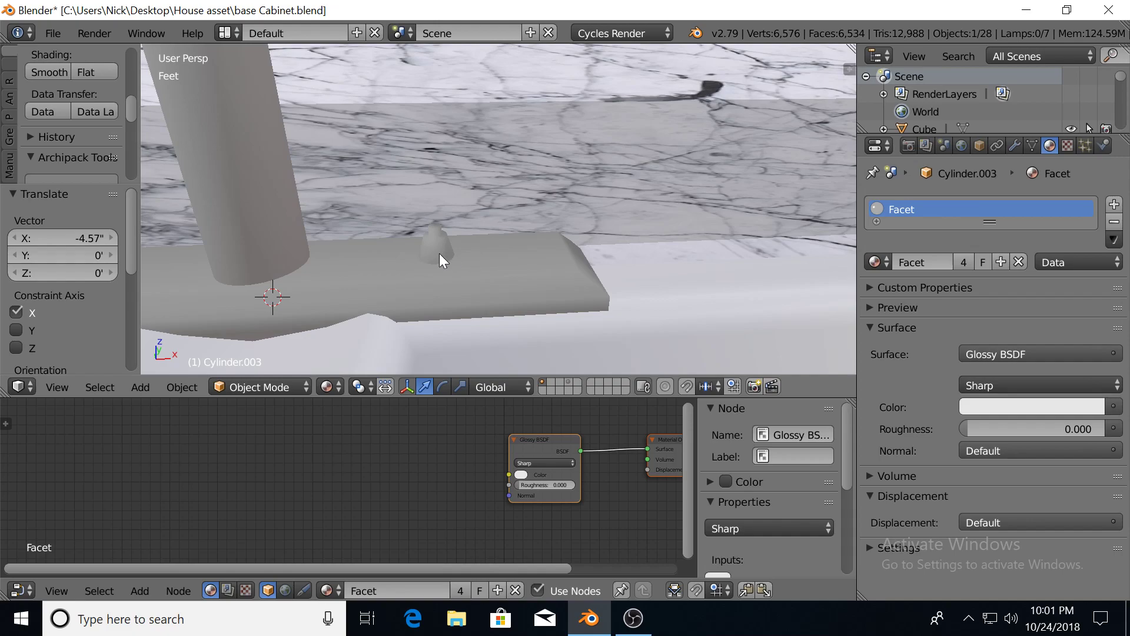
scroll(439, 253, "up", 2)
middle_click_drag(439, 253, 470, 259)
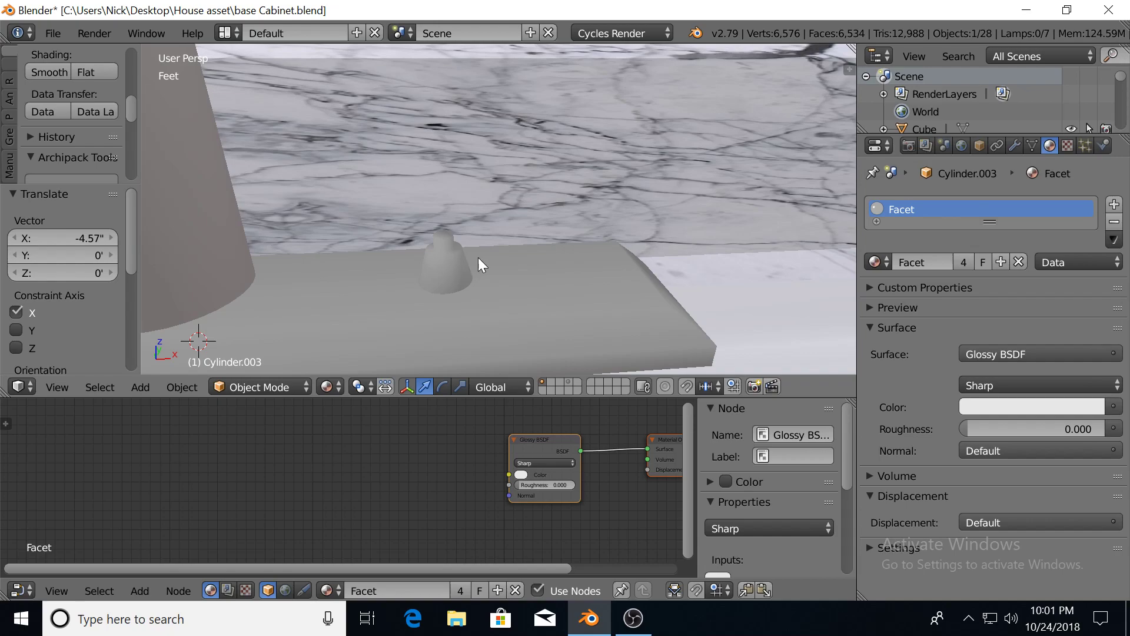
key("shift+a")
mouse_move(479, 256)
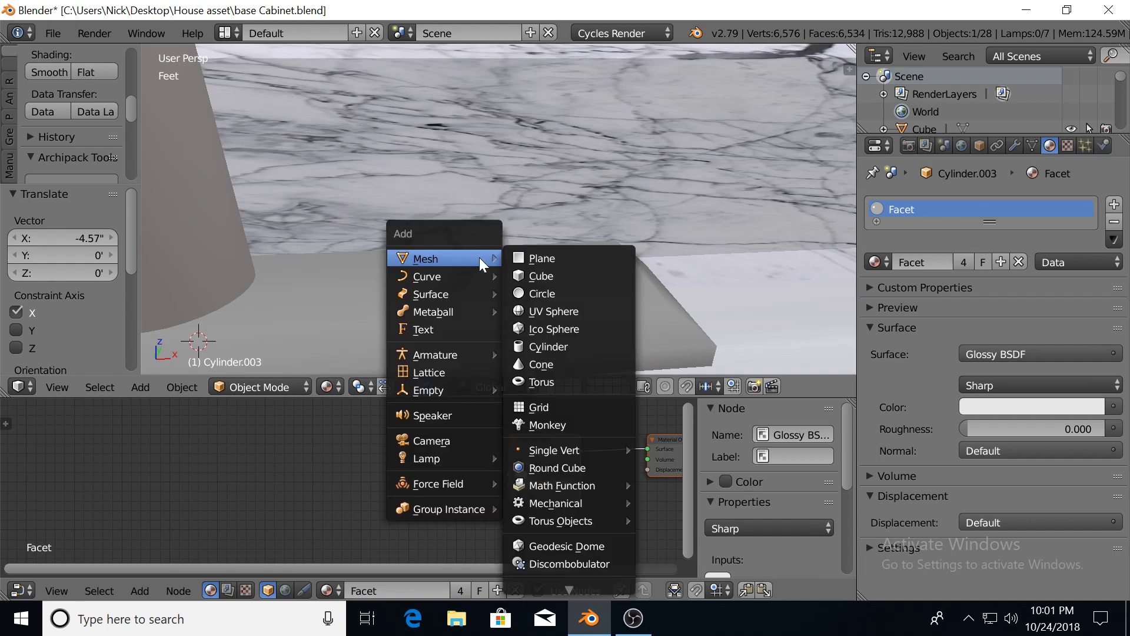
left_click(533, 277)
middle_click_drag(533, 278, 402, 284)
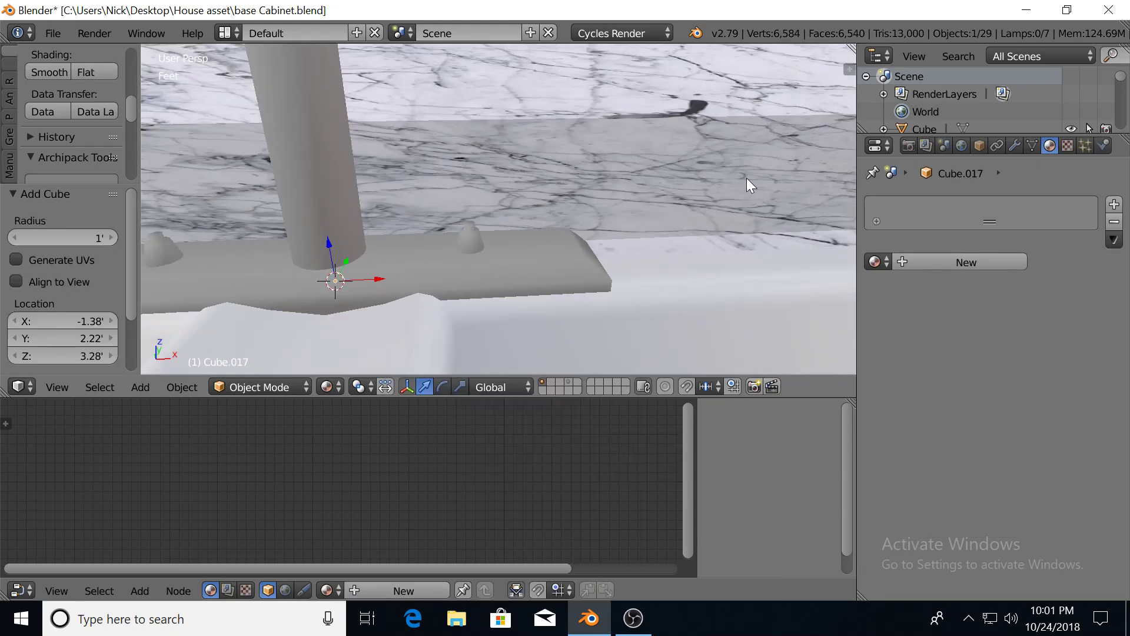
key("s")
left_click(360, 244)
key("s")
left_click(451, 242)
Raise the cube about 1.23" along Z and move it about 2.3" along X to above the original knob
key("g")
key("z")
left_click(344, 196)
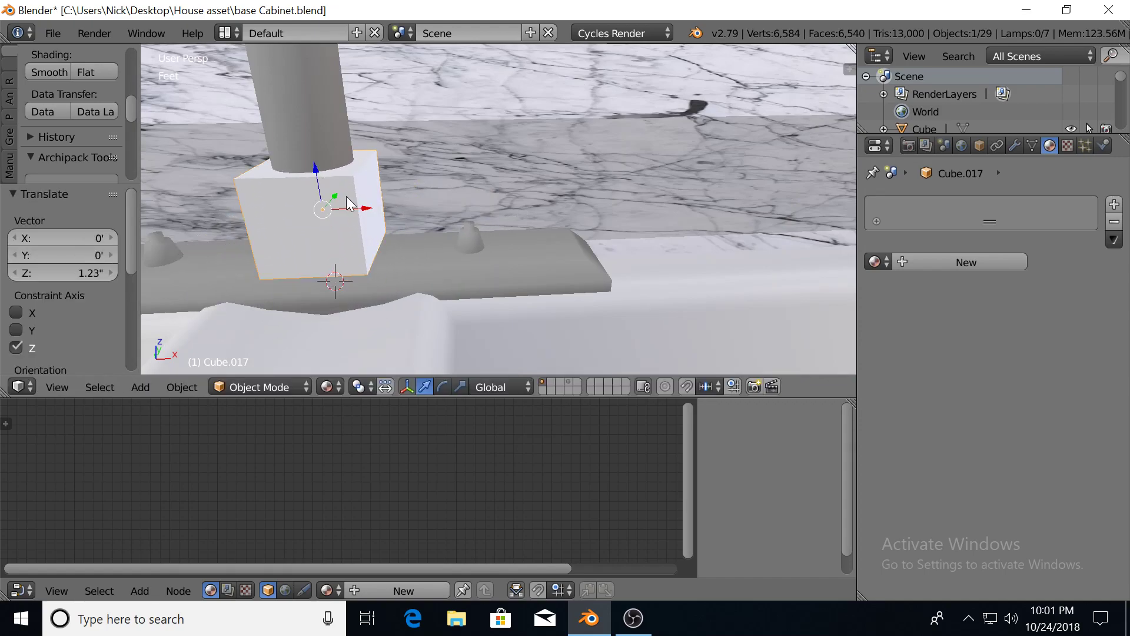
key("g")
key("x")
left_click(530, 201)
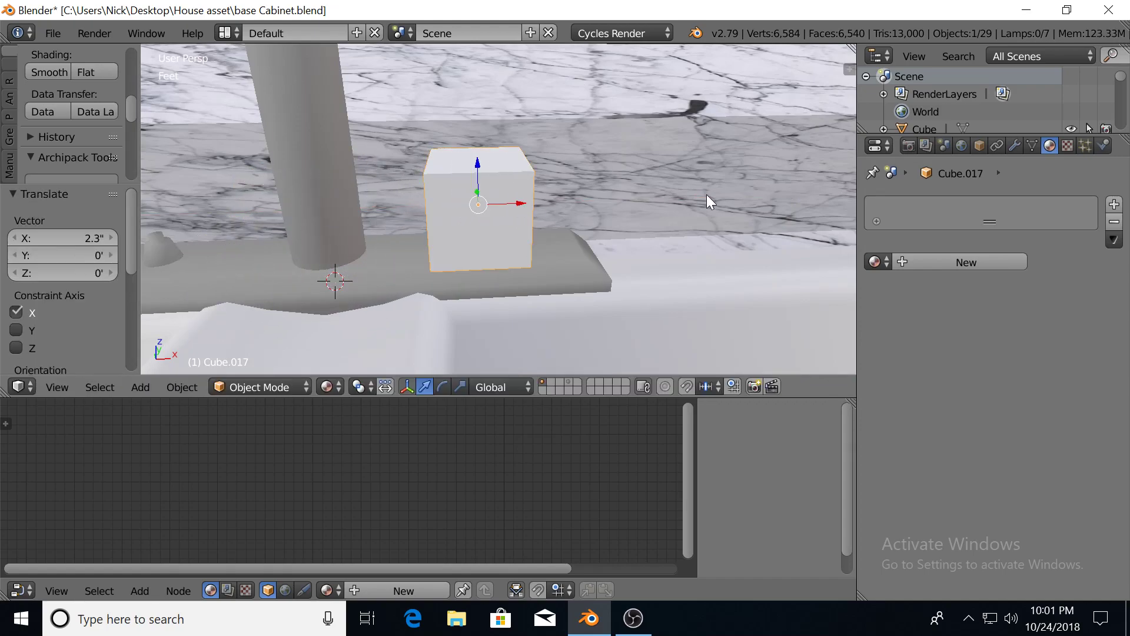
Scale the cube to about 0.081 and lower it about 286 thou along Z onto the knob's neck
key("s")
left_click(497, 206)
scroll(499, 231, "up", 2)
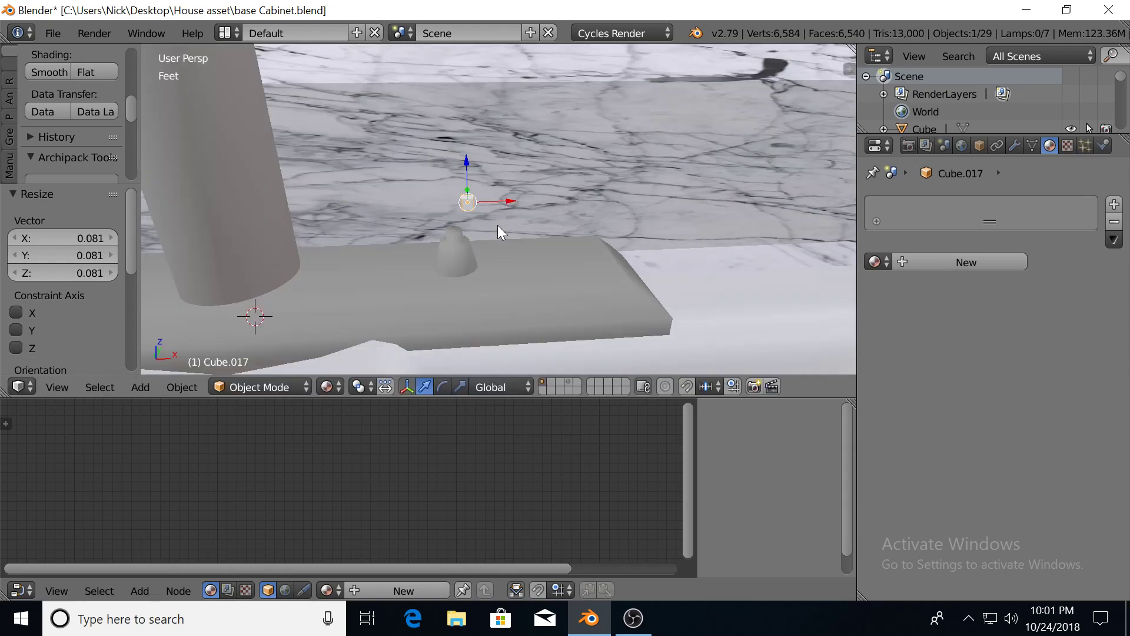
scroll(498, 227, "up", 2)
key("g")
key("z")
left_click(437, 187)
Move the small cube about -127 thou along X over the knob and scale it up to about 1.632
key("g")
key("x")
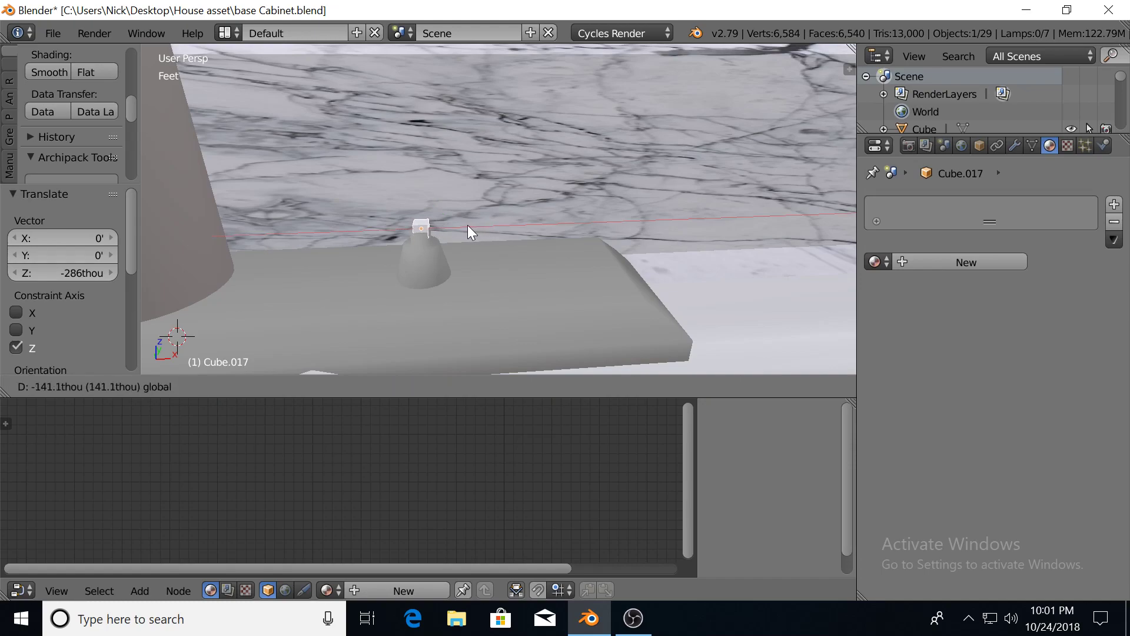
left_click(471, 225)
key("s")
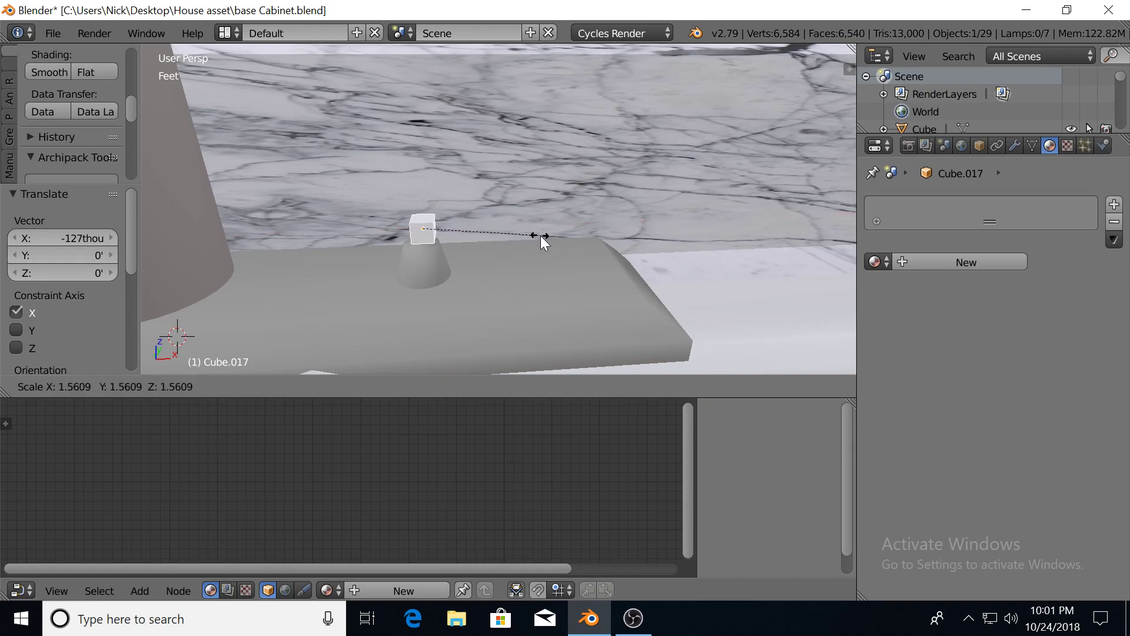
left_click(545, 236)
Scale the cube along Y to about 0.731 and shift it about -36 thou along Y to center it on the neck
middle_click_drag(545, 236, 458, 256)
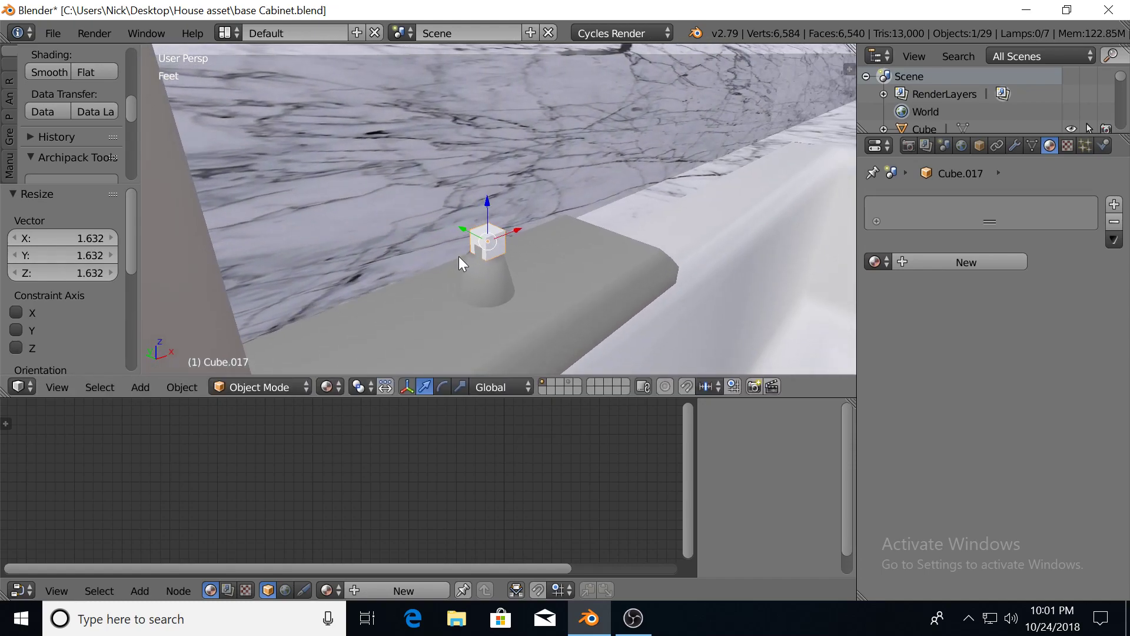
key("s")
key("y")
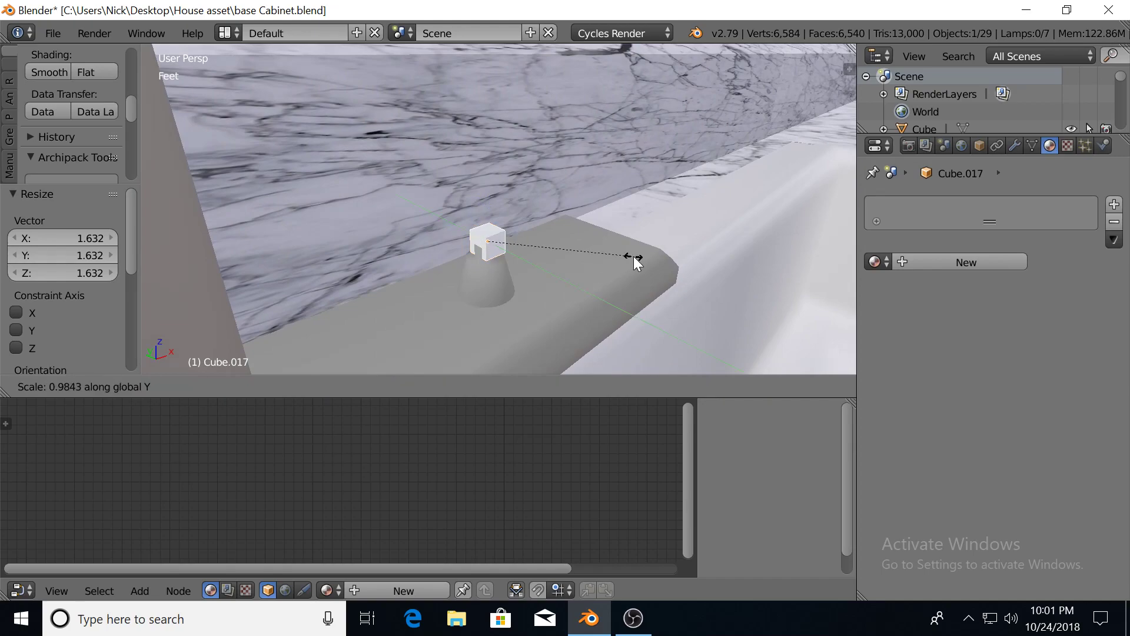
left_click(596, 248)
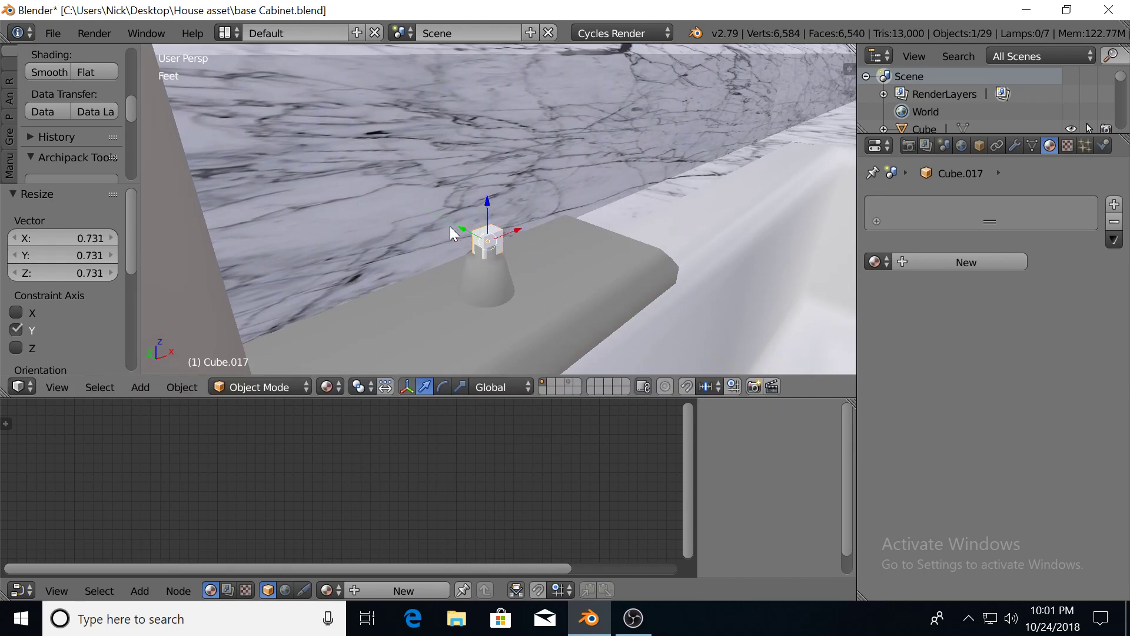
key("g")
key("y")
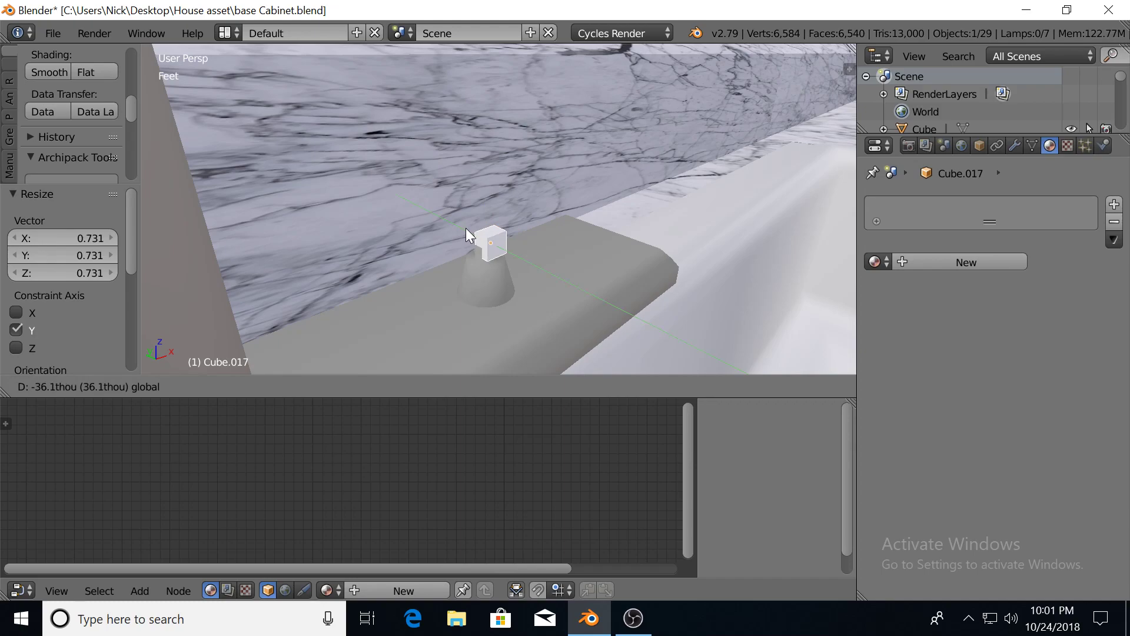
left_click(465, 227)
Raise the cube about 97 thou along Z and shift it about -14.8 thou along X
key("g")
key("z")
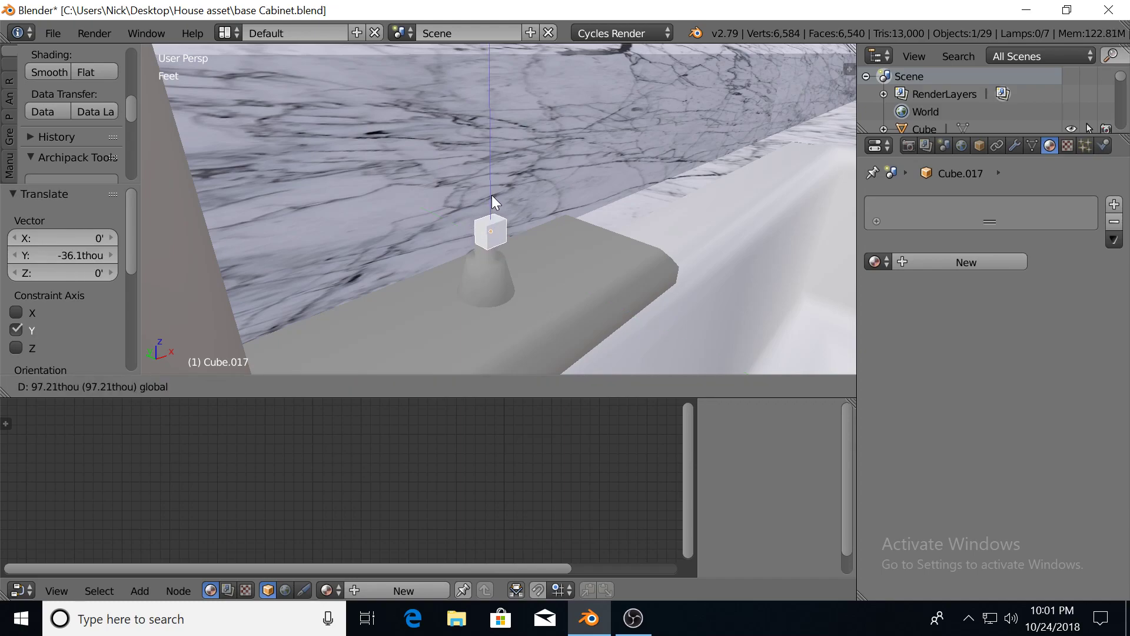
left_click(492, 199)
middle_click_drag(512, 222, 499, 224)
left_click_drag(509, 228, 507, 232)
In Edit Mode, shift the cube's whole mesh about 70 thou along X, nudge it slightly further, and return to Object Mode
mouse_move(506, 231)
middle_mouse_down()
mouse_move(520, 246)
mouse_move(496, 245)
mouse_move(469, 218)
mouse_move(500, 221)
middle_mouse_up()
scroll(472, 227, "up", 2)
scroll(500, 221, "up", 2)
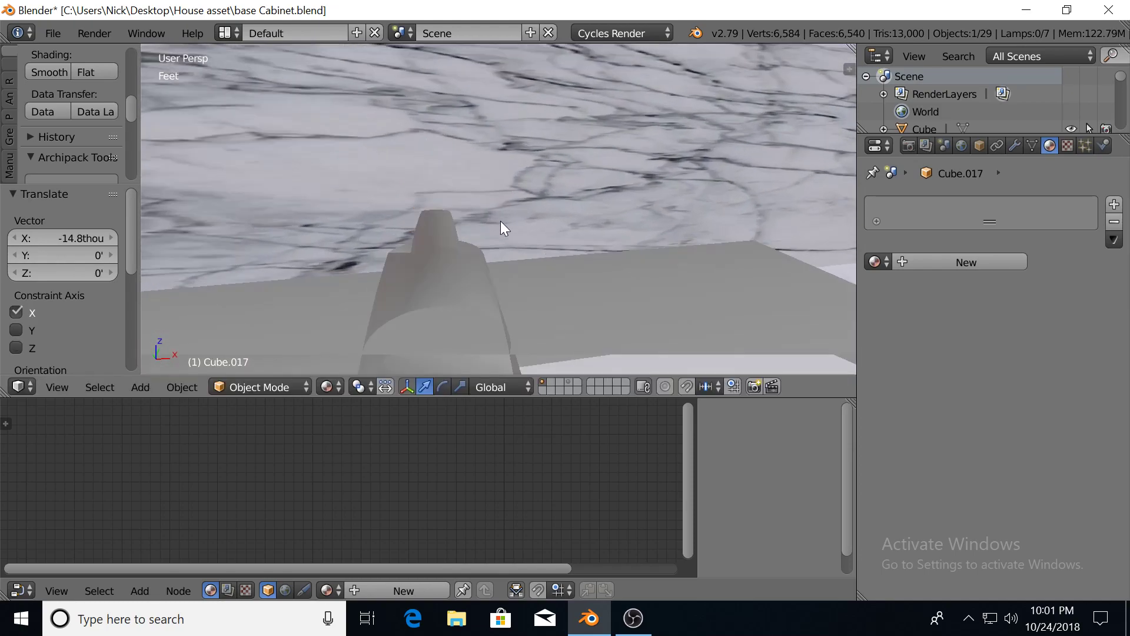
scroll(502, 223, "down", 2)
key("Tab")
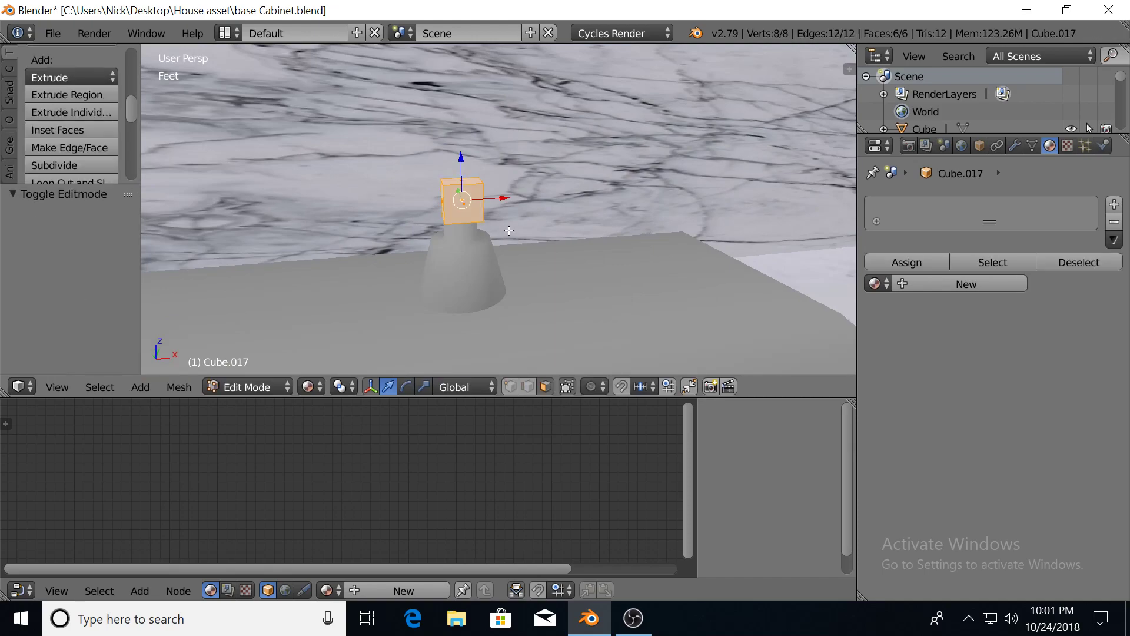
left_click_drag(504, 199, 517, 199)
key("KP_1")
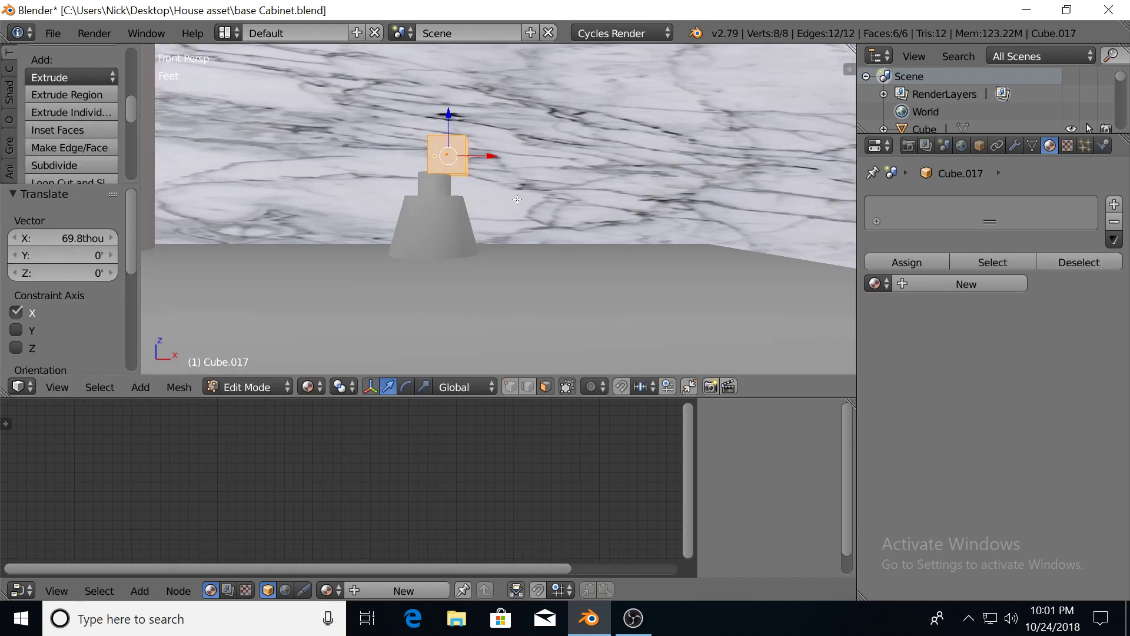
left_click_drag(491, 158, 500, 156)
key("KP_3")
middle_click_drag(429, 221, 484, 224, "shift")
middle_click_drag(394, 218, 475, 211)
key("Tab")
Move the cube object about -79.3 thou and another -37.7 thou along X back over the knob's neck
left_click_drag(479, 183, 467, 182)
middle_click_drag(467, 182, 435, 243)
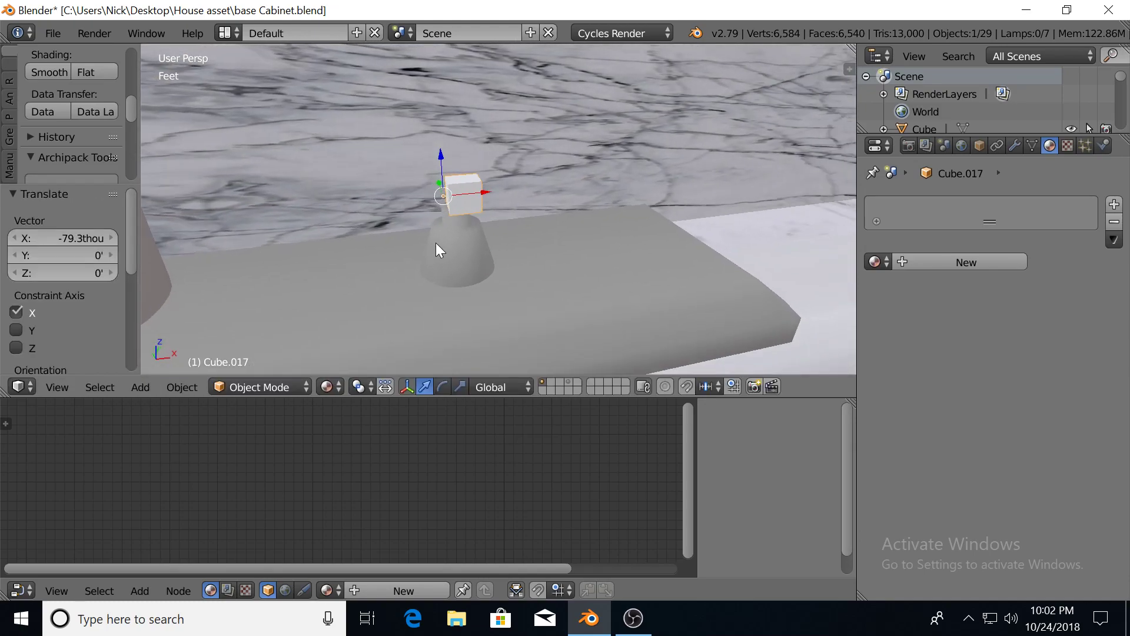
left_click_drag(493, 192, 478, 189)
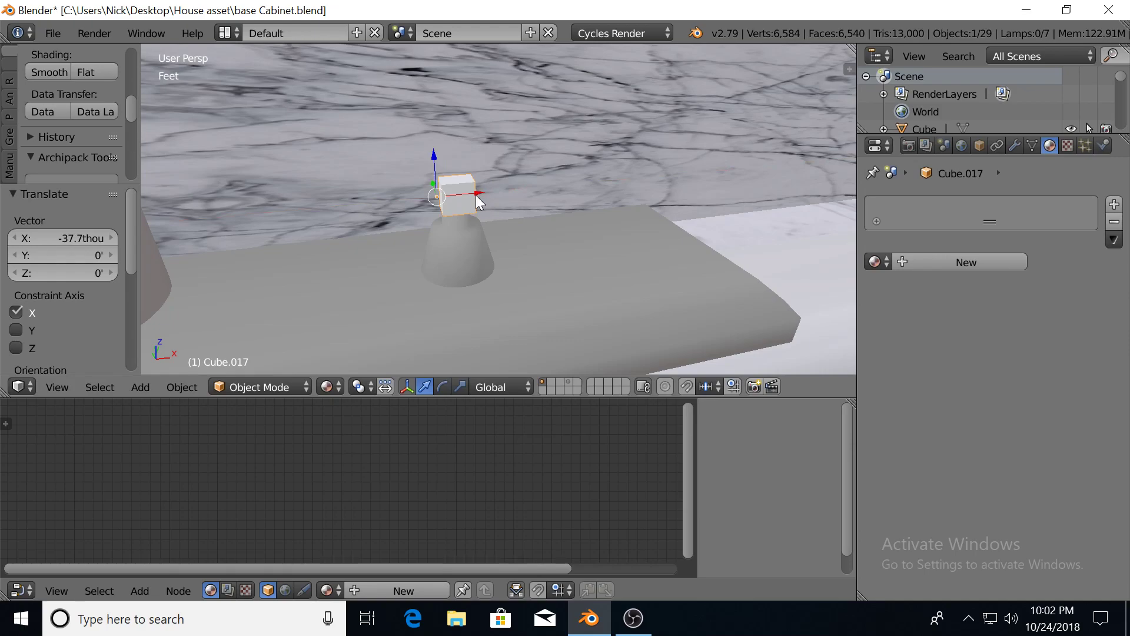
In Edit Mode, pull the cube's outer side face about 272 thou along X to form a handle bar
key("Tab")
middle_click_drag(478, 194, 457, 204)
right_click(459, 203)
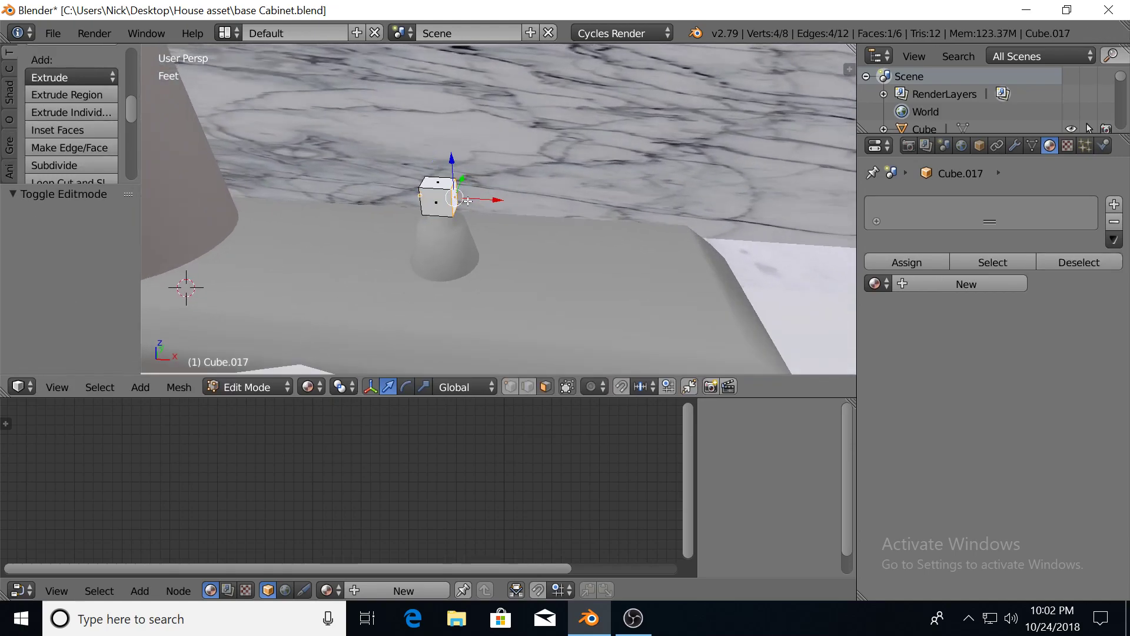
left_click_drag(495, 201, 540, 202)
middle_click_drag(540, 203, 486, 243)
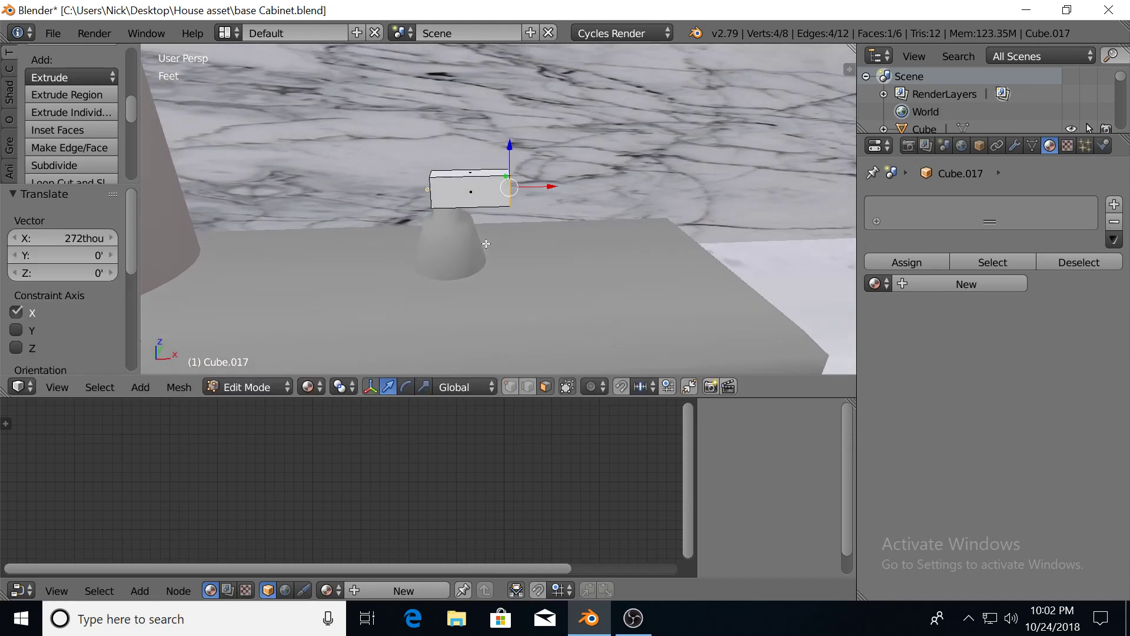
key("Tab")
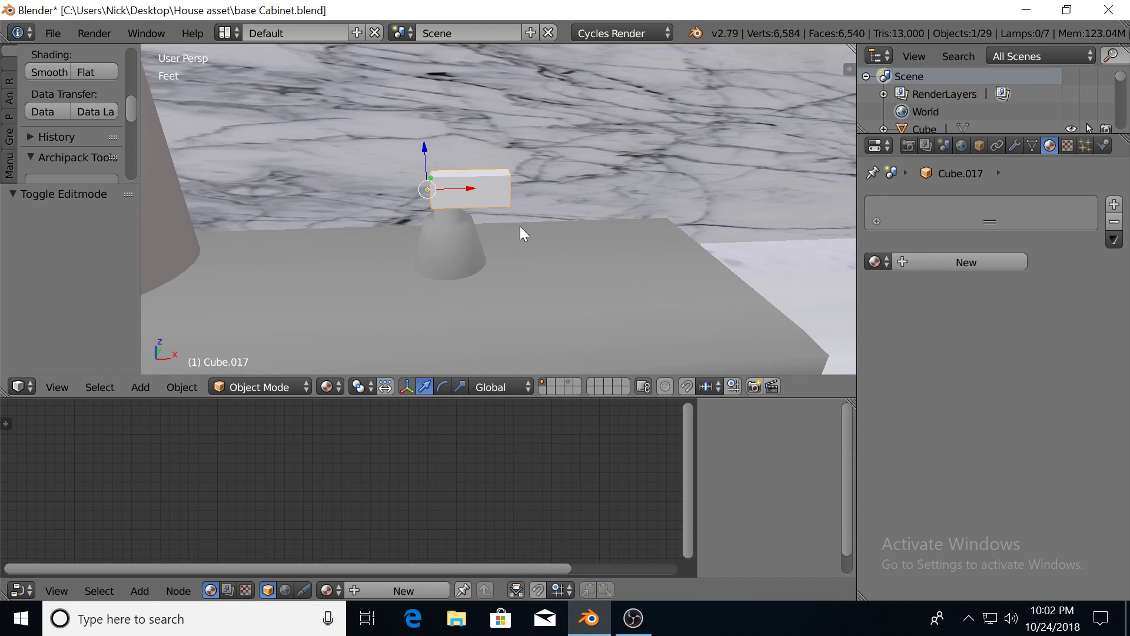
Try rotating the handle bar about the global Z axis to check its pivot
key("r")
key("z")
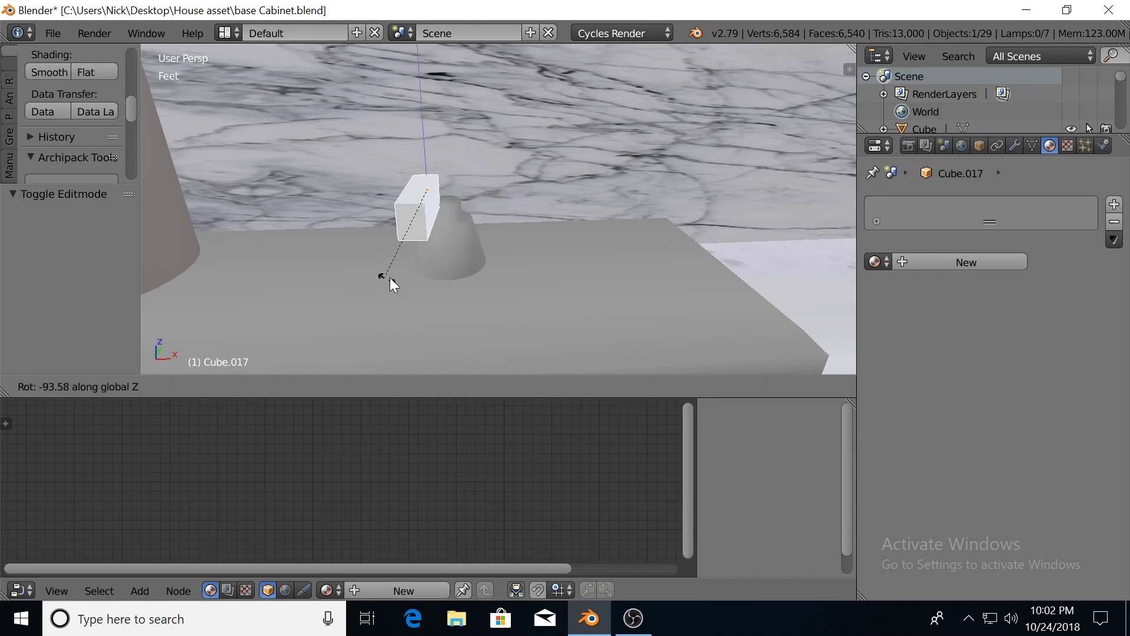
left_click(553, 208)
Nudge the handle object along X and shift its whole mesh about -6.85 thou along X in Edit Mode
left_click_drag(474, 186, 483, 185)
key("Tab")
key("Tab")
key("Tab")
key("a")
key("a")
left_click_drag(525, 190, 476, 188)
key("Tab")
Test the adjusted handle's pivot with another trial rotation about Z, and examine its fit on the neck
key("r")
key("z")
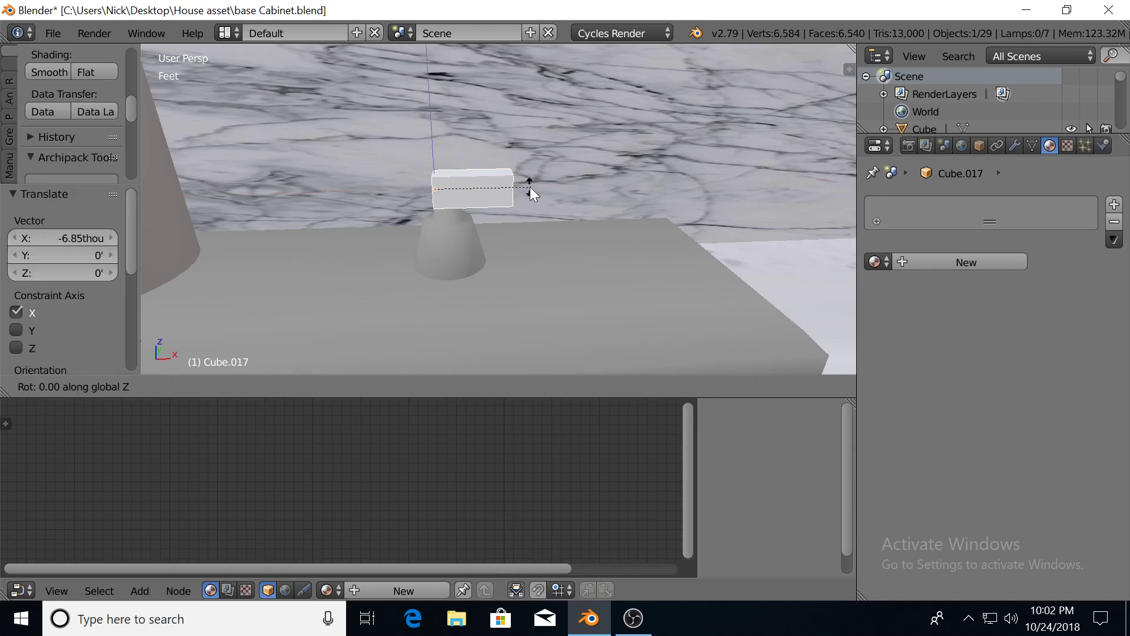
left_click(451, 204)
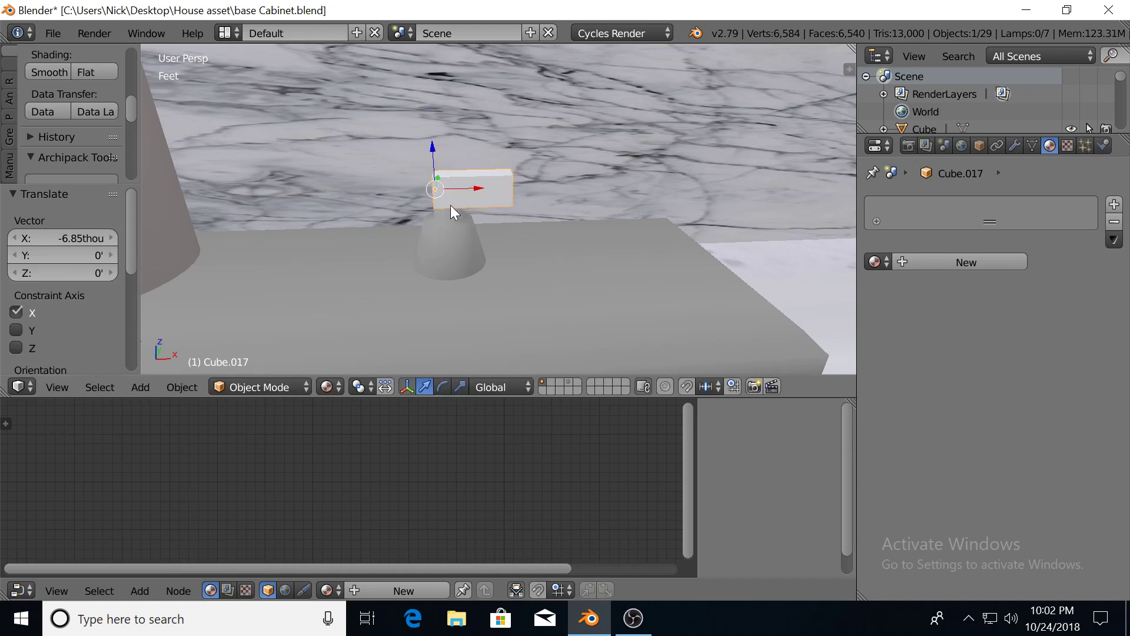
middle_click_drag(451, 210, 537, 231)
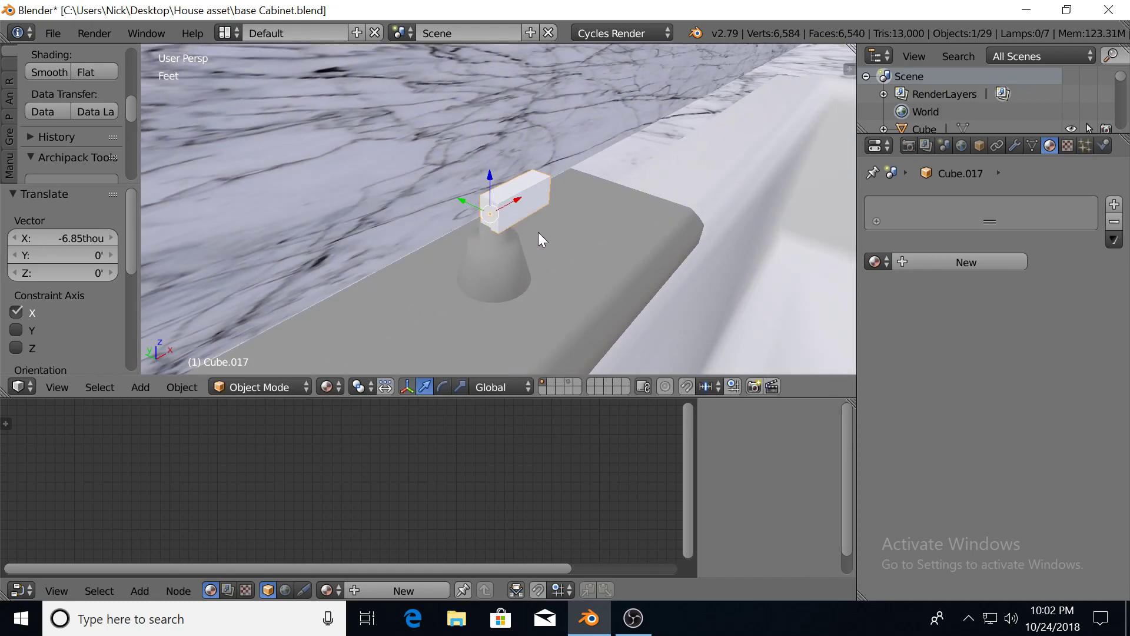
Scale the handle bar up uniformly by about 1.393 and shift it about 3.63 thou along X
key("s")
left_click(559, 234)
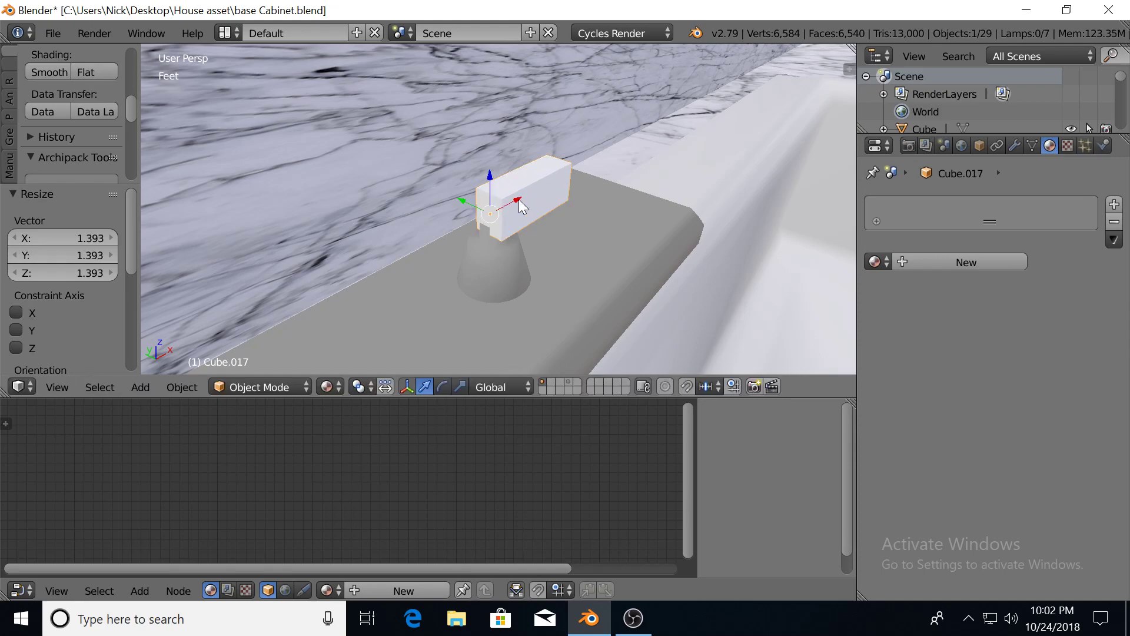
left_click_drag(491, 179, 514, 186)
middle_click_drag(513, 185, 488, 205)
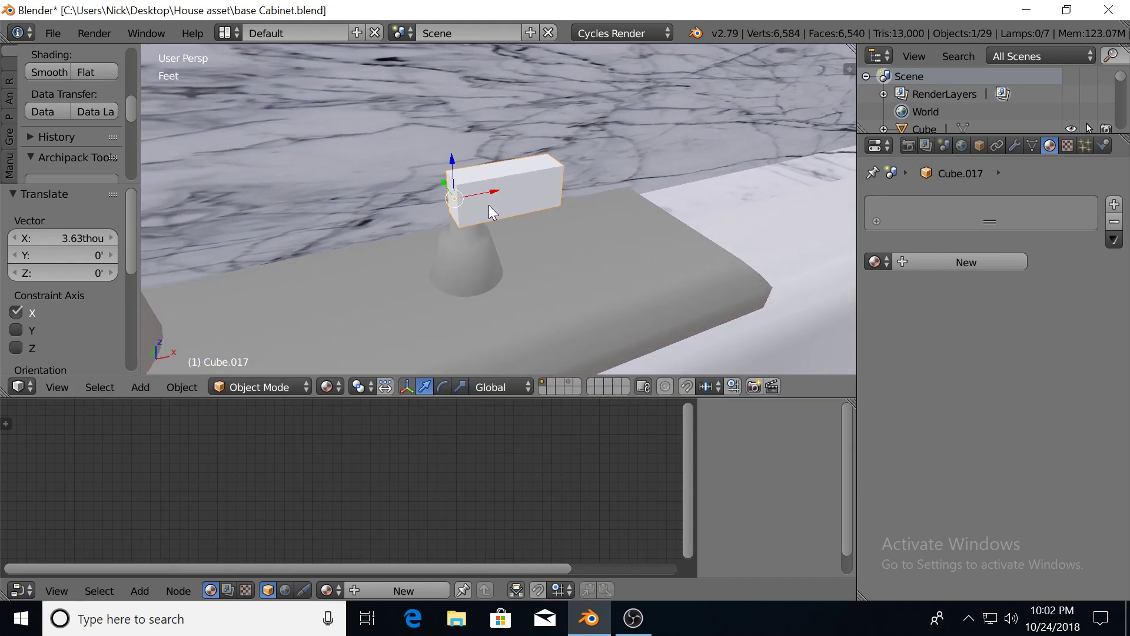
Try rotating the enlarged handle bar about the global Z axis to check how it pivots on the neck
key("r")
key("z")
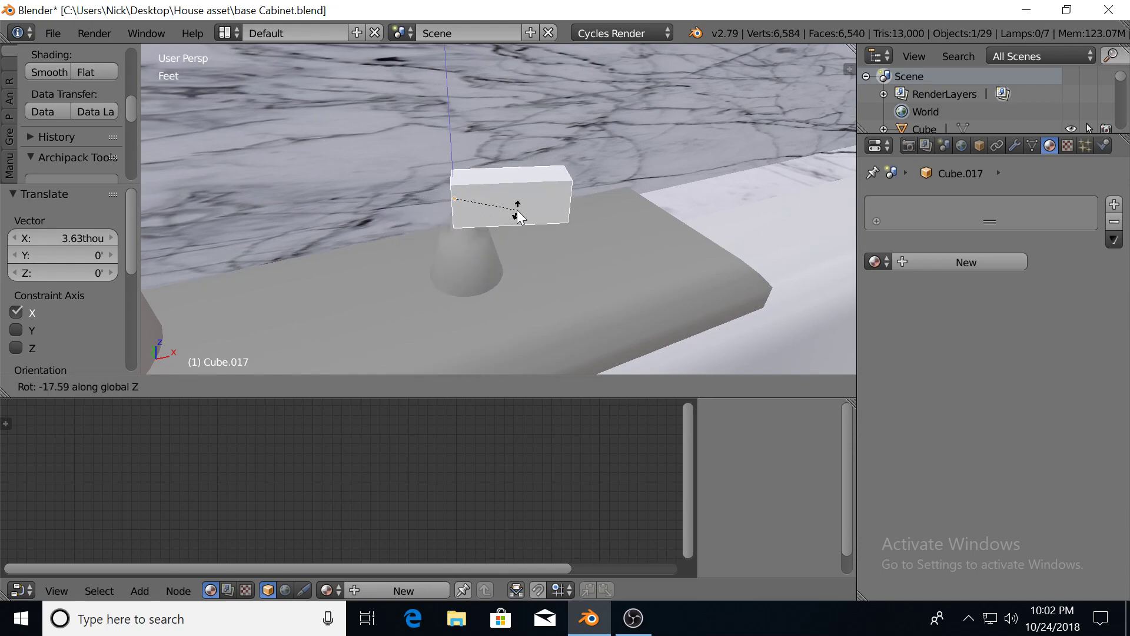
left_click(517, 210)
middle_click_drag(465, 247, 520, 235)
key("s")
right_click(520, 235)
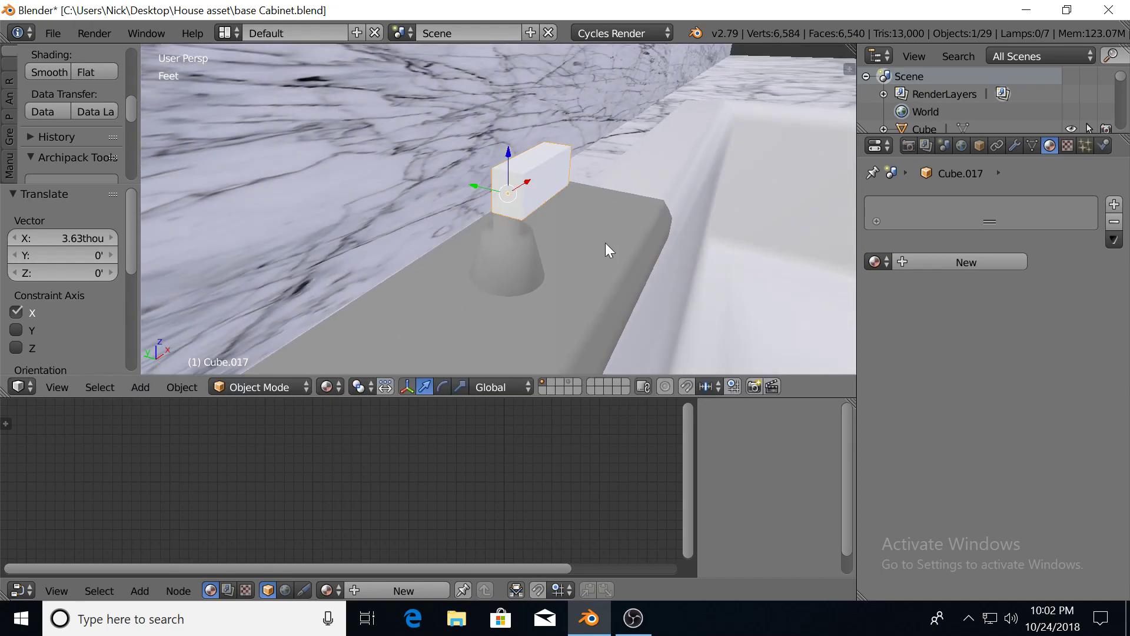
Thin the handle bar by scaling it along Y to about 0.67
key("s")
key("y")
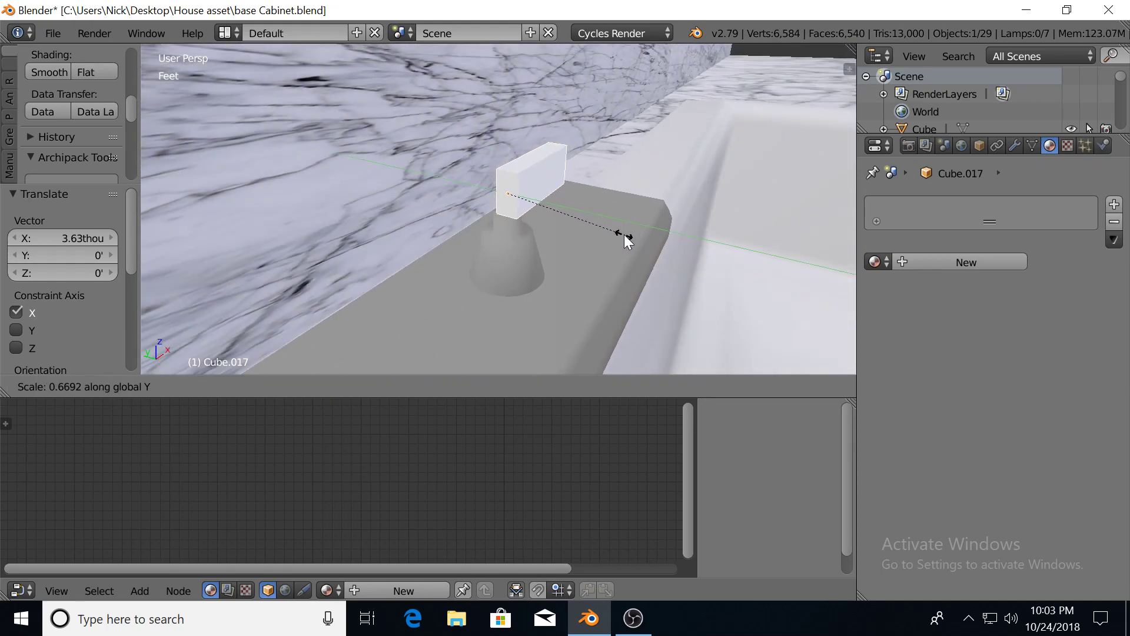
left_click(624, 235)
Reposition the handle bar along X over the knob's neck, ending with a nudge of about 31.1 thou
key("g")
key("x")
left_click(518, 179)
middle_click_drag(518, 179, 560, 190)
left_click_drag(524, 183, 517, 181)
middle_click_drag(517, 182, 453, 167)
left_click_drag(468, 168, 473, 172)
middle_click_drag(472, 172, 505, 213)
scroll(506, 211, "up", 8)
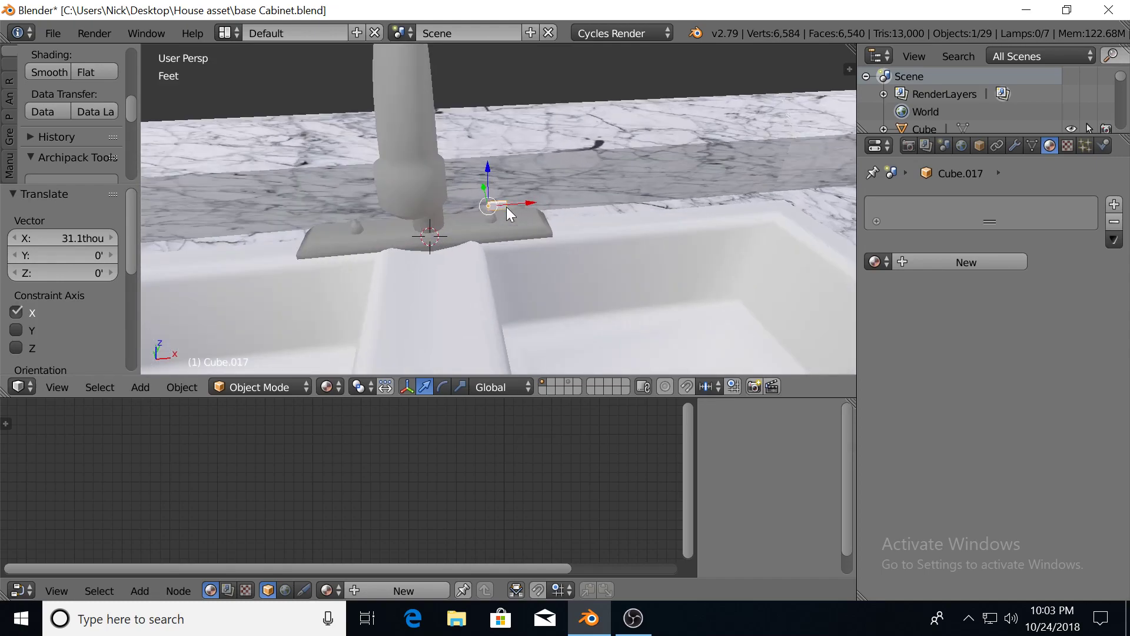
middle_click_drag(548, 231, 511, 219)
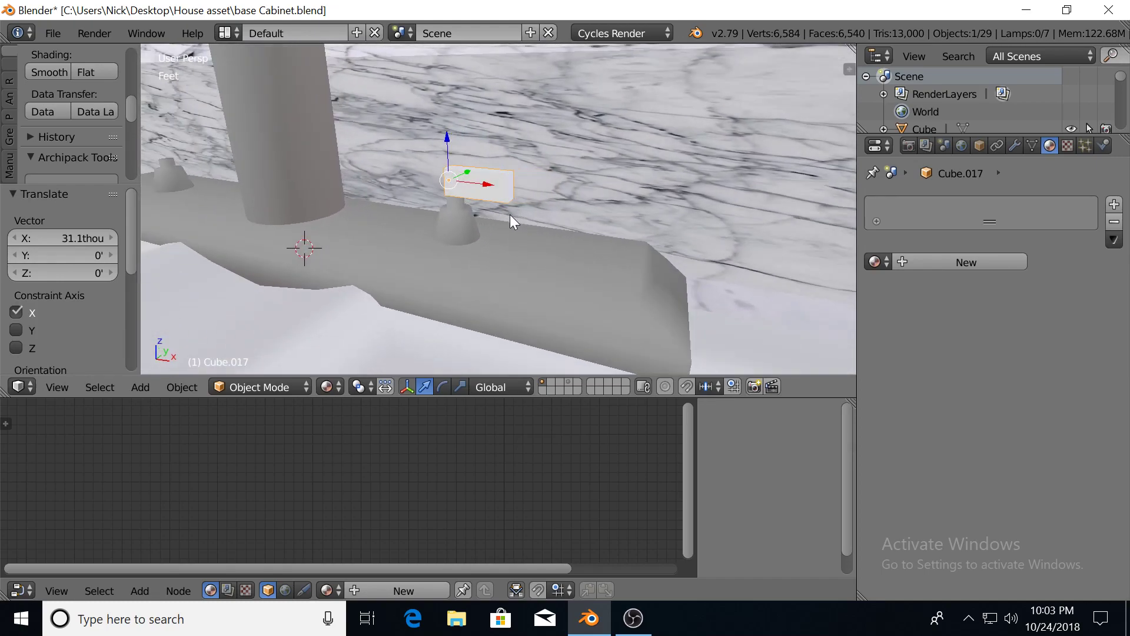
In Edit Mode, pull the handle's outer end face back about 111 thou along X, and extrude it outward about 90.6 thou
key("Tab")
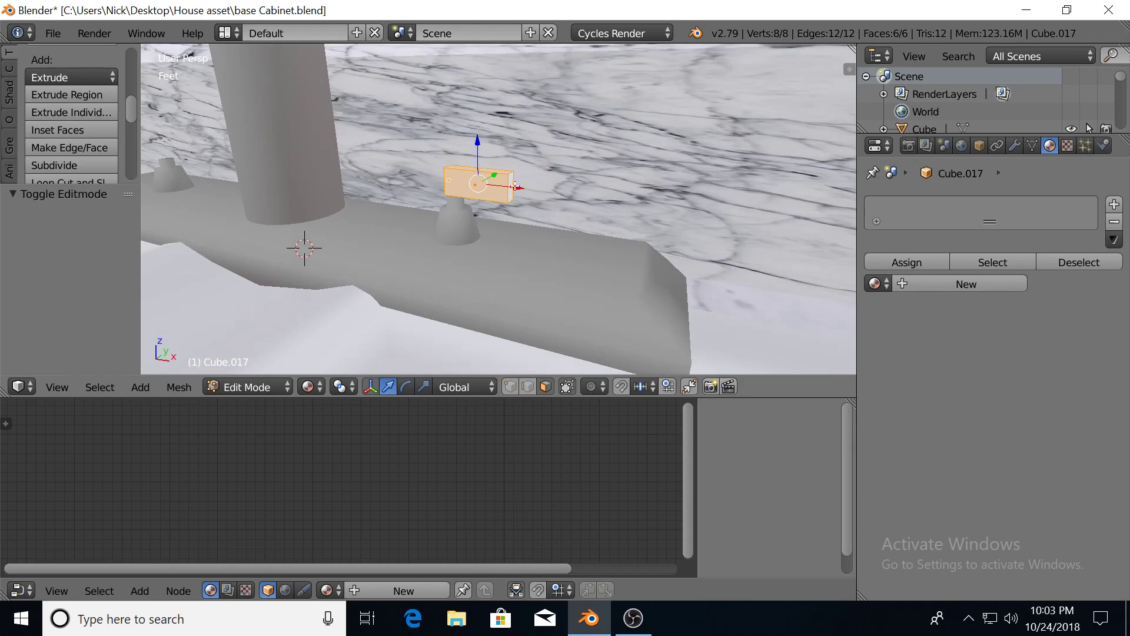
mouse_move(517, 189)
left_mouse_down()
mouse_move(559, 189)
mouse_move(537, 190)
left_mouse_up()
right_click(518, 189)
right_click(511, 189)
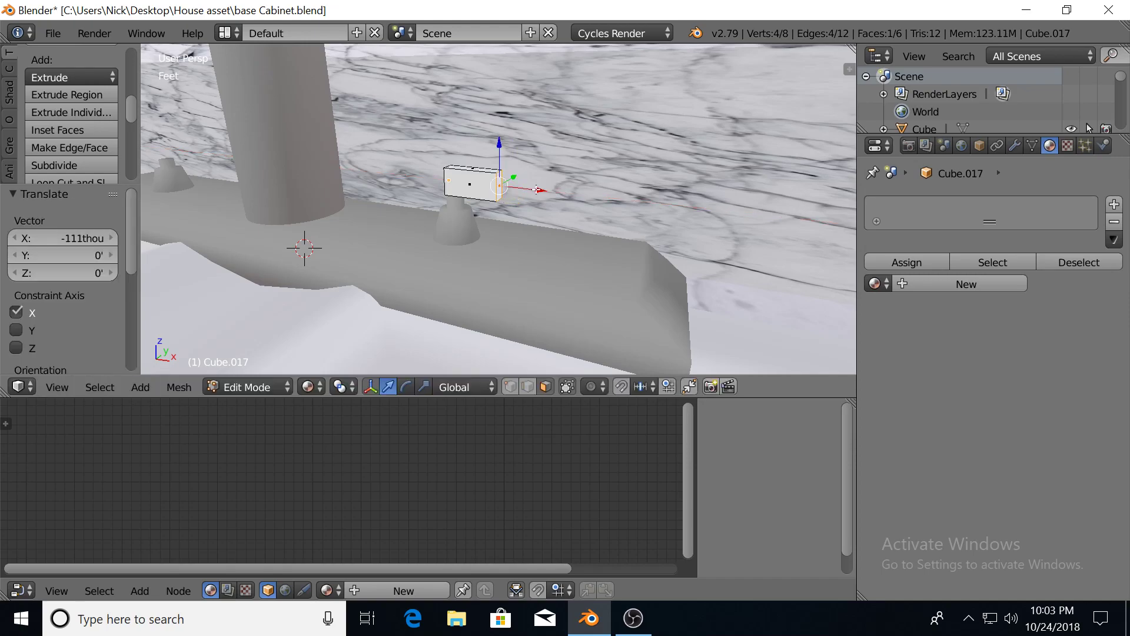
key("e")
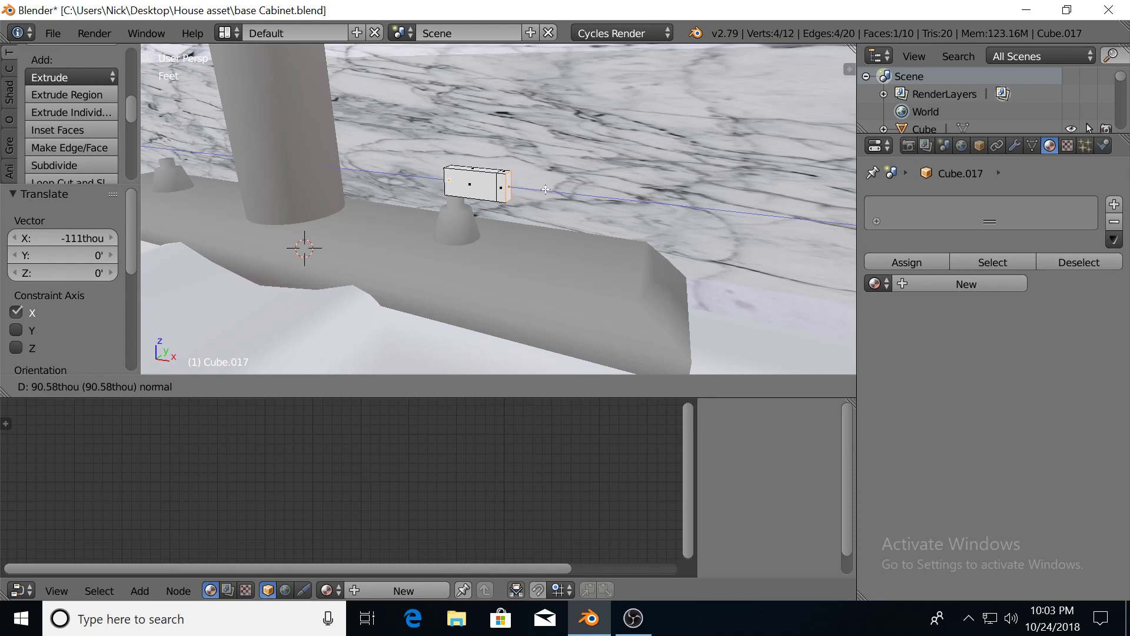
left_click(545, 189)
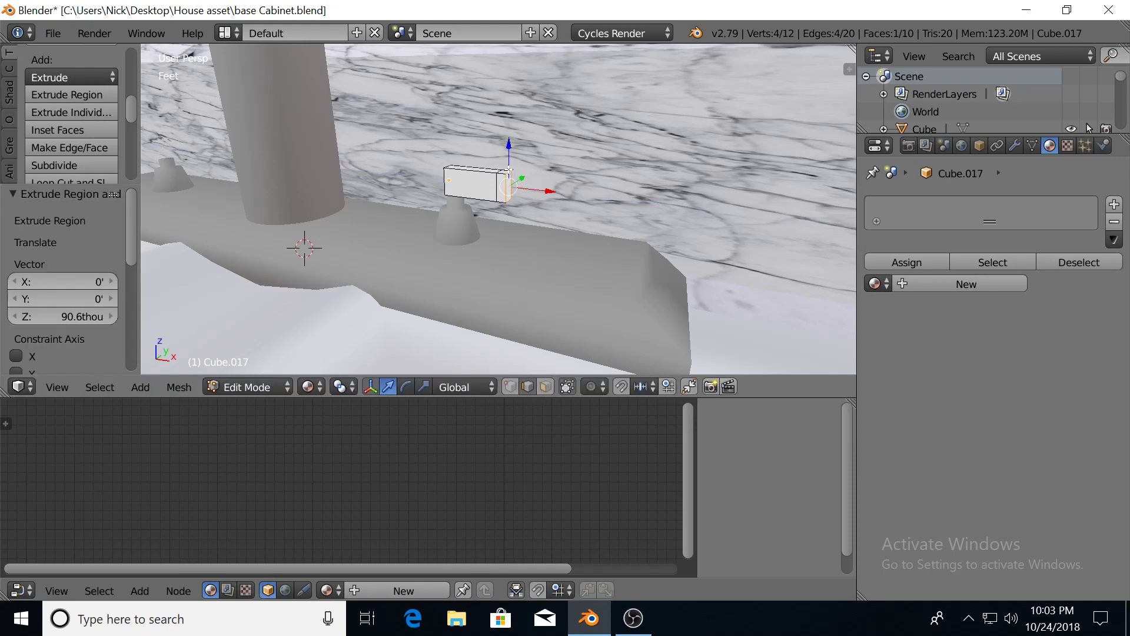
Raise the top edge of the extruded end about 30 thou along Z to start an upward flare
right_click(507, 175)
scroll(510, 177, "up", 4)
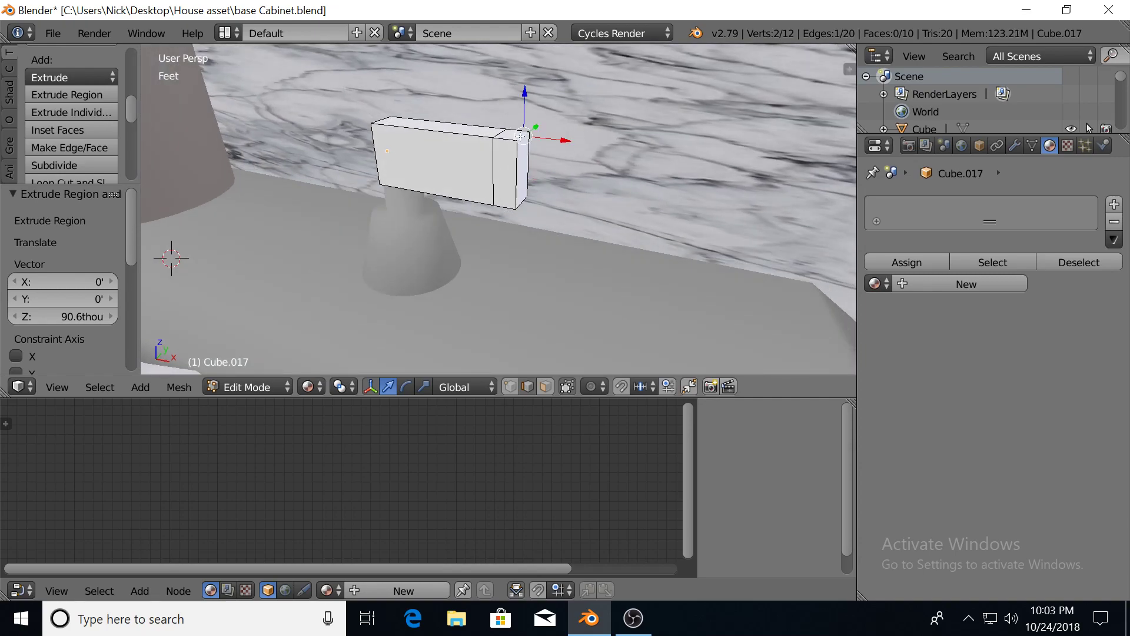
left_click_drag(525, 94, 525, 90)
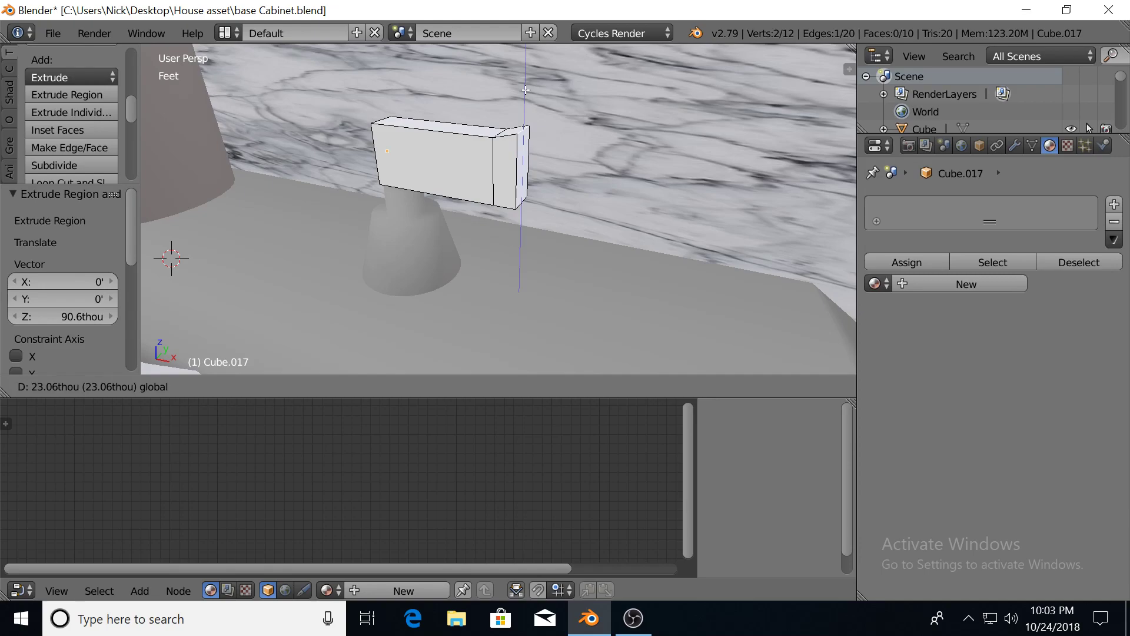
left_click_drag(525, 90, 525, 88)
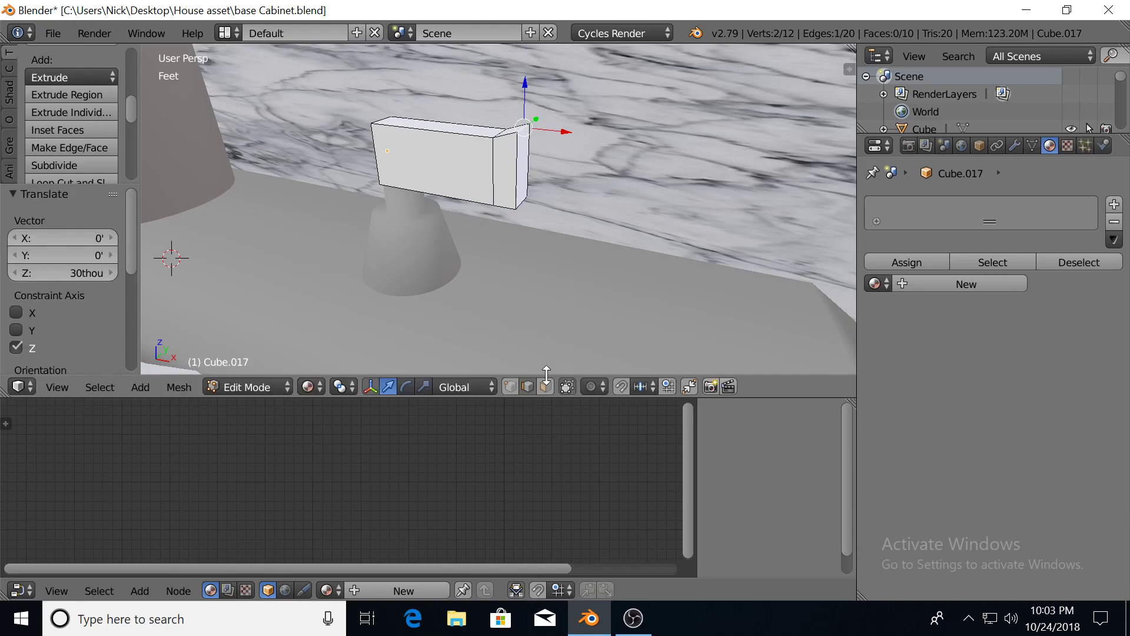
Extrude the handle's end face about 60.2 thou along X to add a second flare segment
right_click(514, 167)
middle_click_drag(522, 159, 507, 167)
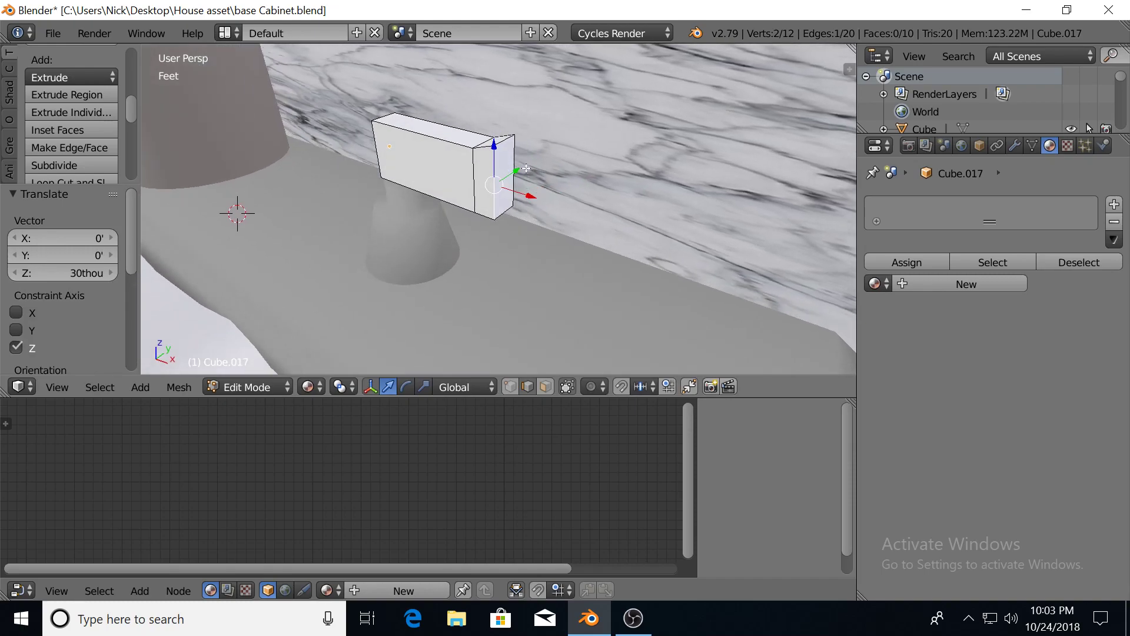
right_click(516, 164)
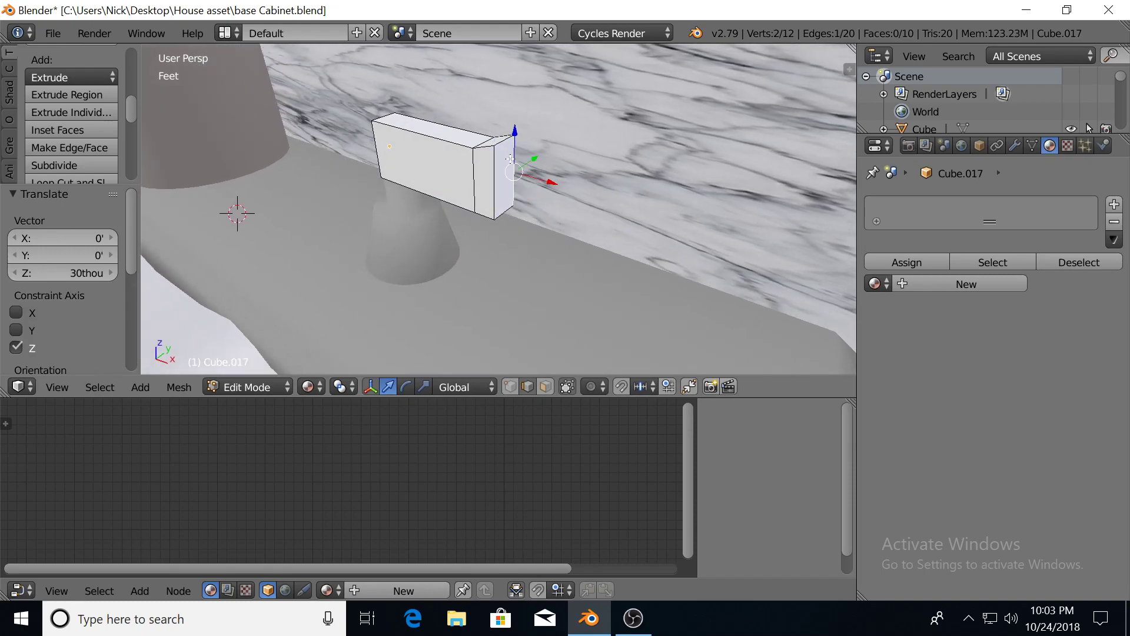
left_click(545, 386)
right_click(505, 187)
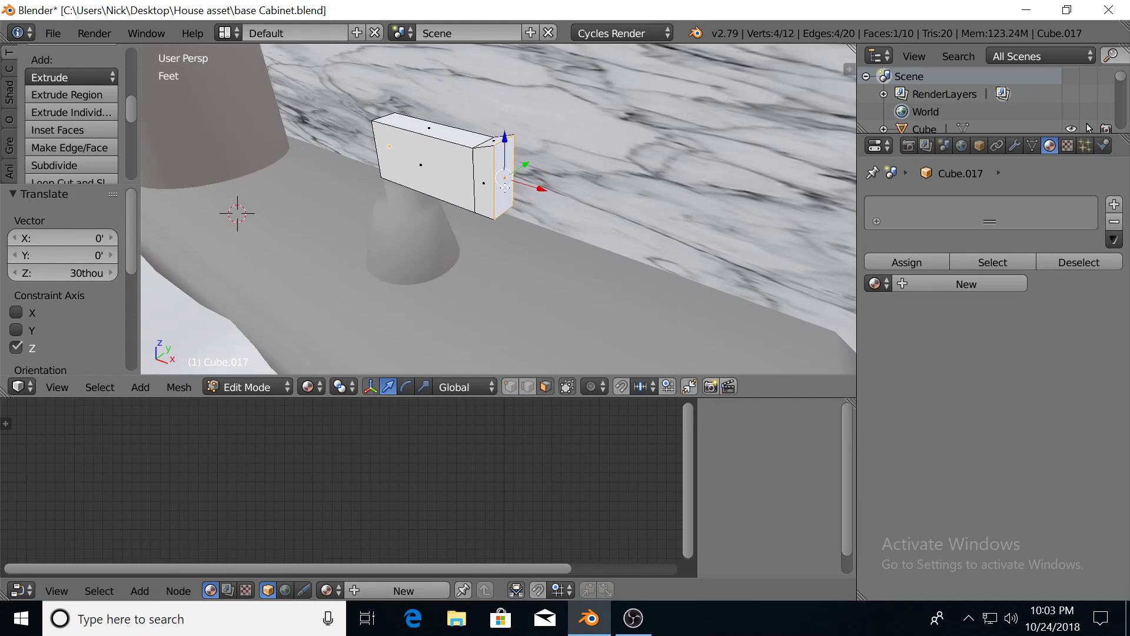
key("e")
key("x")
left_click(551, 189)
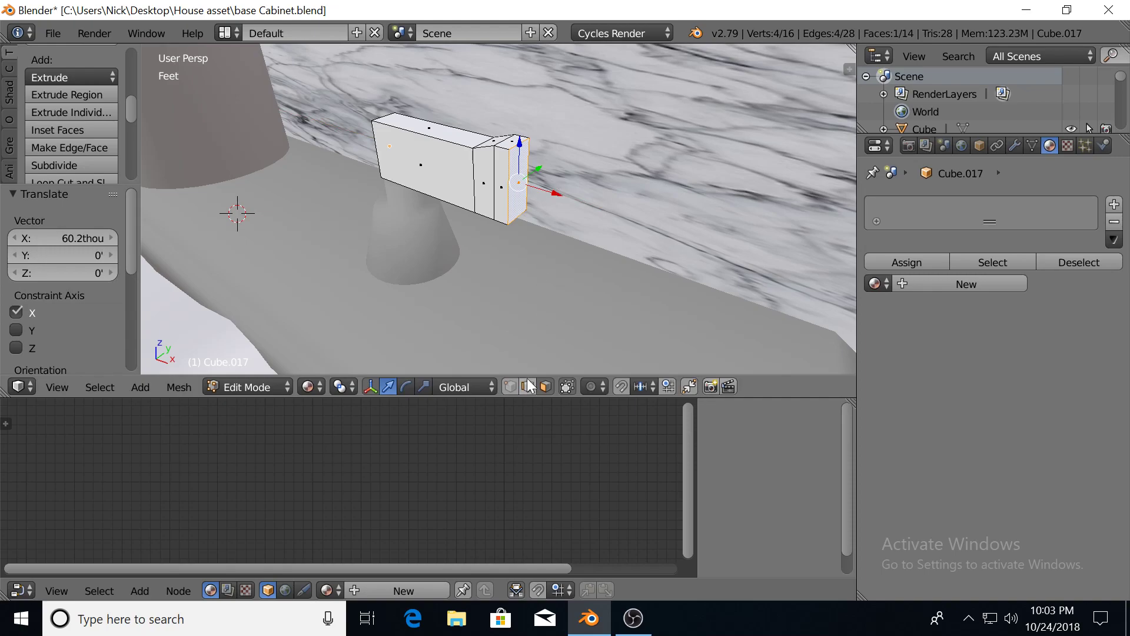
Raise the second segment's outer top edge about 25 thou along Z to continue the flare
right_click(518, 143)
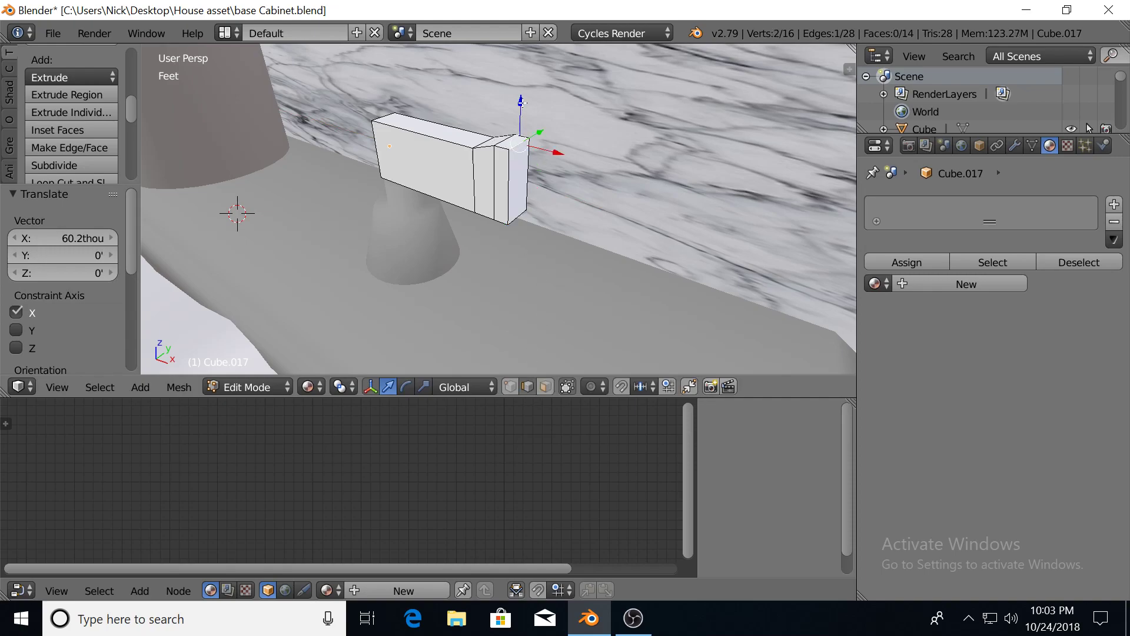
key("g")
key("z")
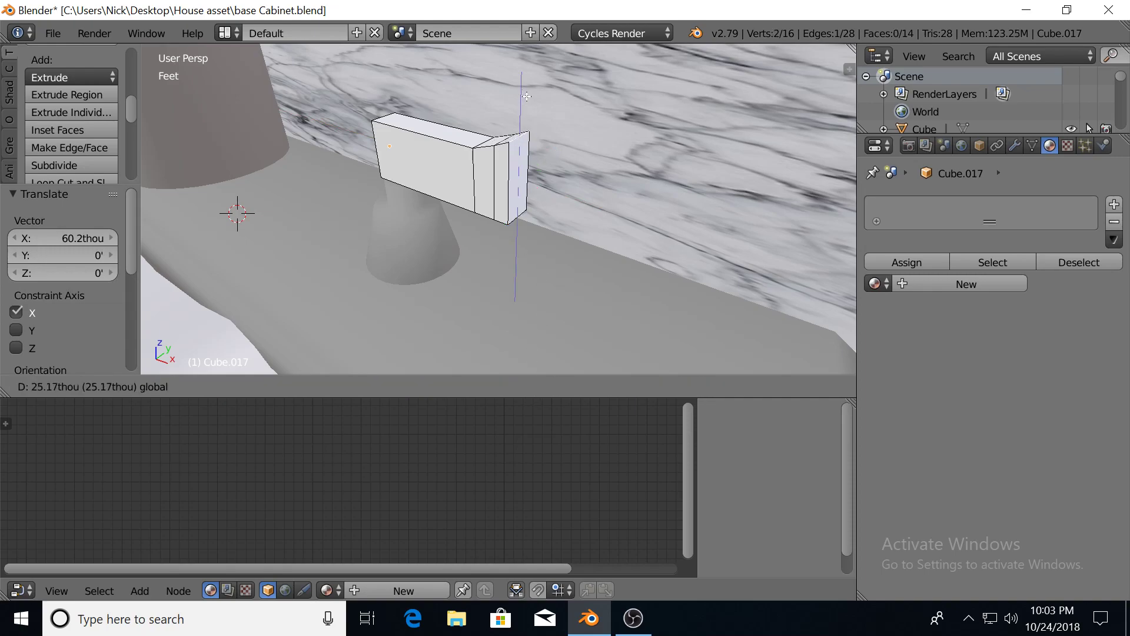
left_click(526, 96)
Extrude the end face again and move the new face about 94.4 thou along X
left_click(541, 387)
left_click(518, 175)
key("e")
right_click(545, 201)
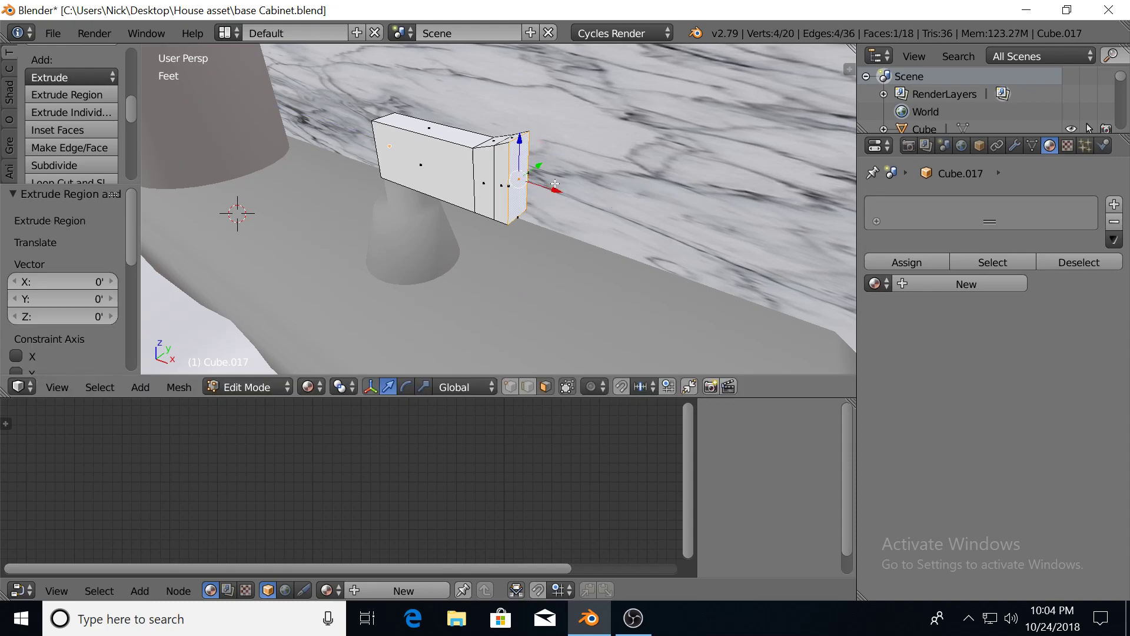
key("g")
key("x")
left_click(556, 238)
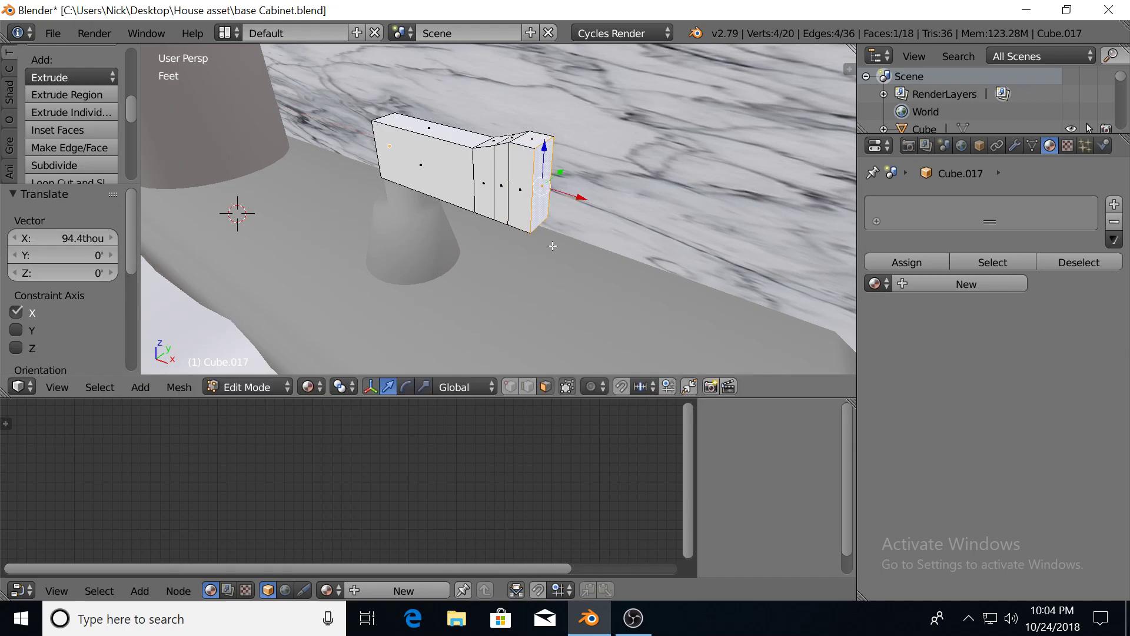
Raise the third segment's outer top edge about 39.3 thou along Z
left_click(528, 386)
right_click(542, 153)
key("g")
key("z")
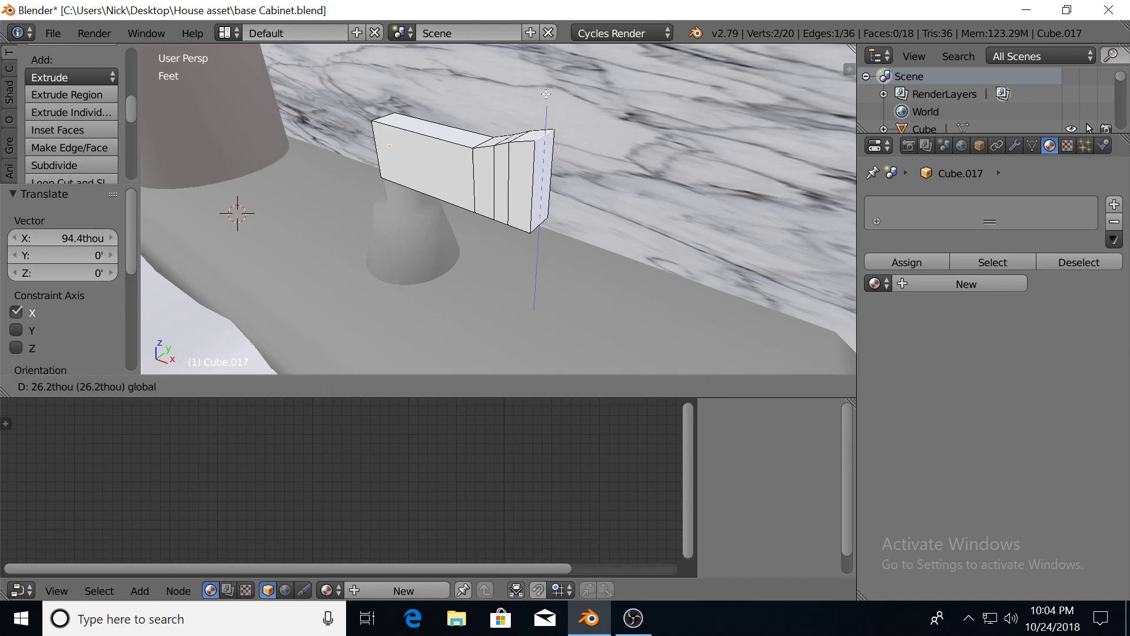
left_click(546, 92)
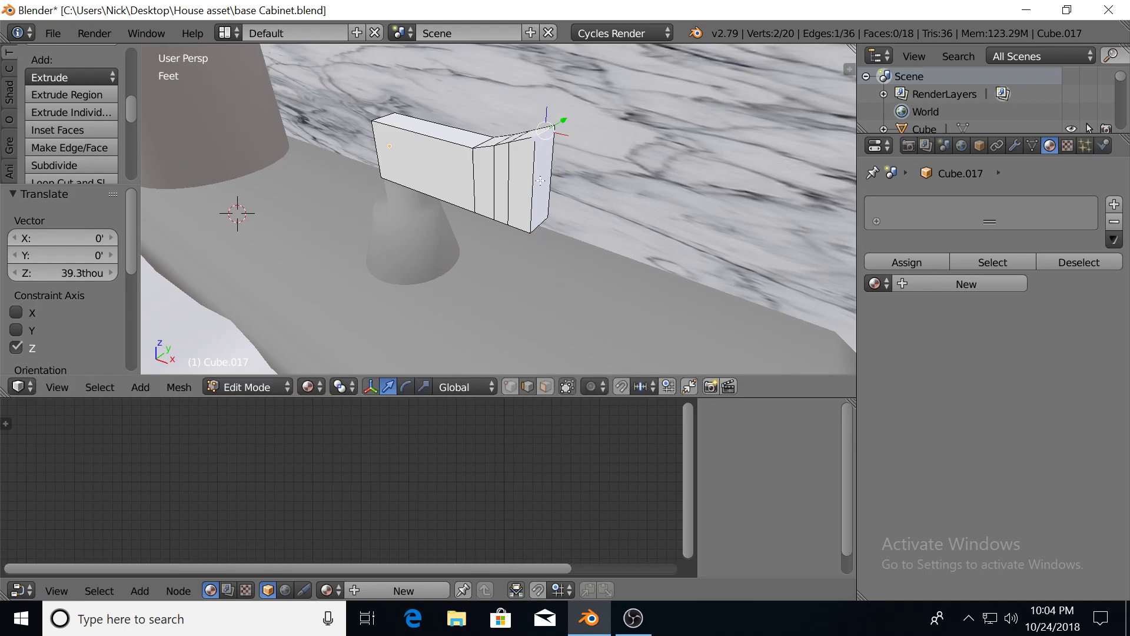
Extrude the handle's end face outward about 84.7 thou to form a fourth segment
left_click(545, 387)
right_click(542, 193)
key("e")
left_click(554, 190)
mouse_move(555, 191)
middle_mouse_down()
mouse_move(522, 174)
mouse_move(562, 181)
middle_mouse_up()
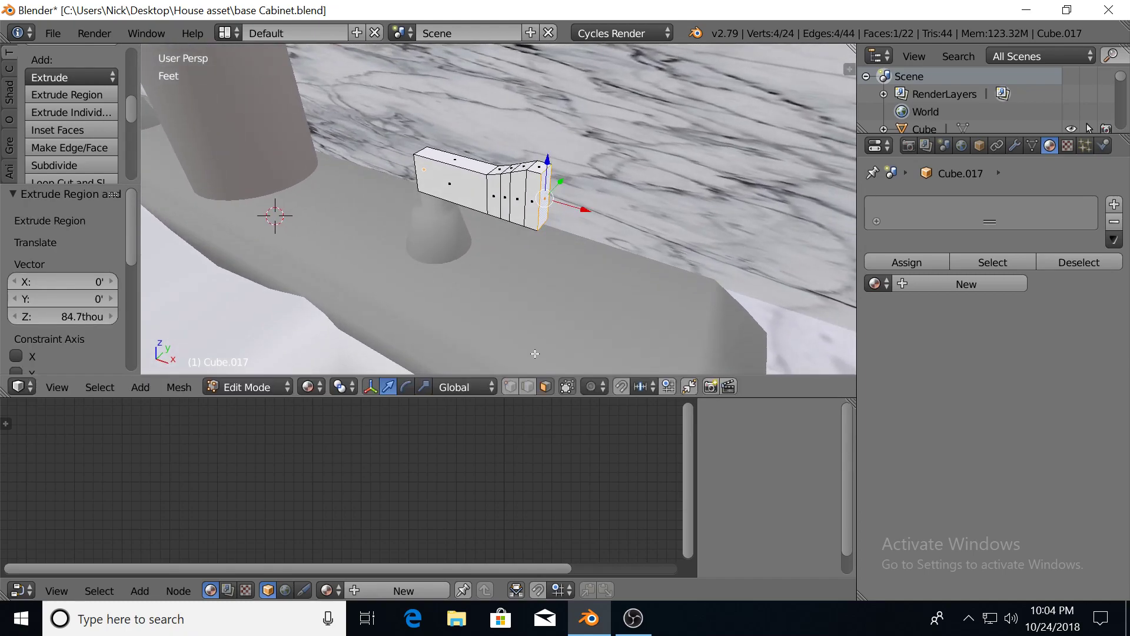
Lower the fourth segment's outer top edge about 10.8 thou along Z to begin rounding the tip
left_click(528, 386)
right_click(548, 173)
right_click(545, 169)
left_click_drag(549, 129, 549, 133)
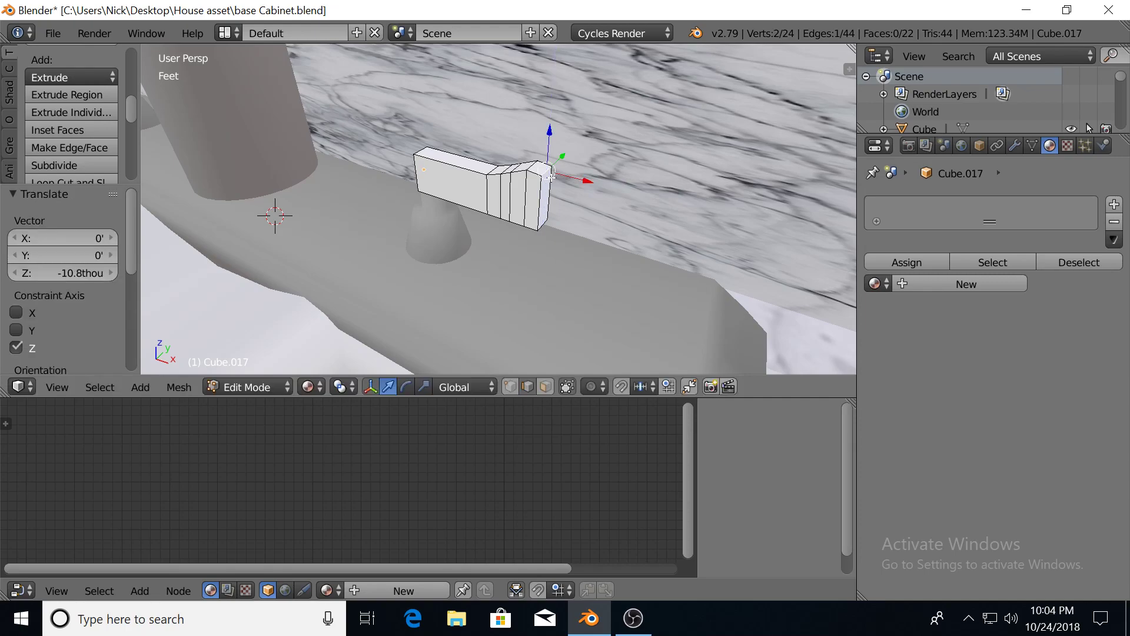
Extrude the end face once more and move the new face about 50.3 thou along X
left_click(545, 386)
right_click(543, 201)
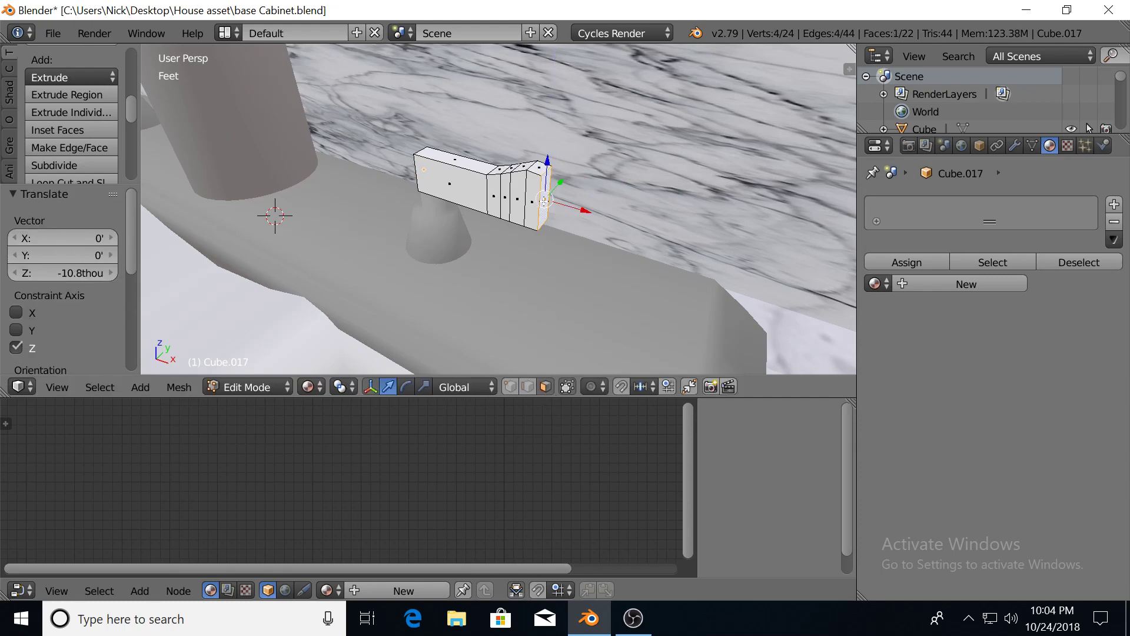
key("e")
right_click(548, 200)
left_click_drag(583, 216, 590, 215)
Lower the tip's outer top edge about 28.7 thou along Z and push the end face out about 9.95 thou along X
left_click(527, 386)
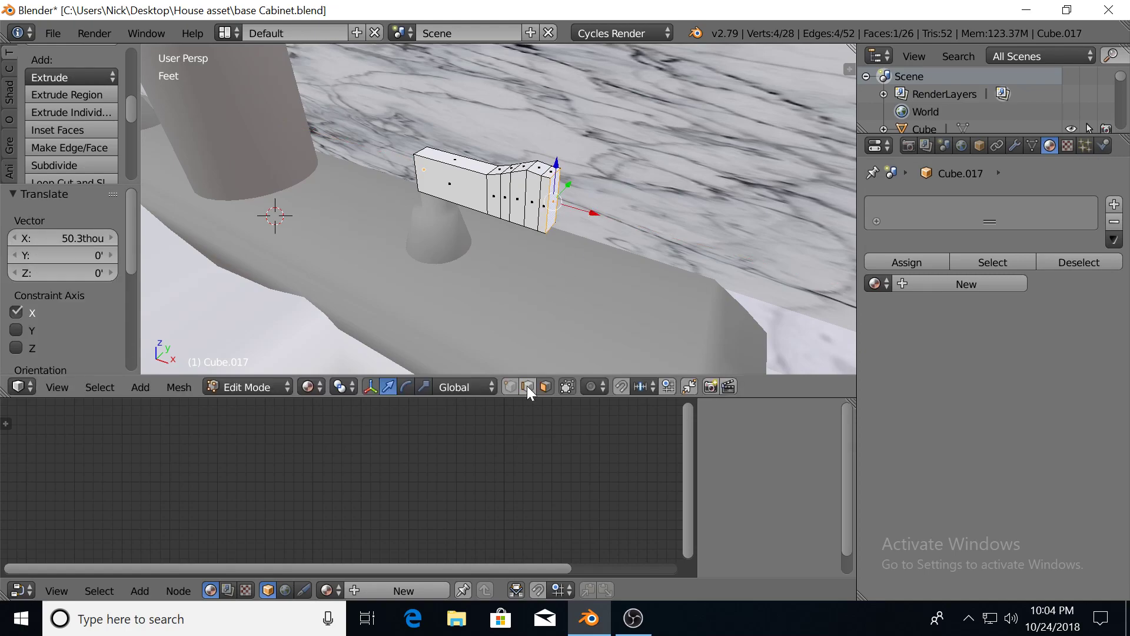
right_click(558, 173)
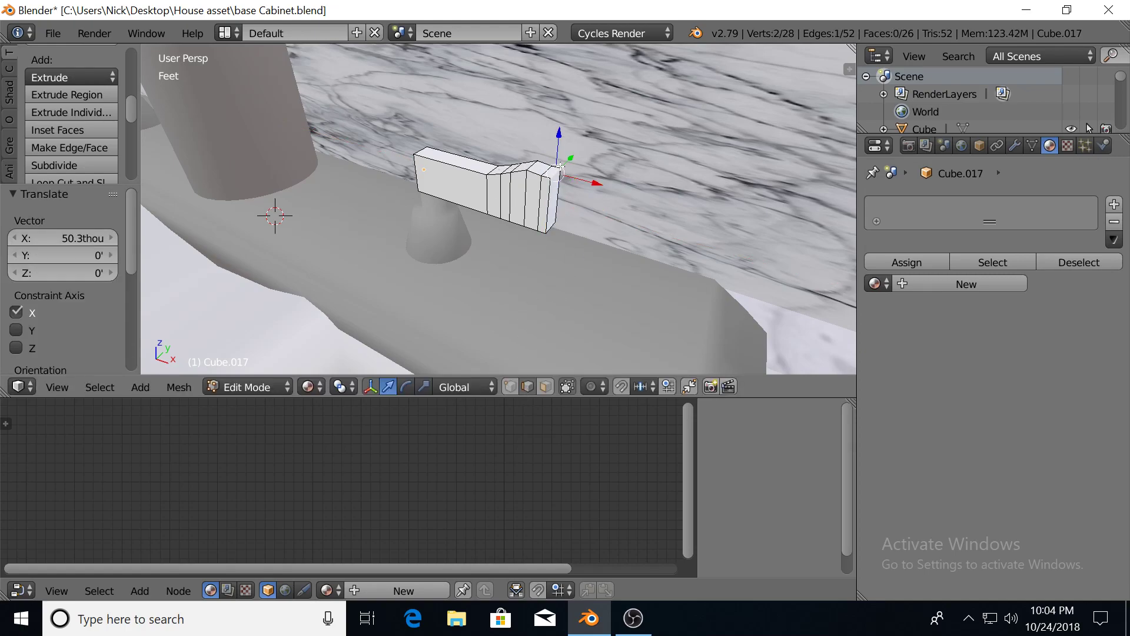
left_click_drag(559, 141, 559, 146)
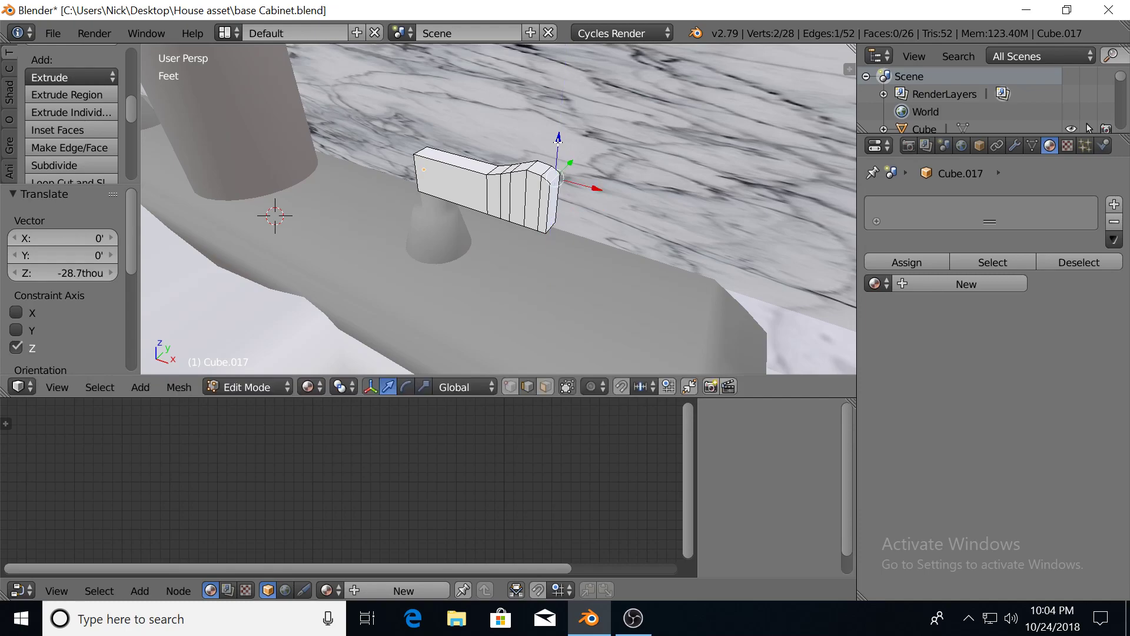
left_click(545, 387)
right_click(554, 208)
mouse_move(591, 216)
left_mouse_down()
mouse_move(577, 211)
mouse_move(586, 236)
left_mouse_up()
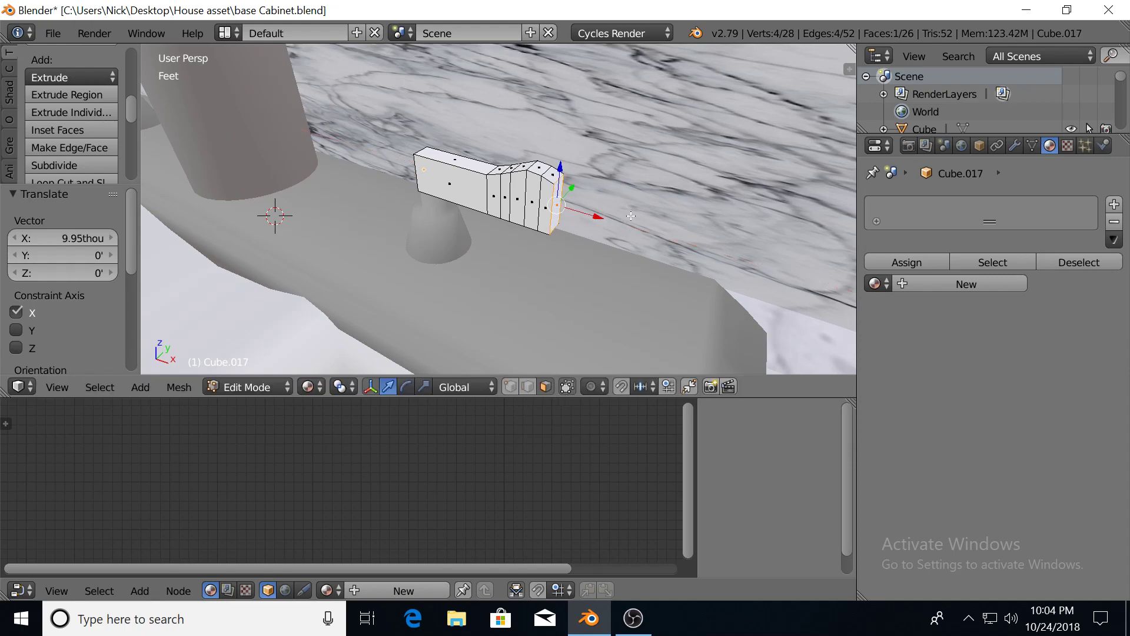
Raise the bottom edge of the handle's end face about 51.3 thou along Z
left_click(534, 387)
right_click(554, 226)
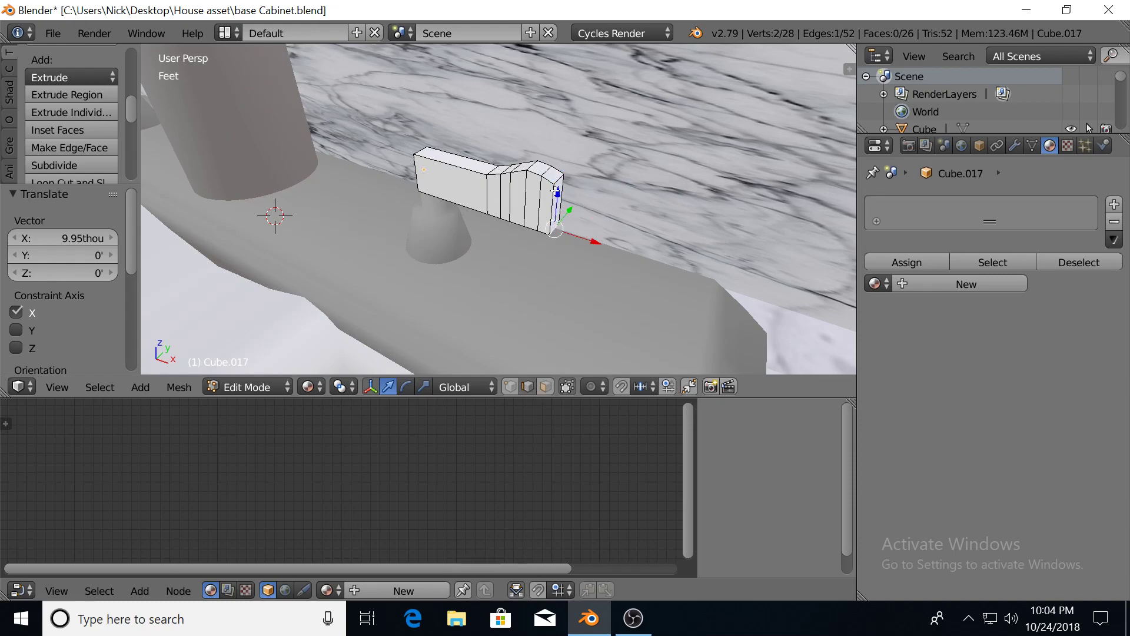
key("g")
key("z")
left_click(553, 220)
Round the tip's underside by raising the neighbouring inner bottom edge about 27 thou and the outermost bottom edge about 35.7 thou along Z
middle_click_drag(554, 220, 520, 152)
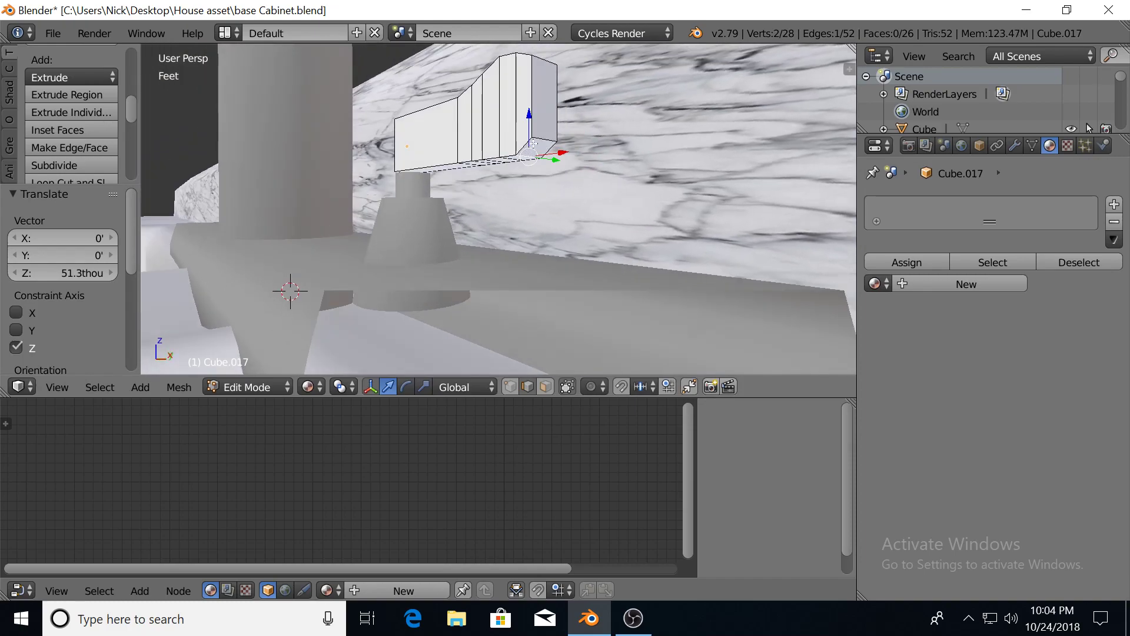
key("g")
key("z")
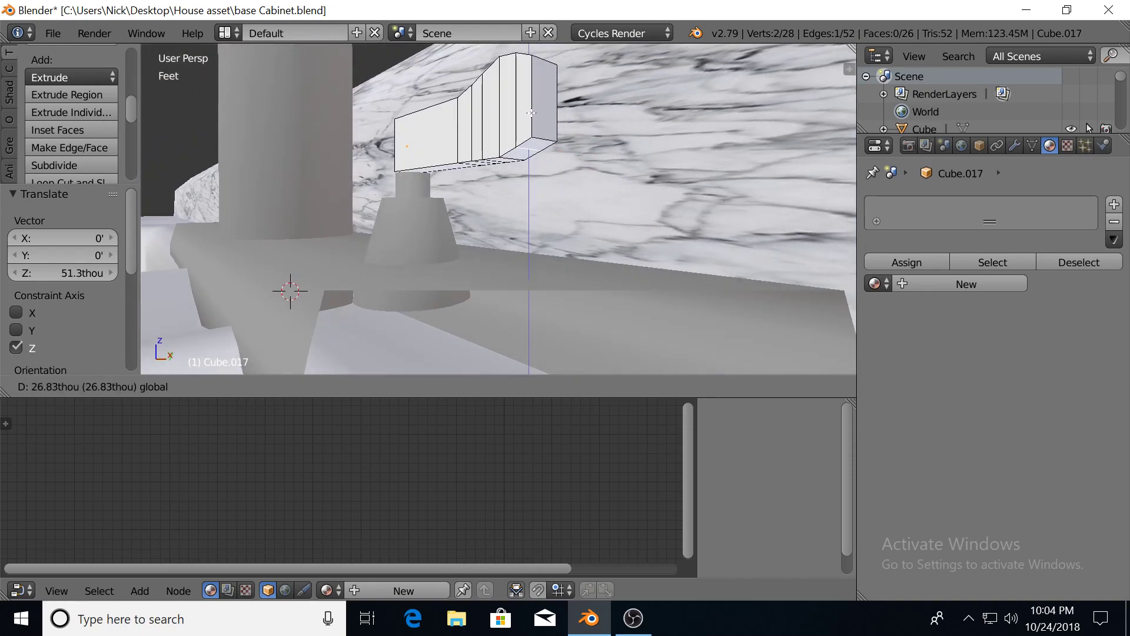
left_click(530, 113)
right_click(542, 138)
left_click_drag(541, 111, 538, 100)
middle_click_drag(539, 100, 584, 172)
right_click(549, 170)
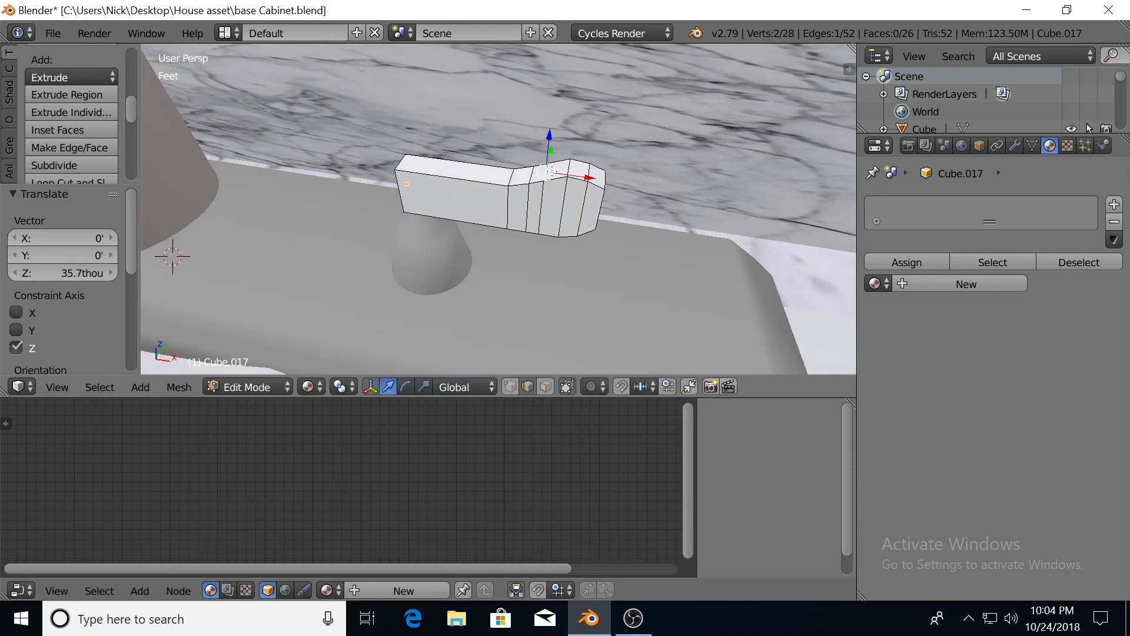
Raise the outer top edge at the peak of the handle's flared tip about 29.5 thou along Z
left_click_drag(549, 140, 572, 128)
right_click(567, 166)
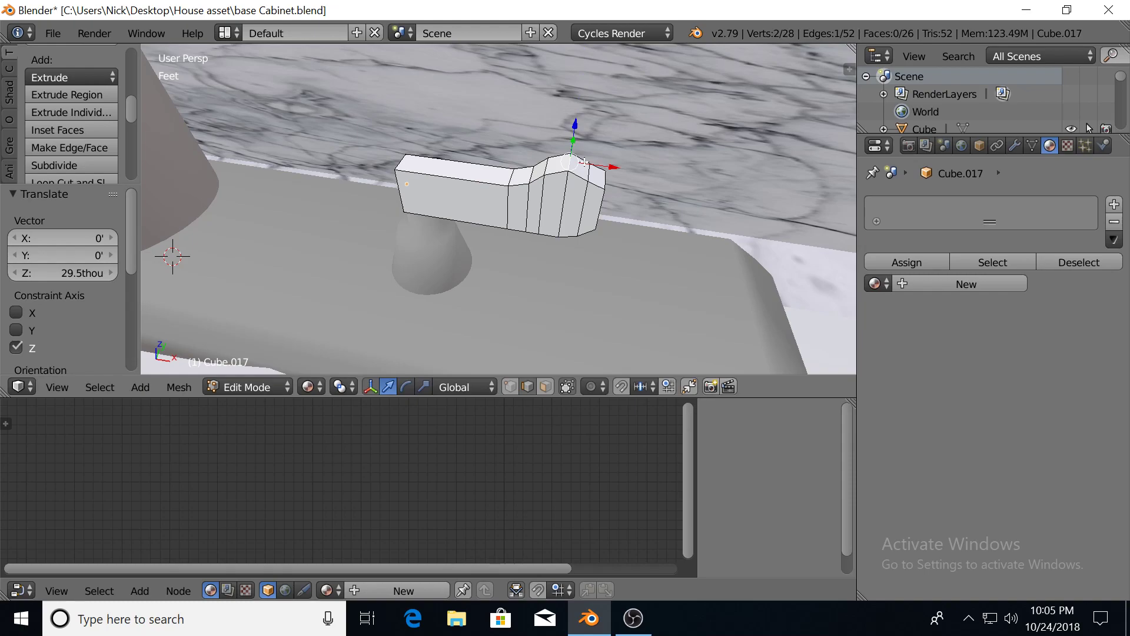
middle_click_drag(616, 216, 592, 198)
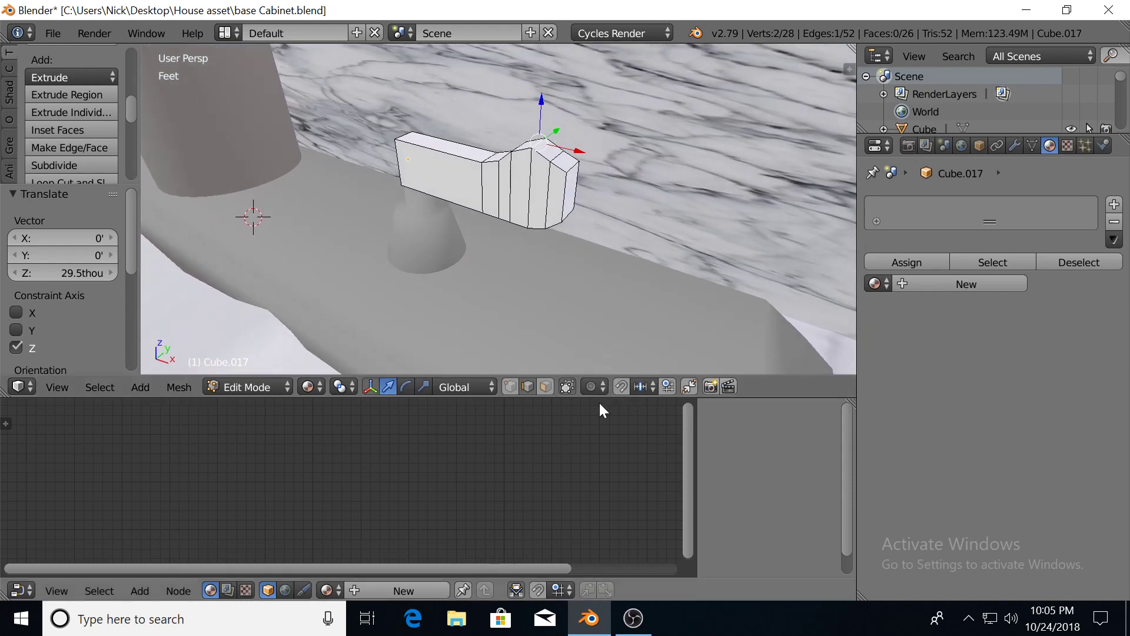
Extrude the handle's end face, move it about 51.8 thou along X and scale it to about 0.593
left_click(546, 386)
right_click(572, 194)
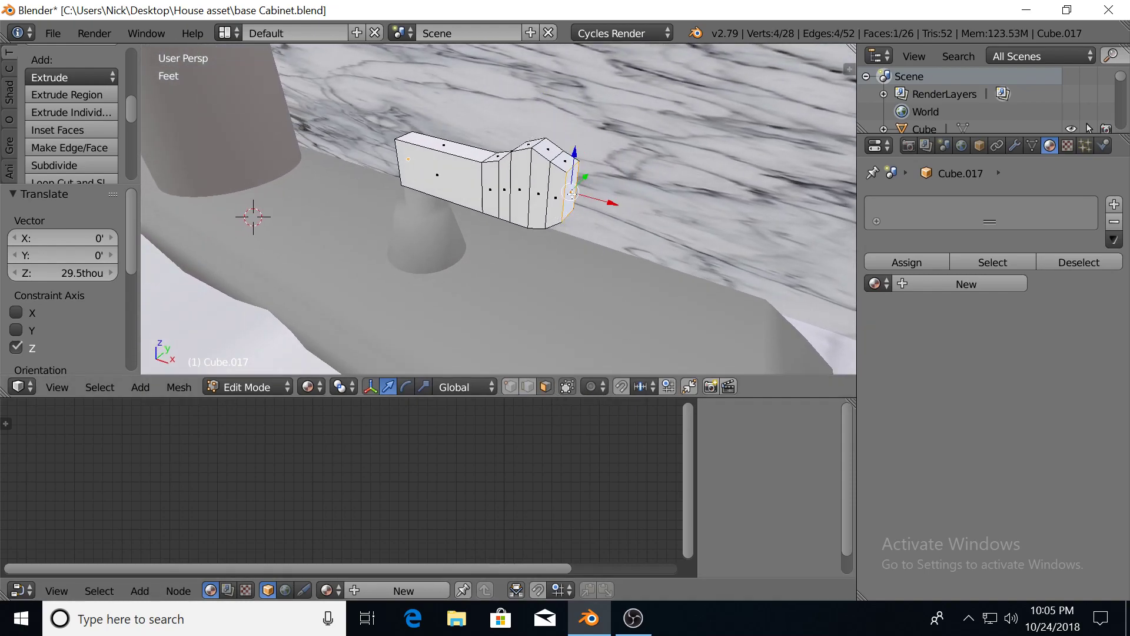
key("e")
right_click(596, 205)
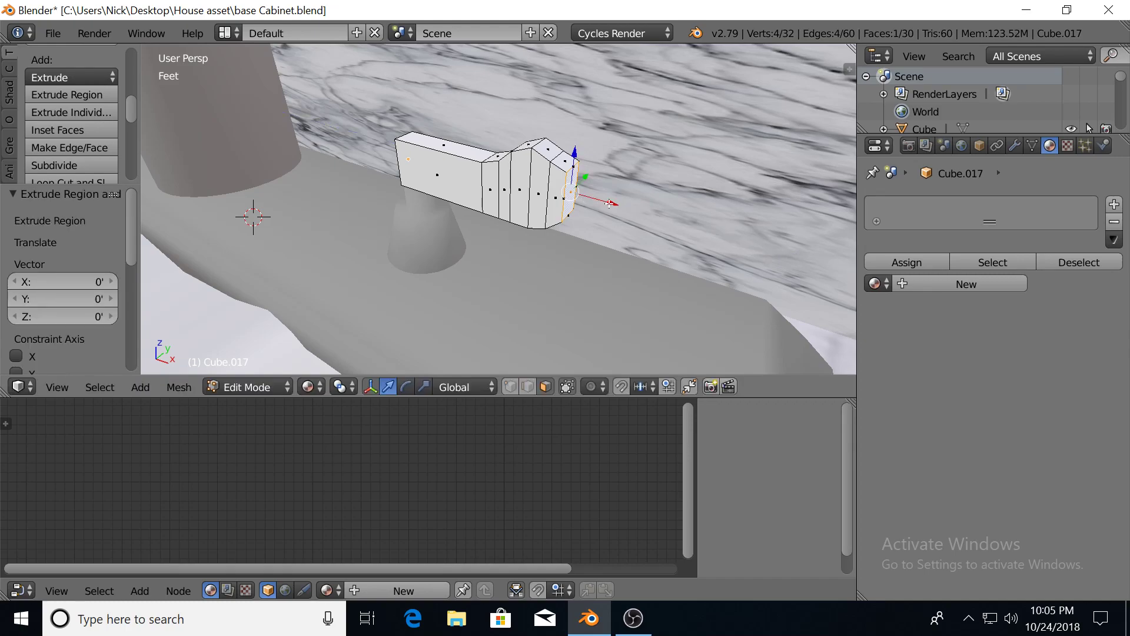
key("g")
key("x")
left_click(618, 205)
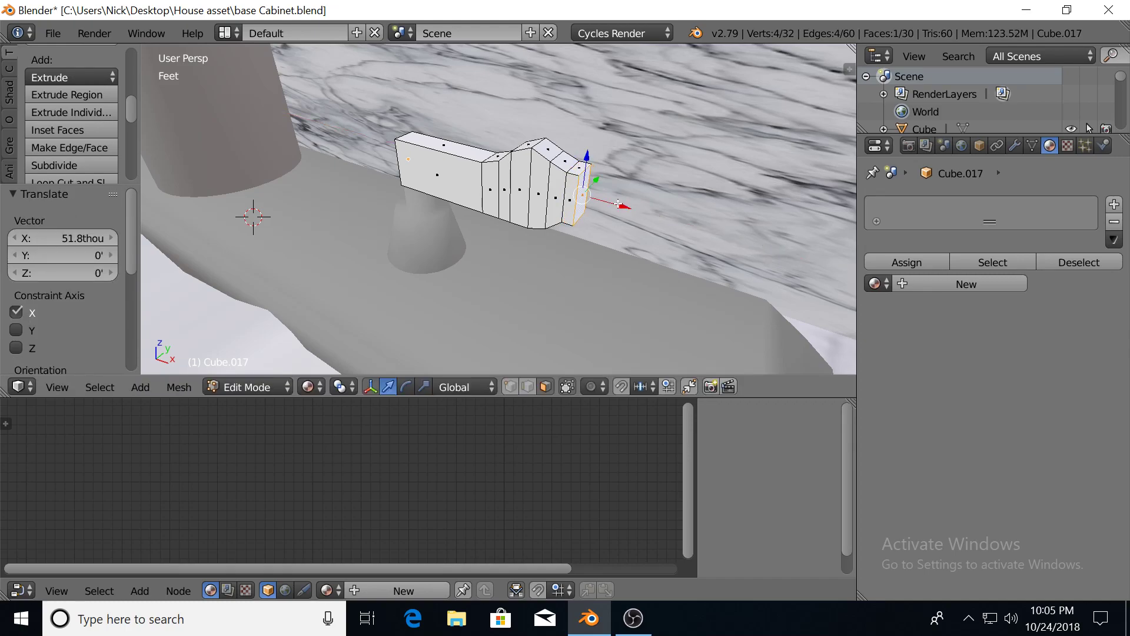
key("s")
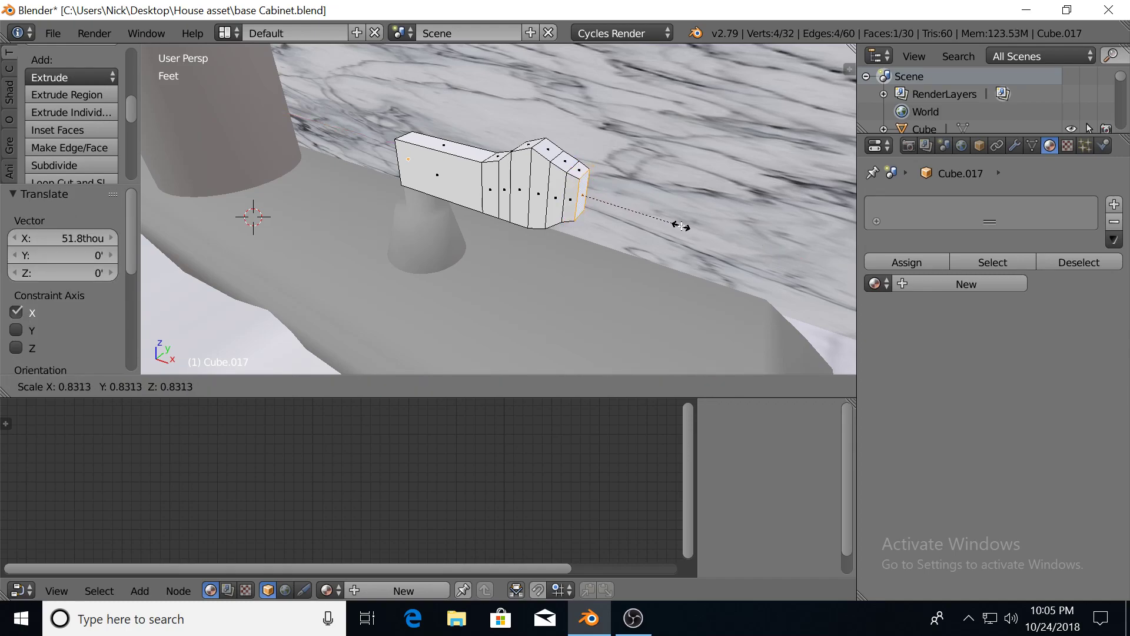
left_click(647, 226)
Extrude the reduced end face again, move it about 30.6 thou along X and shrink it to round off the tip
key("e")
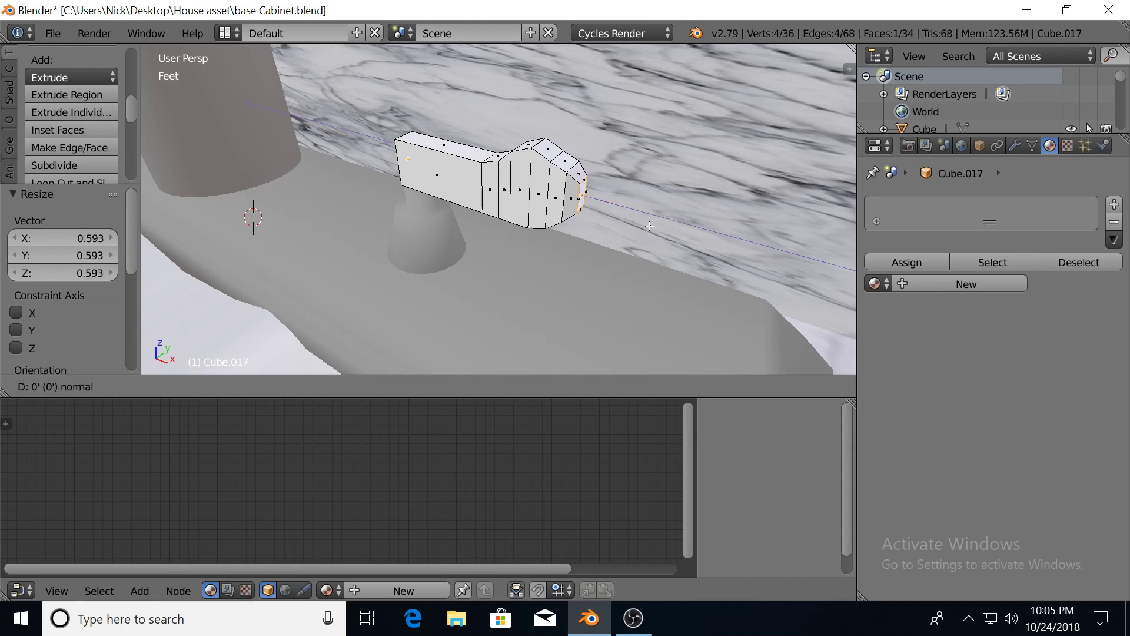
right_click(640, 219)
left_click(632, 205)
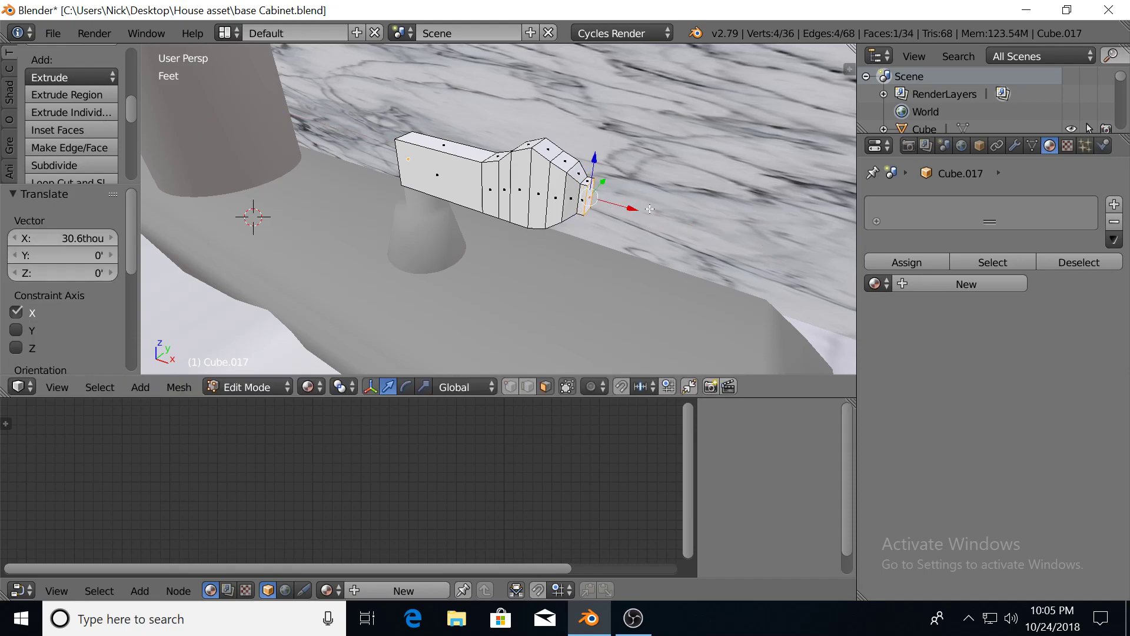
key("s")
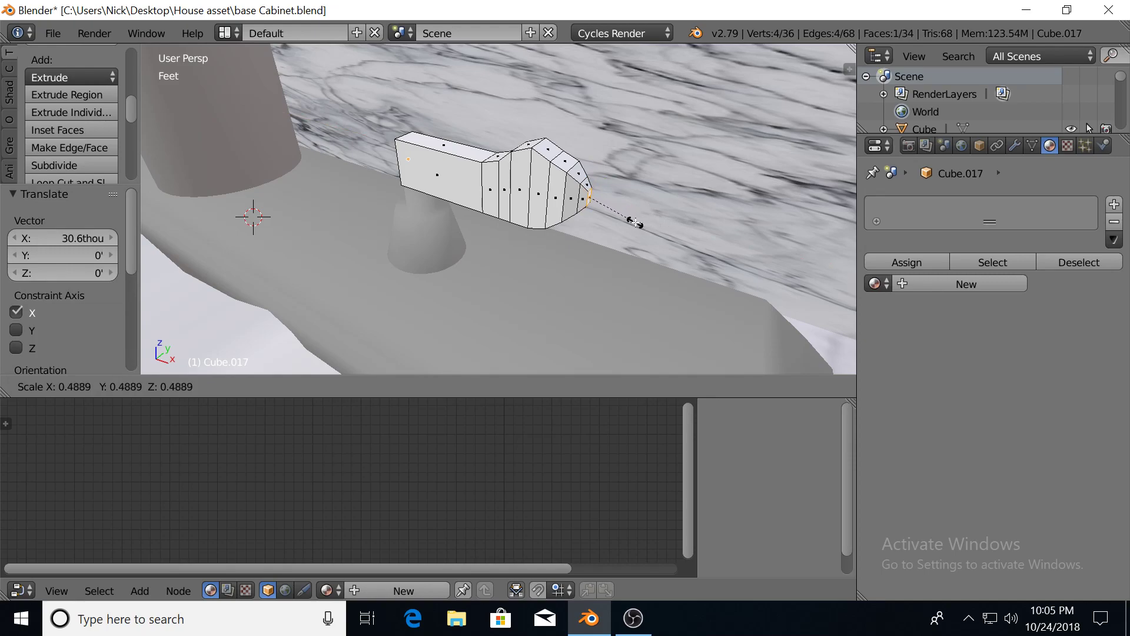
left_click(614, 217)
Leave mesh editing, apply smooth shading to the handle and briefly preview it in rendered view
middle_click_drag(507, 226, 457, 208)
key("Tab")
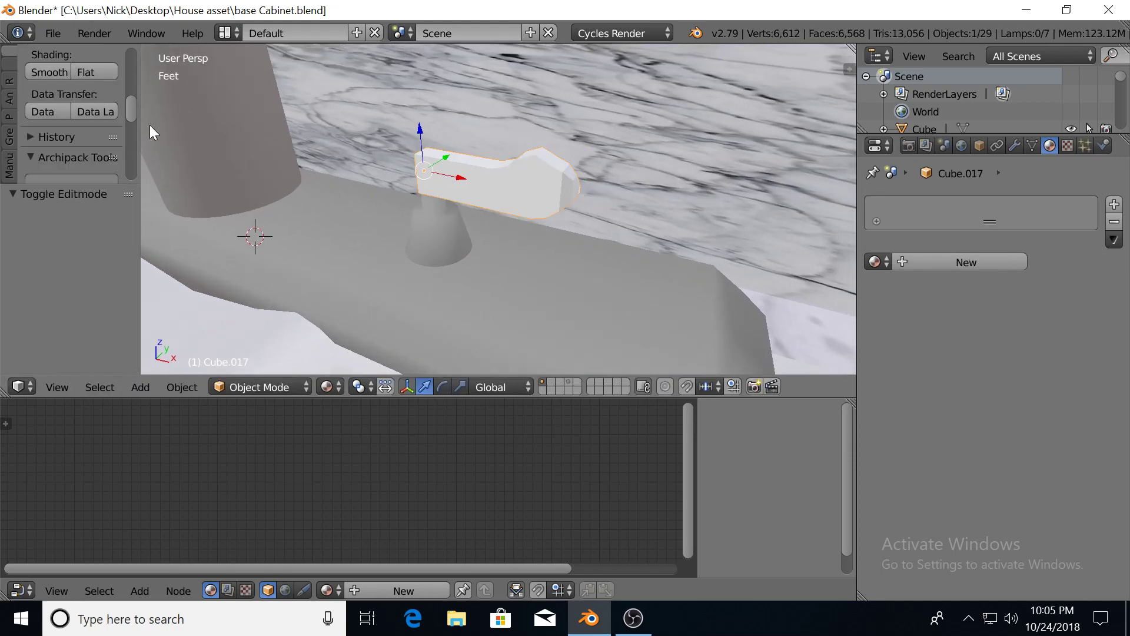
left_click(54, 78)
middle_click_drag(323, 158, 392, 147)
key("shift+z")
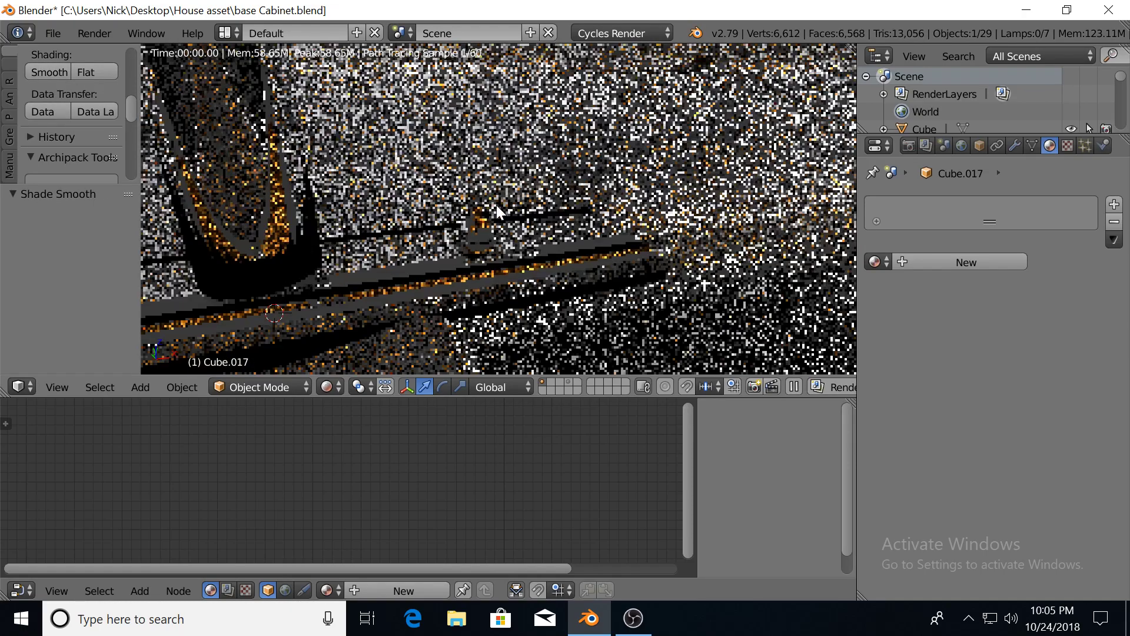
key("shift+z")
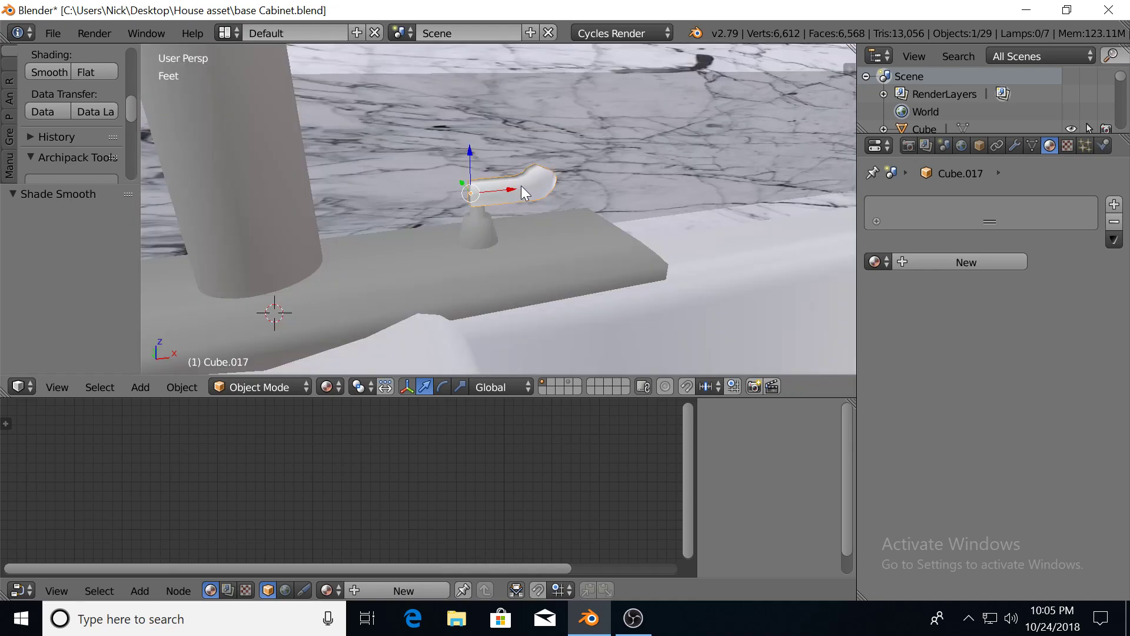
Assign the existing Facet material to the handle and check it in a rendered preview
left_click(875, 262)
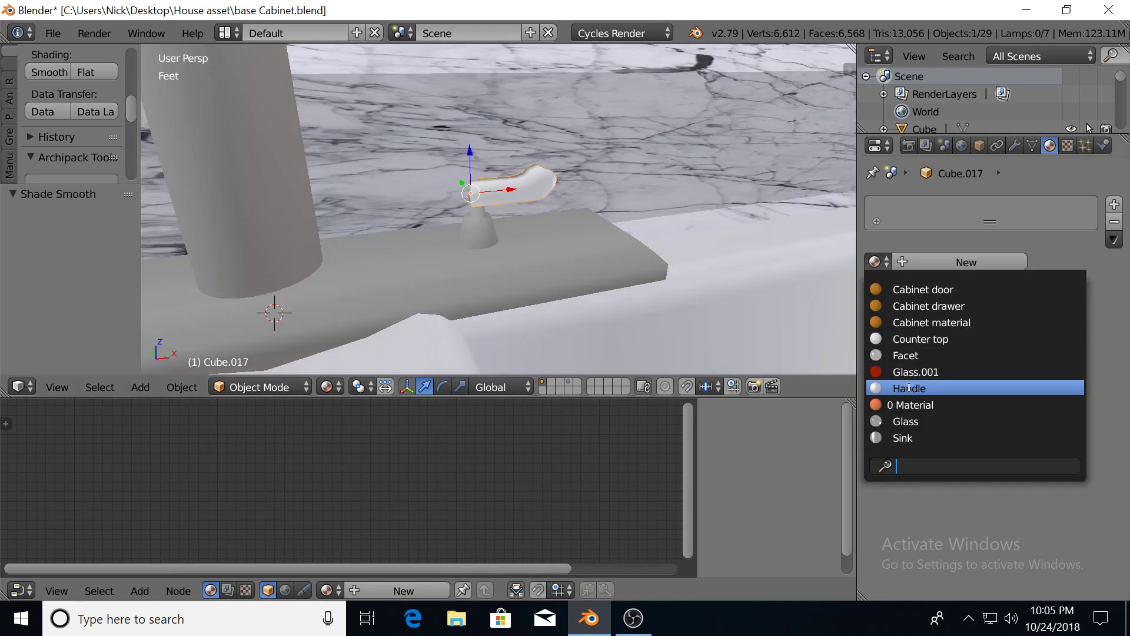
left_click(907, 355)
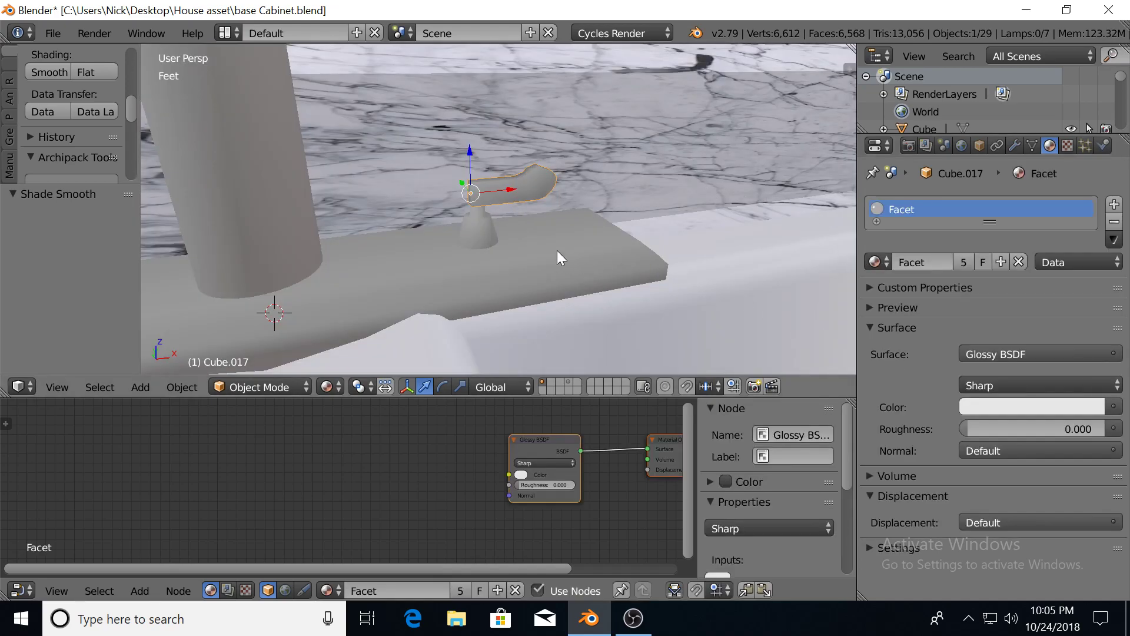
key("shift+z")
scroll(525, 243, "down", 3)
key("shift+z")
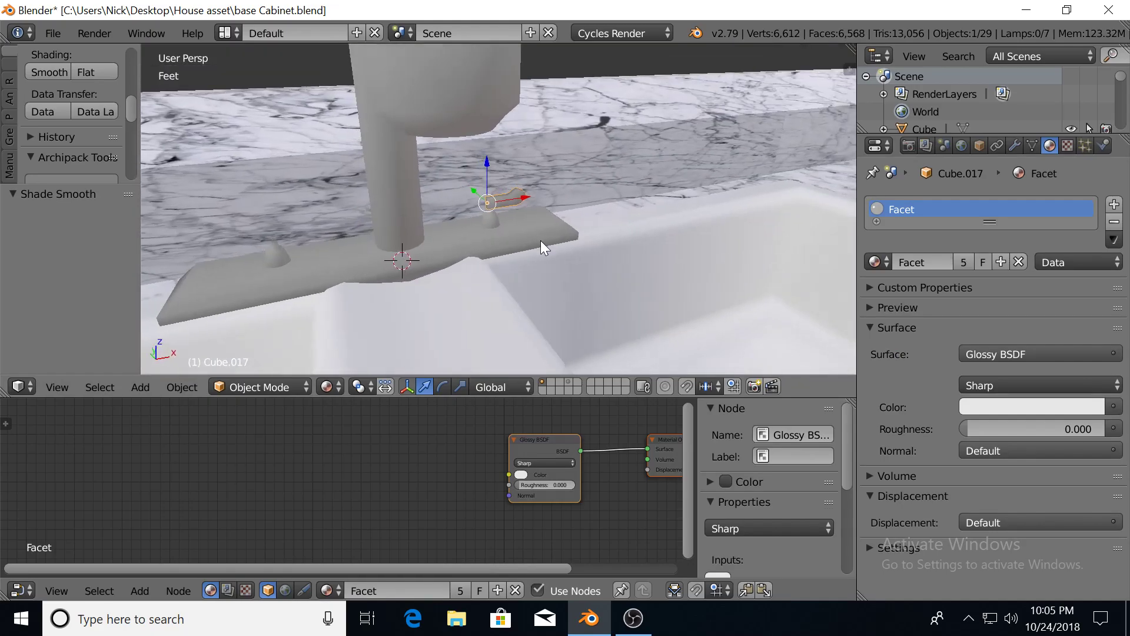
Seat the handle on its knob, lowering it slightly and moving it about -32.7 thou along Y and -21.3 thou along X
scroll(537, 239, "up", 8)
middle_click_drag(479, 234, 479, 207)
left_click_drag(425, 106, 426, 114)
middle_click_drag(428, 115, 468, 186)
left_click_drag(449, 170, 452, 175)
mouse_move(536, 193)
middle_mouse_down()
mouse_move(624, 168)
mouse_move(546, 174)
middle_mouse_up()
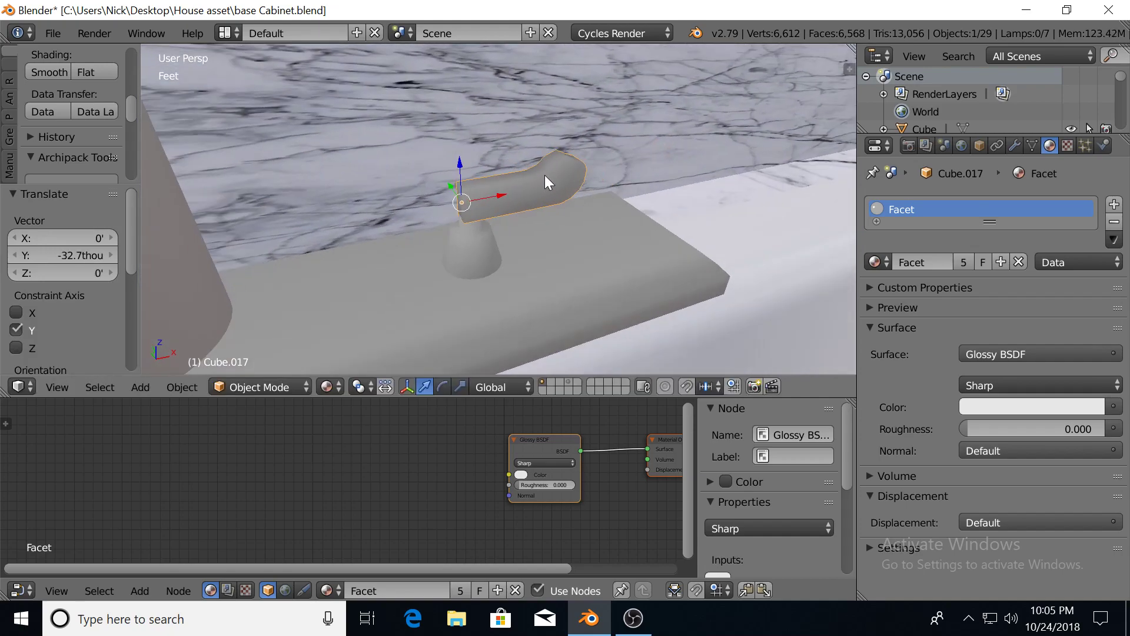
left_click_drag(501, 198, 497, 196)
middle_click_drag(497, 196, 514, 180)
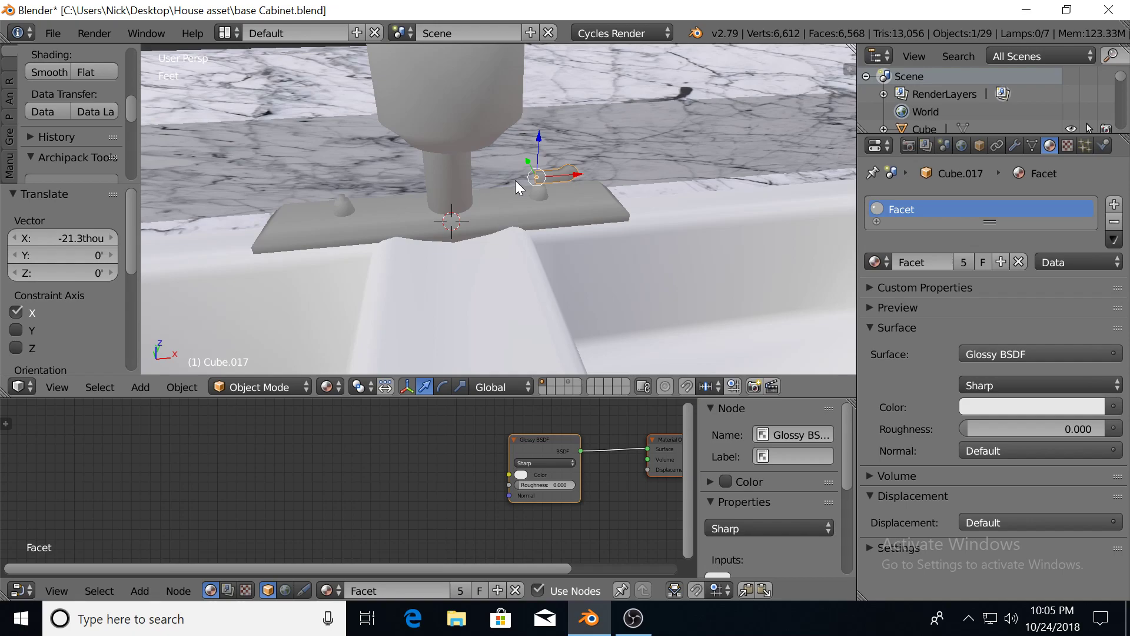
Duplicate the handle about -4.55" along X onto the other knob and rotate the copy 180° about Z
key("shift+d")
key("x")
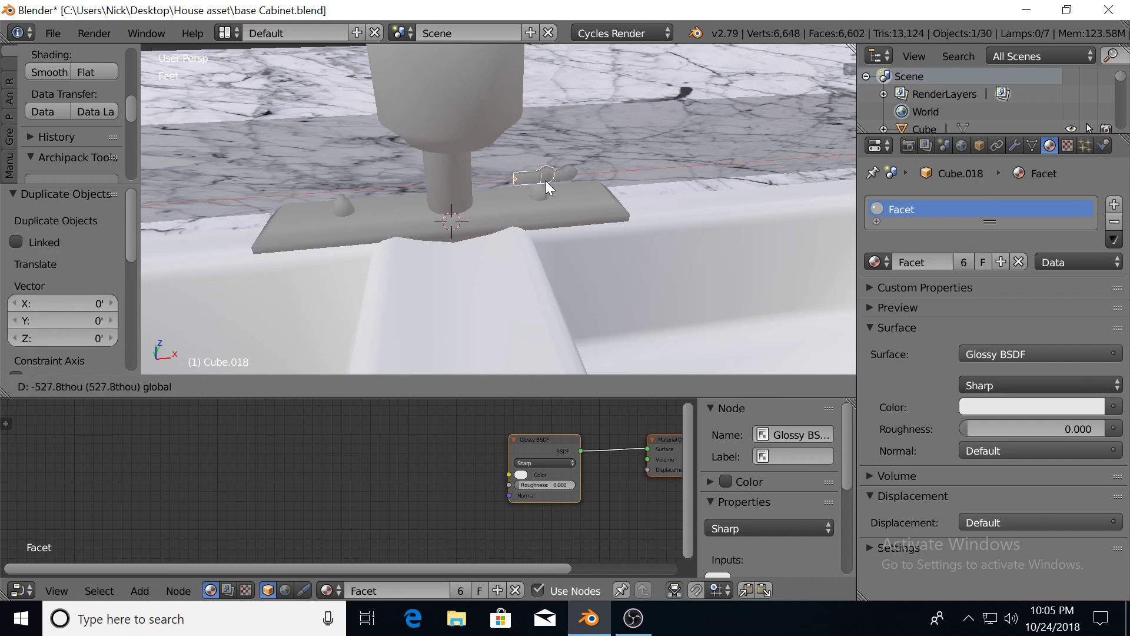
left_click(377, 184)
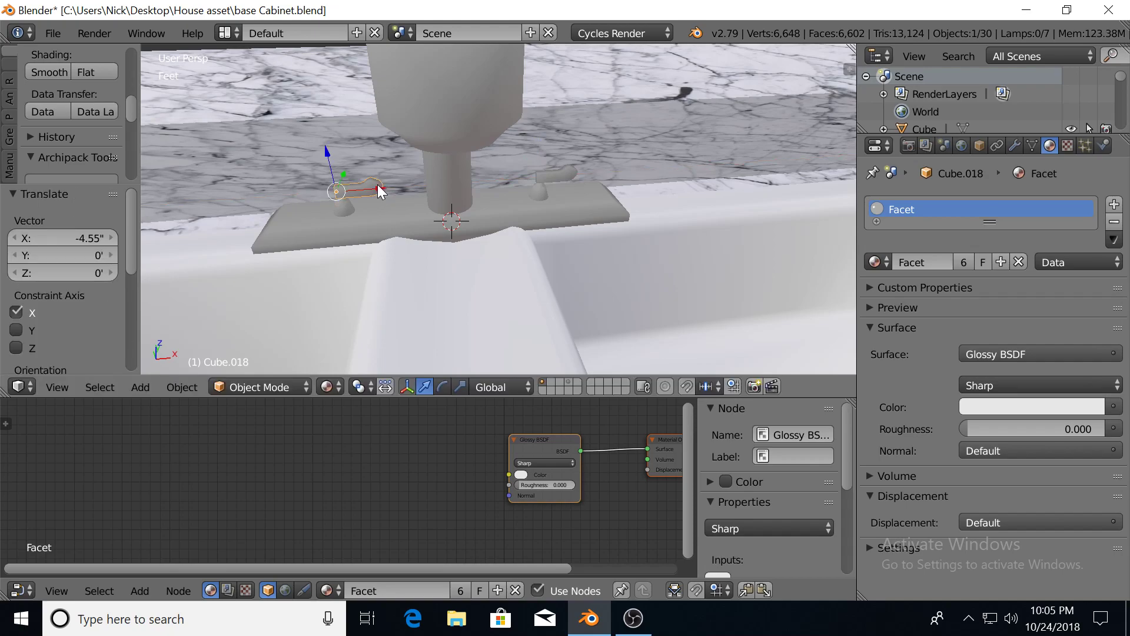
type("rz180")
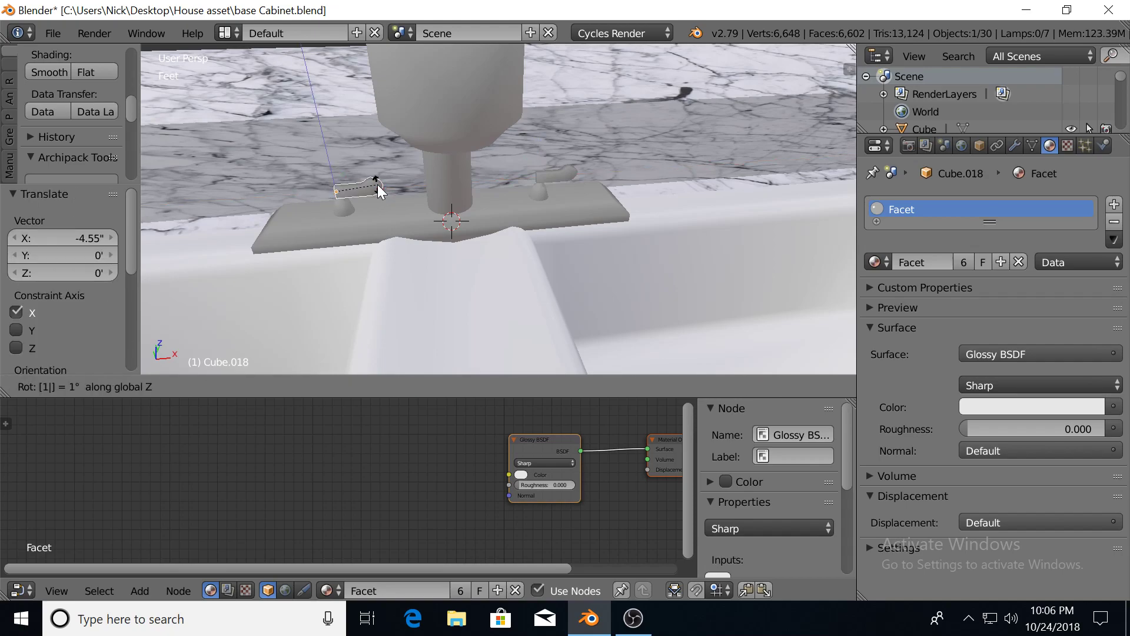
key("Return")
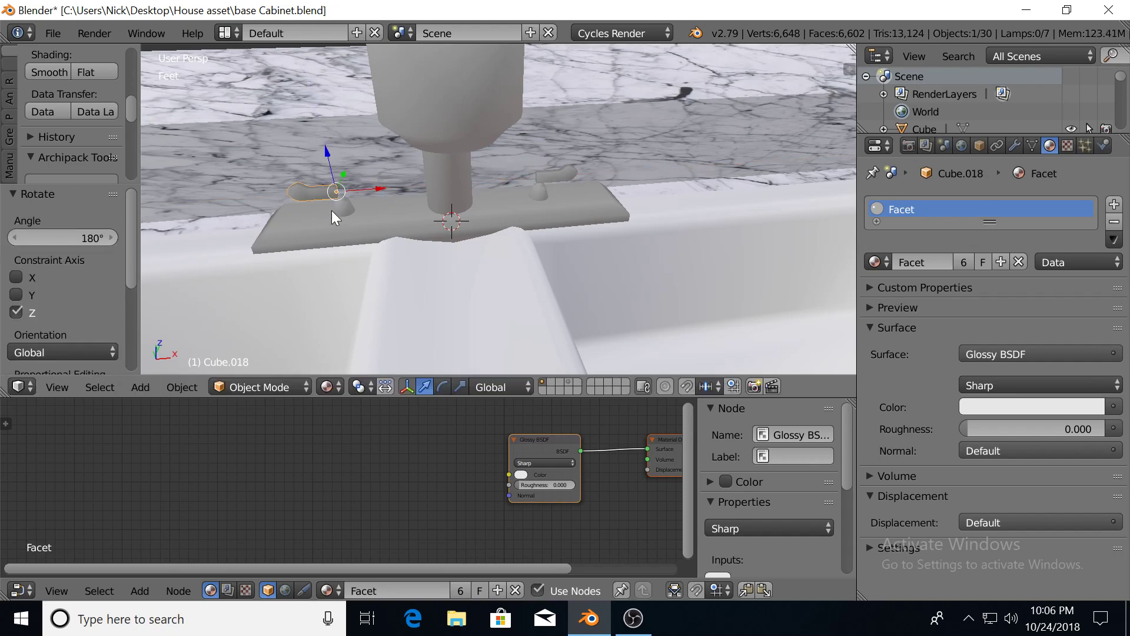
Shift the copied handle about 141 thou along X to line it up with its knob
scroll(330, 212, "up", 2)
middle_click_drag(362, 203, 383, 198, "shift")
left_click_drag(326, 172, 337, 171)
Examine the sink and the faucet with both handles in a rendered preview, overall and close up
scroll(454, 190, "down", 5)
middle_click_drag(462, 171, 483, 188)
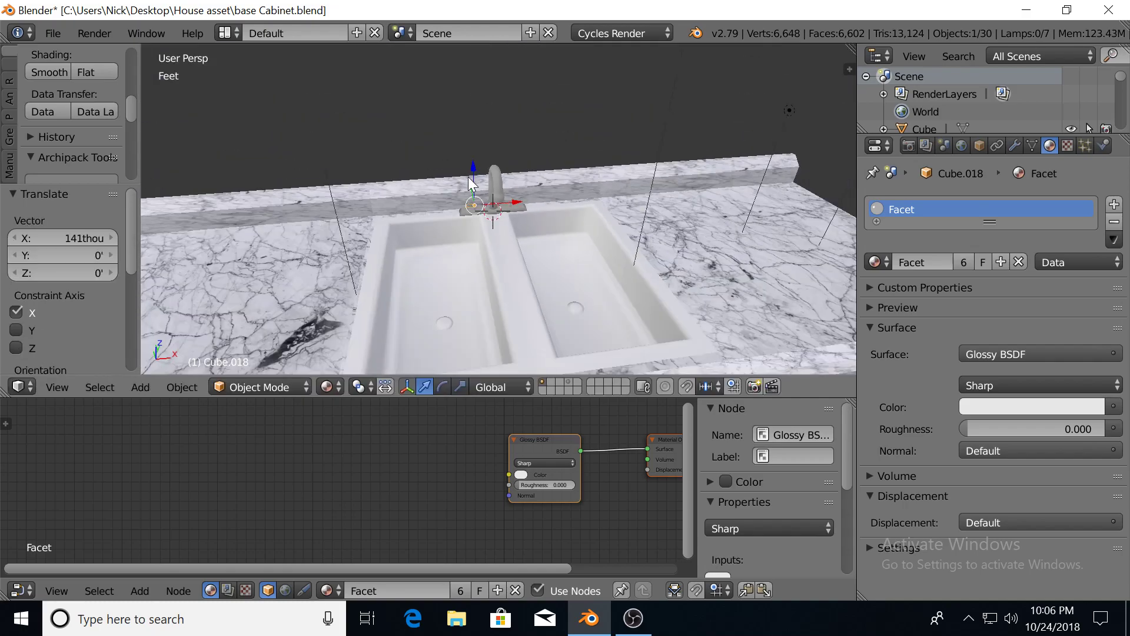
key("shift+z")
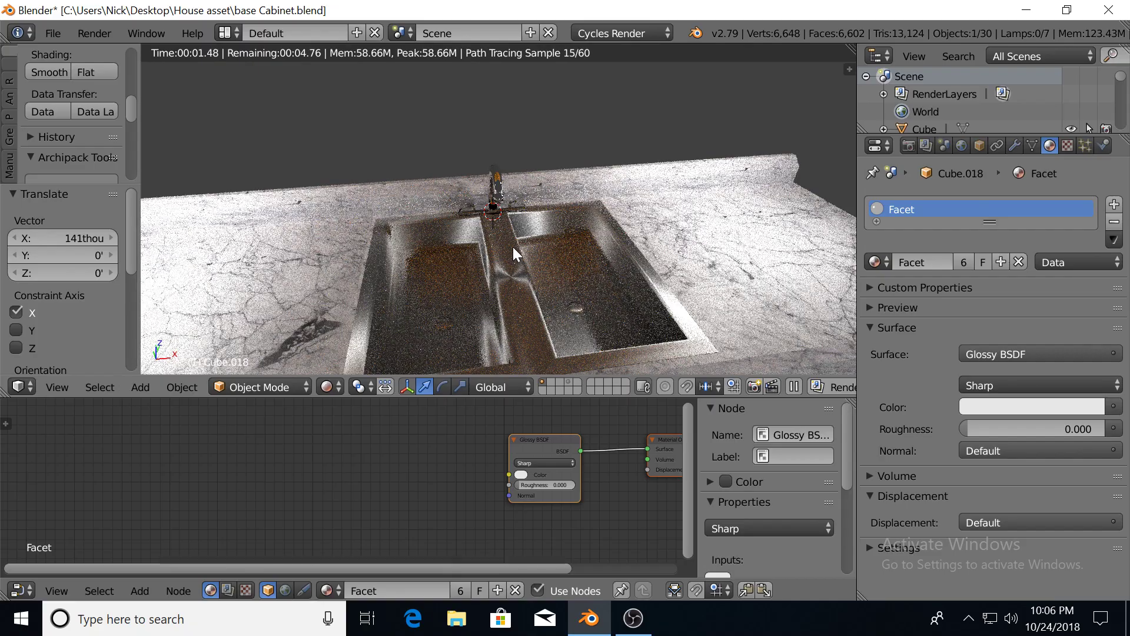
scroll(513, 255, "up", 5)
scroll(556, 207, "up", 3)
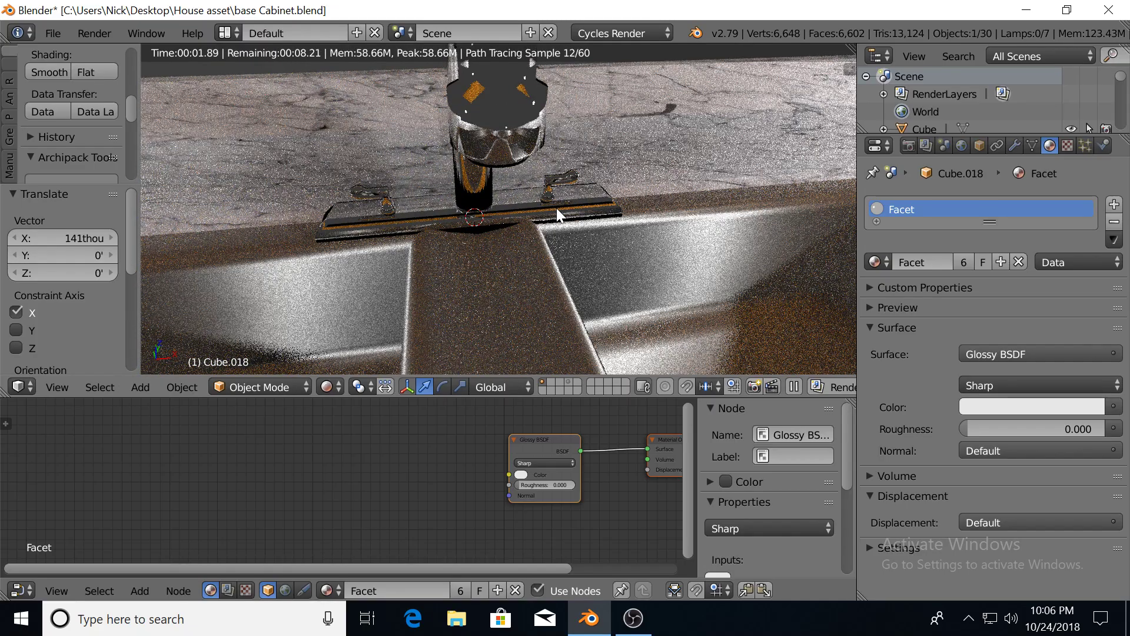
key("shift+z")
Examine the whole cabinet run in a rendered preview from the front and from slightly above
scroll(556, 207, "down", 6)
scroll(559, 201, "down", 6)
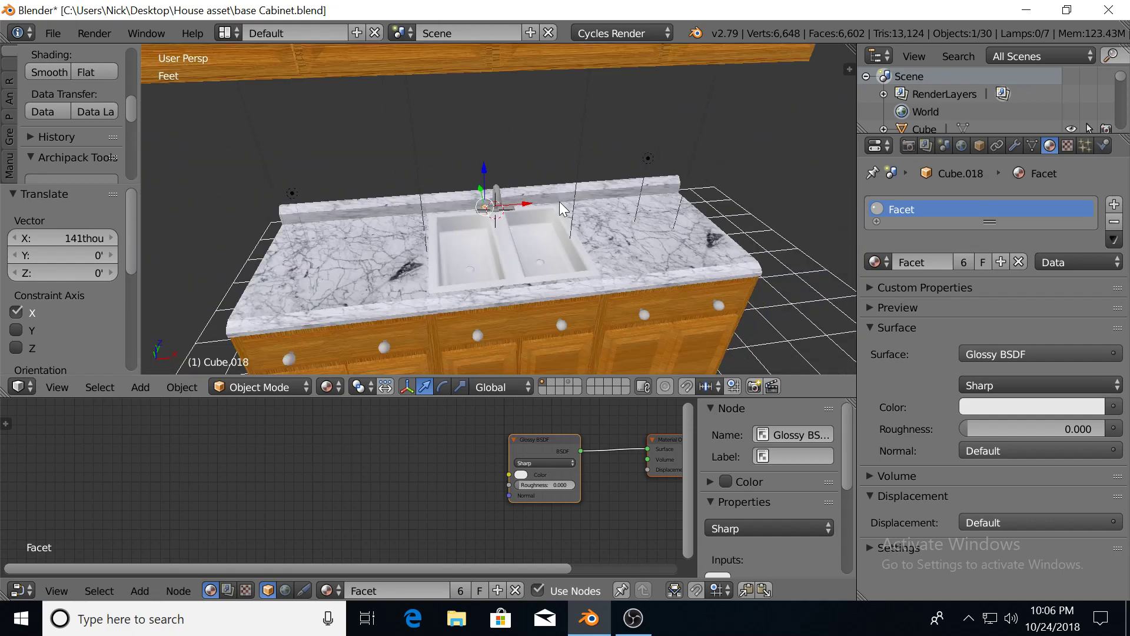
key("KP_1")
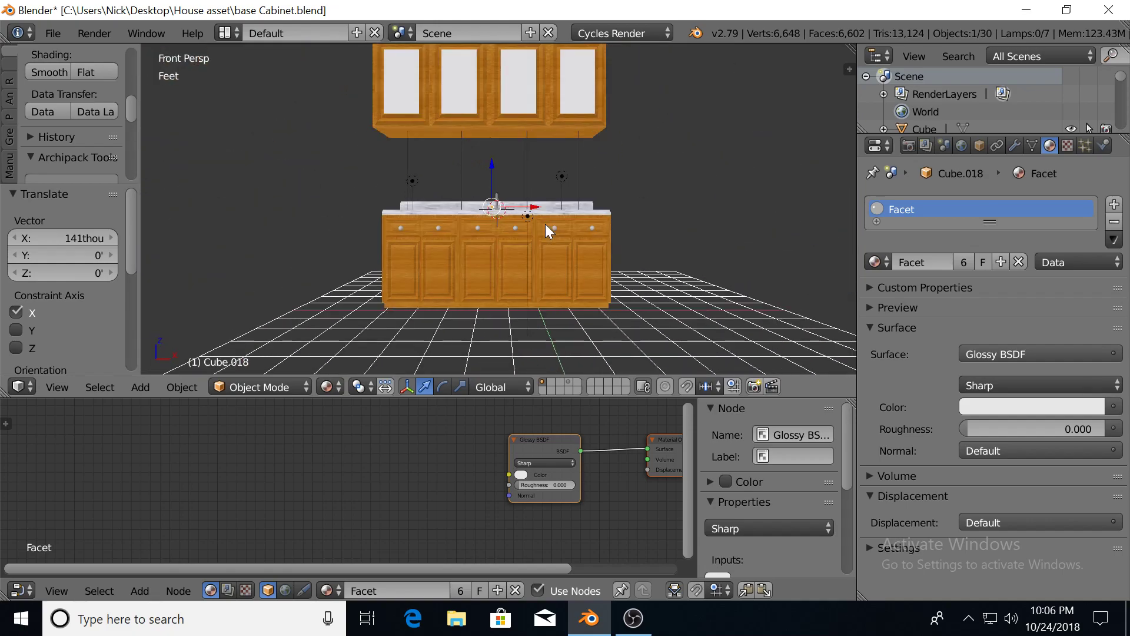
key("shift+z")
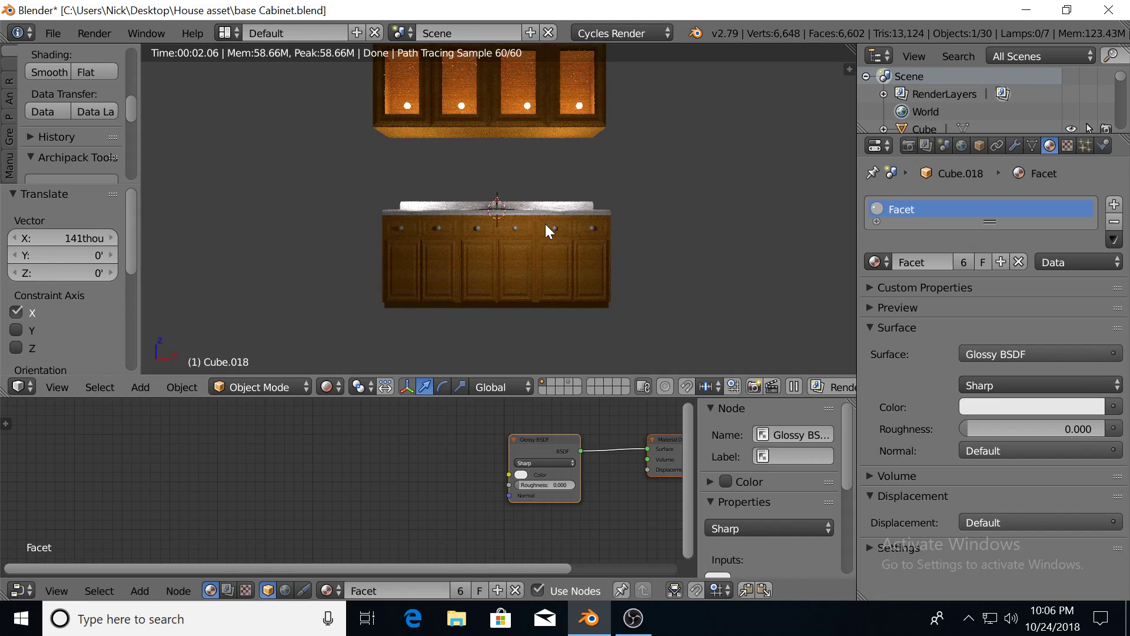
middle_click_drag(561, 148, 573, 205)
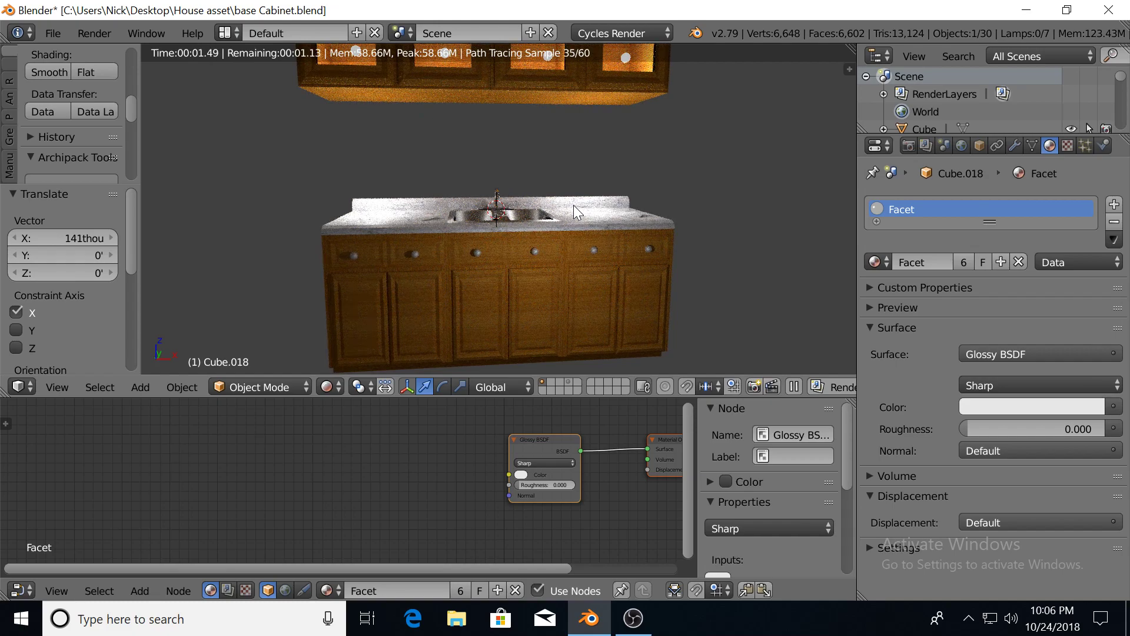